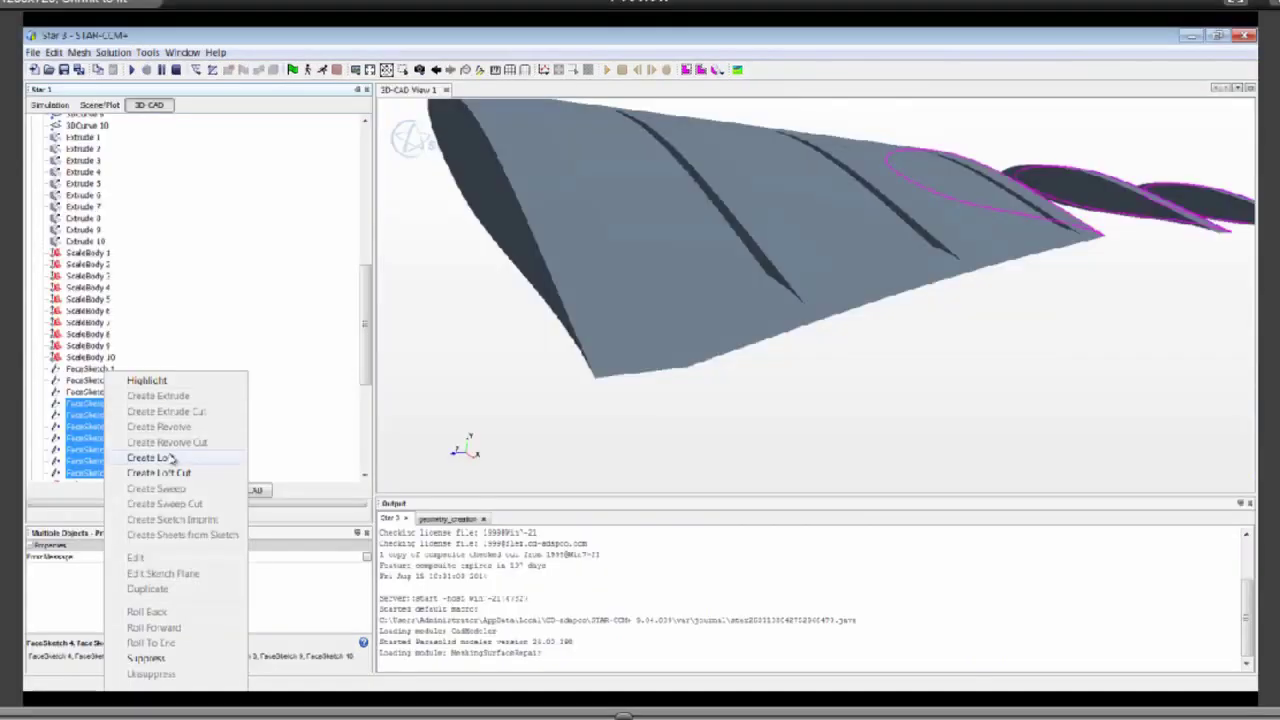
Loft FaceSketch 4 to 10 without normal start and end constraints, with vertices matched manually at Point 1 and the body interaction set to Imprint.
left_click(174, 460)
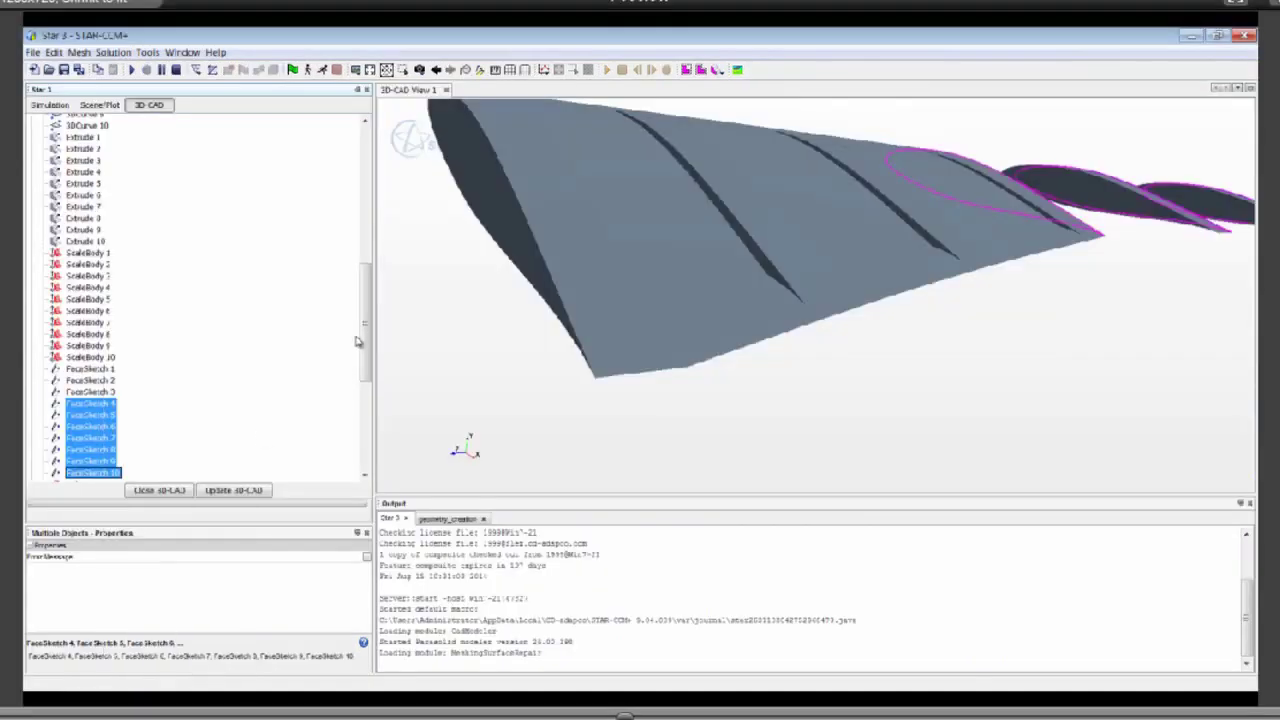
left_click(42, 192)
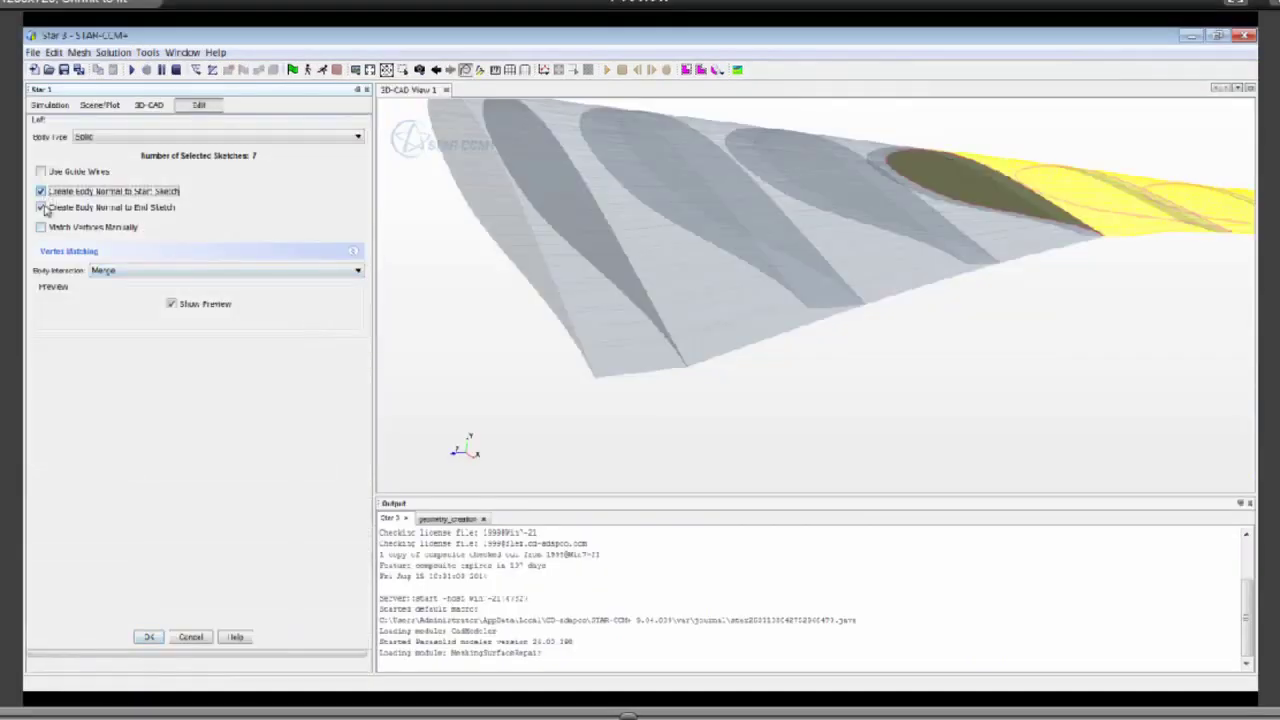
left_click(41, 227)
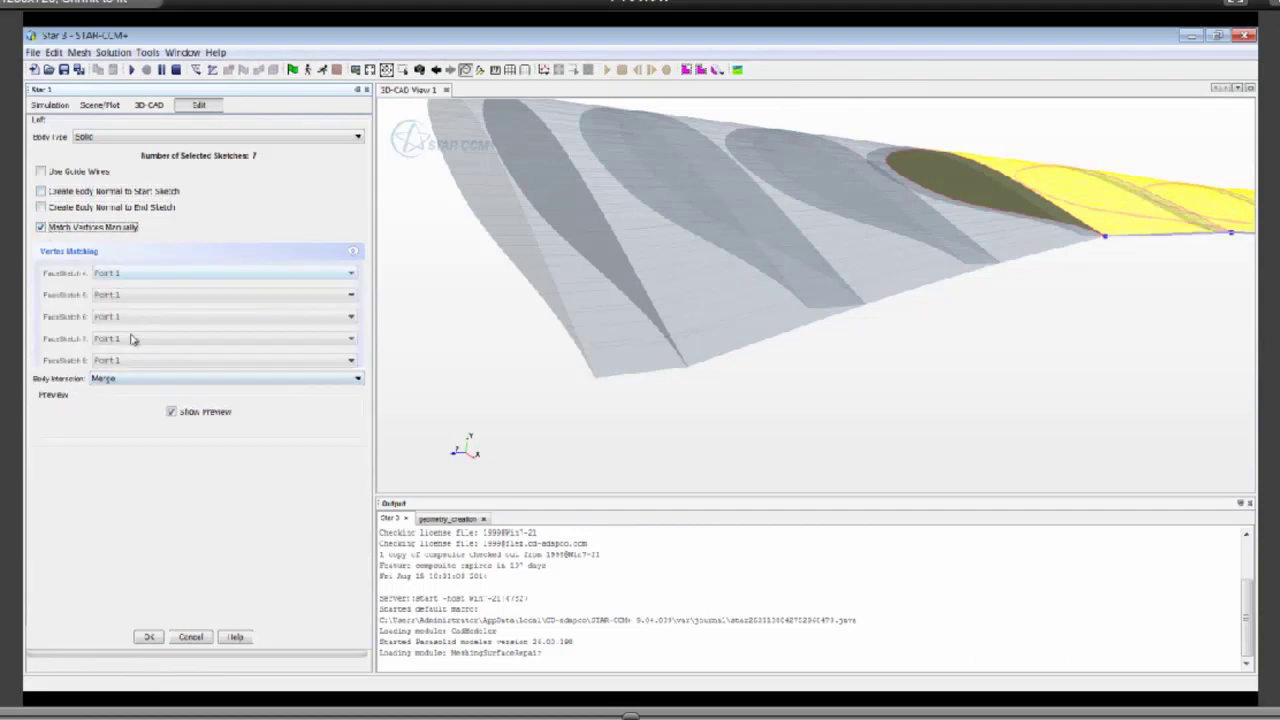
left_click(127, 429)
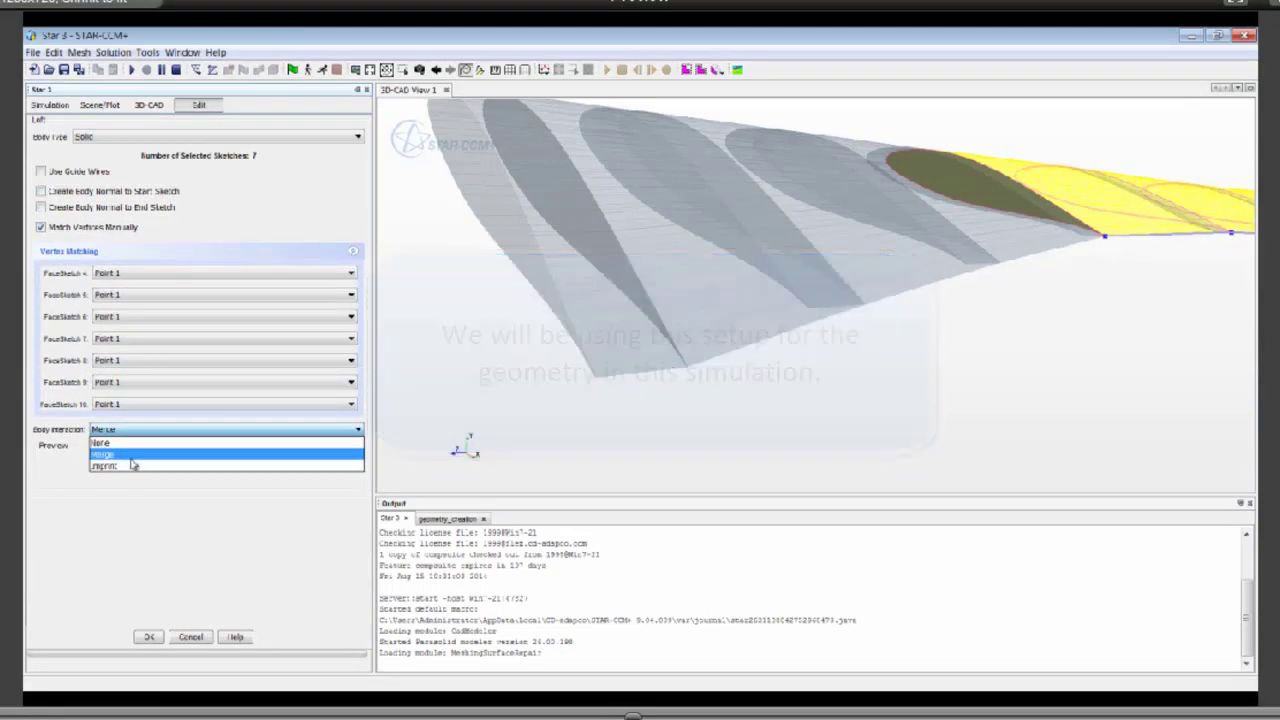
left_click(133, 465)
left_click(148, 637)
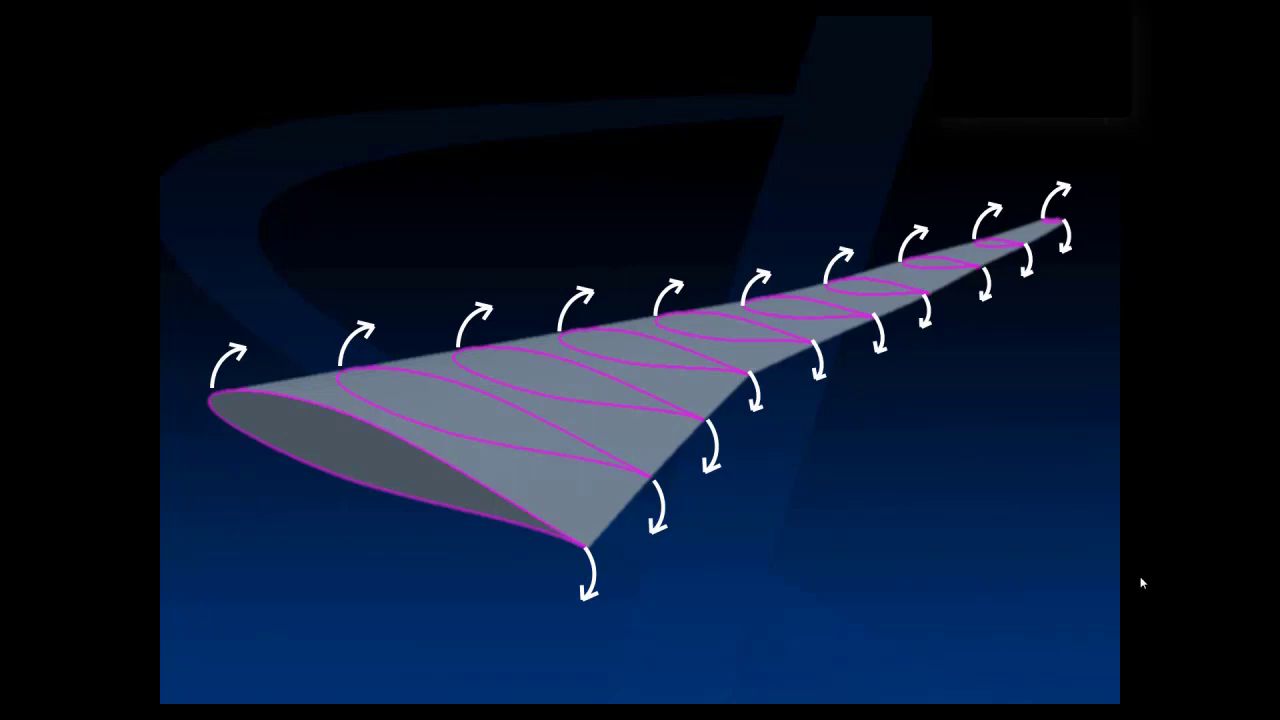
left_click(1141, 578)
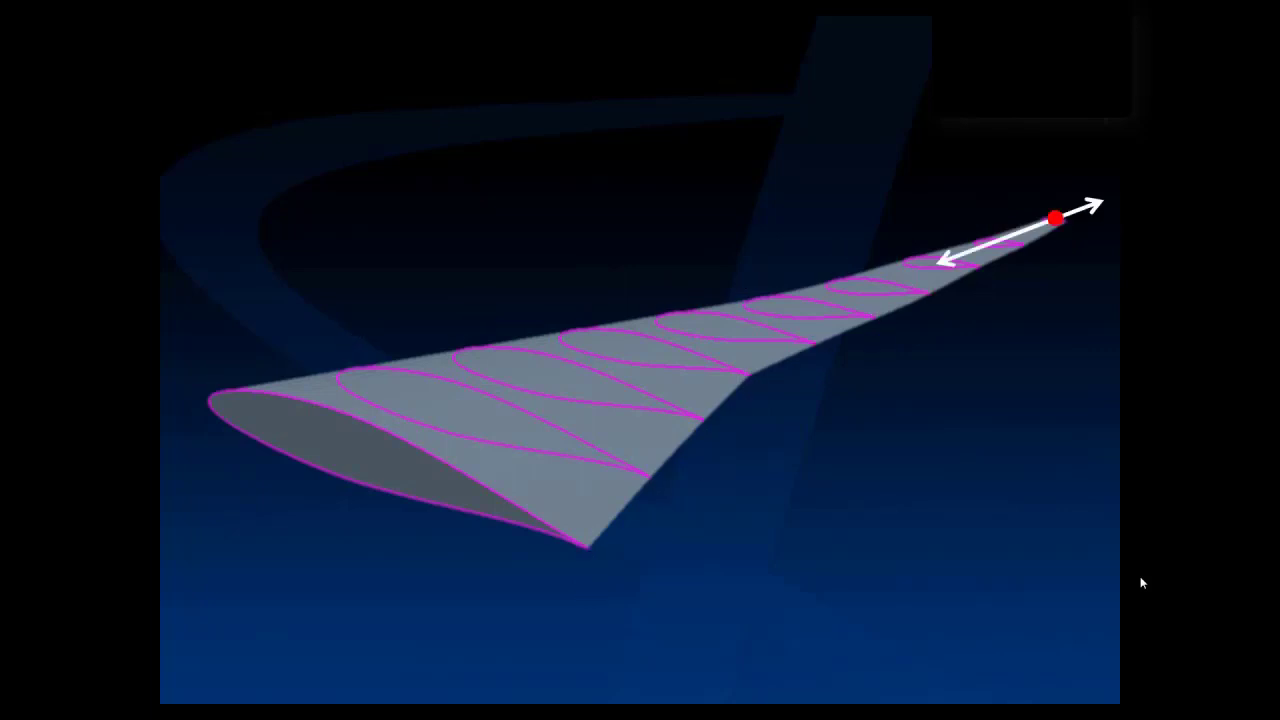
left_click(1141, 578)
left_click(1141, 578)
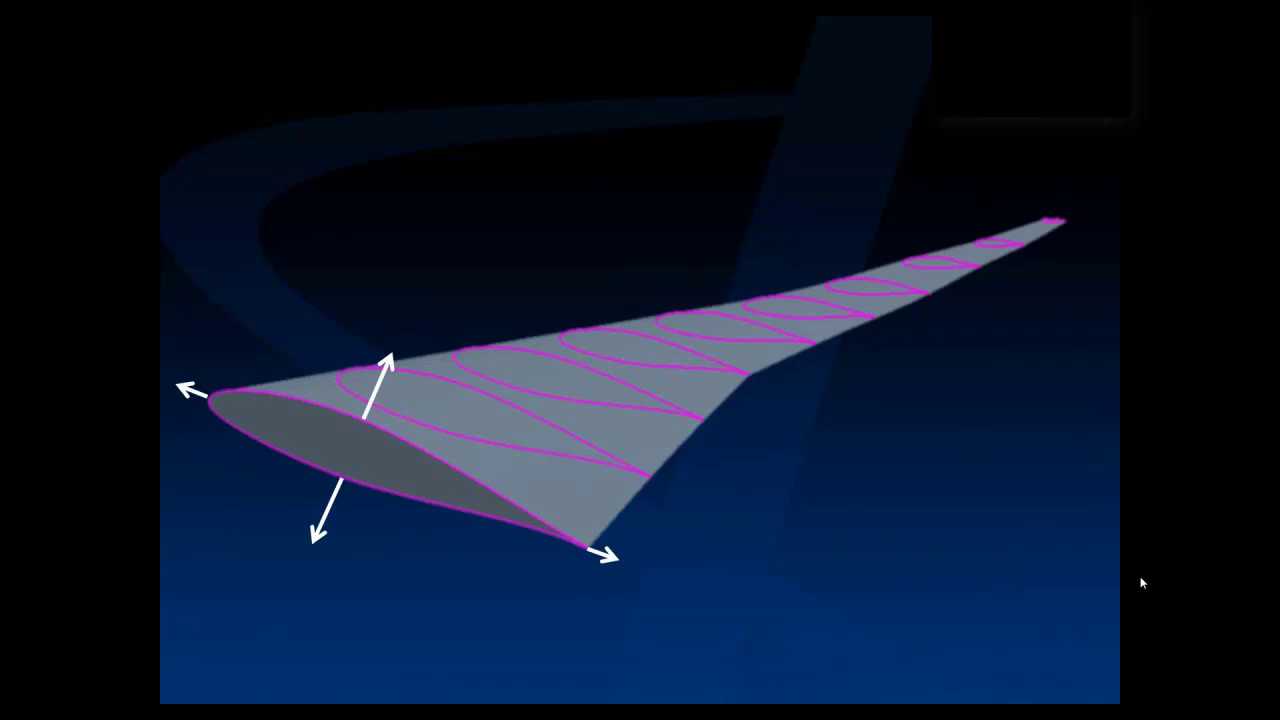
left_click(1141, 583)
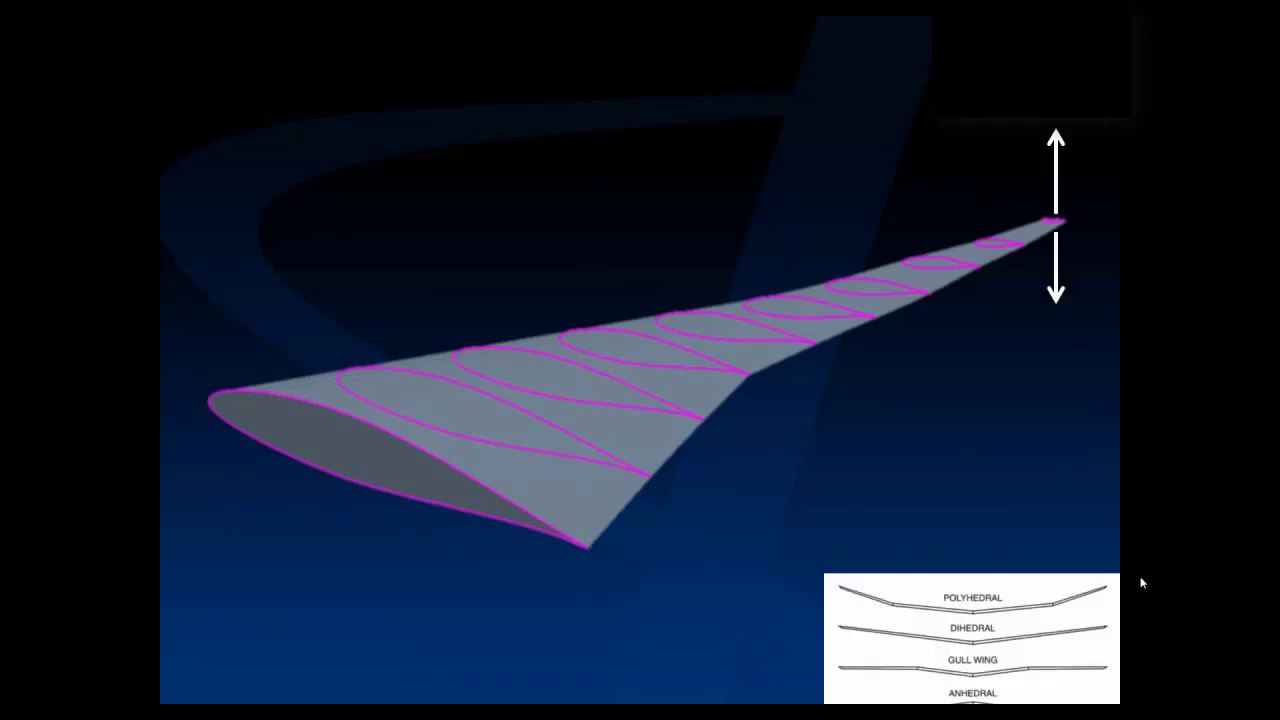
key("alt+Tab")
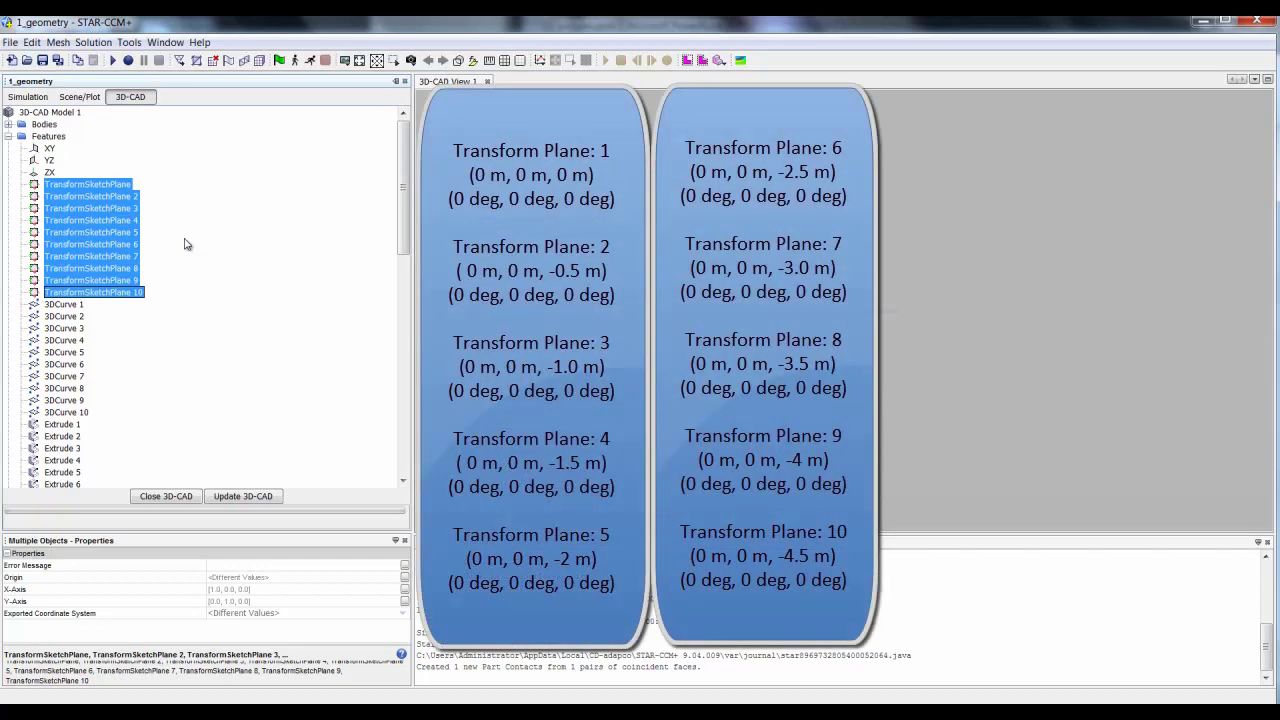
Review the feature list of the 1_geometry model and highlight Loft 1 and Loft 2 to inspect the wing sections.
scroll(184, 244, "down", 7)
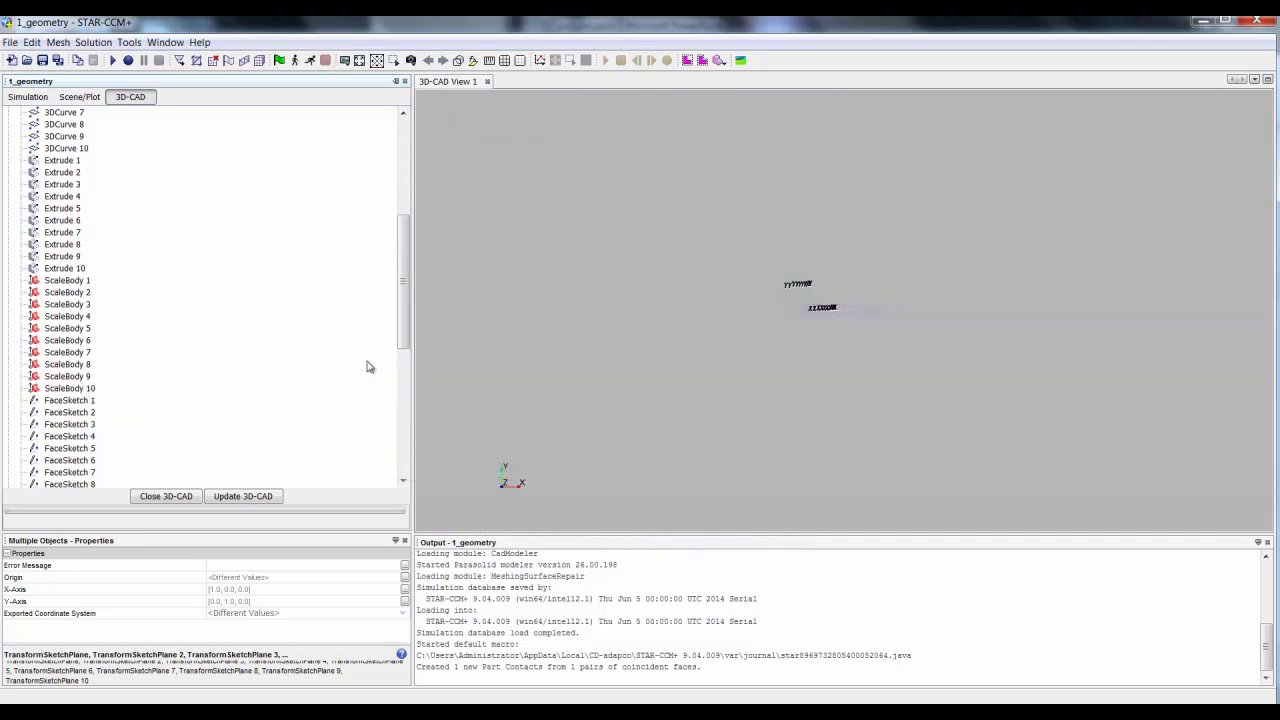
left_click_drag(405, 334, 406, 422)
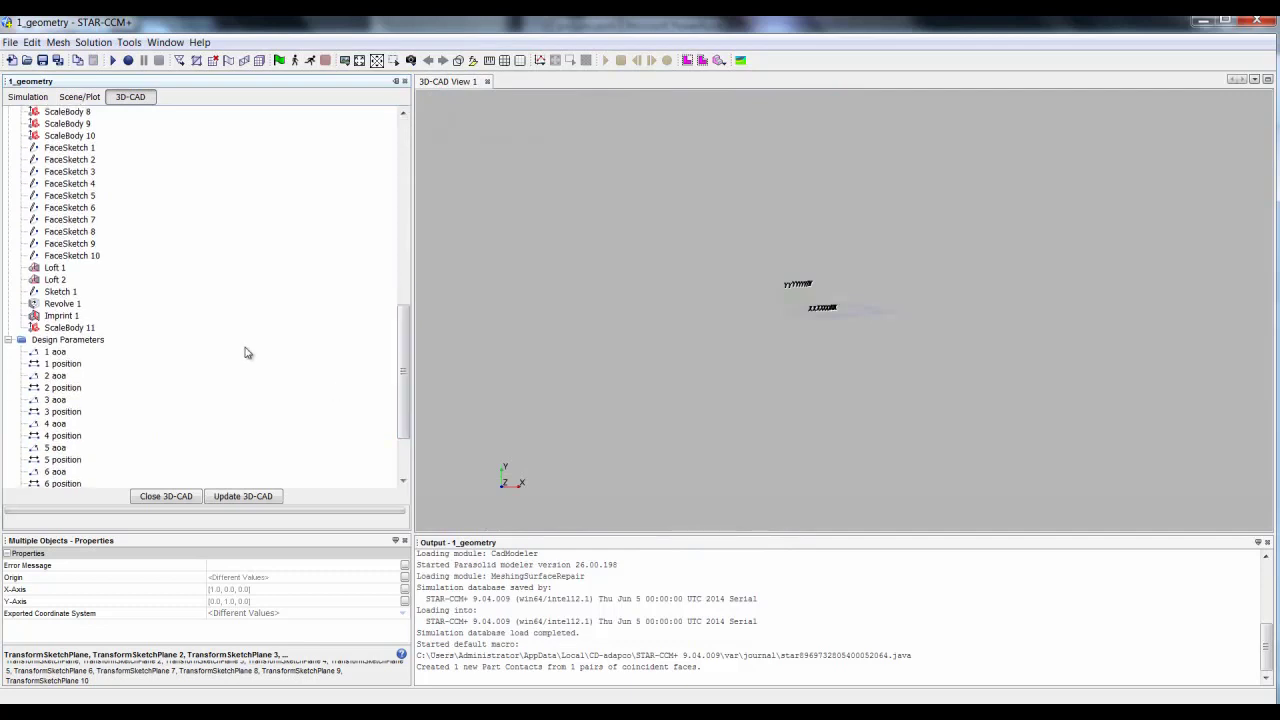
left_click(57, 268)
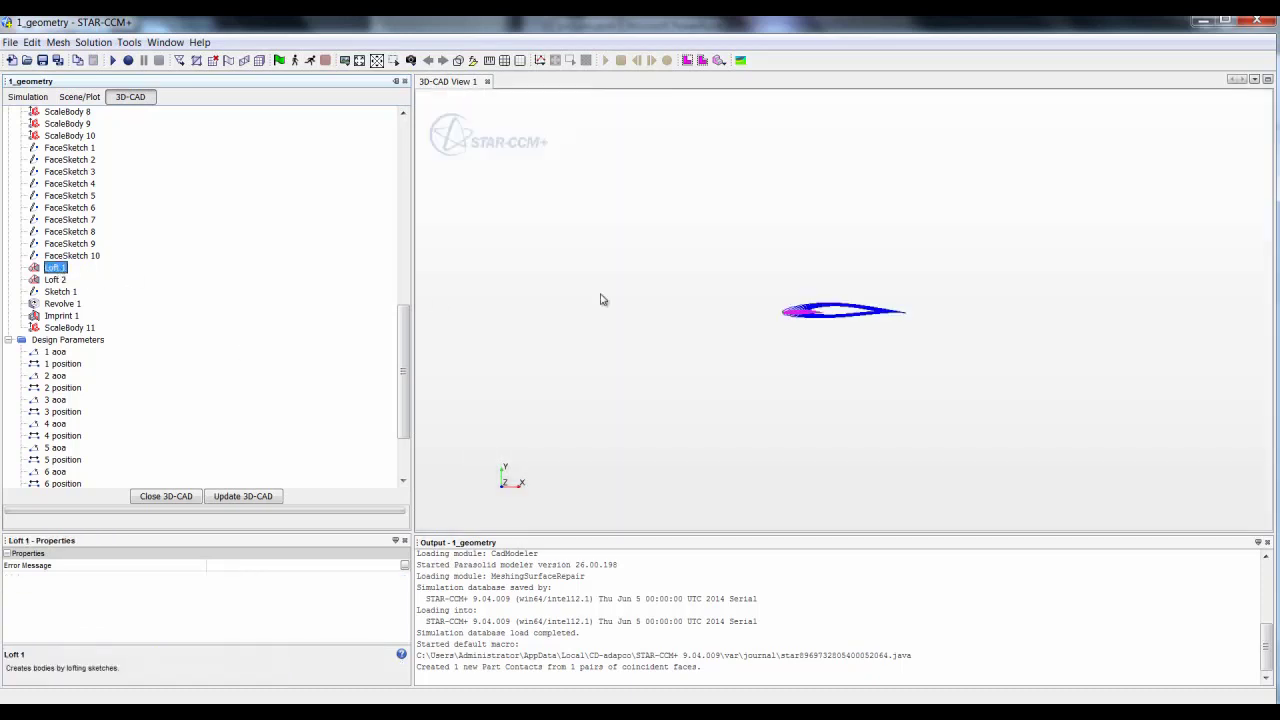
left_click(55, 280)
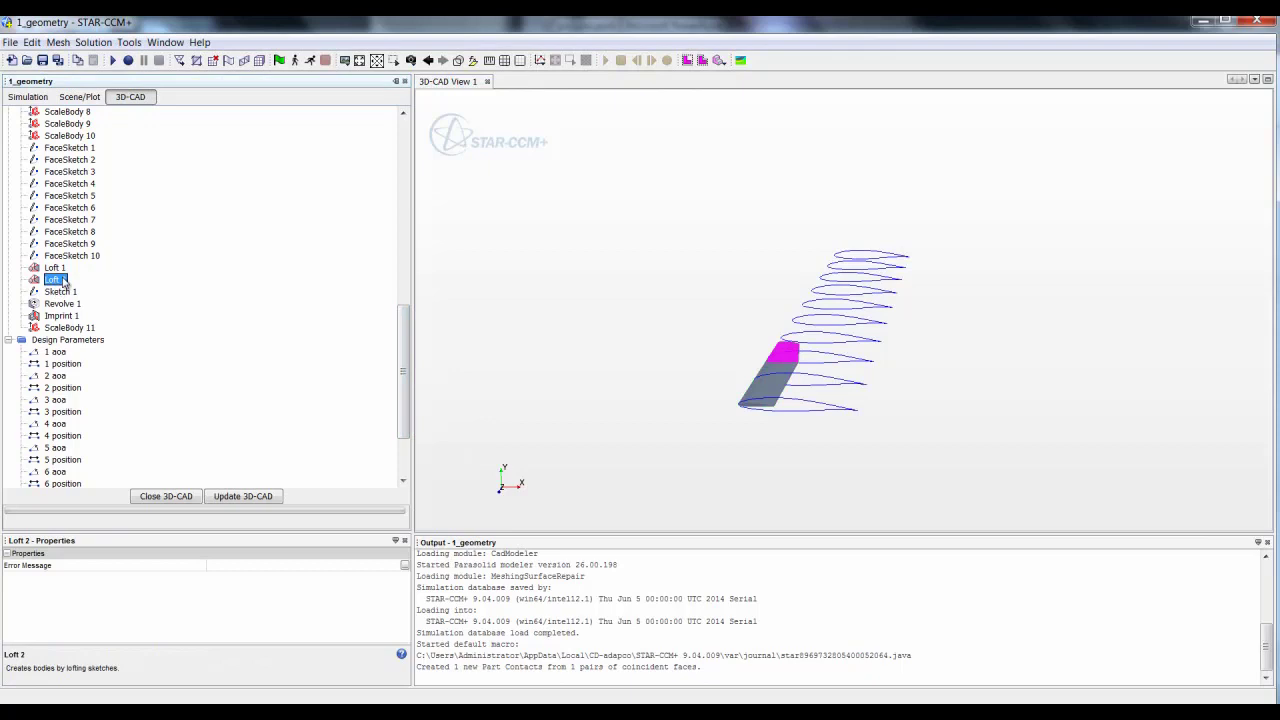
Open Sketch 1 for editing and adjust its display options to inspect the profile.
right_click(60, 292)
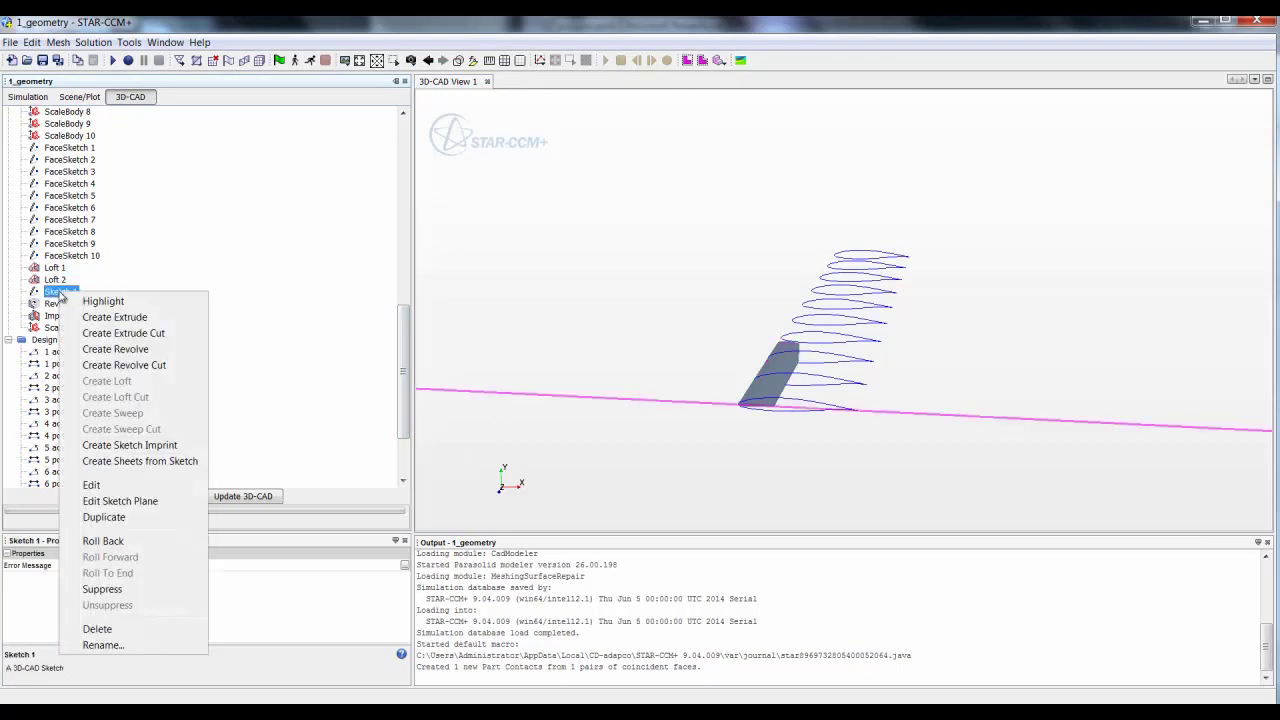
left_click(90, 485)
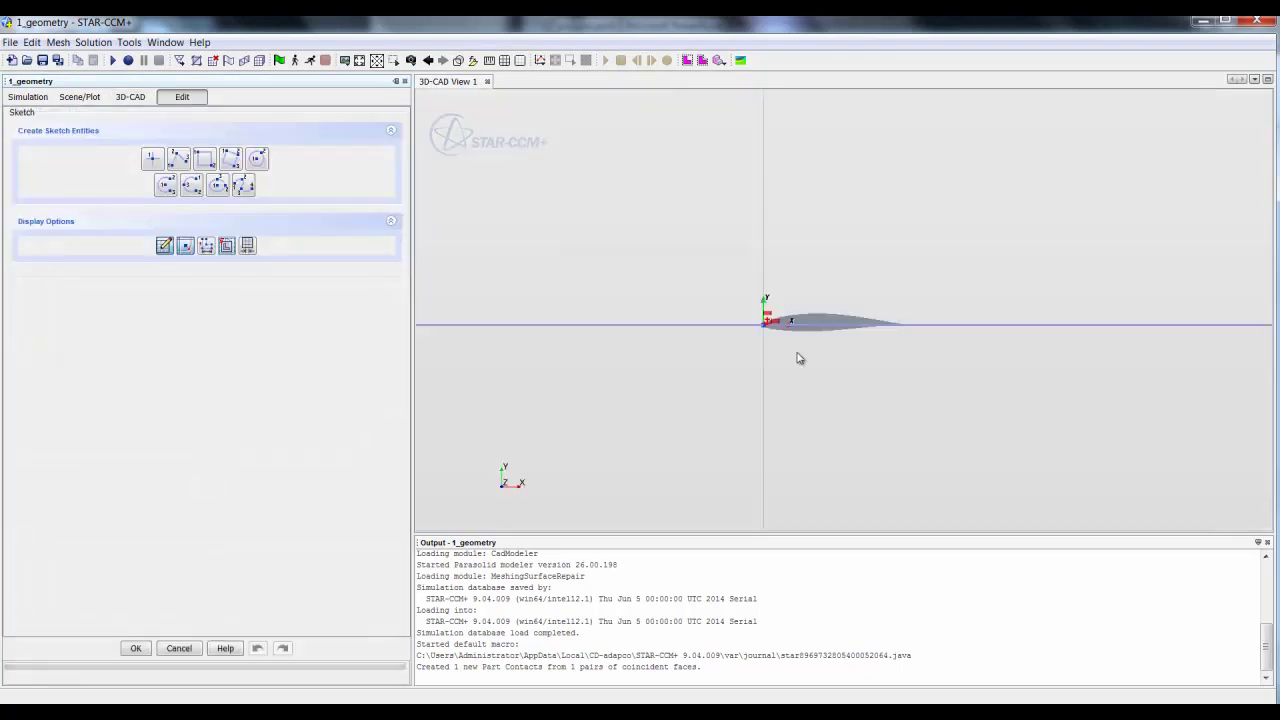
left_click(226, 247)
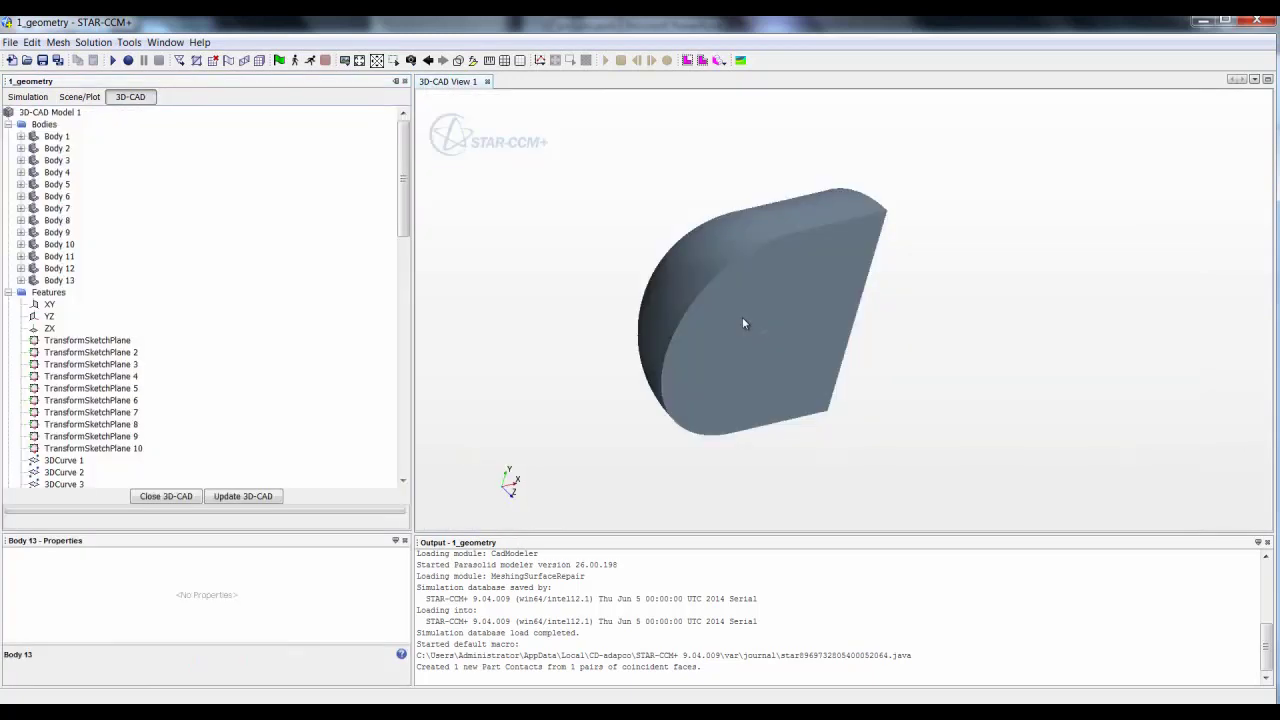
Highlight the curved outer faces of the flow domain body and inspect its flat end face.
left_click(704, 265)
left_click(830, 208, "ctrl")
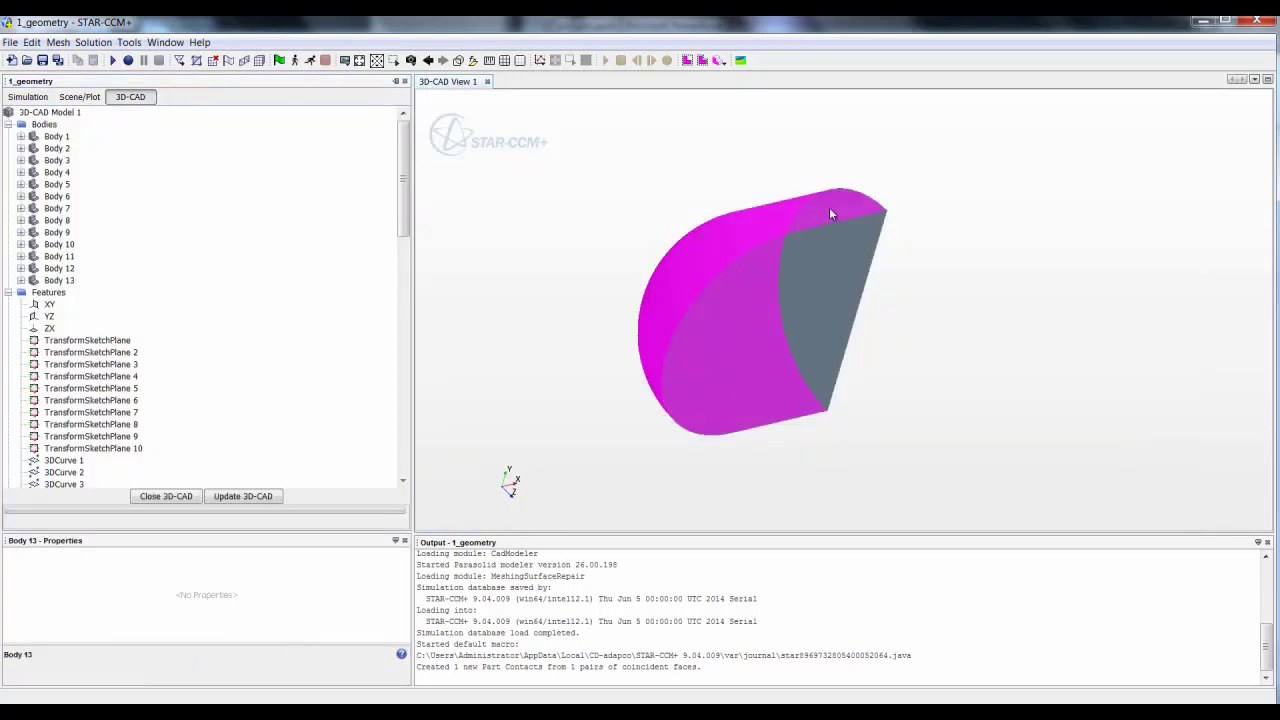
left_click_drag(830, 213, 904, 287)
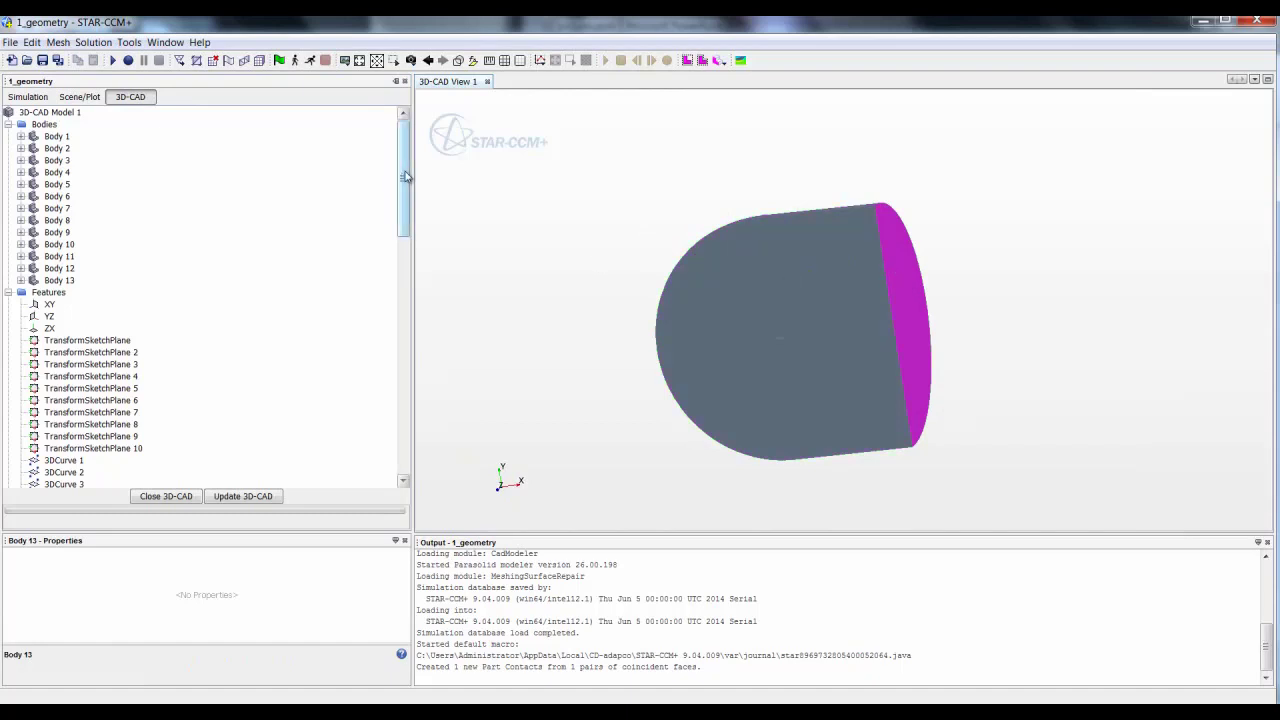
Close the 3D-CAD model and create solid geometry parts from Body 11, Body 12 and Body 13 with the default creation options.
left_click_drag(398, 187, 398, 359)
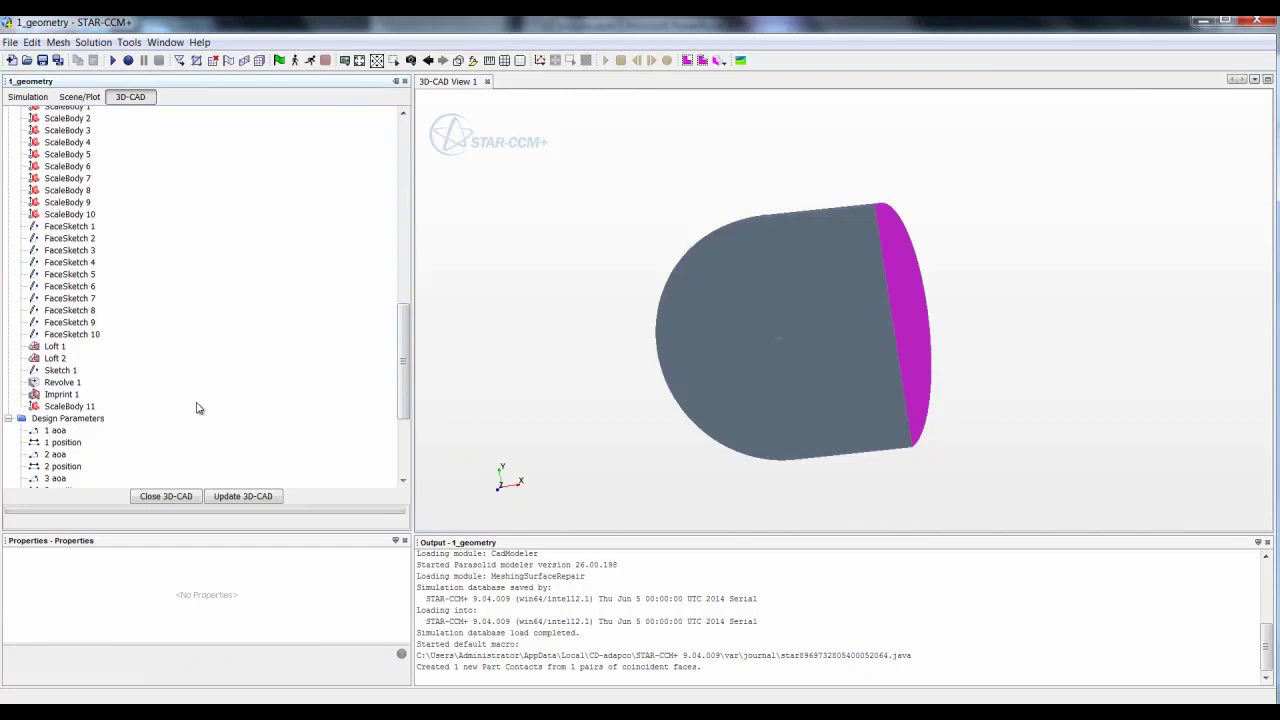
left_click(186, 497)
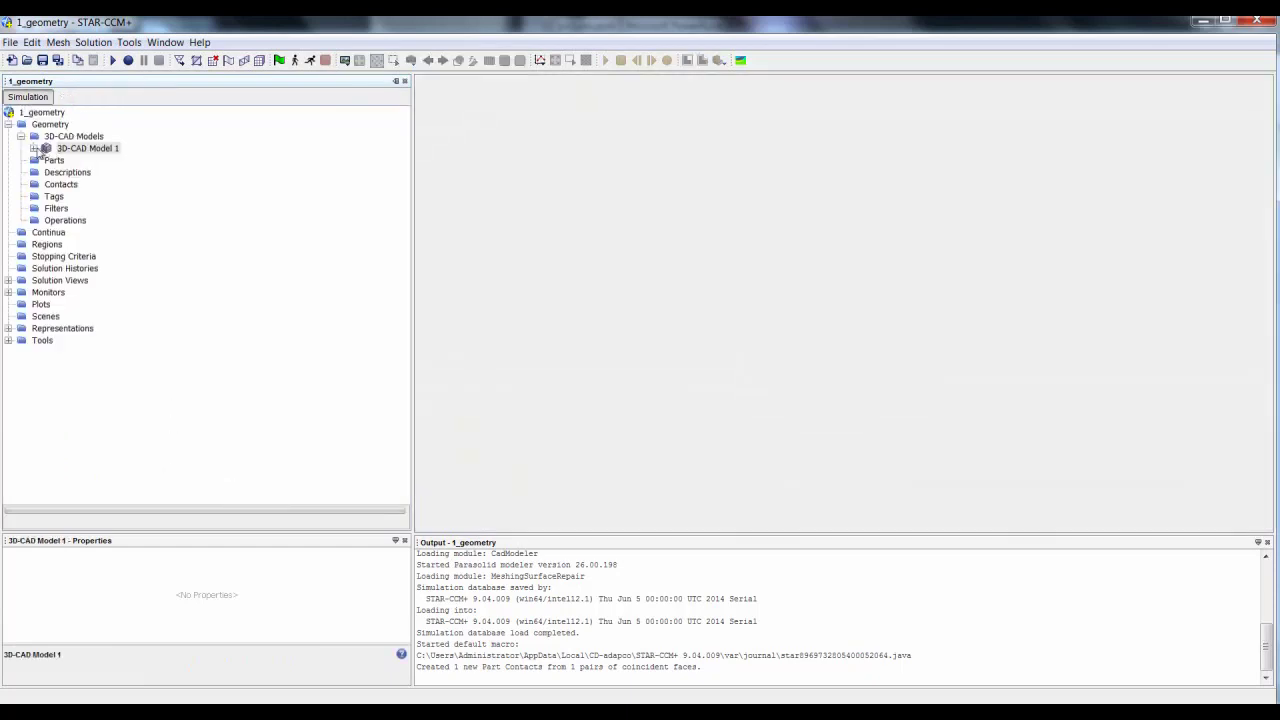
left_click(34, 148)
left_click(46, 160)
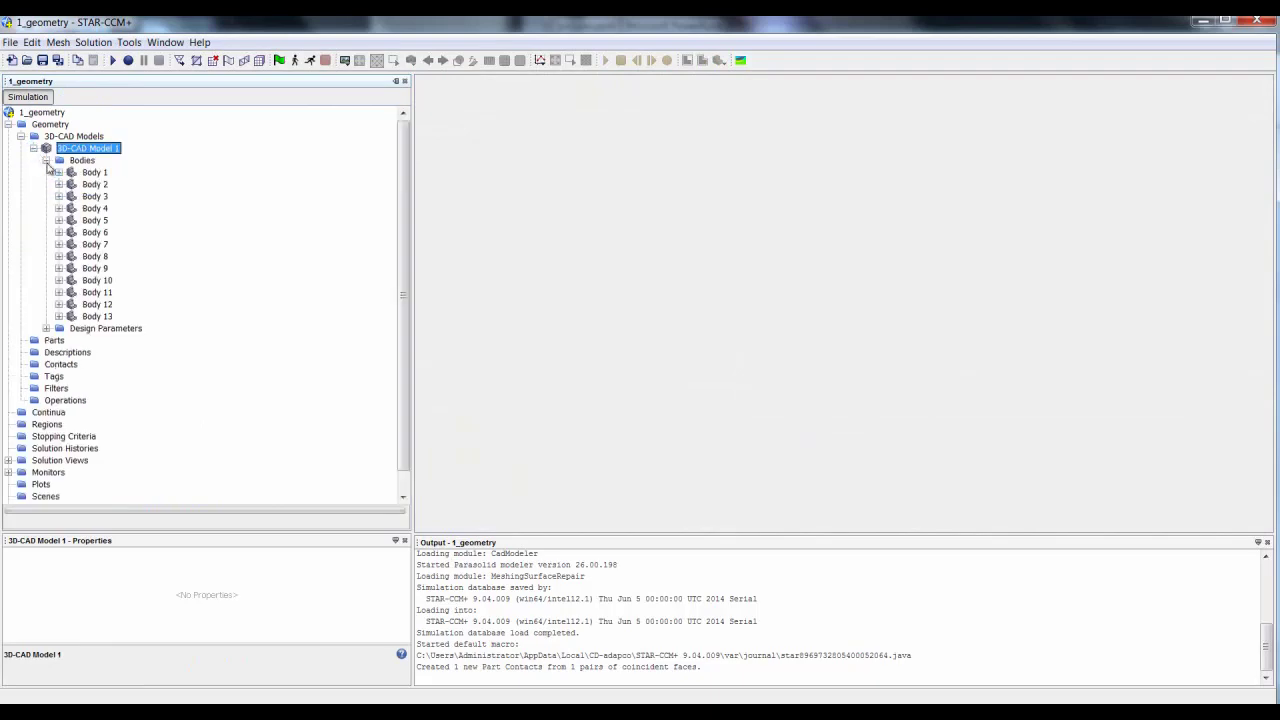
left_click(100, 316)
left_click(104, 294, "shift")
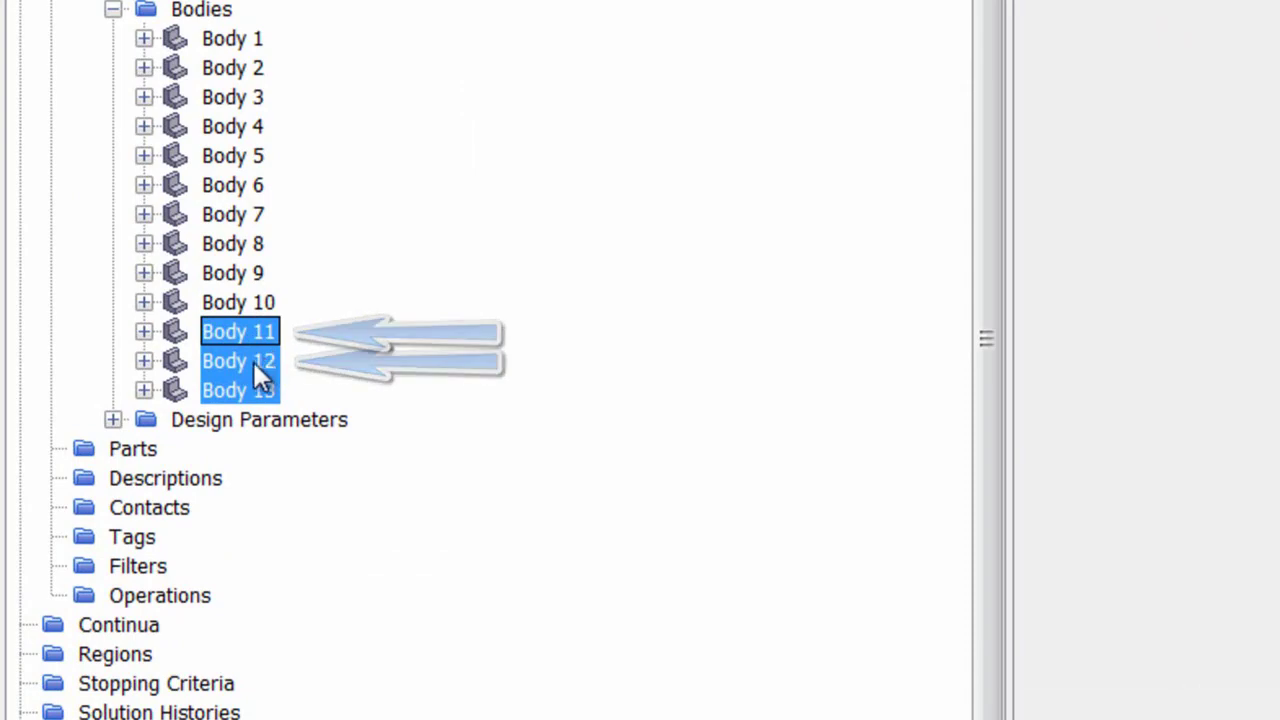
right_click(255, 333)
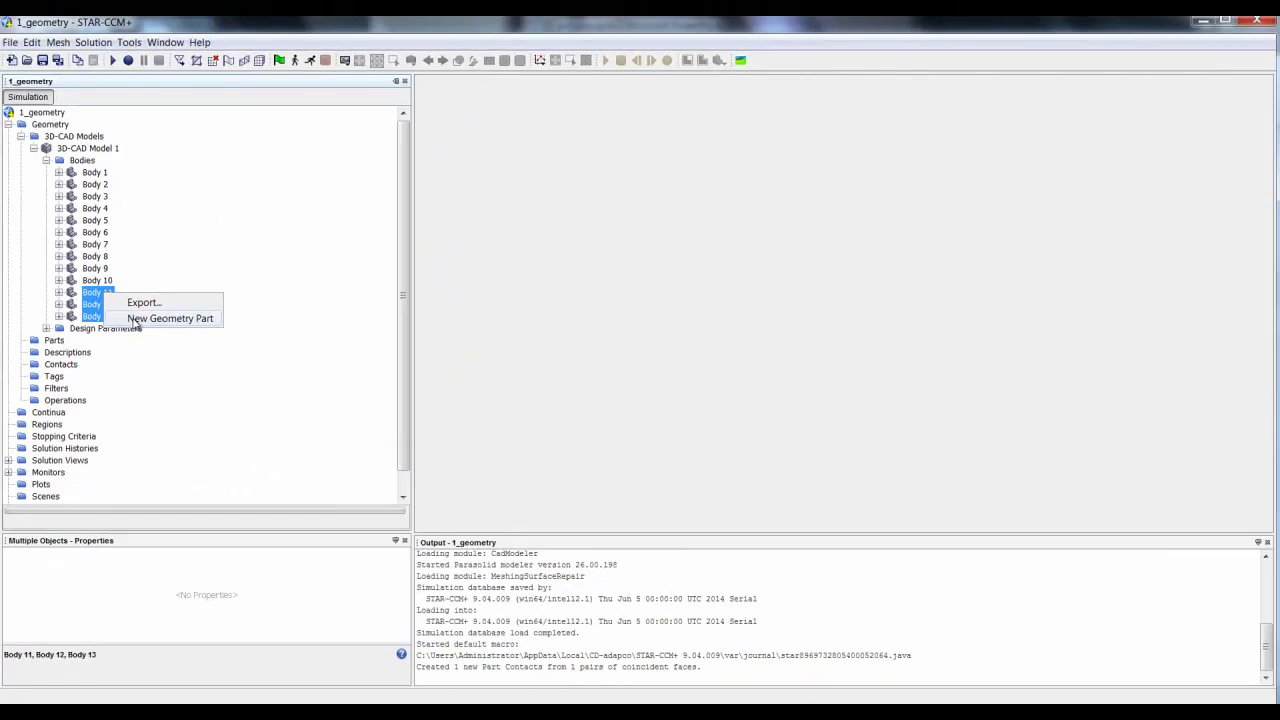
left_click(140, 320)
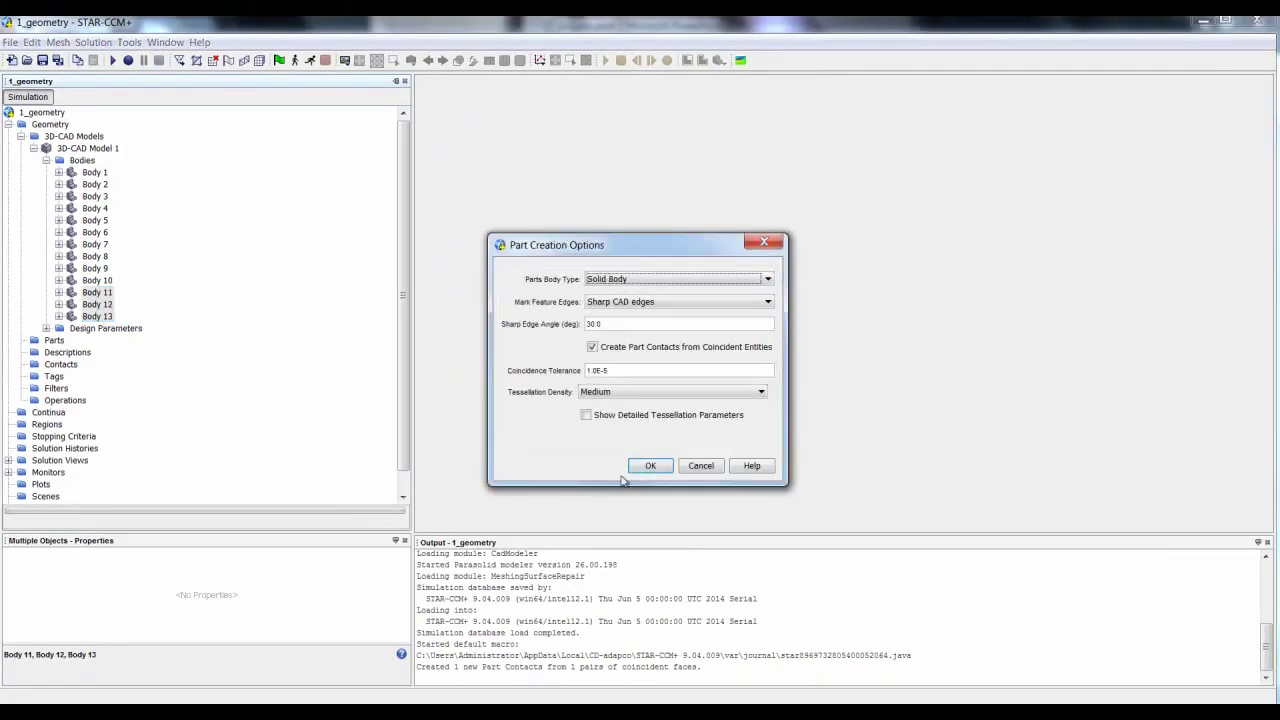
left_click(647, 468)
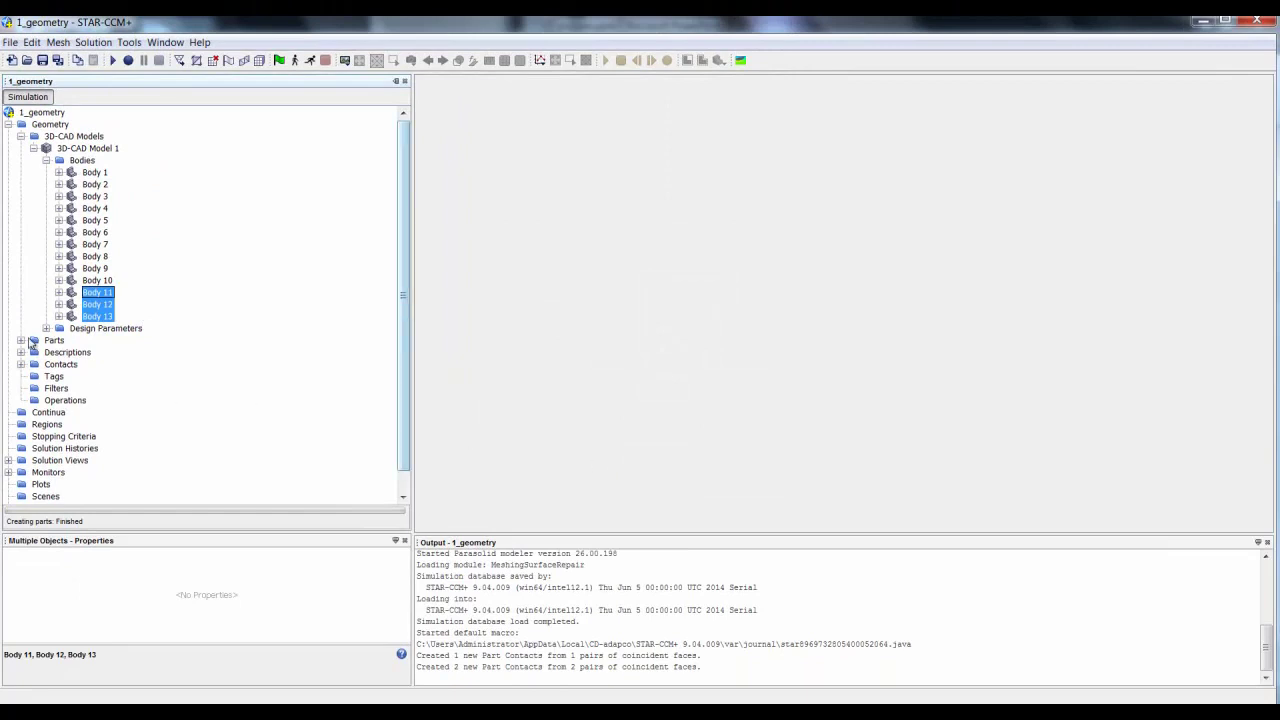
Create a Subtract operation using Body 11, Body 12 and Body 13 as the input parts.
left_click(20, 341)
left_click(70, 436)
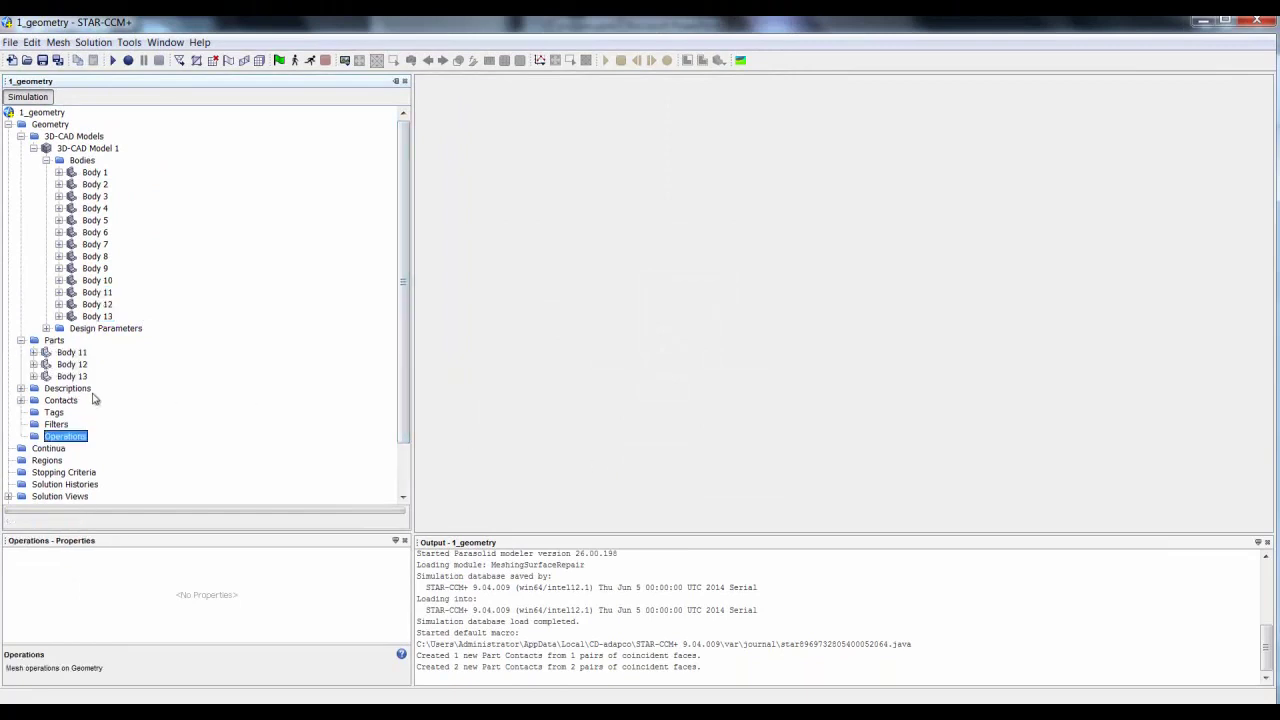
right_click(78, 434)
mouse_move(157, 448)
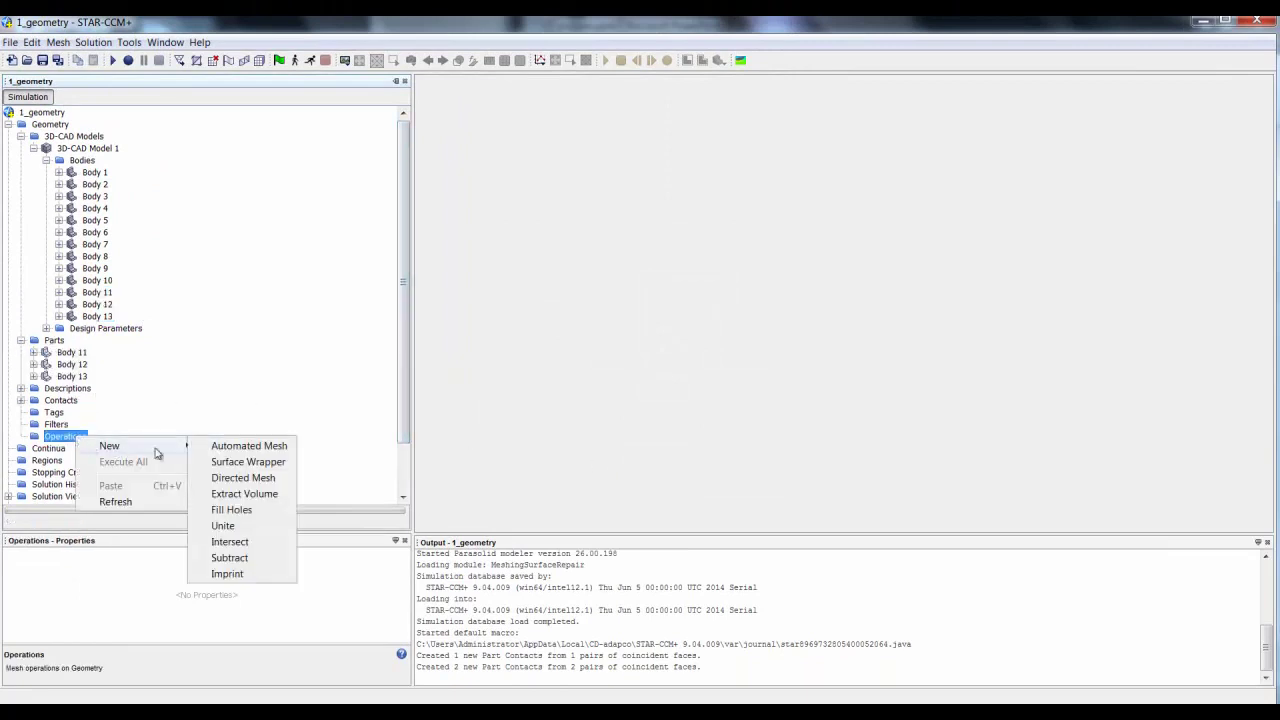
left_click(264, 557)
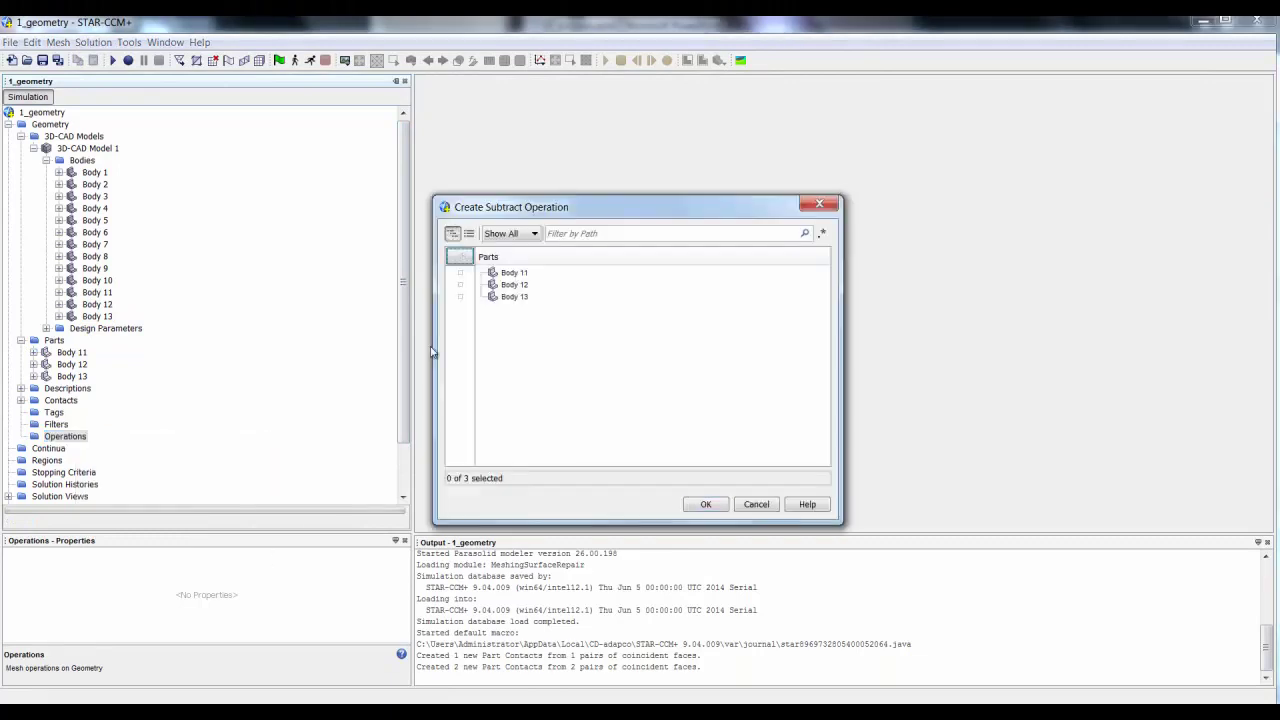
left_click(461, 257)
left_click(705, 504)
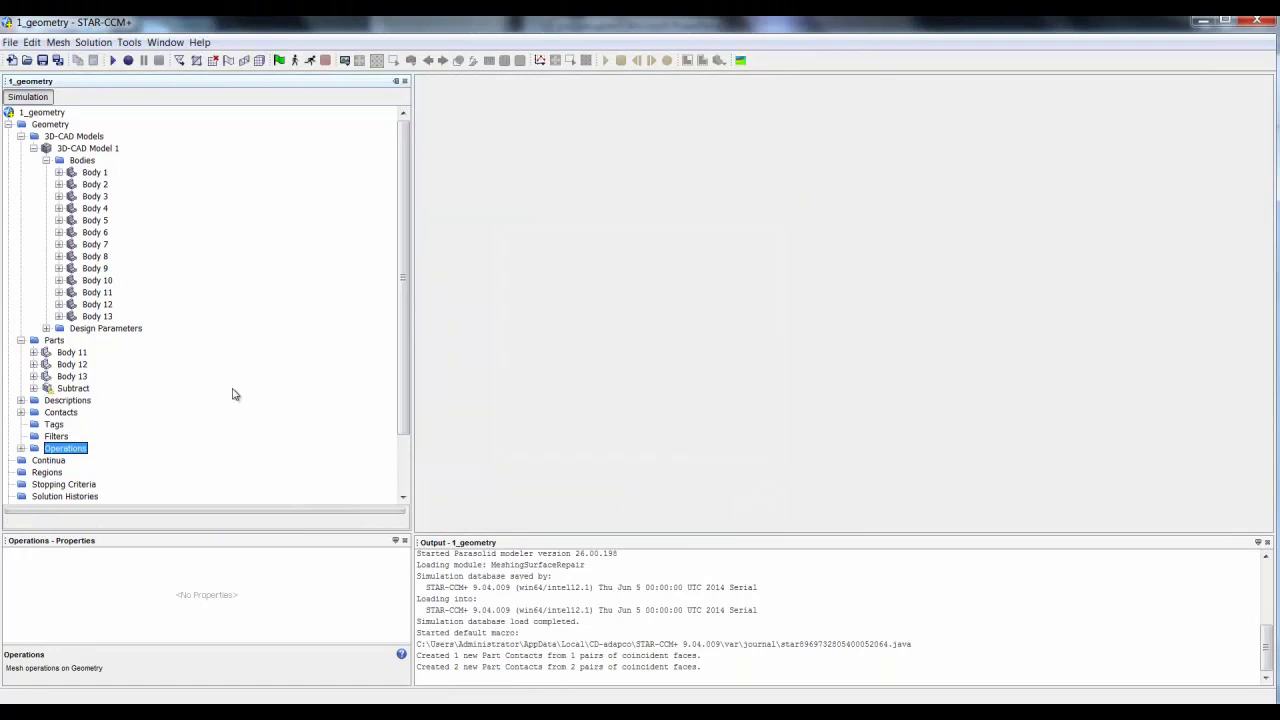
Set Body 13 as the target part of the Subtract operation and execute it.
left_click(20, 448)
left_click(74, 460)
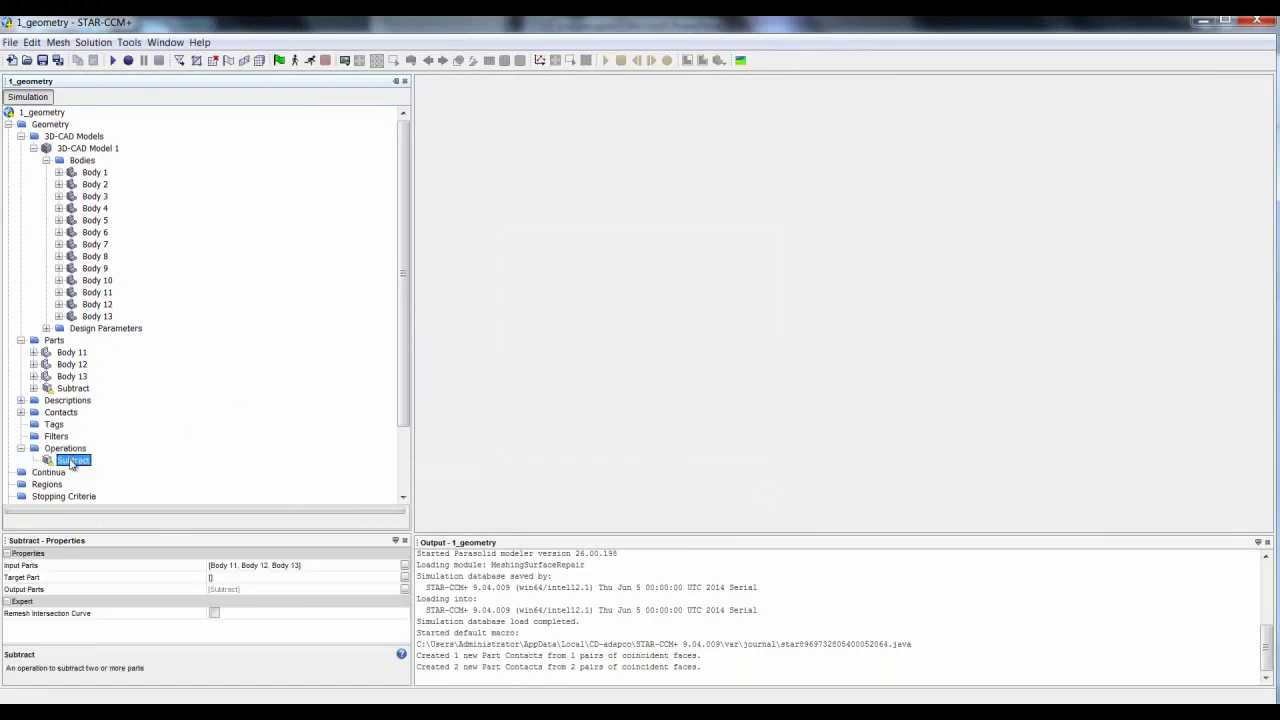
left_click(218, 579)
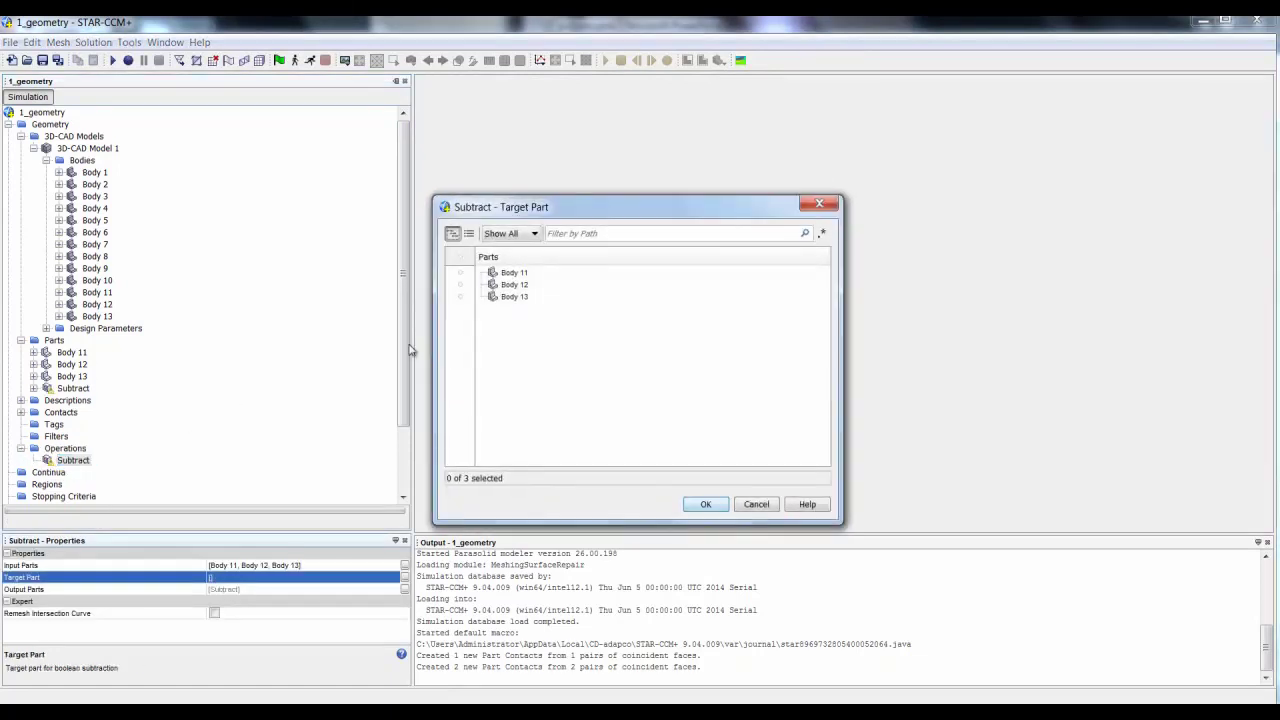
left_click(462, 297)
left_click(703, 504)
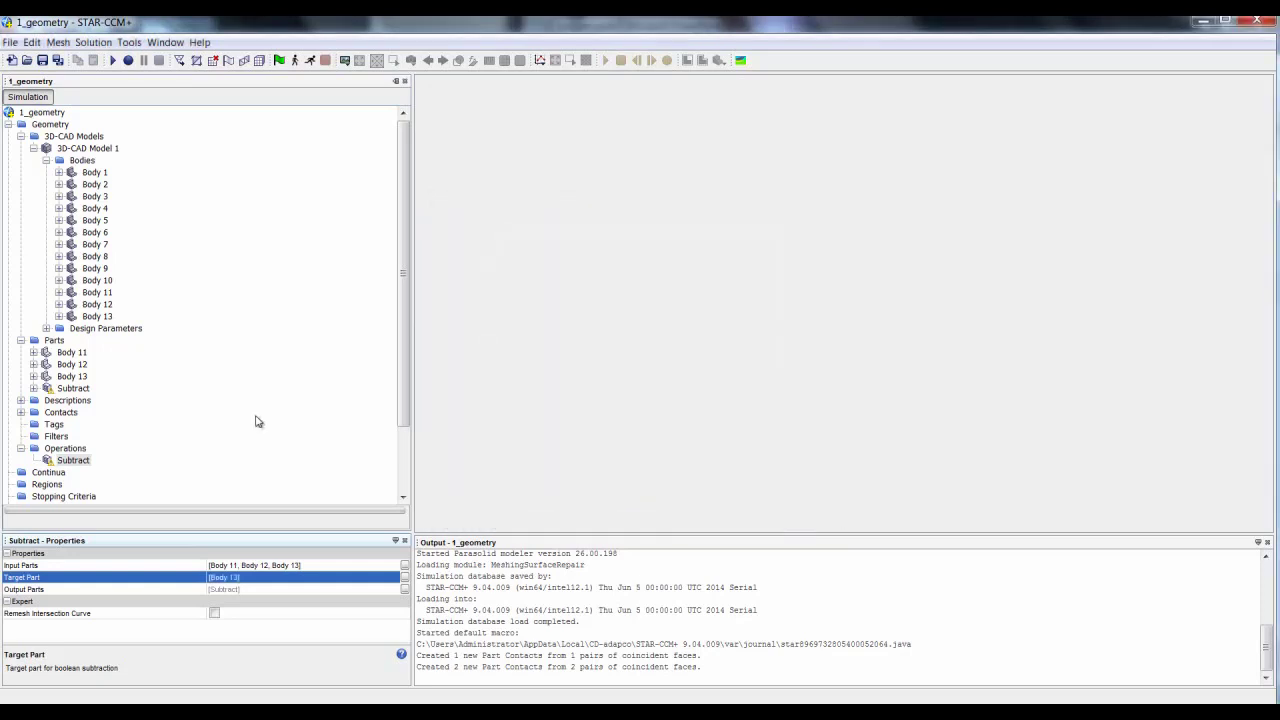
right_click(68, 462)
left_click(108, 468)
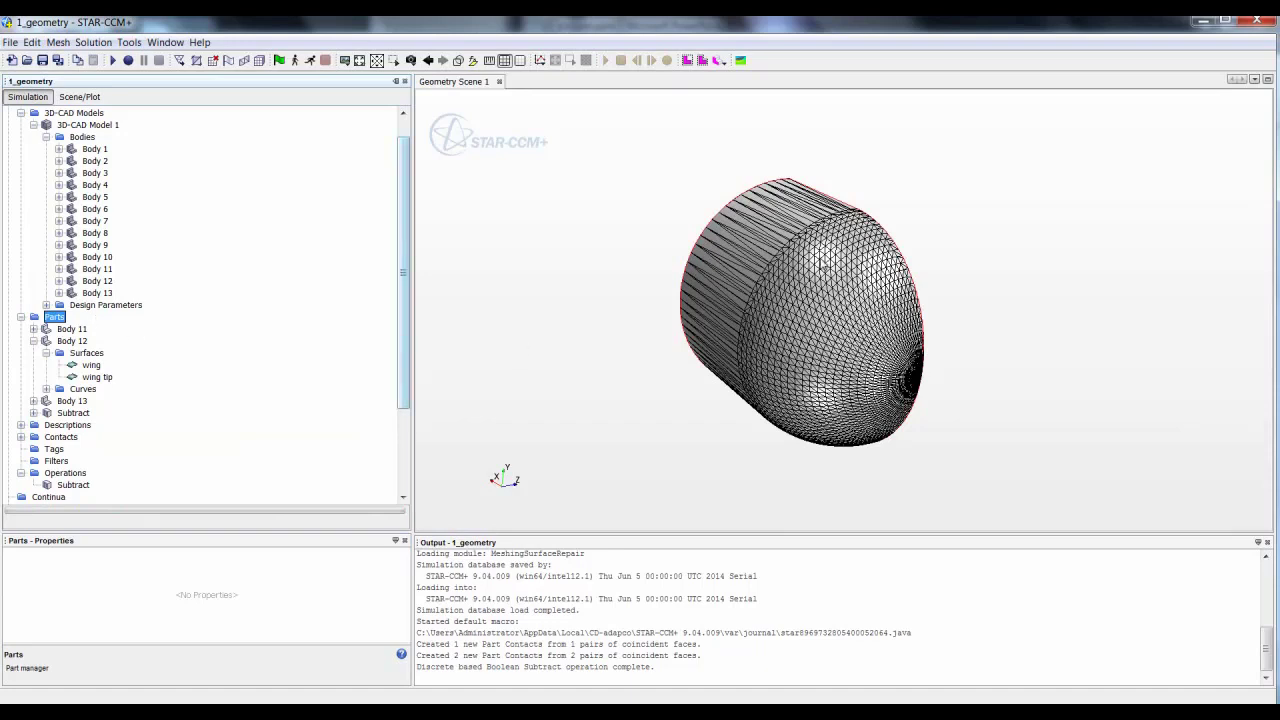
Inspect the wing surface of Body 12 inside the domain in the geometry scene.
left_click(90, 365)
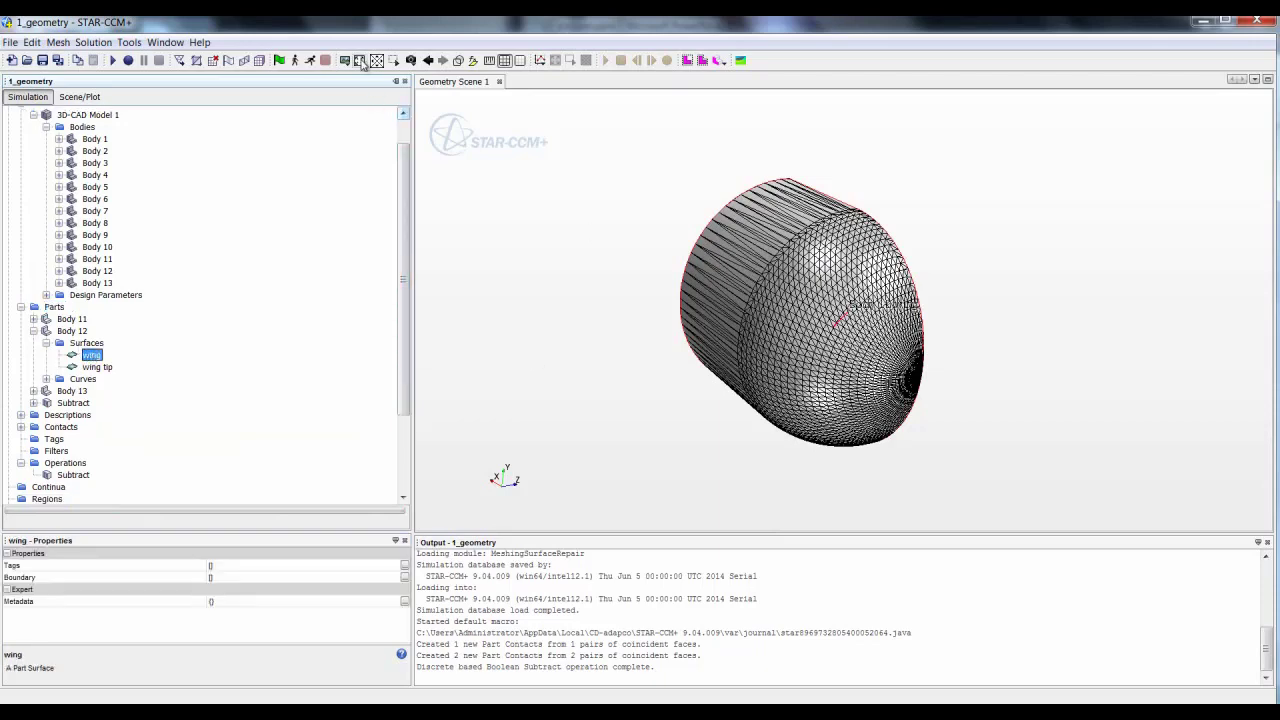
left_click(361, 62)
scroll(812, 338, "down", 5)
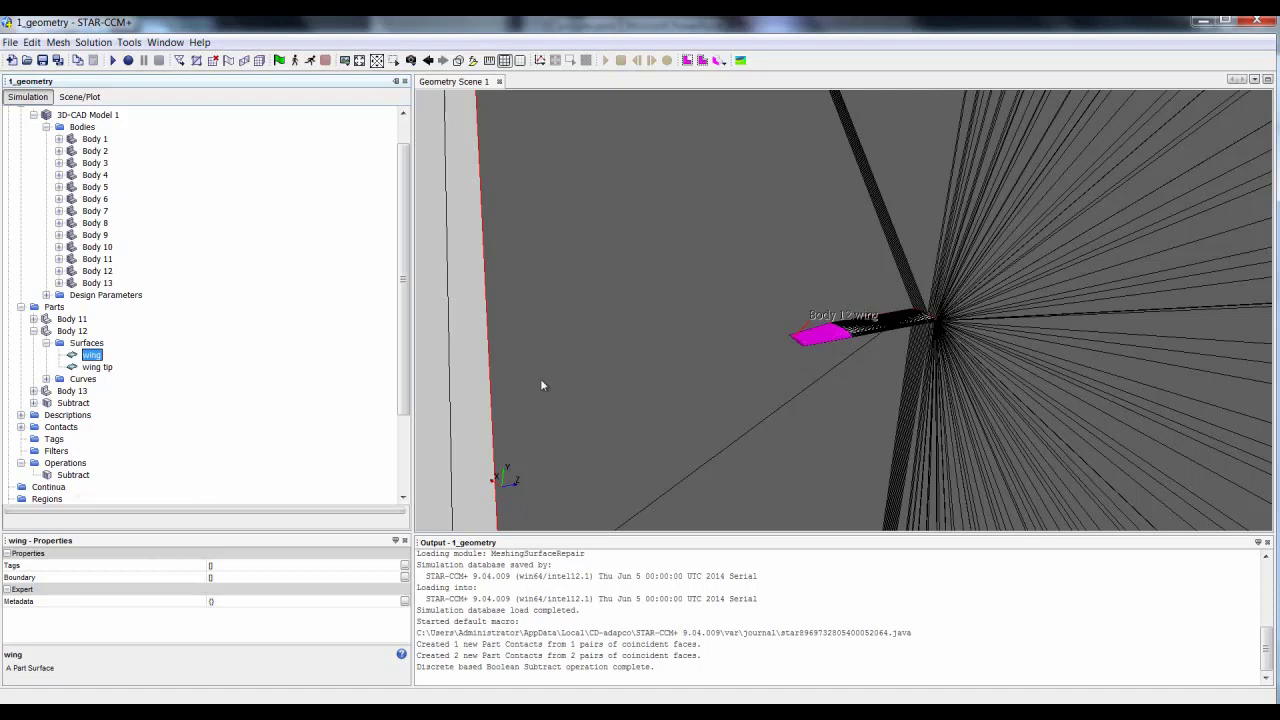
Assign the Subtract part to one region, creating a boundary for each part surface and a feature curve for each part curve.
right_click(72, 403)
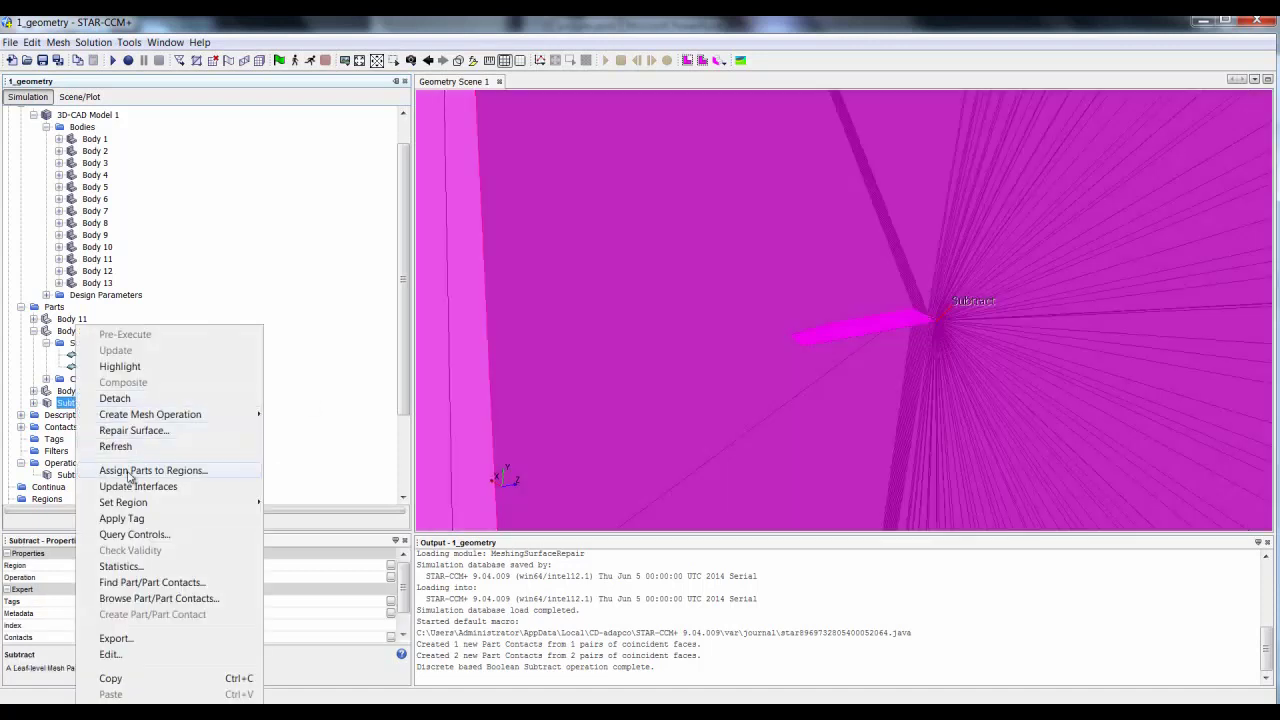
left_click(130, 470)
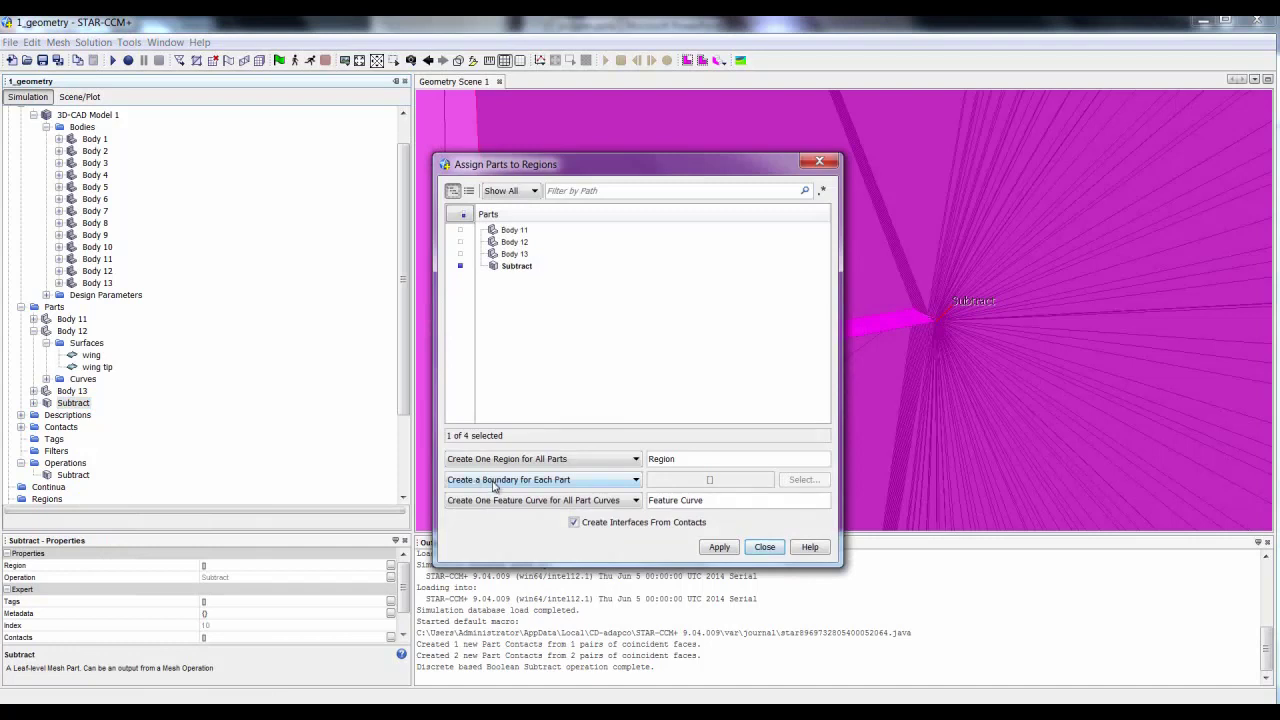
left_click(493, 484)
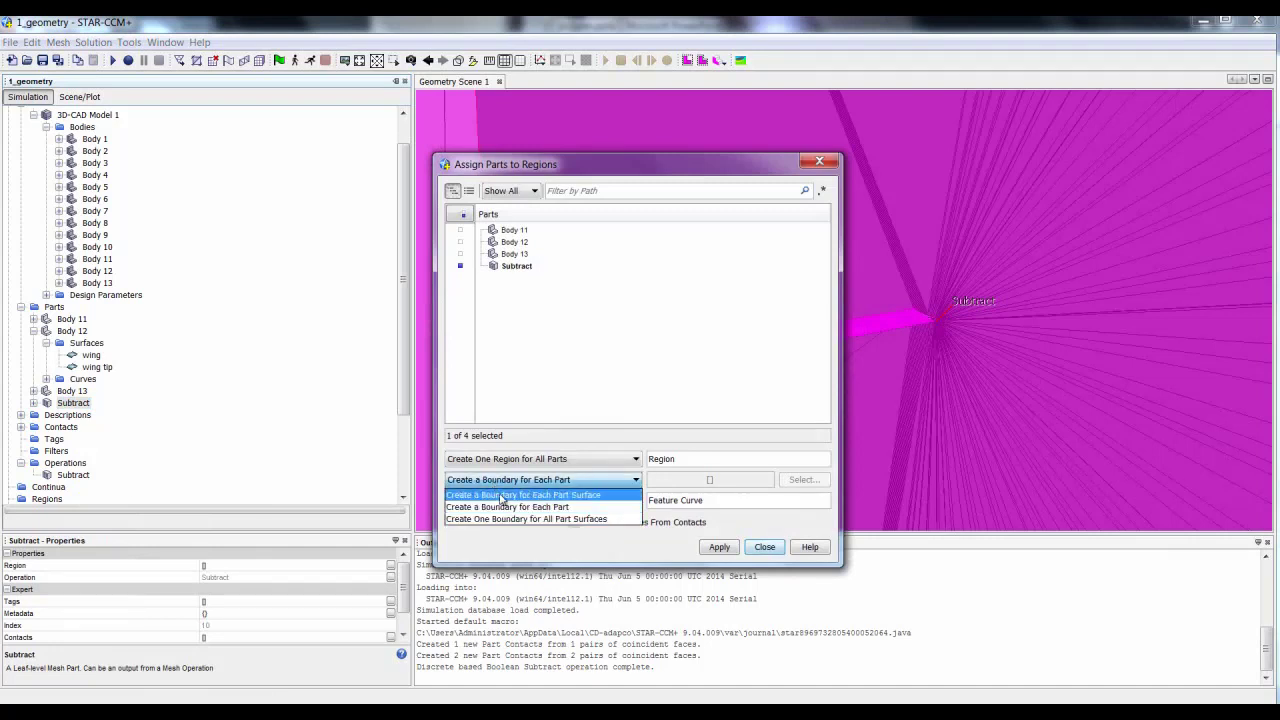
left_click(502, 495)
left_click(510, 501)
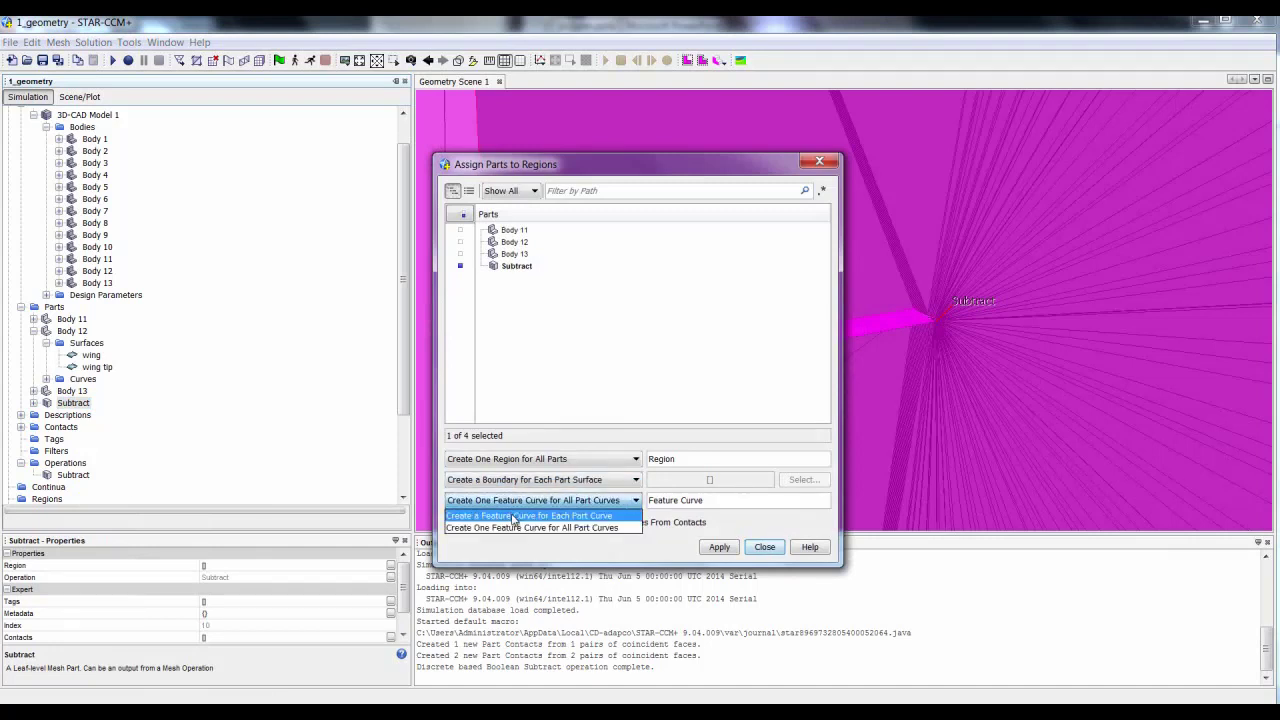
left_click(515, 515)
left_click(719, 547)
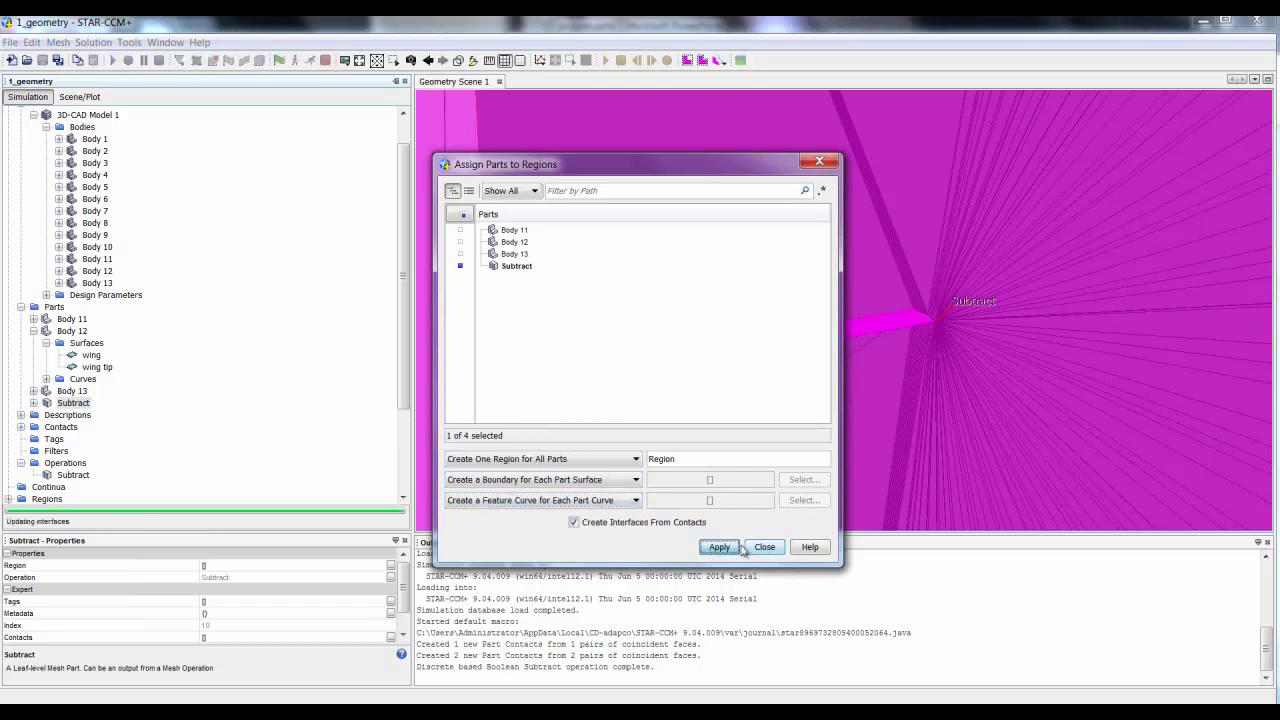
left_click(764, 547)
Examine the boundaries generated under the new region and collapse the Regions and Geometry branches.
scroll(226, 438, "down", 1)
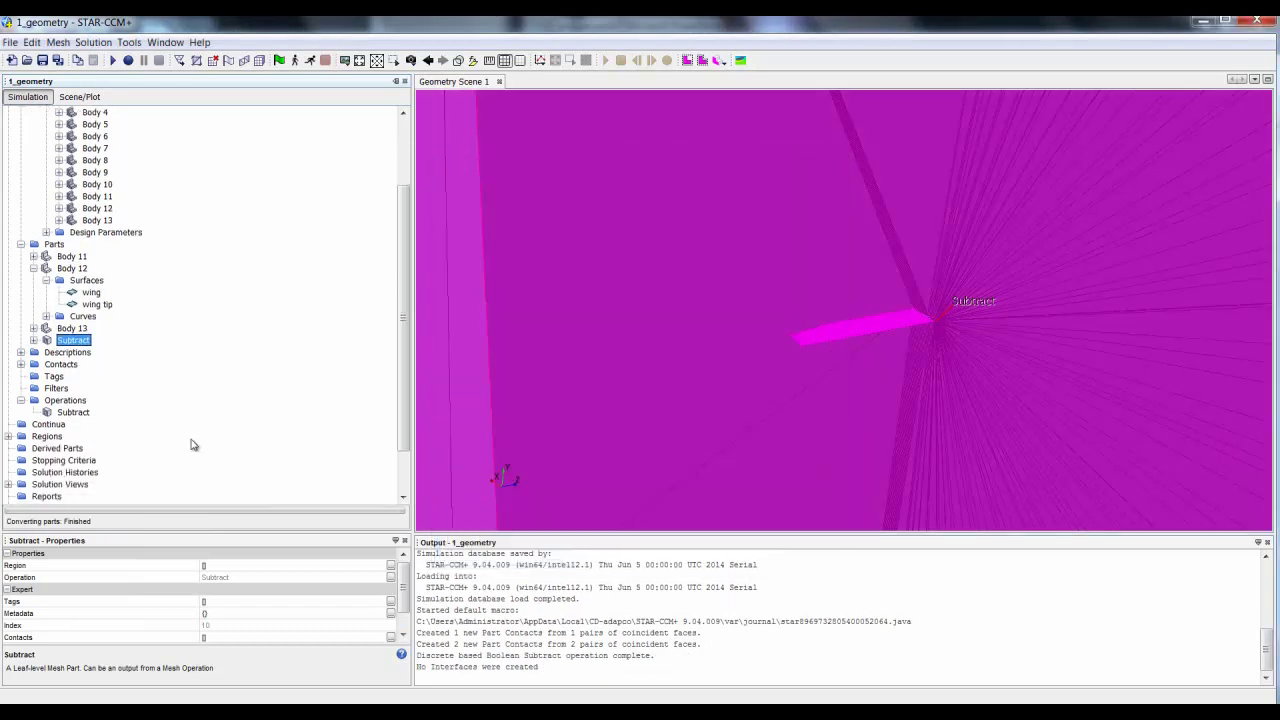
left_click(8, 436)
left_click(20, 448)
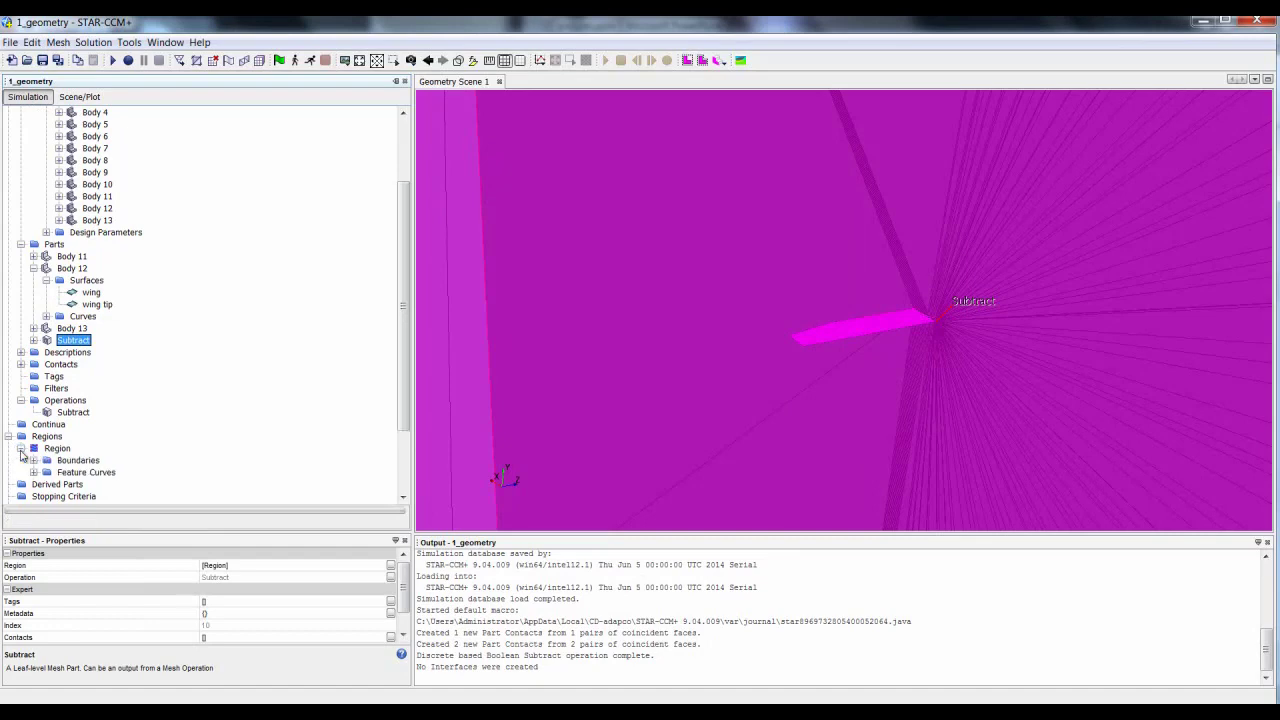
left_click(33, 460)
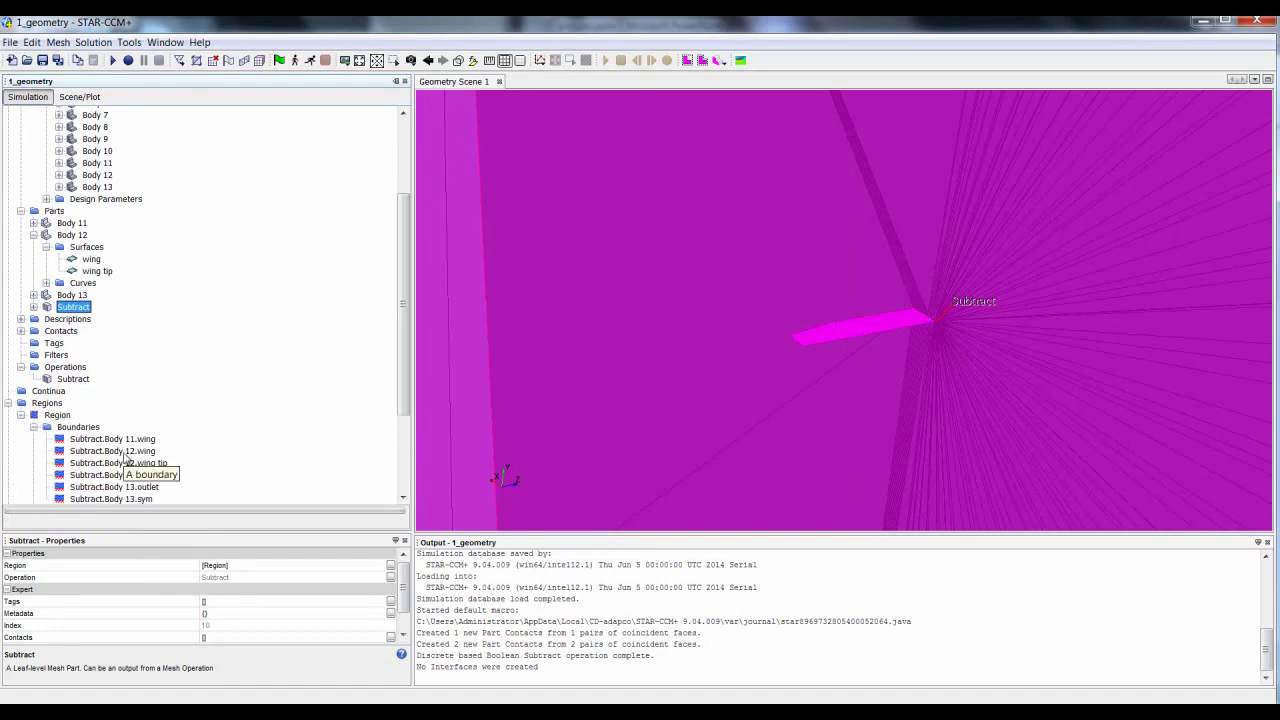
left_click(9, 403)
scroll(140, 354, "up", 4)
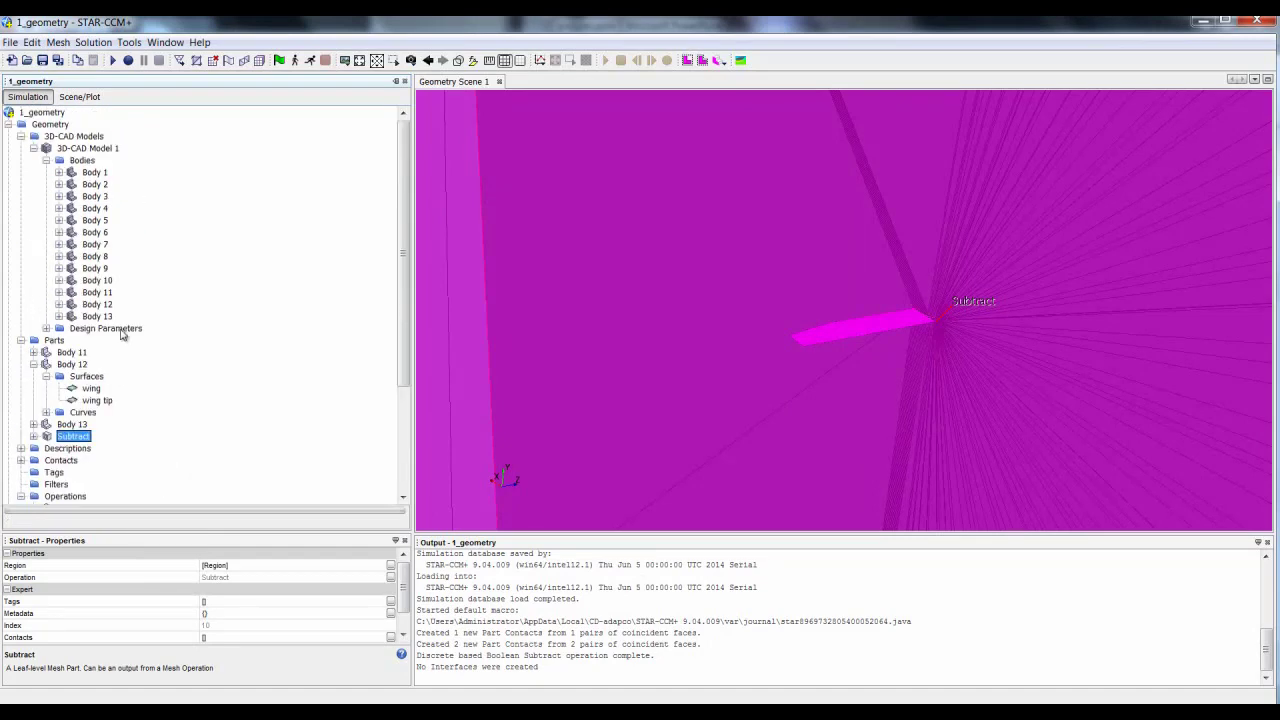
left_click(8, 124)
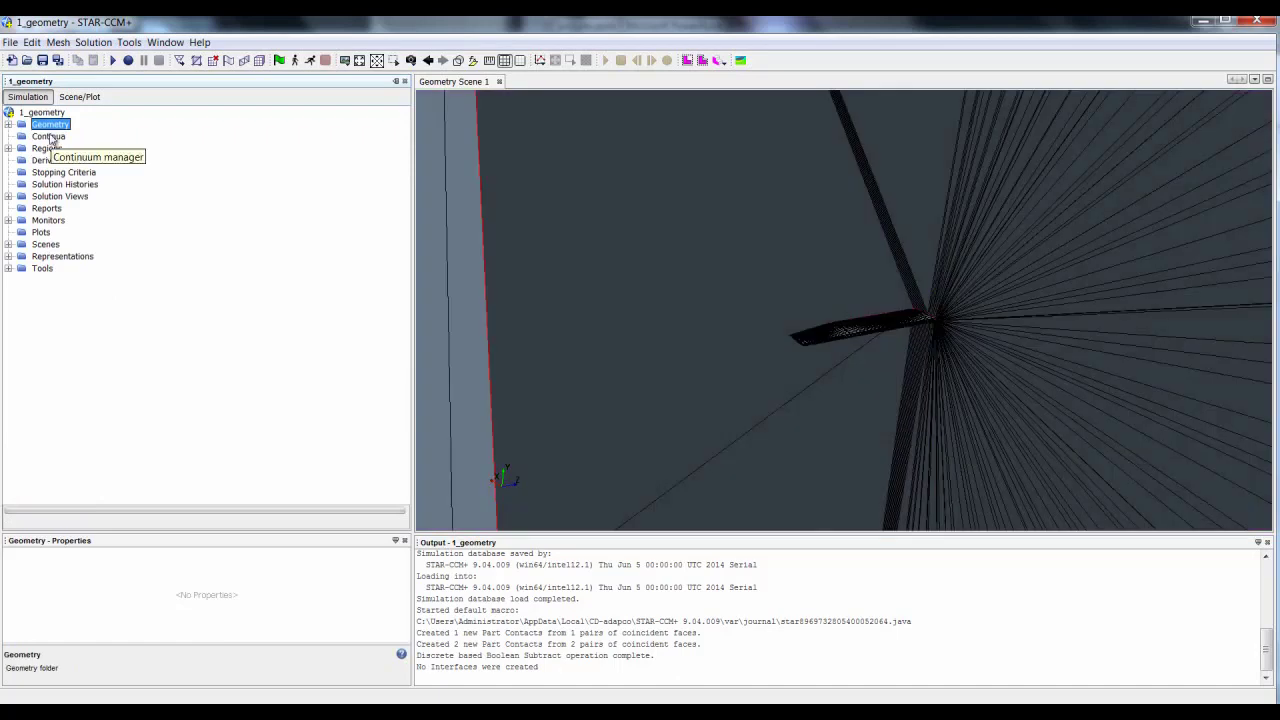
Create a new physics continuum.
left_click(48, 137)
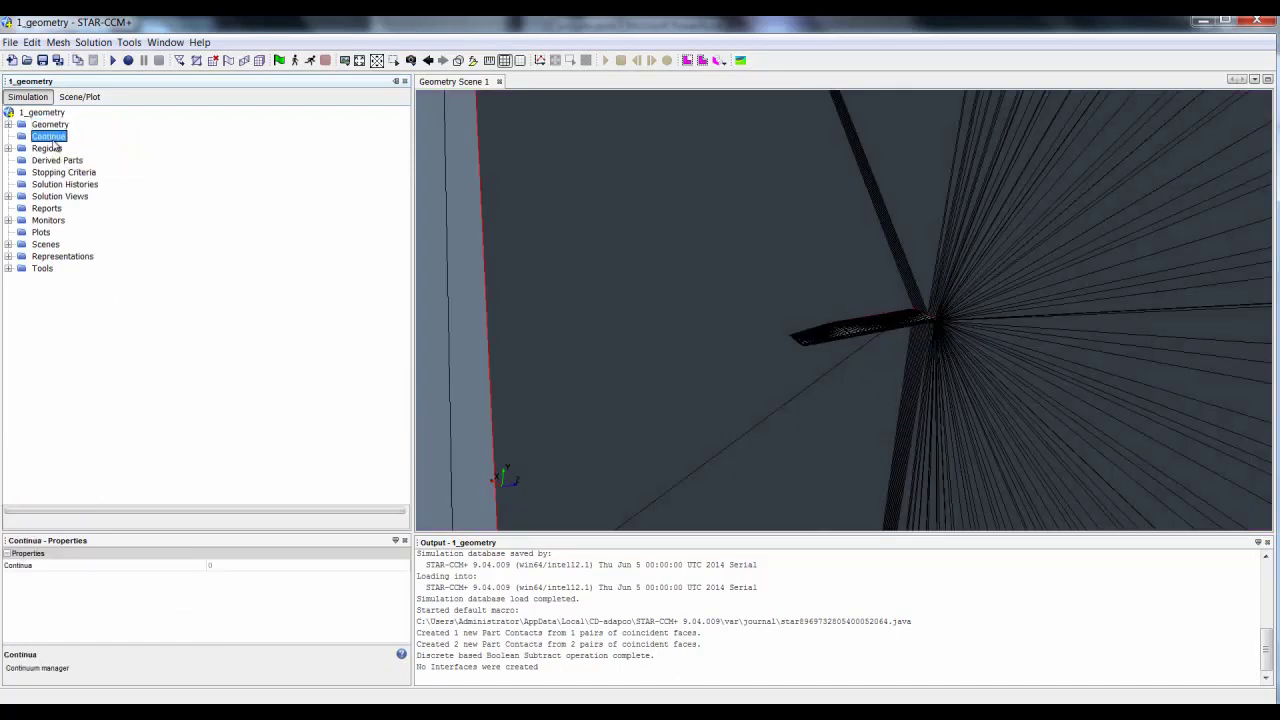
right_click(52, 138)
mouse_move(88, 150)
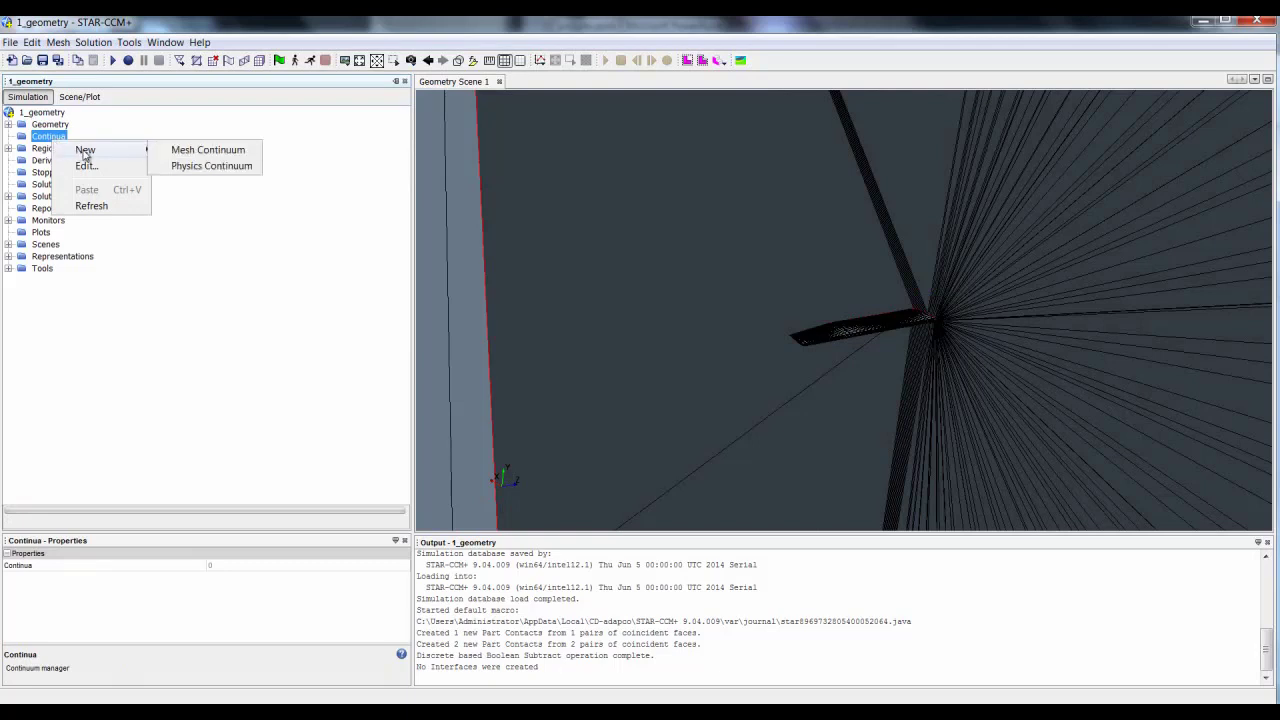
left_click(216, 169)
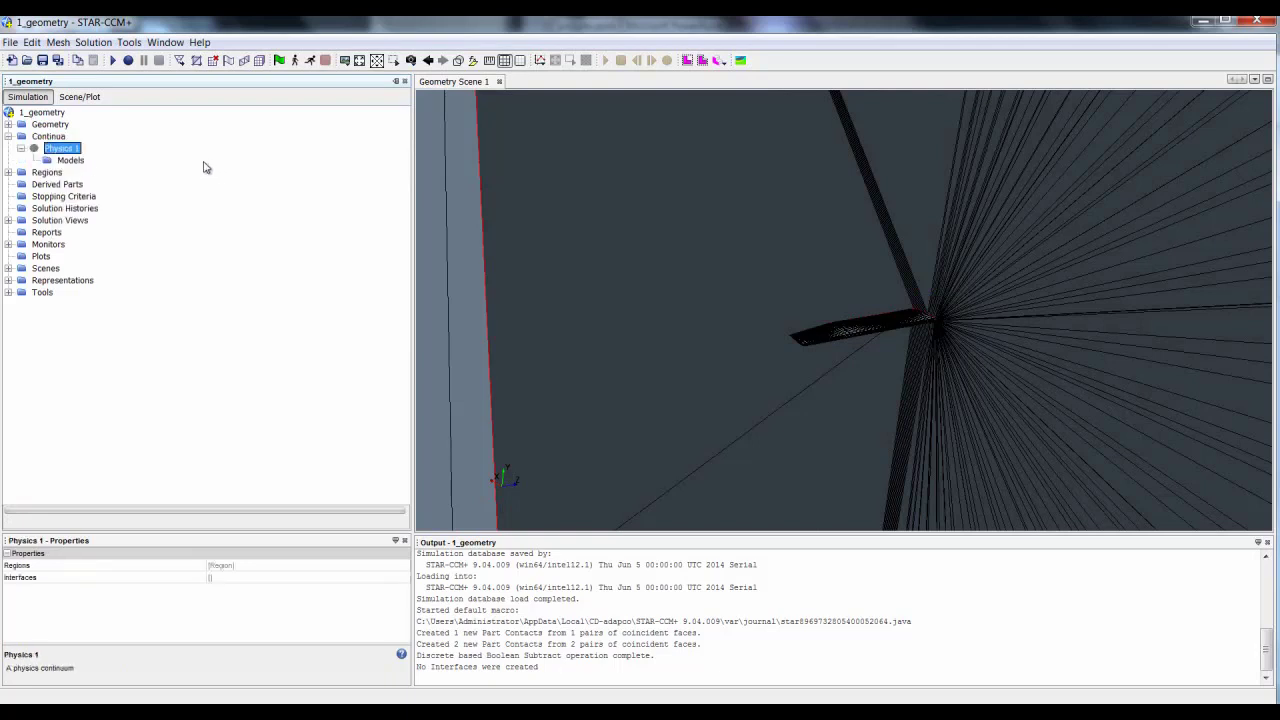
Enable the Three Dimensional, Steady, Gas, Segregated Flow and Constant Density models for the physics continuum.
right_click(82, 161)
left_click(116, 178)
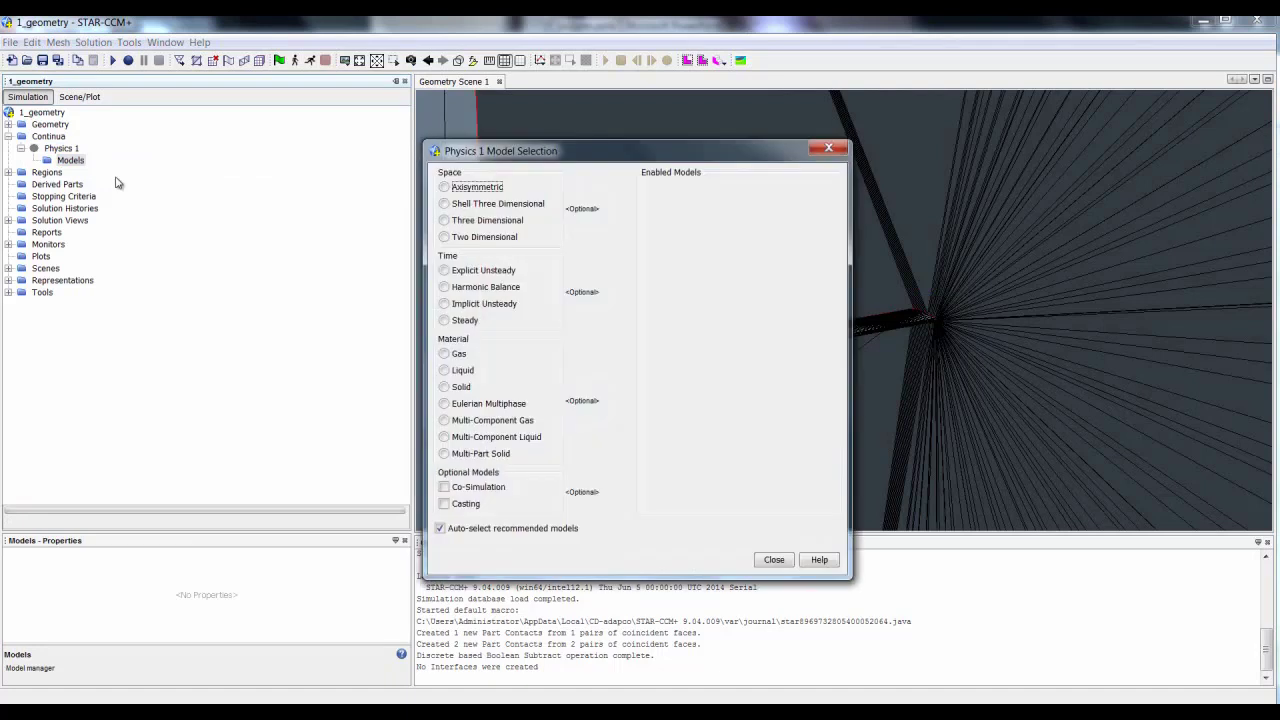
left_click(449, 222)
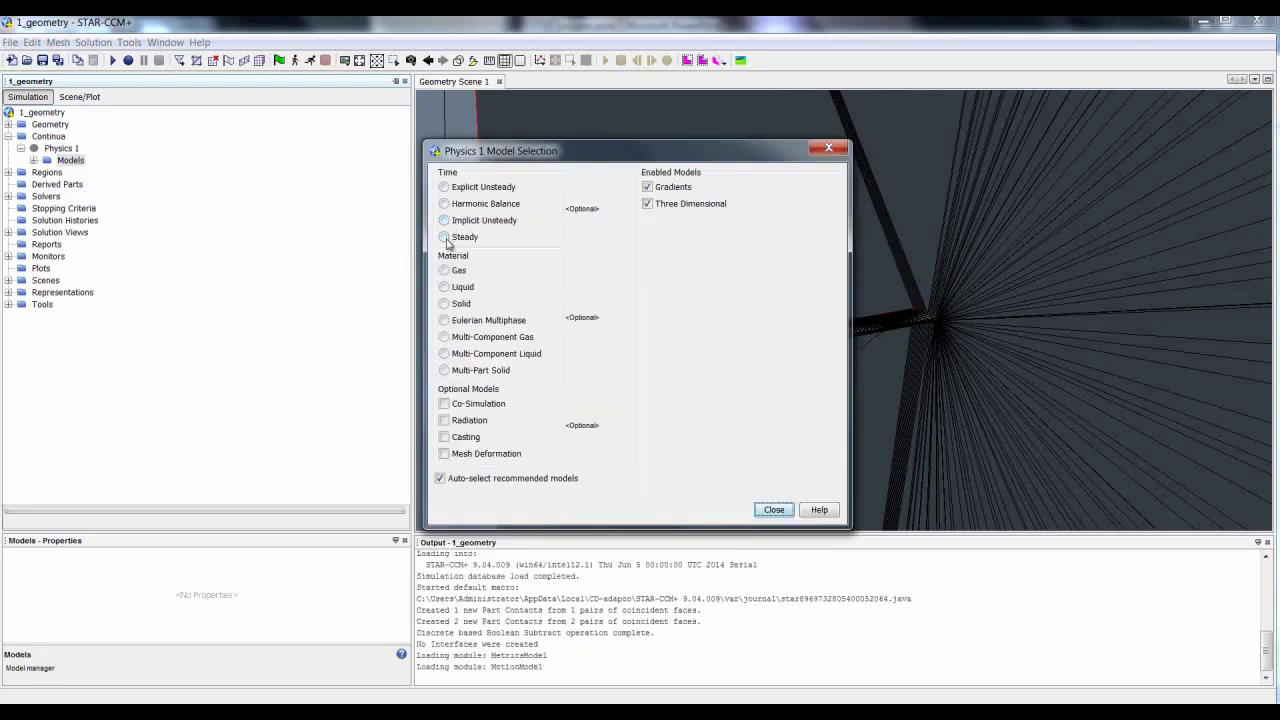
left_click(446, 237)
left_click(443, 189)
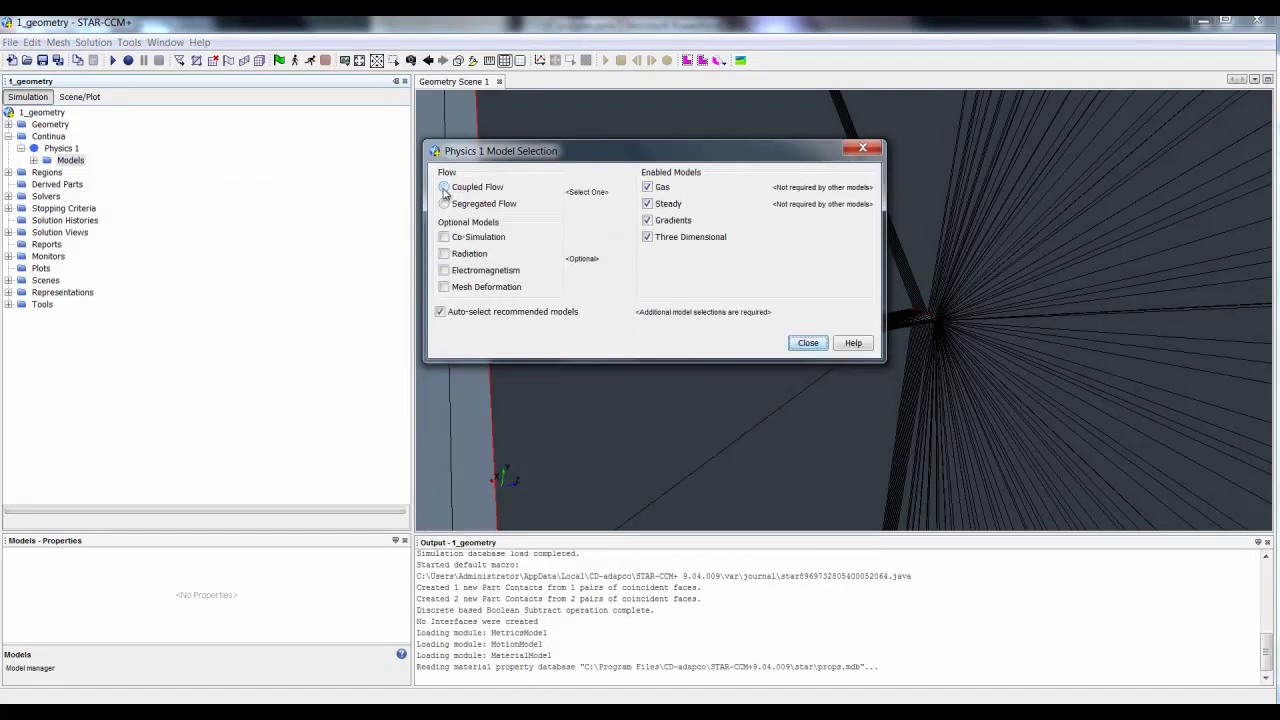
left_click(445, 205)
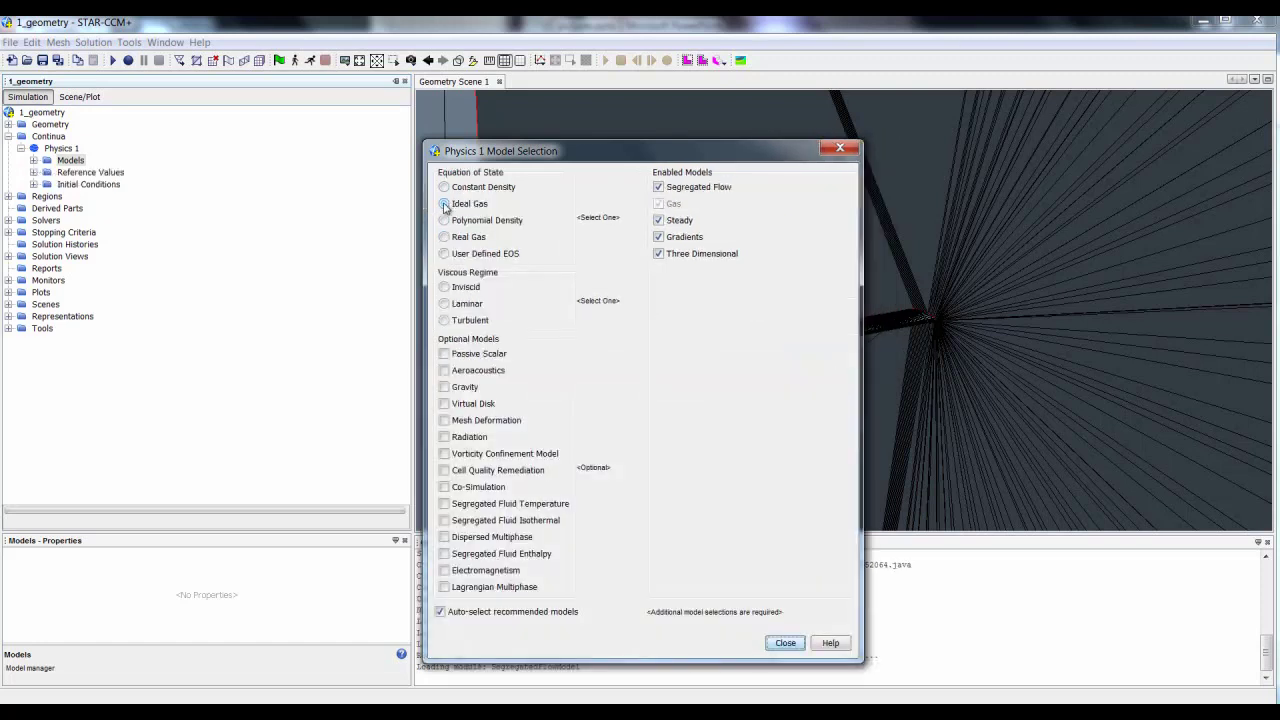
left_click(444, 187)
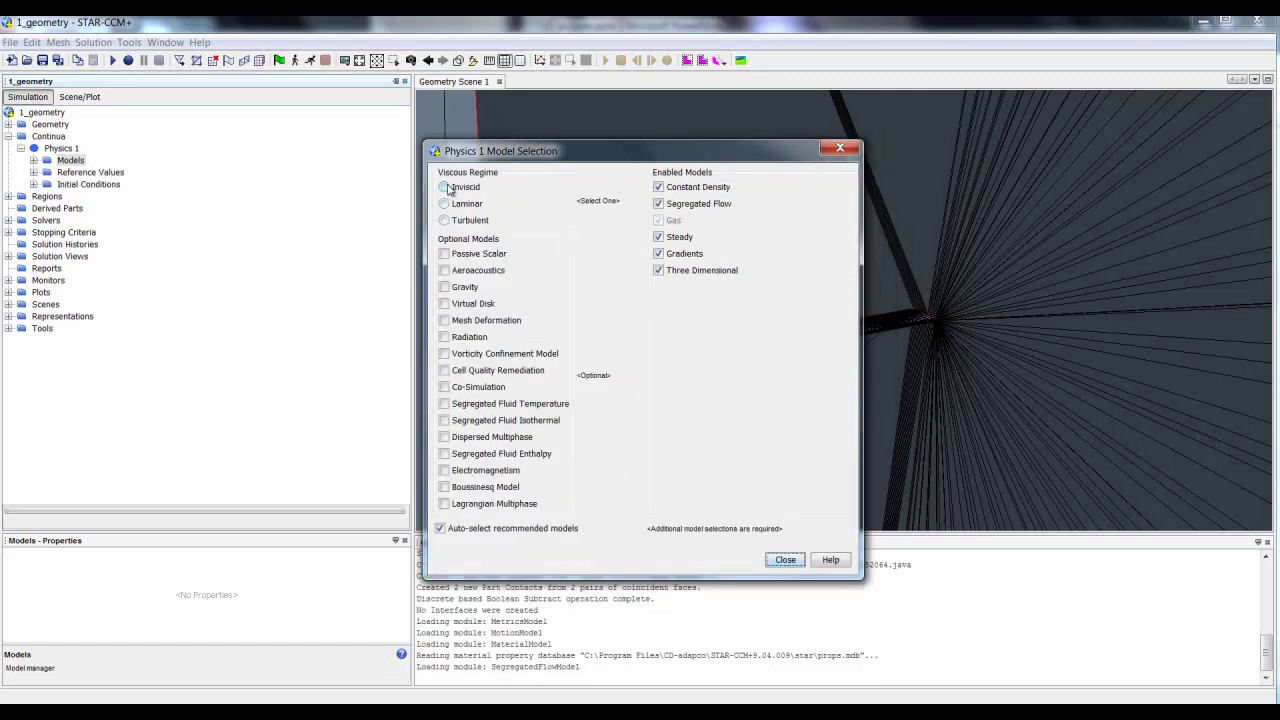
Complete the physics model selection with Turbulent flow, Spalart-Allmaras Turbulence and All y+ Wall Treatment.
left_click(444, 220)
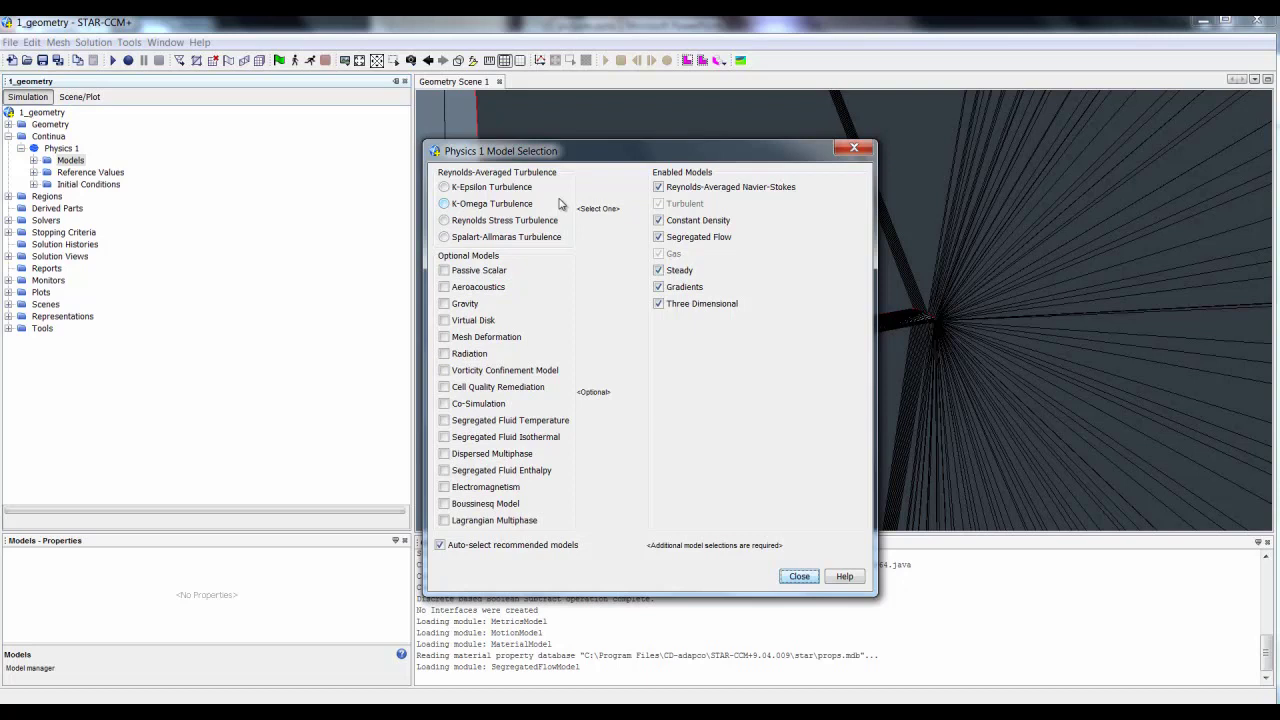
left_click(444, 237)
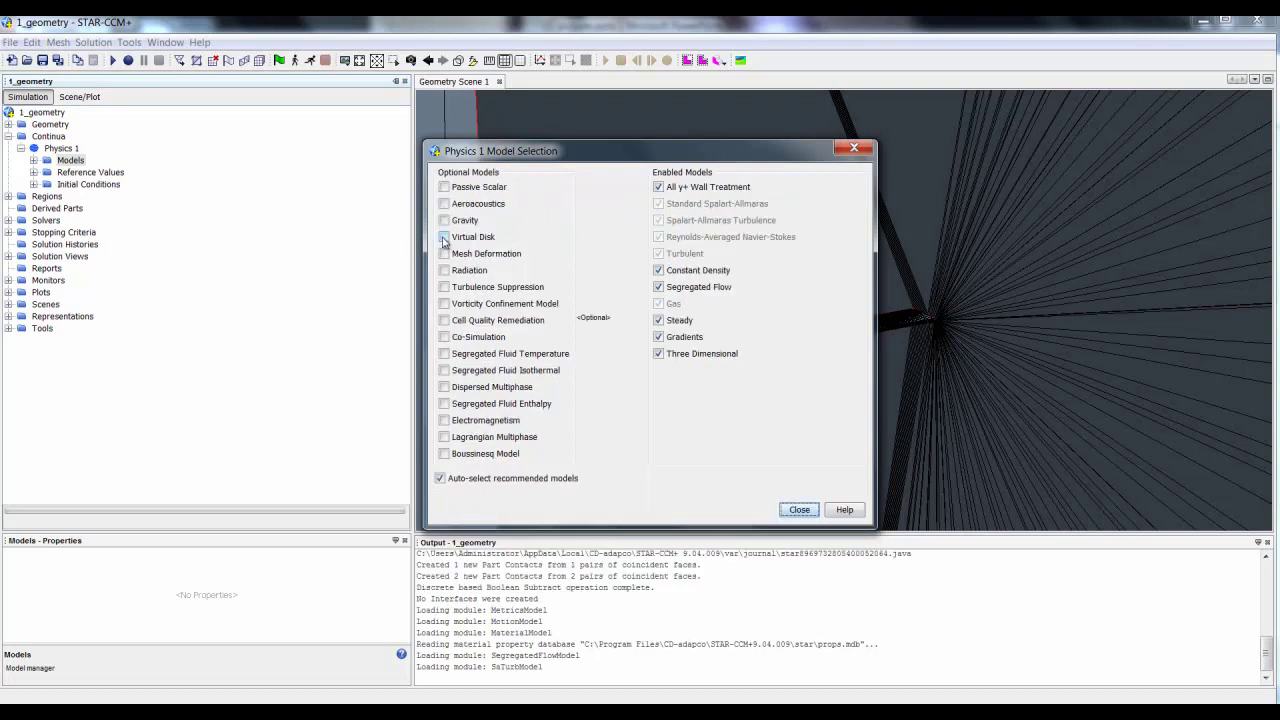
left_click(659, 188)
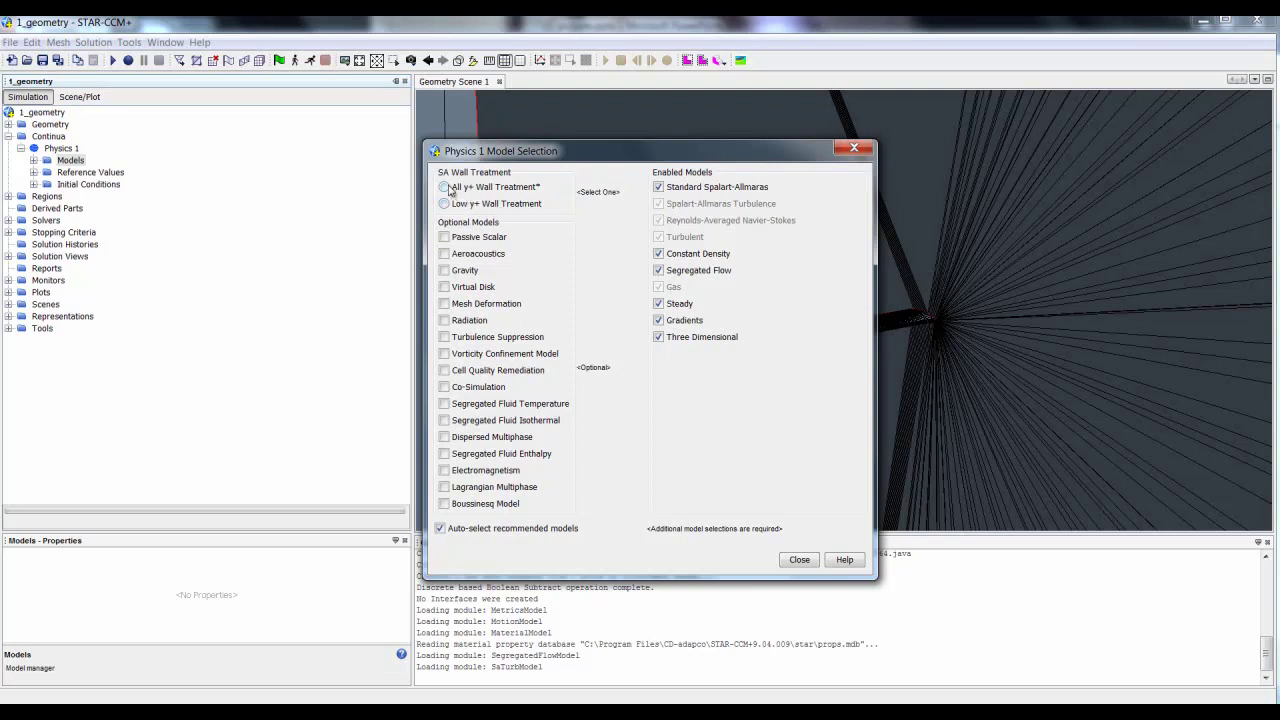
left_click(444, 187)
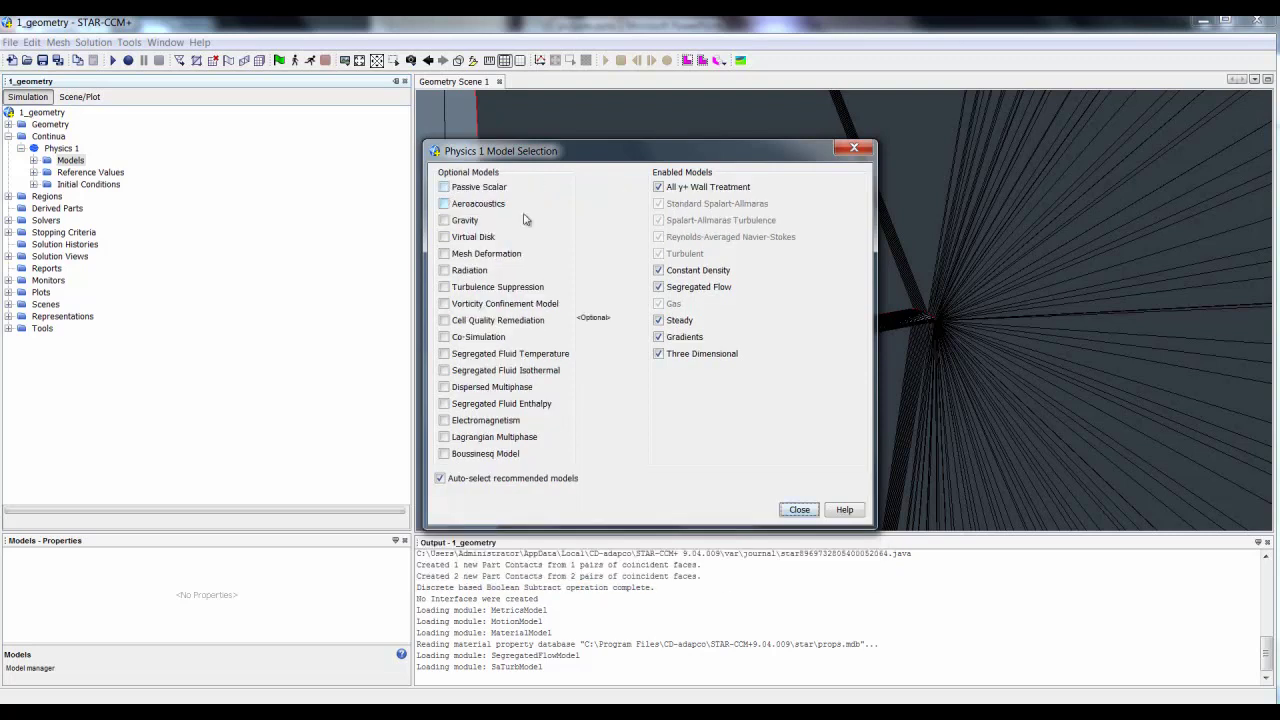
left_click(799, 510)
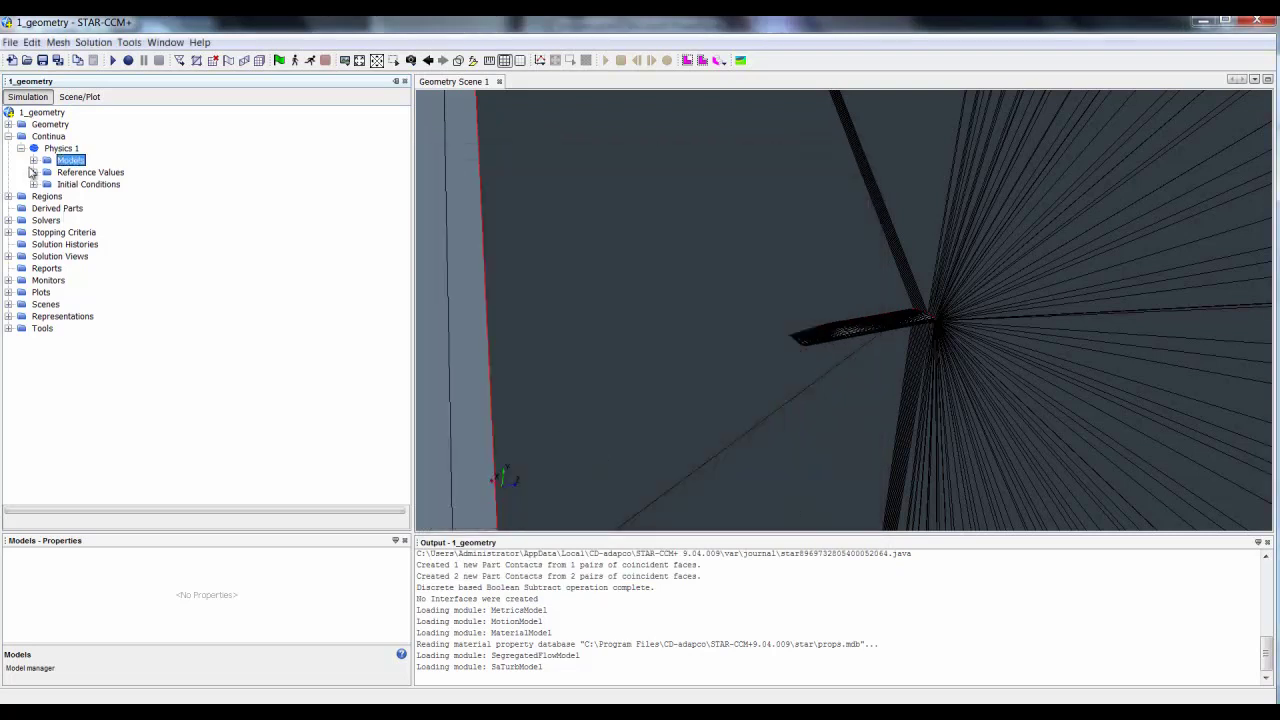
Check the enabled models and reference pressure of Physics 1, and set its constant initial velocity to [45, 0, 0] mph.
left_click(34, 160)
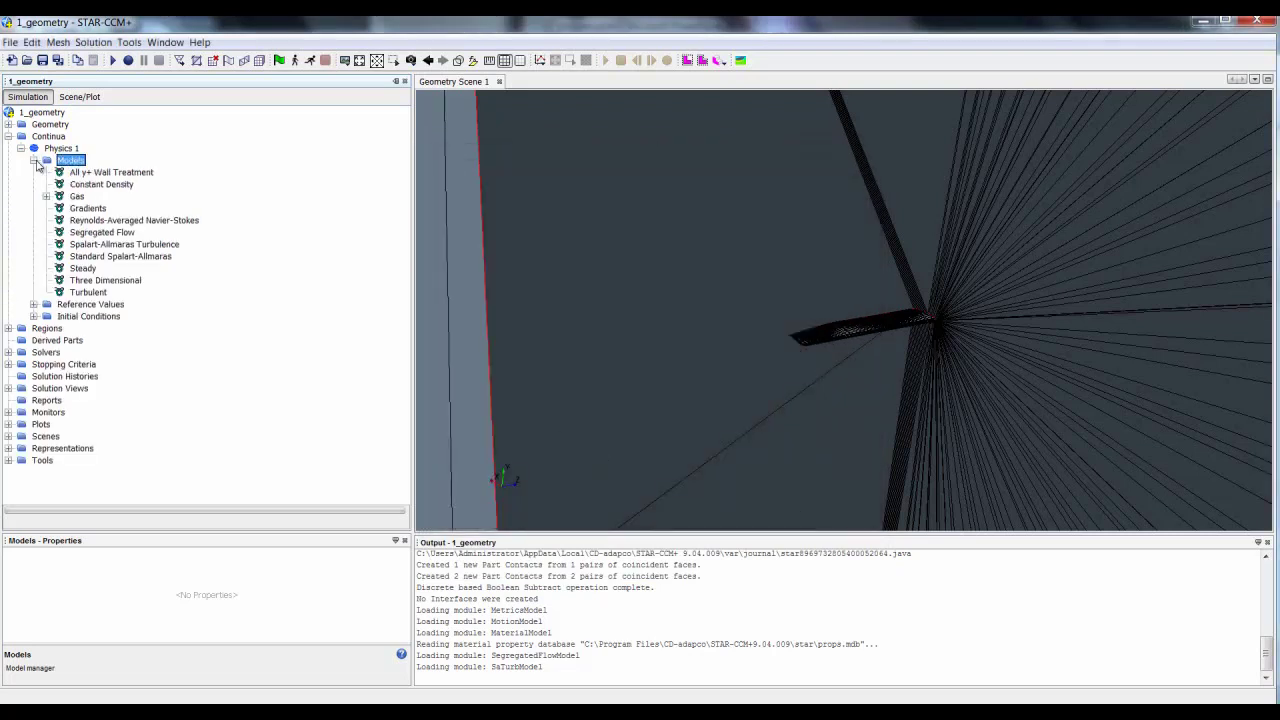
left_click(34, 305)
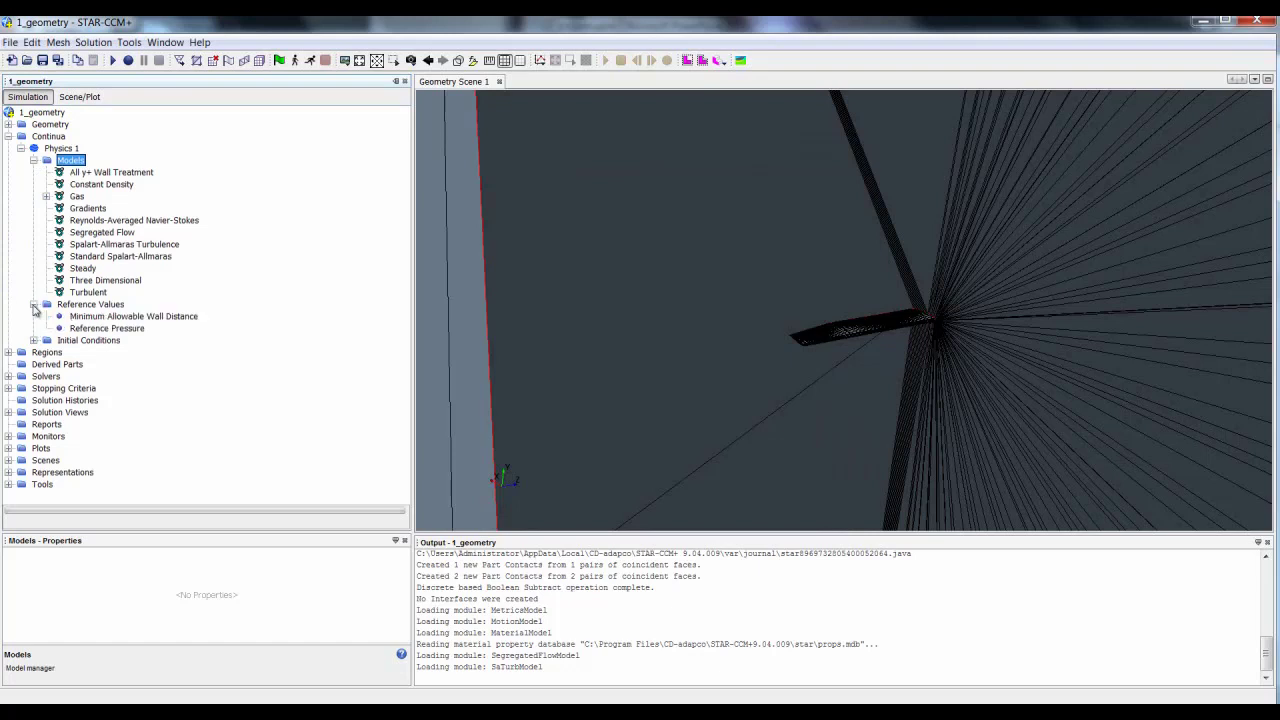
left_click(100, 330)
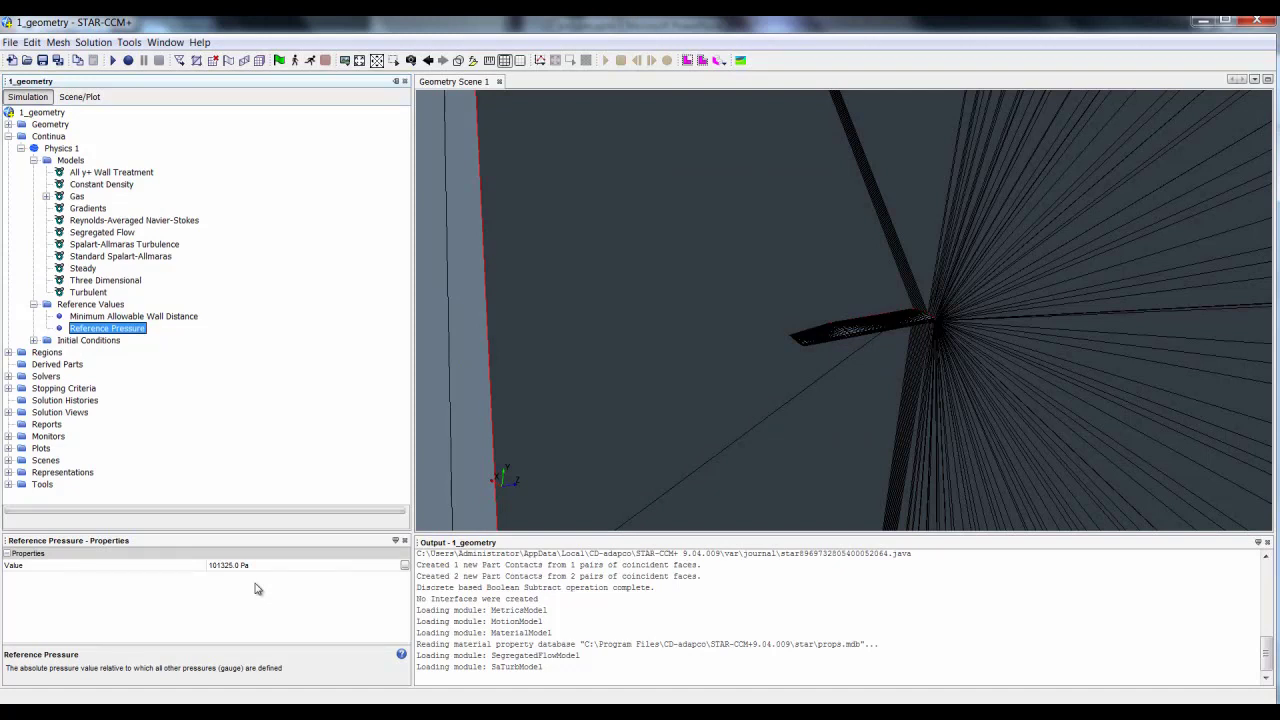
left_click(34, 341)
left_click(46, 388)
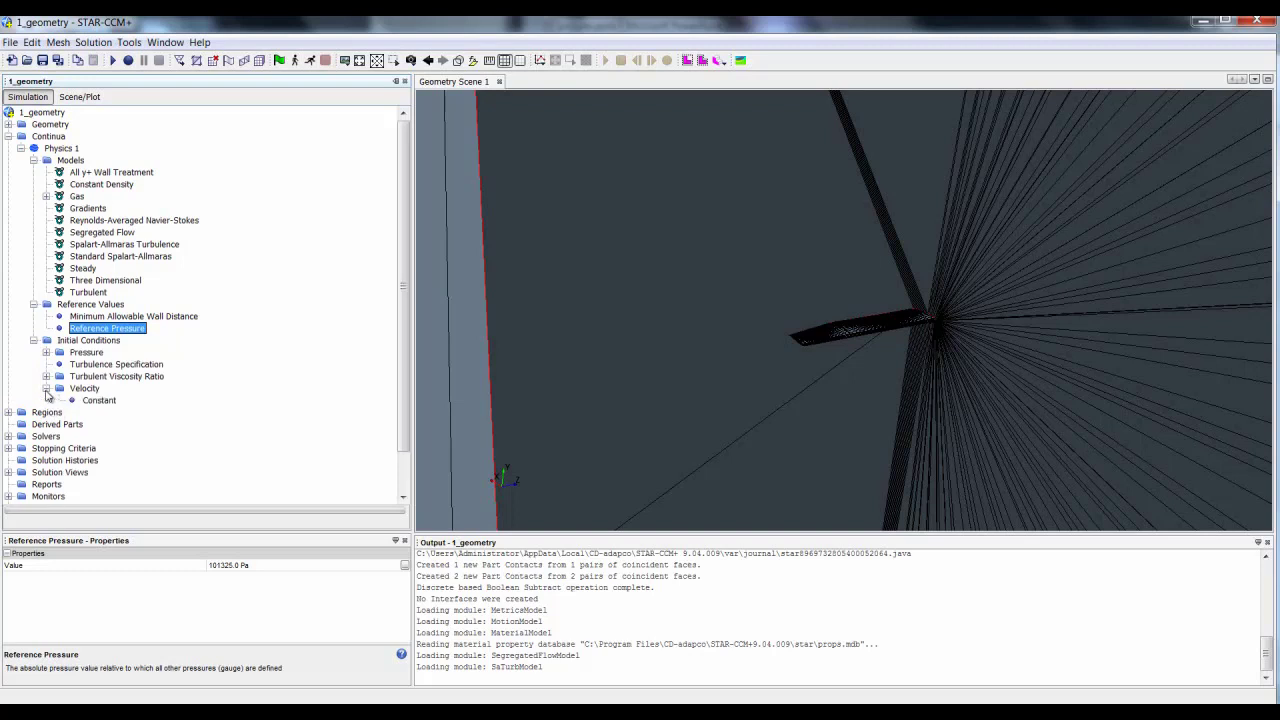
left_click(101, 403)
left_click(294, 565)
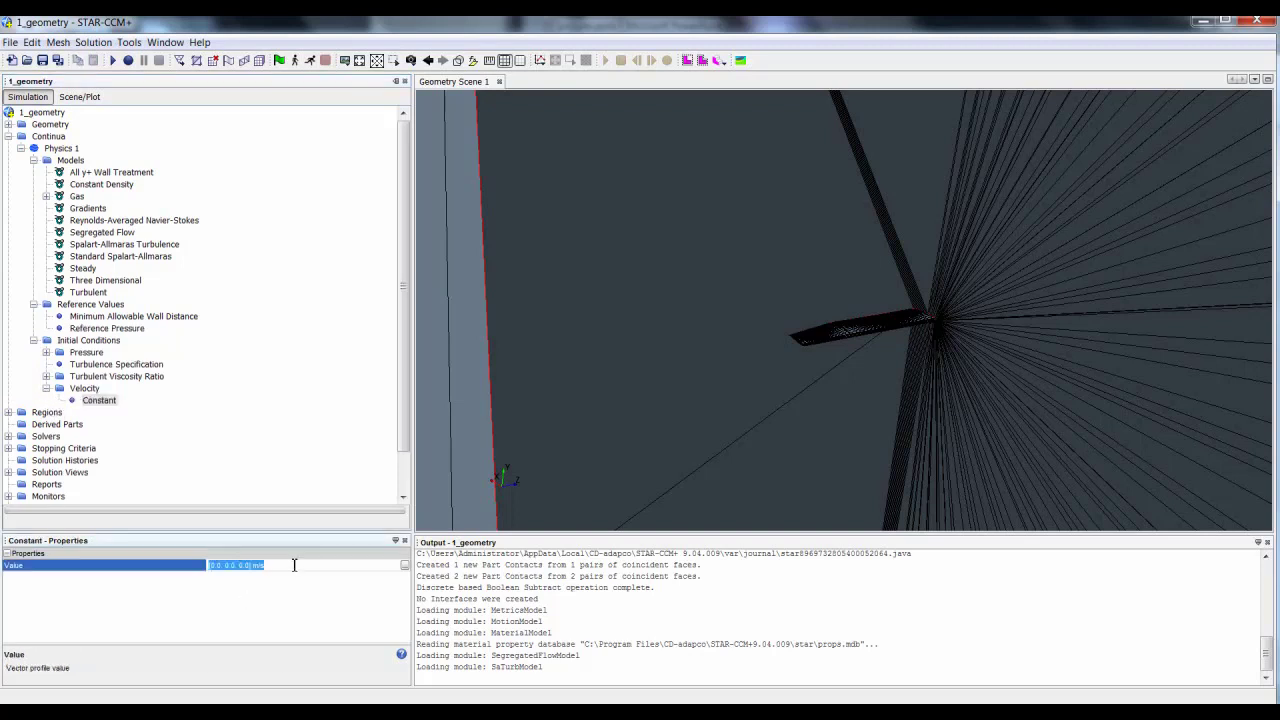
type("45, 0, 0 mph")
key("Return")
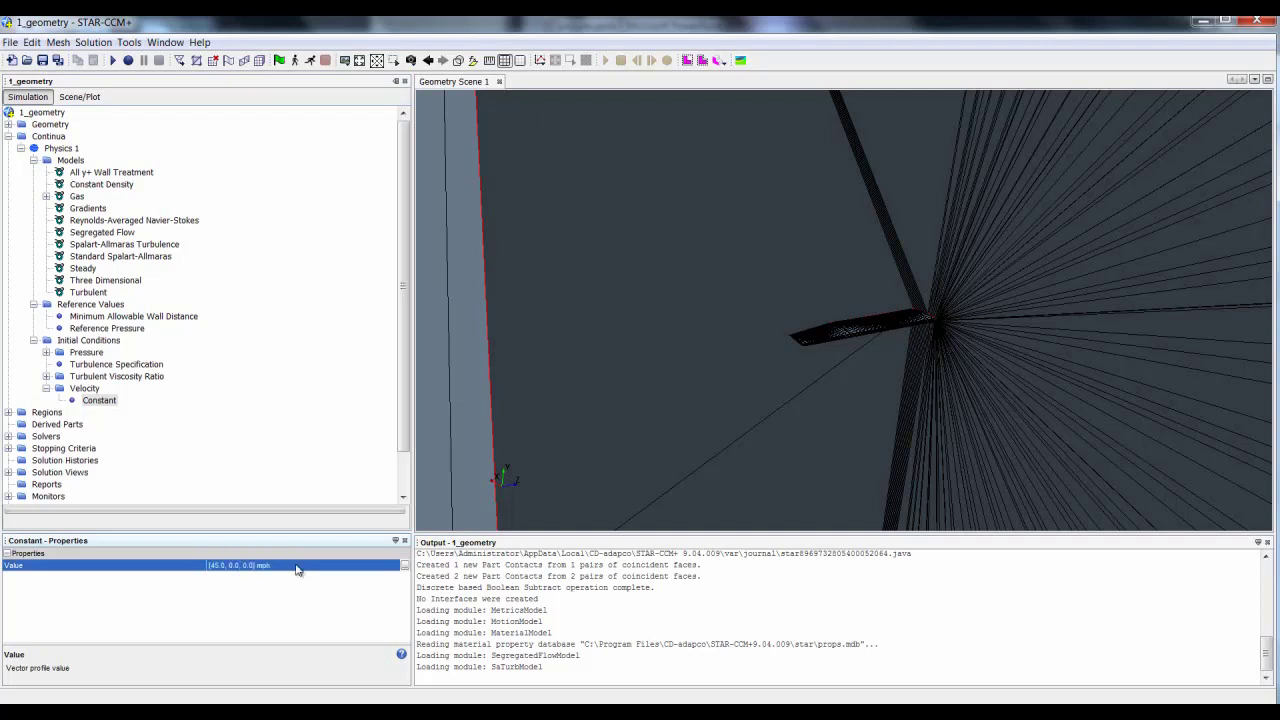
Create a mesh continuum and enable its Surface Remesher, Trimmer and Prism Layer Mesher models.
right_click(52, 138)
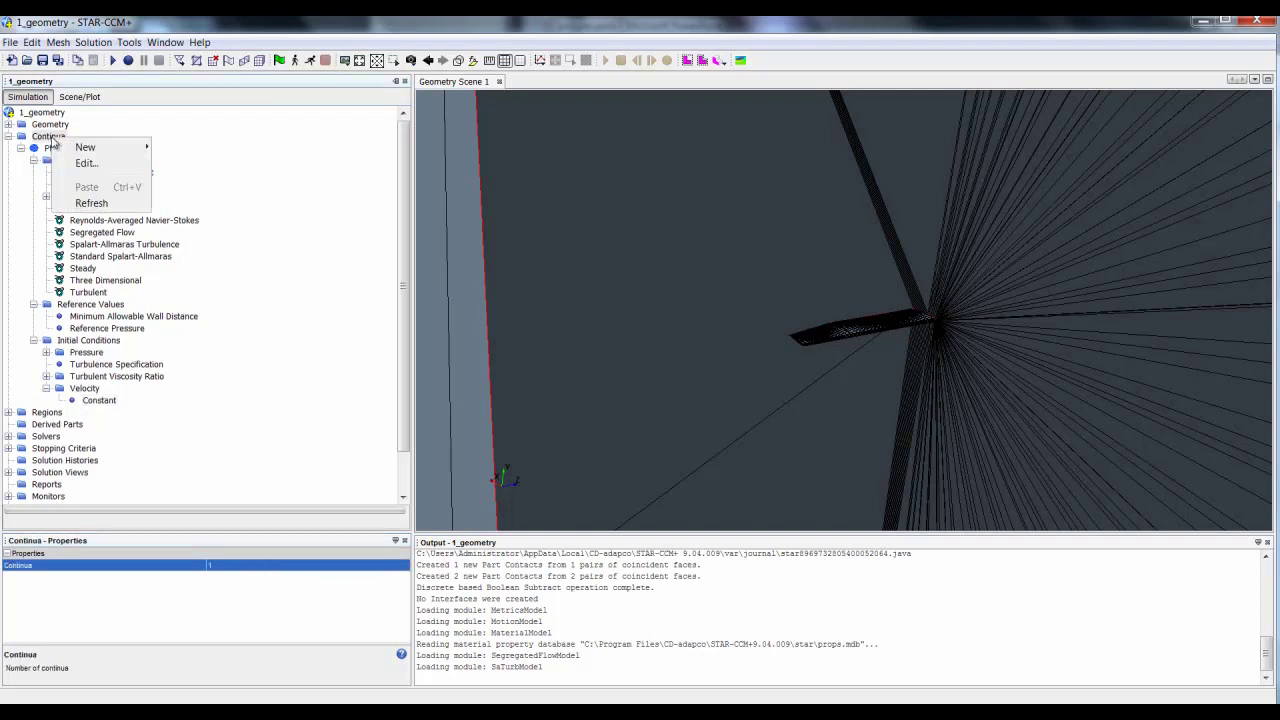
mouse_move(108, 152)
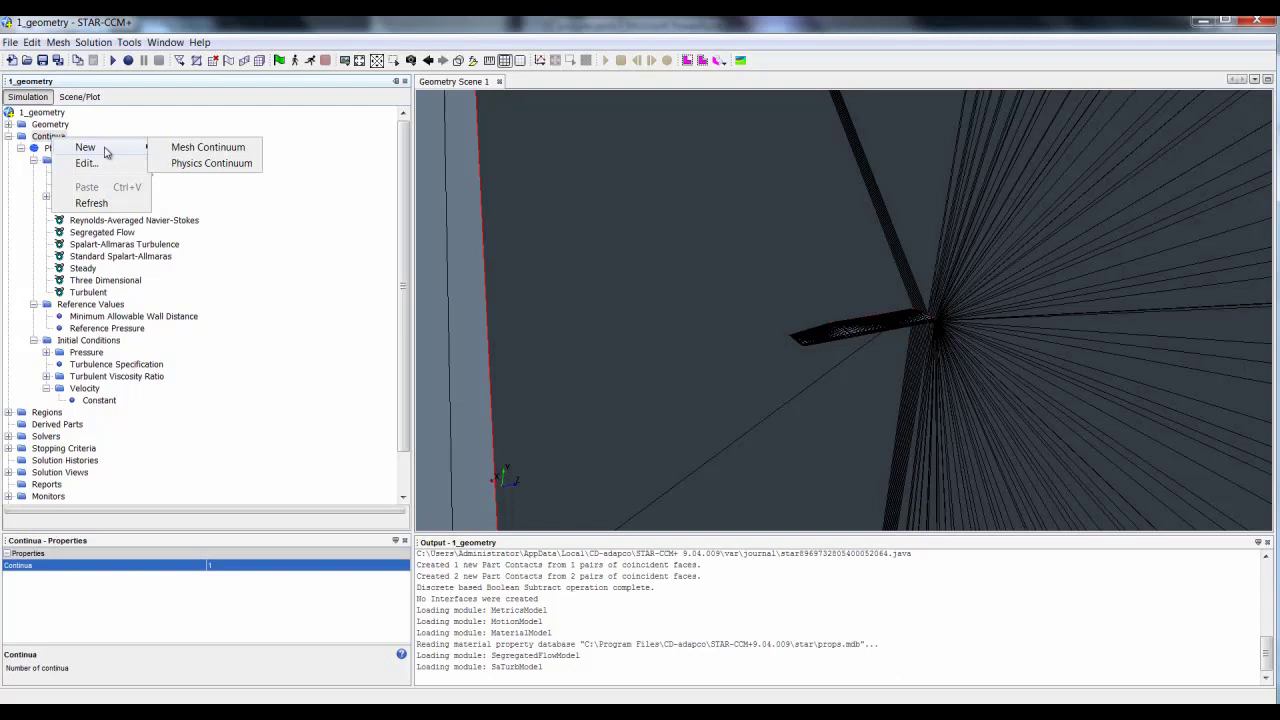
left_click(207, 148)
right_click(78, 161)
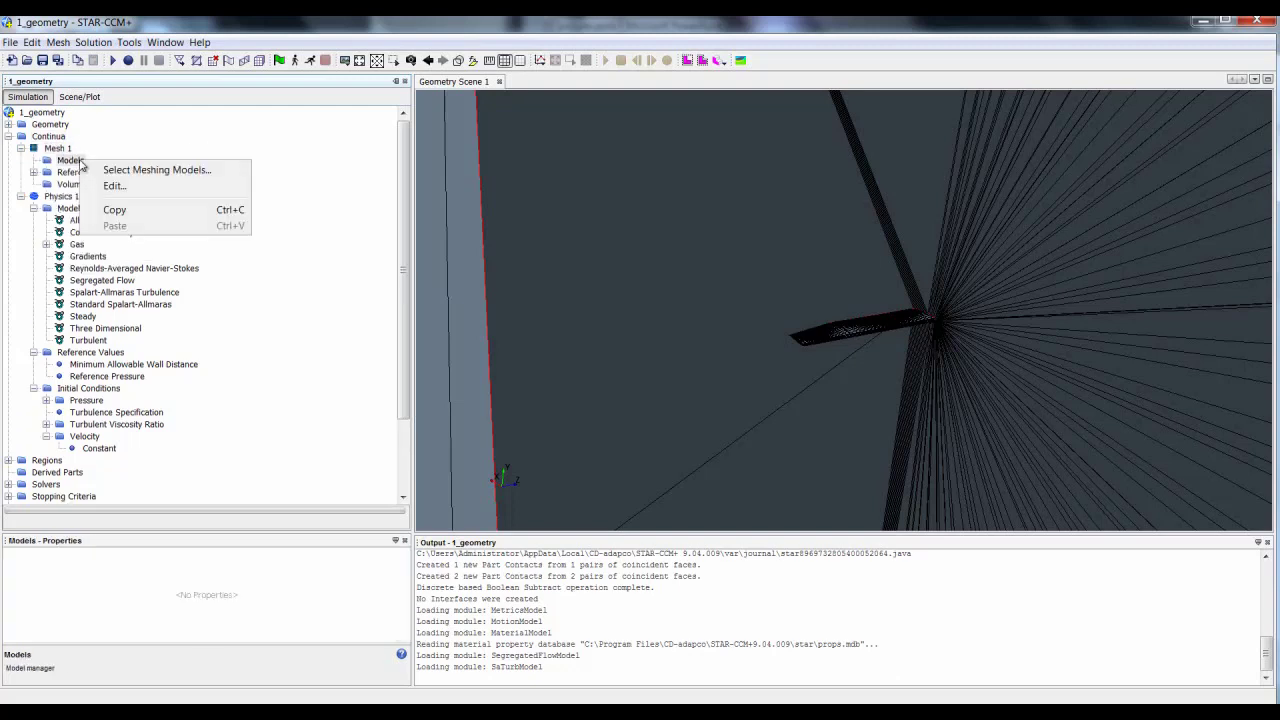
left_click(127, 171)
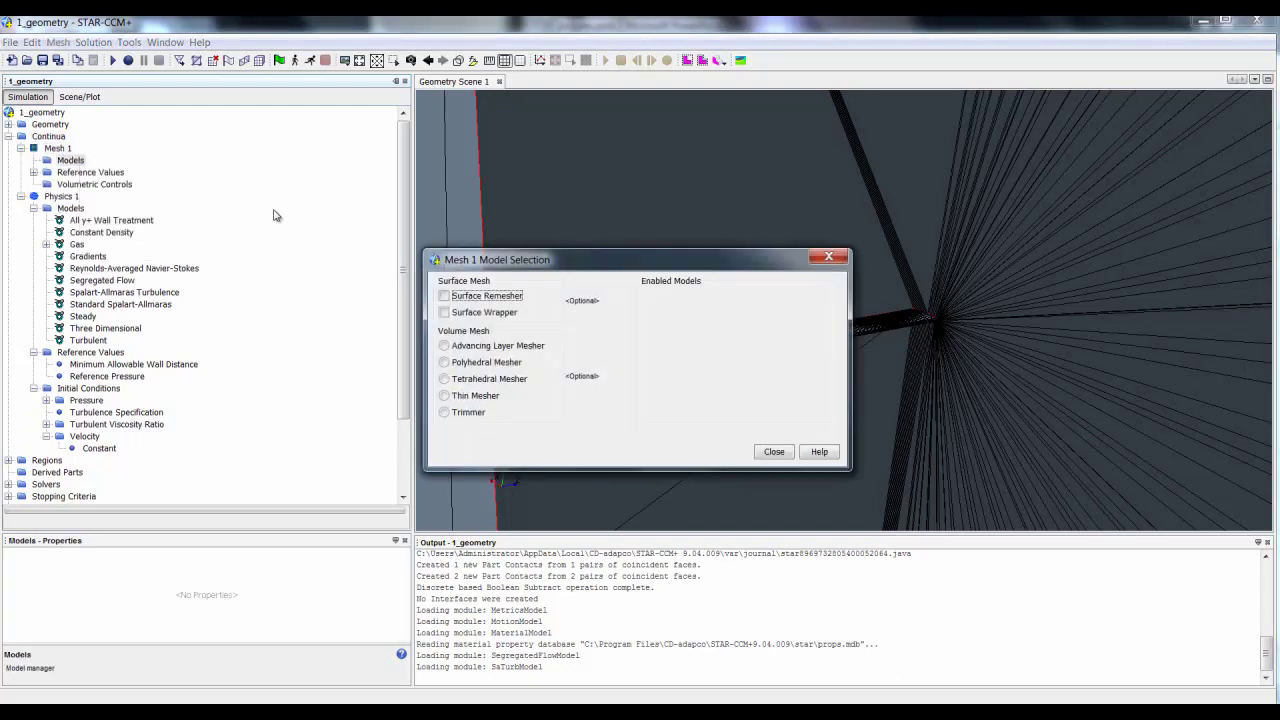
left_click(445, 297)
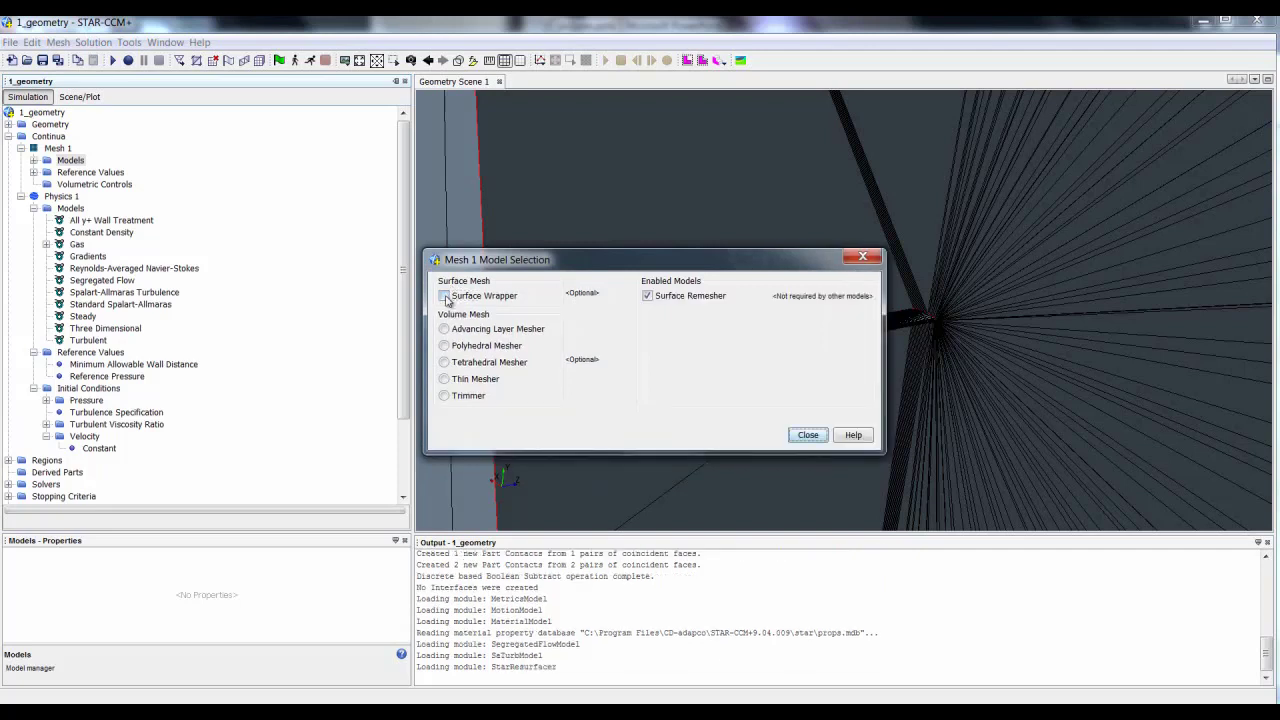
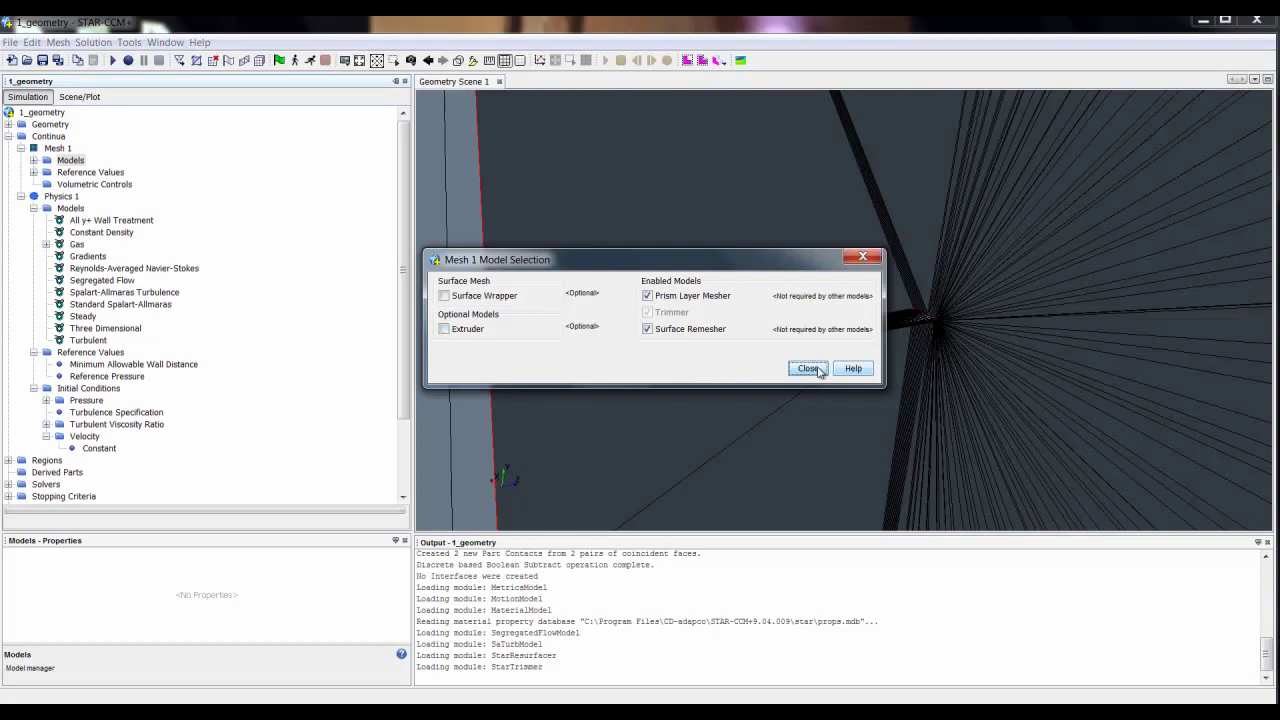
left_click(818, 369)
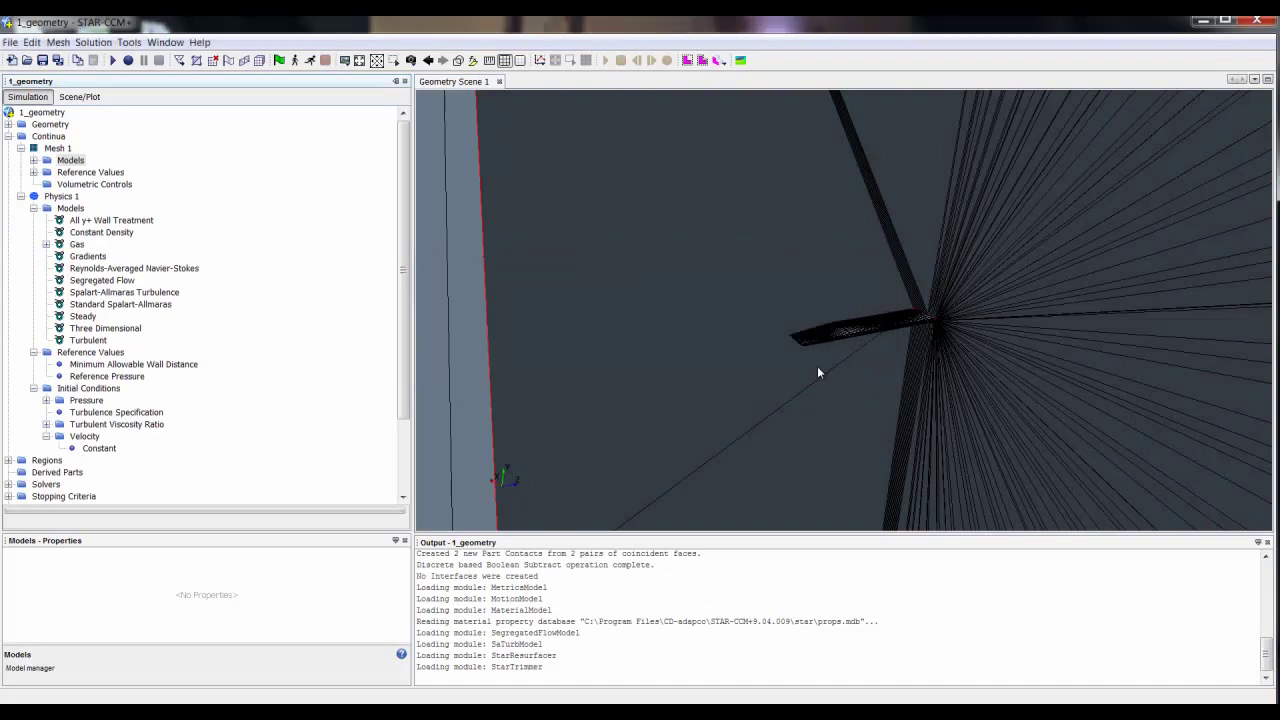
Configure the Prism Layer Mesher with minimum thickness percentage 0.01, layer reduction percentage 0 and boundary march angle 85.
left_click(33, 161)
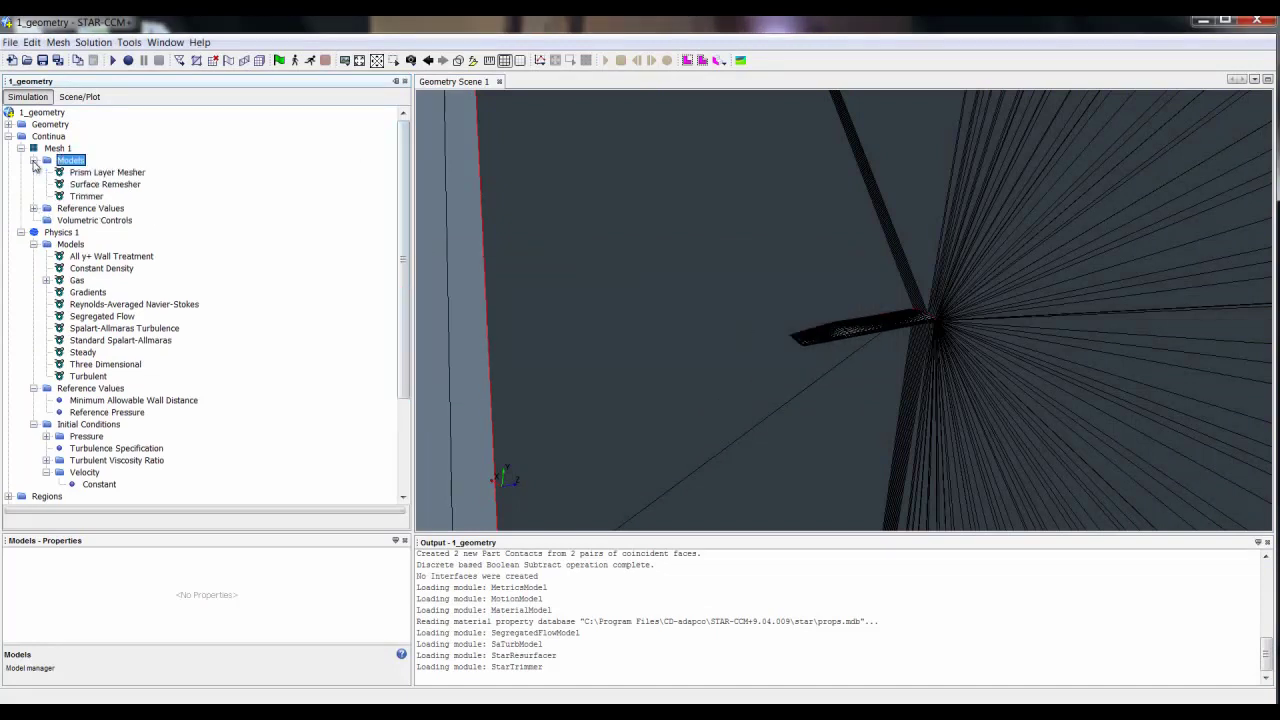
left_click(88, 174)
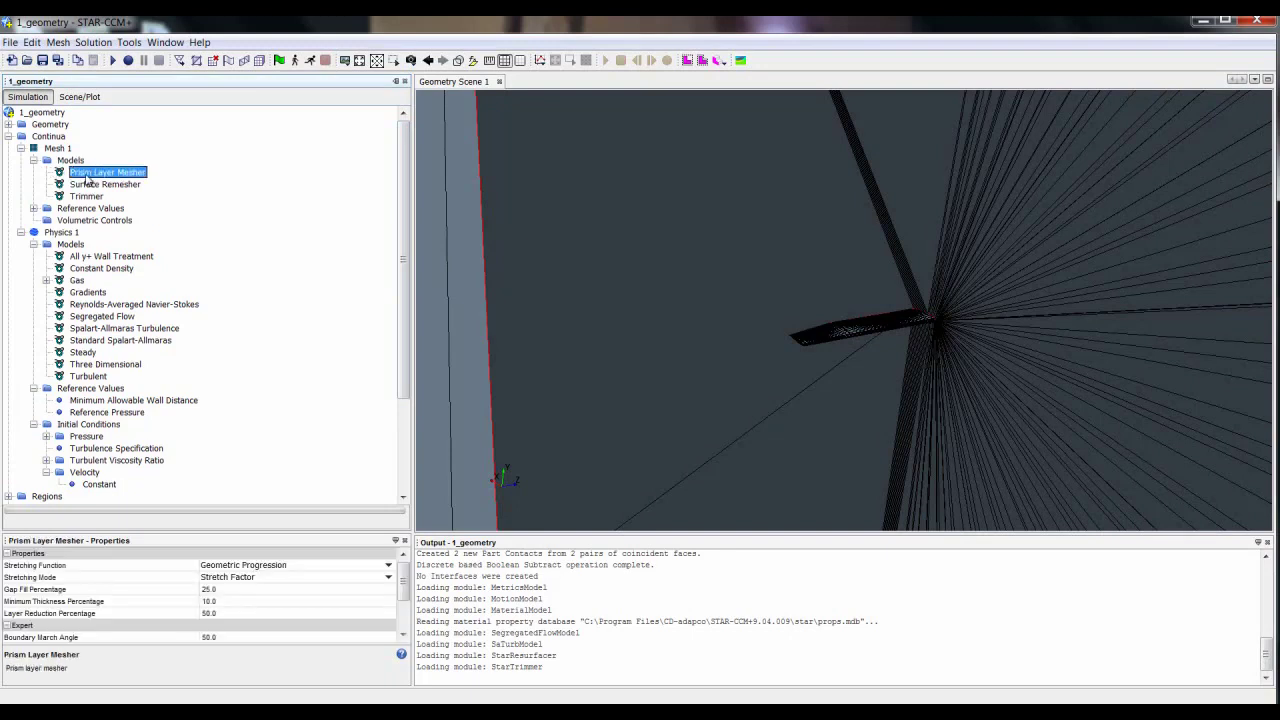
left_click(240, 601)
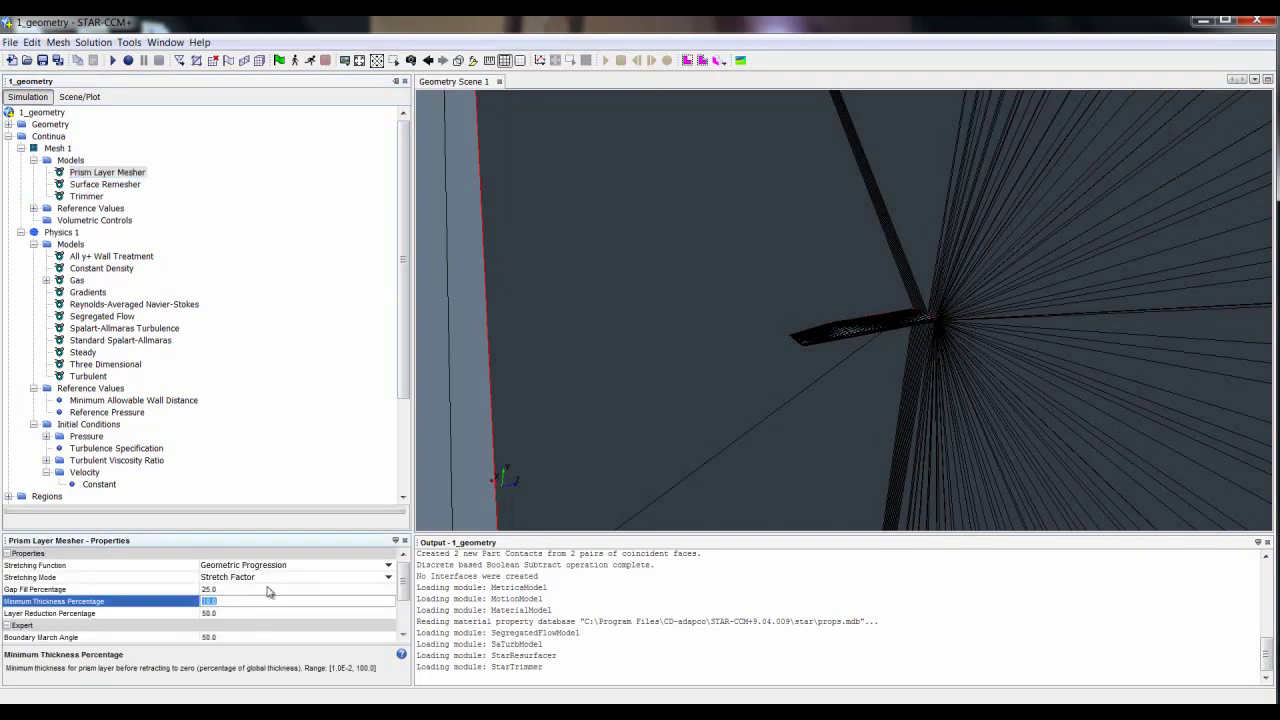
type("0.01")
key("Return")
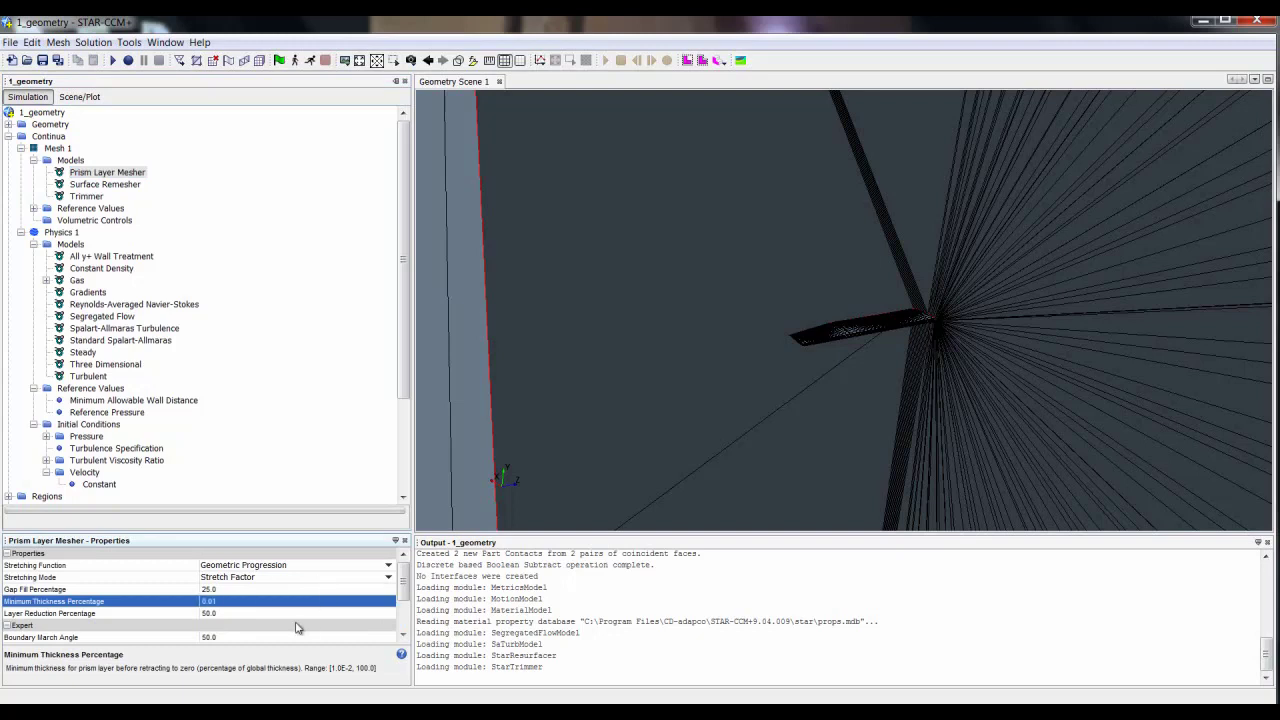
left_click(285, 613)
type("0")
key("Return")
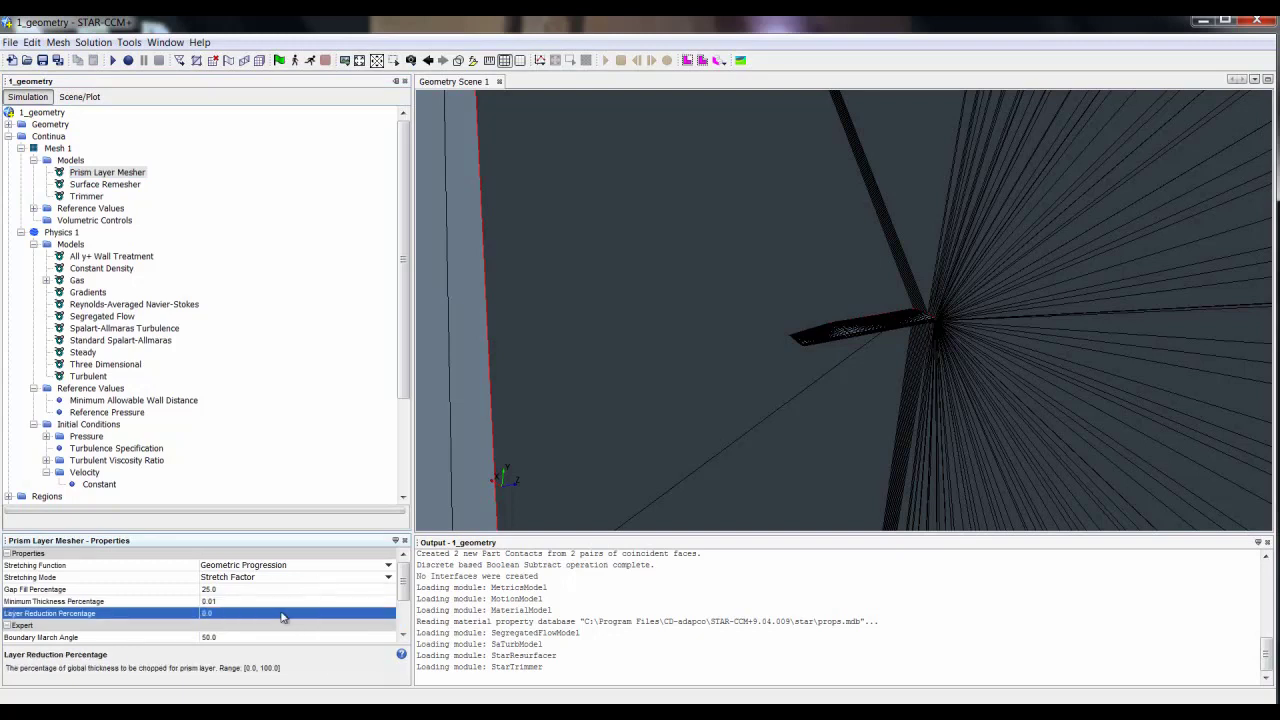
left_click(263, 637)
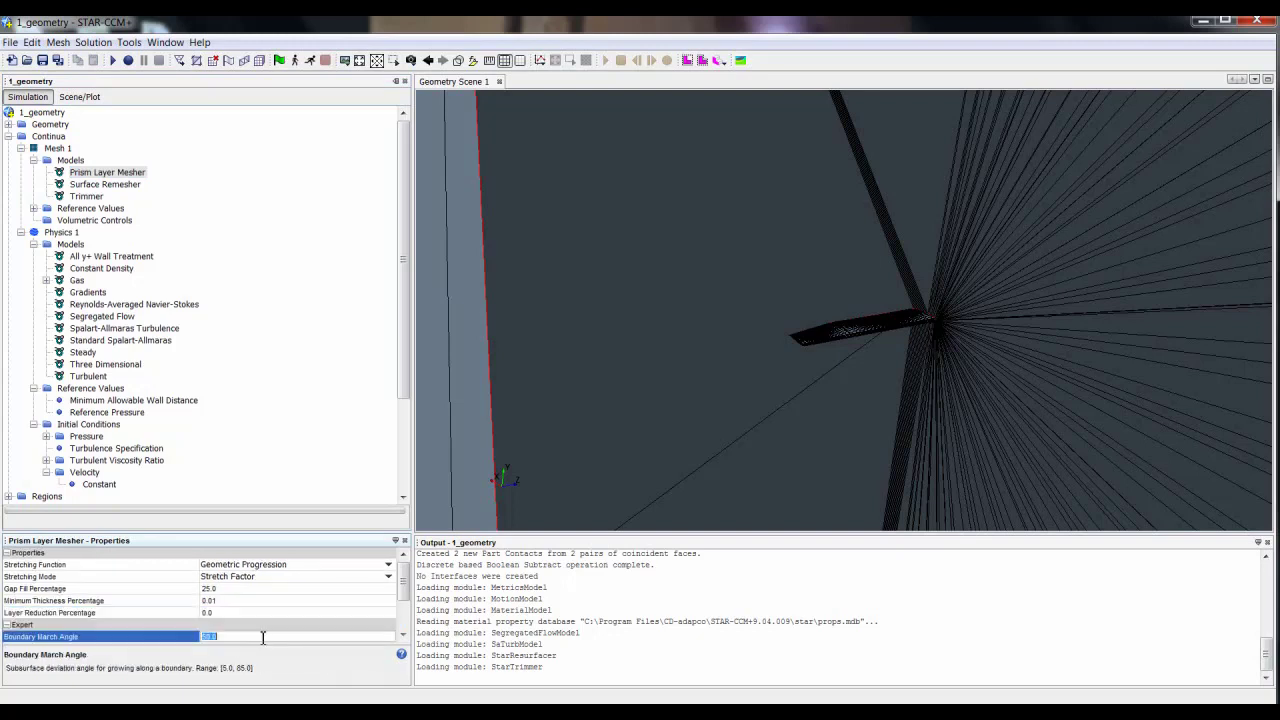
type("85")
key("Return")
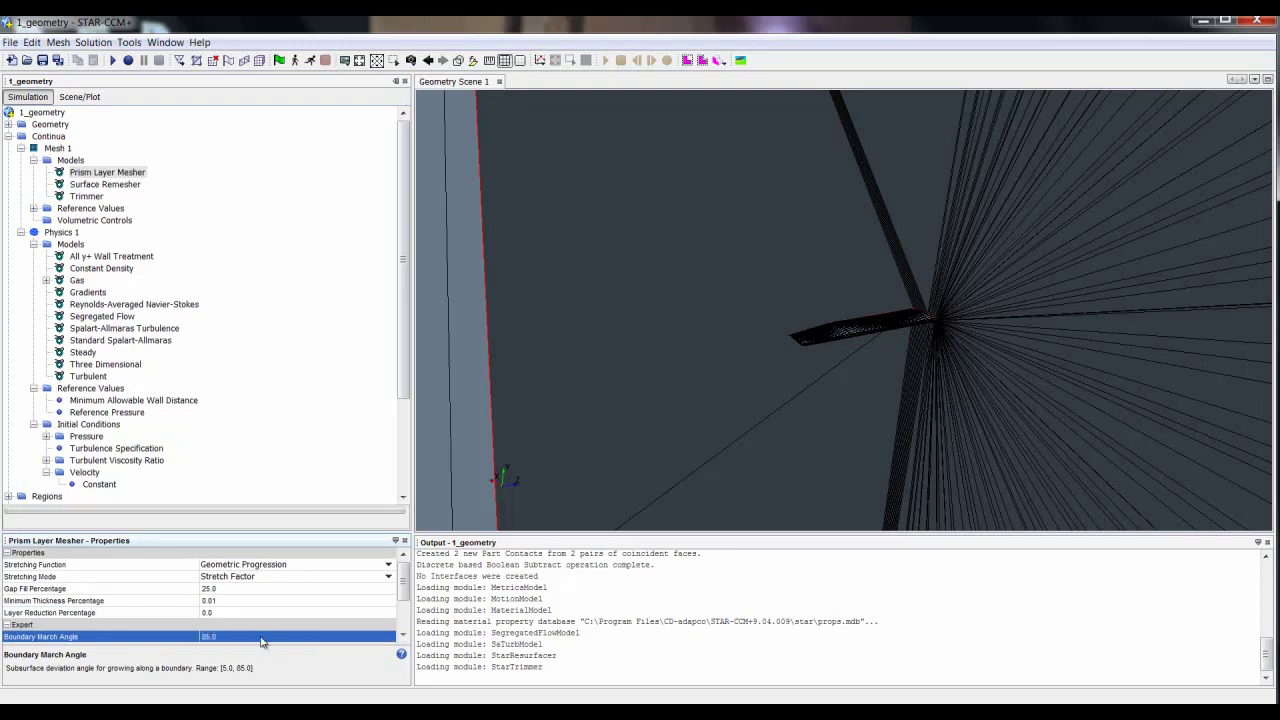
Measure a short distance on the wing's surface near its root to judge the mesh base size.
left_click(33, 208)
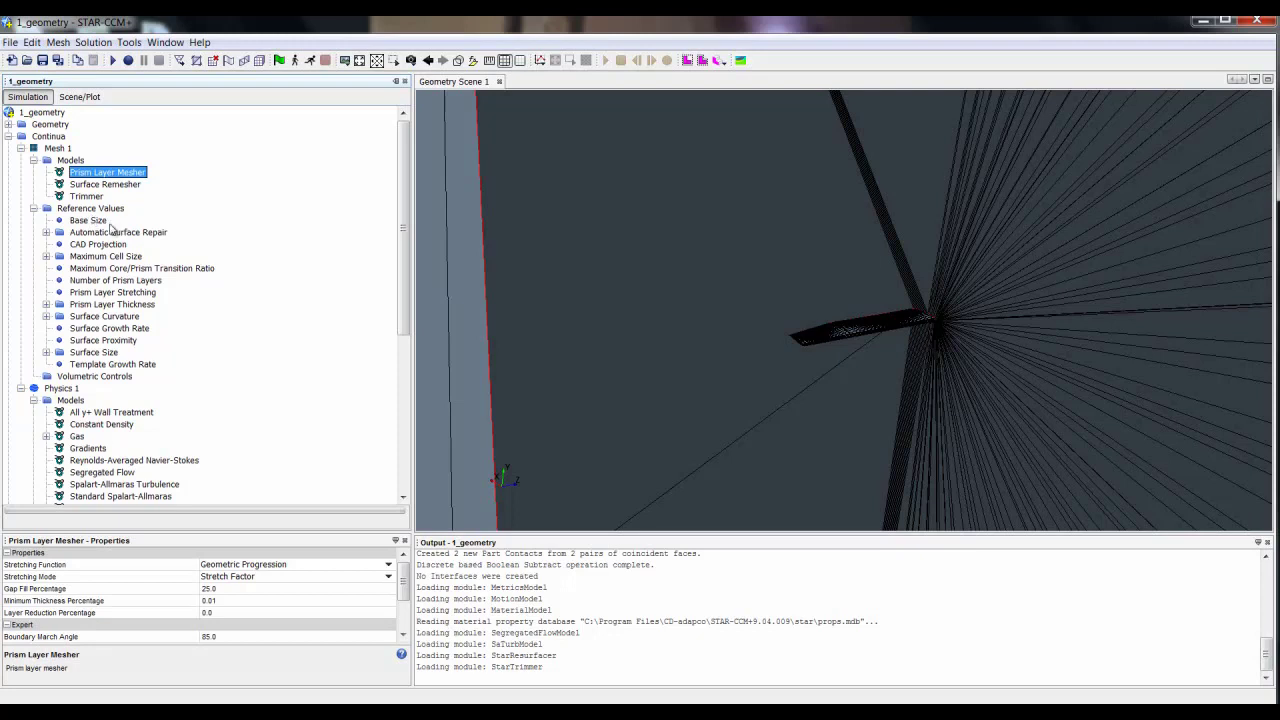
left_click(91, 222)
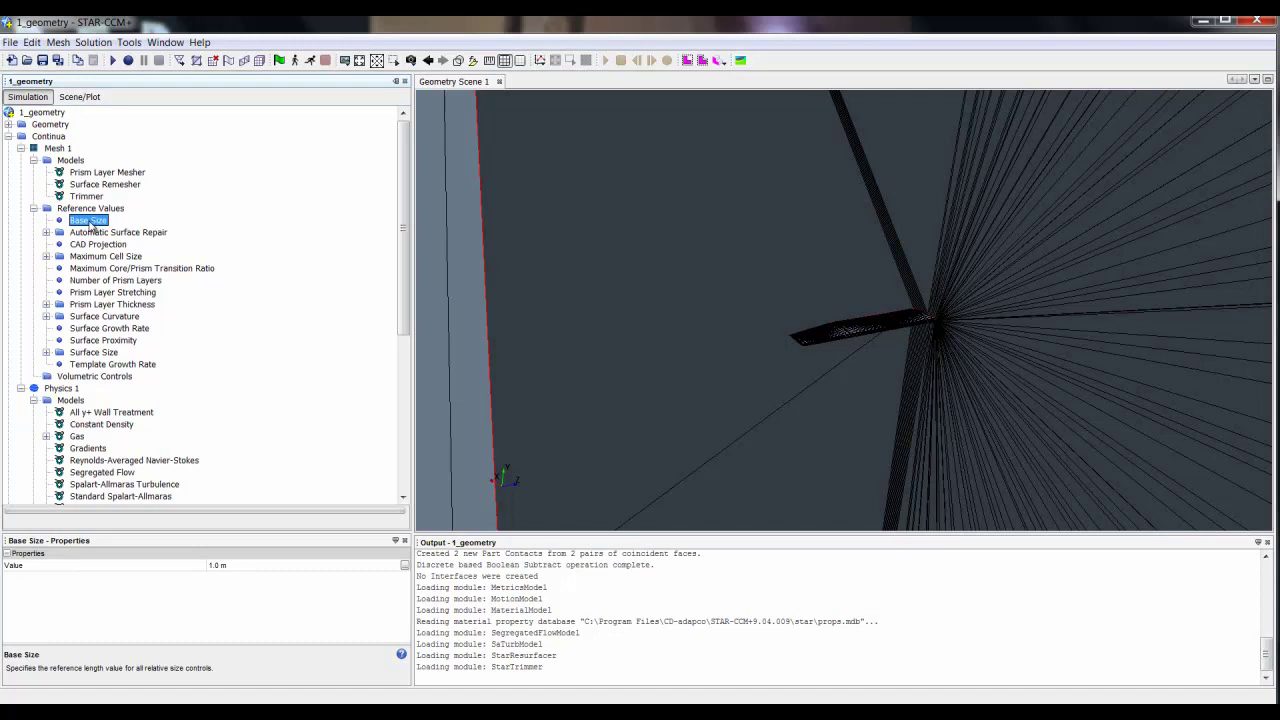
left_click_drag(912, 326, 868, 698)
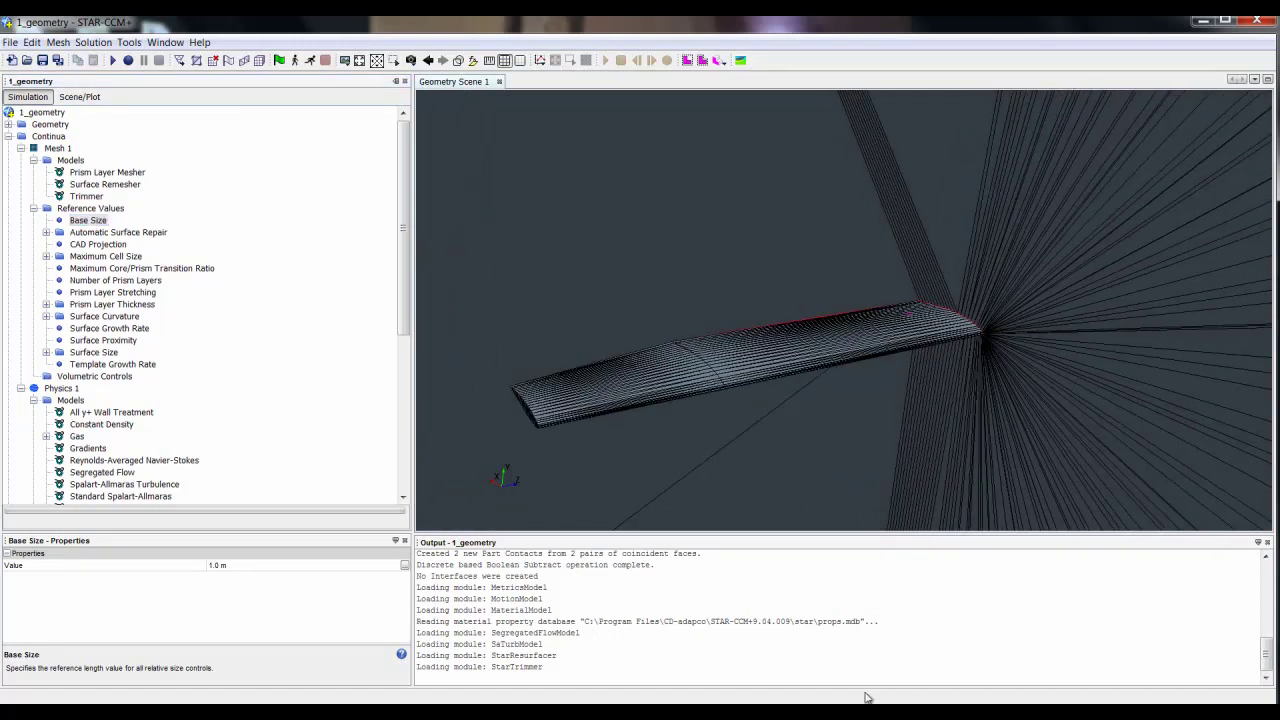
left_click(489, 60)
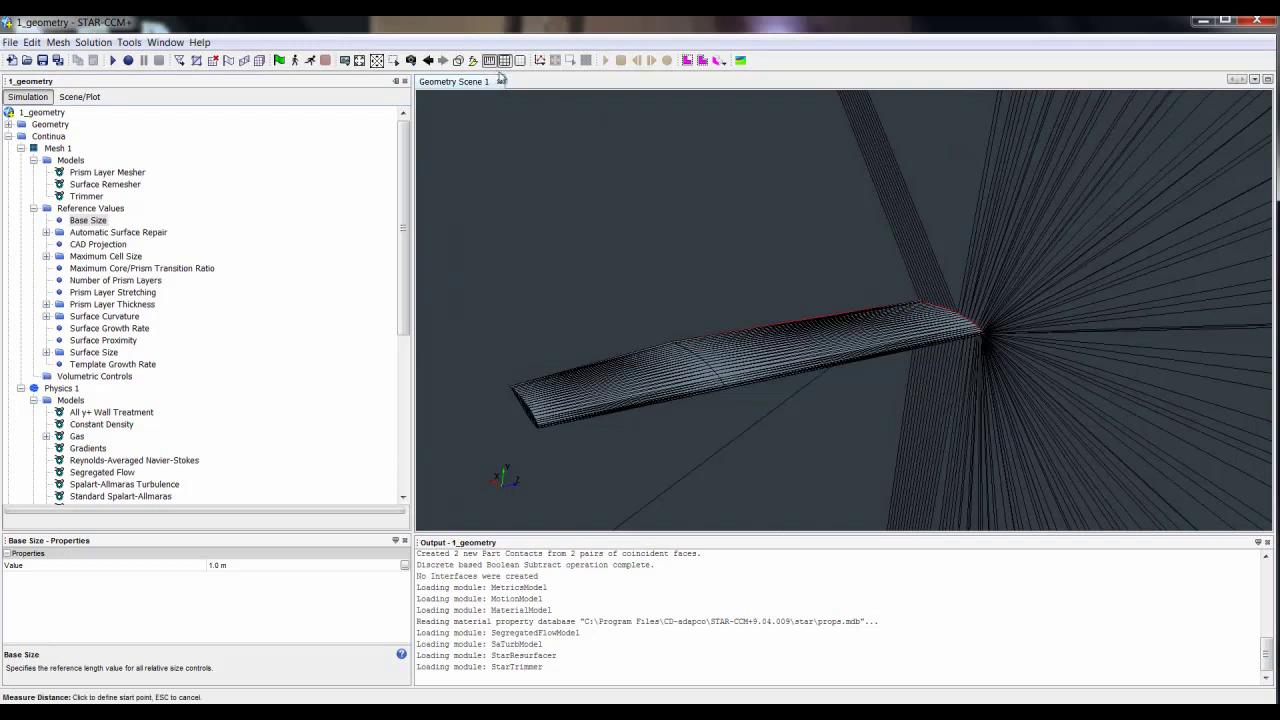
left_click(902, 323)
left_click(905, 318)
Set the base size of the mesh continuum to 0.015 m.
left_click(88, 220)
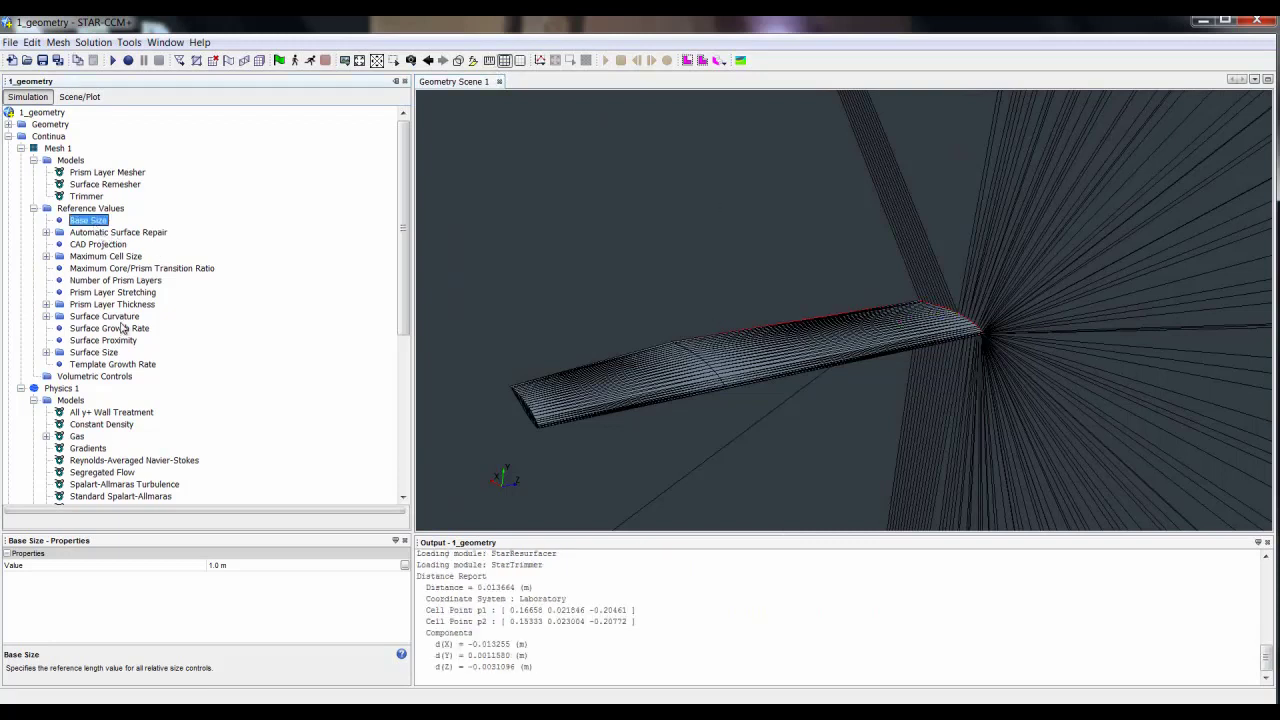
left_click(229, 566)
type("0.0")
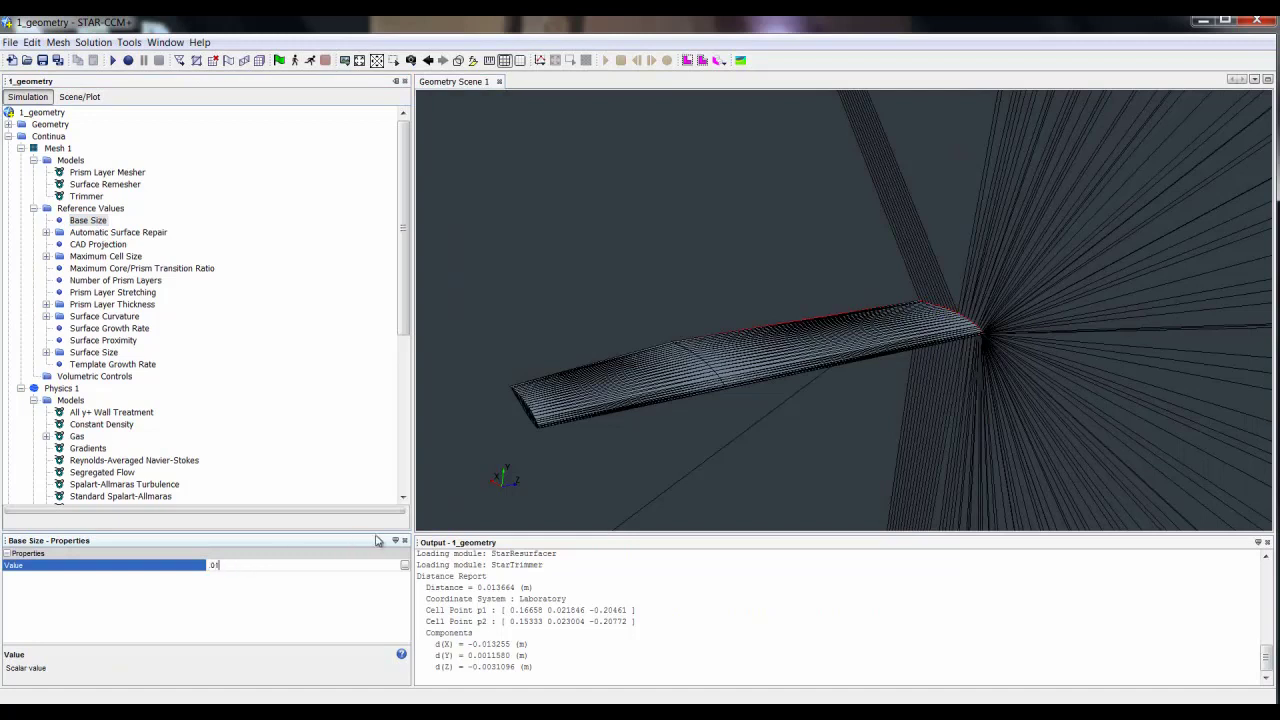
type("15")
key("Return")
Measure a short distance on the domain's side face to judge the maximum cell size.
left_click(46, 257)
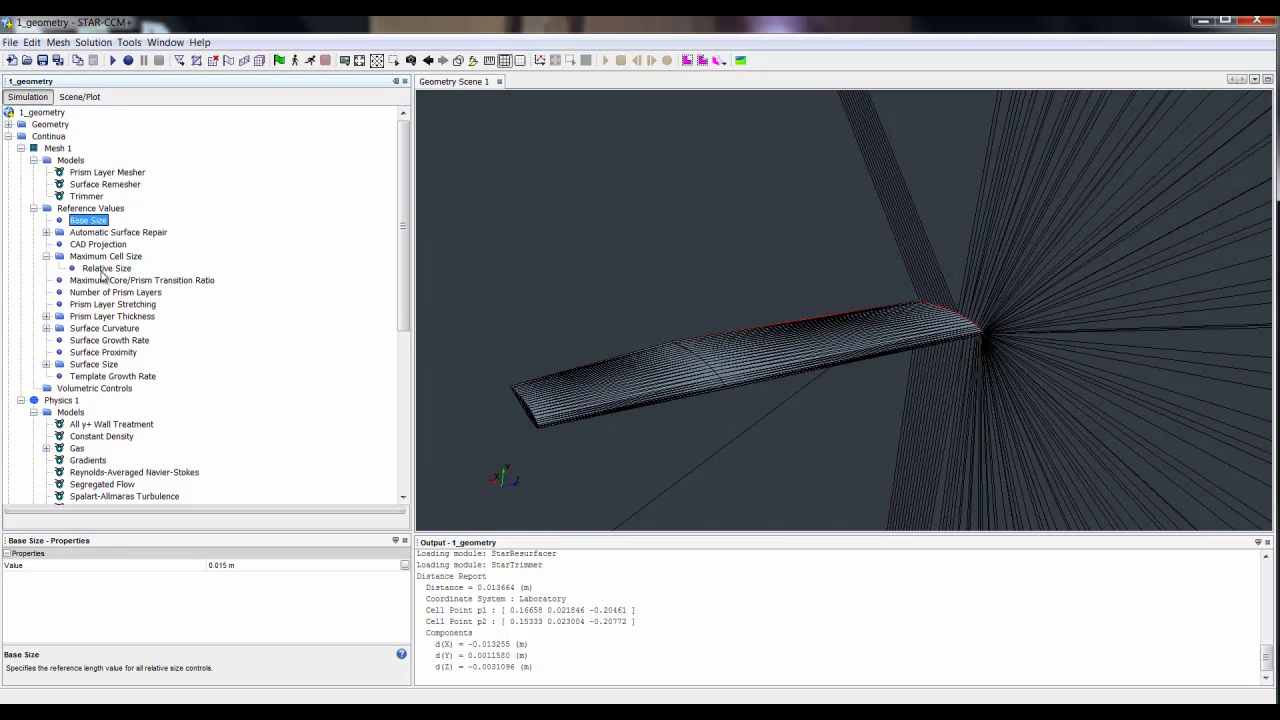
left_click_drag(1033, 331, 815, 372)
scroll(830, 356, "down", 15)
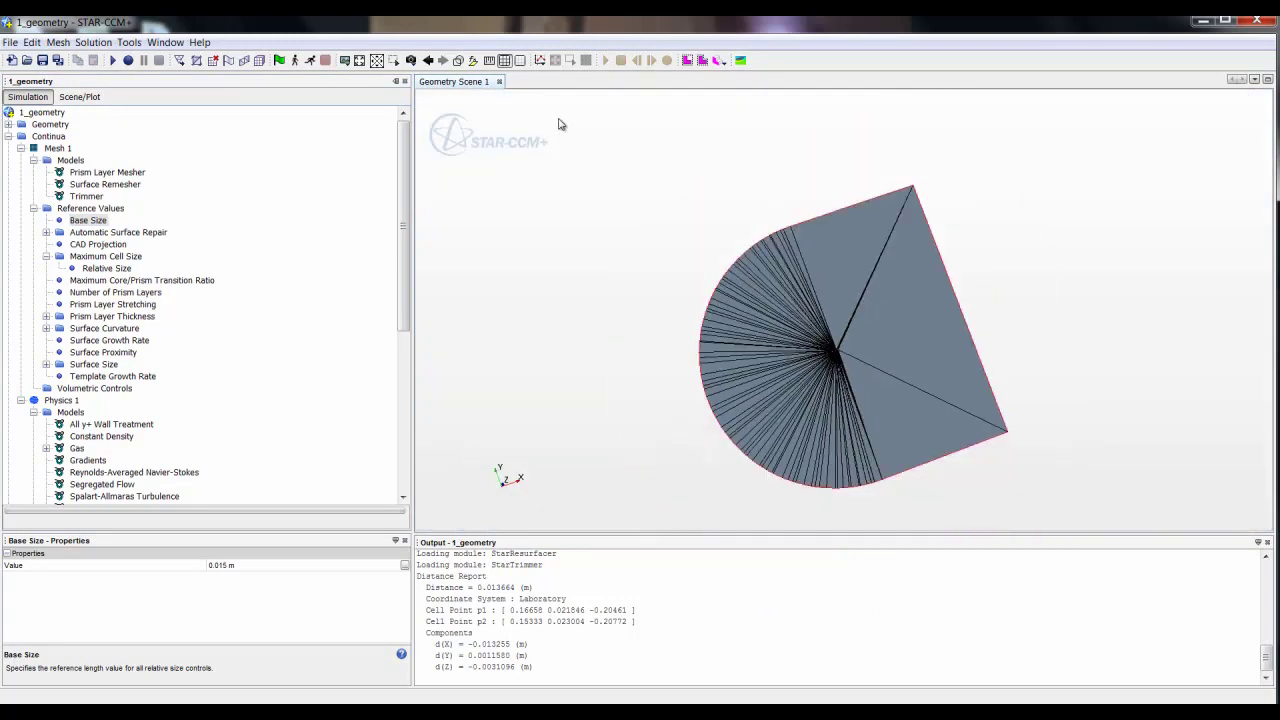
left_click(489, 61)
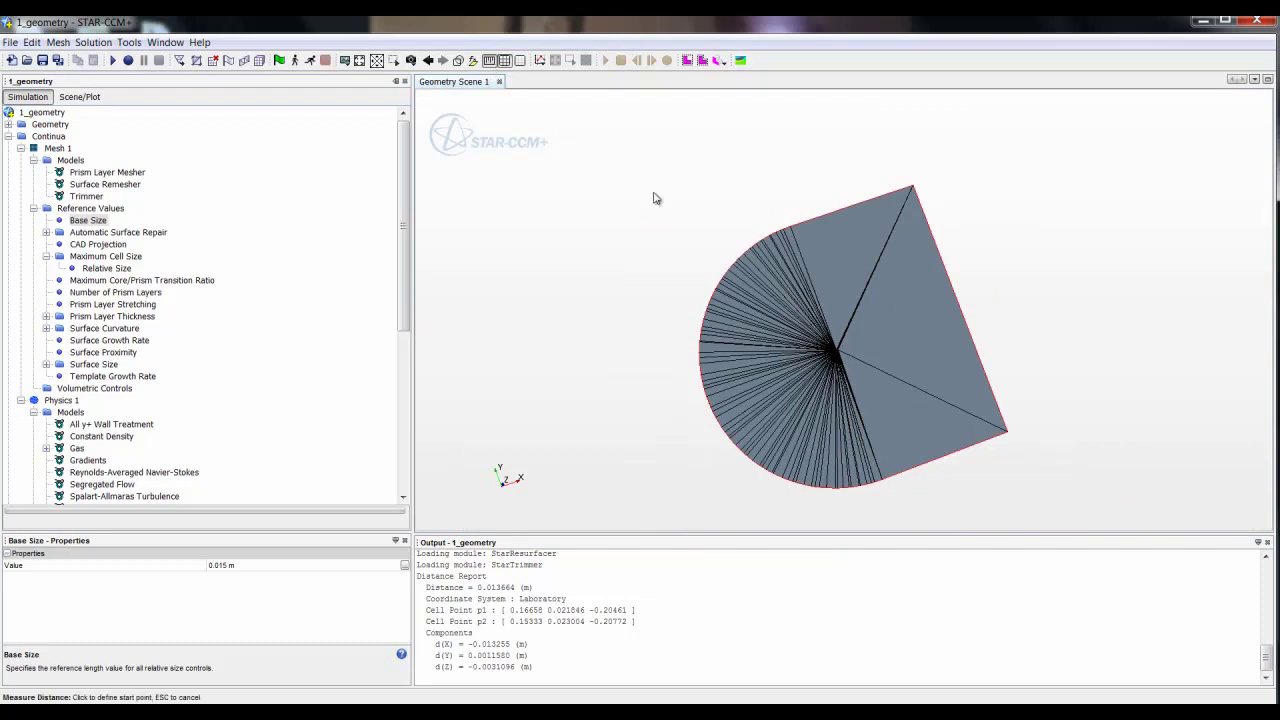
left_click(801, 289)
left_click(809, 290)
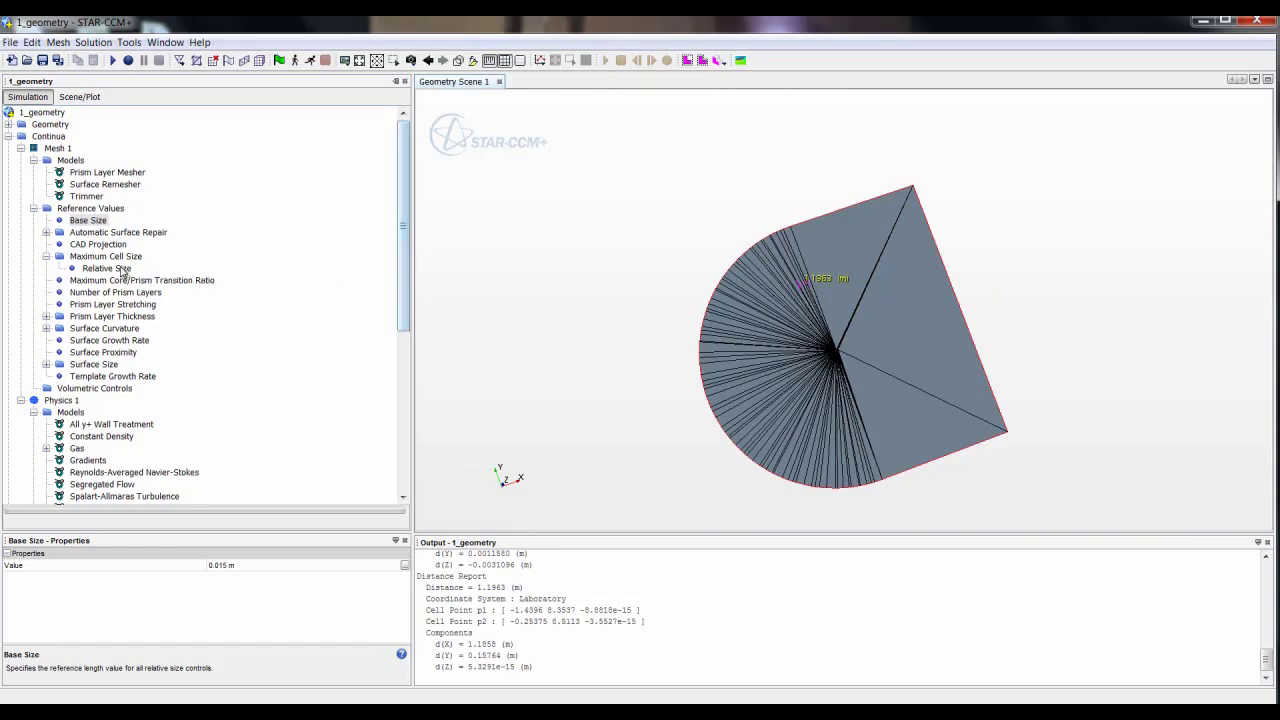
Switch the maximum cell size from relative to absolute and set it to 1 m.
left_click(118, 268)
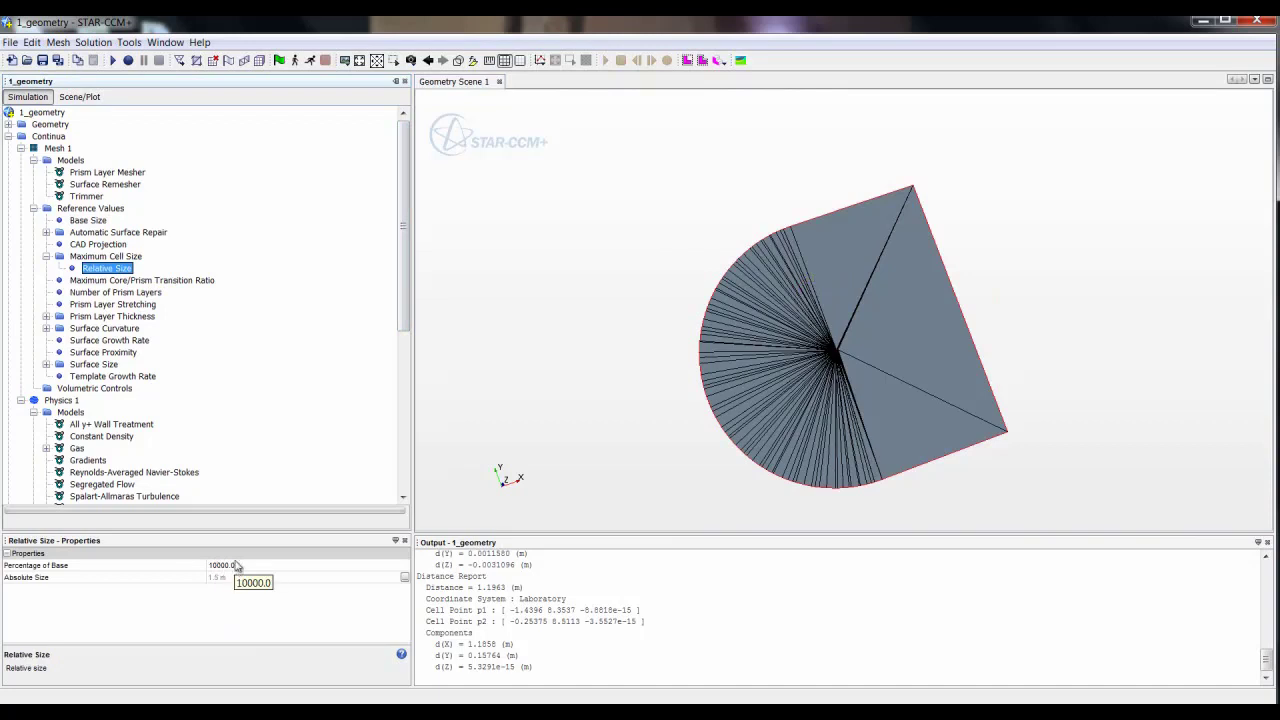
left_click(92, 257)
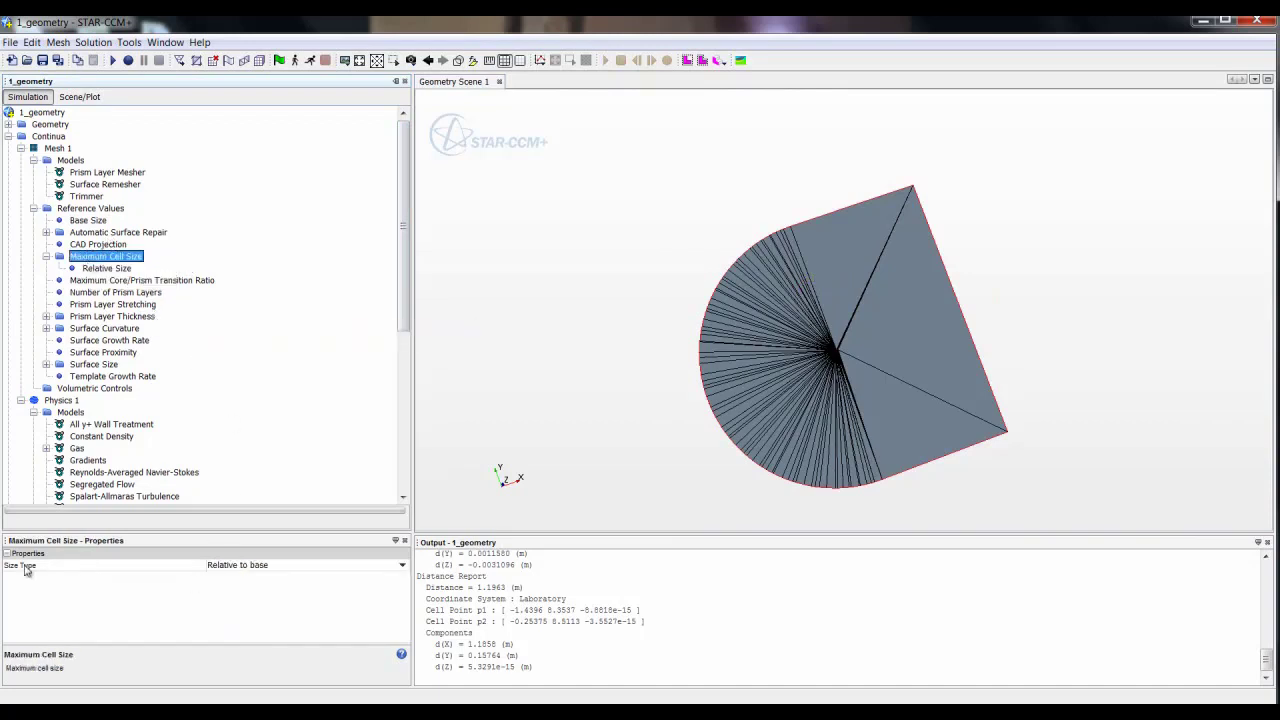
left_click(238, 567)
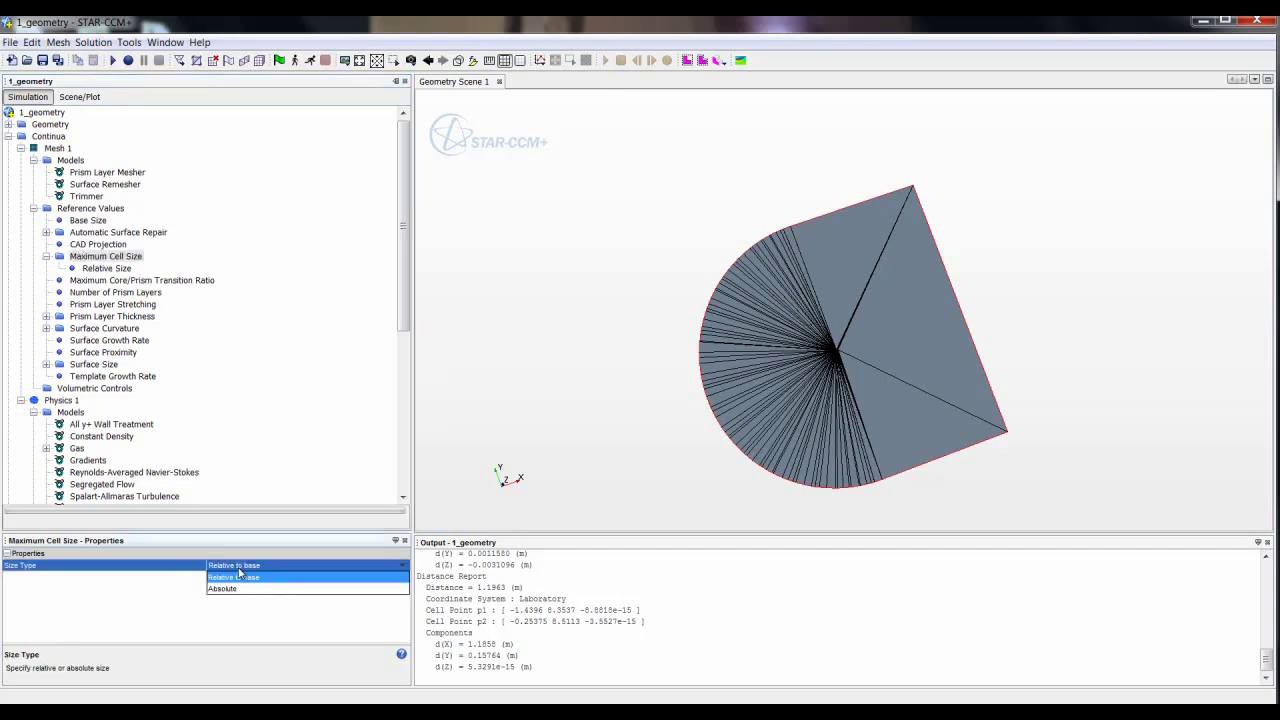
left_click(240, 589)
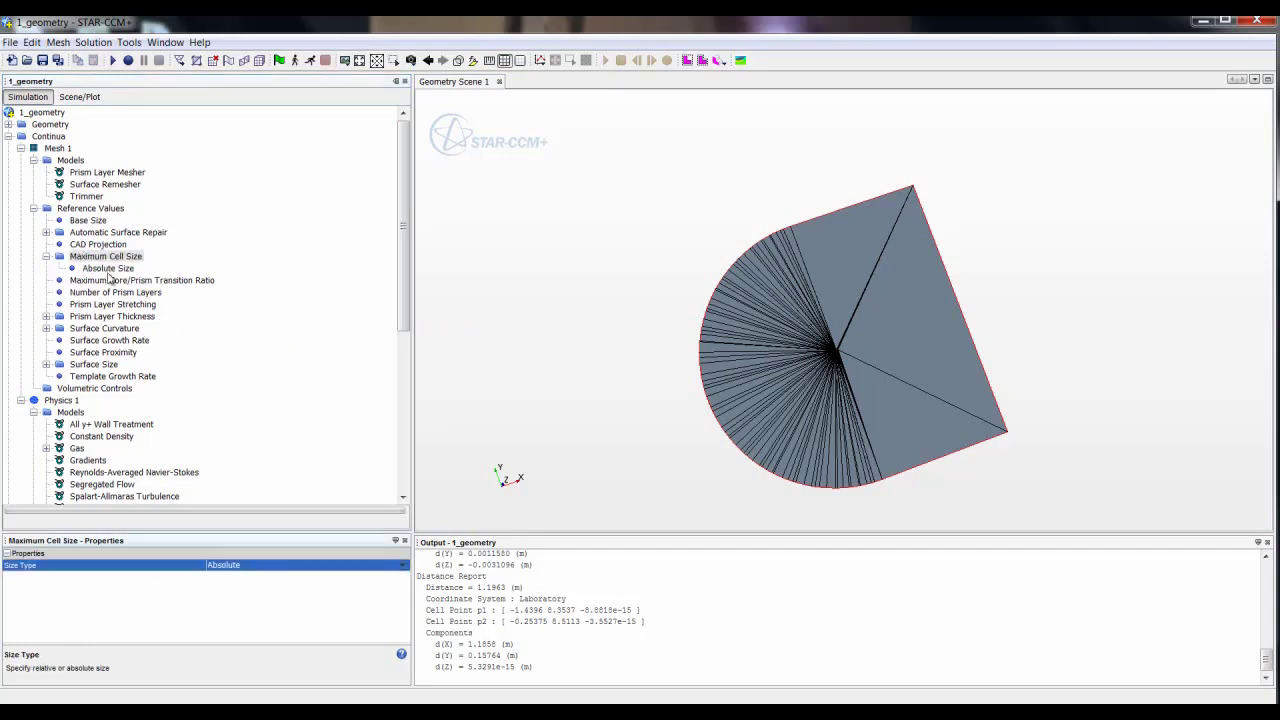
left_click(110, 271)
left_click(234, 565)
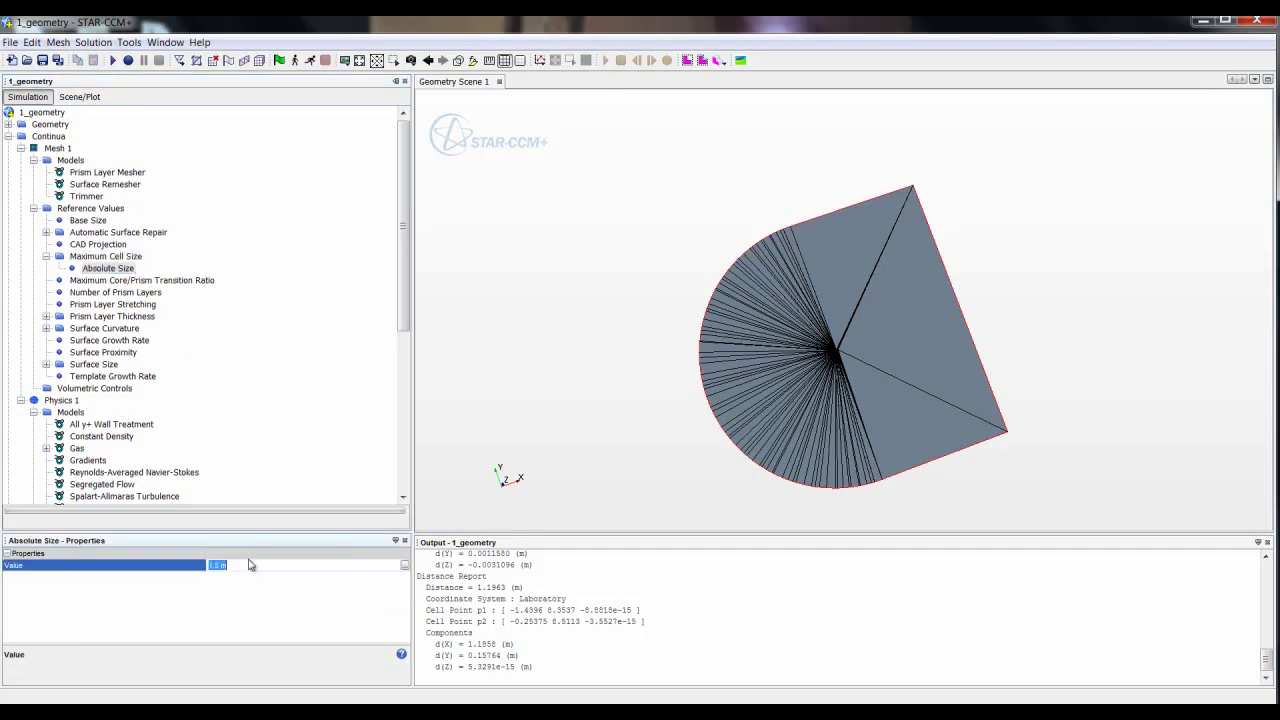
type("1")
key("Return")
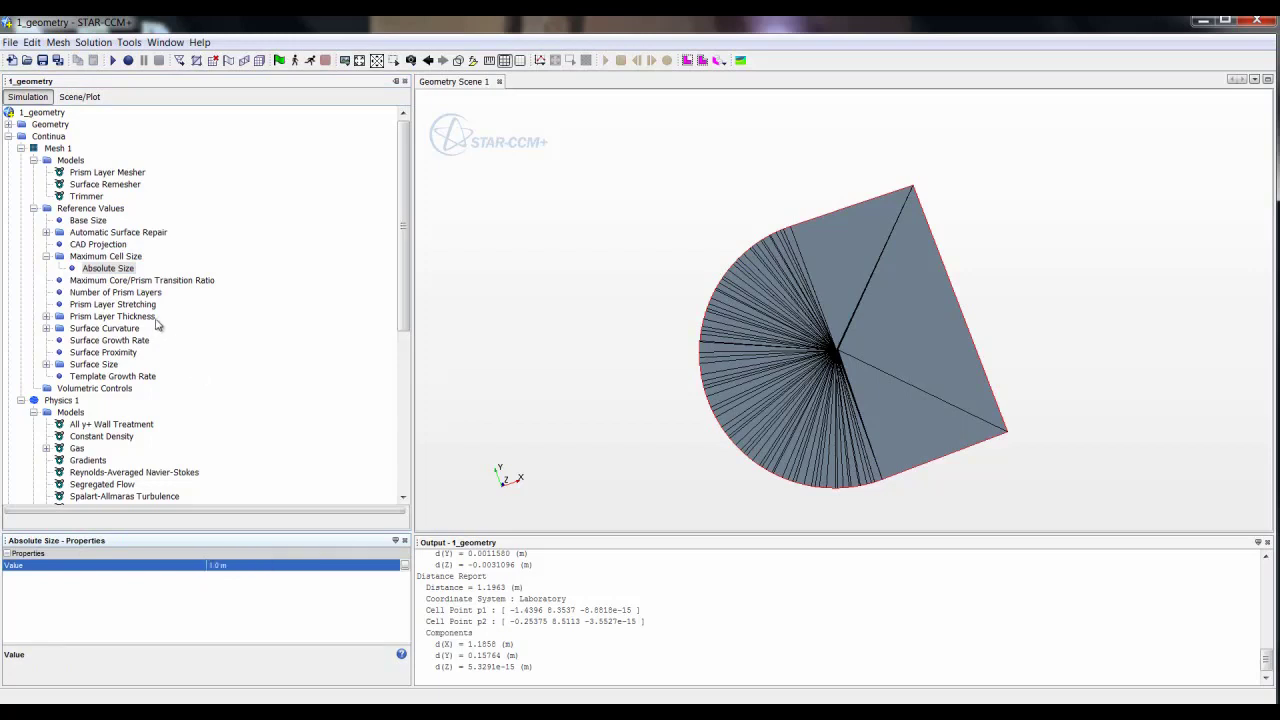
Set the number of prism layers to 12 and the template boundary growth rate to Very Slow.
left_click(122, 293)
left_click(230, 566)
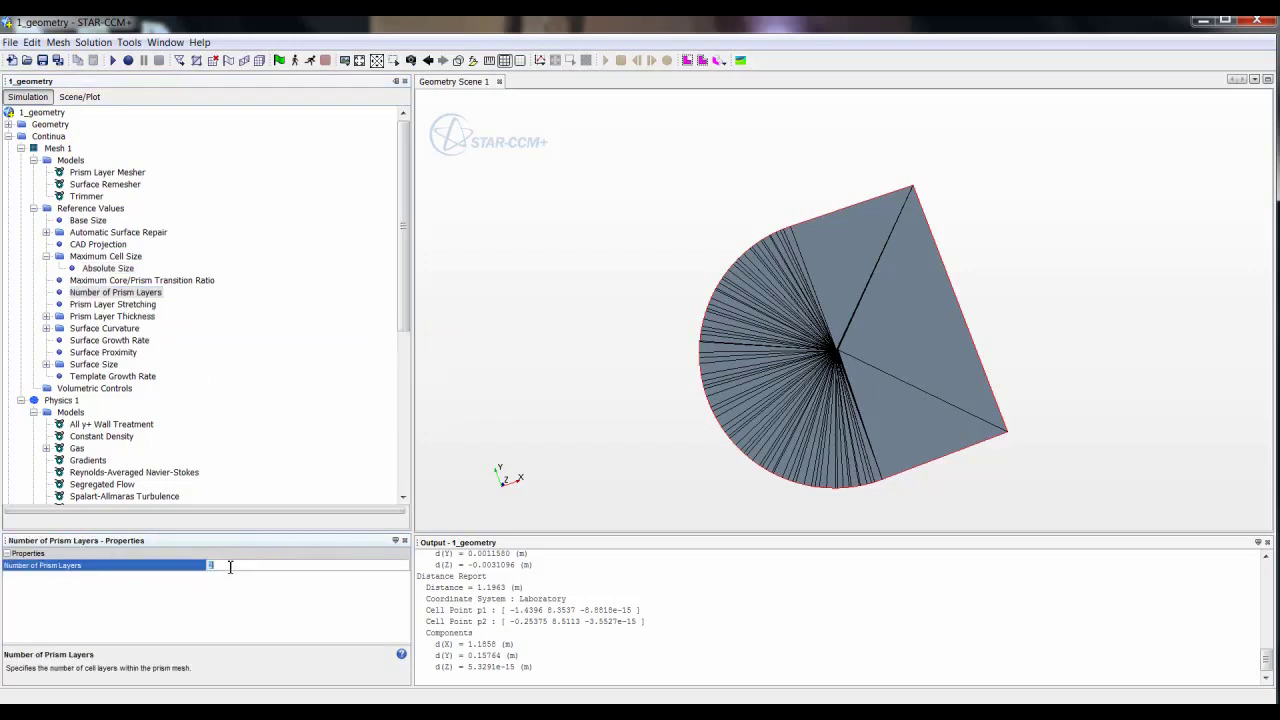
type("12")
key("Return")
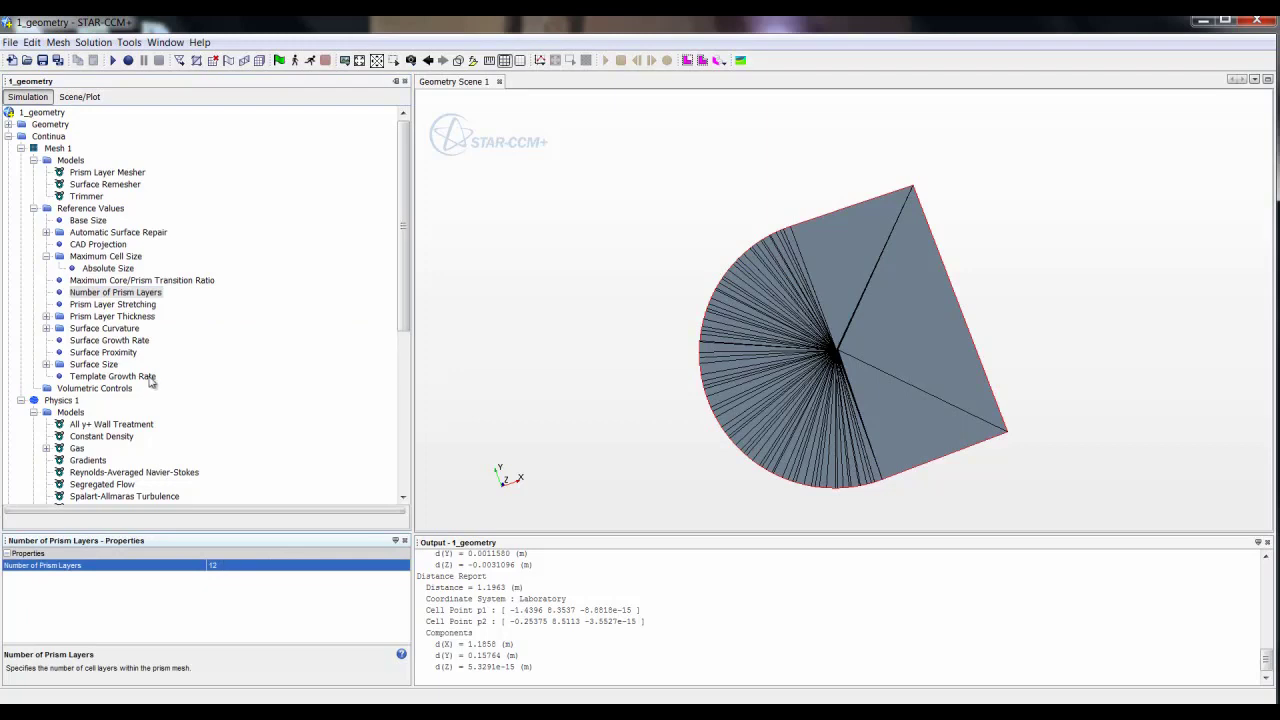
left_click(148, 377)
left_click(257, 579)
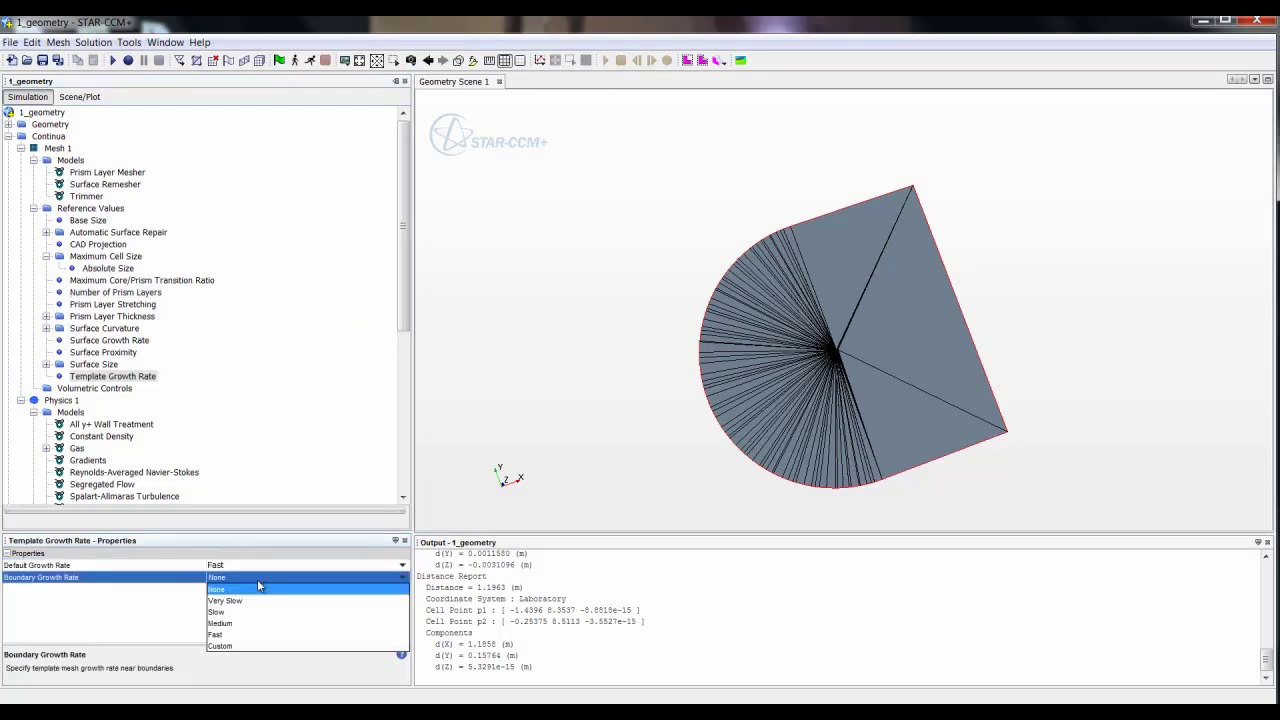
left_click(258, 601)
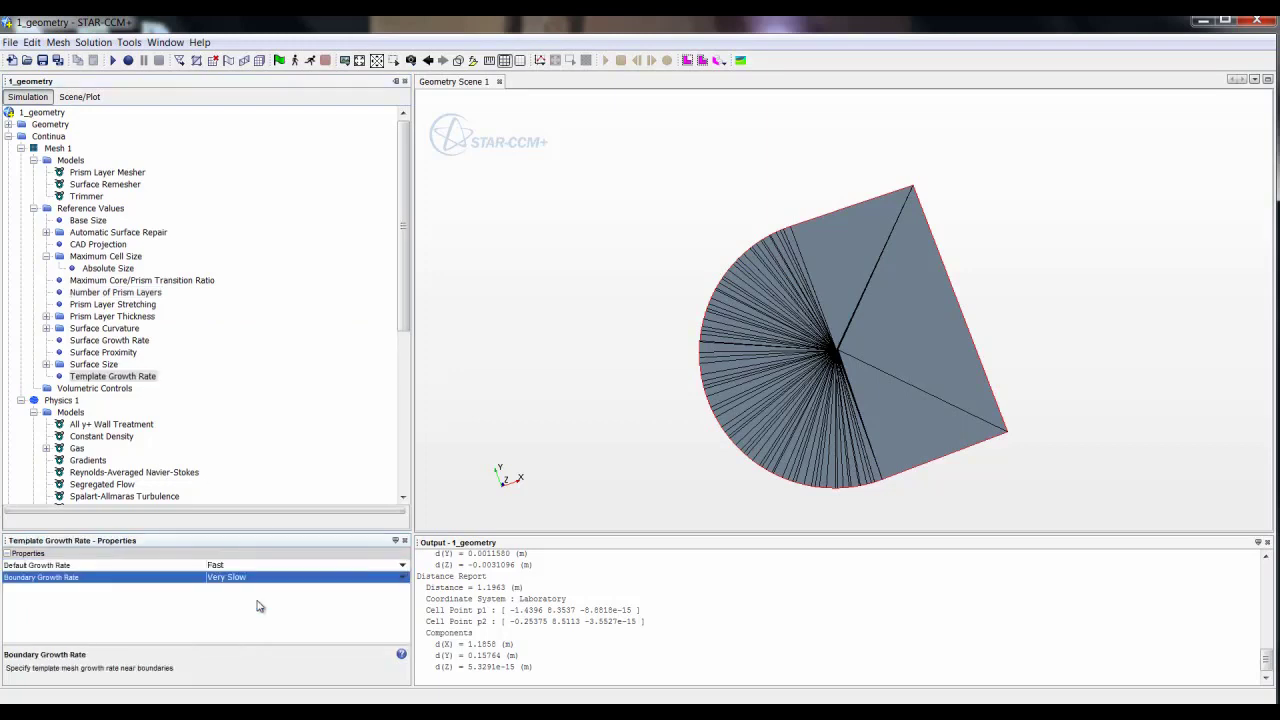
Add a new volumetric control to the Mesh 1 continuum.
left_click(105, 390)
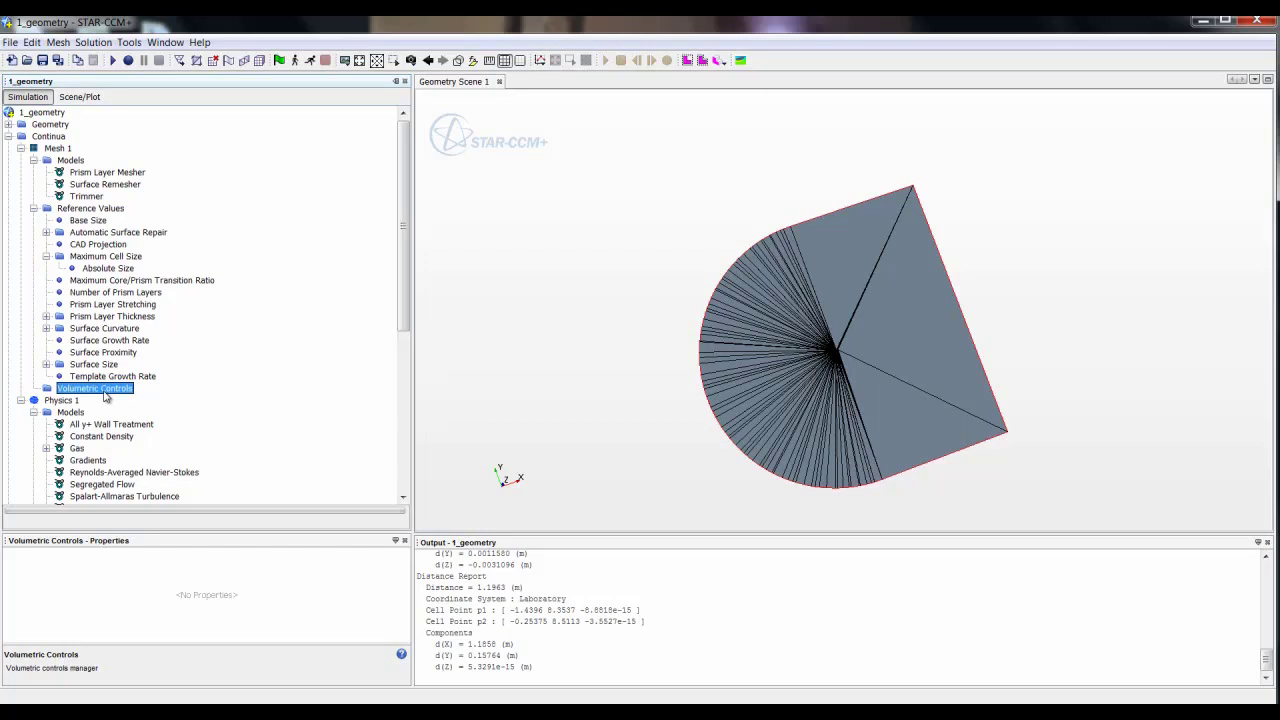
right_click(106, 395)
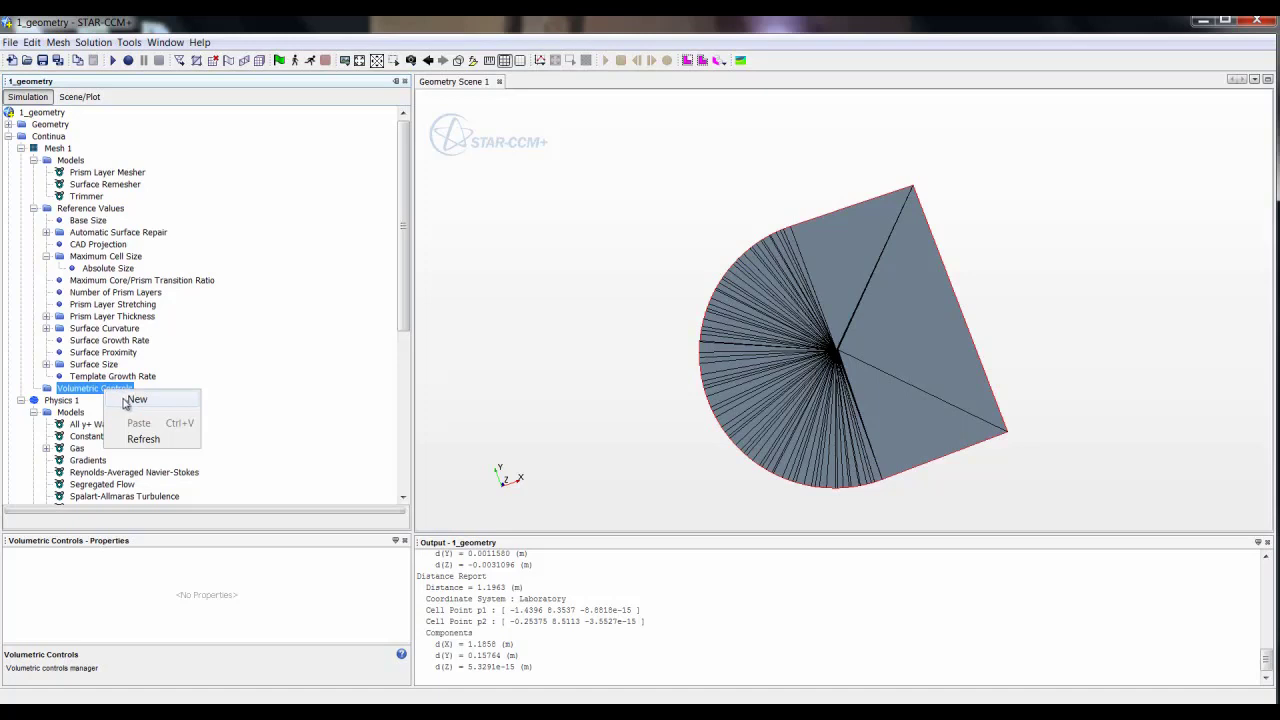
left_click(127, 401)
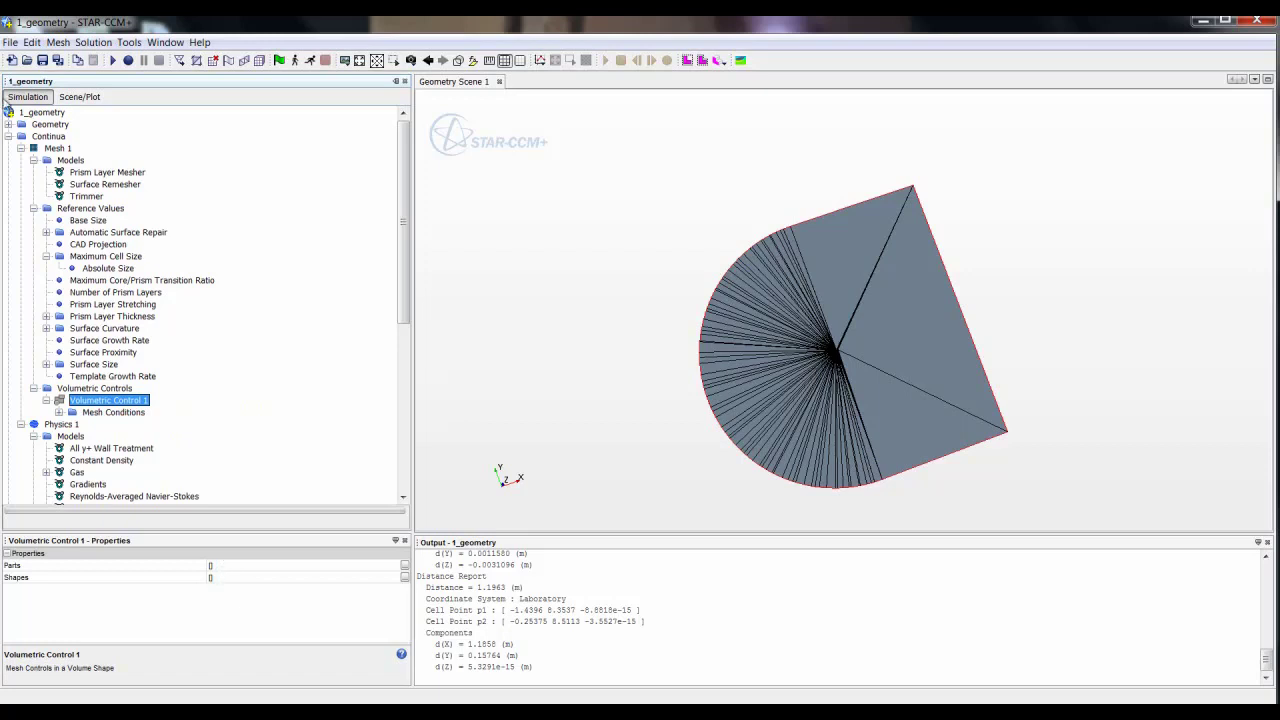
Create a cone part at the wing tip from (-0.02485, 0.0049, -1.4185) m, radius 0.05 m, to (1.112, 0.0049, -1.4185) m, radius 0.1 m.
left_click(9, 125)
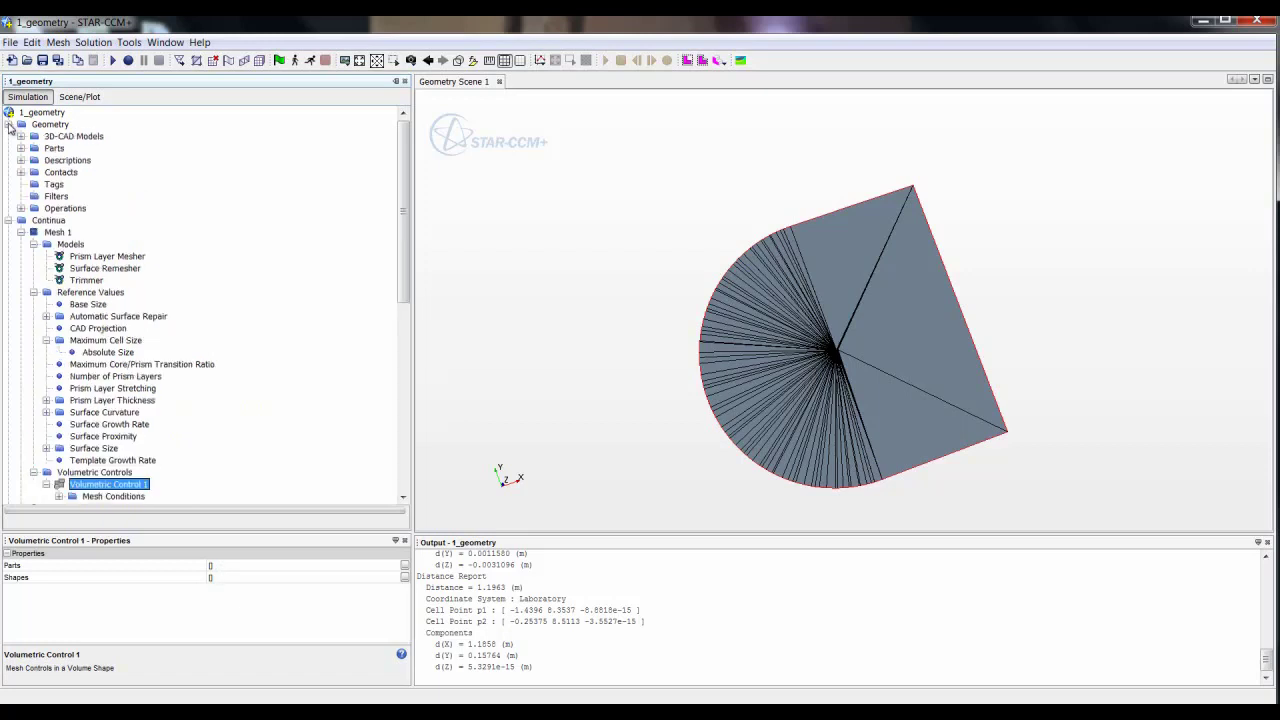
right_click(56, 150)
mouse_move(126, 217)
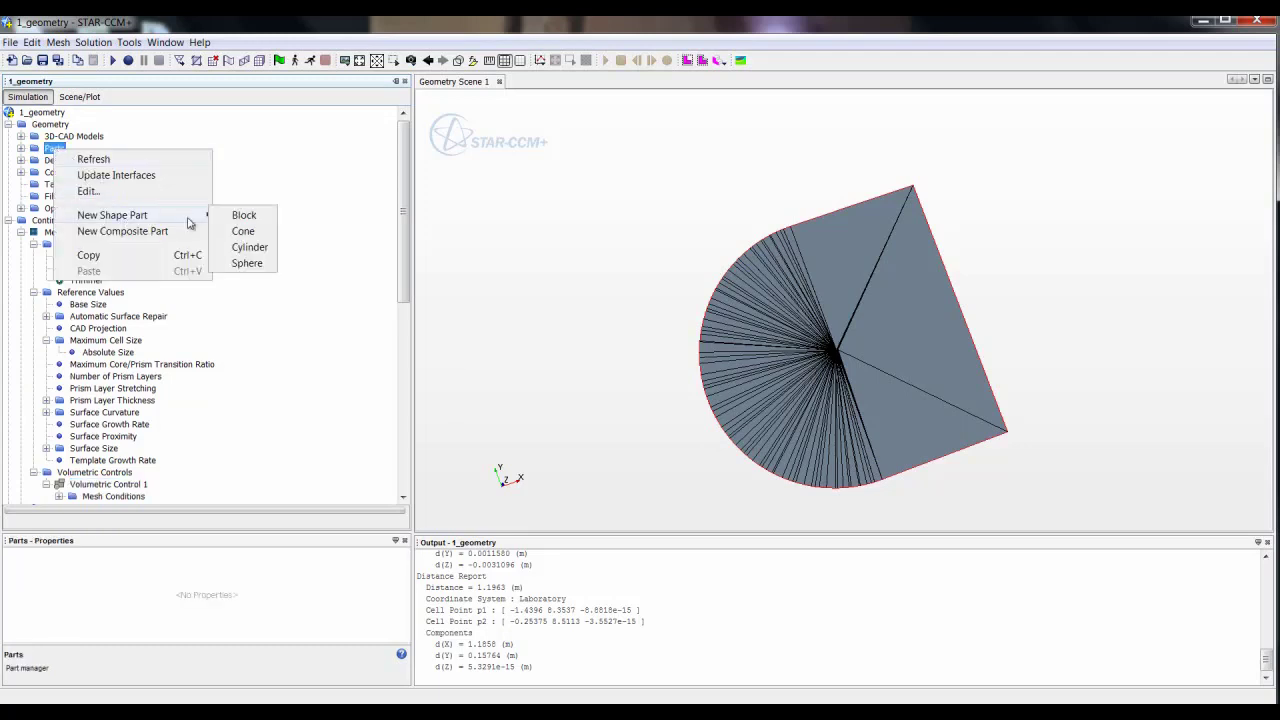
left_click(240, 233)
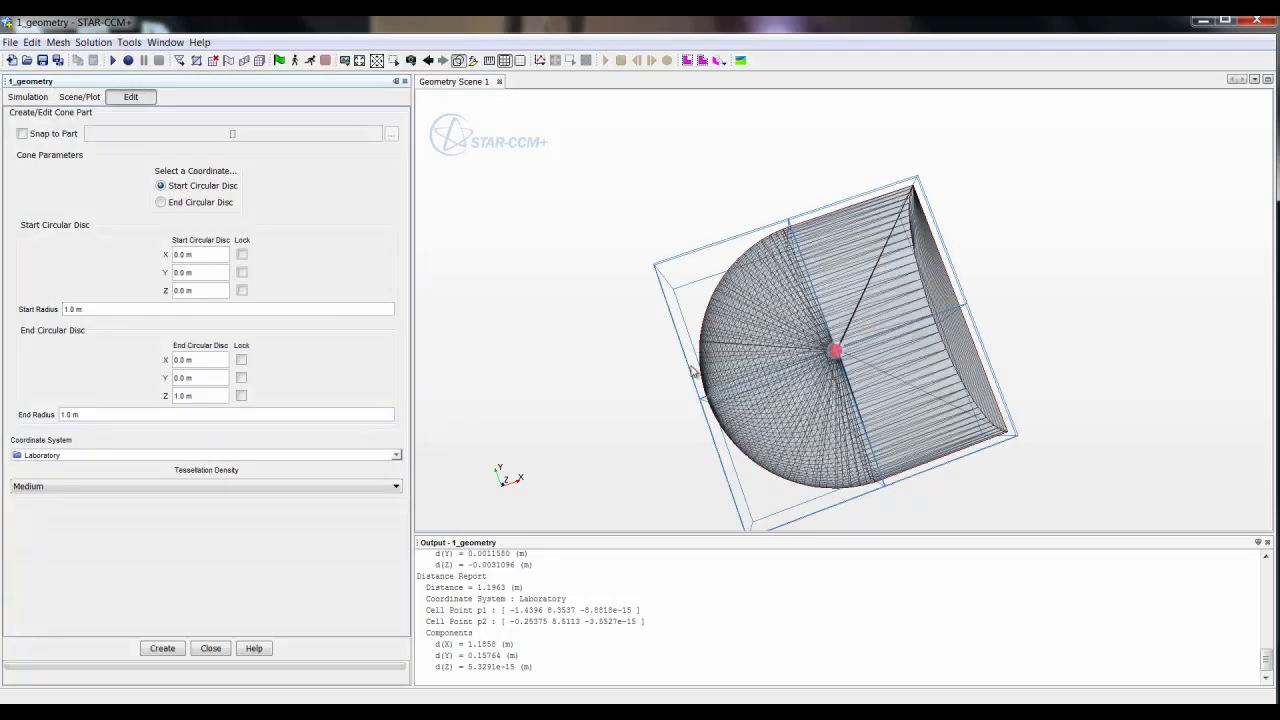
left_click_drag(836, 355, 783, 368)
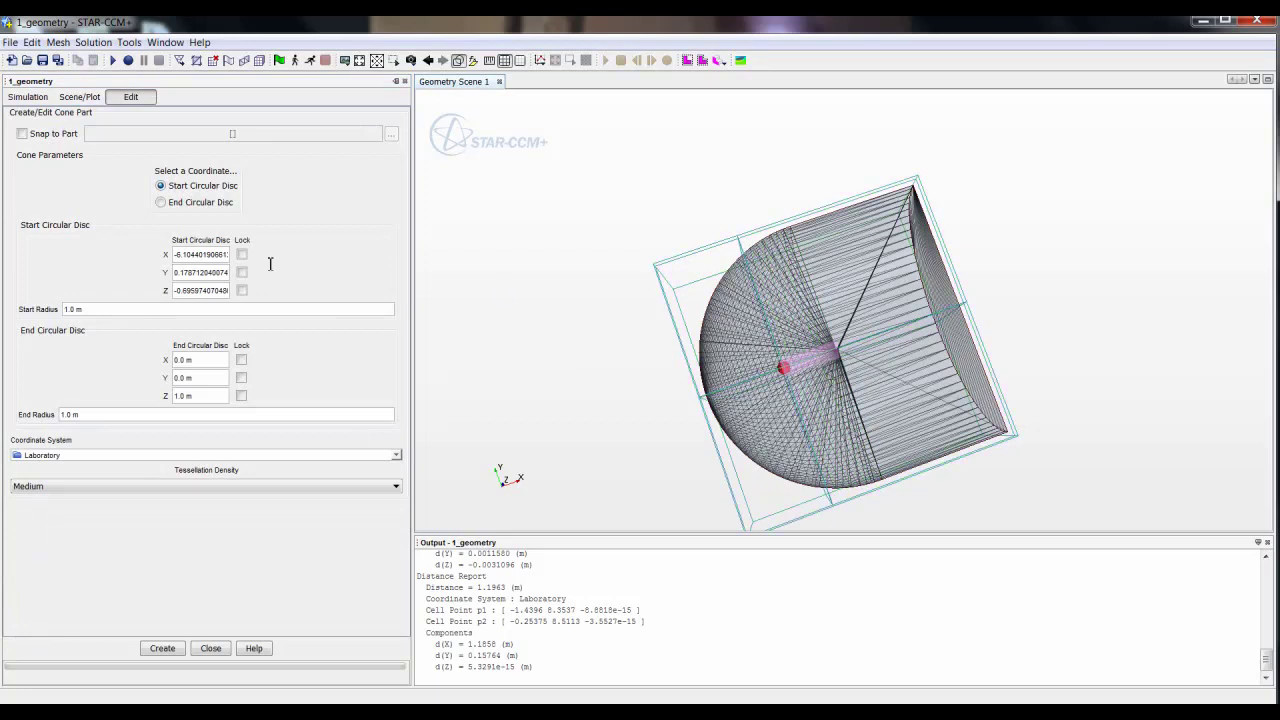
left_click(160, 203)
left_click(900, 346)
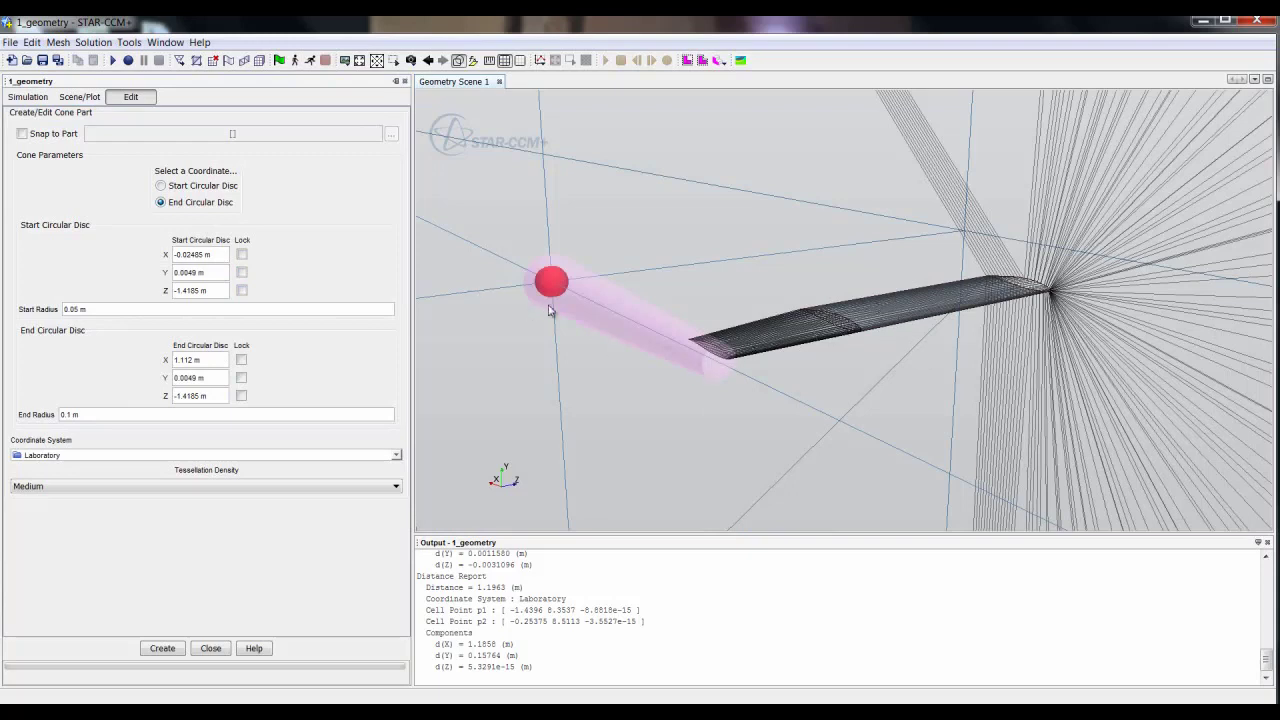
left_click(161, 649)
left_click(209, 648)
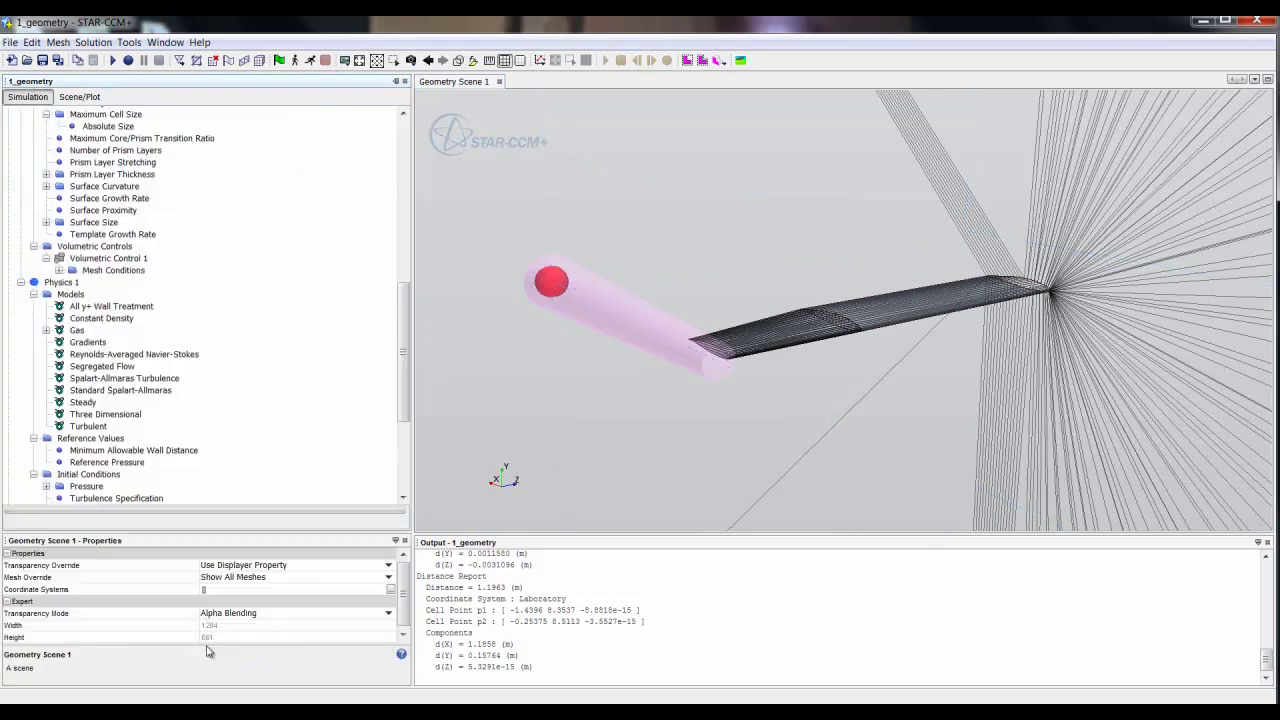
Assign the Cone part as the source part of Volumetric Control 1.
left_click(107, 260)
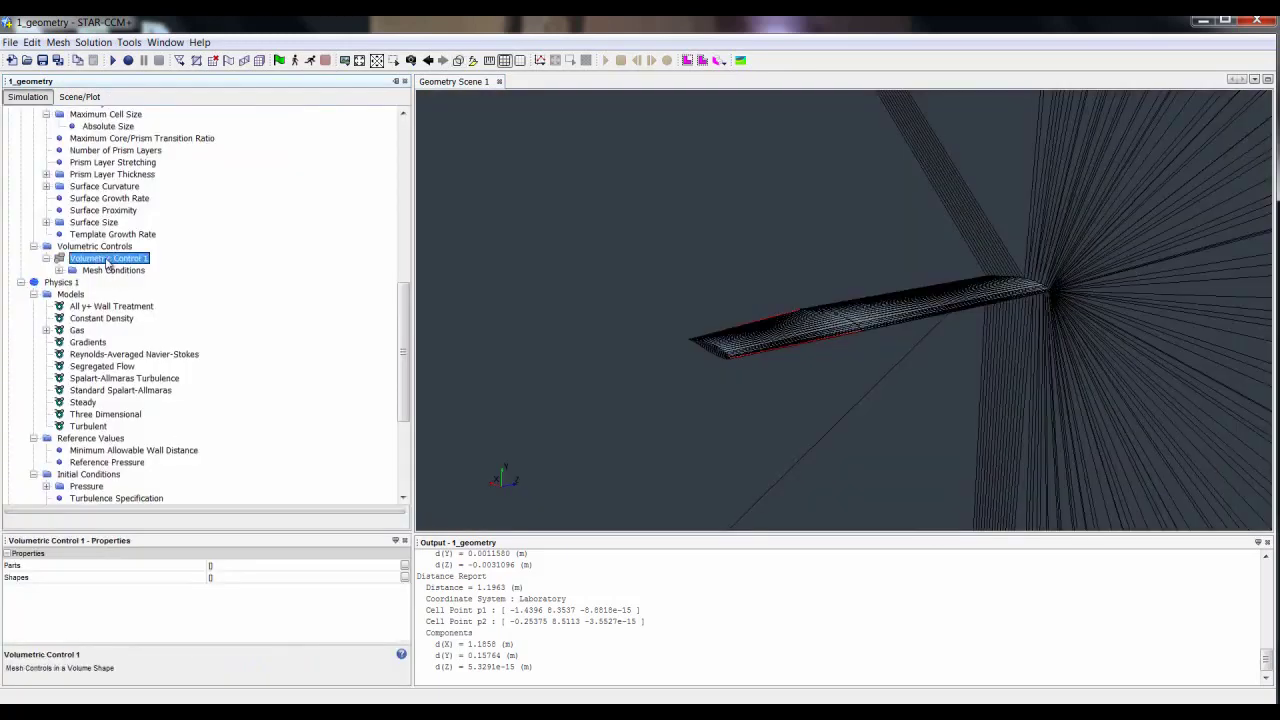
left_click(238, 572)
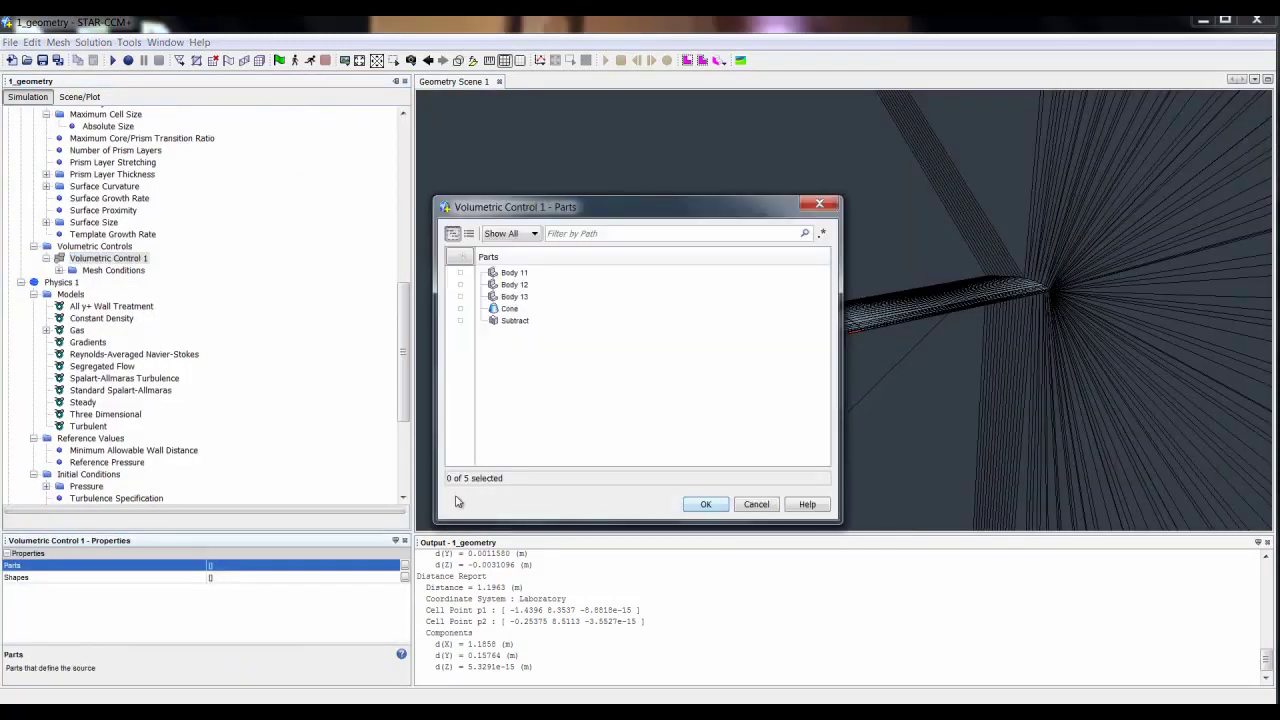
left_click(461, 308)
left_click(706, 503)
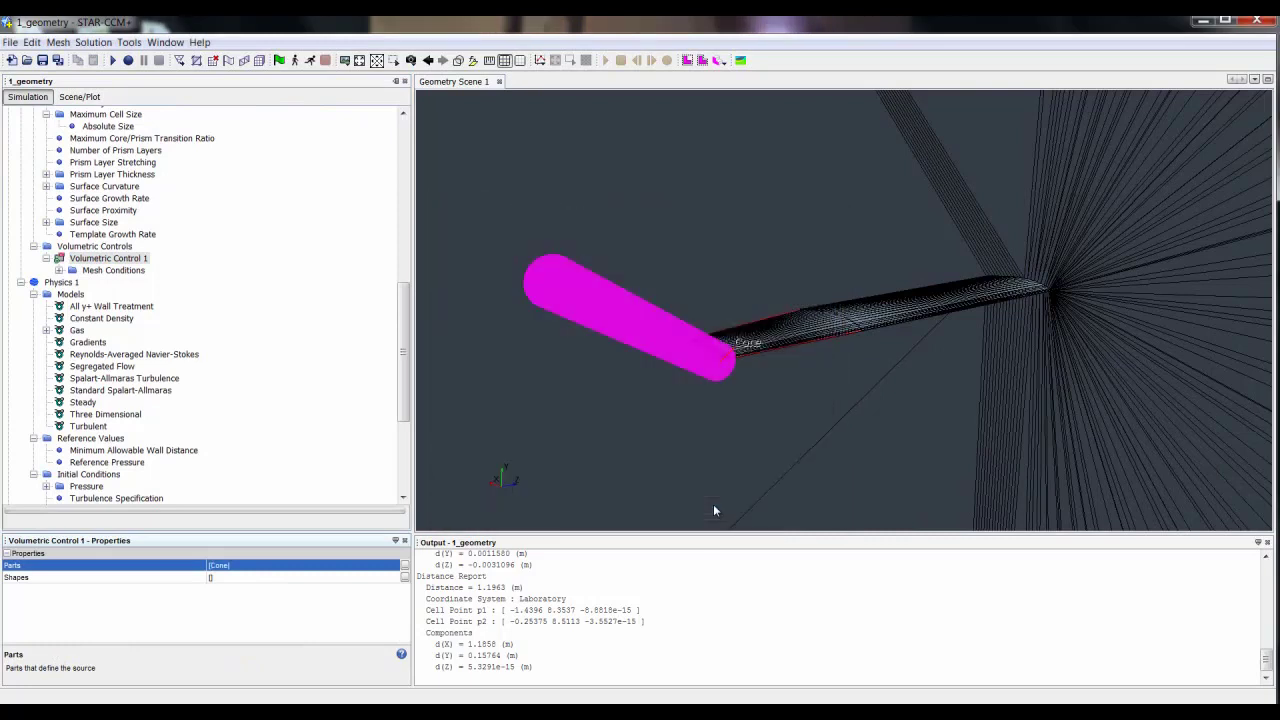
Enable anisotropic trimmer sizing for Volumetric Control 1 with custom X, Y and Z sizes.
left_click(59, 271)
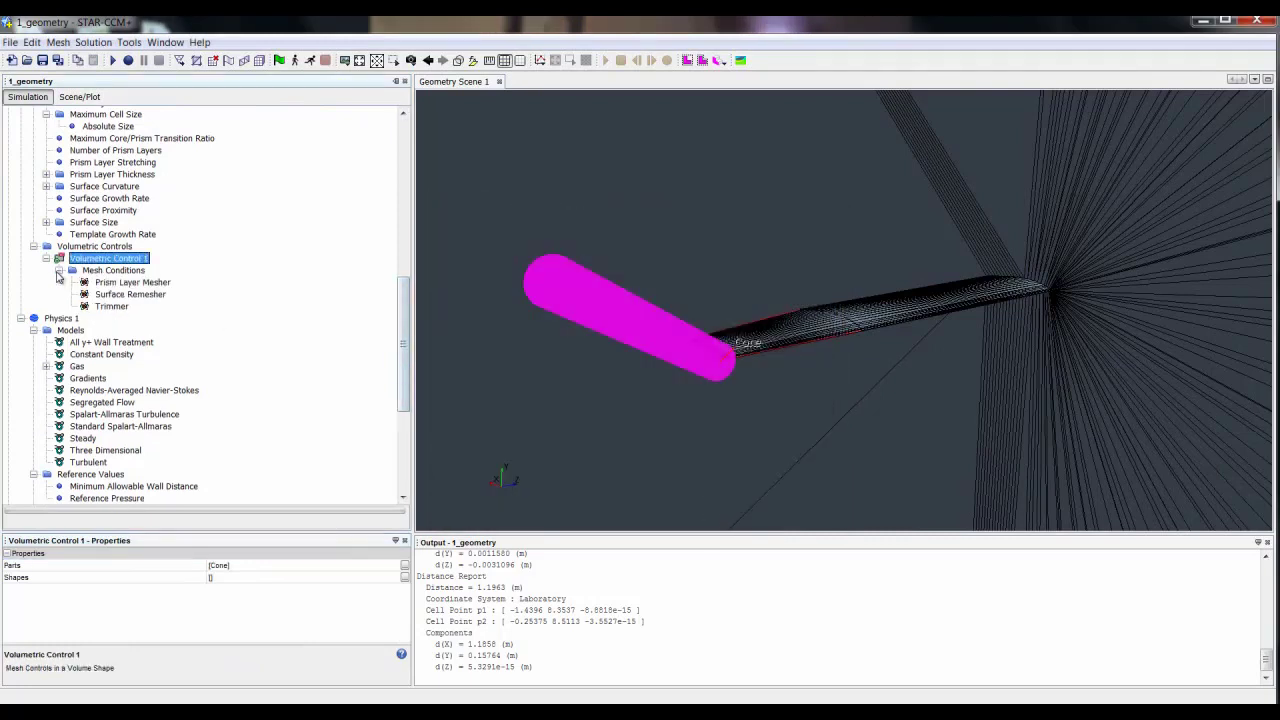
left_click(111, 307)
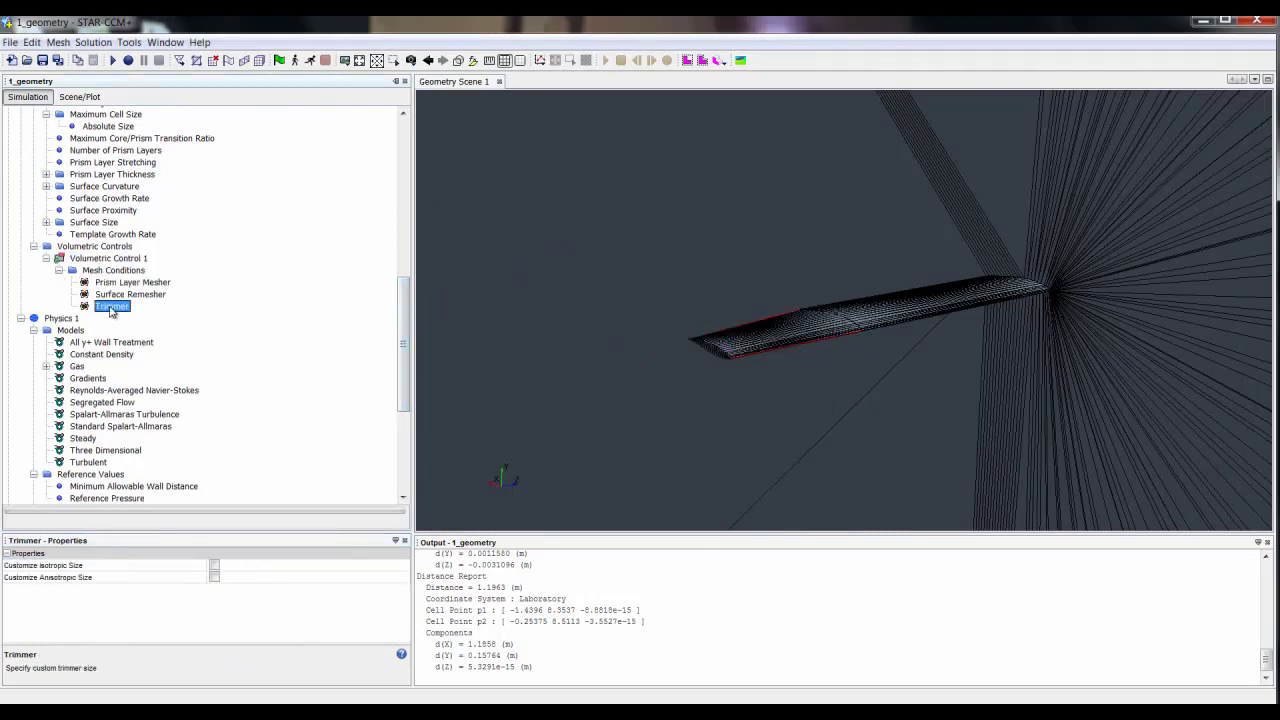
left_click(214, 578)
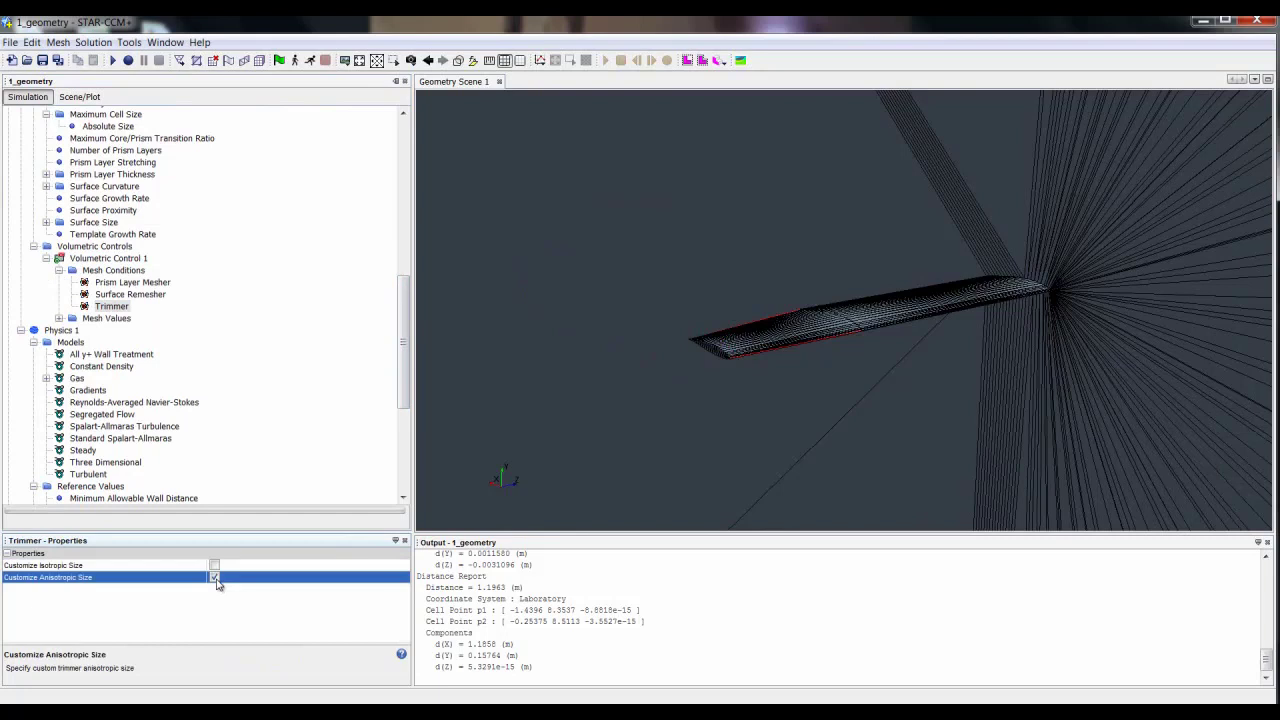
left_click(59, 318)
left_click(112, 331)
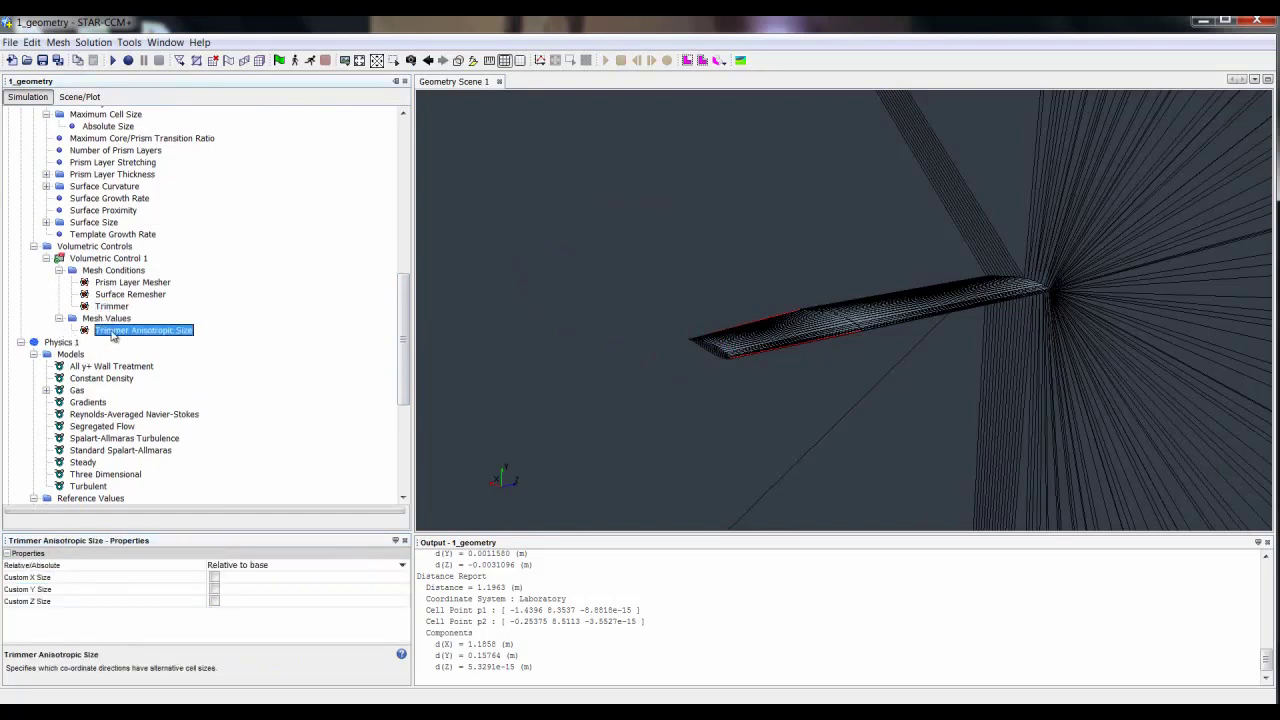
left_click(214, 578)
left_click(214, 590)
left_click(214, 601)
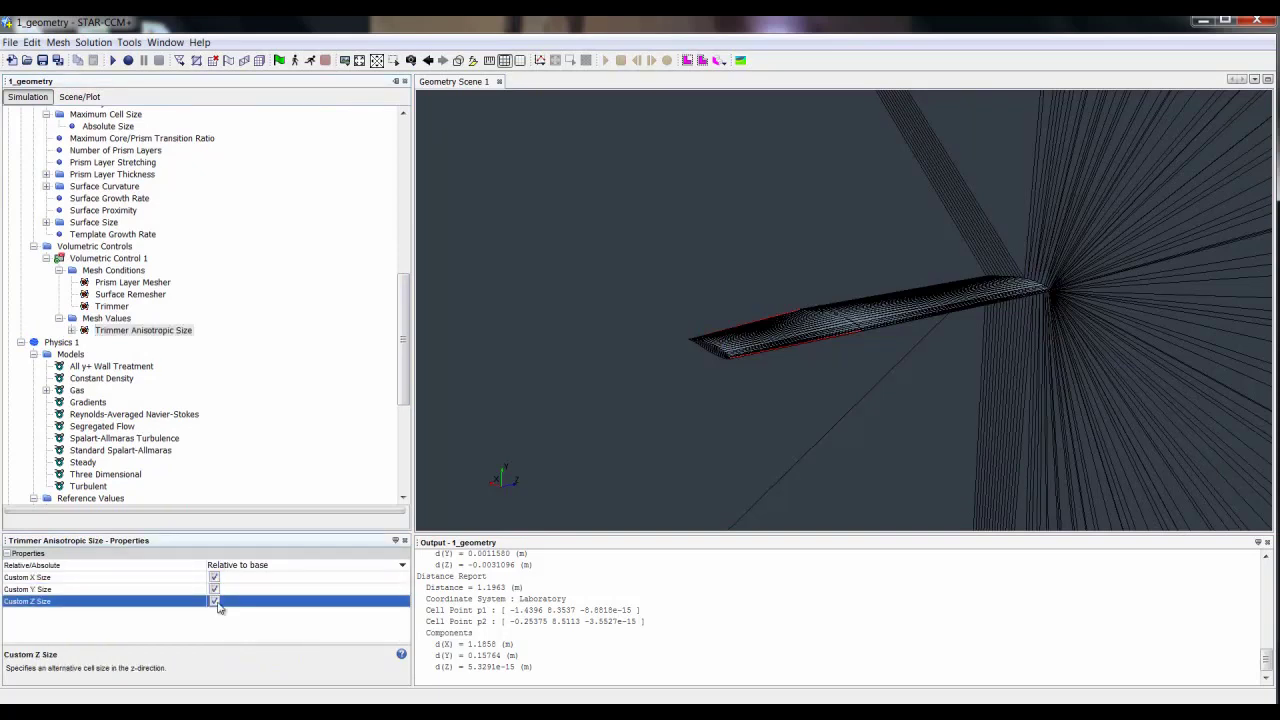
Reduce the volumetric control's relative Y size and set its relative Z size to 25 percent of base.
double_click(88, 331)
left_click(132, 343)
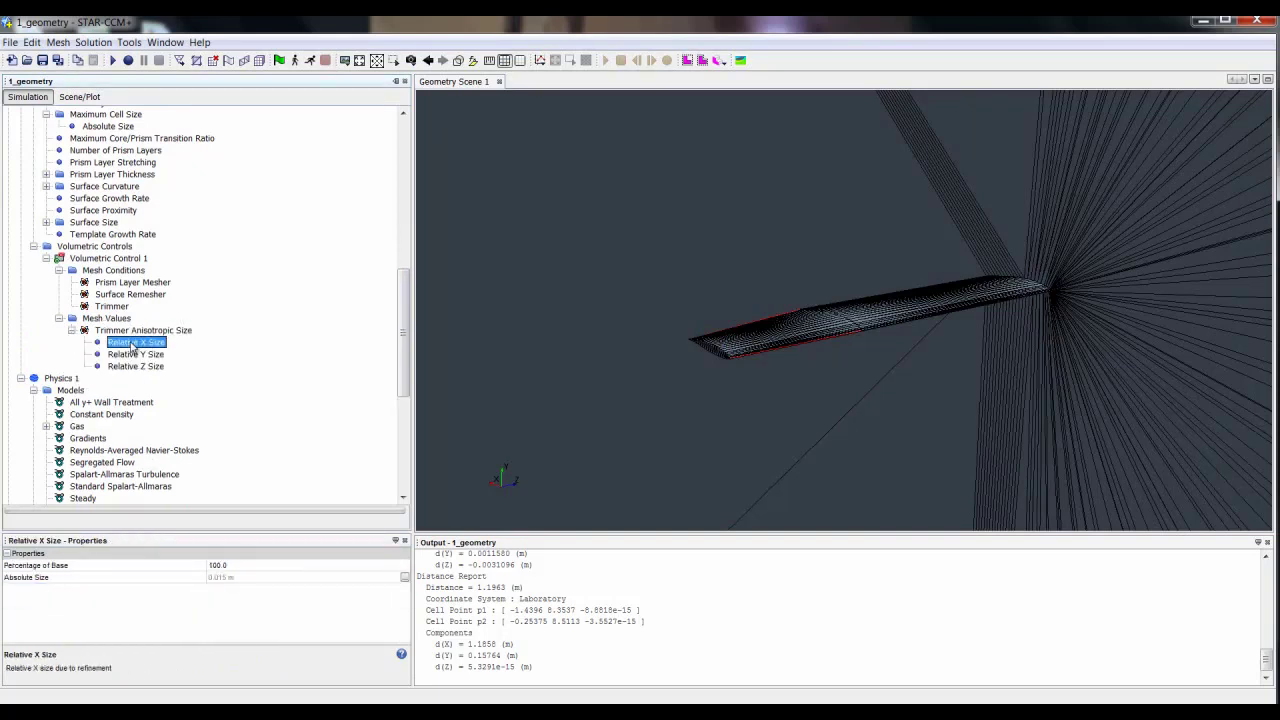
left_click(138, 356)
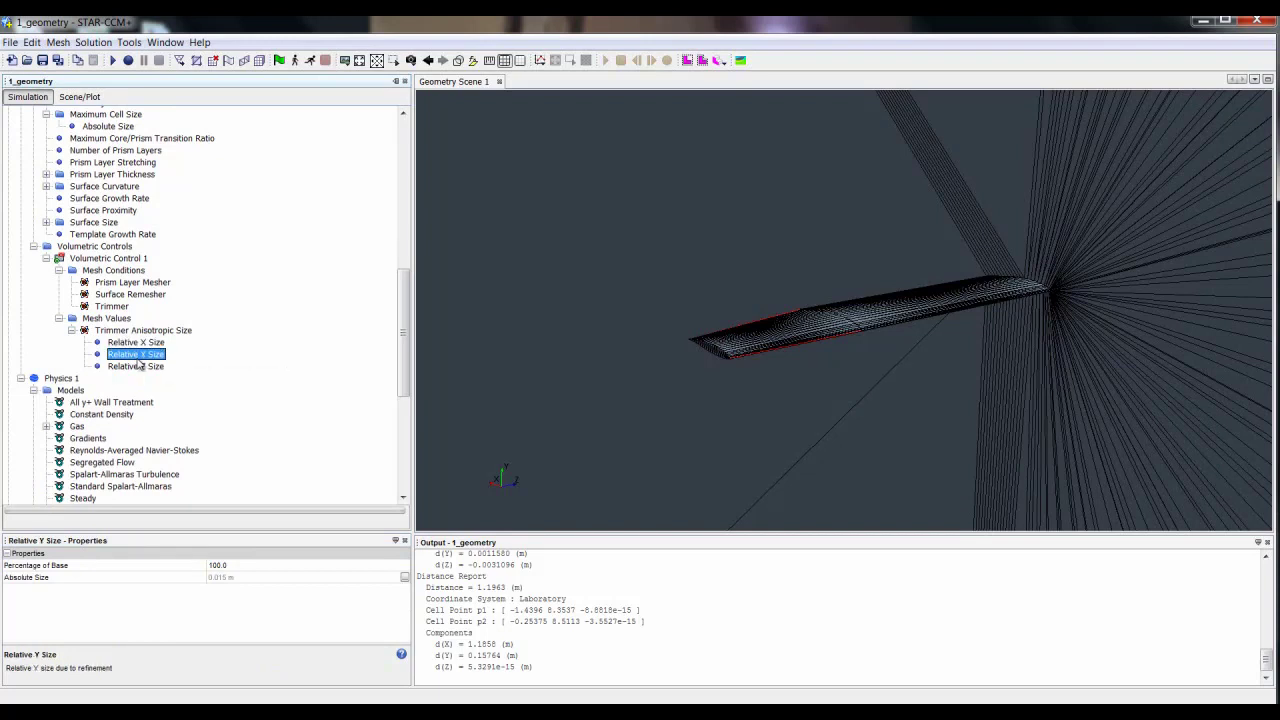
left_click(239, 567)
type("2")
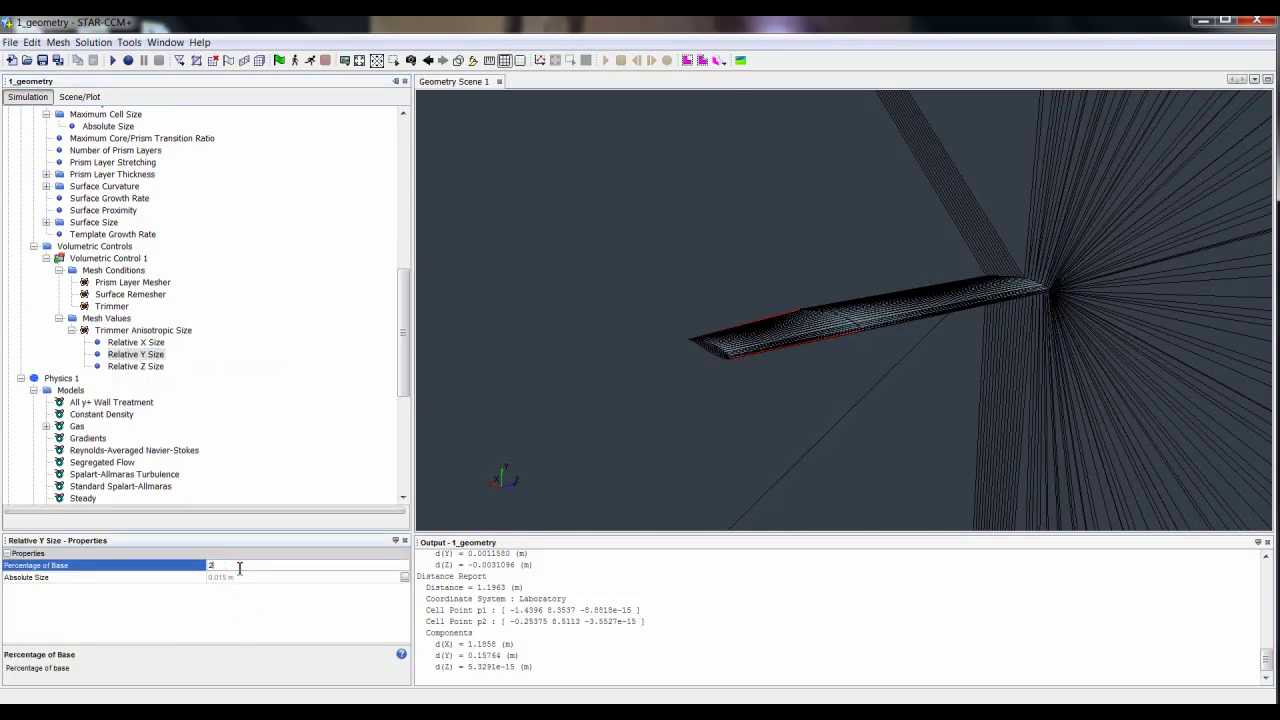
key("Return")
left_click(140, 367)
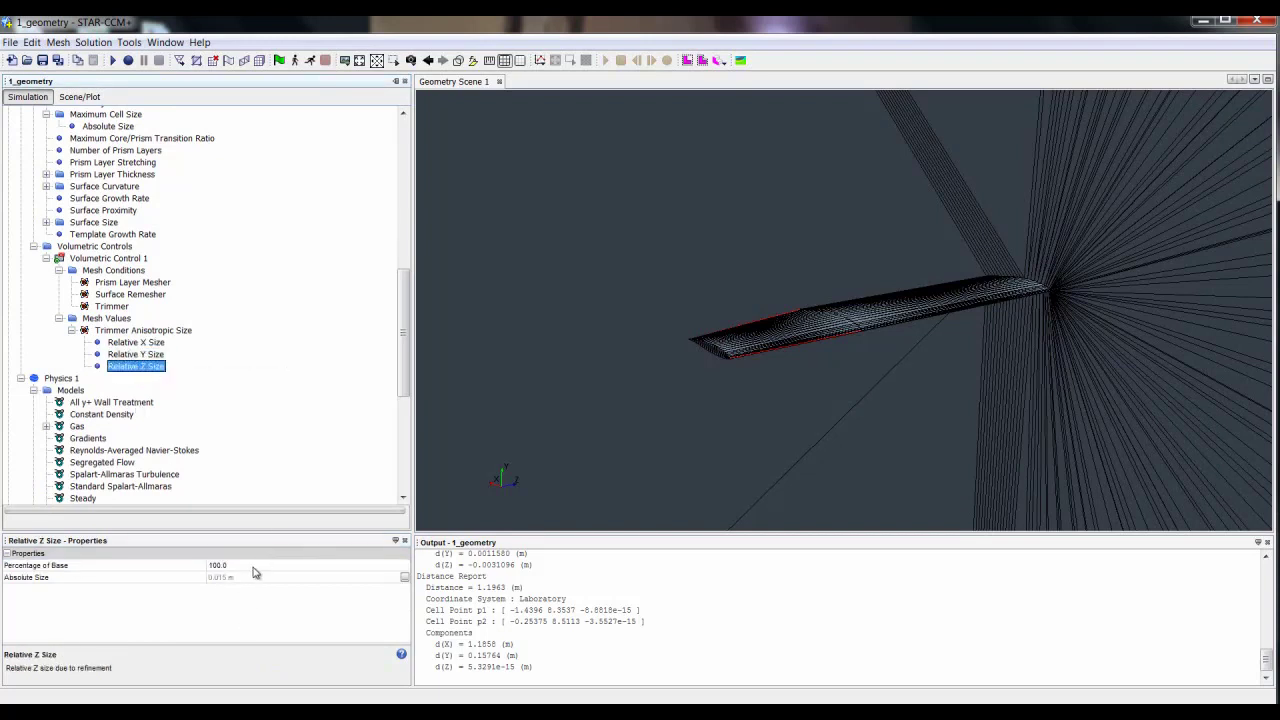
left_click(254, 567)
type("25")
key("Return")
Set the boundary type of the region's Body 13 inlet boundary to Velocity Inlet.
scroll(406, 358, "up", 1)
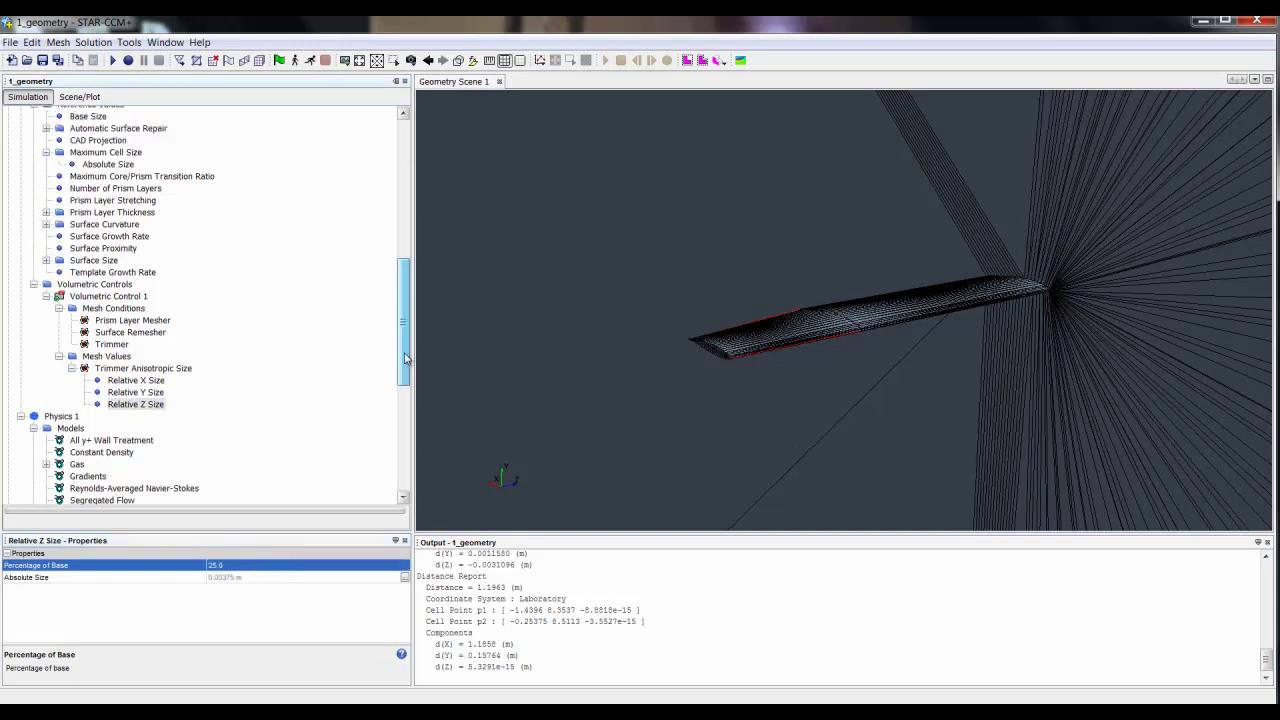
scroll(406, 358, "up", 6)
left_click(21, 273)
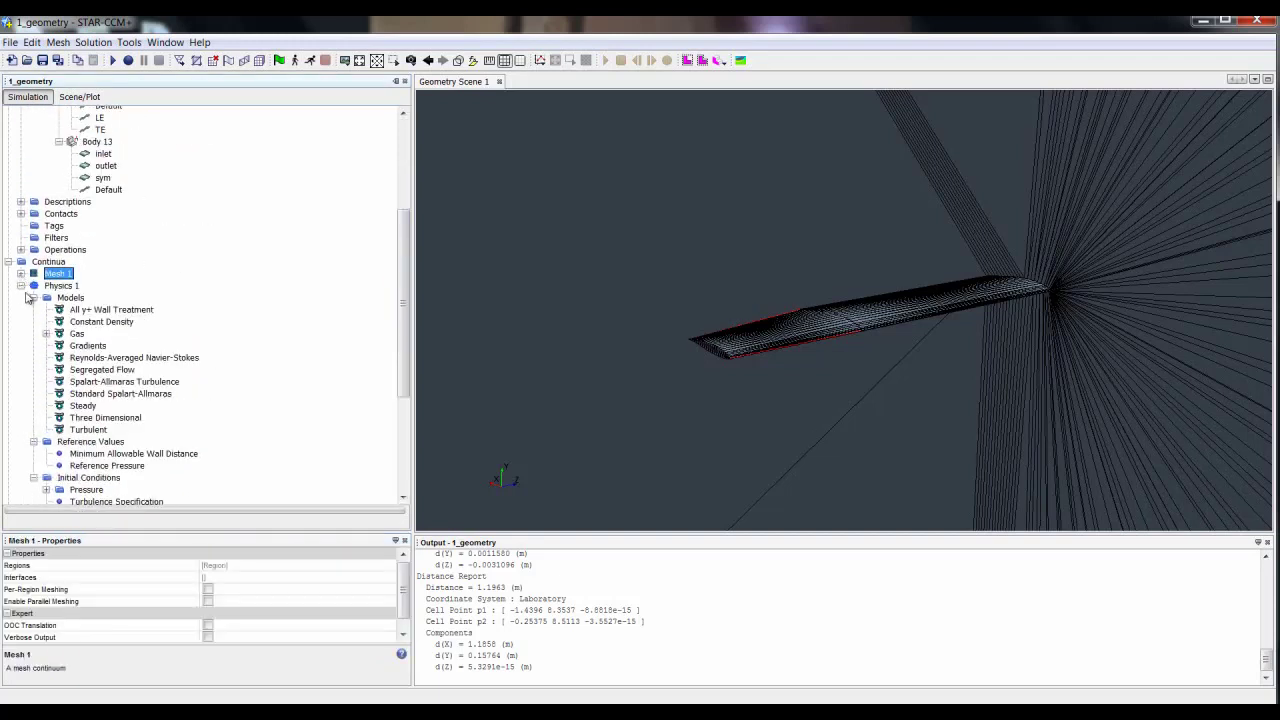
left_click(21, 285)
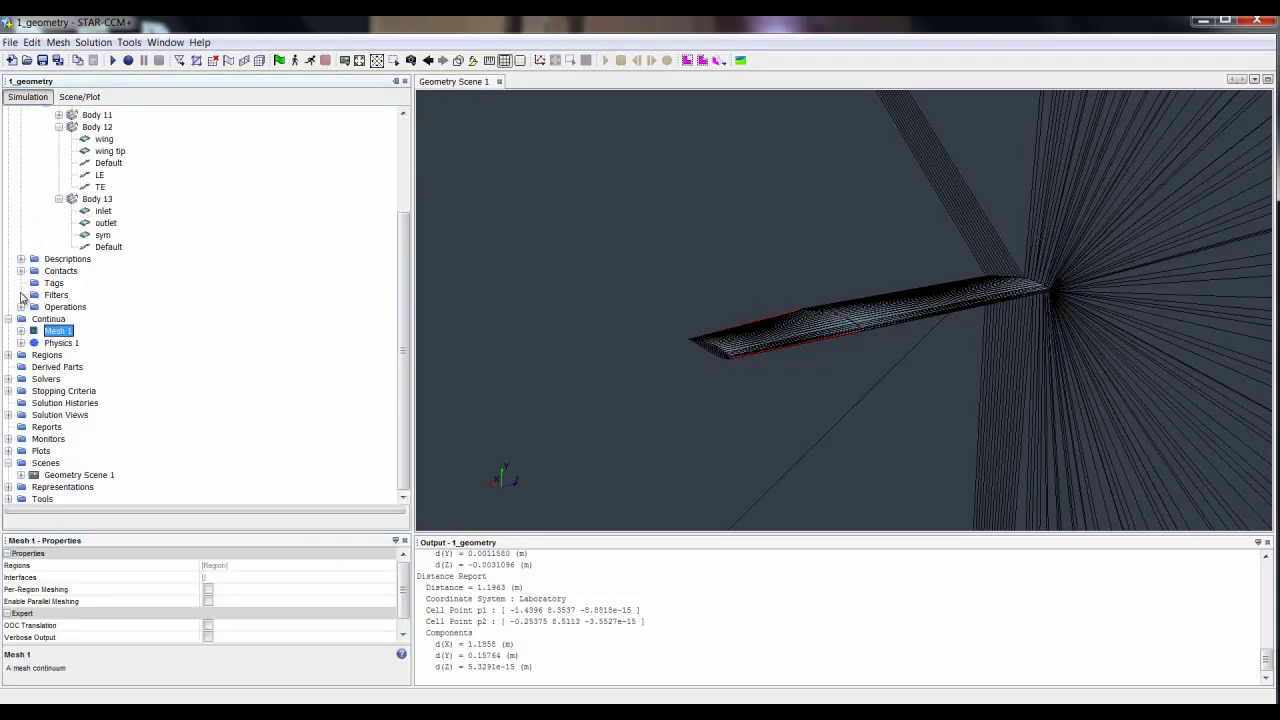
left_click(40, 357)
left_click(8, 355)
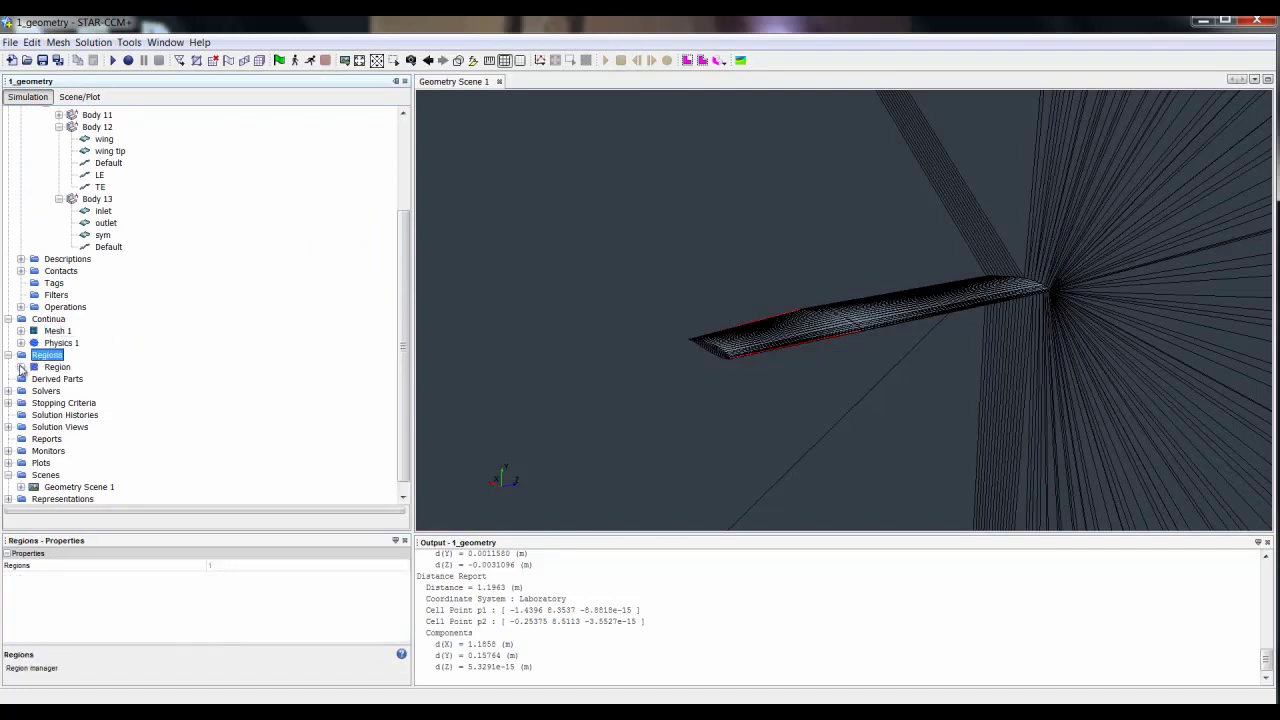
left_click(21, 367)
left_click(33, 379)
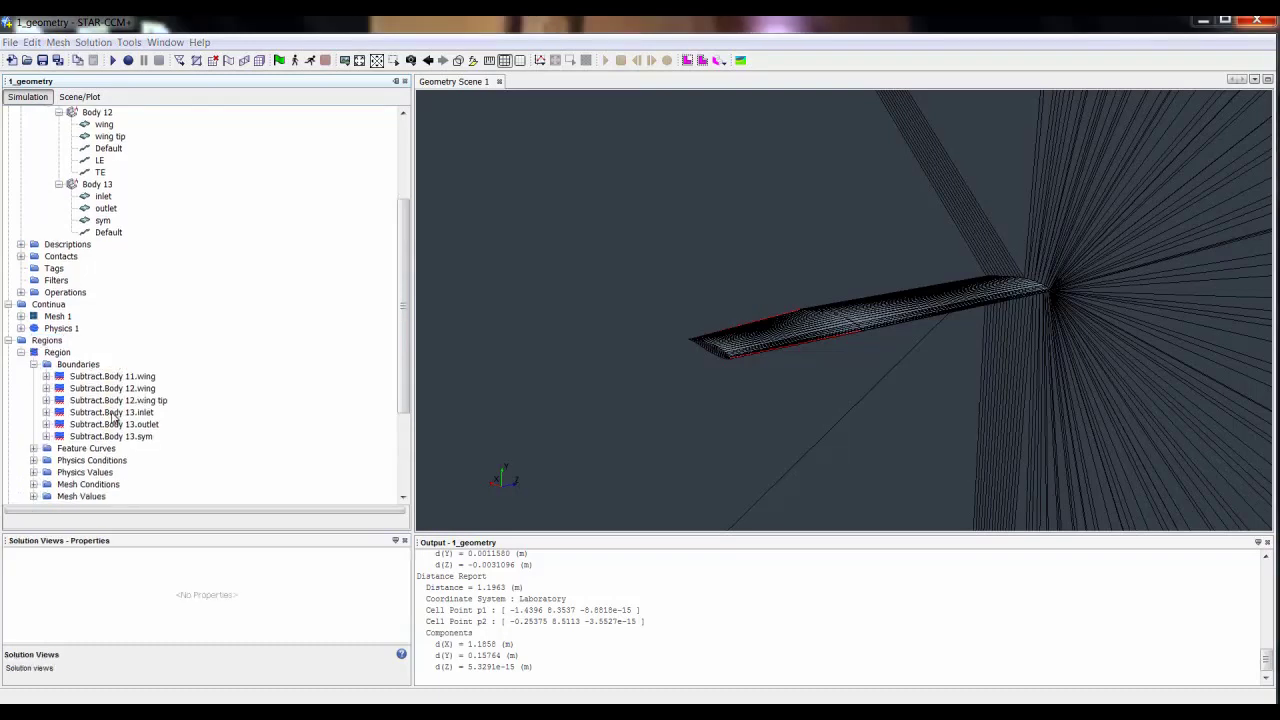
left_click(111, 413)
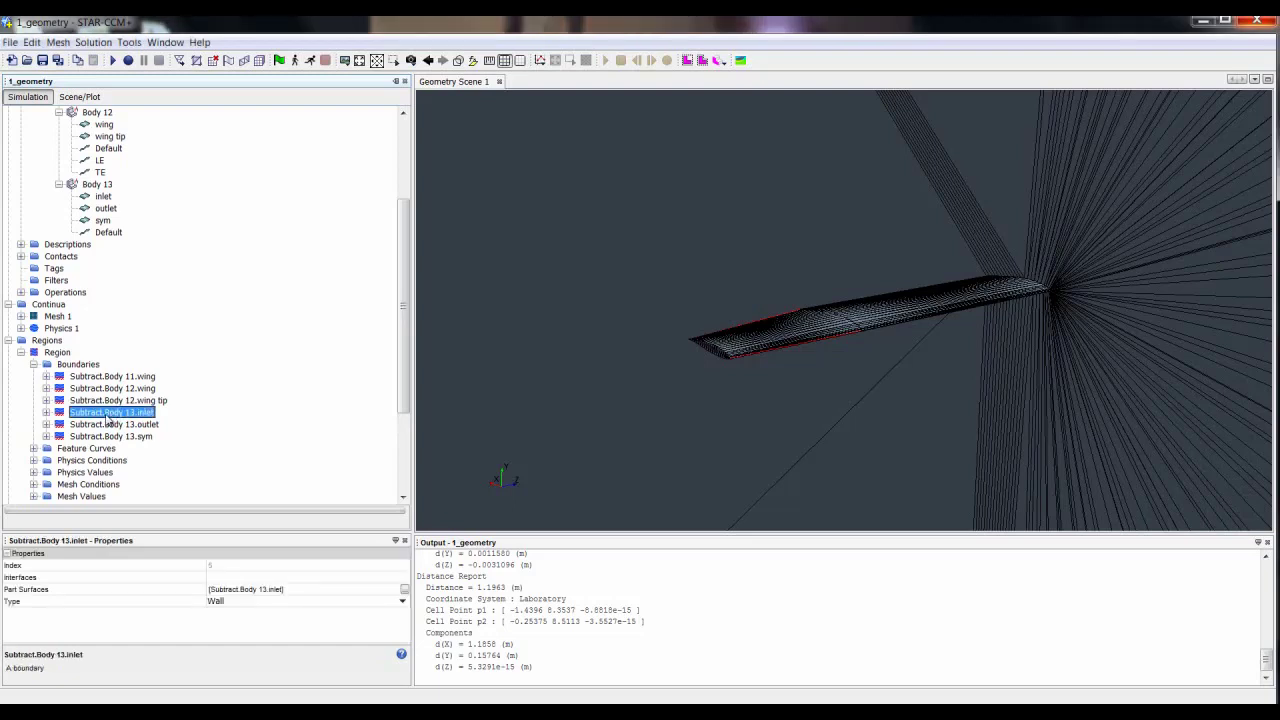
left_click(228, 603)
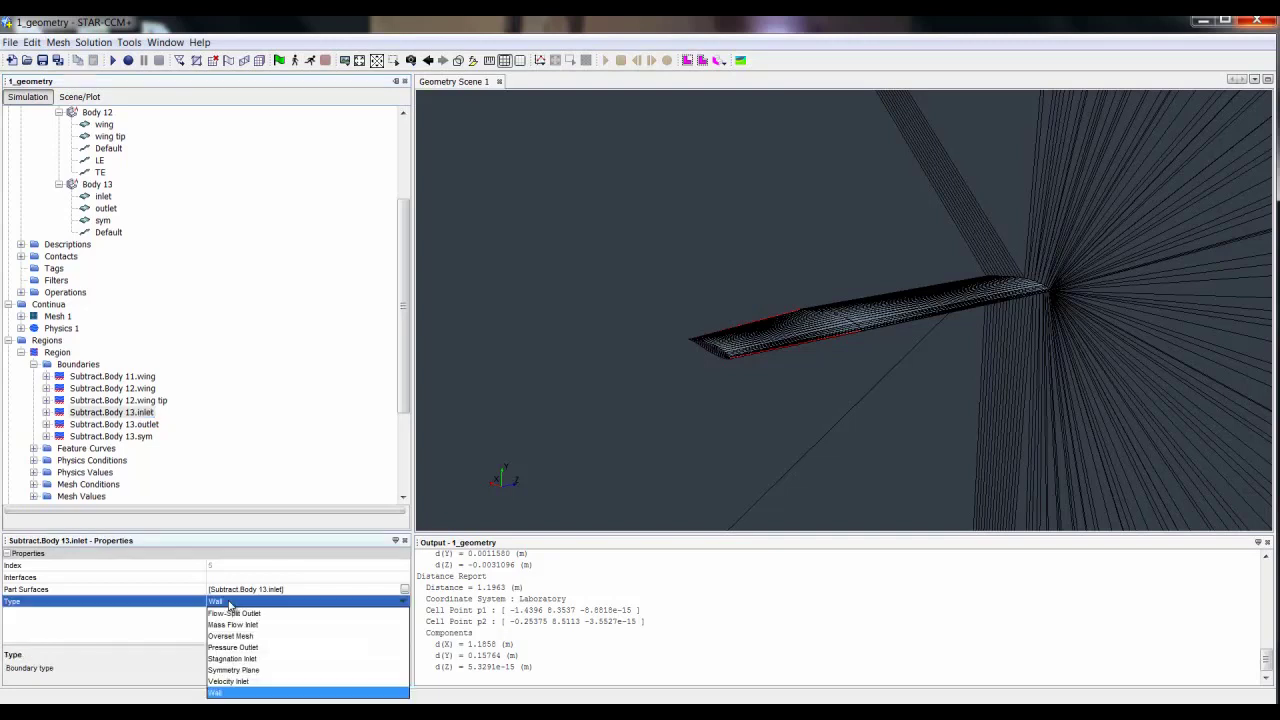
left_click(250, 682)
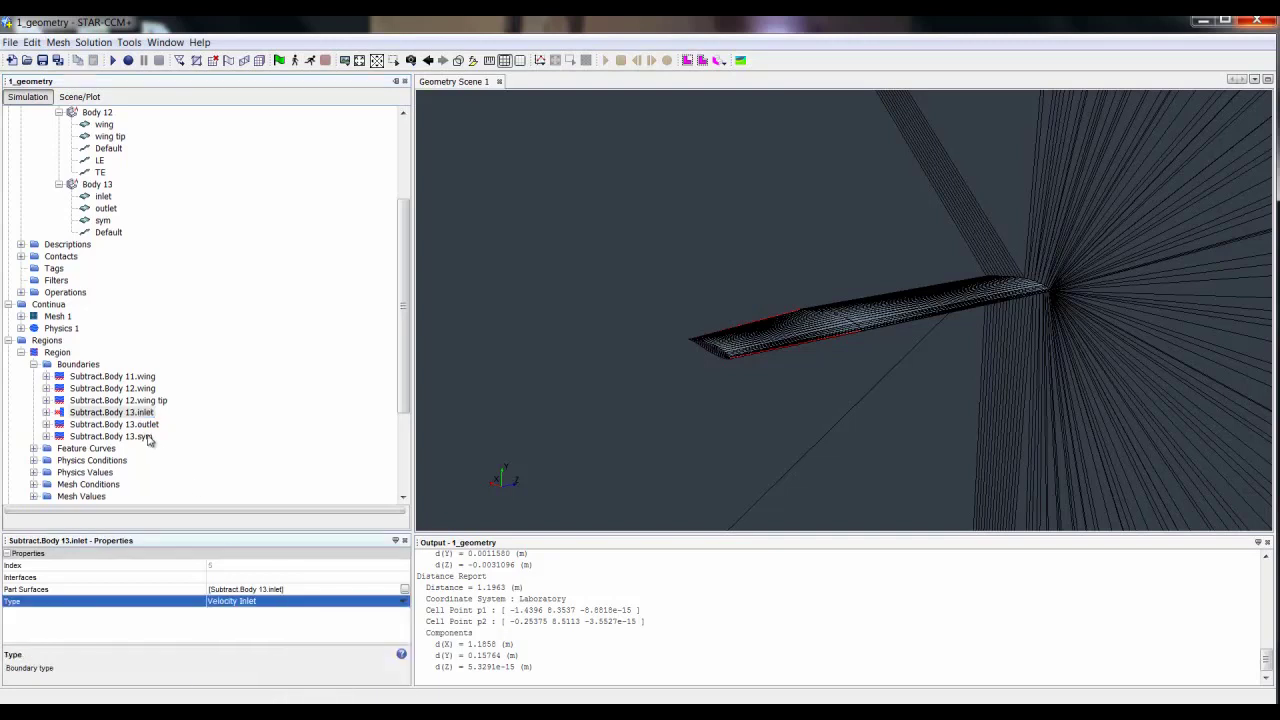
Set the Body 13 outlet boundary to Pressure Outlet and the sym boundary to Symmetry Plane.
left_click(135, 425)
left_click(247, 604)
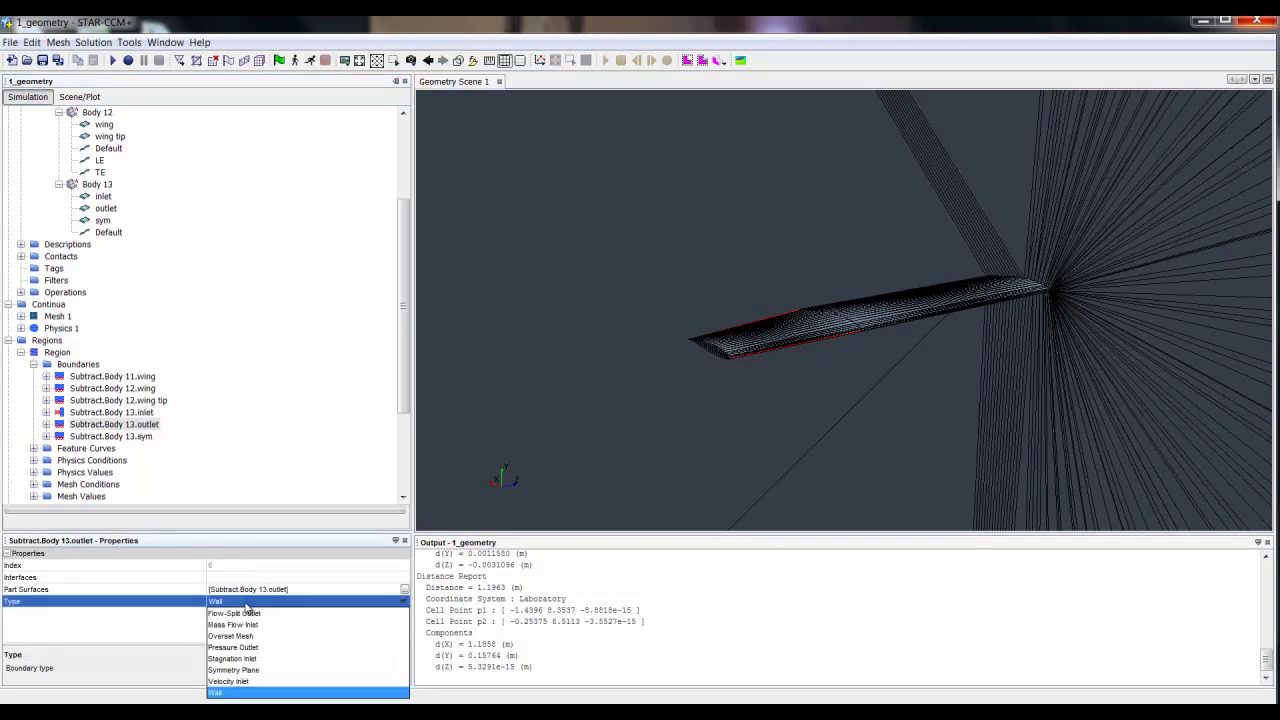
left_click(255, 648)
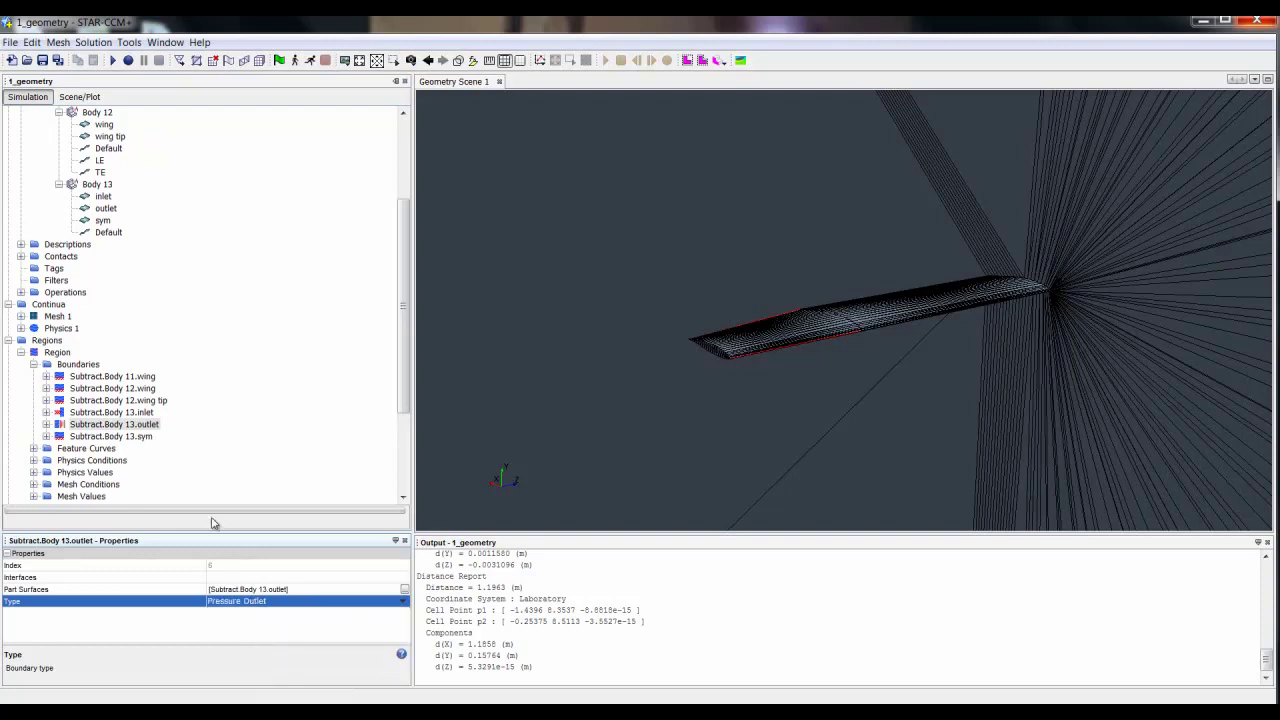
left_click(132, 437)
left_click(240, 603)
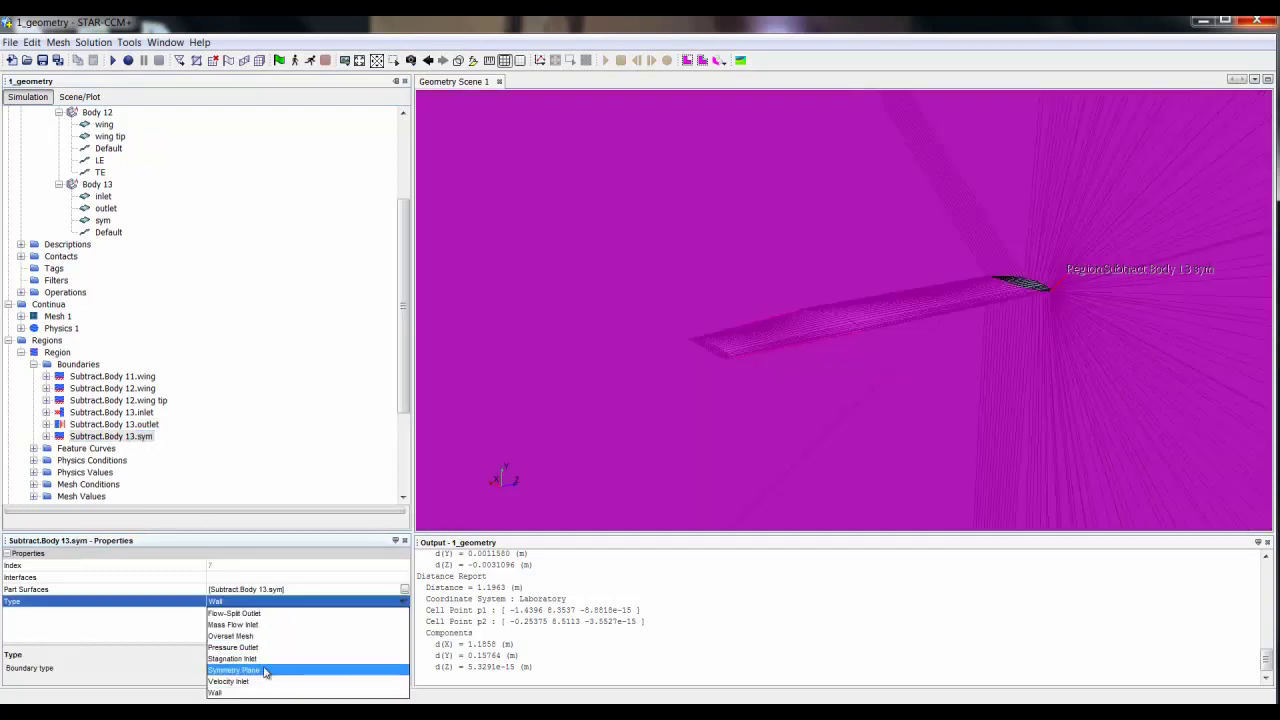
left_click(266, 670)
Set the Body 13 inlet's flow direction specification to Components and inspect its constant flow direction value.
left_click(46, 412)
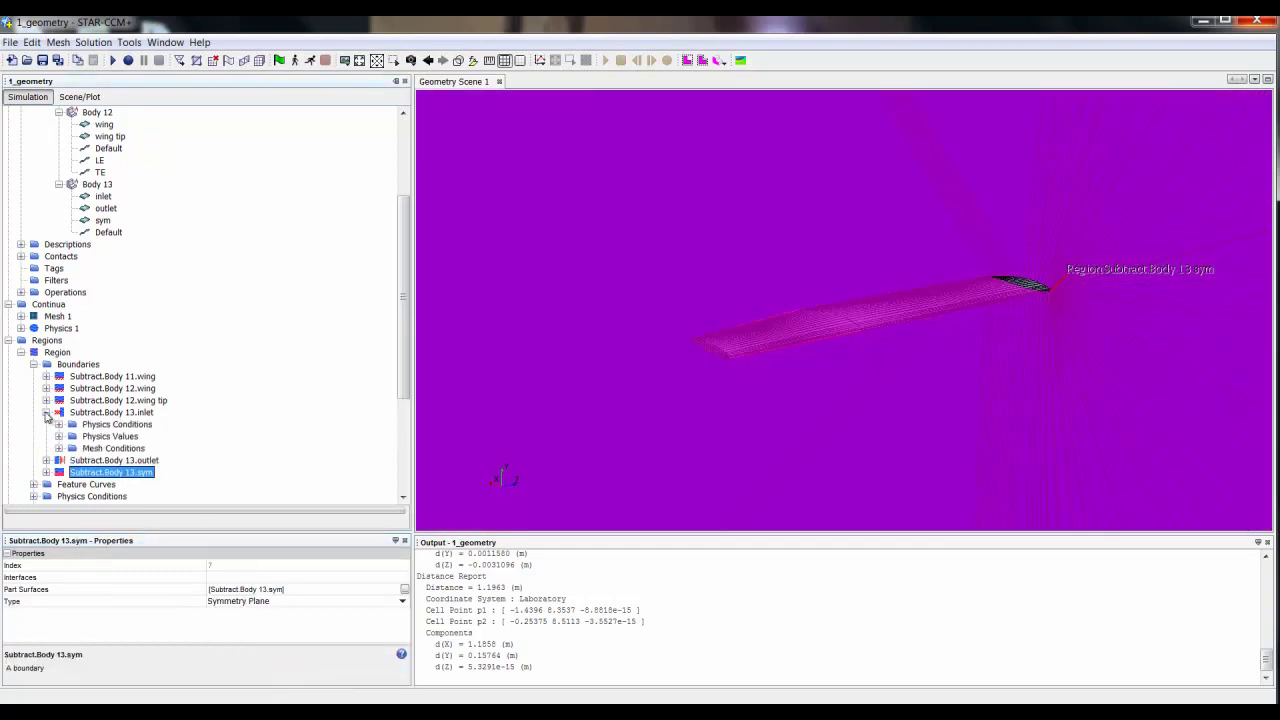
left_click(59, 425)
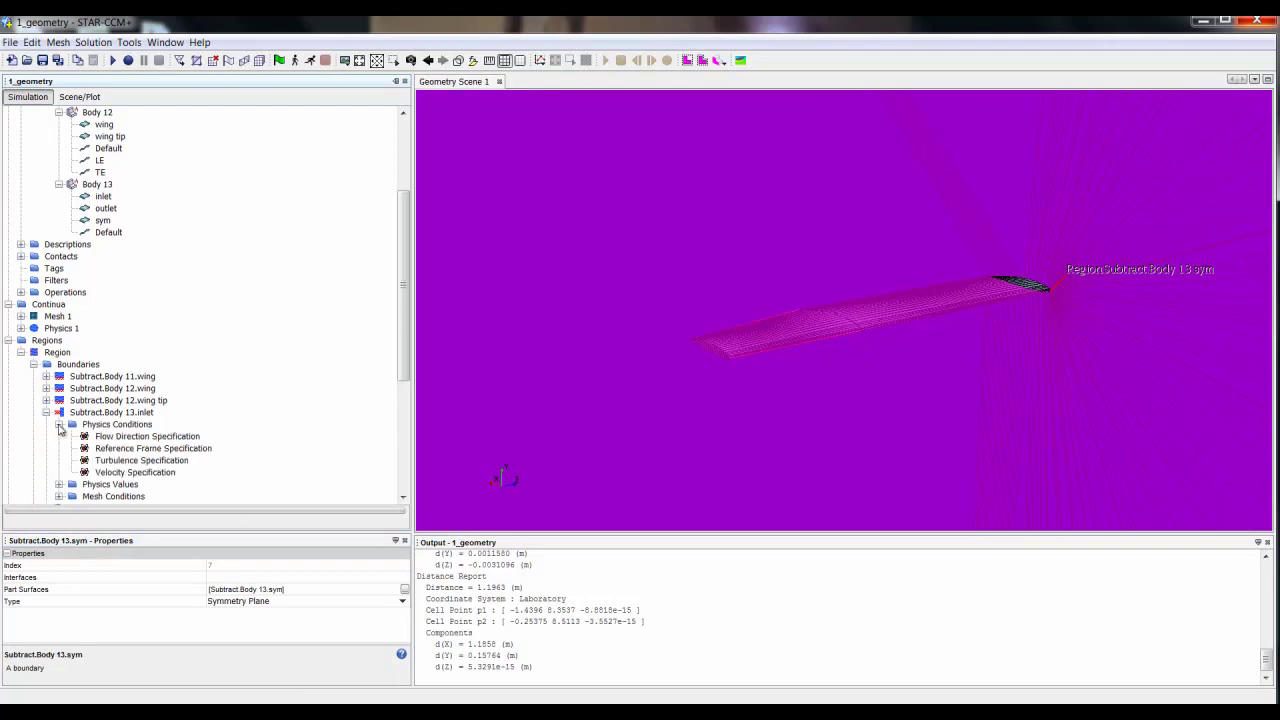
left_click(117, 437)
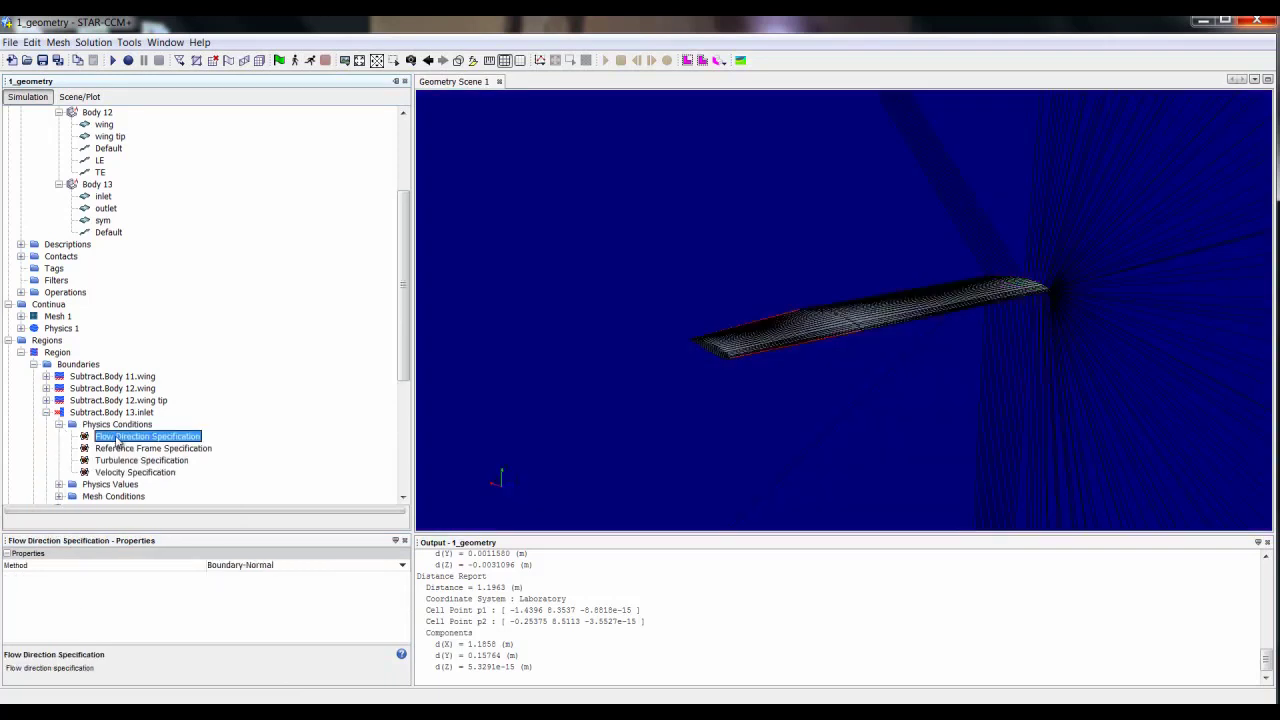
left_click(255, 570)
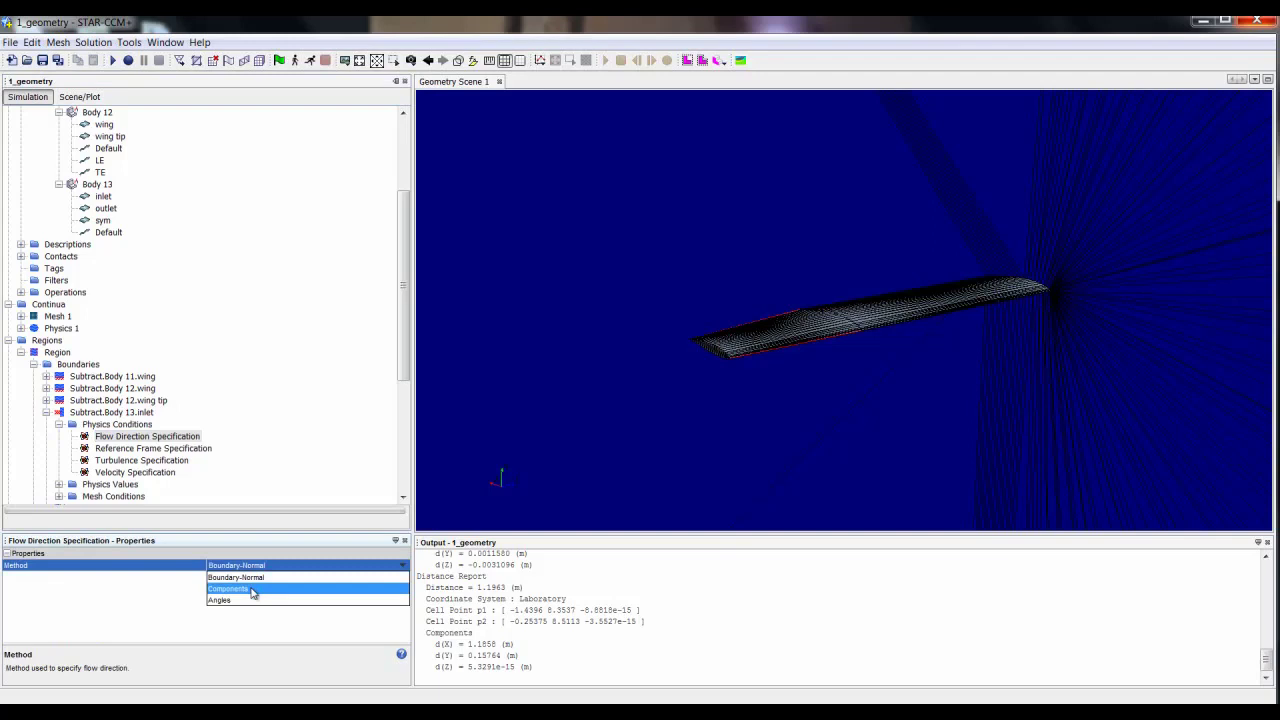
left_click(262, 594)
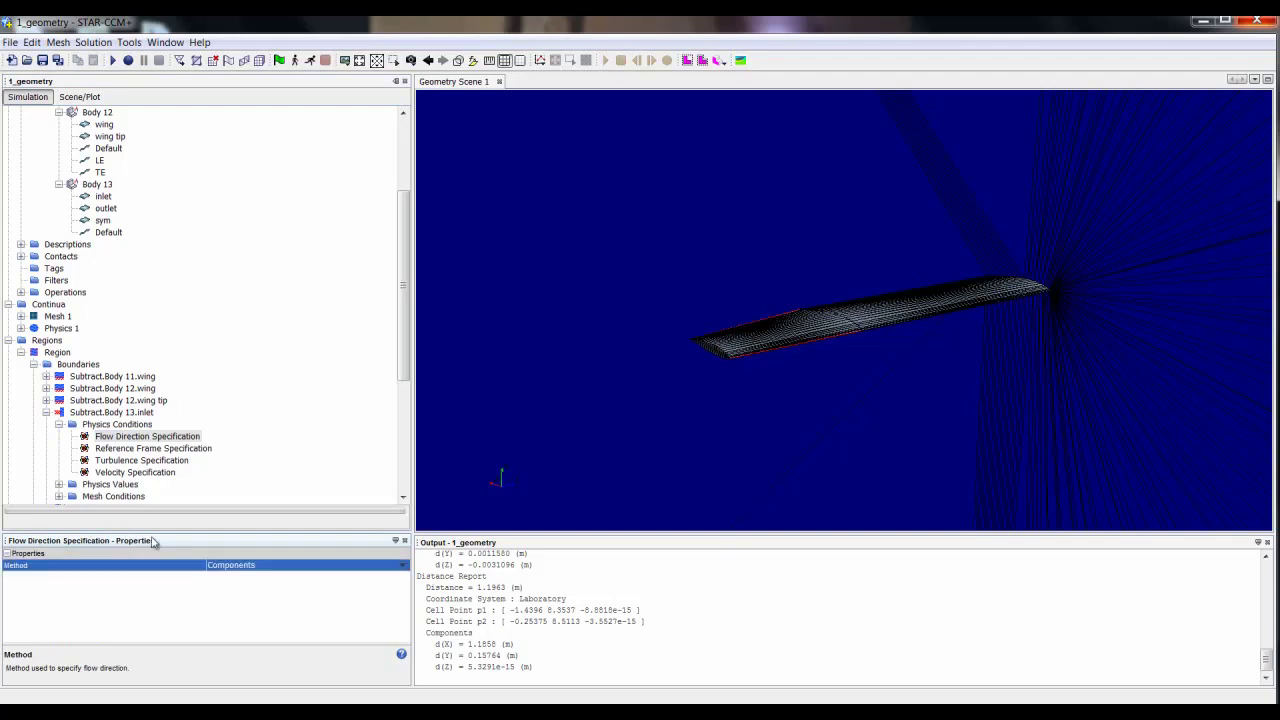
left_click(59, 484)
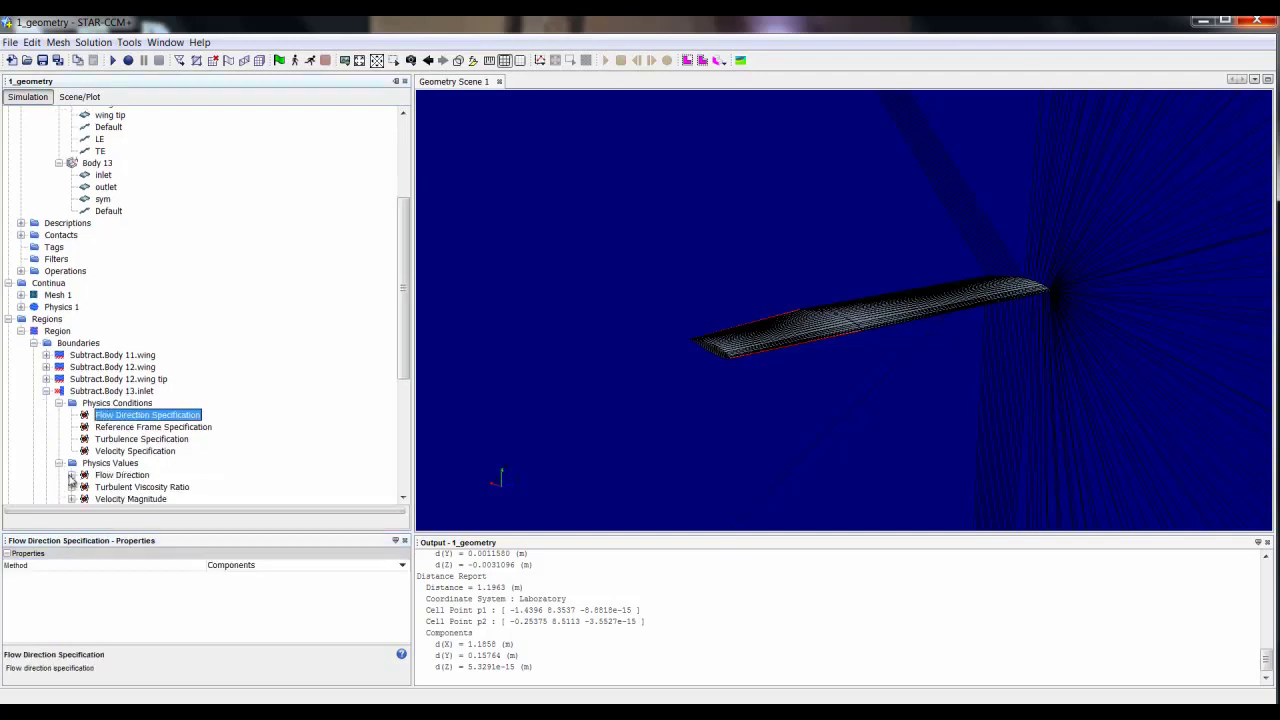
left_click(71, 475)
left_click(124, 487)
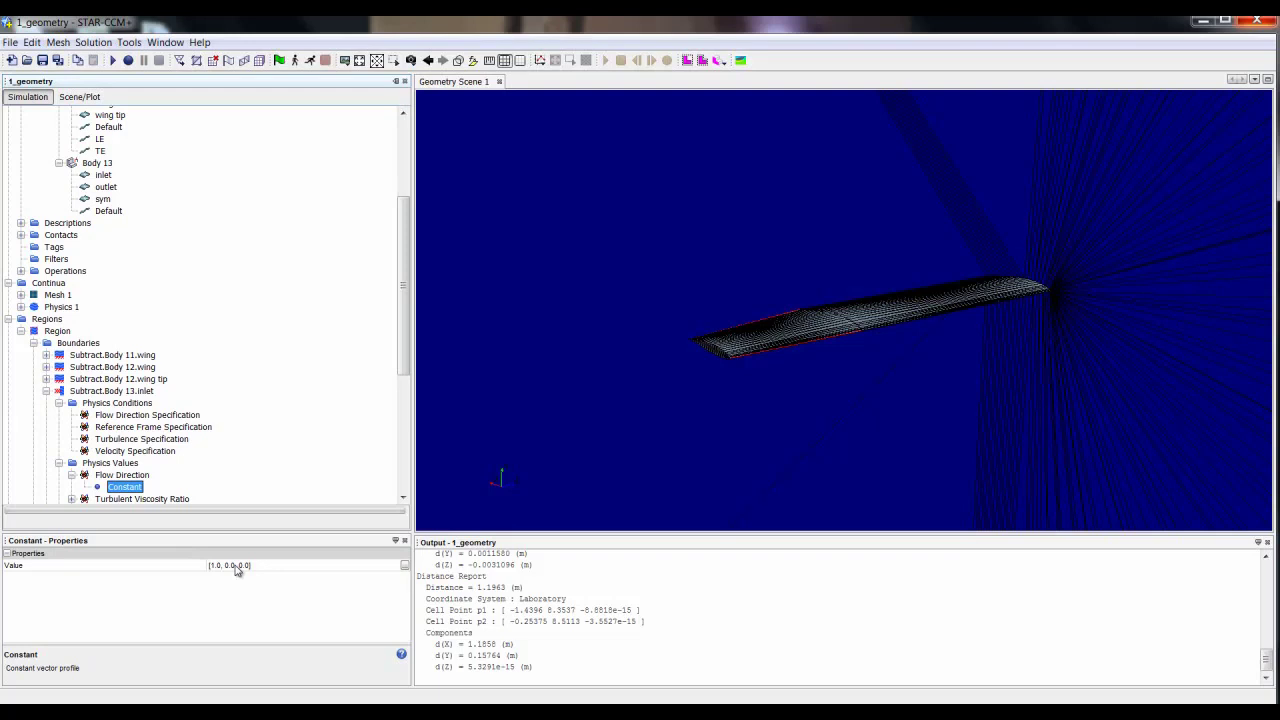
Switch the inlet's flow direction specification to Angles and examine the flow angle settings and constant value.
left_click(130, 415)
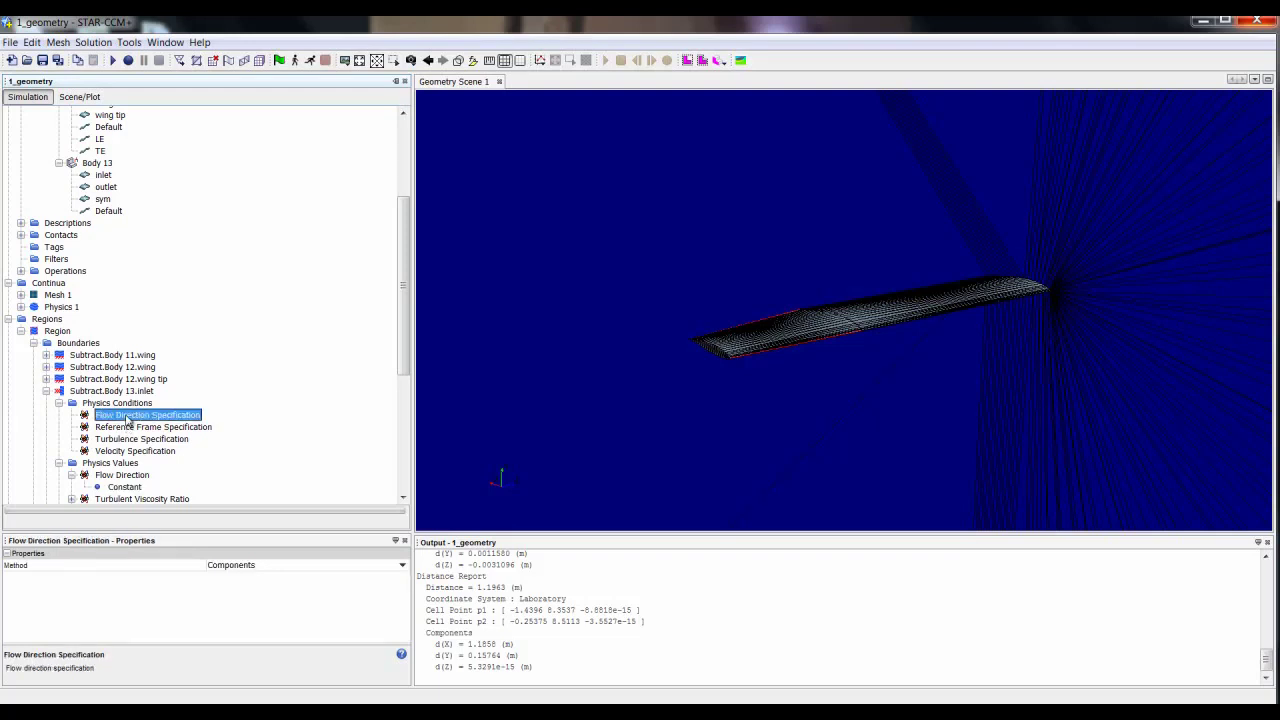
left_click(250, 566)
left_click(250, 600)
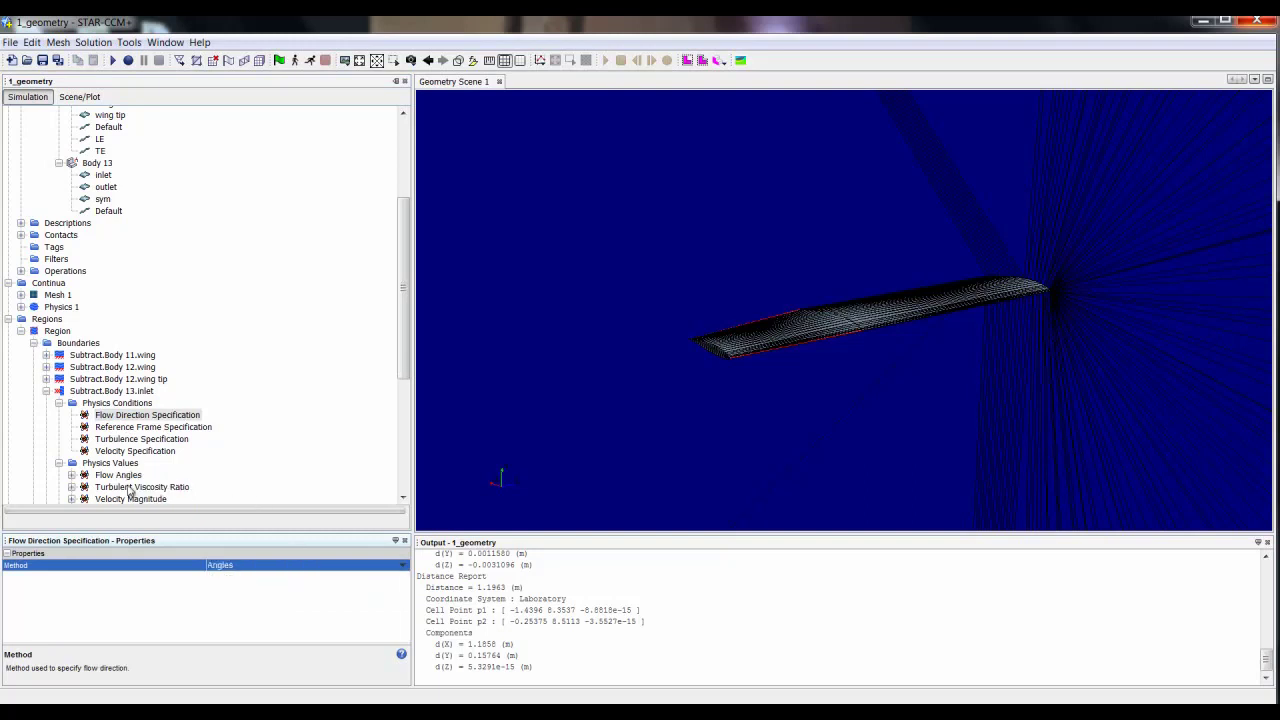
left_click(71, 475)
left_click(118, 476)
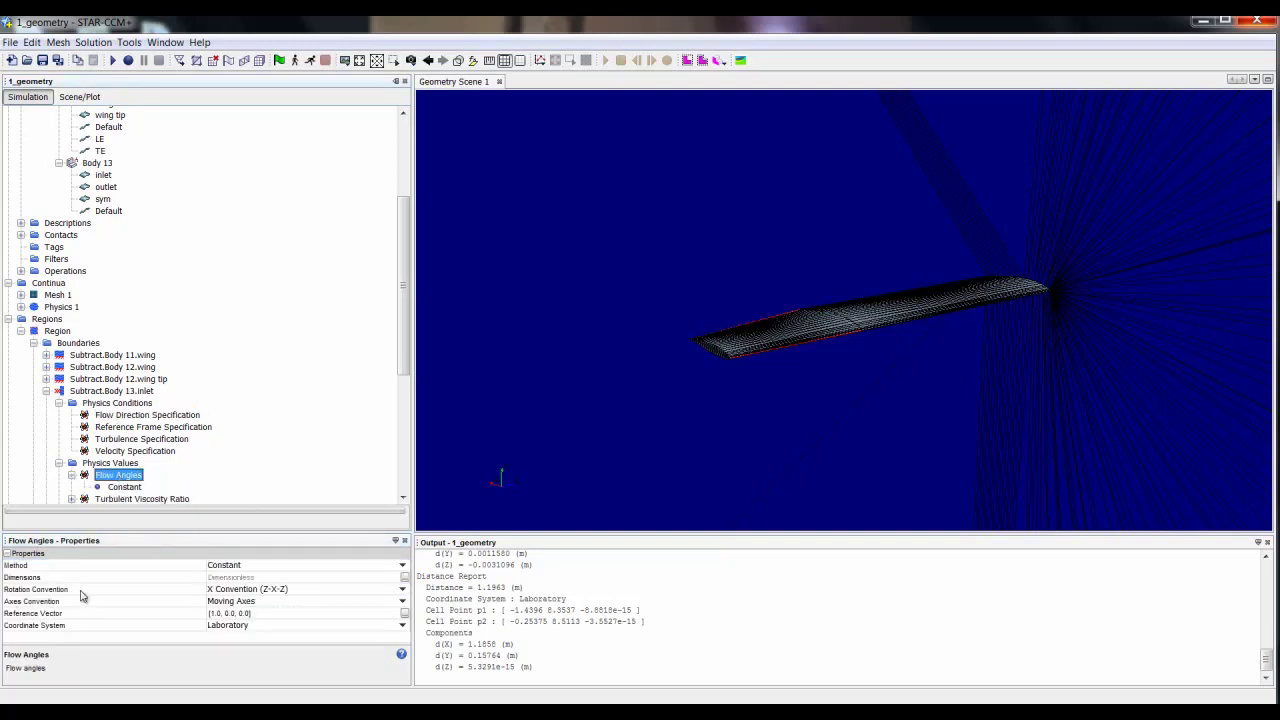
left_click(124, 487)
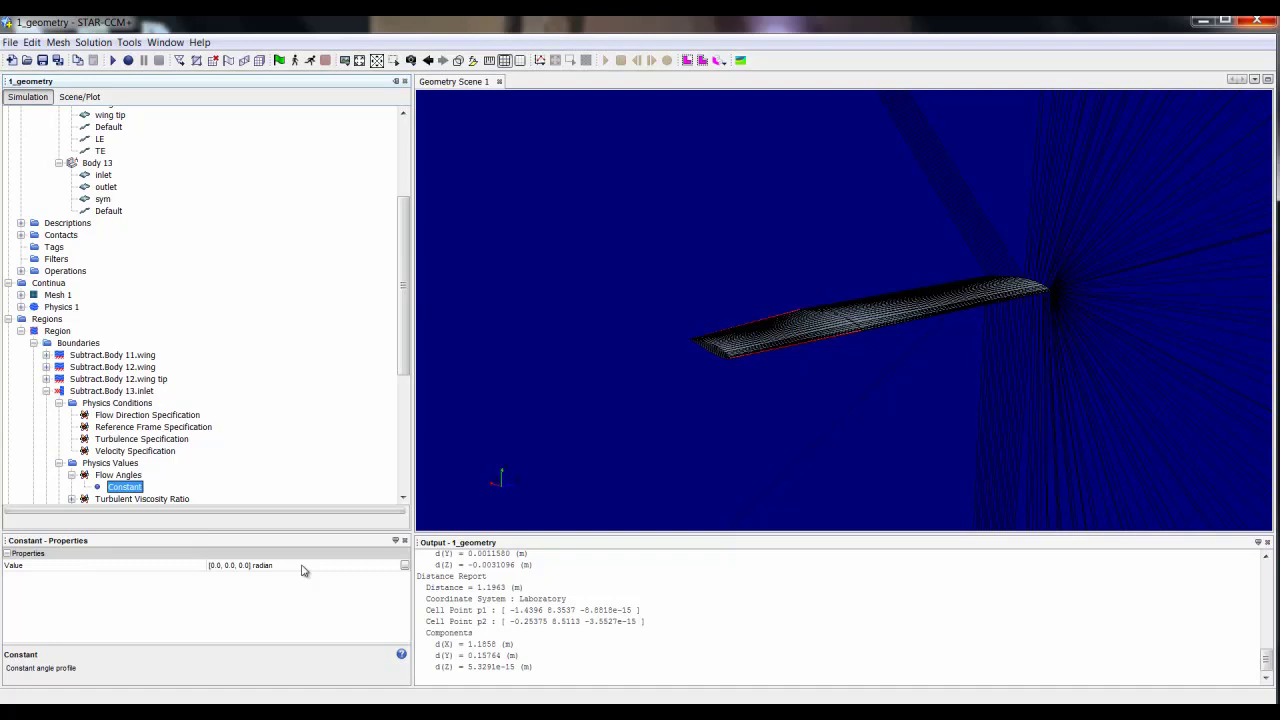
Return the inlet's flow direction specification to Components and check the constant direction vector.
left_click(178, 416)
left_click(243, 571)
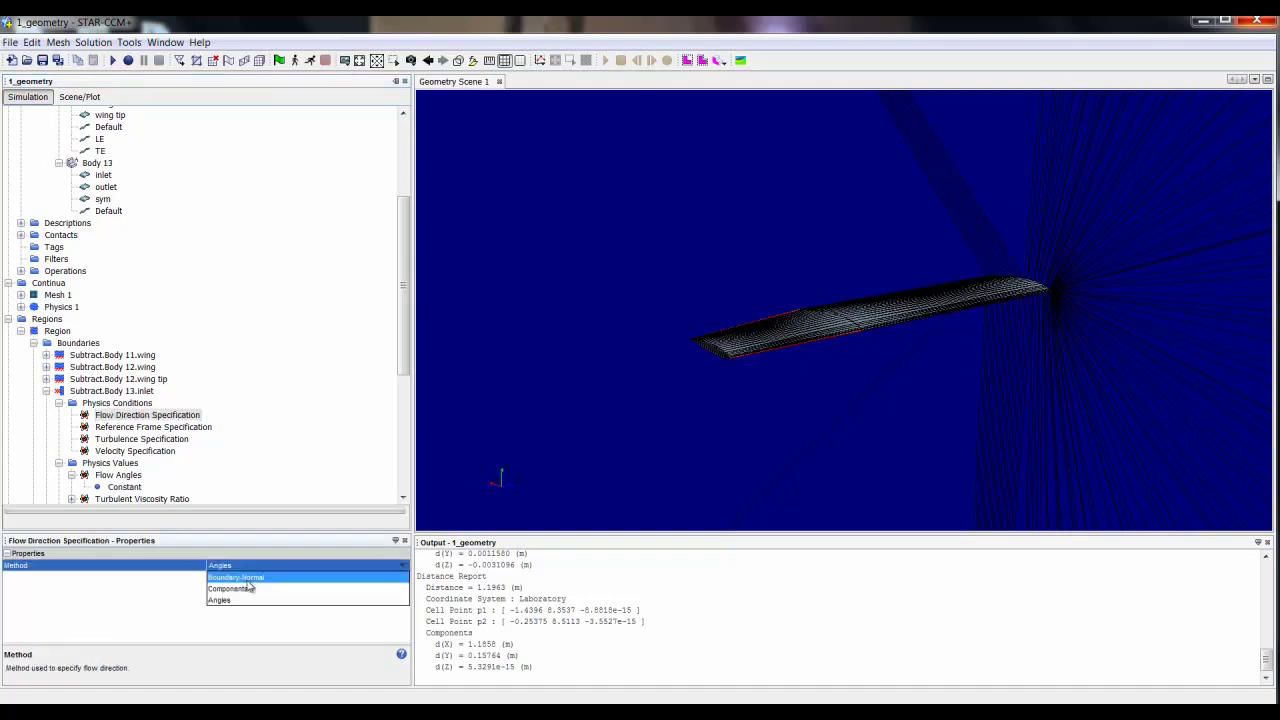
left_click(225, 580)
left_click(105, 476)
left_click(71, 475)
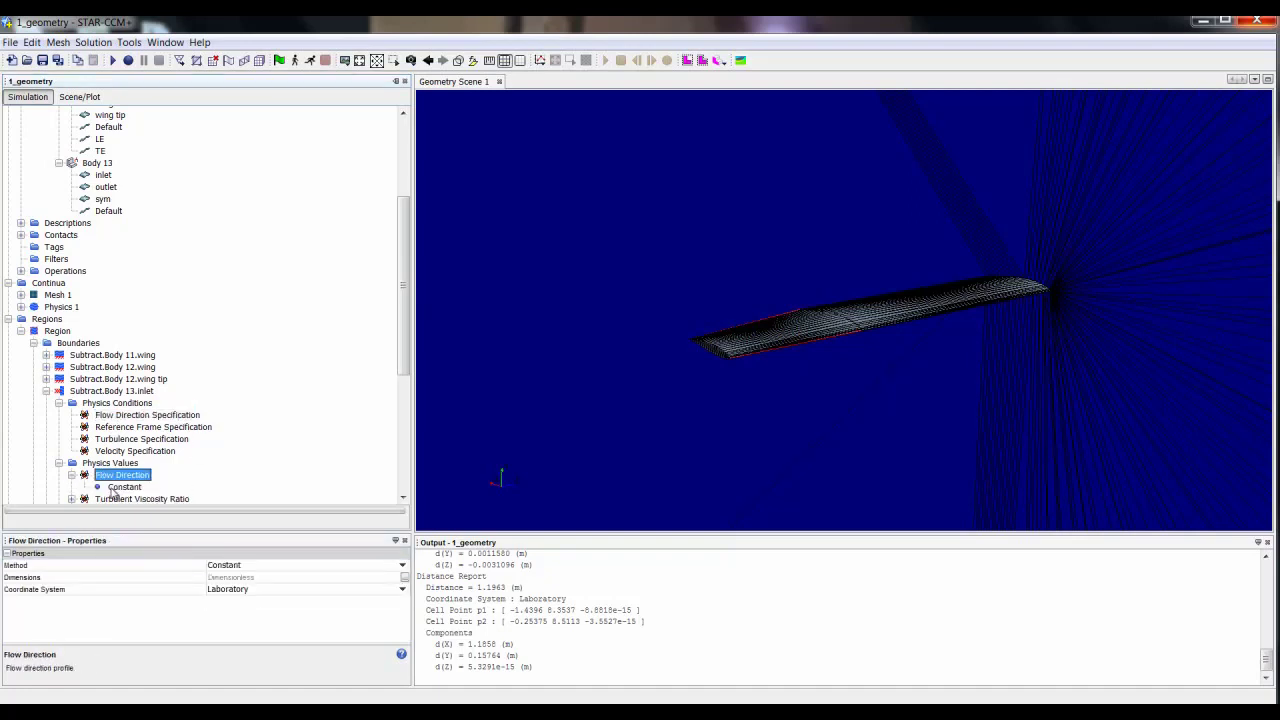
left_click(116, 488)
Set the constant velocity magnitude of the Body 13 inlet to 45.0 mph.
scroll(200, 466, "down", 3)
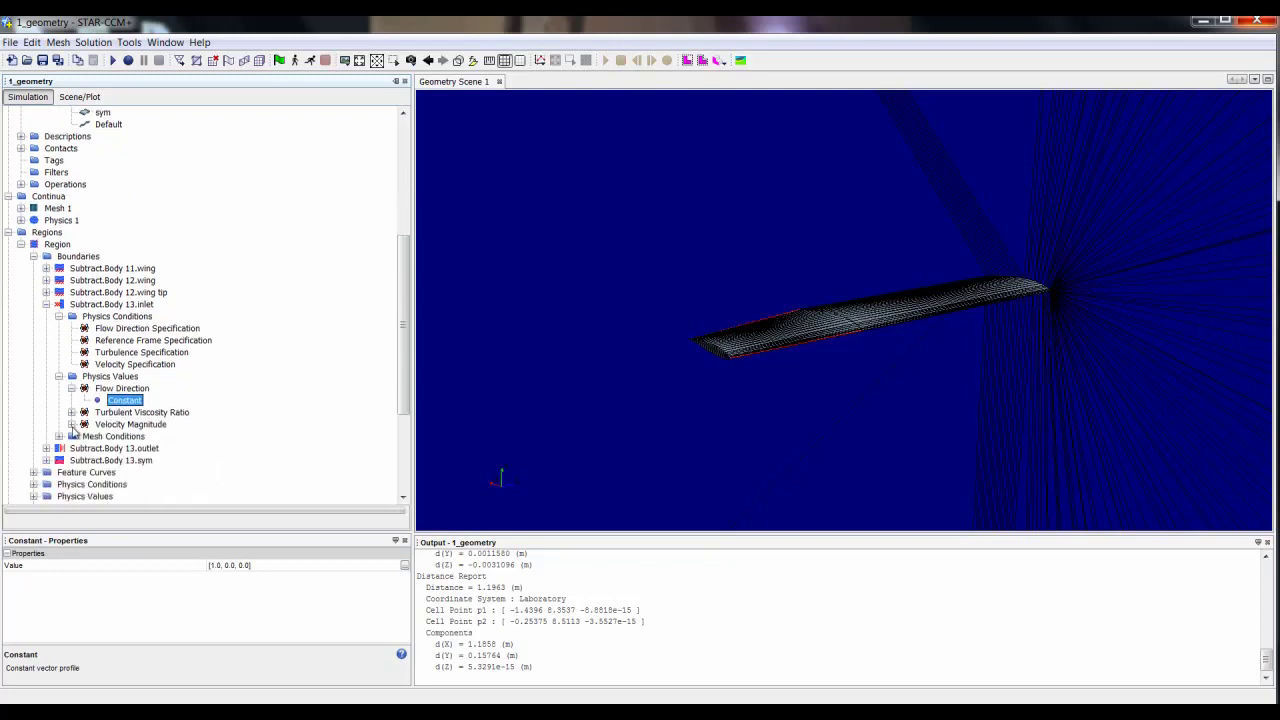
left_click(71, 425)
left_click(123, 437)
left_click(258, 567)
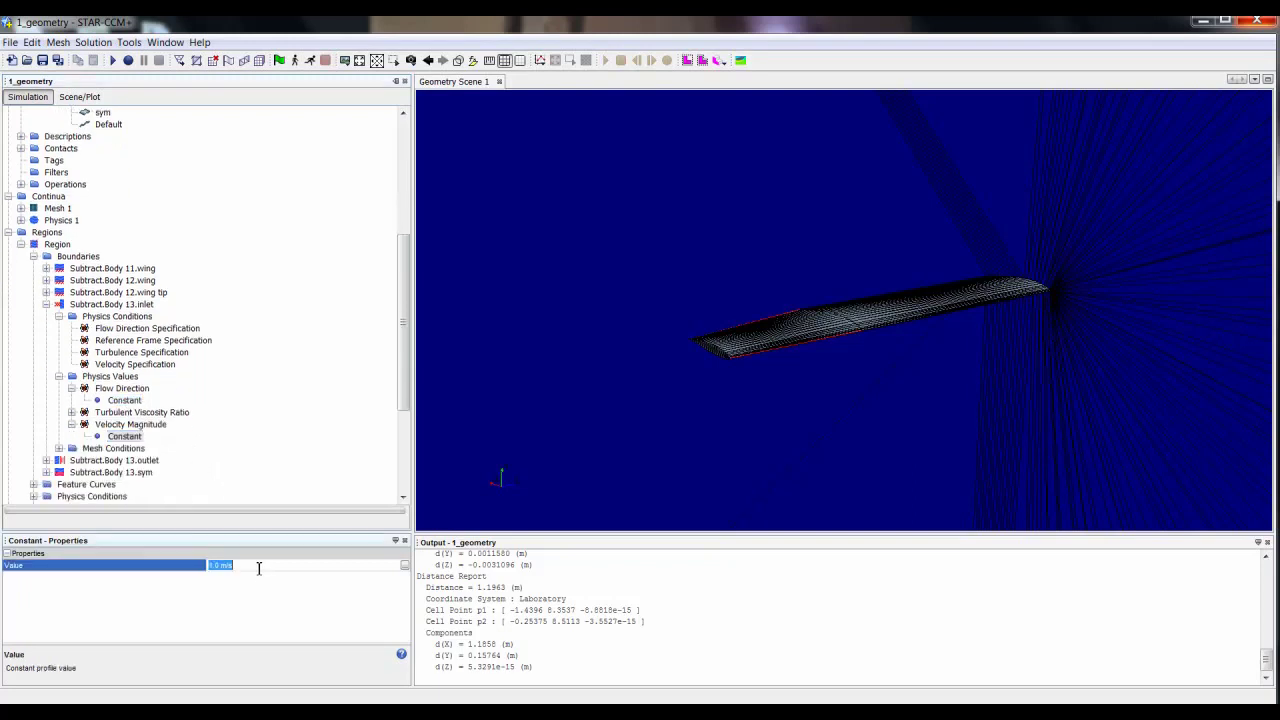
type("45.0 mph")
key("Return")
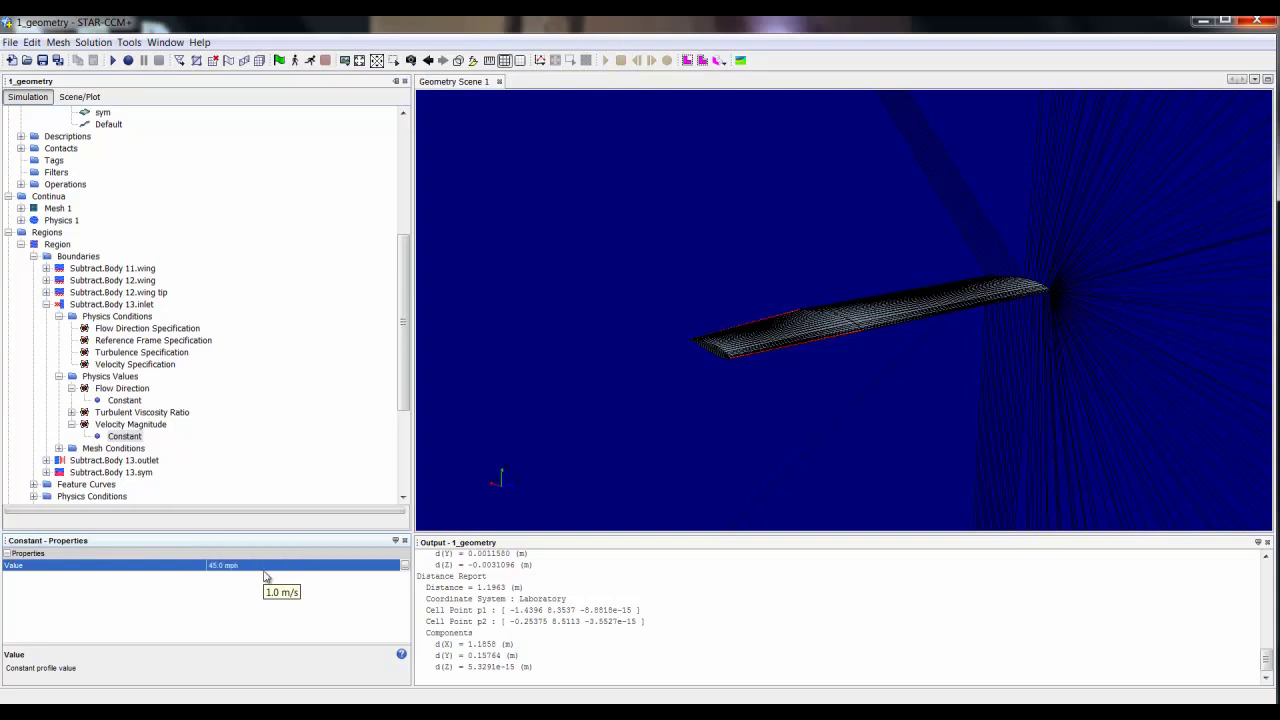
left_click(46, 304)
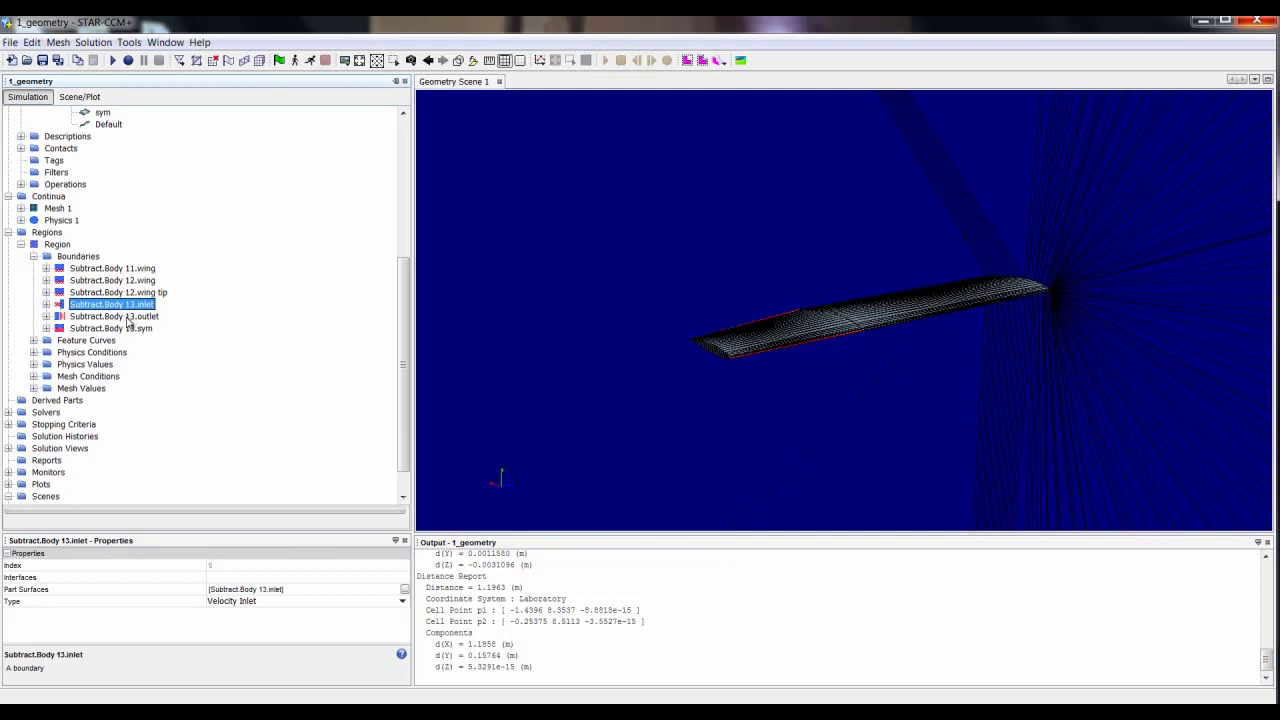
Enable a custom surface size in the mesh conditions of the Body 12 wing tip boundary.
left_click(46, 292)
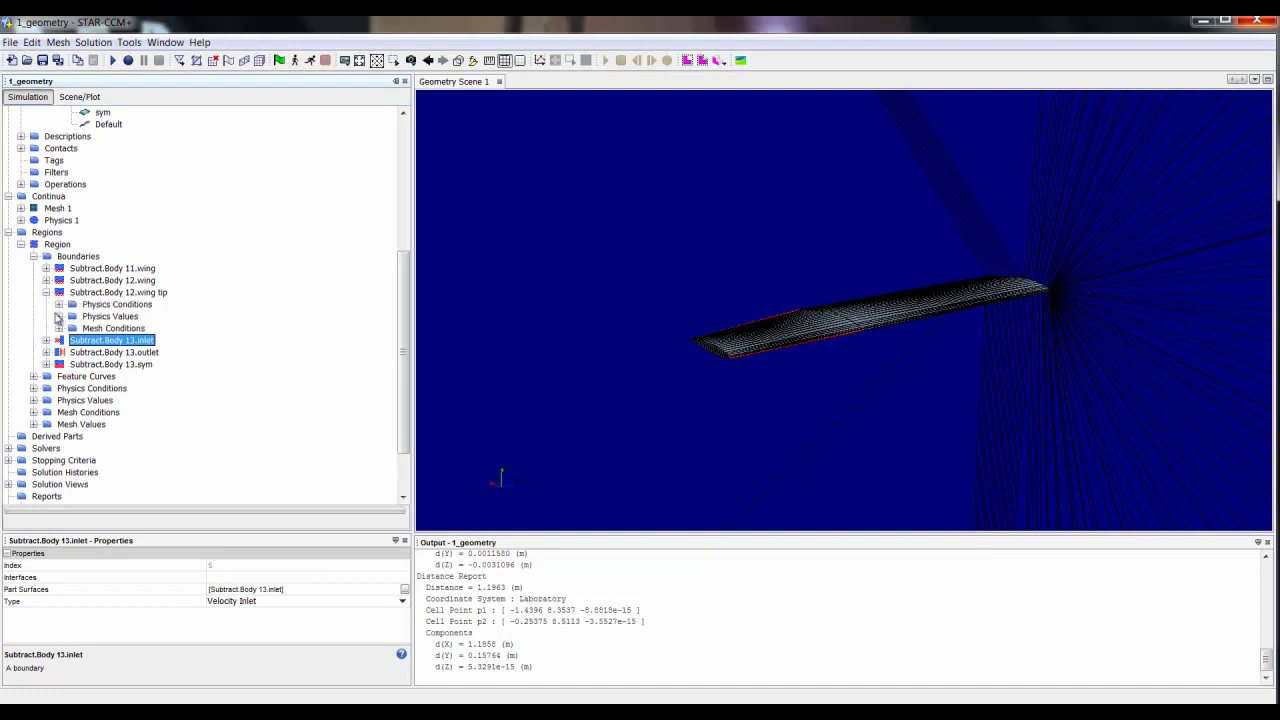
left_click(59, 328)
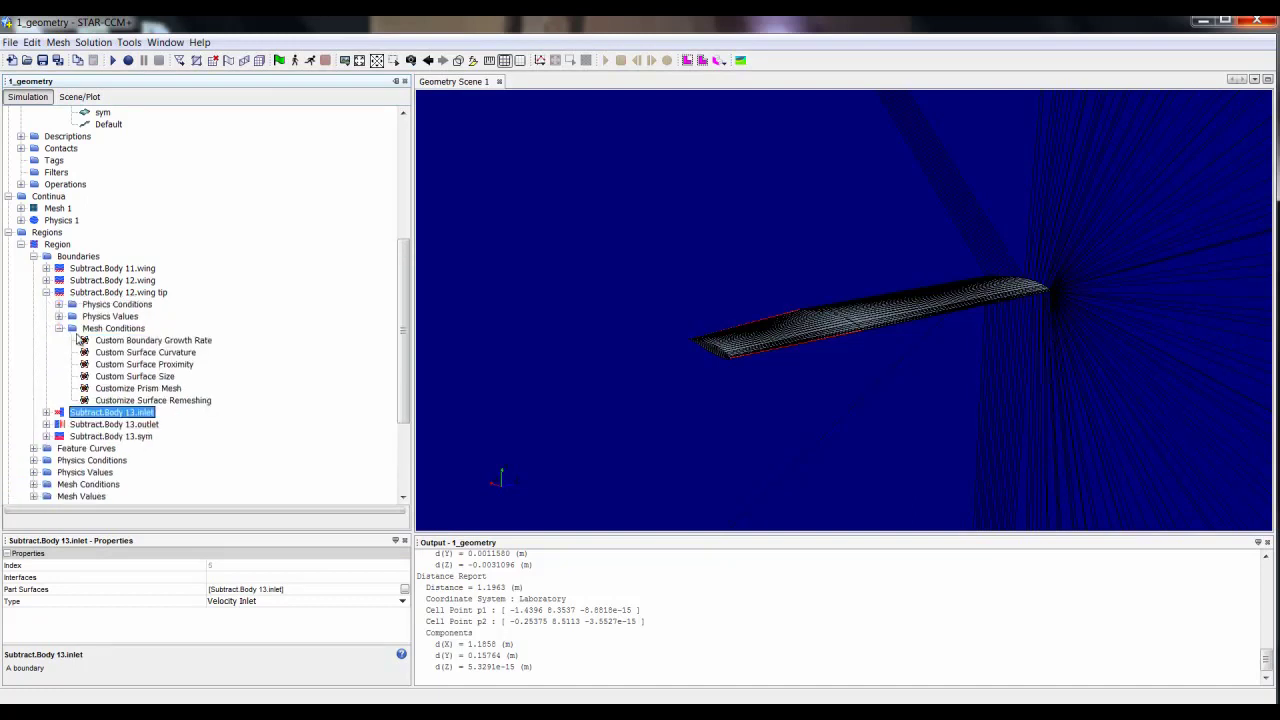
left_click(112, 378)
left_click(214, 566)
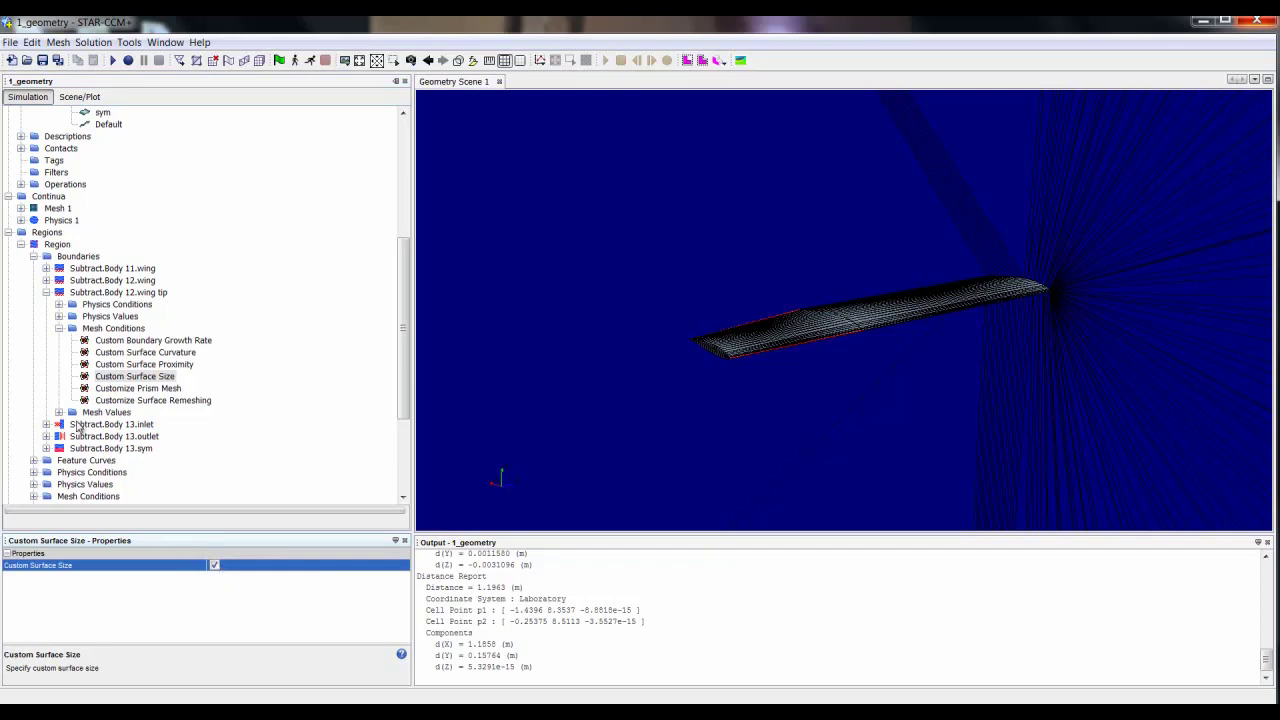
Set the wing tip boundary's relative minimum and relative target surface sizes to 12.5 percent of base.
left_click(59, 412)
left_click(71, 424)
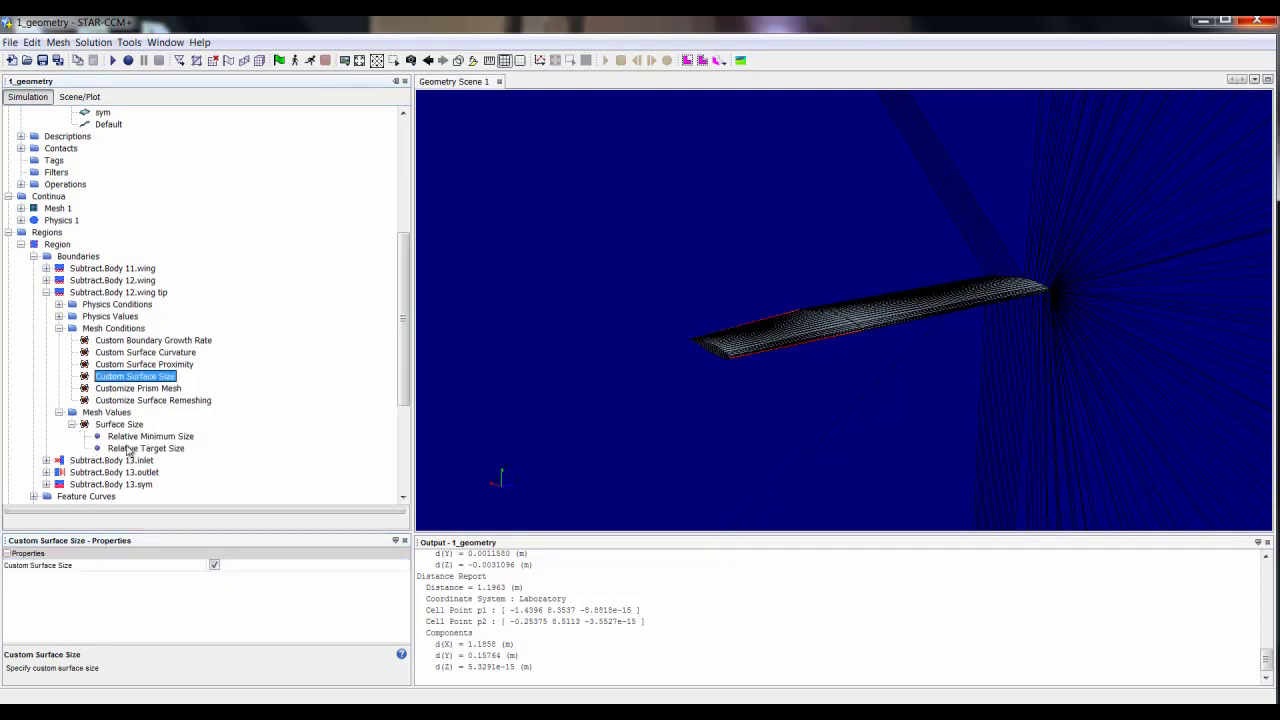
left_click(140, 448)
left_click(145, 436, "ctrl")
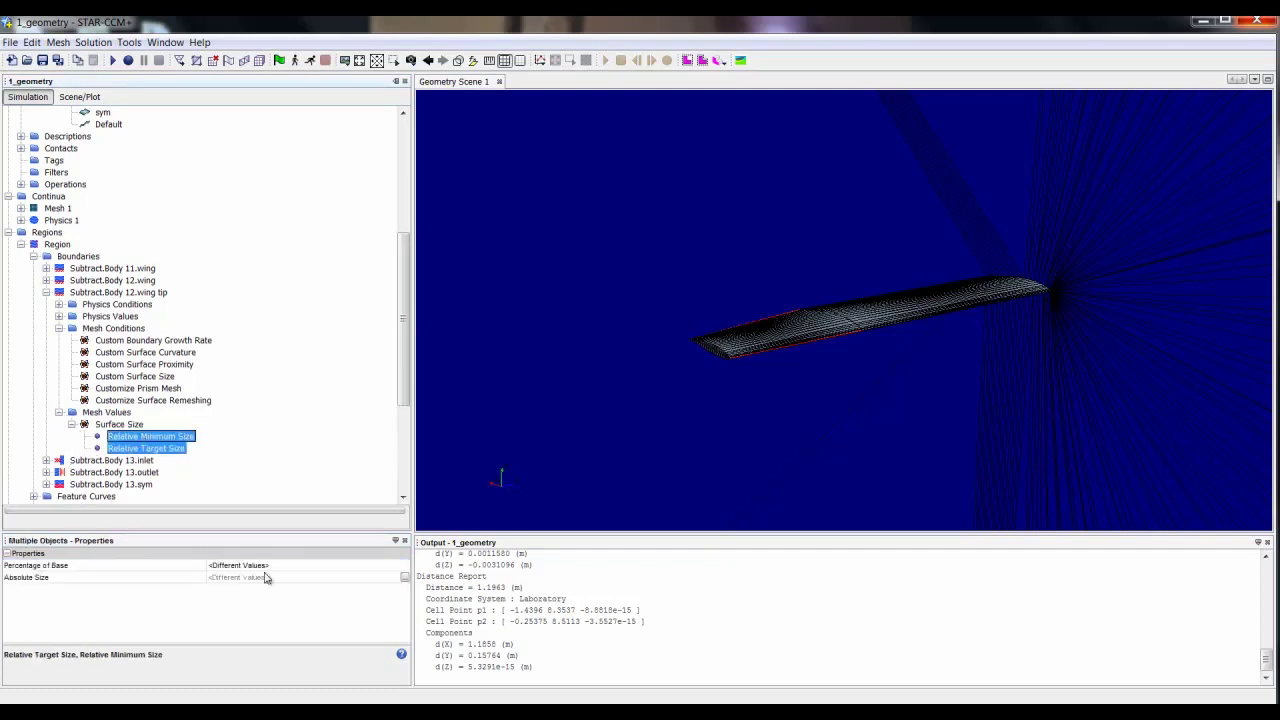
left_click(296, 565)
type("12.5")
key("Return")
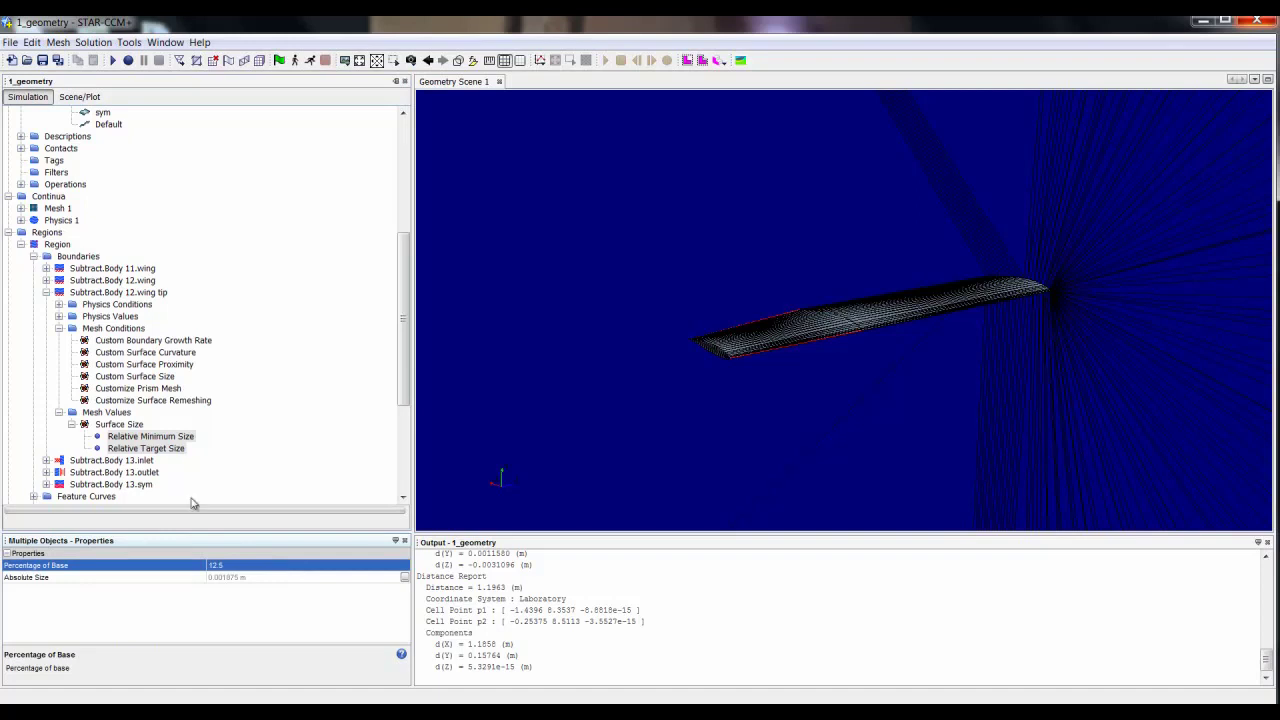
Enable a custom surface size for the region's Body 11 LE feature curve.
left_click(97, 496)
left_click(33, 496)
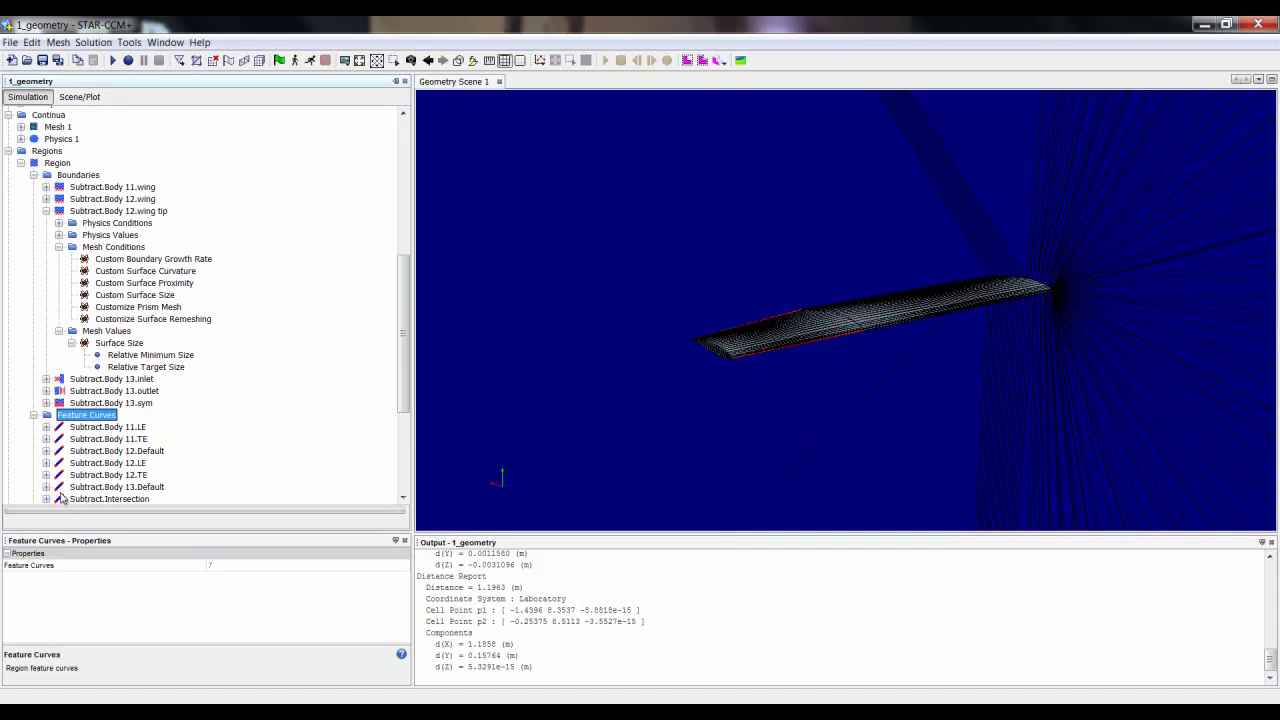
left_click(128, 429)
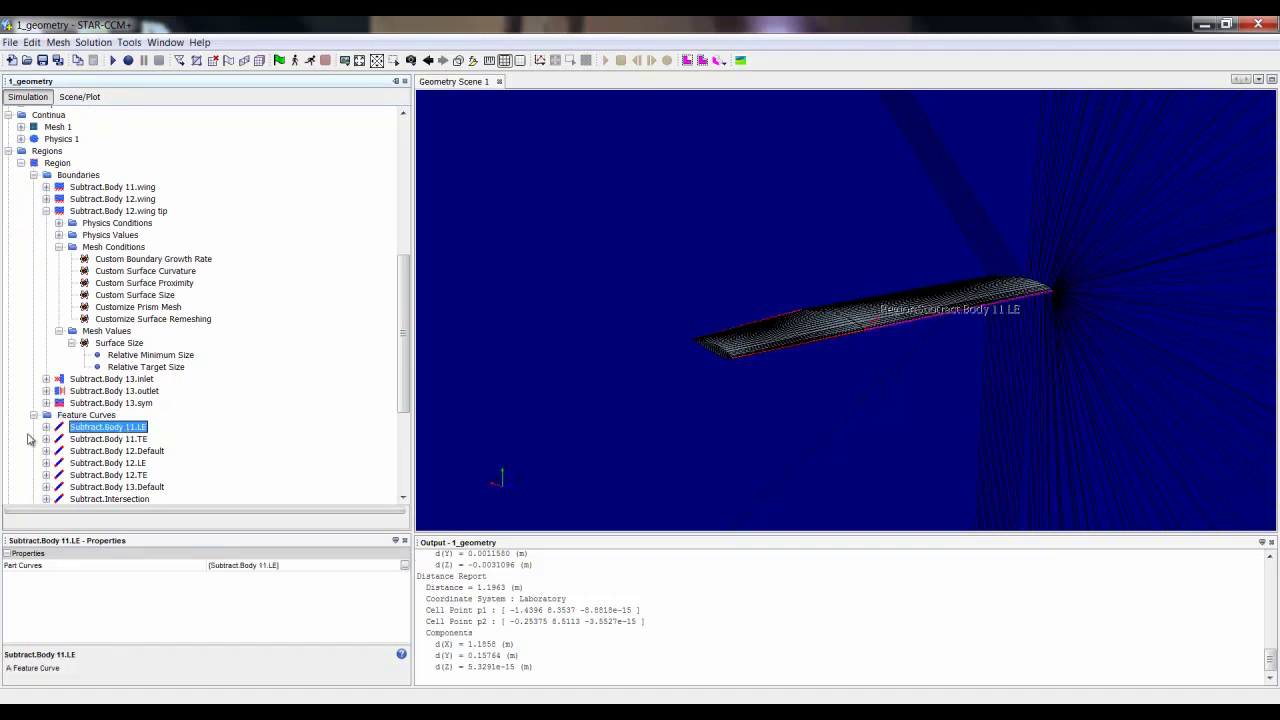
left_click(46, 427)
left_click(59, 439)
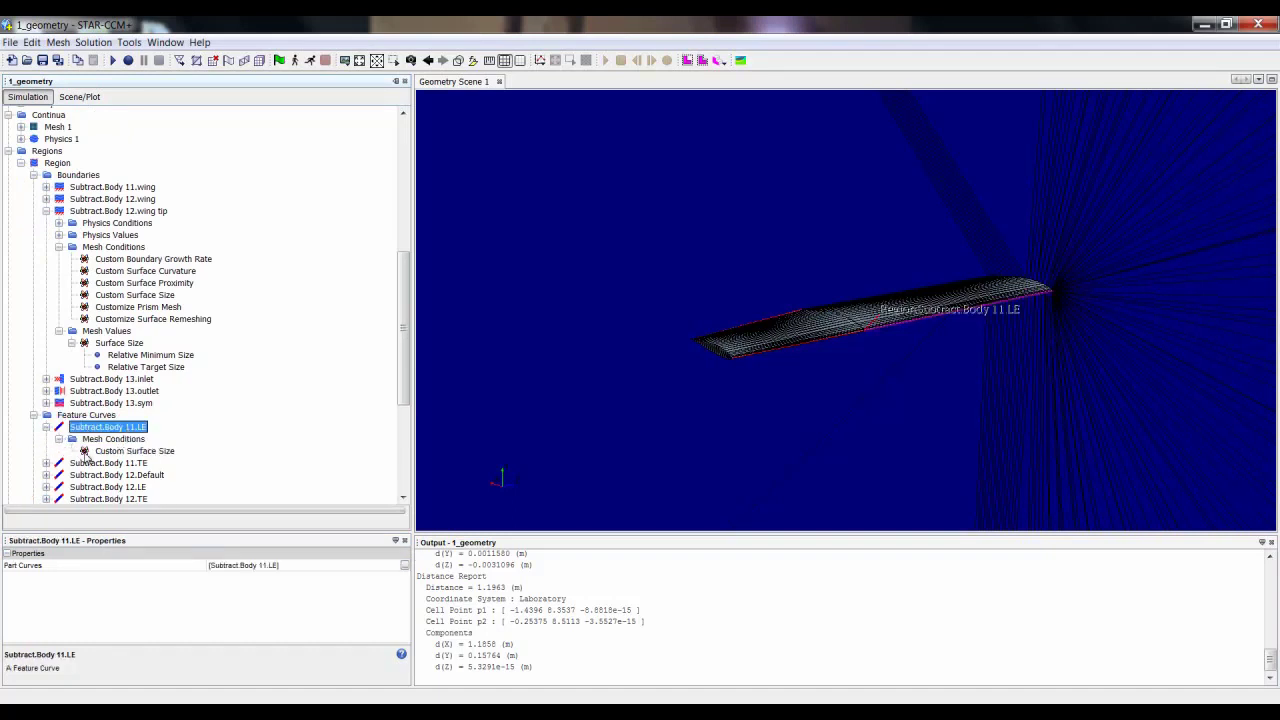
left_click(106, 452)
left_click(212, 568)
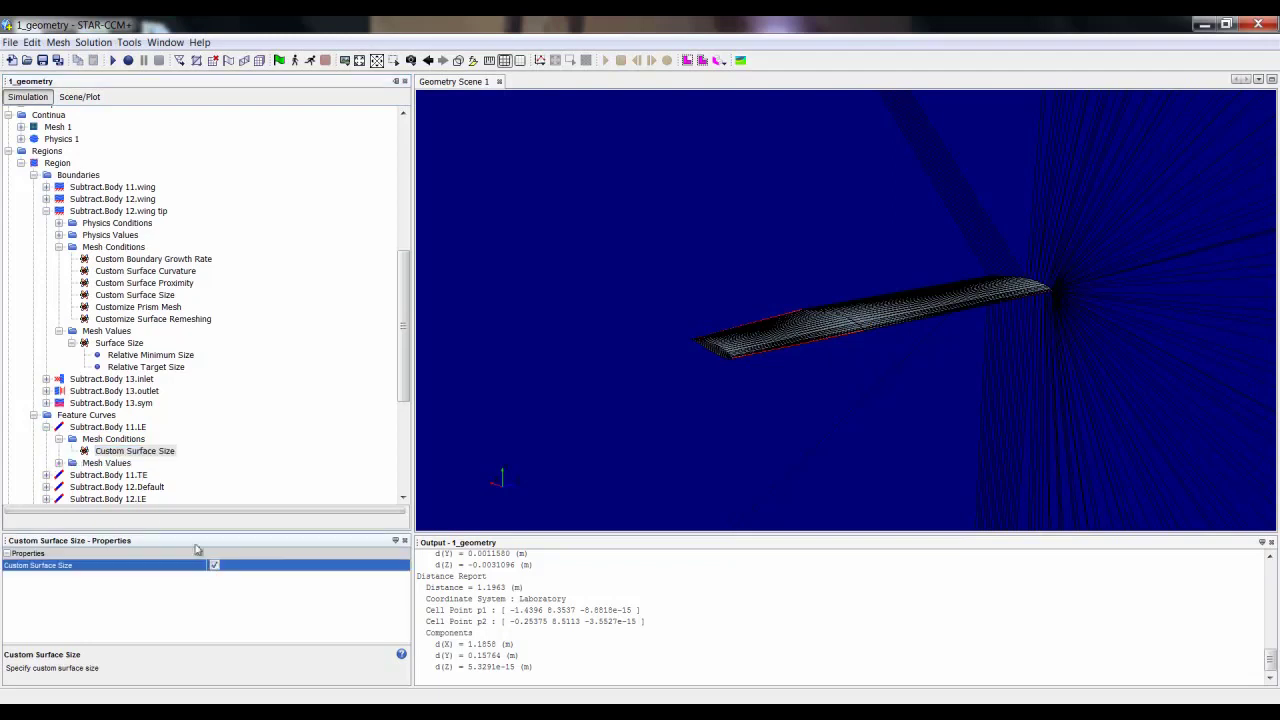
Set the Body 11 LE curve's relative minimum and relative target sizes to 12.5 percent of base.
left_click(59, 463)
left_click(71, 475)
left_click(150, 487)
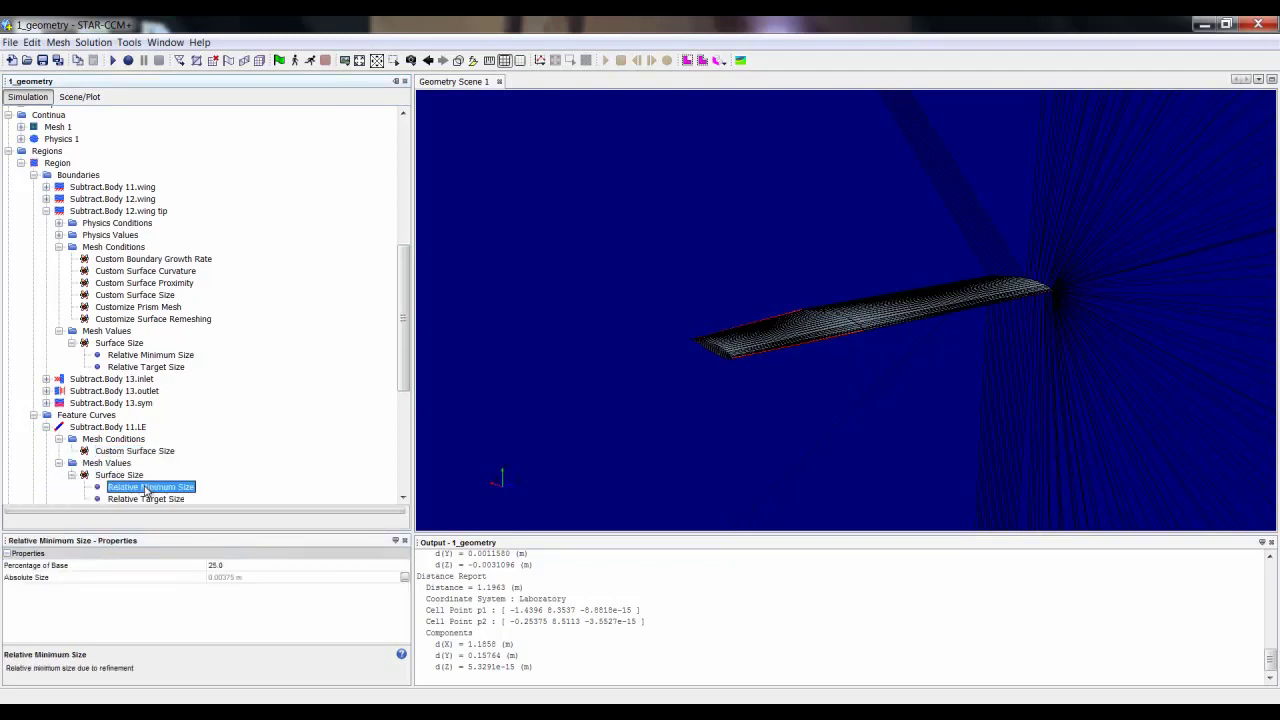
left_click(150, 499, "ctrl")
left_click(278, 567)
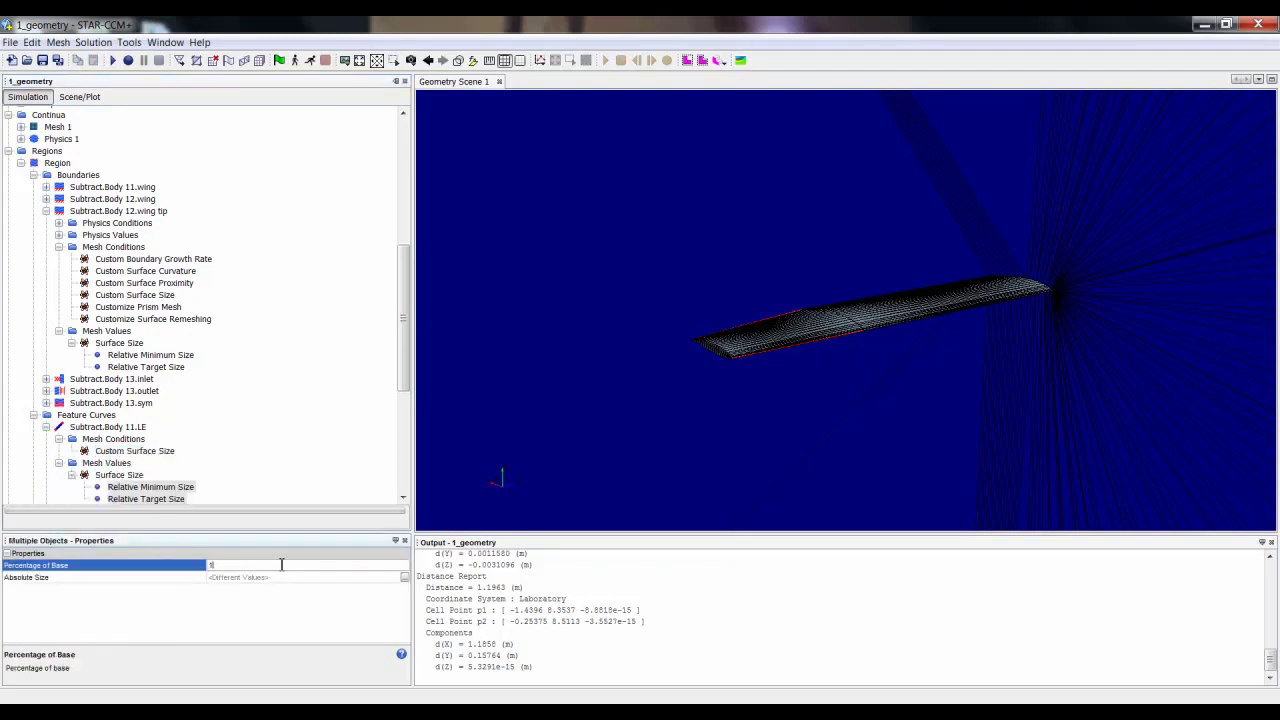
type("12.5")
key("Return")
Enable a custom surface size for the Body 11 TE feature curve.
scroll(88, 420, "down", 4)
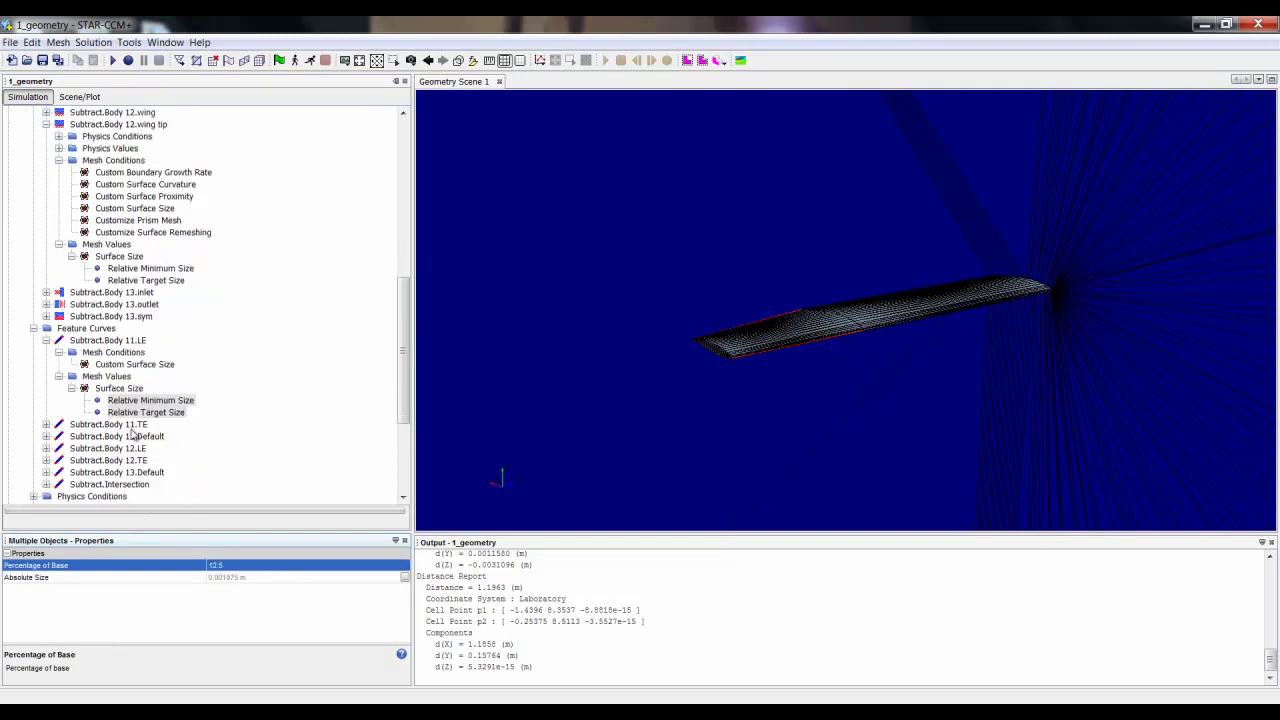
left_click(46, 365)
left_click(59, 377)
left_click(120, 389)
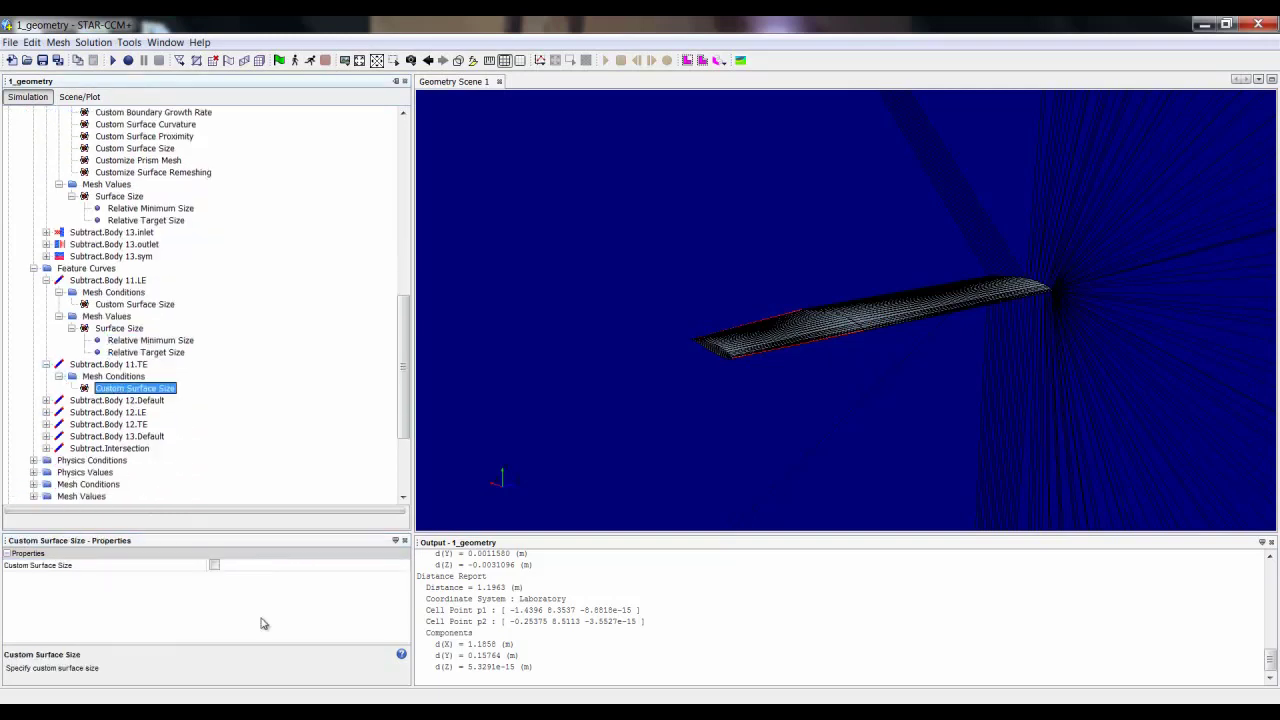
left_click(214, 566)
Set the Body 11 TE curve's relative minimum and relative target sizes to 12.5 percent of base.
left_click(59, 401)
left_click(71, 413)
left_click(135, 425)
left_click(142, 437, "ctrl")
left_click(277, 565)
type("12.5")
key("Return")
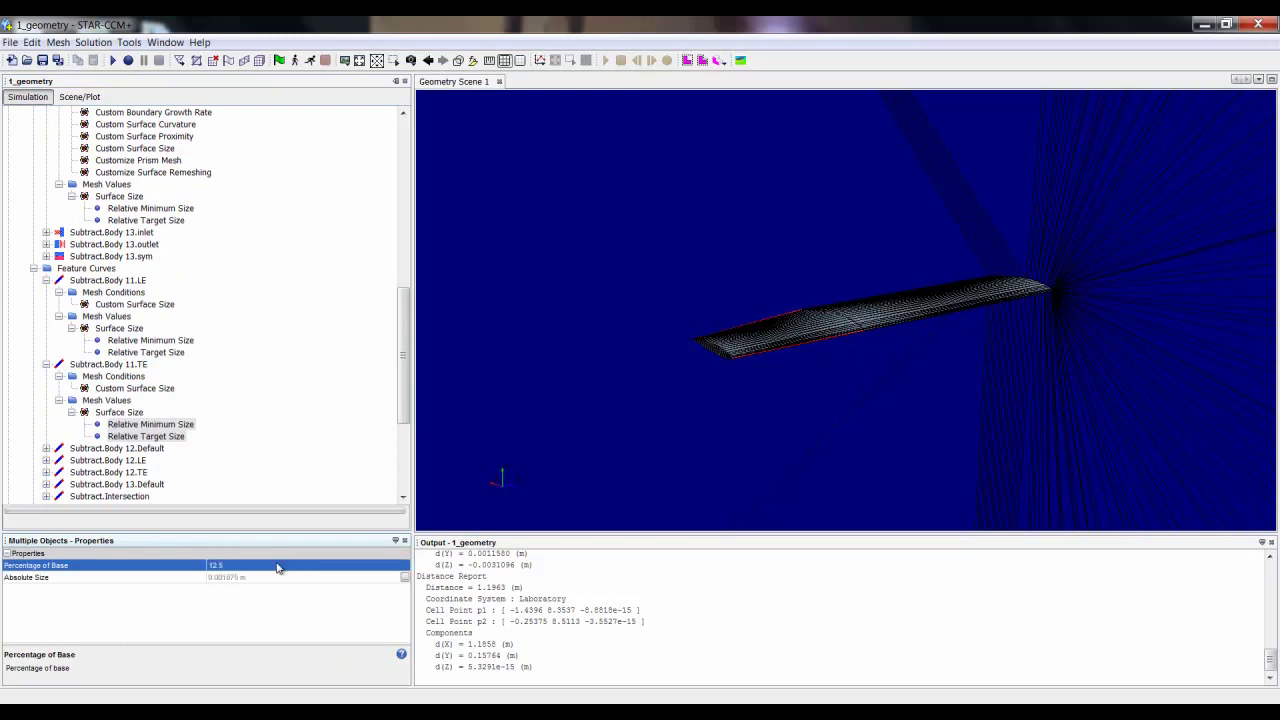
Enable a custom surface size for the Body 12 LE feature curve.
left_click(46, 461)
left_click(59, 473)
left_click(122, 485)
left_click(214, 566)
Set the Body 12 LE curve's relative minimum and relative target sizes to 12.5 percent of base.
left_click(59, 497)
left_click(71, 497)
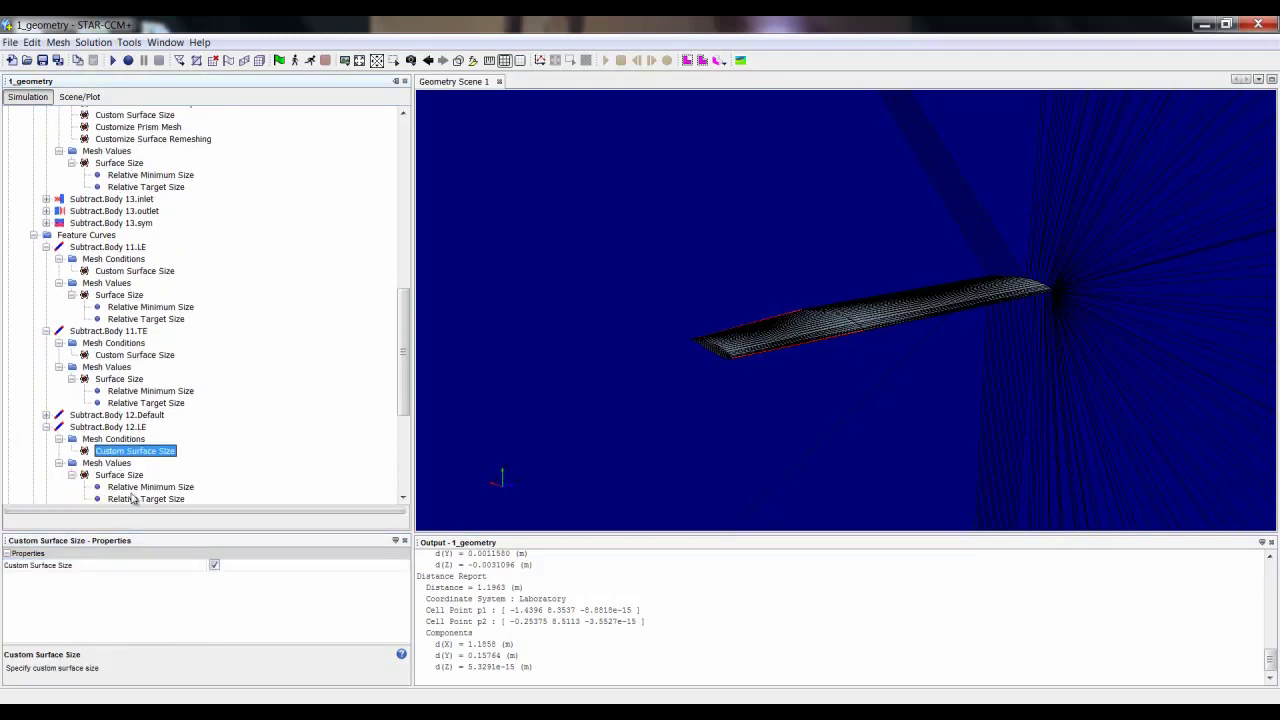
left_click(135, 485)
left_click(138, 497, "ctrl")
left_click(275, 567)
type("12.5")
key("Return")
Enable a custom surface size for the Body 12 TE feature curve.
scroll(140, 450, "down", 3)
left_click(46, 401)
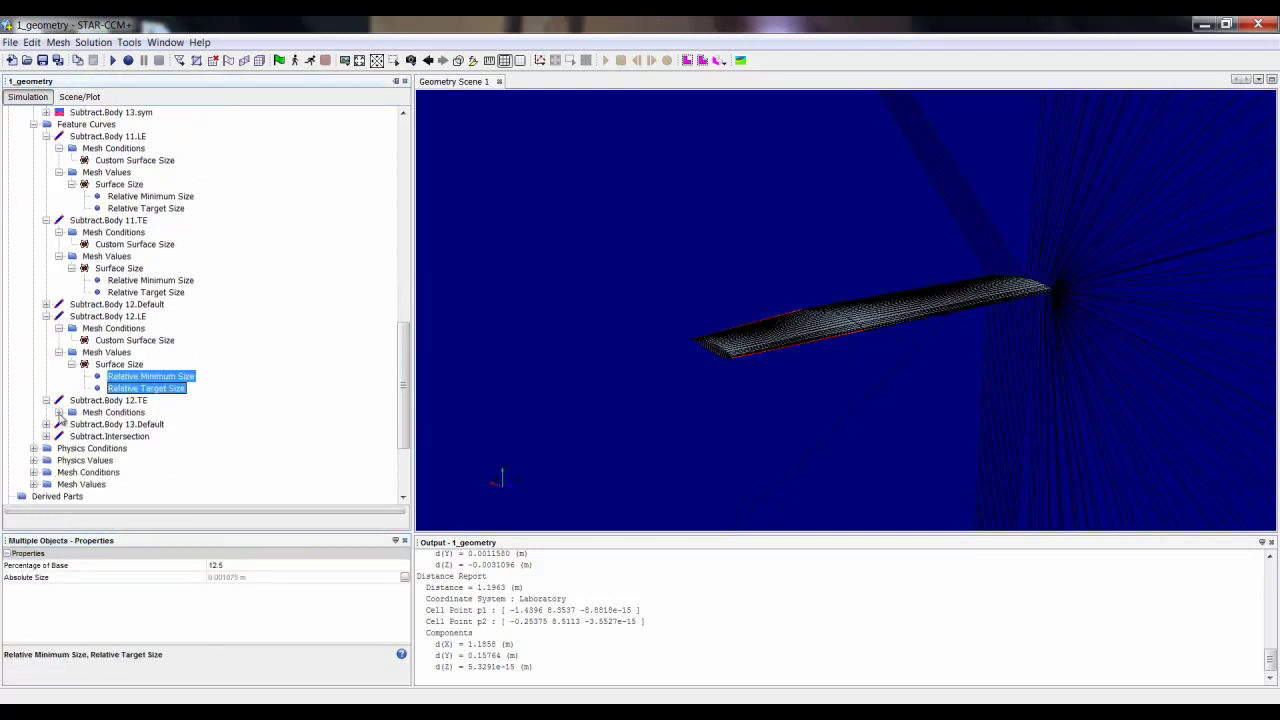
left_click(59, 413)
left_click(122, 425)
left_click(214, 566)
Set the Body 12 TE curve's relative minimum and relative target sizes to 12.5 percent of base.
left_click(59, 437)
left_click(71, 449)
left_click(150, 461)
left_click(146, 473, "ctrl")
left_click(277, 566)
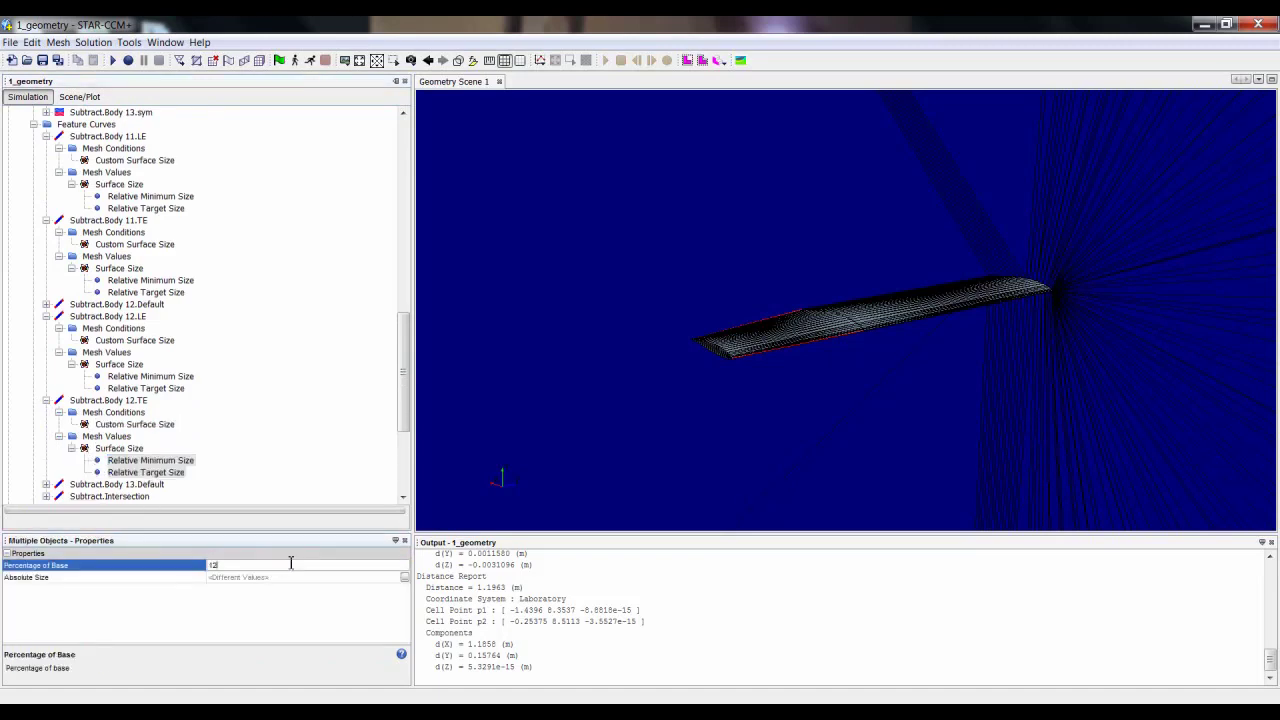
type("12.5")
key("Return")
Add a new trimmer wake refinement set to the region's mesh values.
left_click_drag(404, 408, 337, 303)
left_click(34, 283)
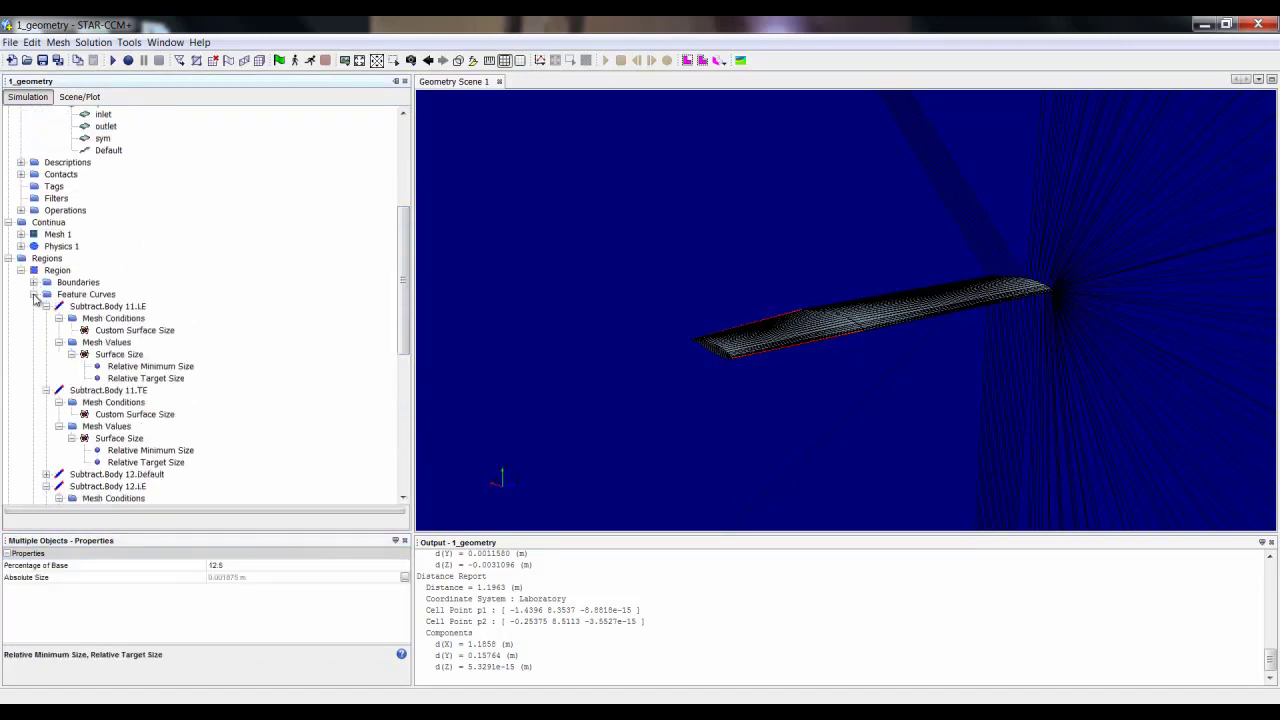
left_click(34, 295)
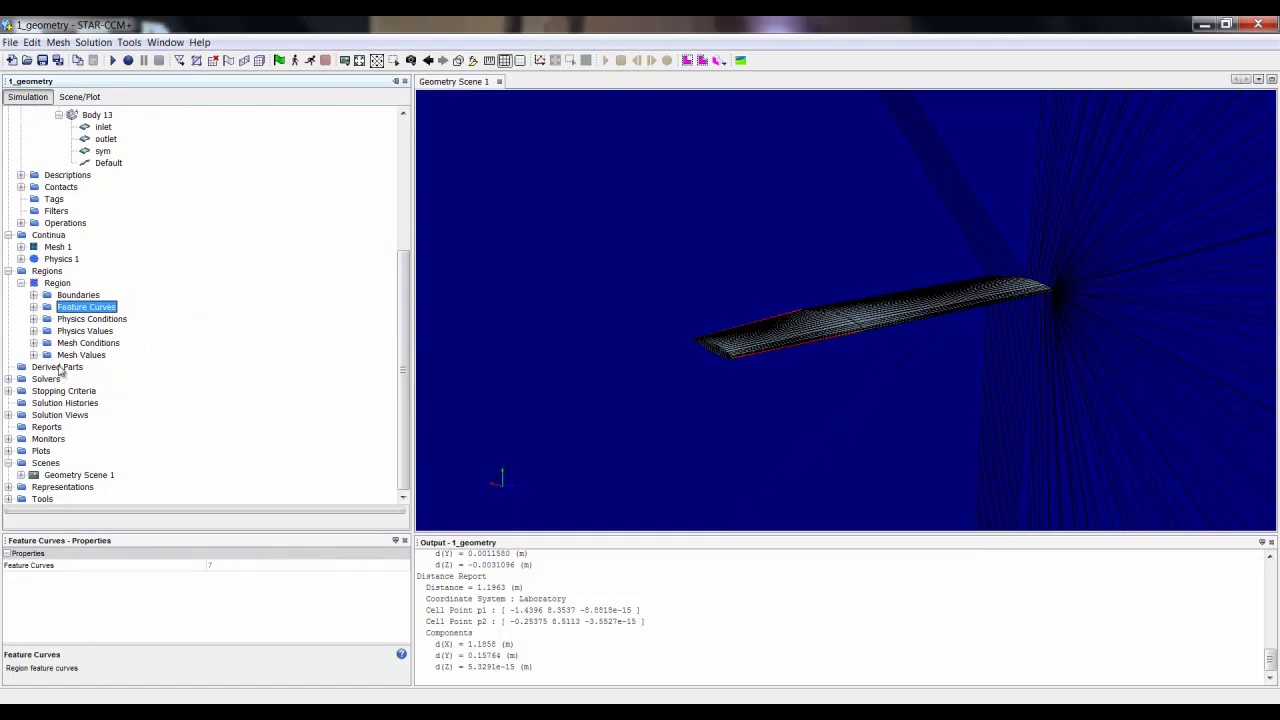
left_click(34, 355)
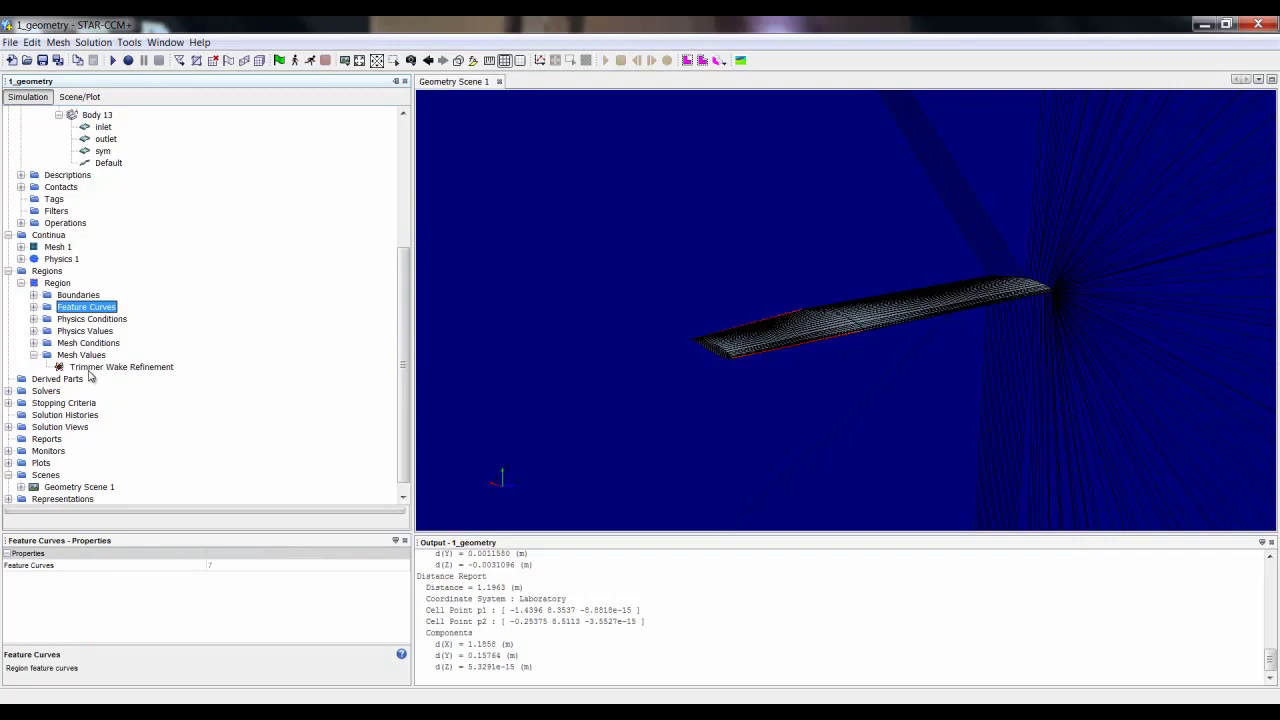
right_click(90, 368)
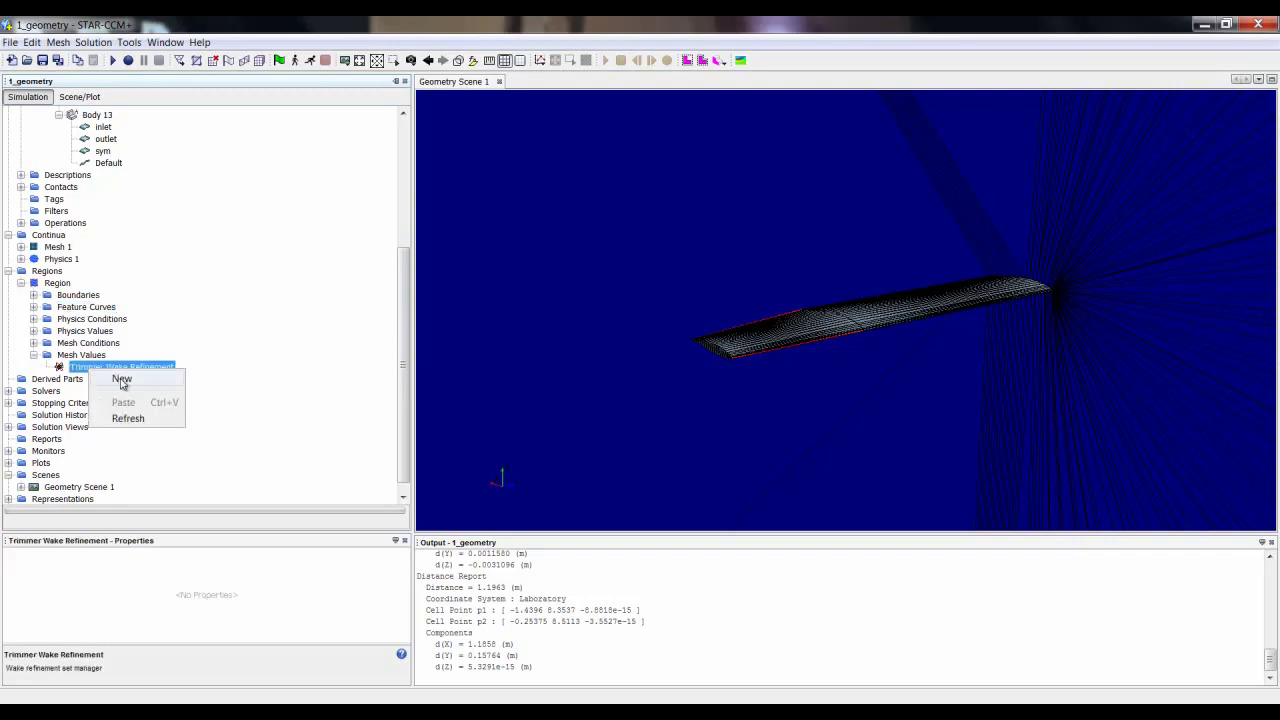
left_click(122, 380)
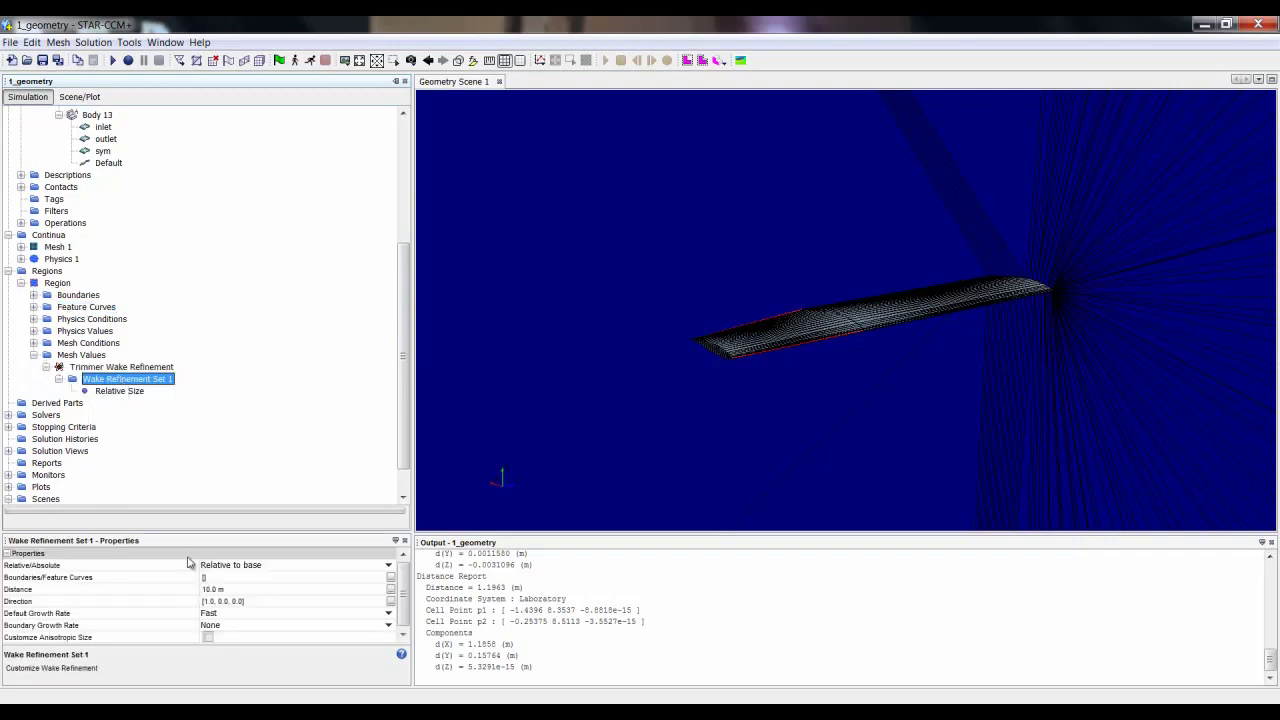
Assign the Body 11 TE and Body 12 TE feature curves to Wake Refinement Set 1.
left_click(236, 580)
left_click(483, 285)
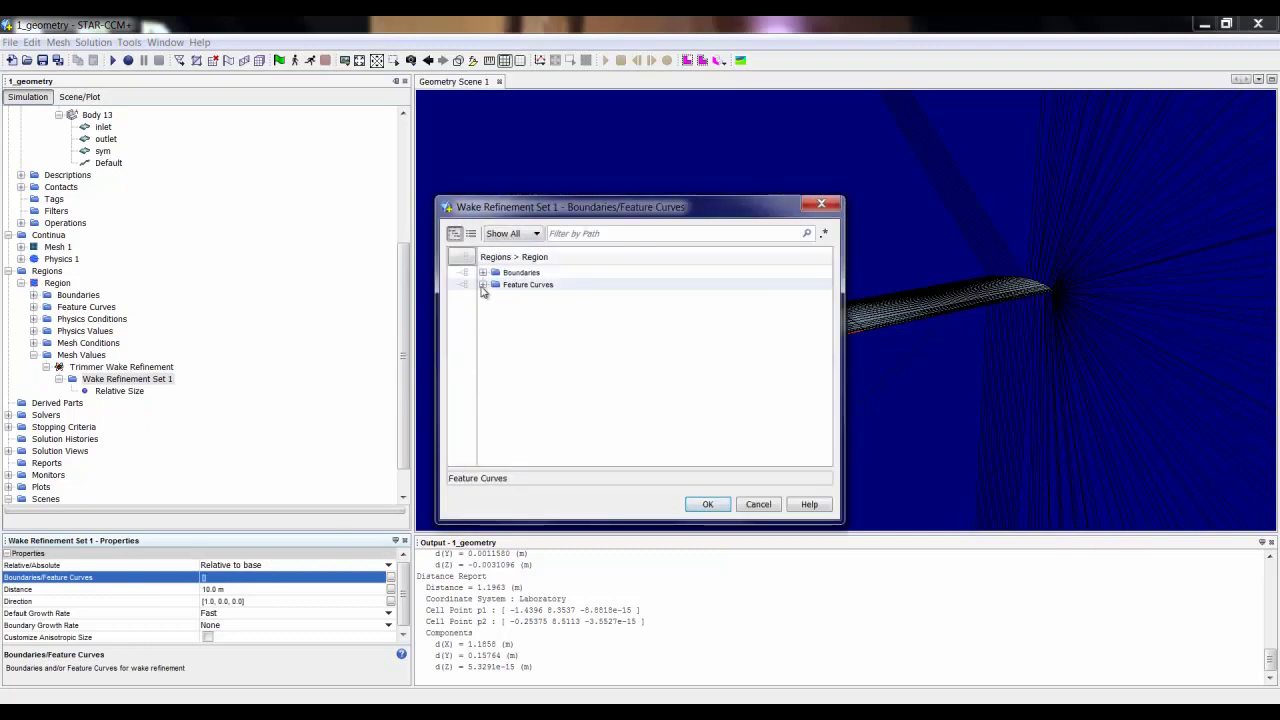
left_click(462, 308)
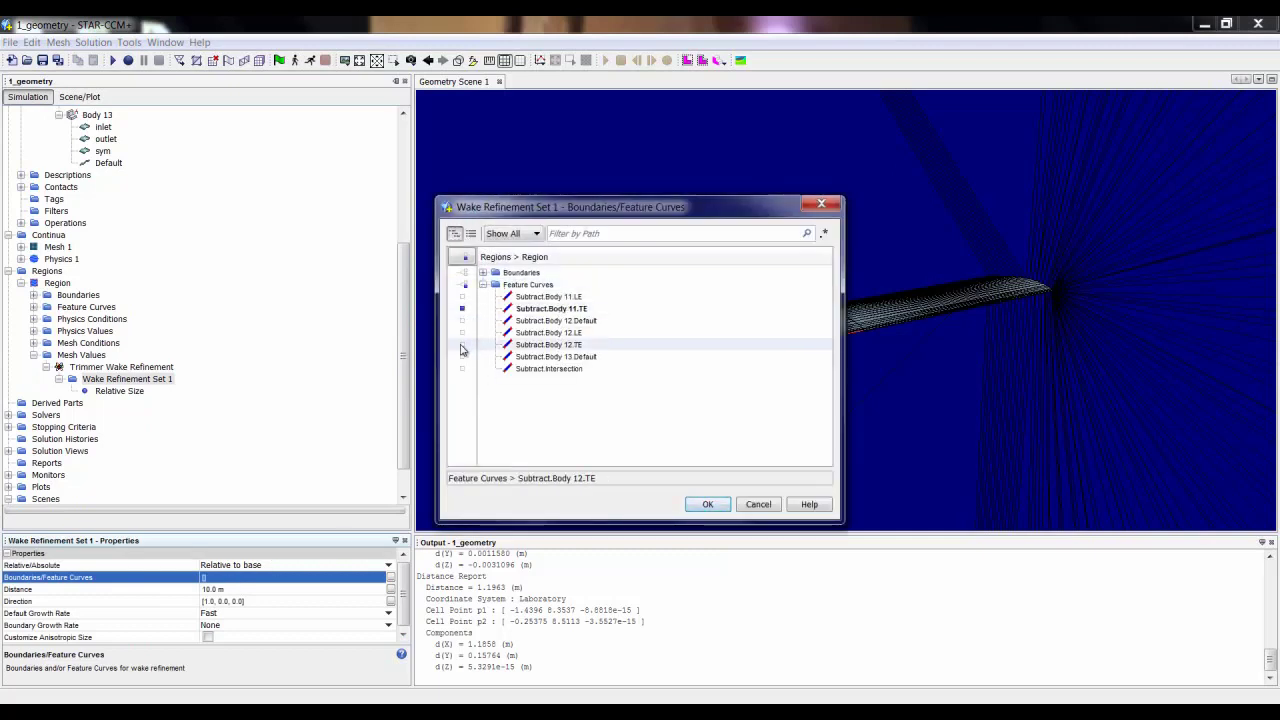
left_click(462, 345)
left_click(707, 504)
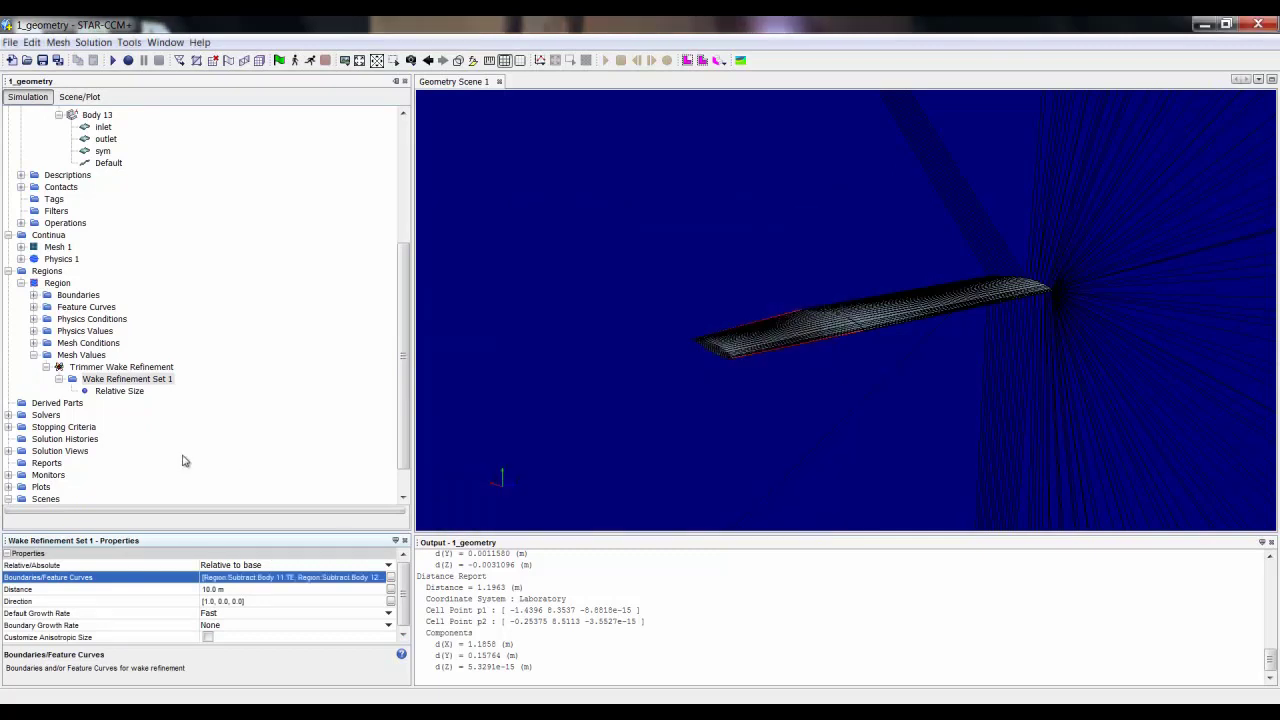
Set the wake refinement distance to 0.5 m.
left_click(240, 591)
type("0.5")
key("Return")
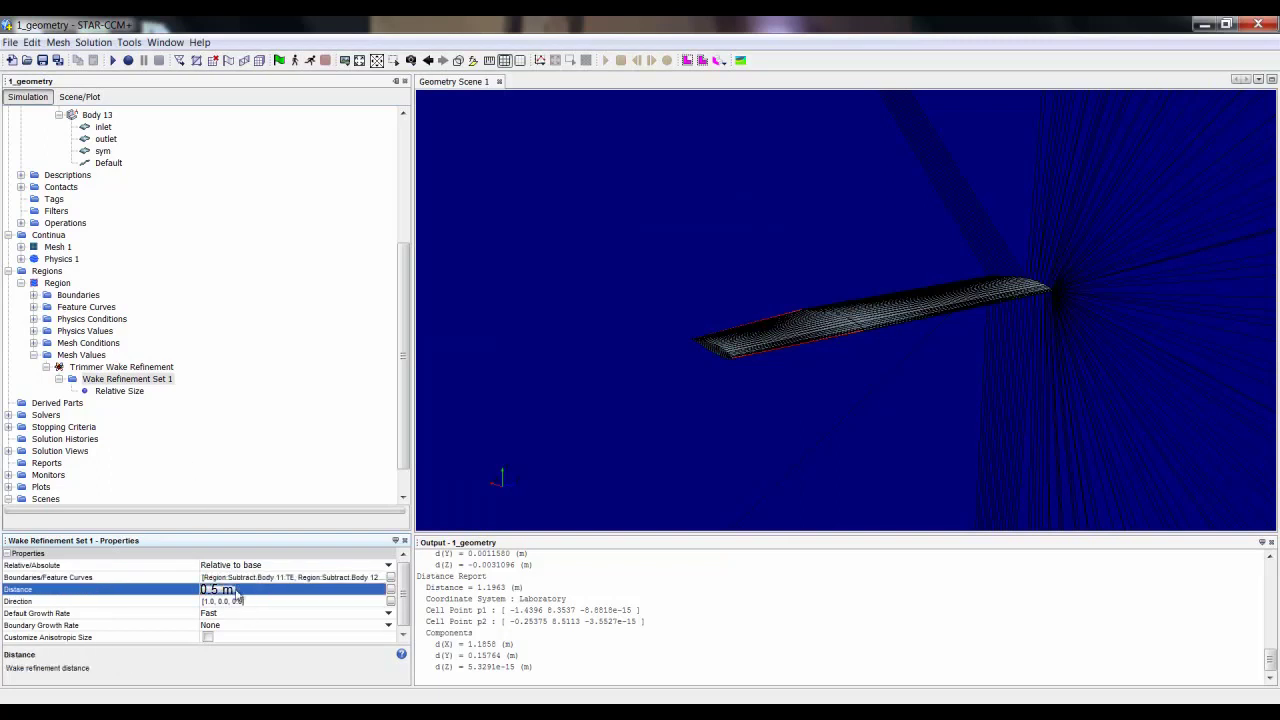
Enable anisotropic sizing for the wake refinement set, with custom X and Y sizes.
left_click(207, 637)
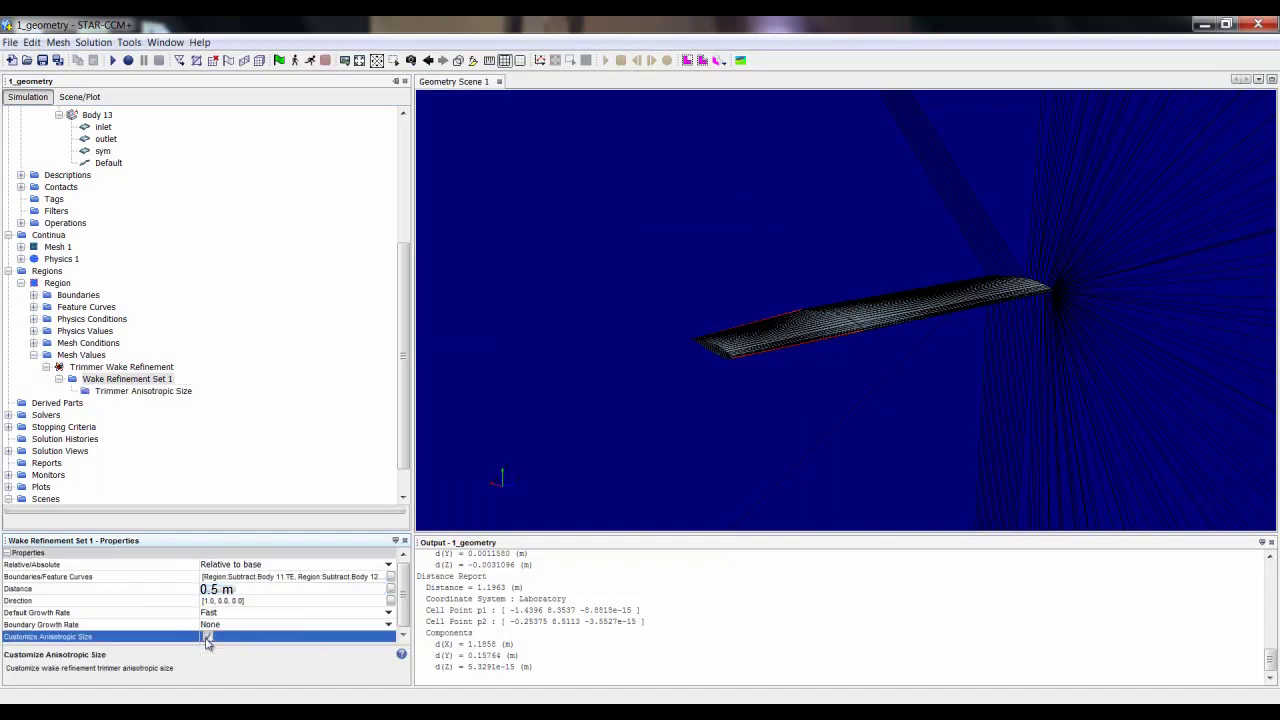
left_click(123, 393)
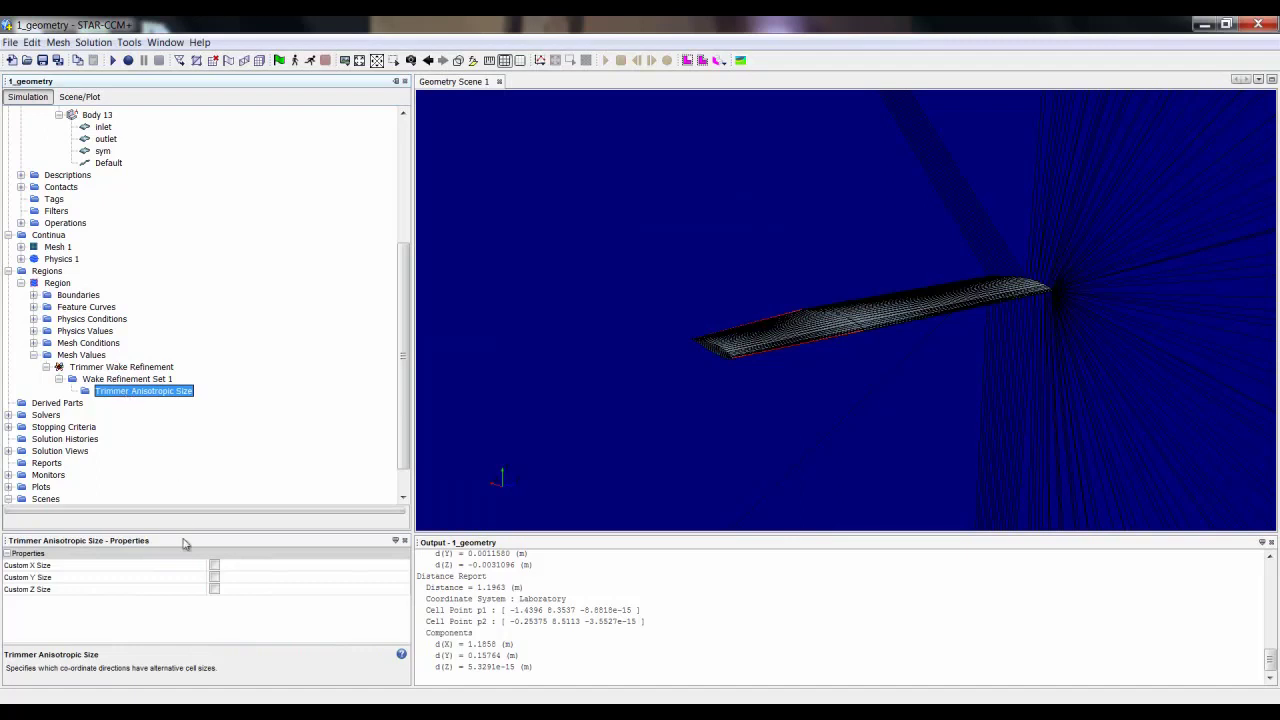
left_click(214, 565)
left_click(214, 578)
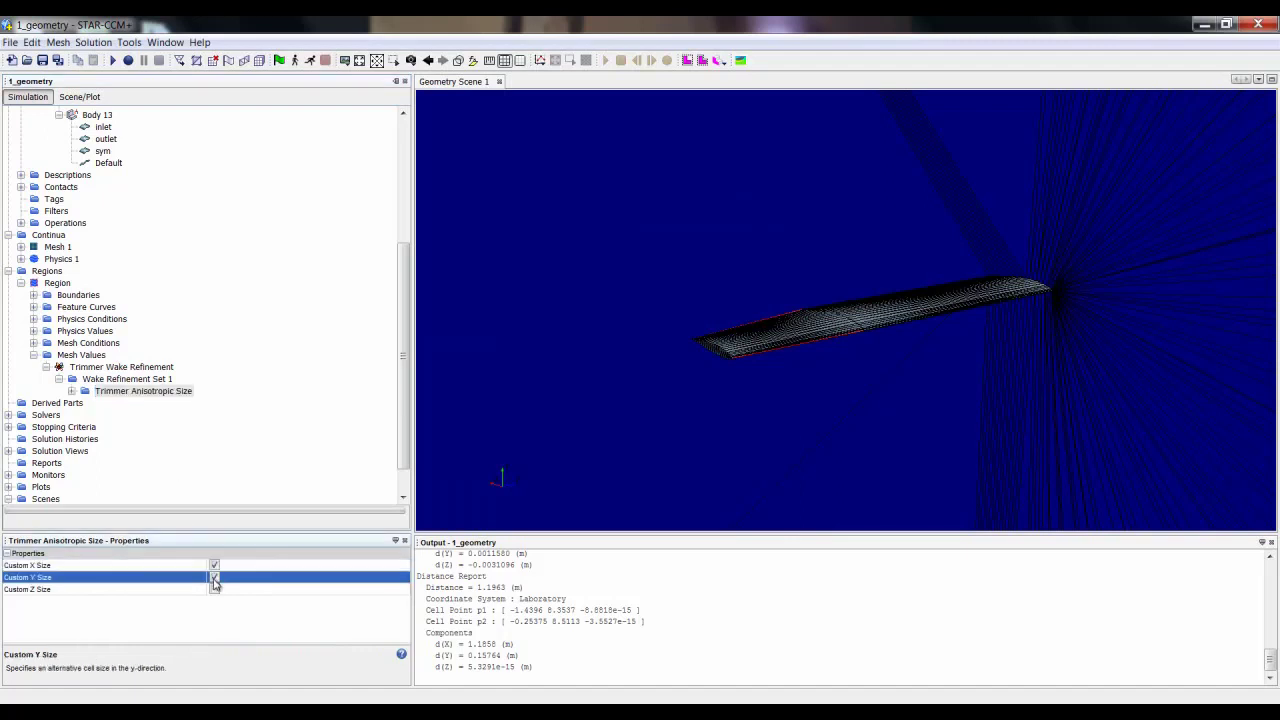
Set the wake refinement's relative X size to 50 percent of base.
left_click(71, 391)
left_click(136, 403)
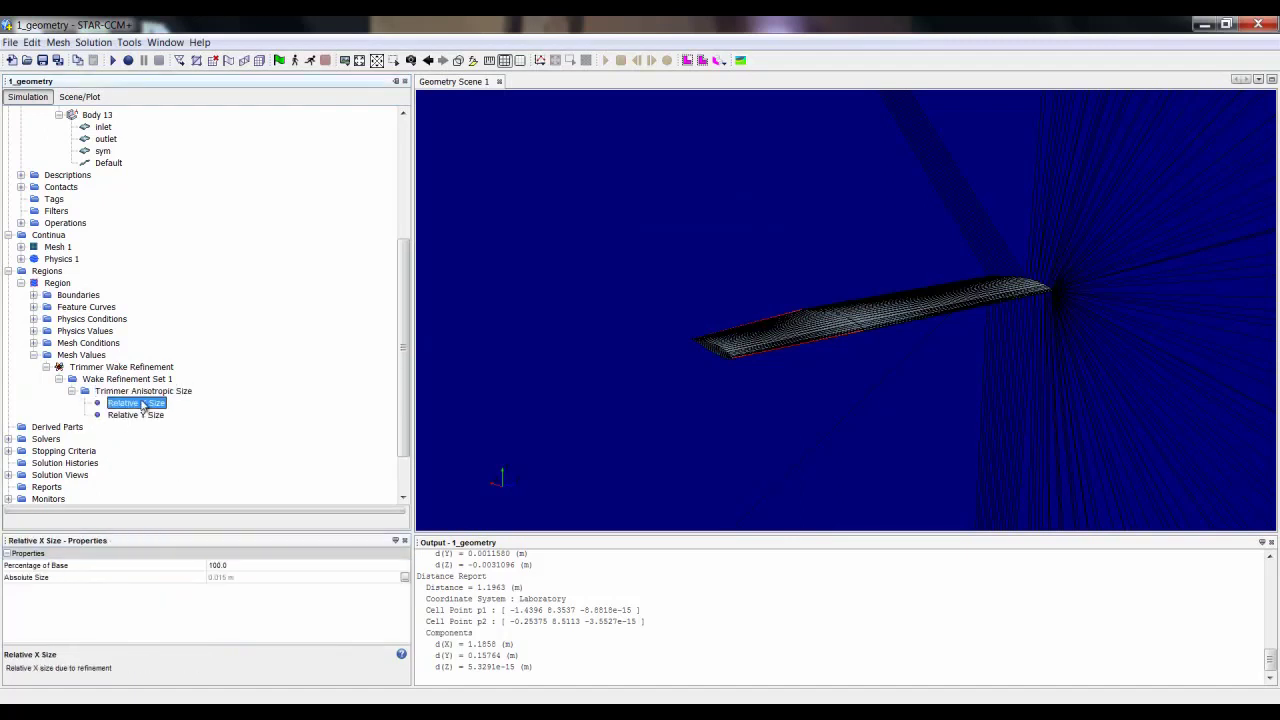
left_click(243, 565)
left_click(243, 565)
type("50")
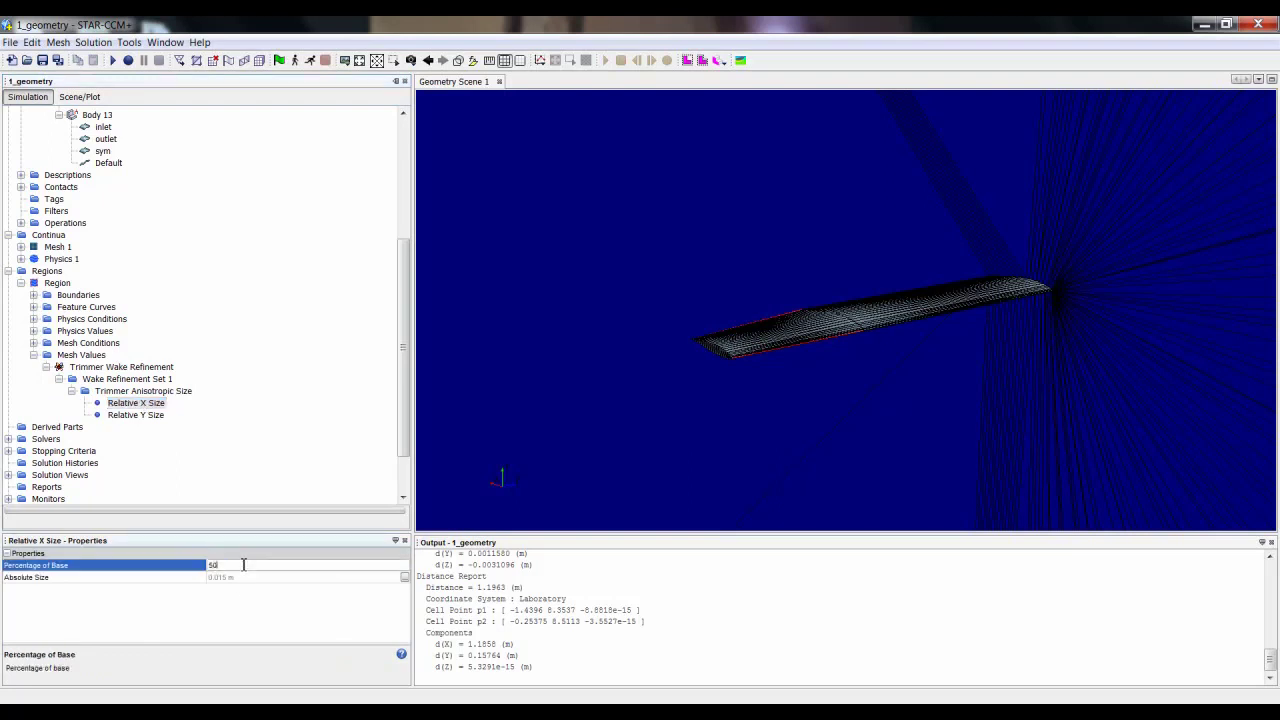
key("Return")
Set the wake refinement's relative Y size to 12.5 percent of base.
left_click(140, 414)
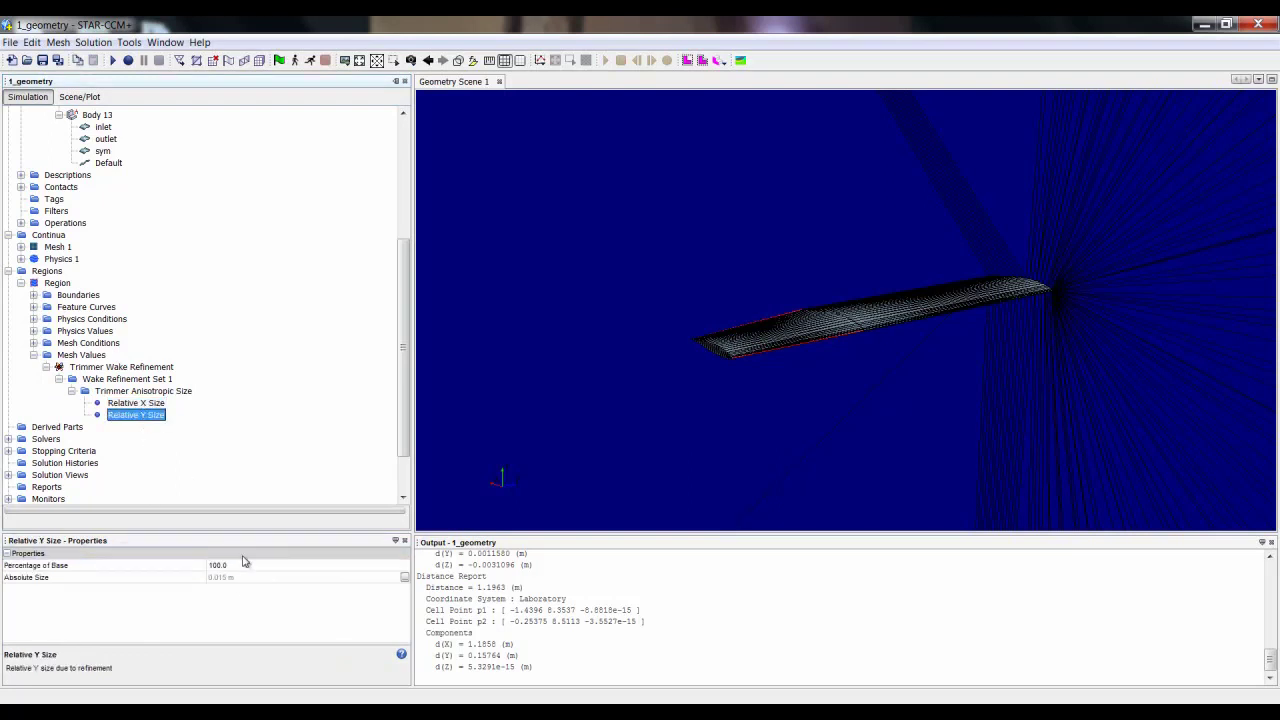
double_click(243, 565)
type("5")
key("Return")
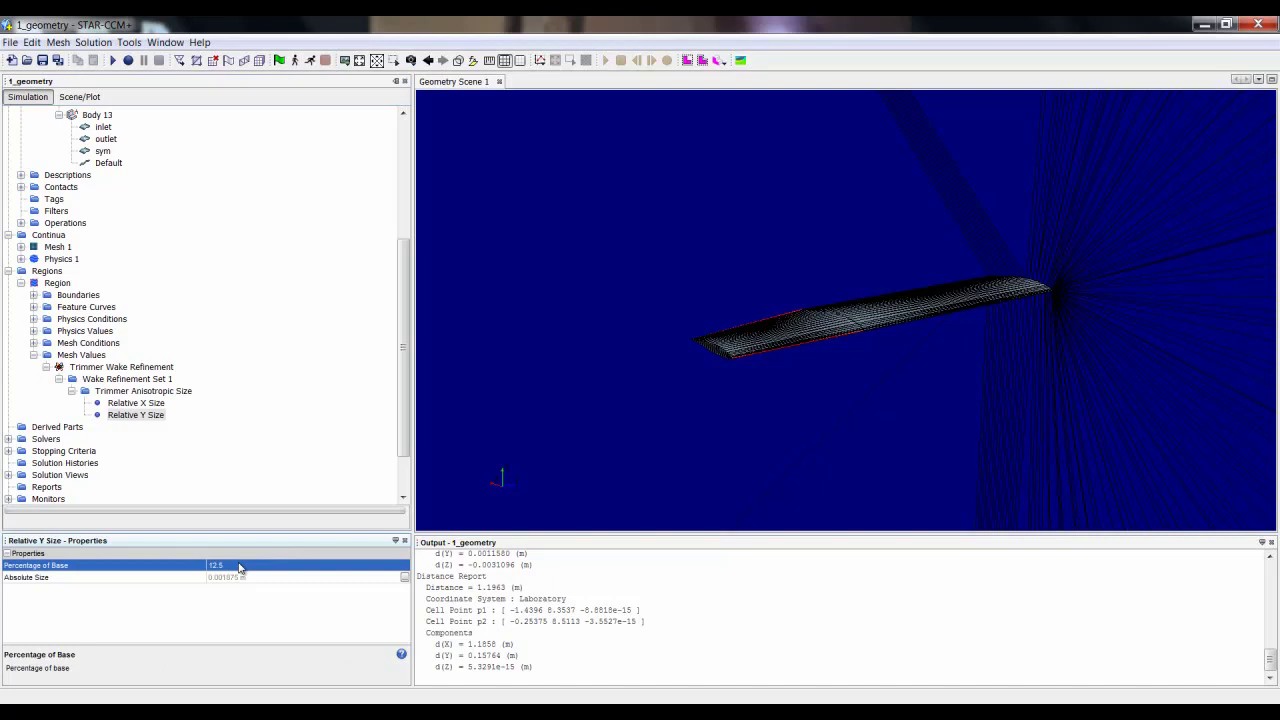
Edit the Body 13 inlet, outlet and sym boundaries together and enable a custom surface size for them.
left_click(33, 295)
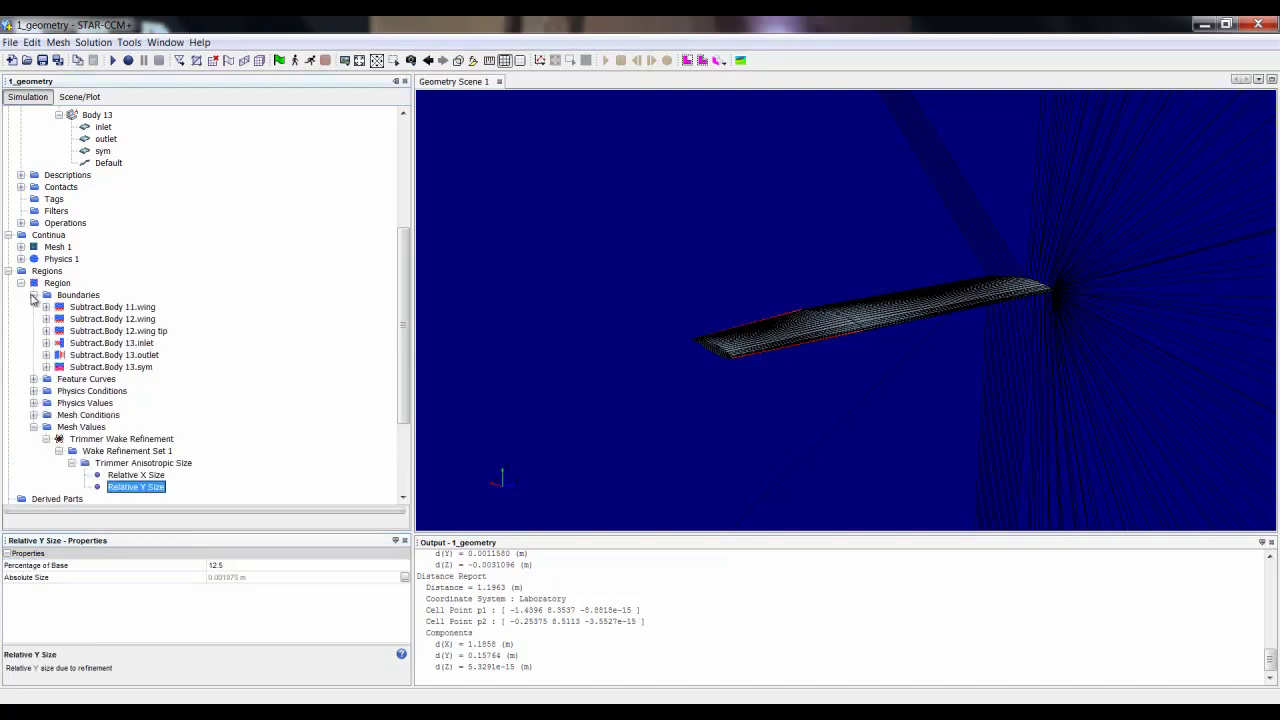
left_click(135, 357)
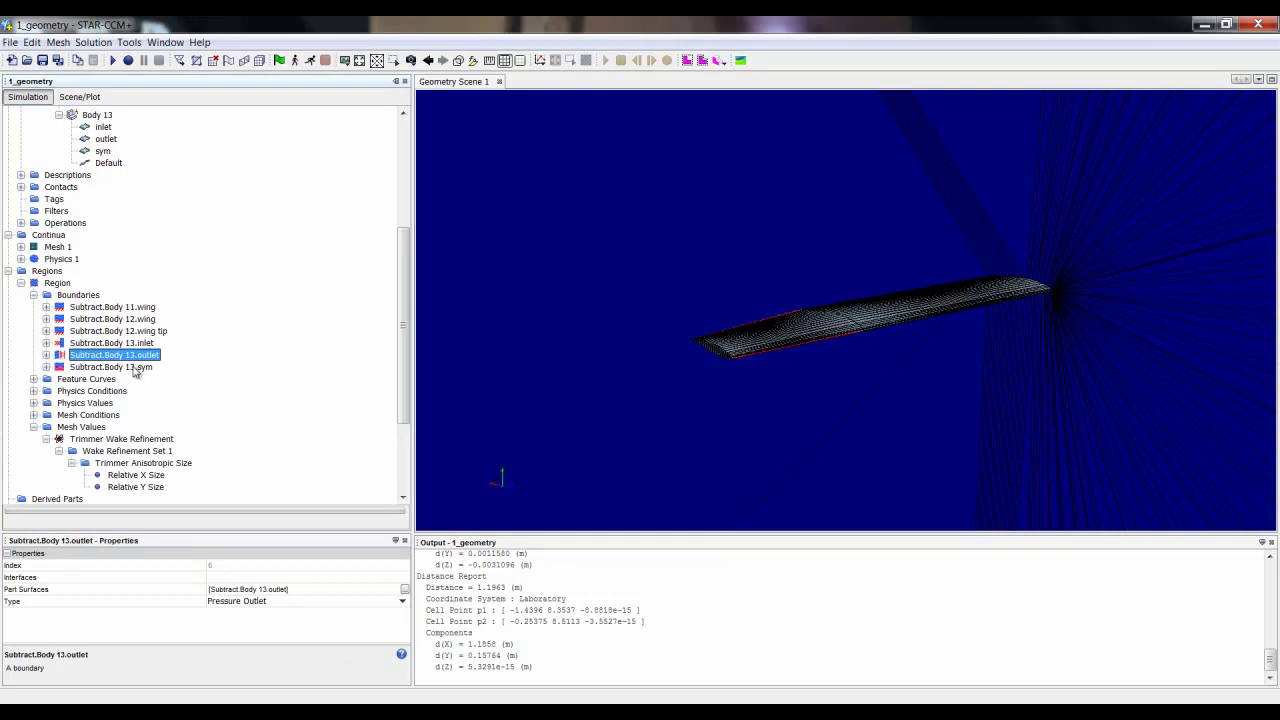
left_click(135, 367, "ctrl")
left_click(137, 343, "ctrl")
right_click(135, 343)
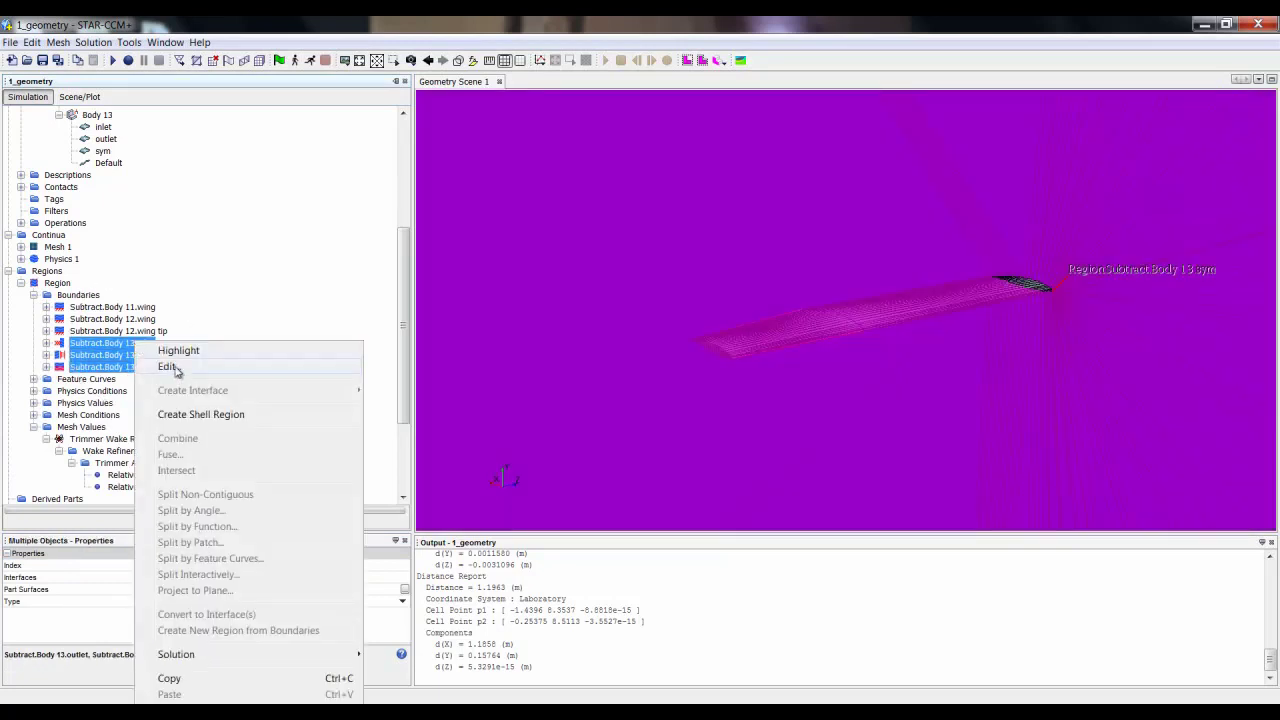
left_click(168, 367)
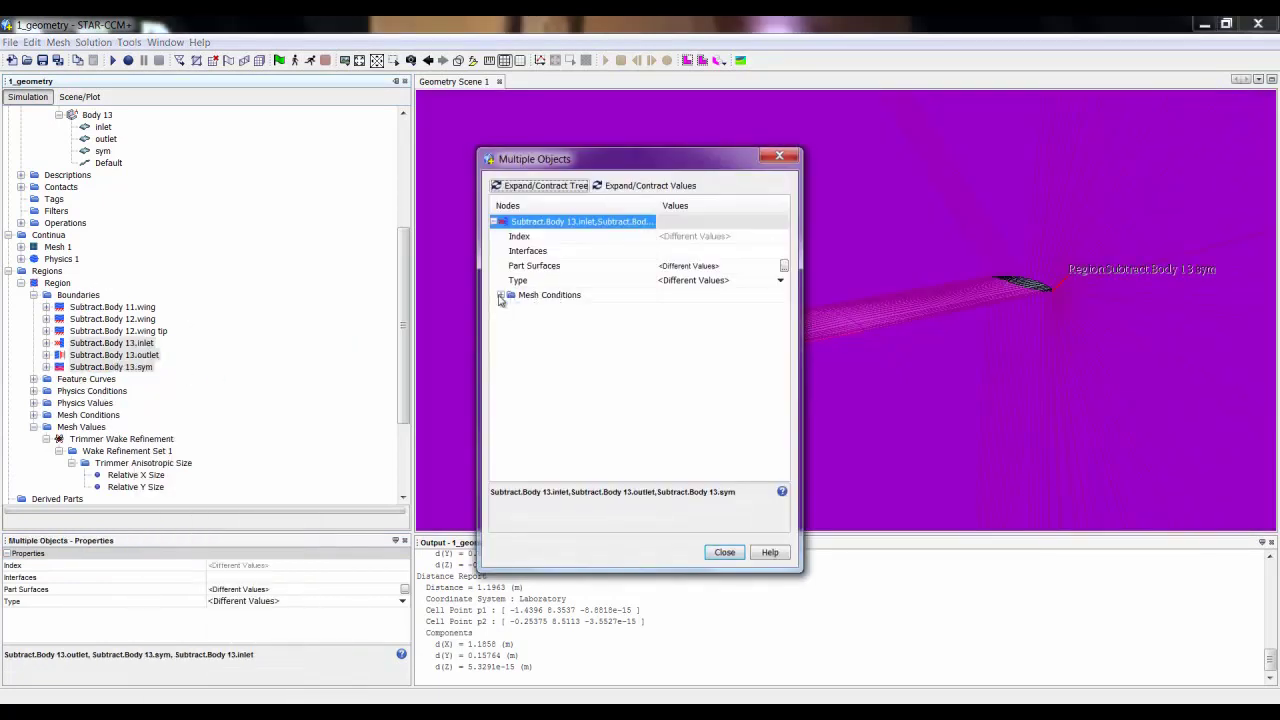
left_click(500, 296)
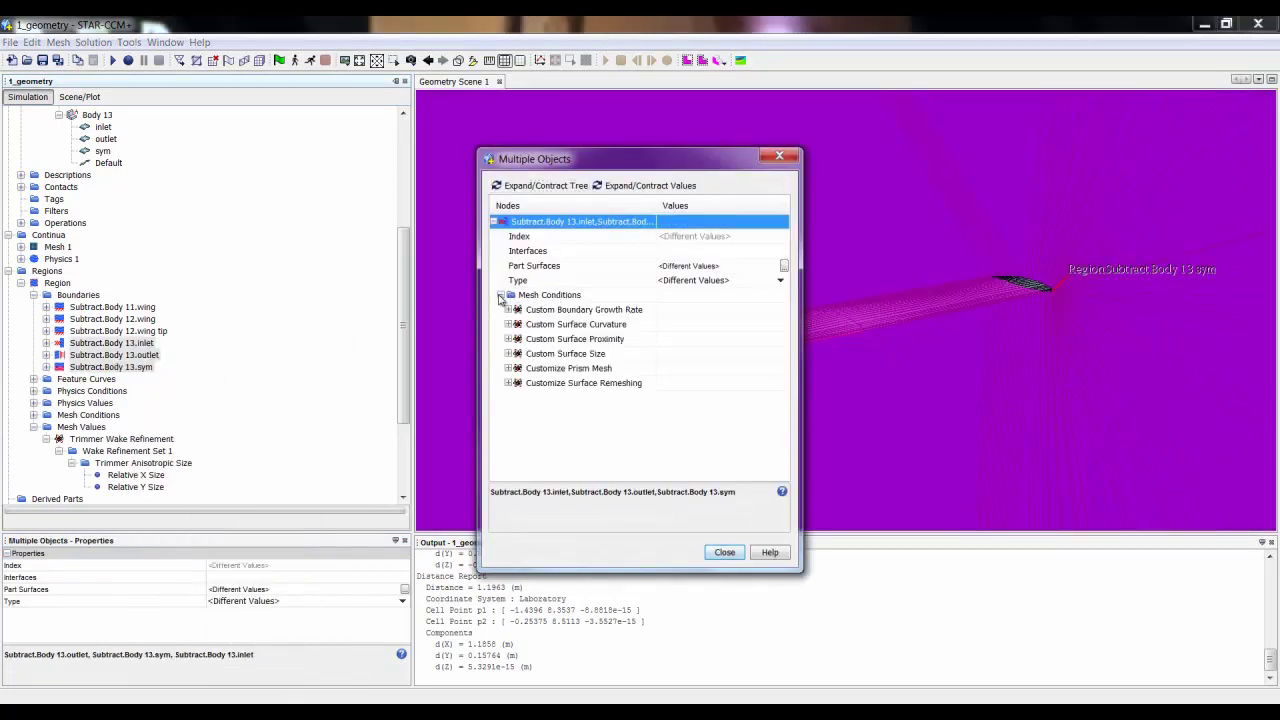
left_click(508, 354)
left_click(664, 369)
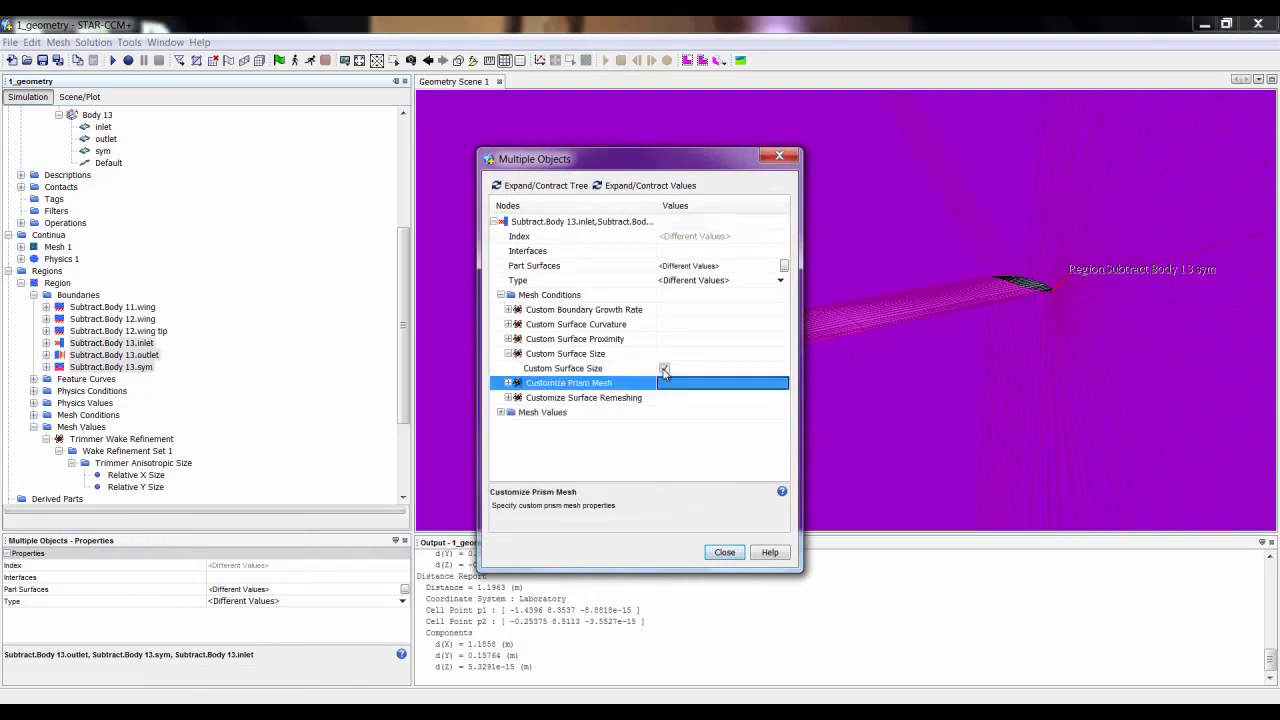
Switch the surface size specification of the three Body 13 boundaries to Absolute.
left_click(501, 412)
left_click(508, 428)
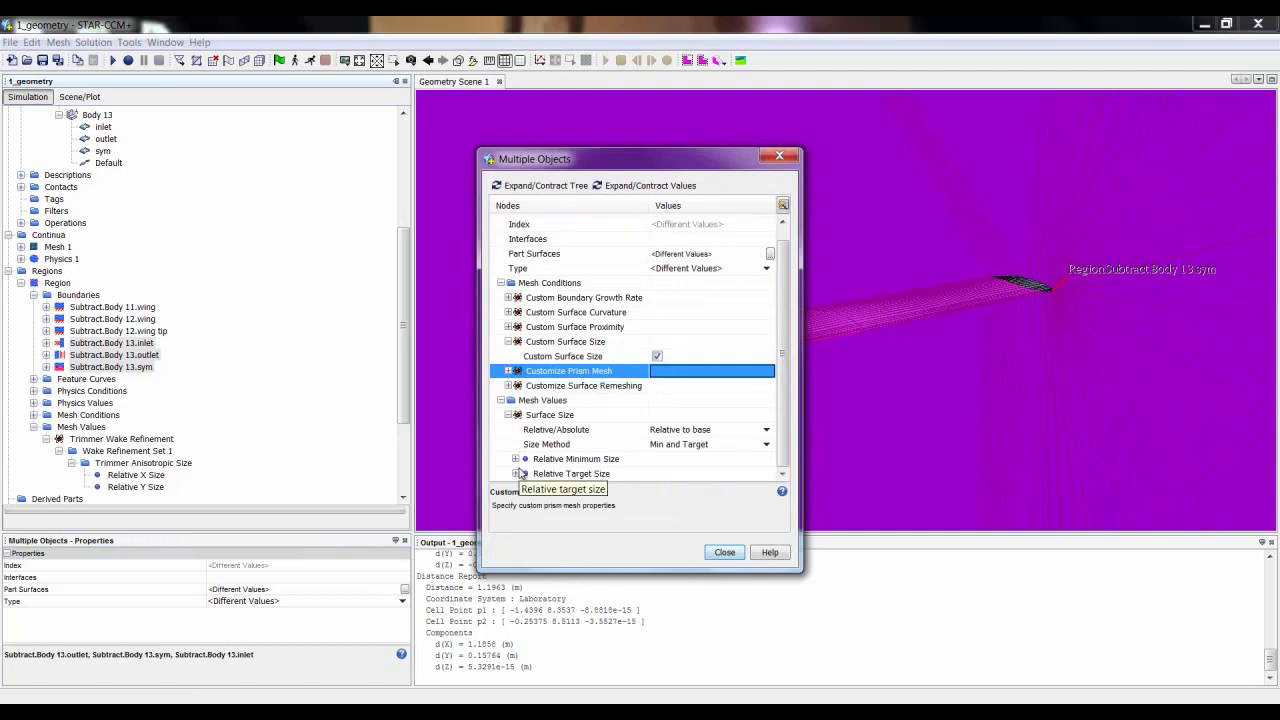
left_click(685, 431)
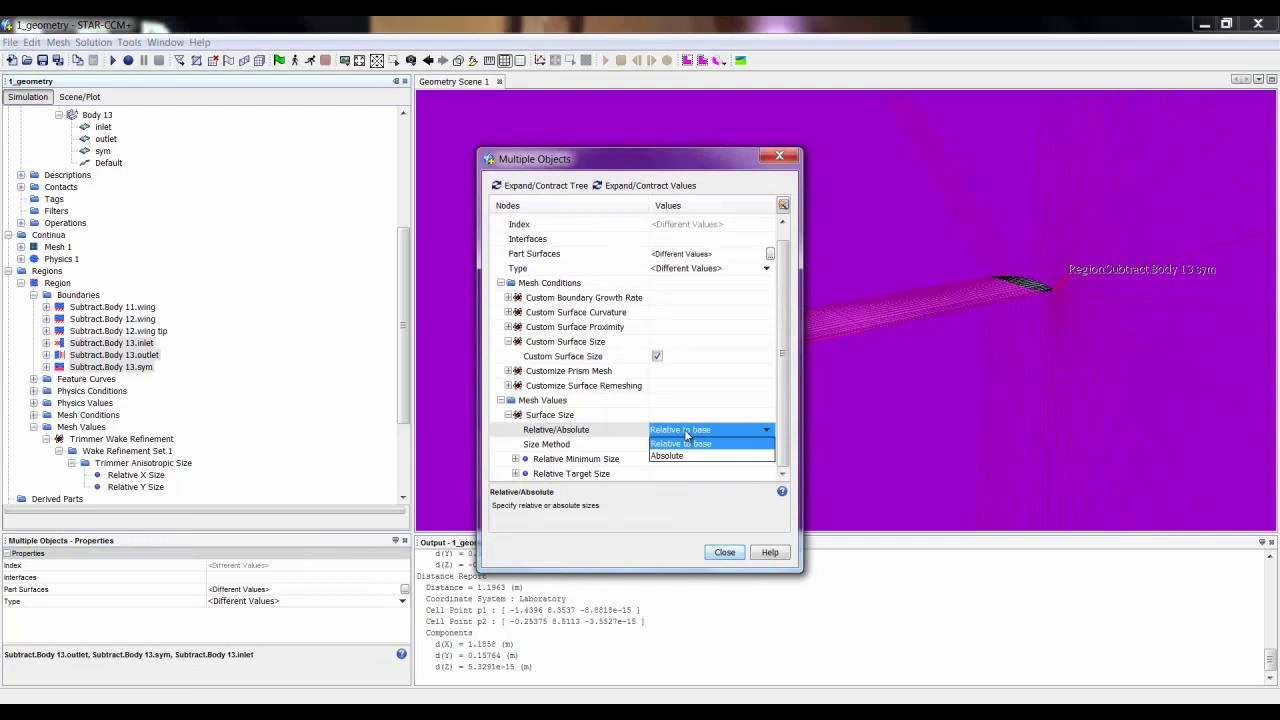
left_click(672, 456)
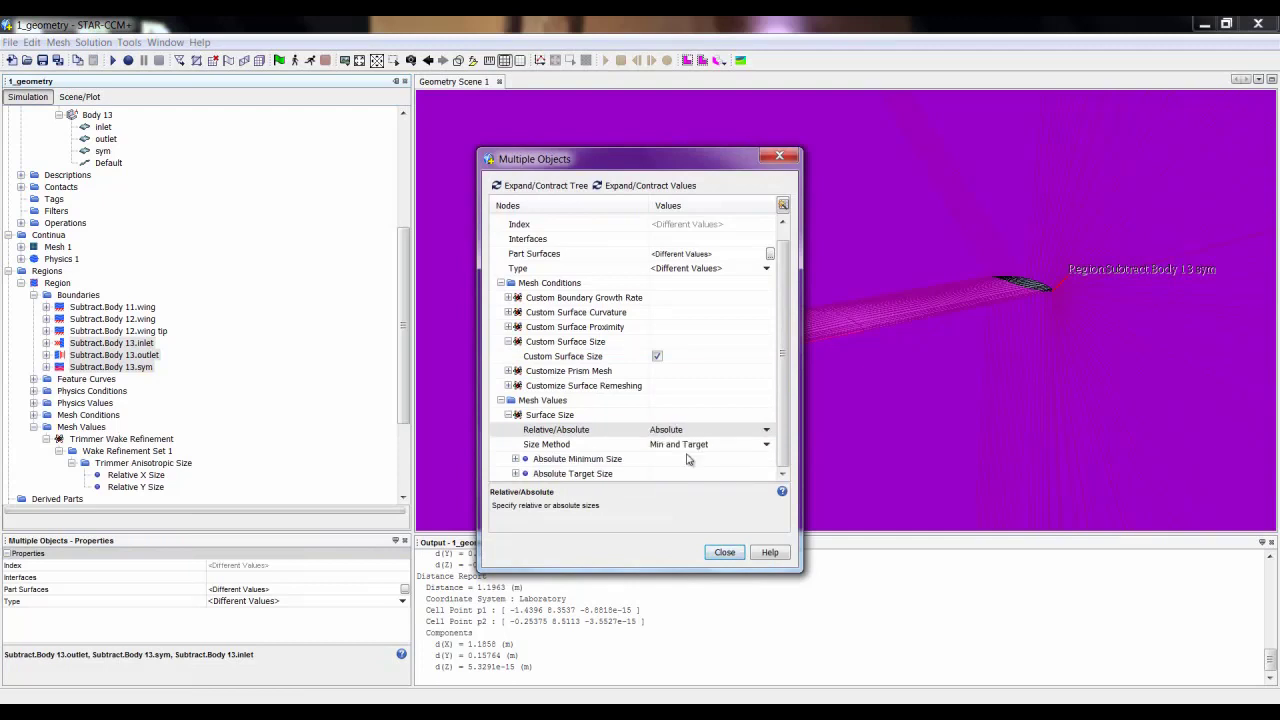
Set the absolute minimum and absolute target sizes of the inlet, outlet and sym boundaries to 1.0 m.
left_click(515, 444)
left_click(697, 459)
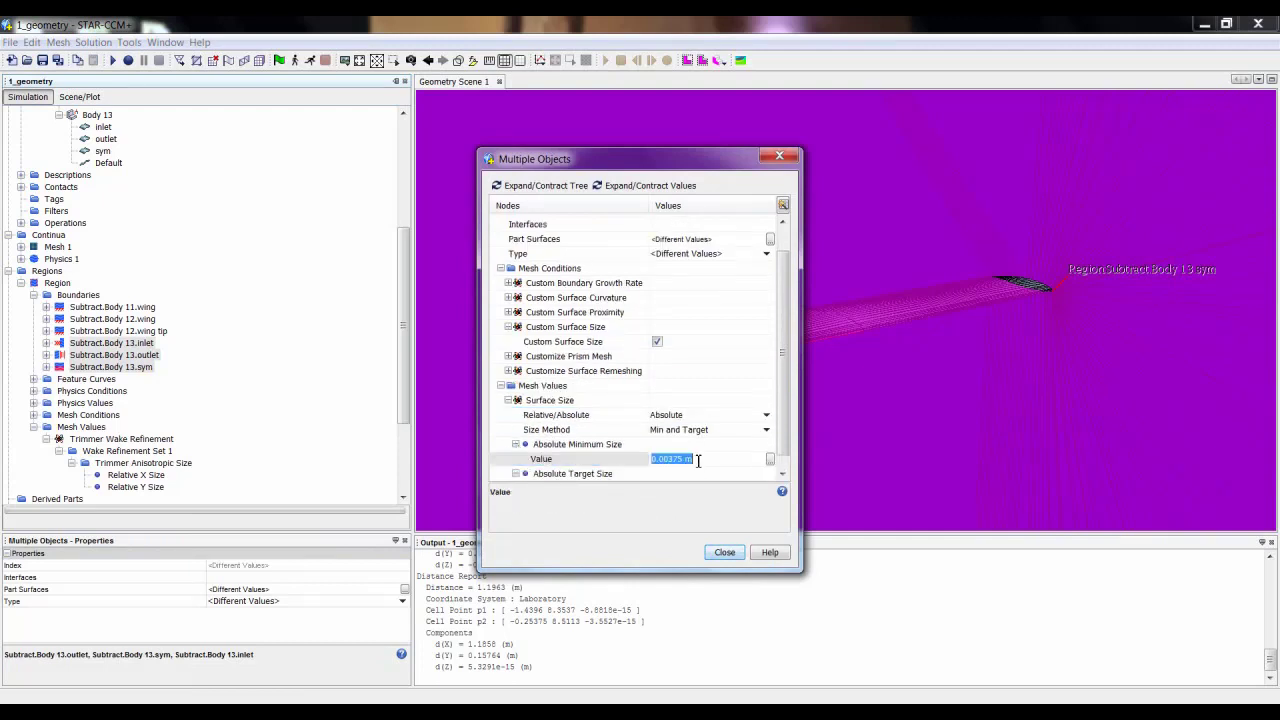
type("1.0")
key("Return")
scroll(697, 463, "down", 1)
left_click(700, 474)
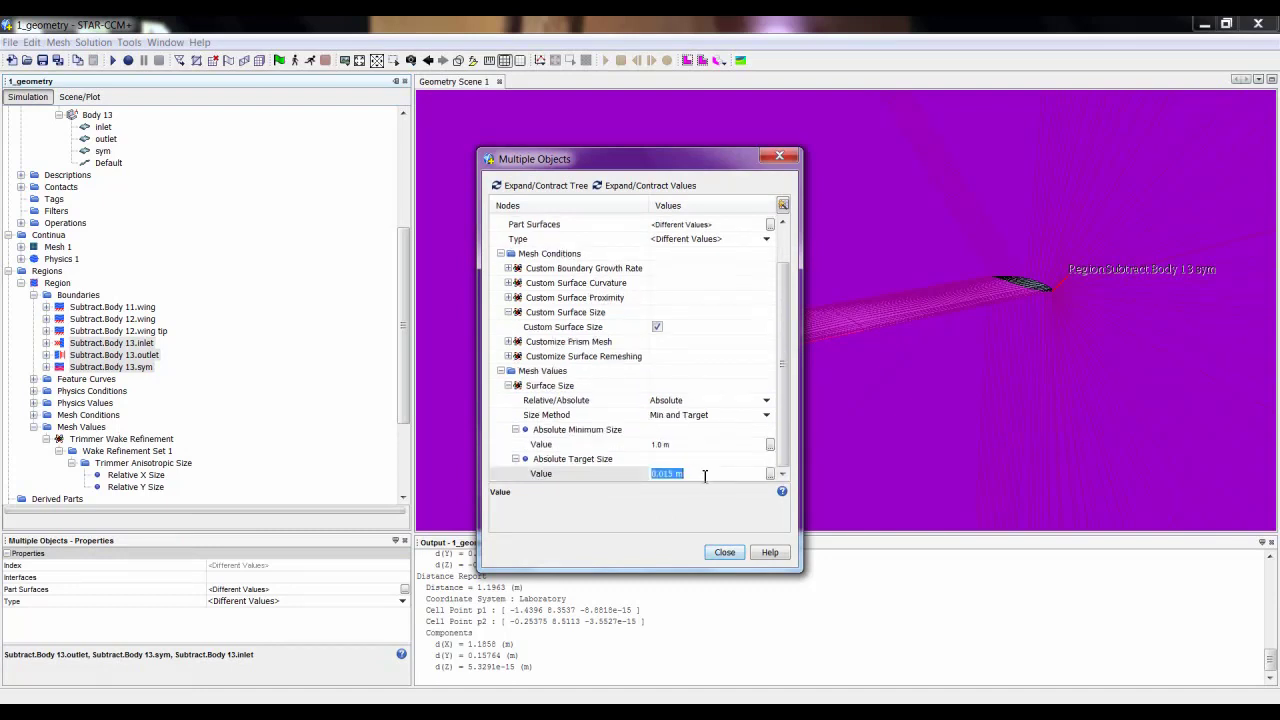
left_click(724, 552)
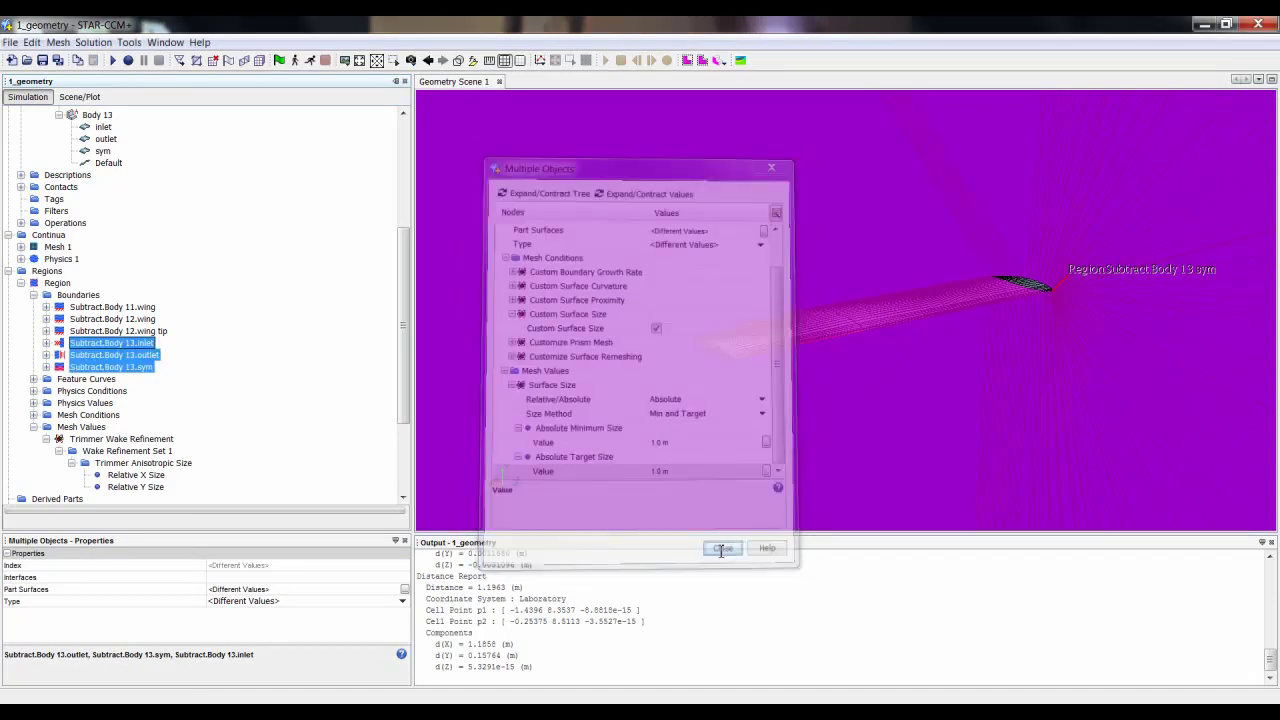
Generate the volume mesh and check the meshing wall time and cell count in the output.
left_click(259, 61)
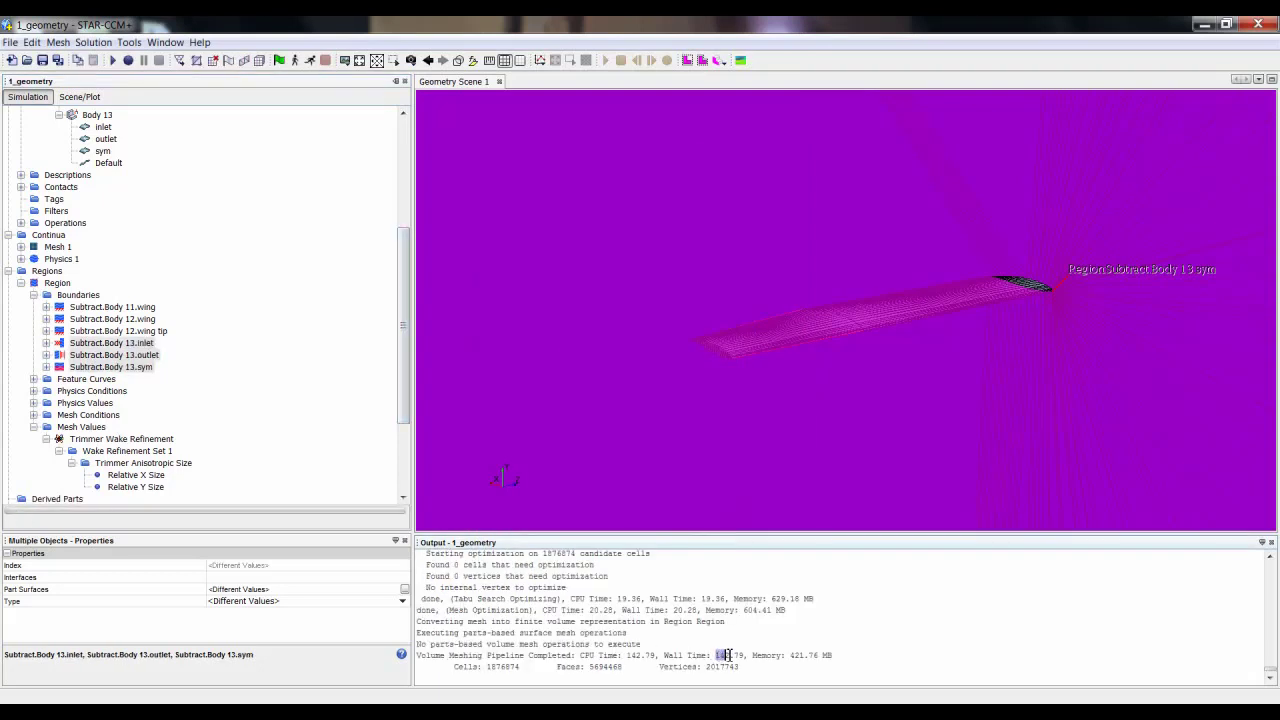
left_click_drag(728, 655, 733, 655)
left_click_drag(524, 667, 483, 667)
Create a mesh scene and inspect the volume mesh on the symmetry plane around the wing section and its trailing edge.
left_click(345, 61)
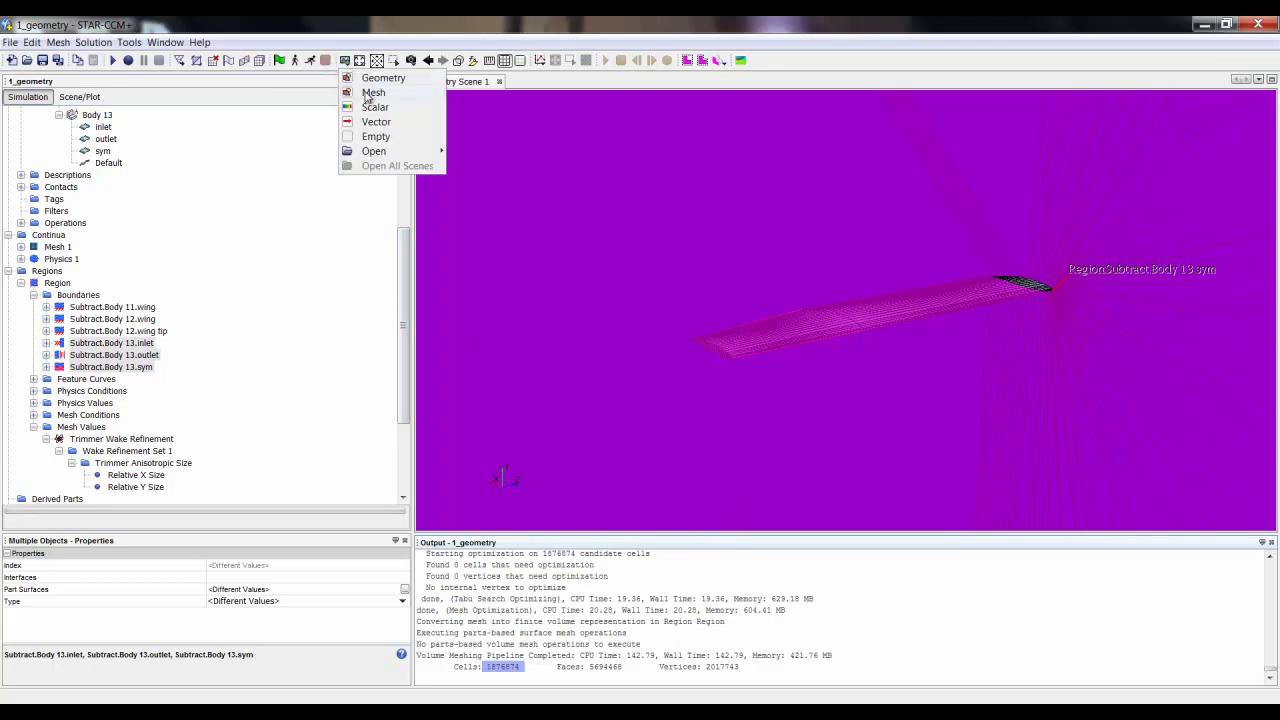
left_click(373, 92)
left_click_drag(885, 345, 601, 302)
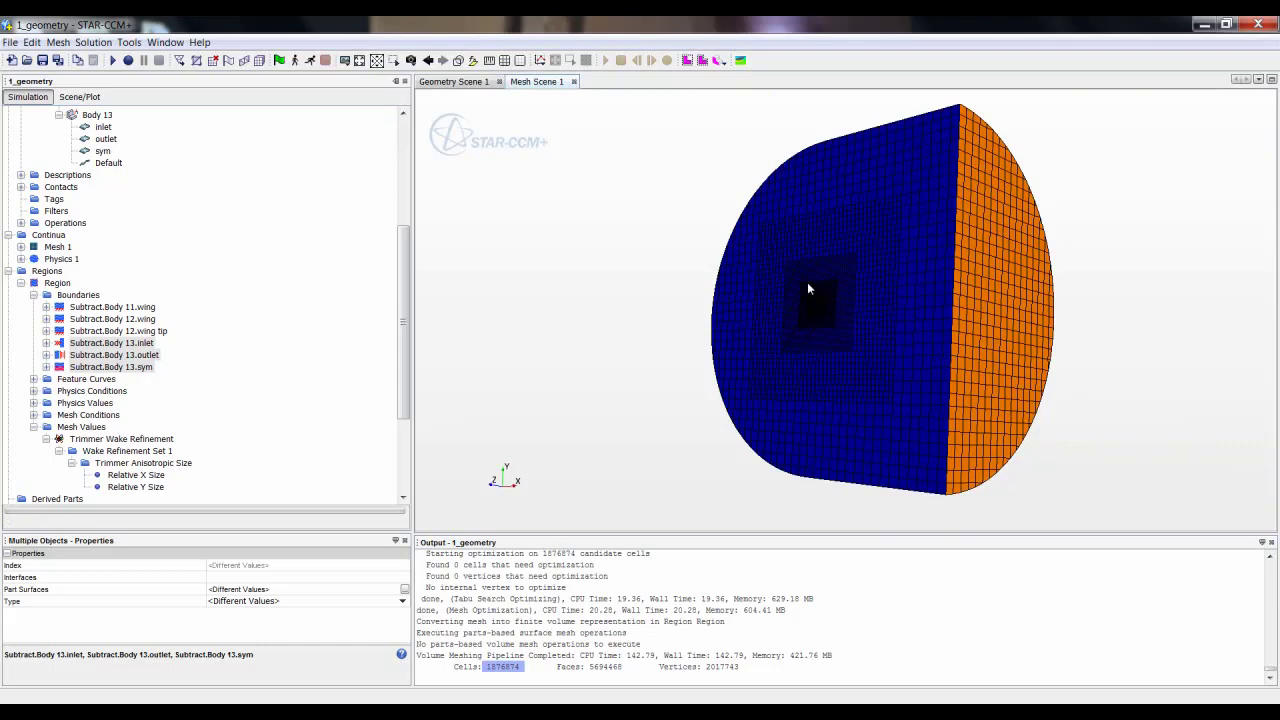
scroll(807, 282, "up", 5)
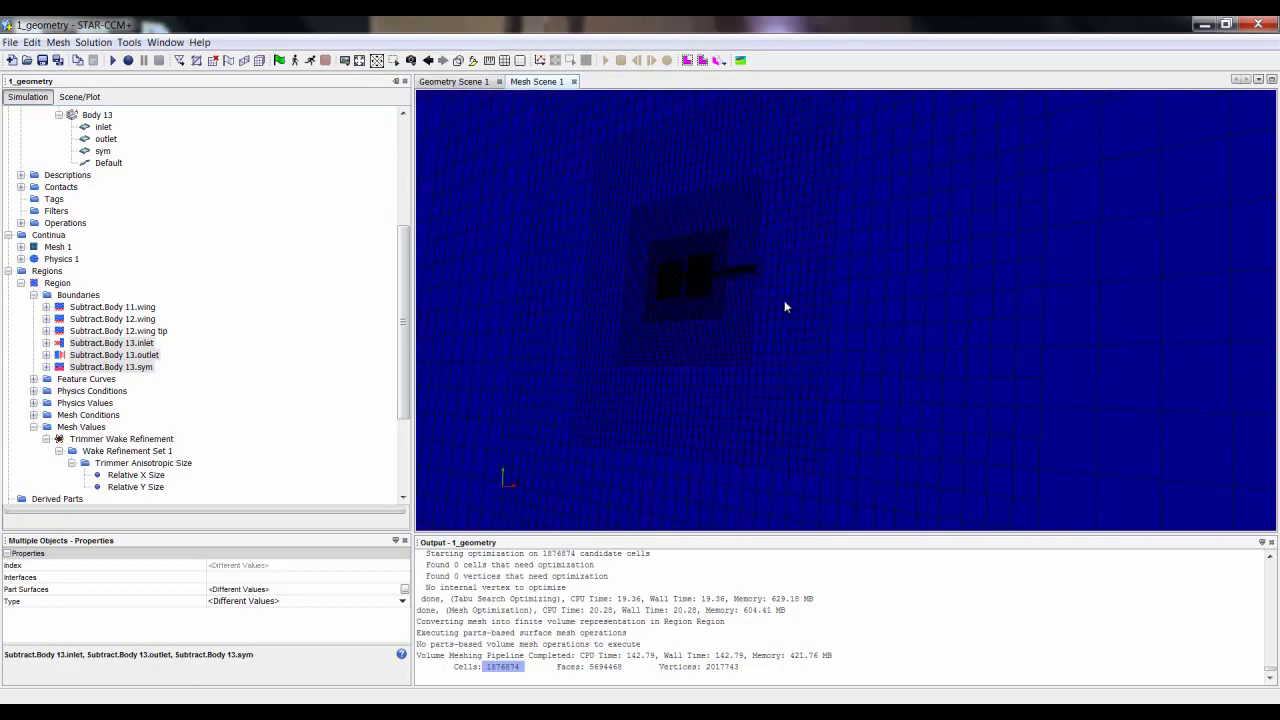
left_click_drag(789, 303, 770, 281)
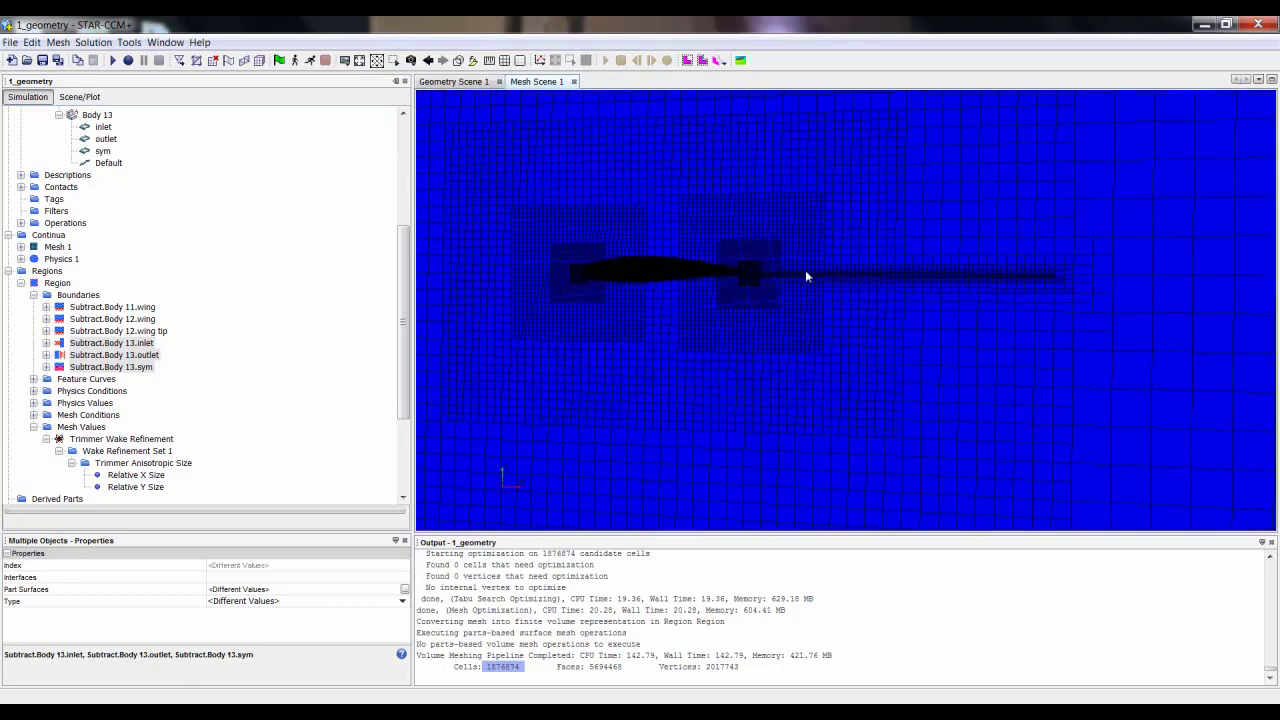
scroll(694, 266, "up", 5)
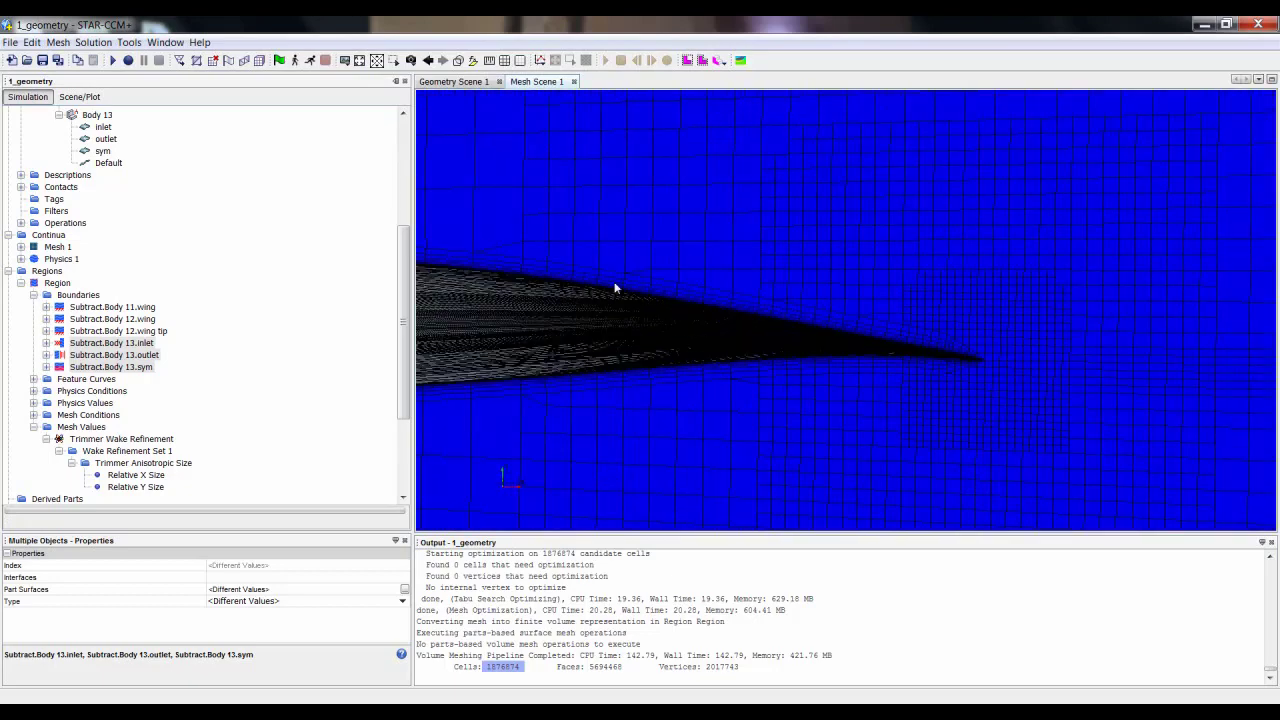
Hide the outer domain boundaries in the mesh scene and orient the view to show the full wing surface mesh.
right_click(771, 216)
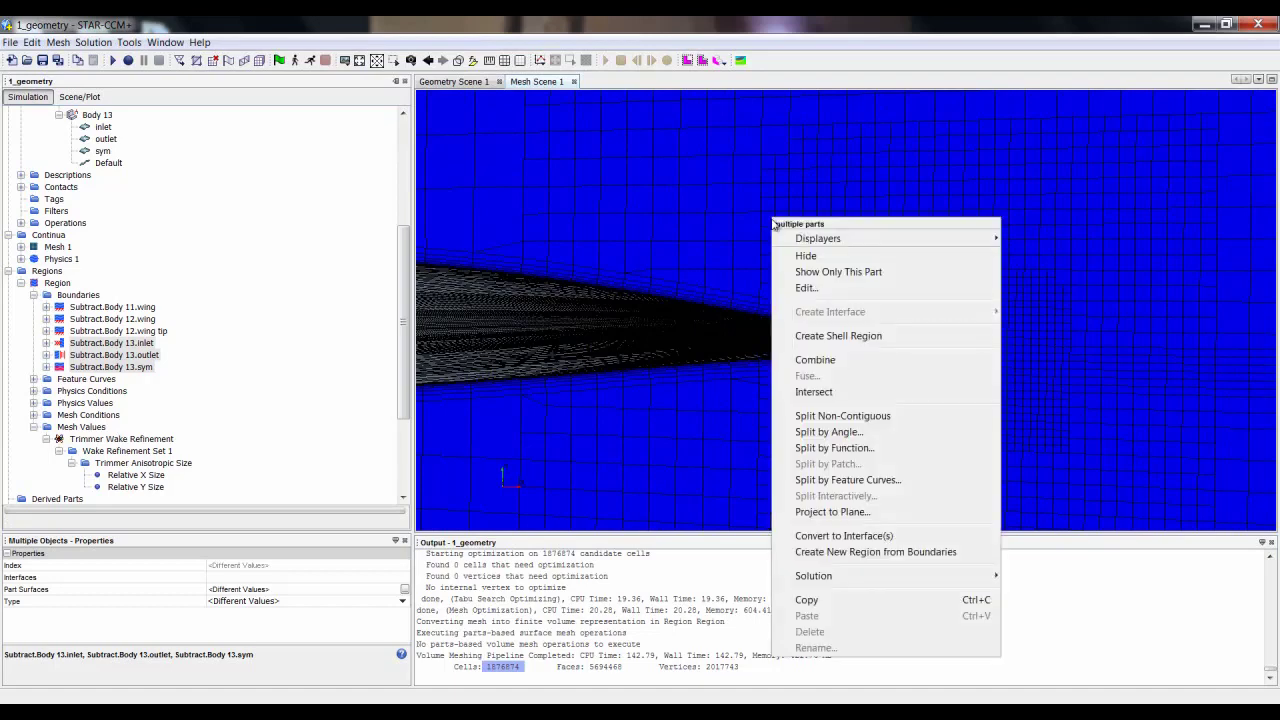
left_click(823, 254)
left_click_drag(826, 266, 838, 344)
scroll(839, 348, "down", 5)
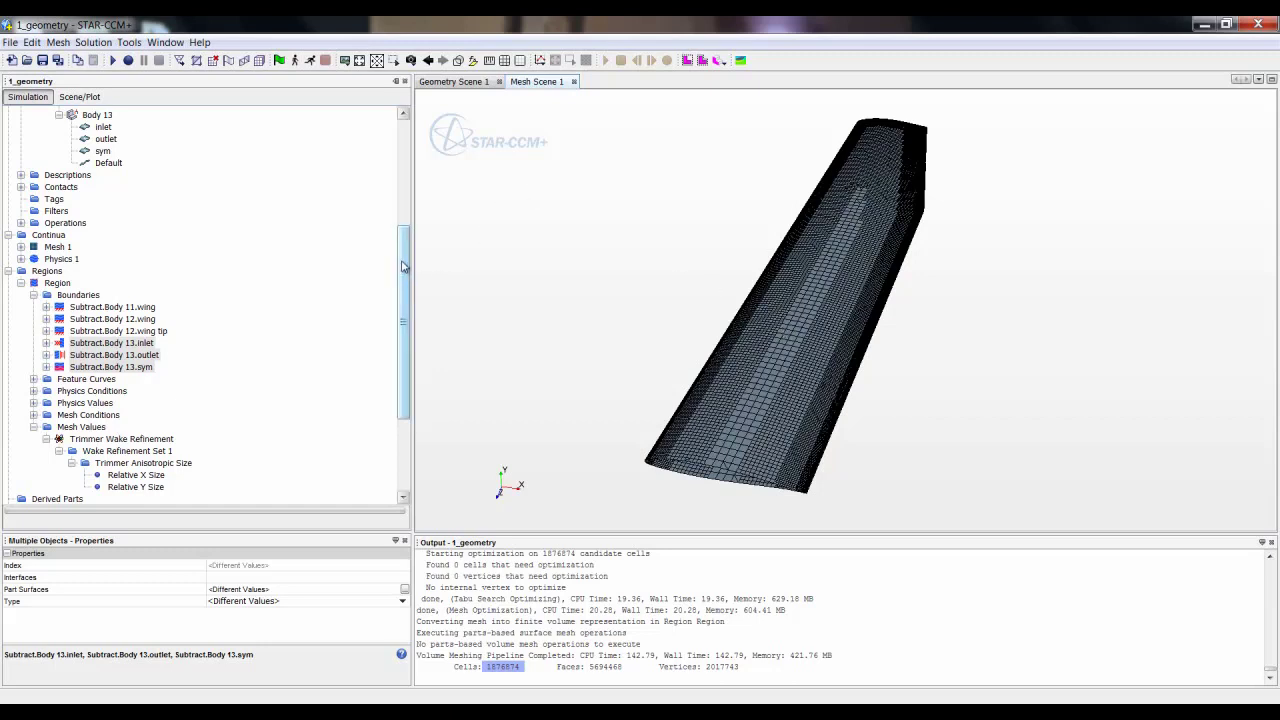
left_click_drag(405, 268, 406, 143)
right_click(42, 115)
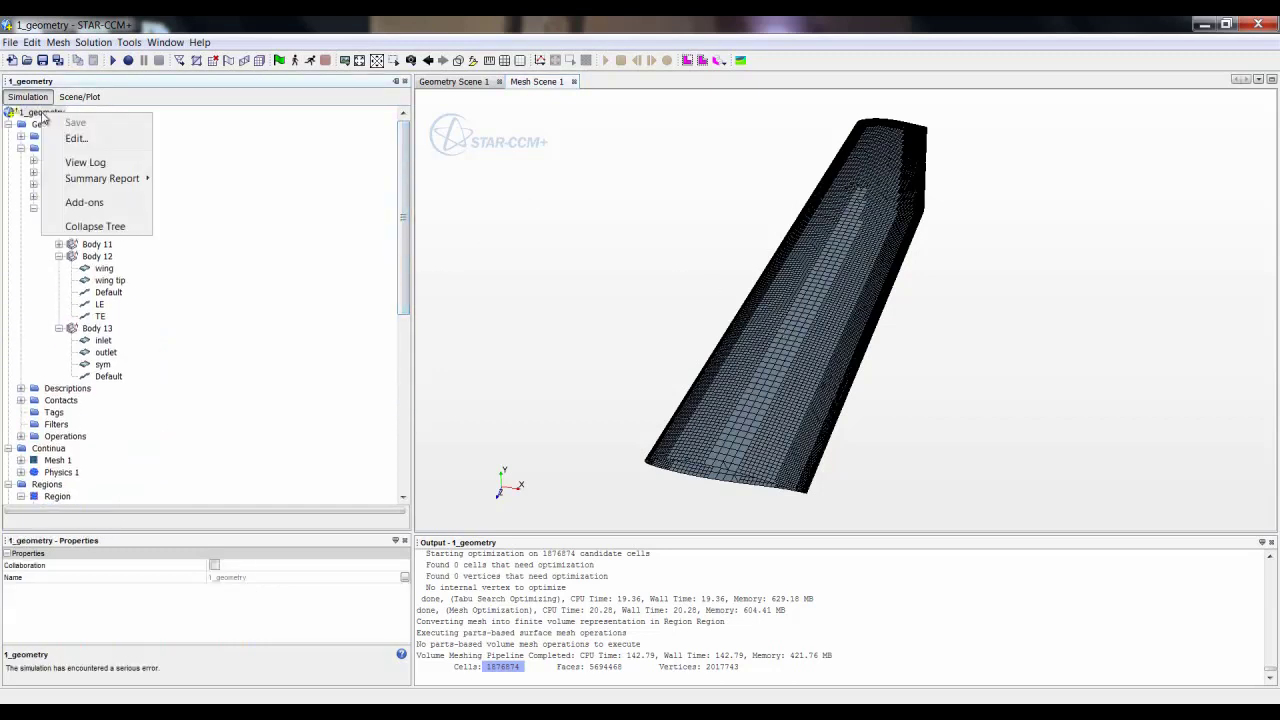
key("Escape")
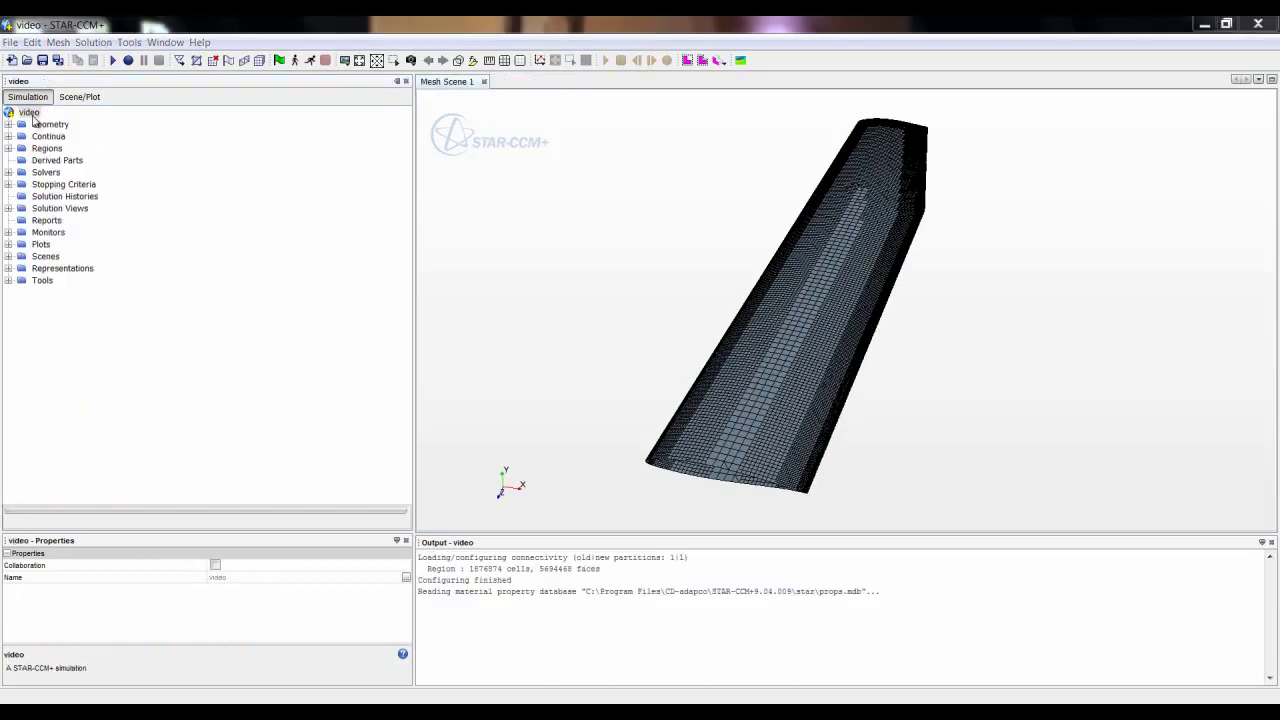
Create a plane section of the region normal to Z across the wing, probing a wing surface point and using the existing Mesh 1 displayer.
right_click(58, 160)
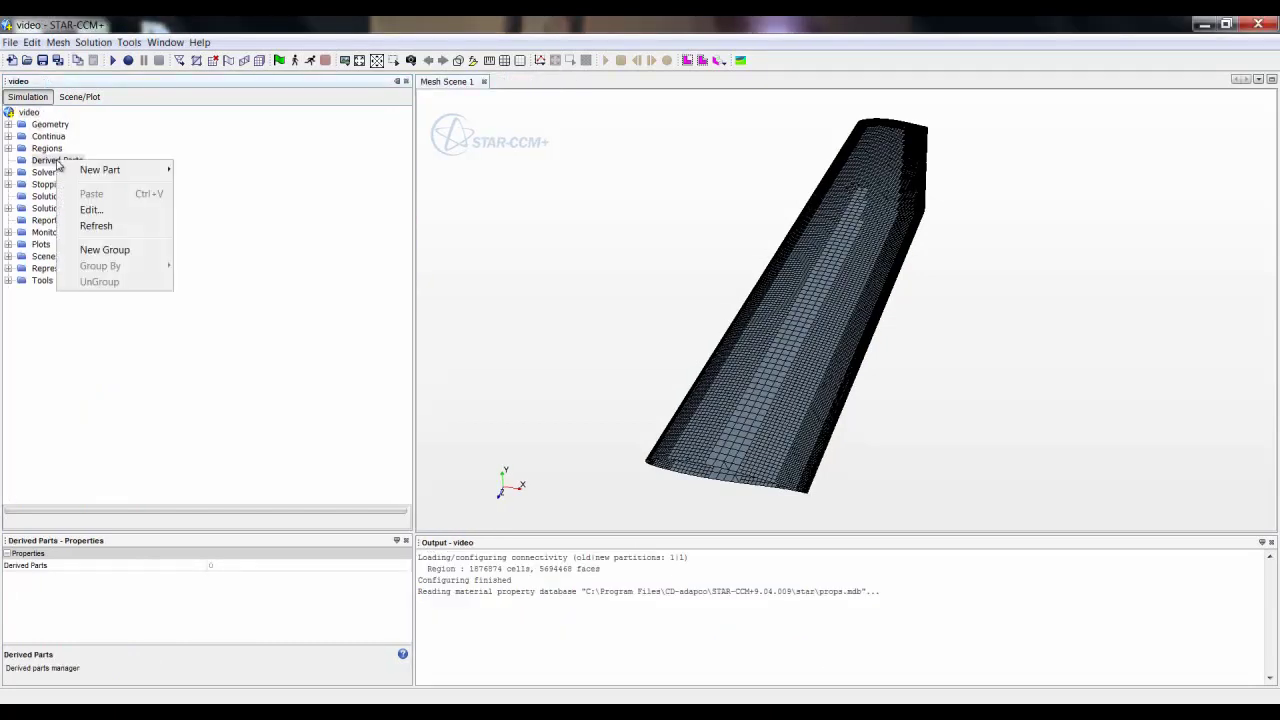
mouse_move(119, 175)
mouse_move(262, 220)
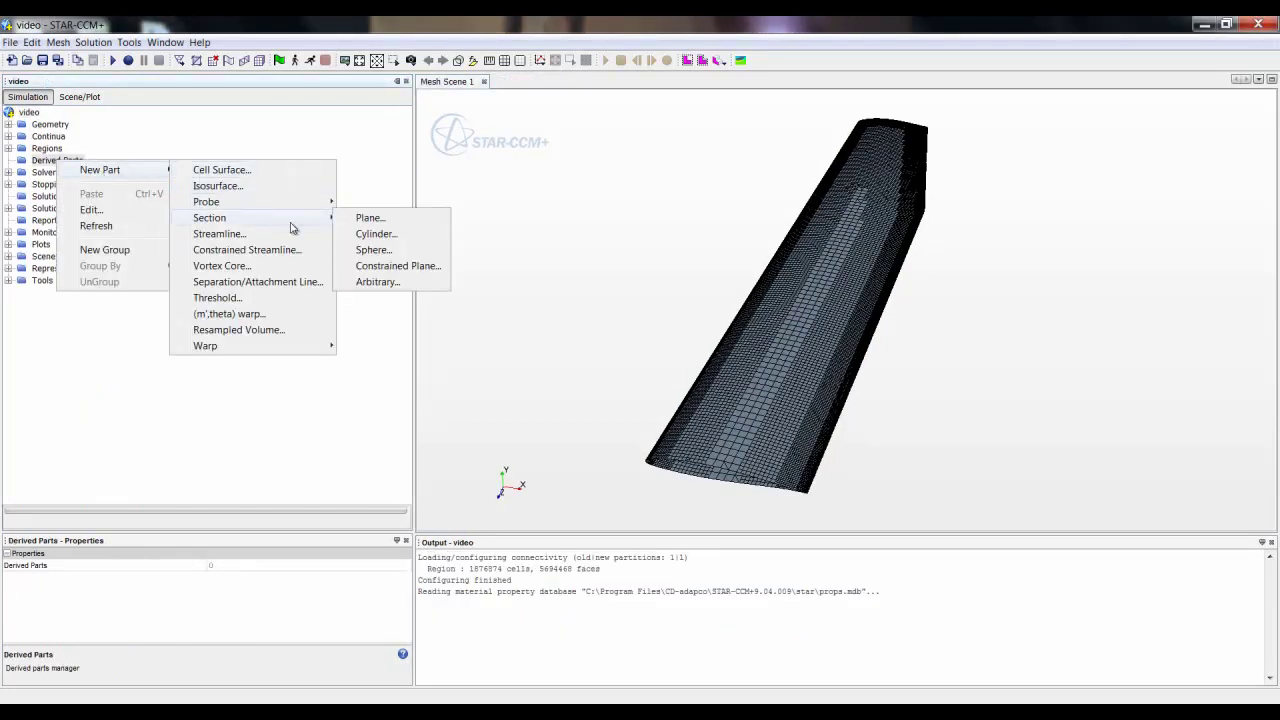
left_click(370, 218)
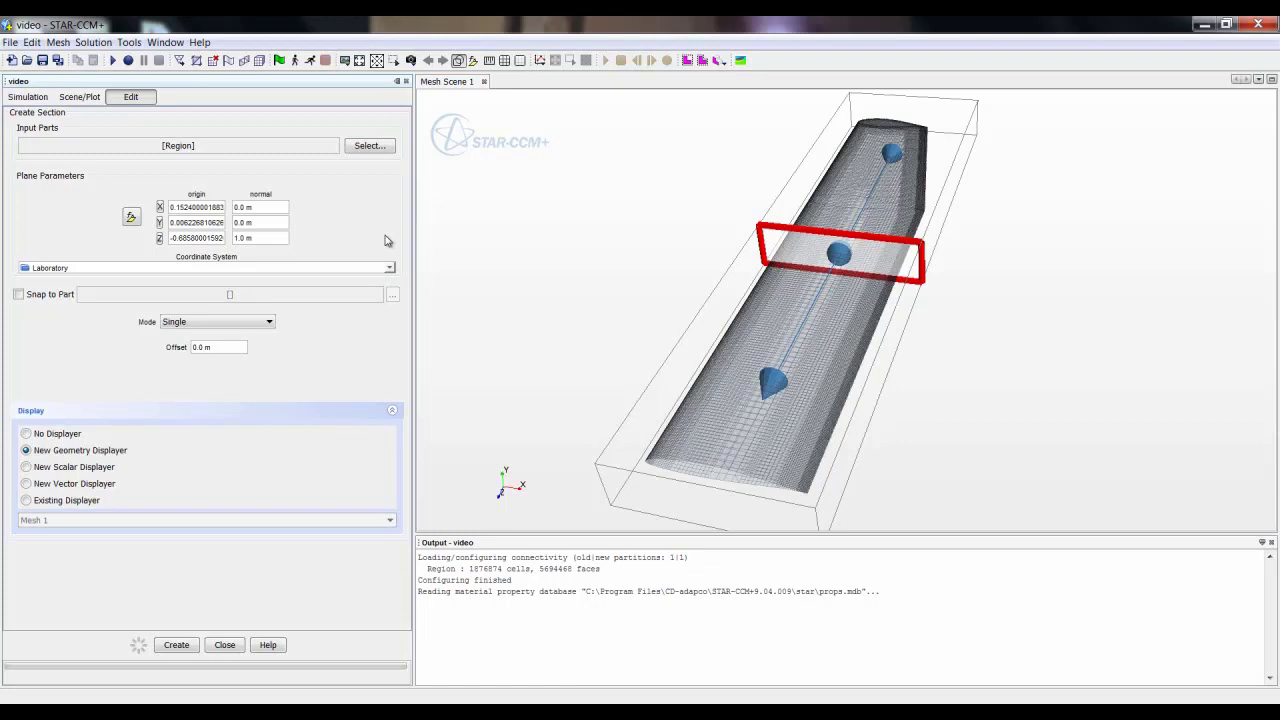
left_click(730, 386)
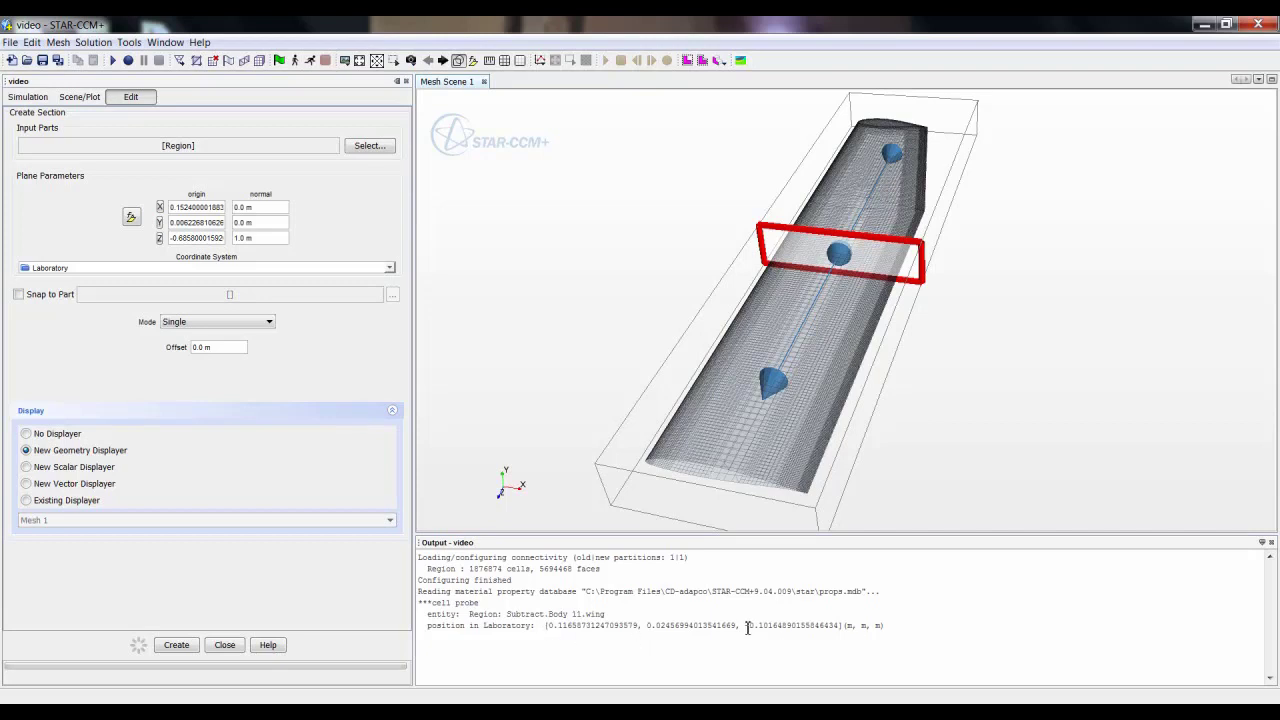
left_click_drag(745, 625, 840, 625)
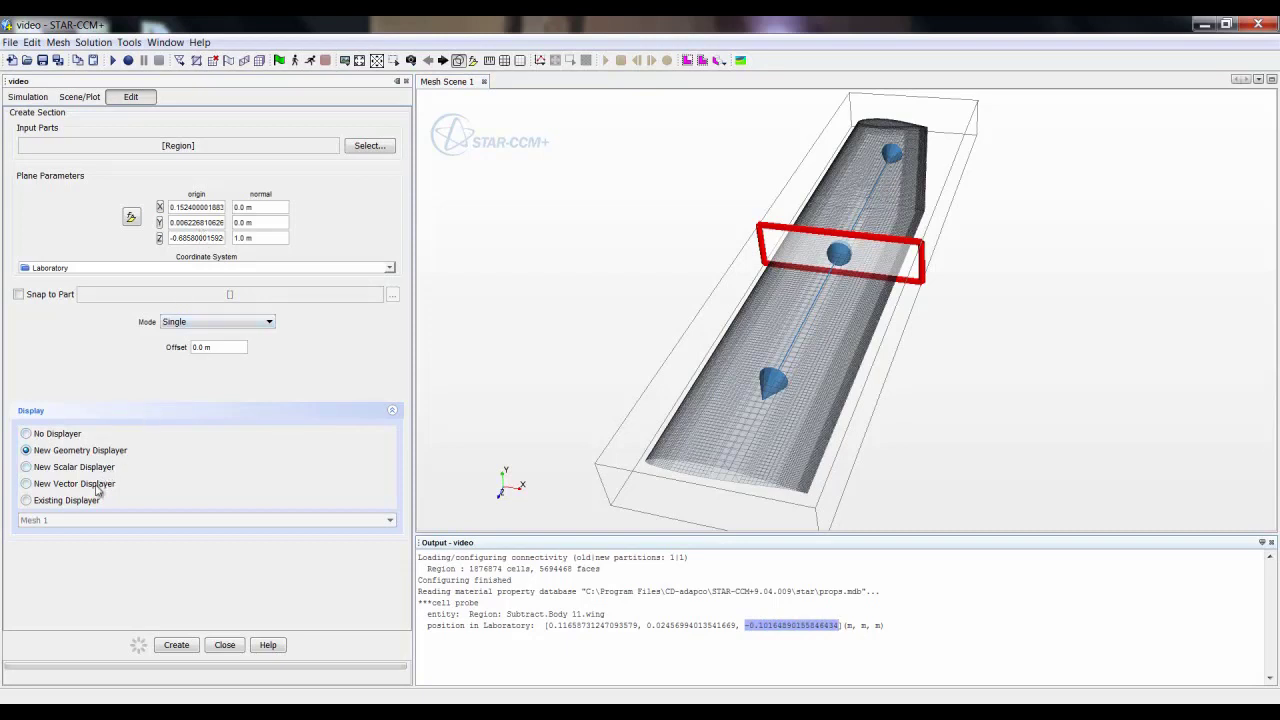
left_click(64, 501)
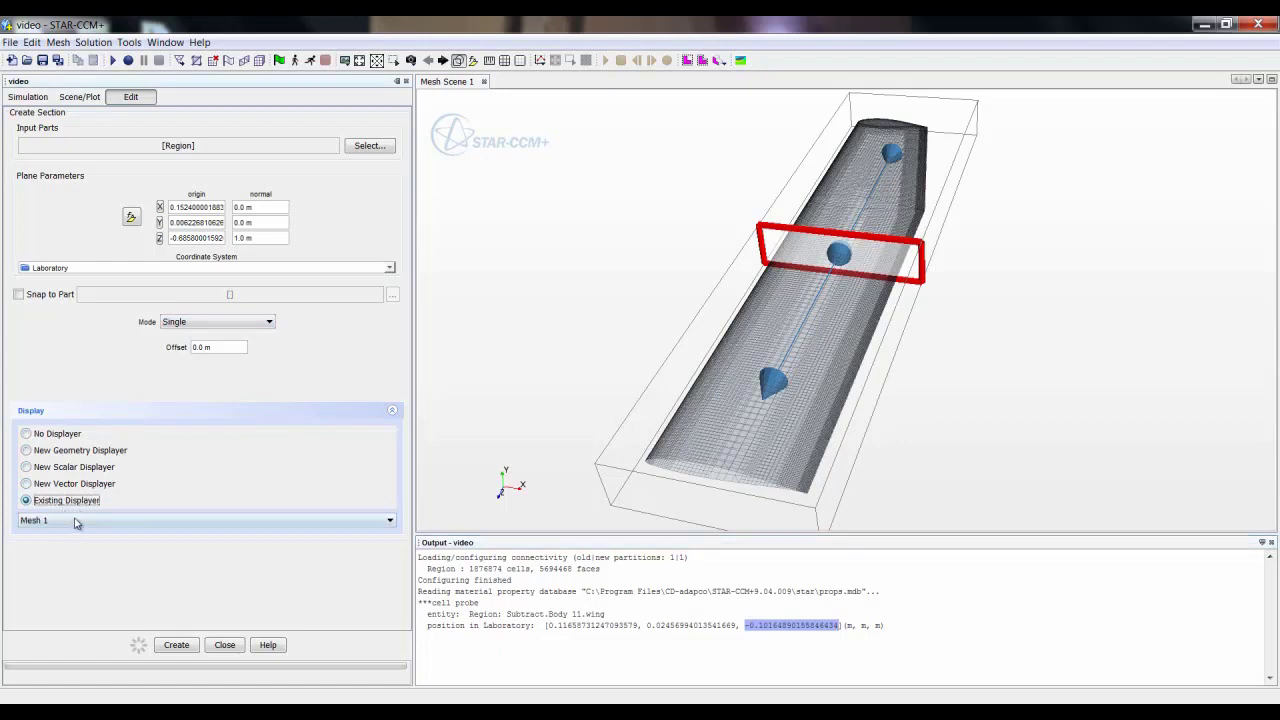
left_click(178, 646)
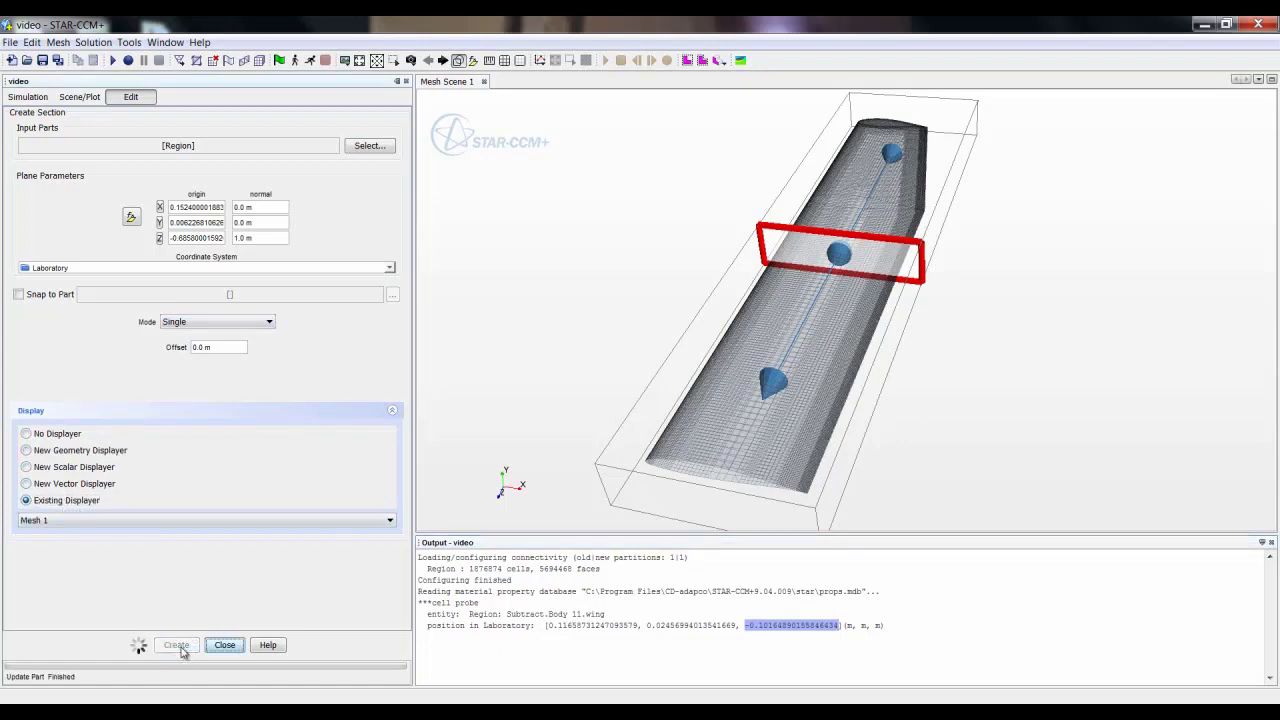
left_click(225, 645)
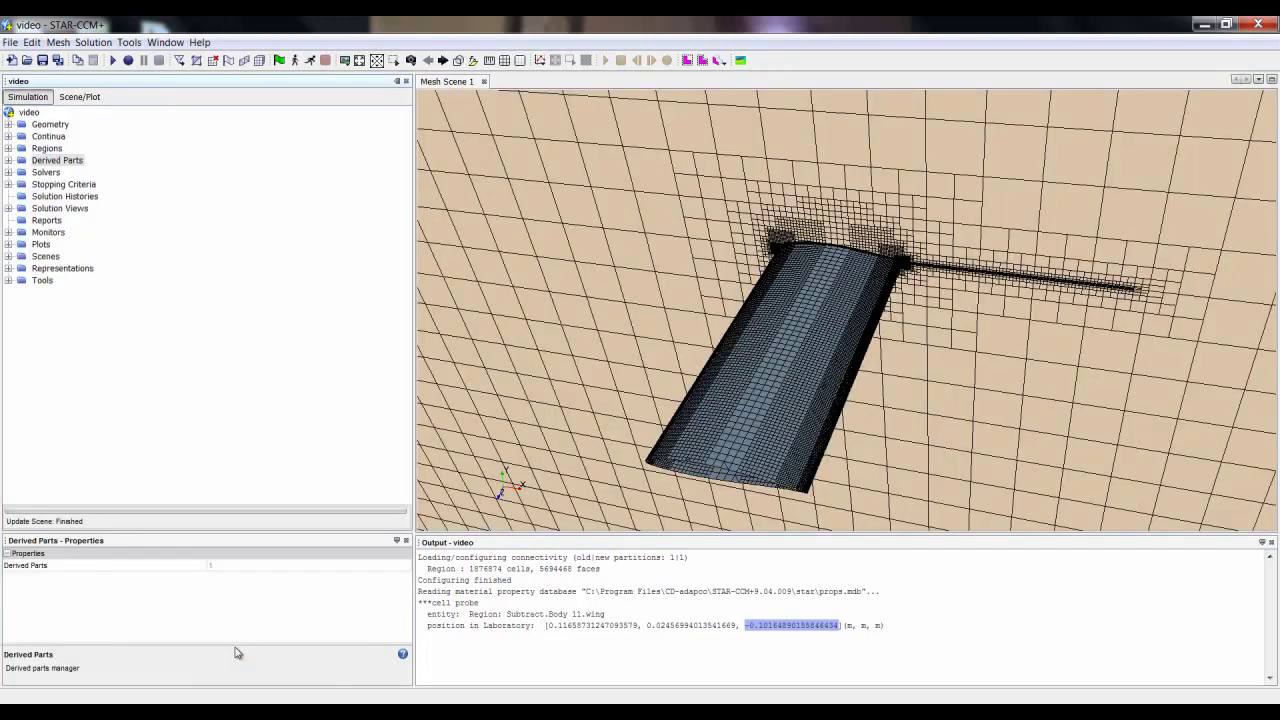
Set the Maximum Steps stopping criterion to 300.
left_click_drag(810, 305, 767, 240)
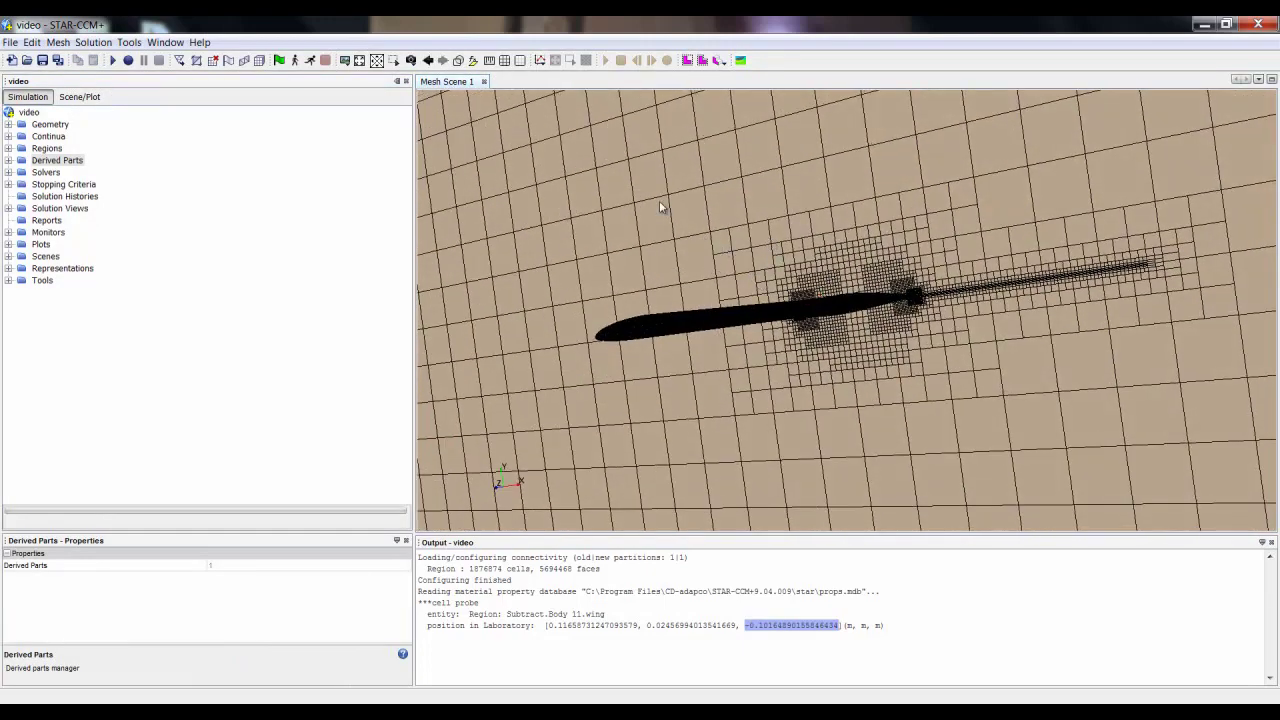
left_click(8, 172)
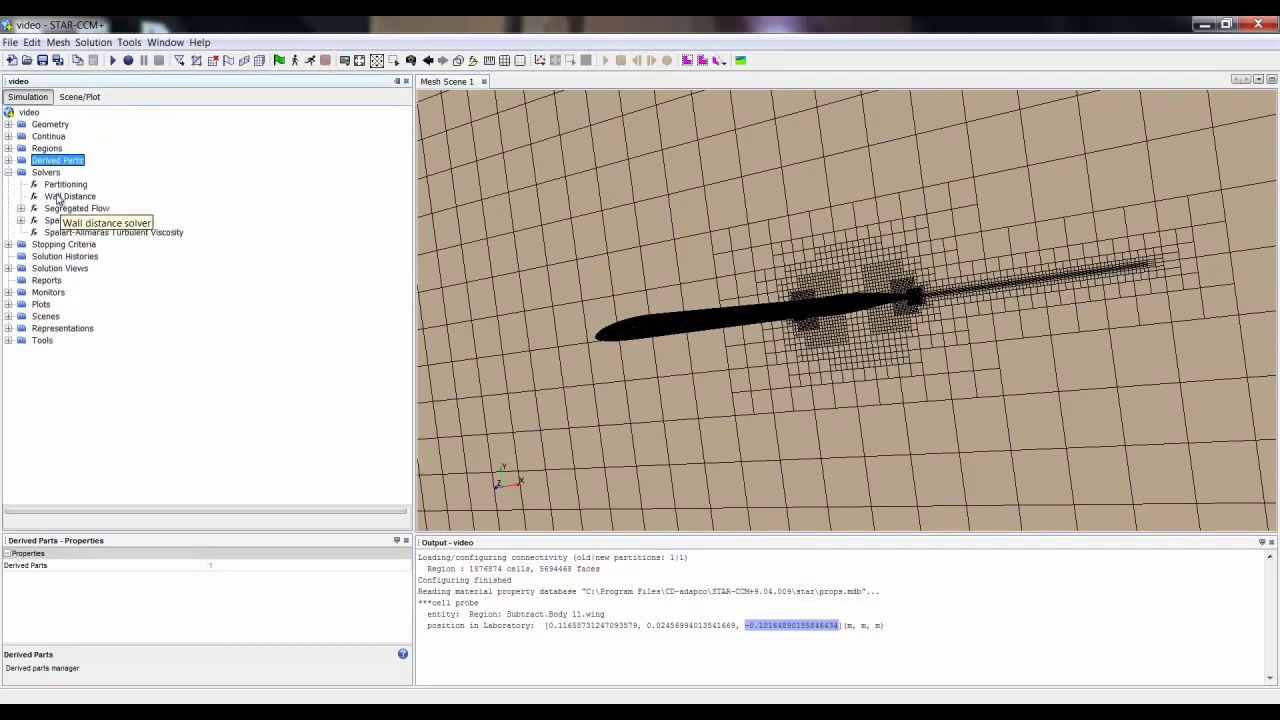
left_click(8, 244)
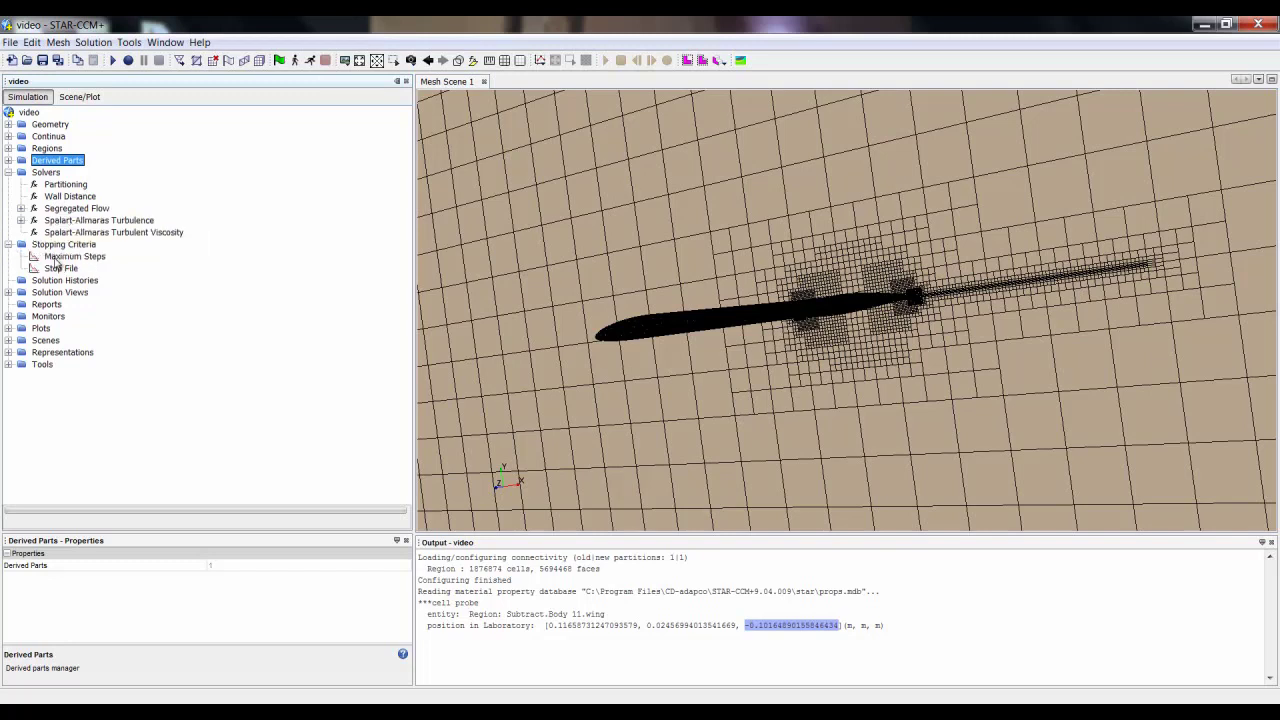
left_click(60, 256)
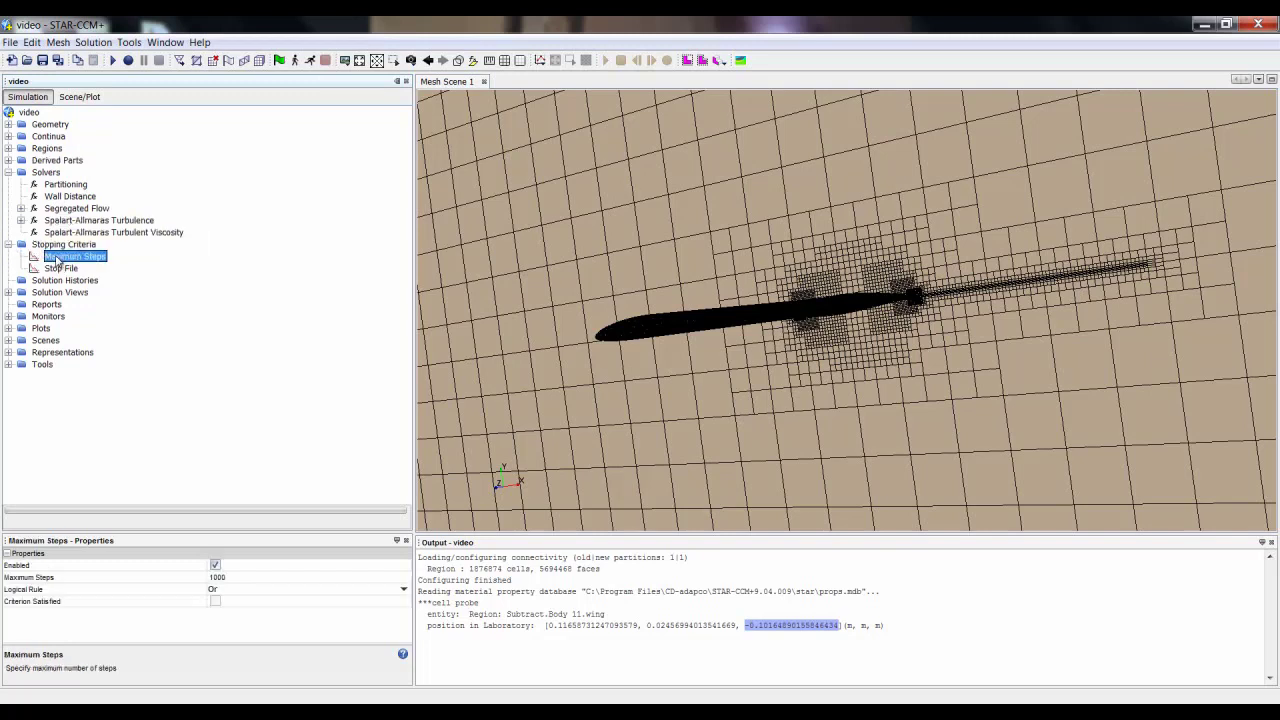
left_click(258, 577)
type("300")
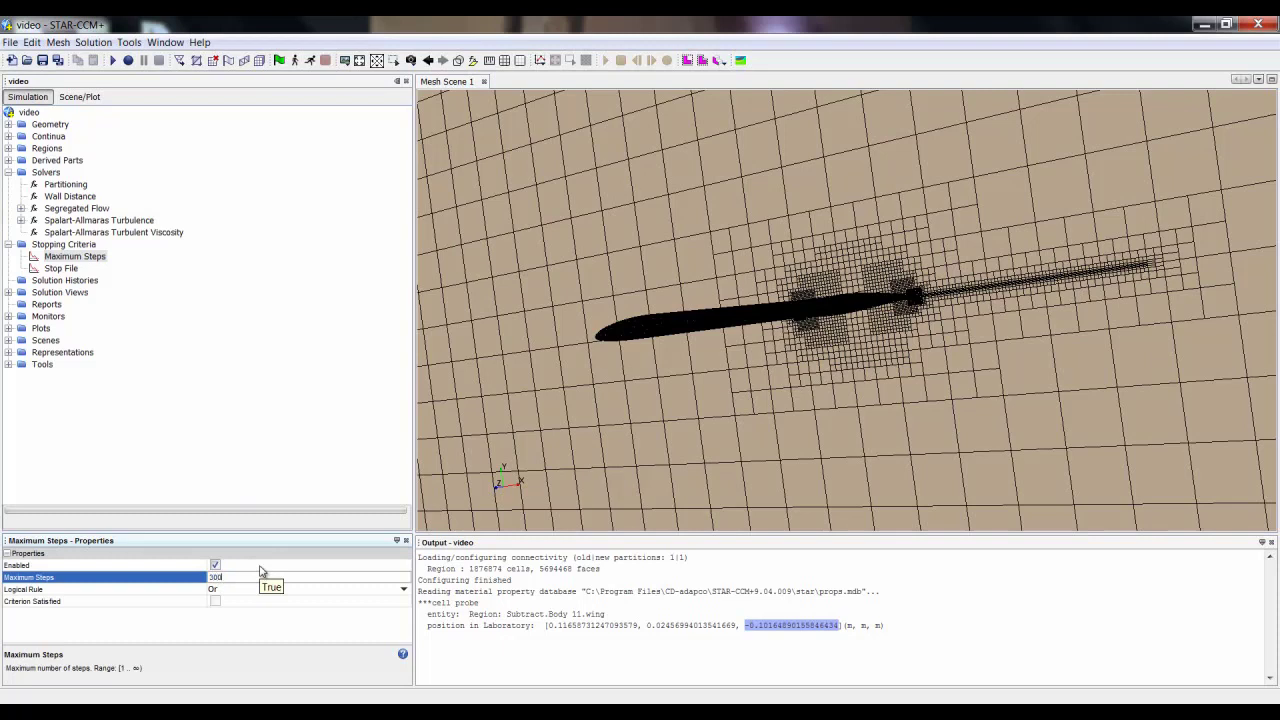
key("Return")
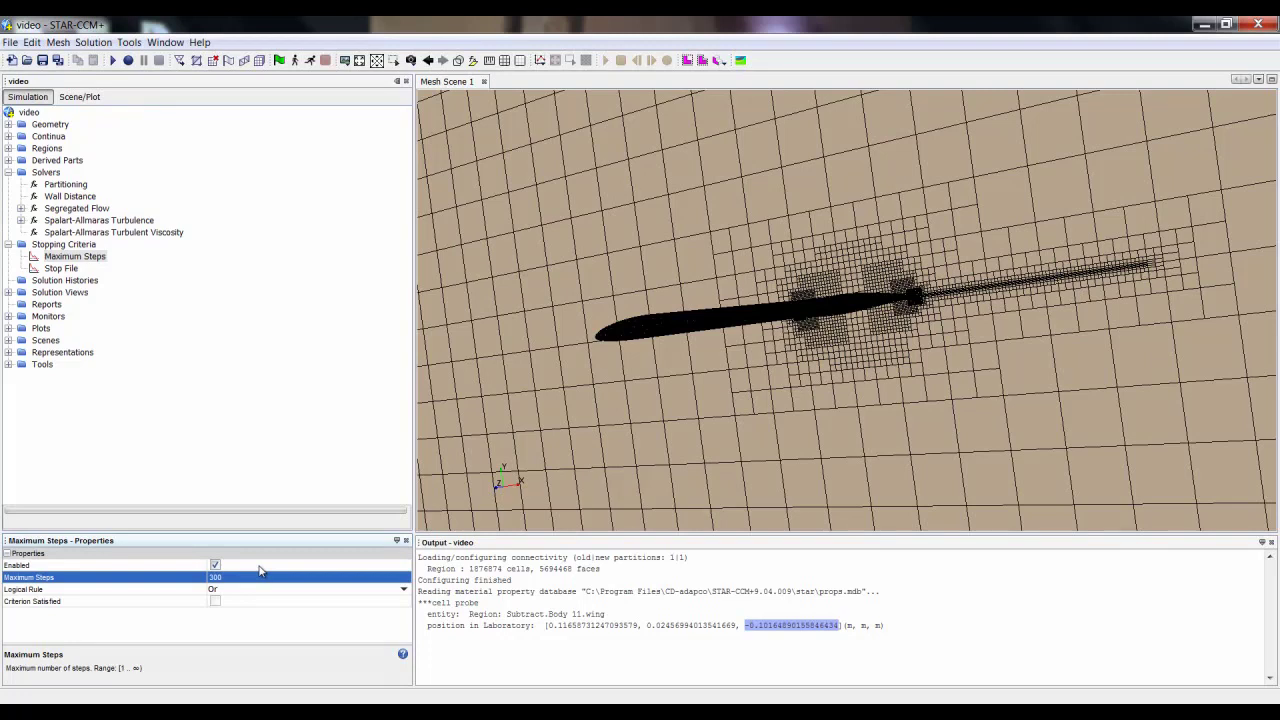
Create a new Frontal Area report.
left_click(46, 305)
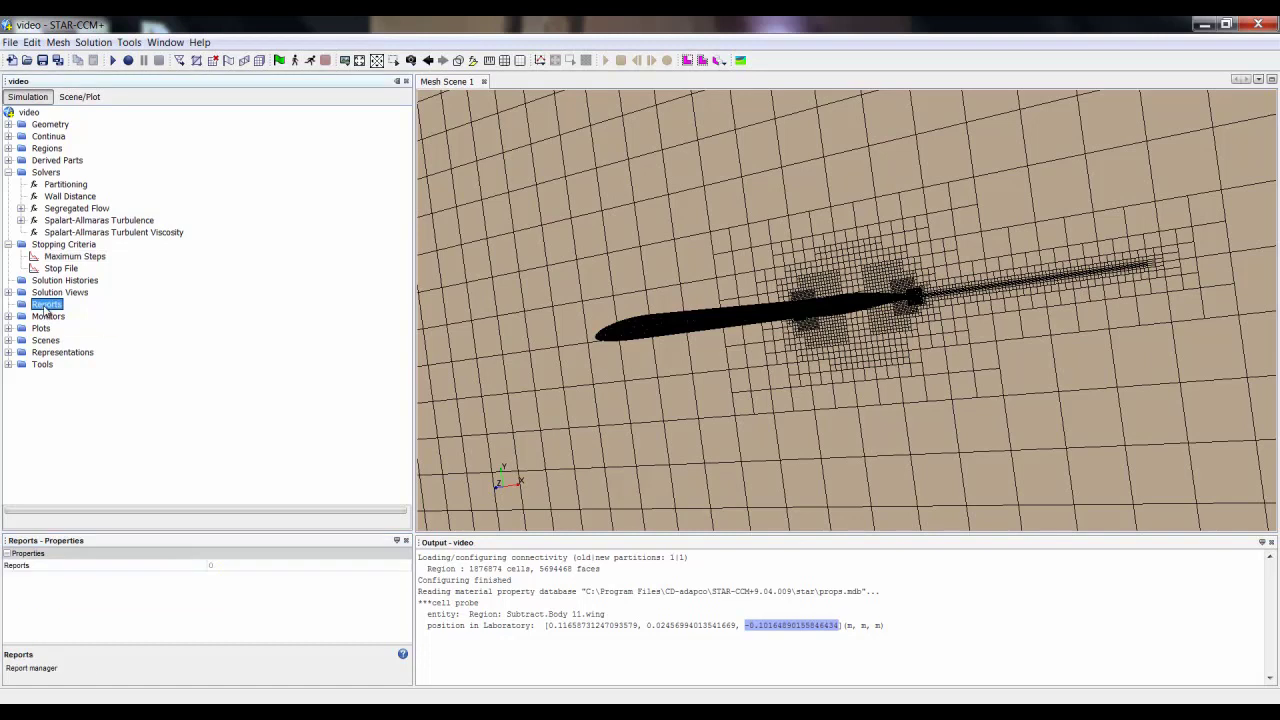
right_click(45, 309)
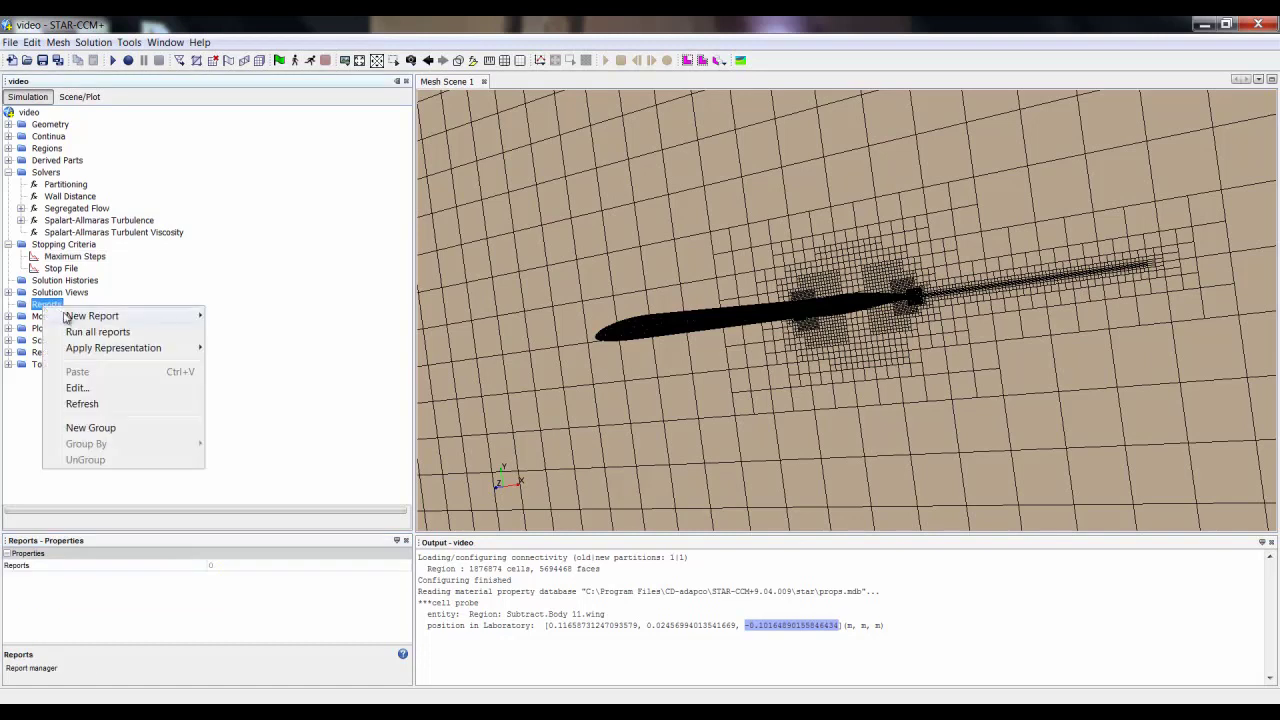
mouse_move(125, 322)
left_click(256, 330)
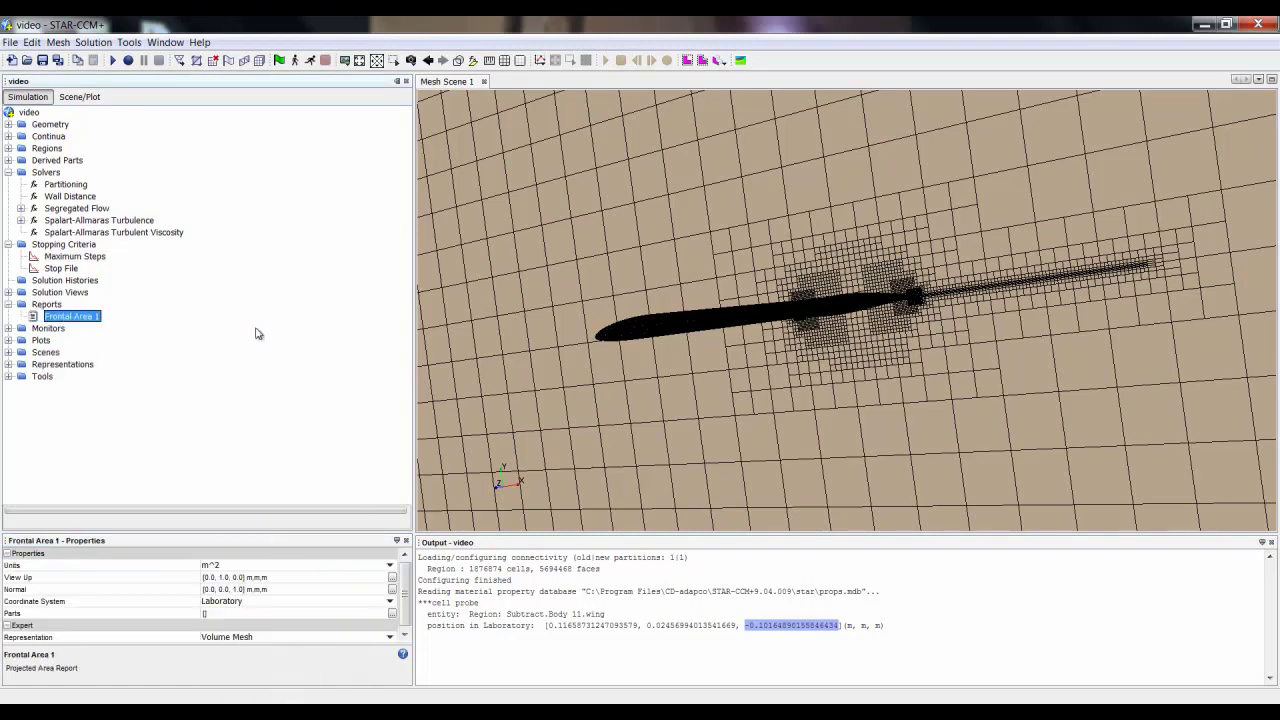
Set the frontal area report's normal vector to [0, 1, 0] and its view-up vector to [1, 0, 0].
left_click(284, 590)
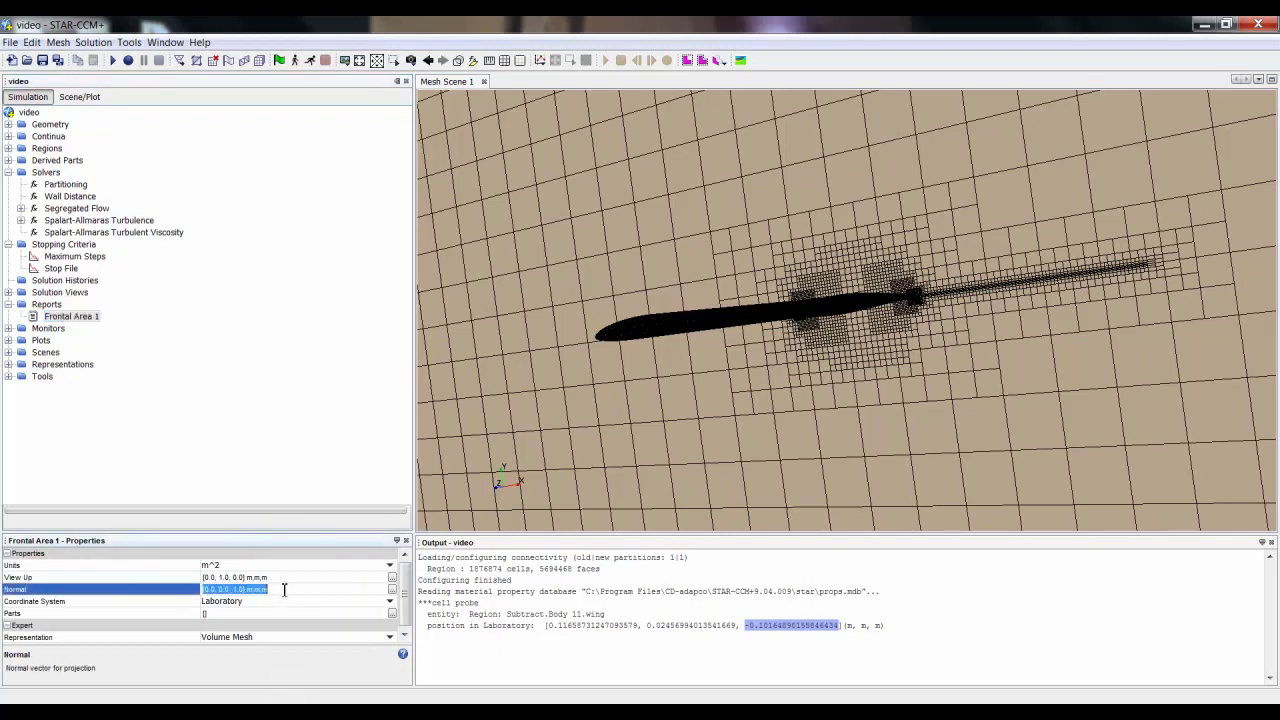
type("[")
key("Return")
left_click(283, 577)
type("1")
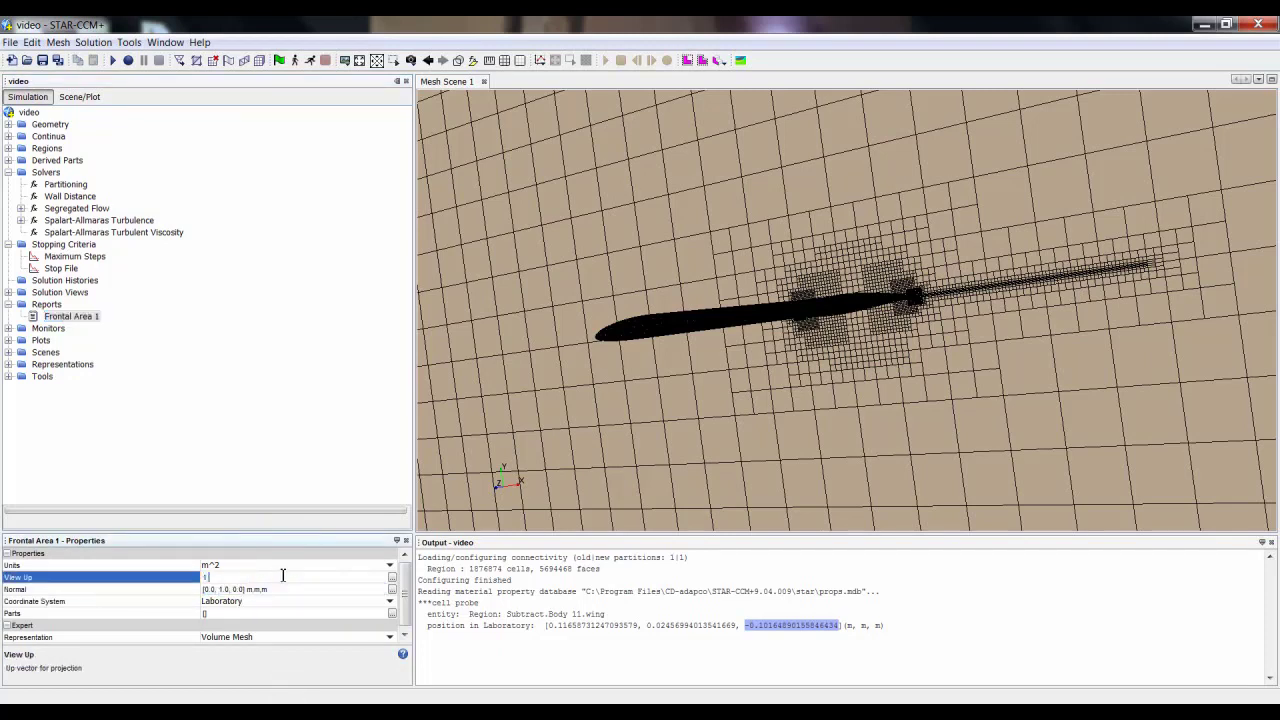
type(",0,0")
key("Return")
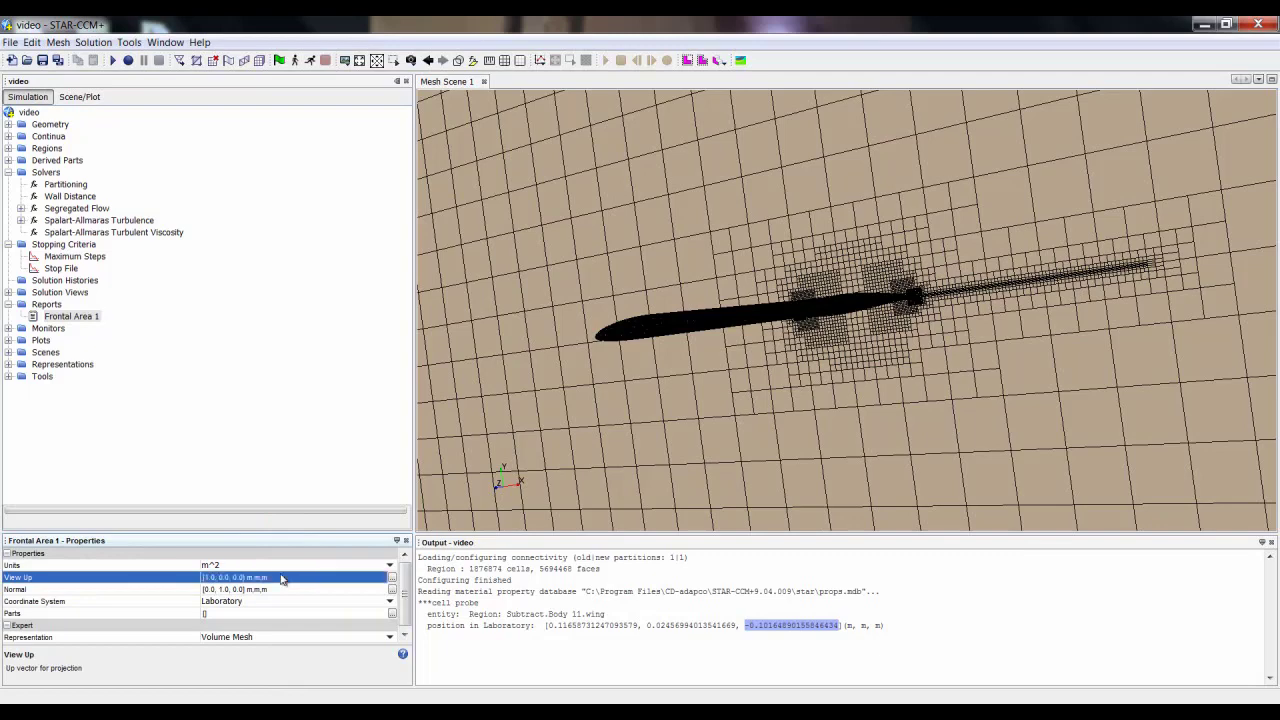
Assign the Subtract.Body 11.wing, Subtract.Body 12.wing and Subtract.Body 12.wing tip boundaries as the frontal area report's parts.
left_click(391, 618)
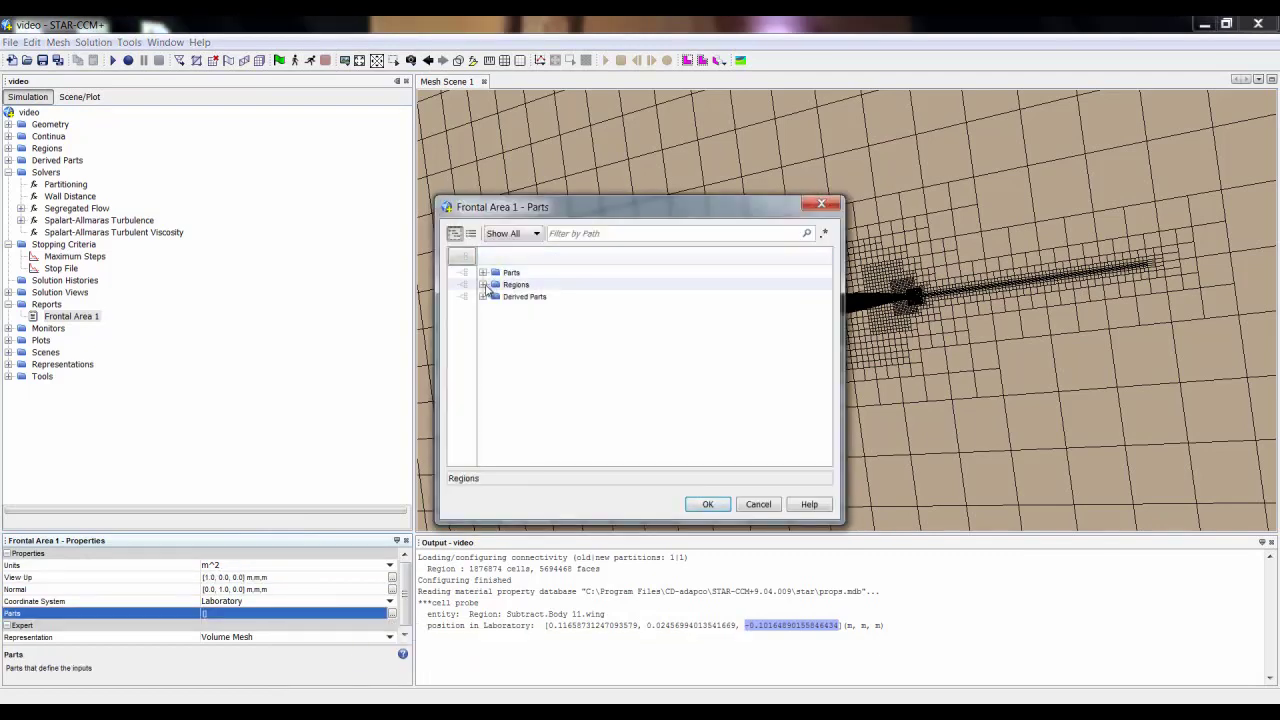
left_click(485, 285)
left_click(463, 321)
left_click(463, 333)
left_click(463, 345)
left_click(695, 504)
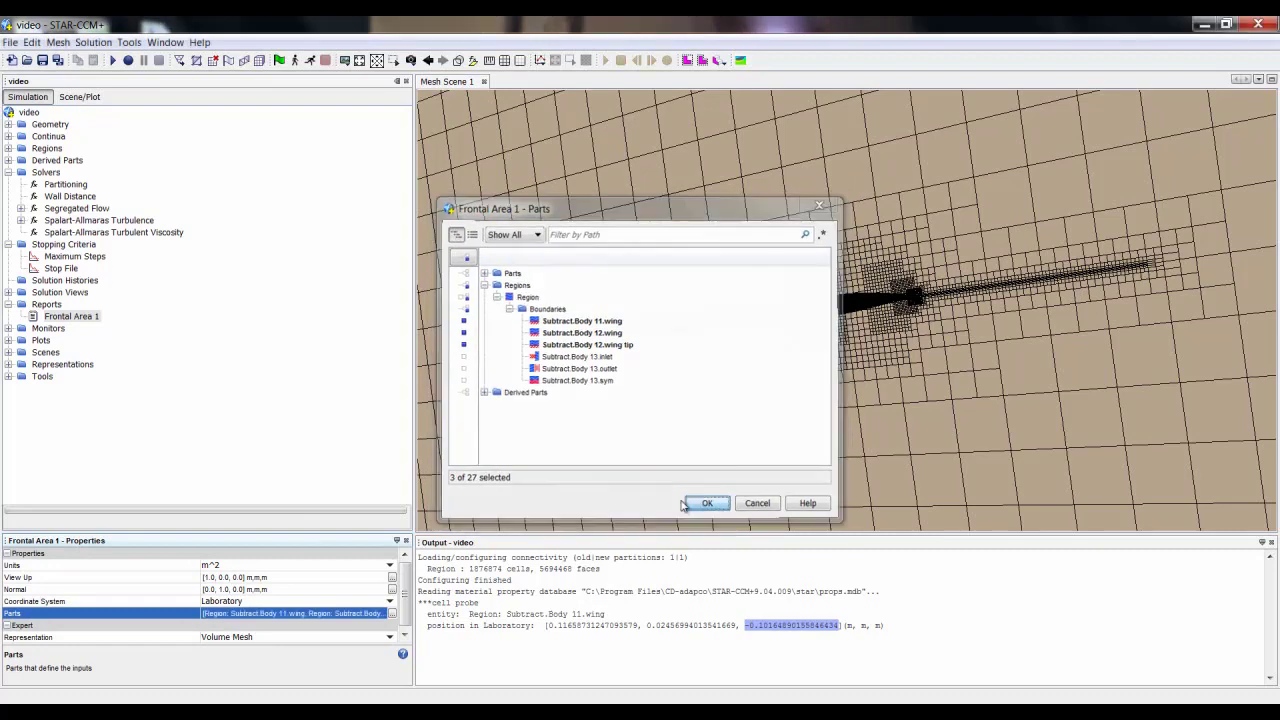
Run the frontal area report and copy the total area value from the output.
right_click(80, 319)
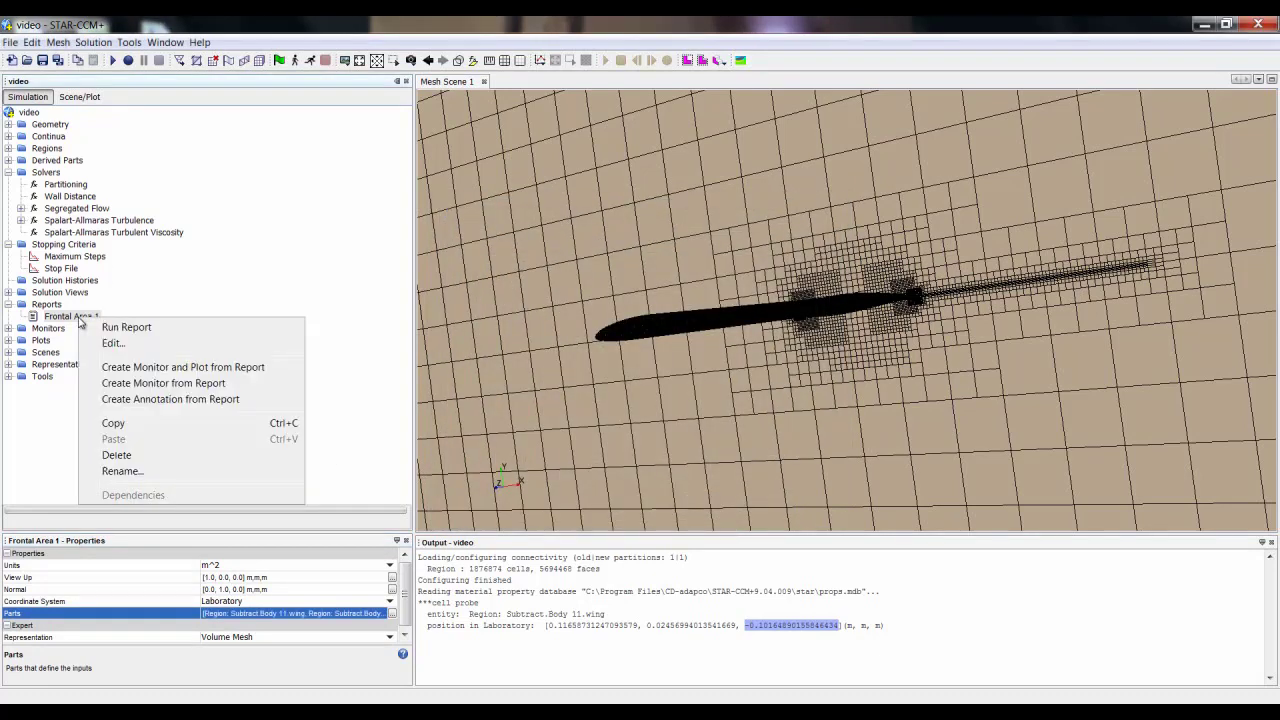
left_click(128, 328)
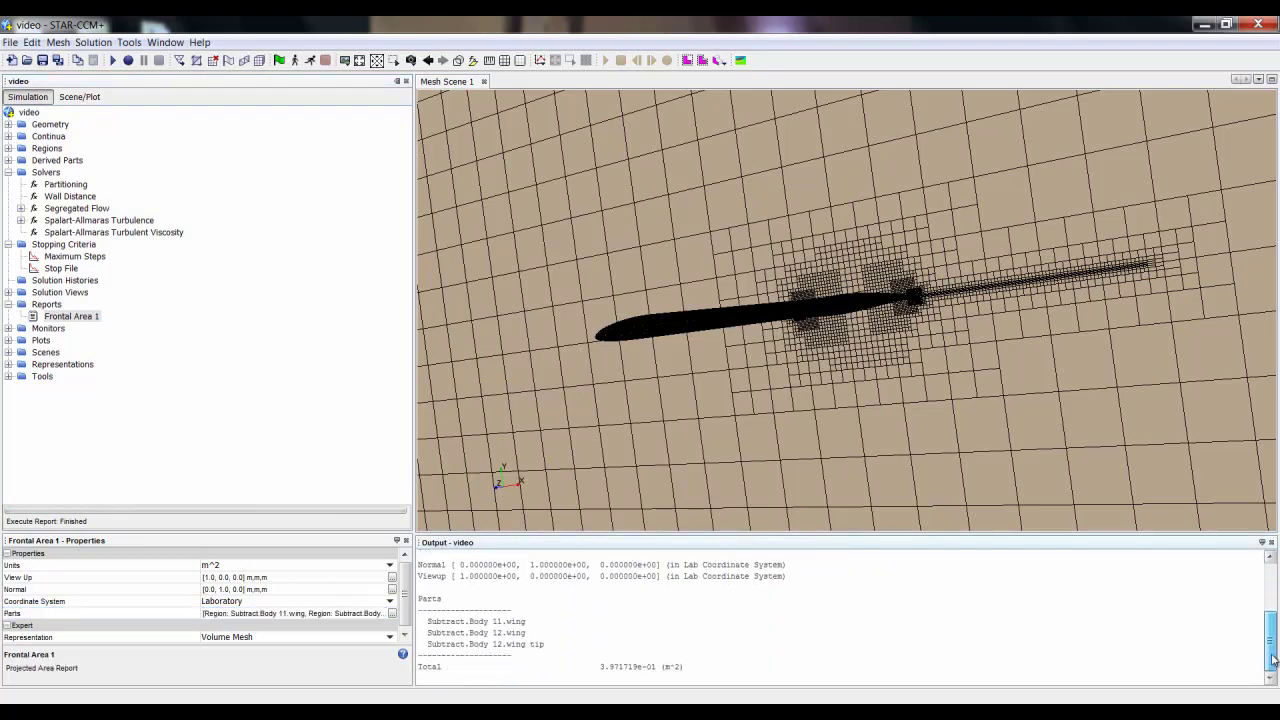
left_click_drag(602, 668, 657, 668)
key("ctrl+c")
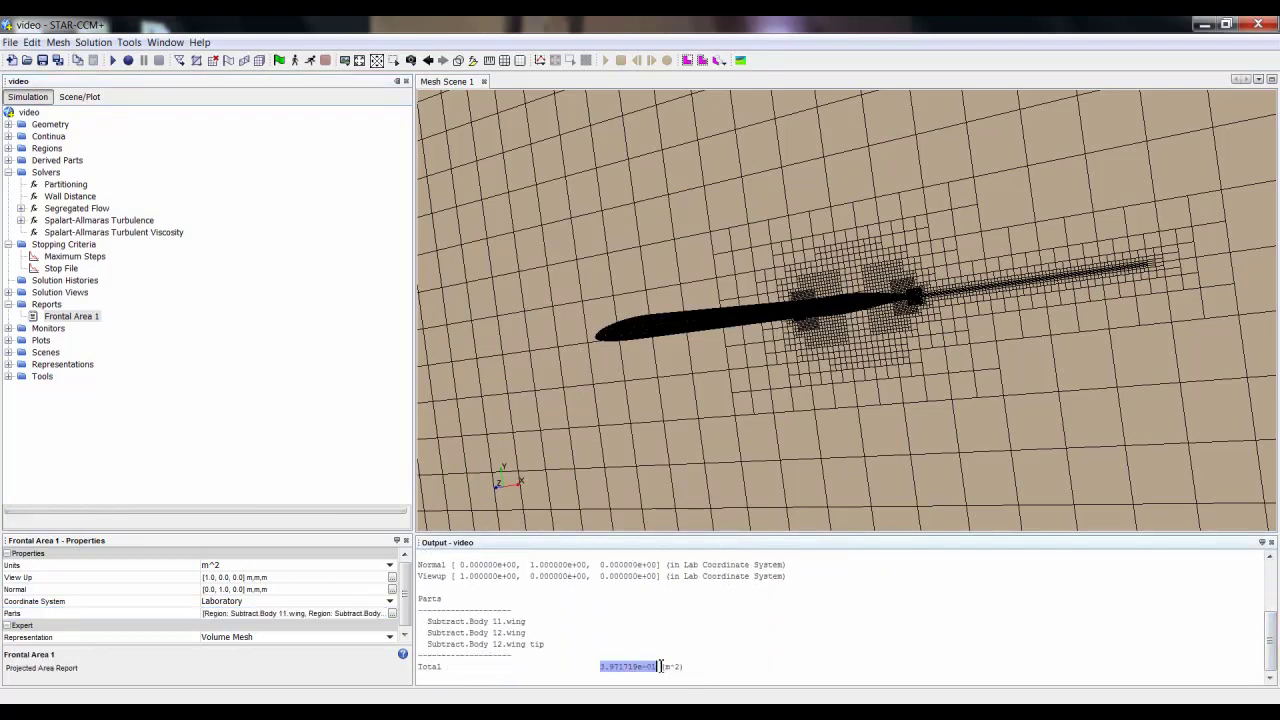
Create a Force Coefficient report and rename it Cl.
right_click(45, 305)
mouse_move(188, 323)
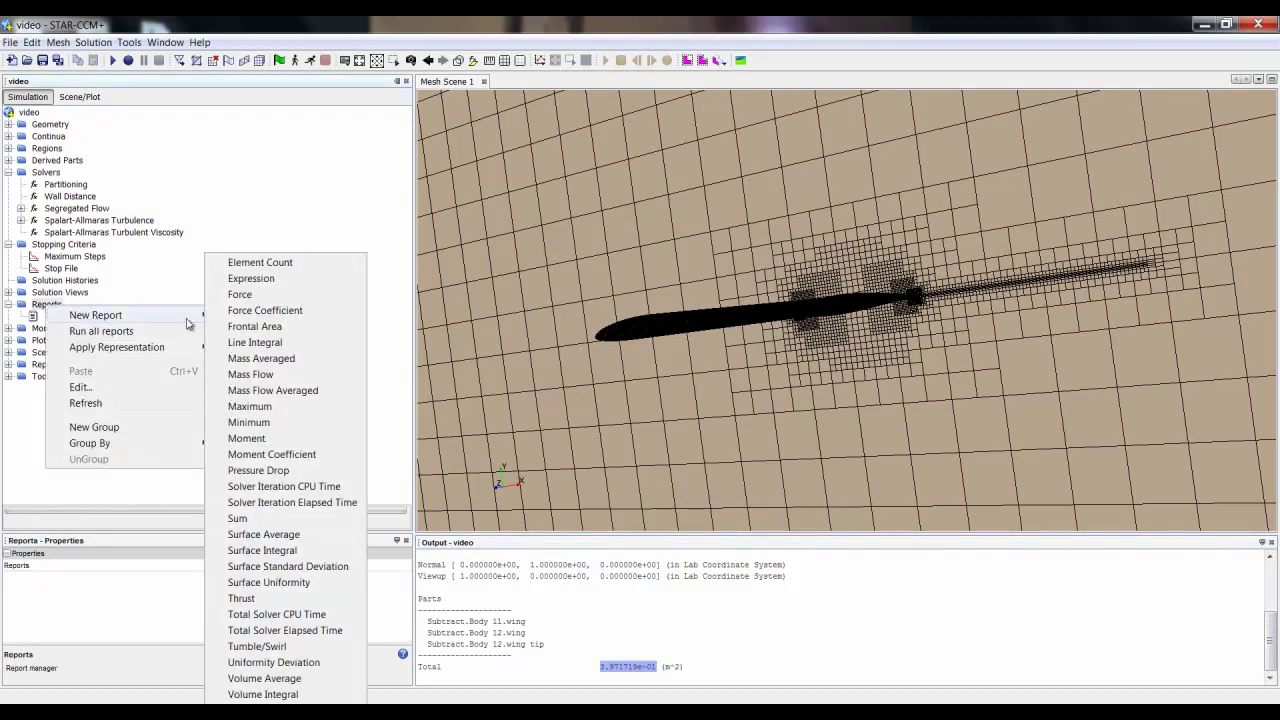
left_click(297, 314)
left_click(95, 318)
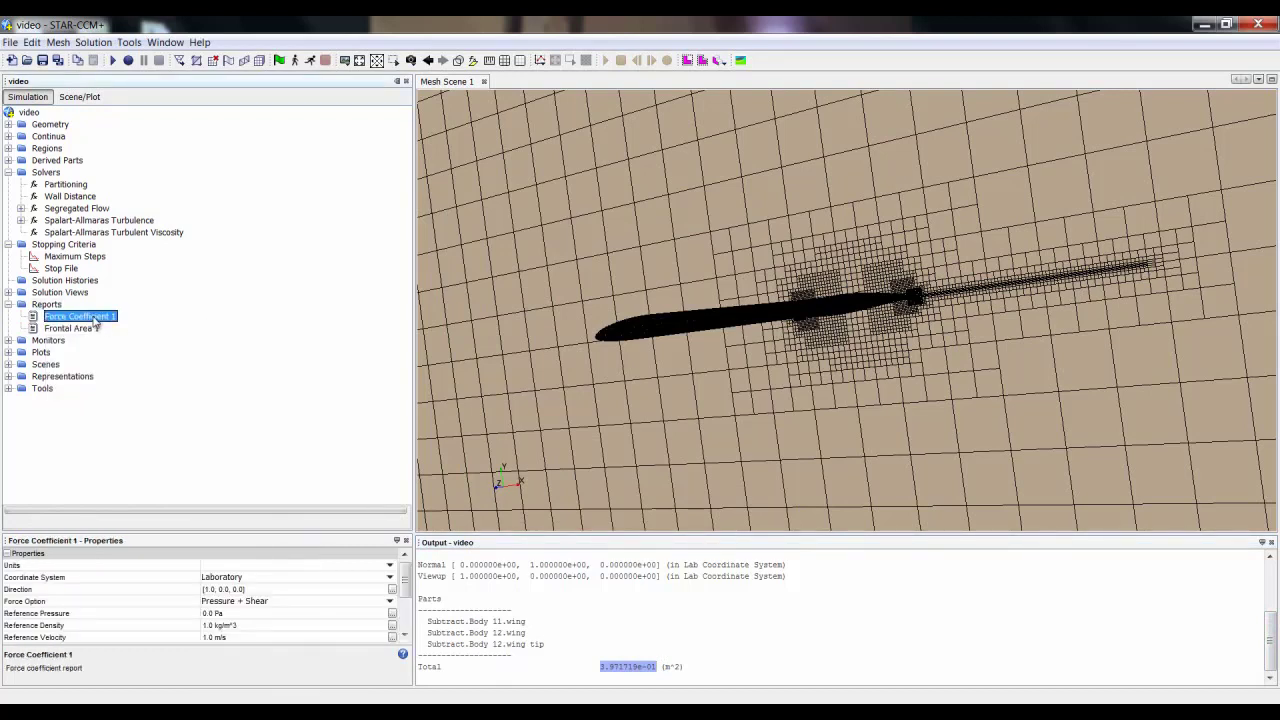
type("Cl")
key("Return")
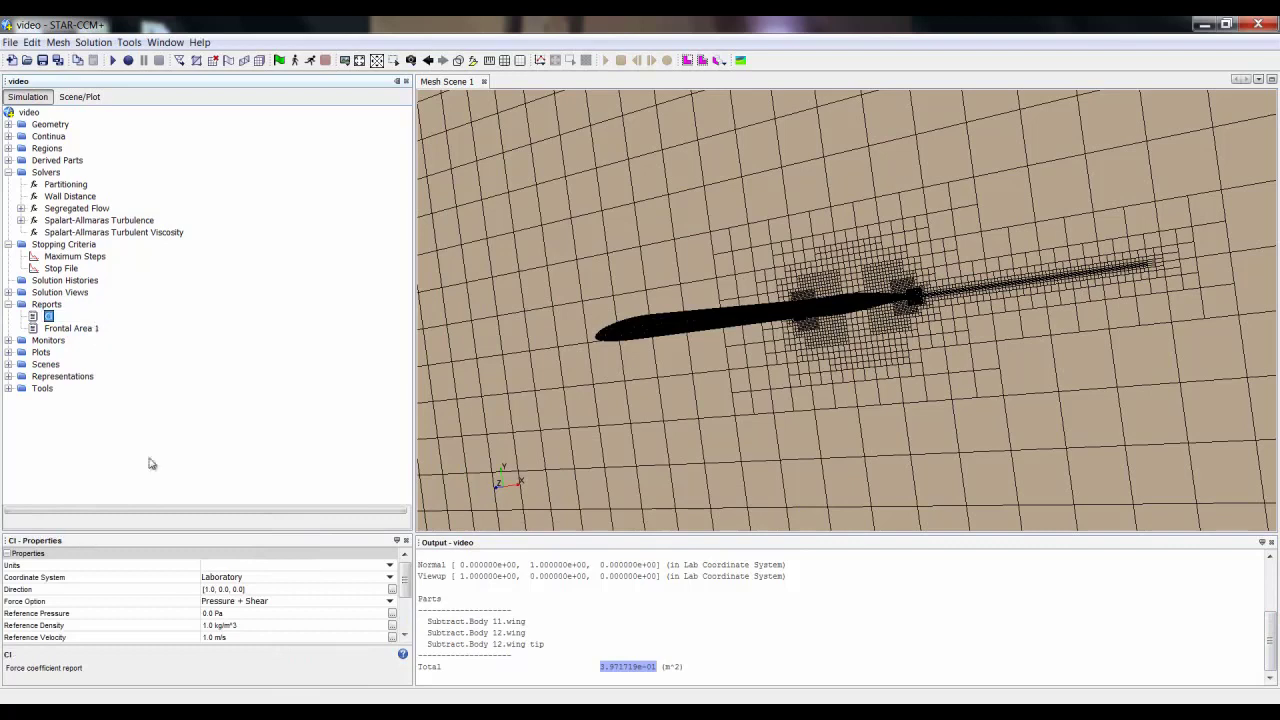
Set the Cl report's force direction to [0, 1, 0].
left_click(279, 593)
type("0")
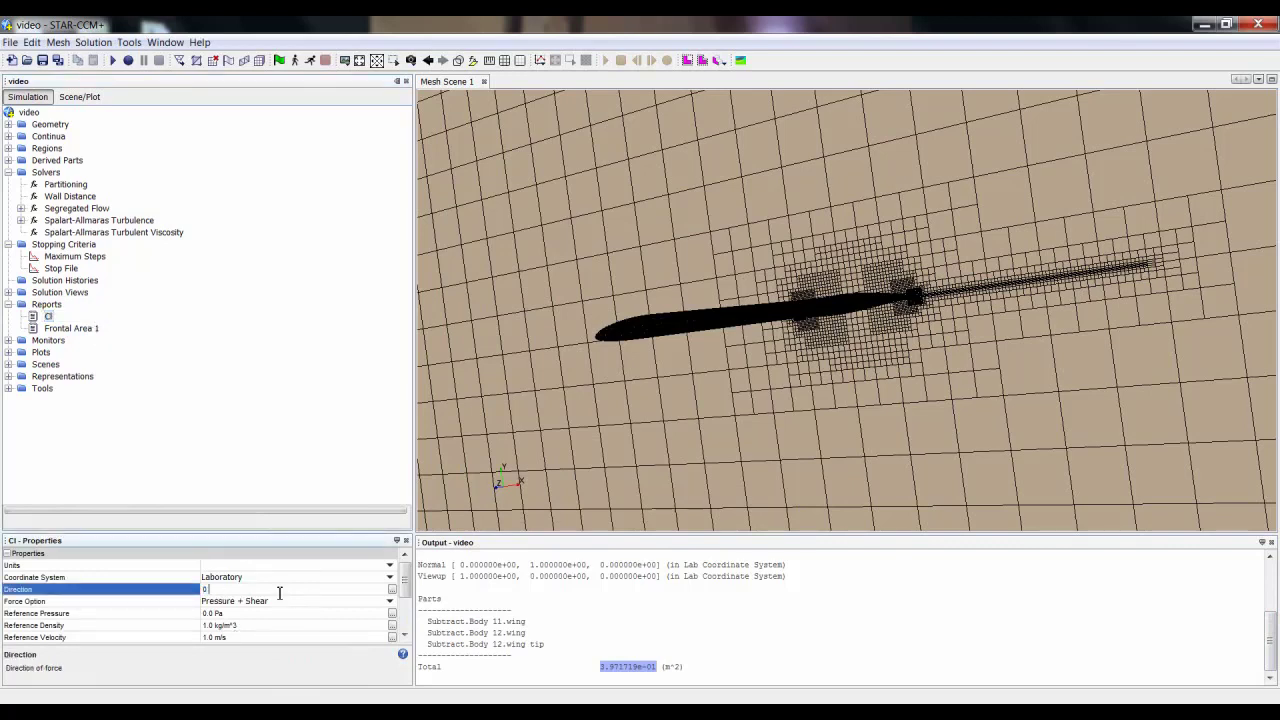
type(", 1.0, 0")
key("Return")
Set the Cl report's reference density to 1.225 kg/m^3 and its reference velocity to 45 mph.
left_click(265, 626)
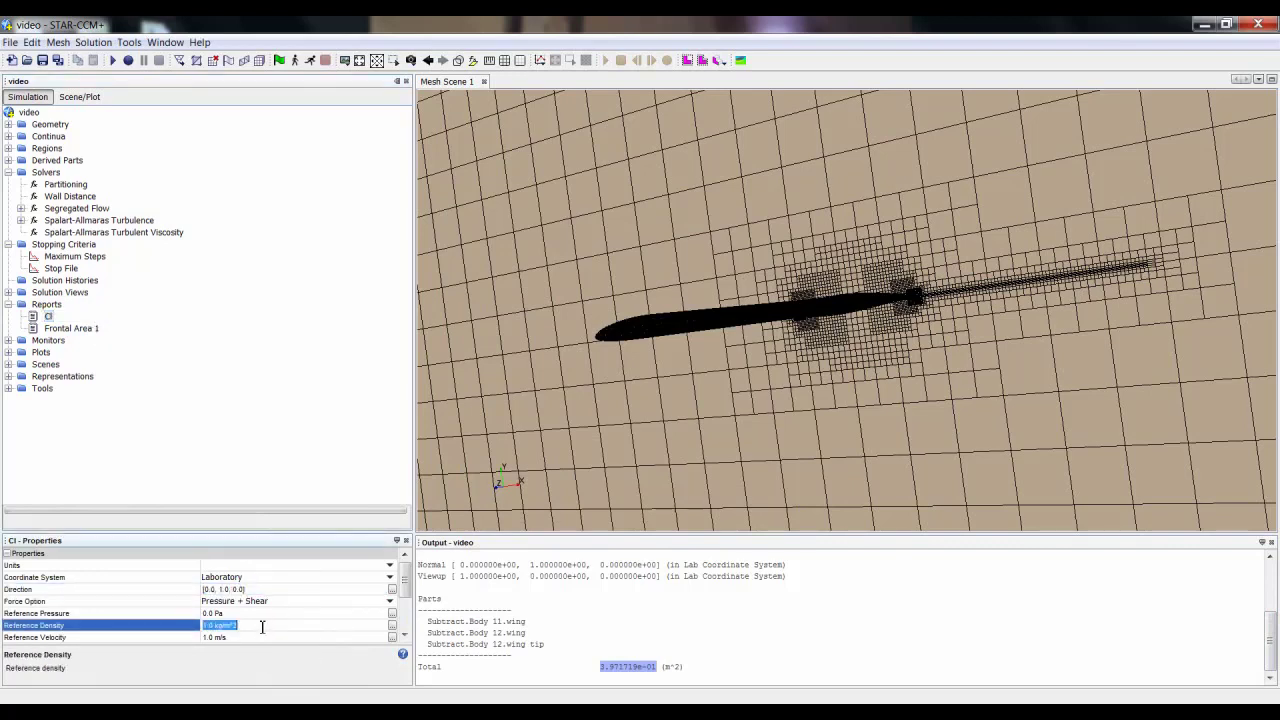
type("1.225")
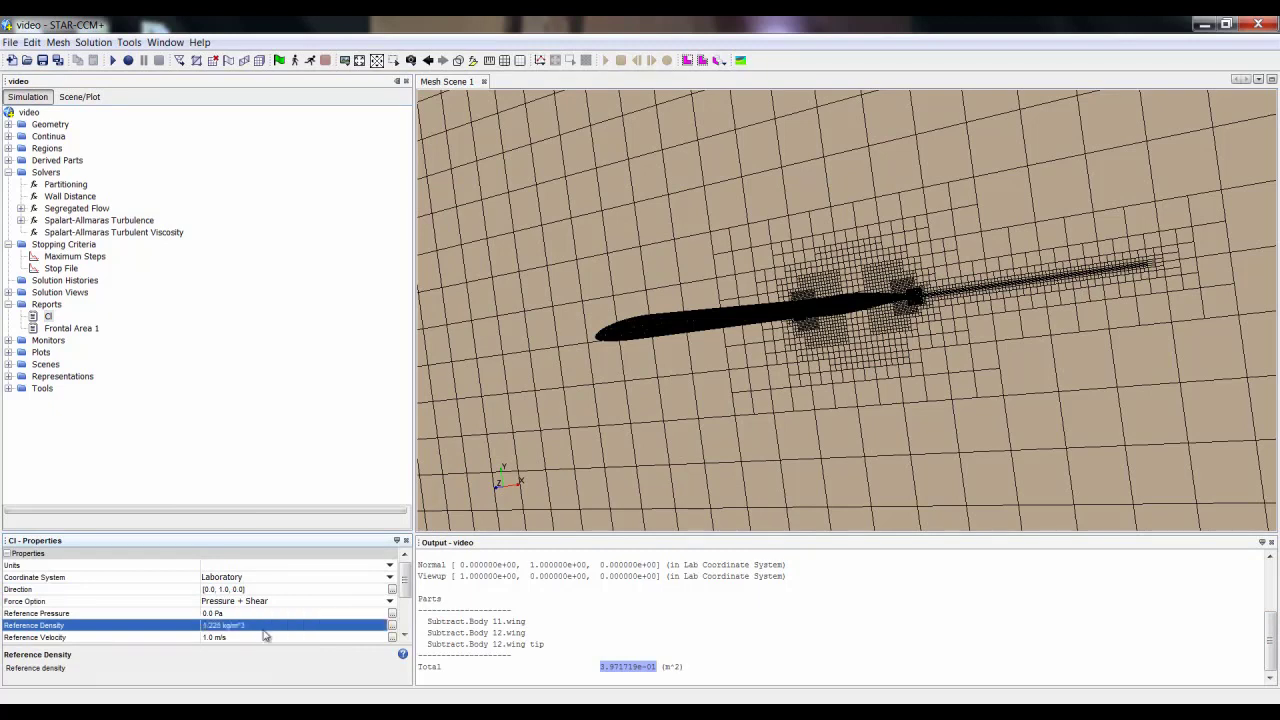
left_click(255, 638)
type("45.0")
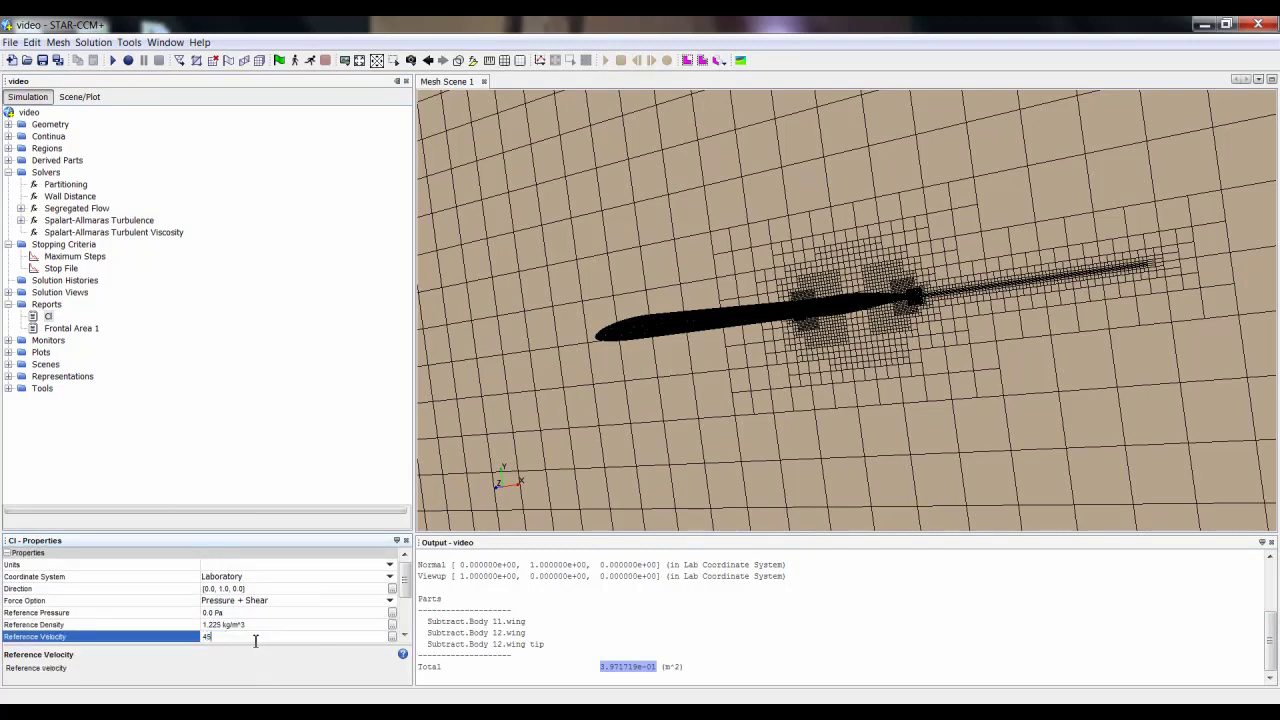
key("Return")
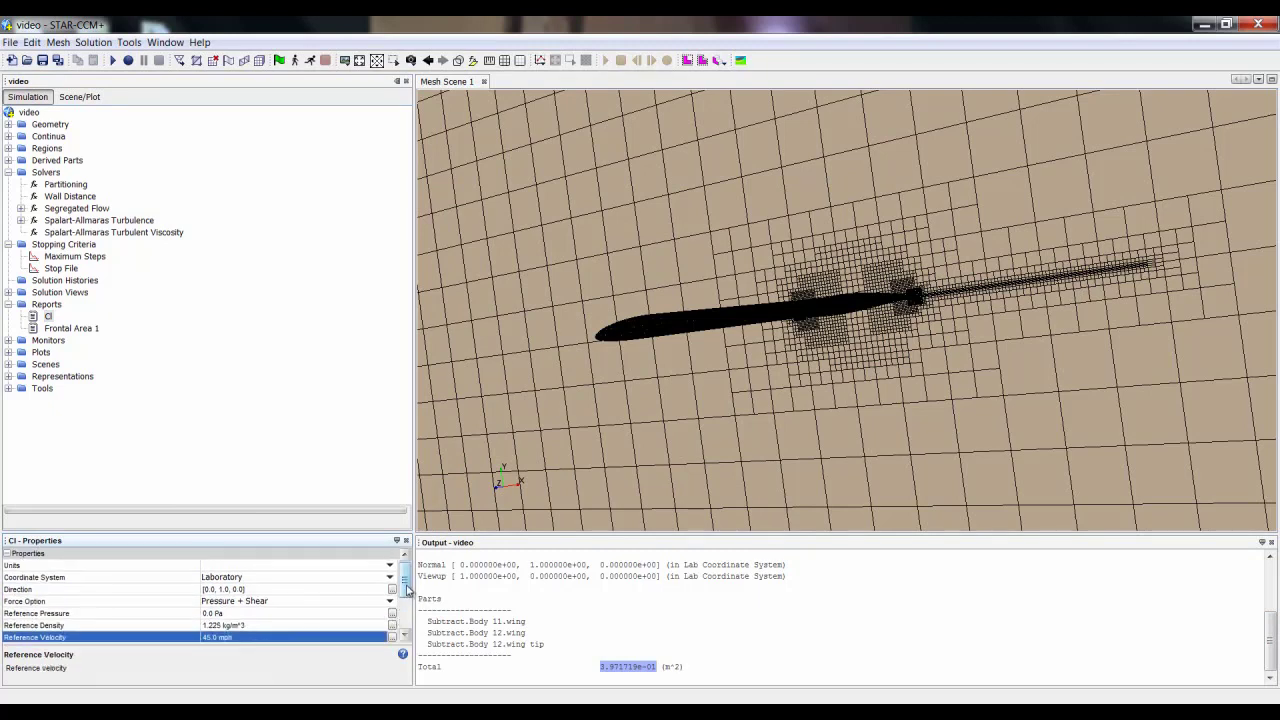
Copy the total frontal area from the output into the Cl report's reference area, giving 0.3971719 m^2.
scroll(400, 590, "down", 3)
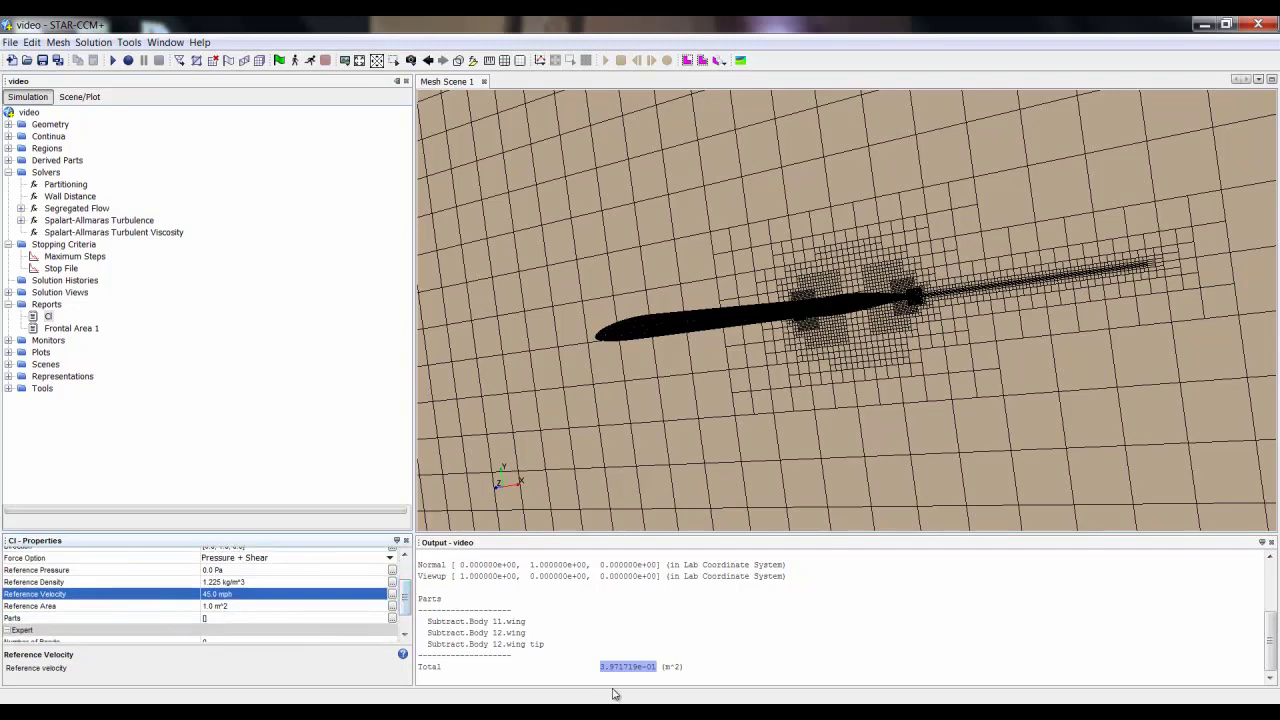
right_click(614, 666)
left_click(670, 531)
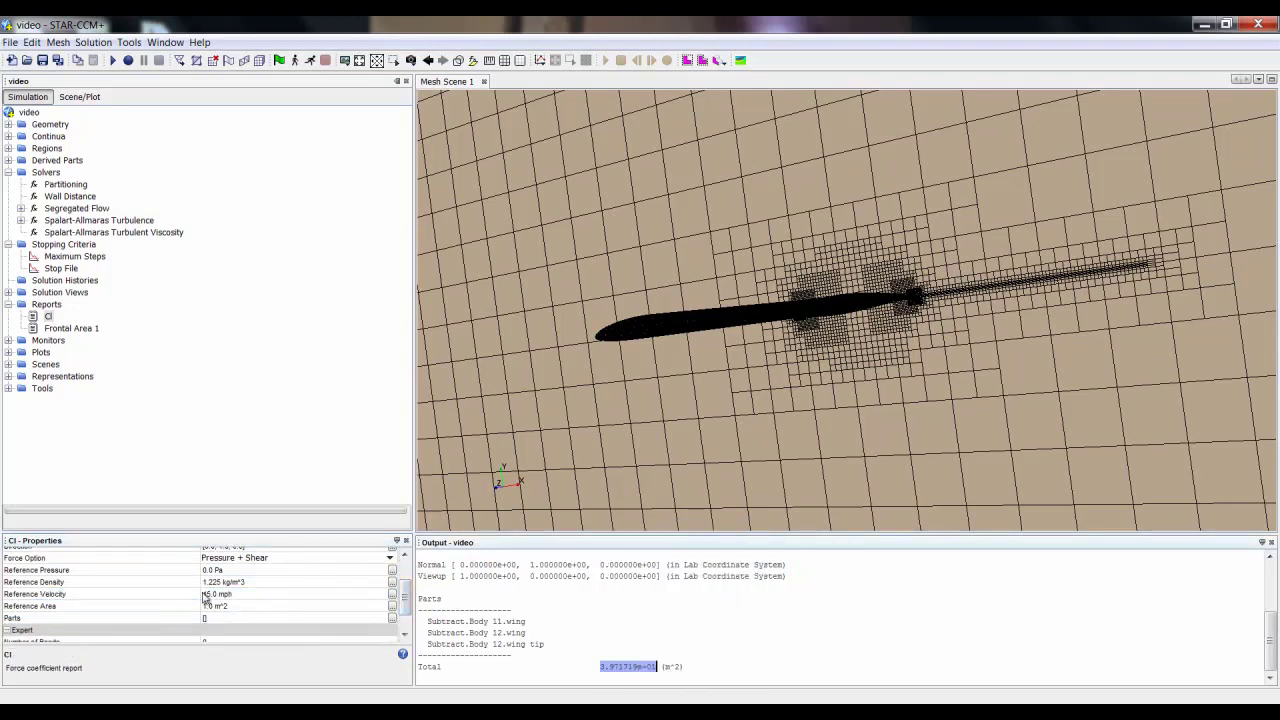
left_click(260, 606)
key("ctrl+v")
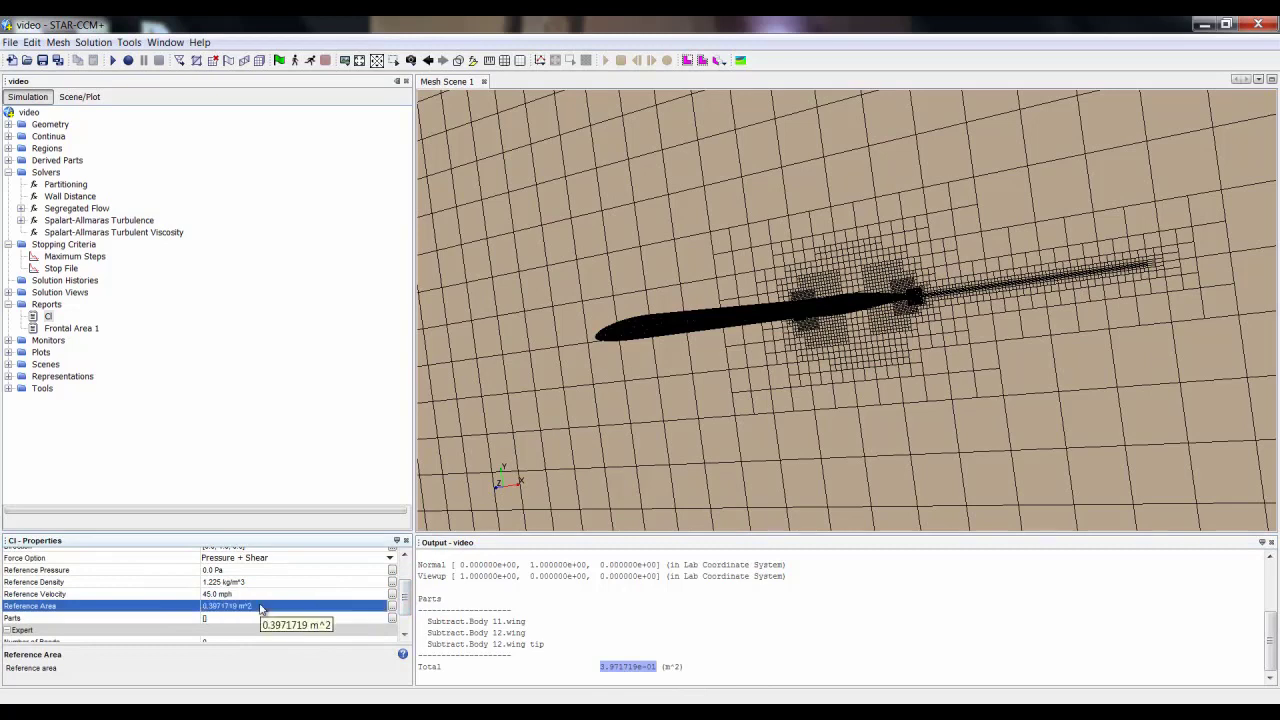
Assign the two wing boundaries and the wing tip boundary of the region as the Cl report's parts.
left_click(392, 618)
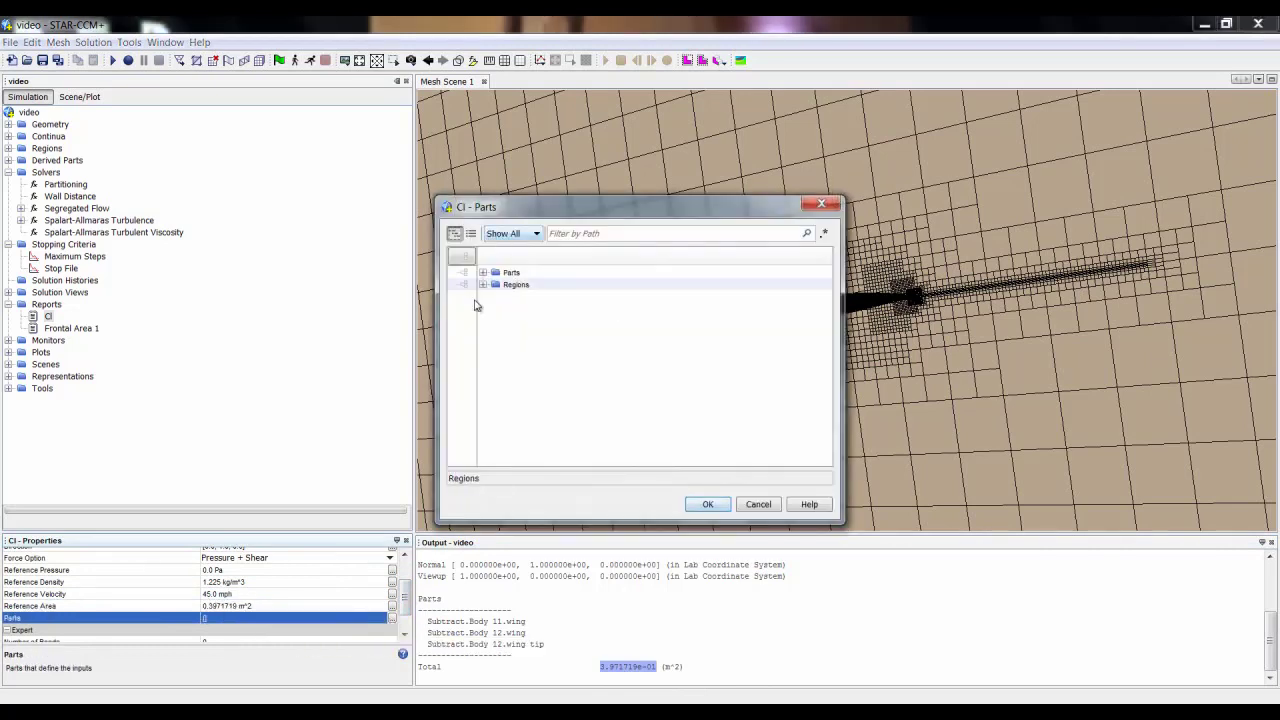
left_click(483, 285)
left_click(462, 320)
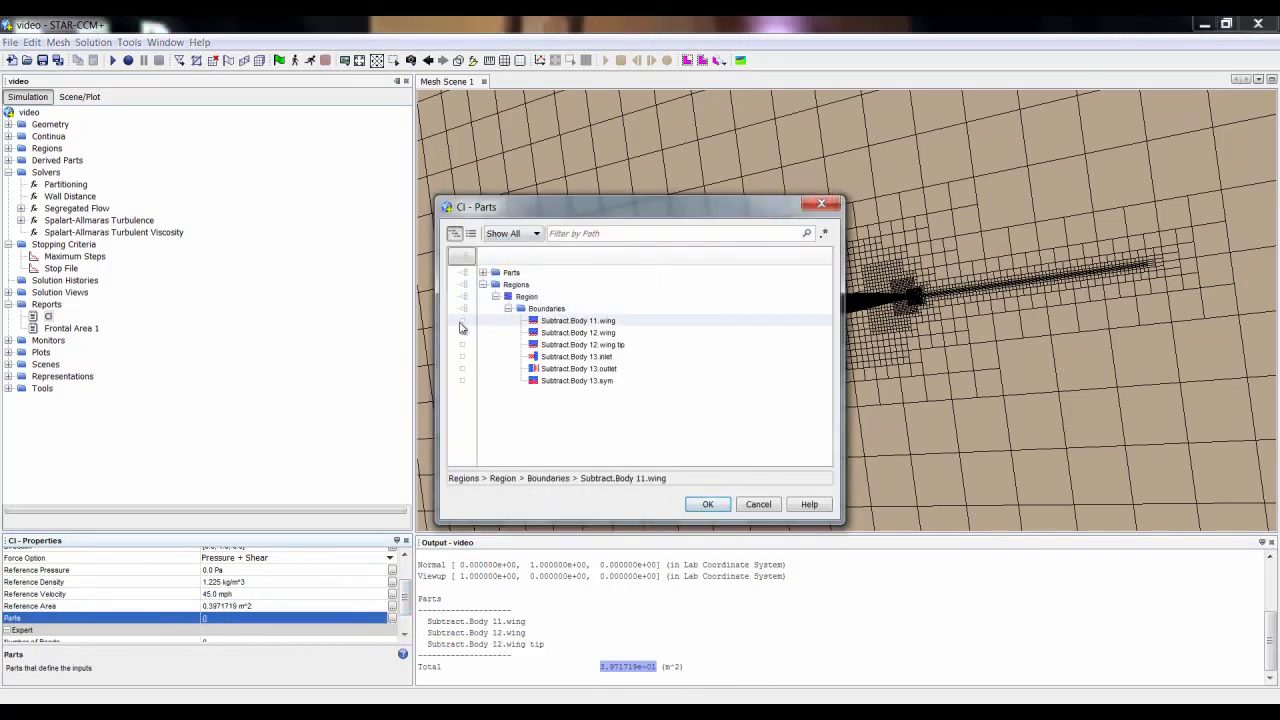
left_click(462, 332)
left_click(462, 344)
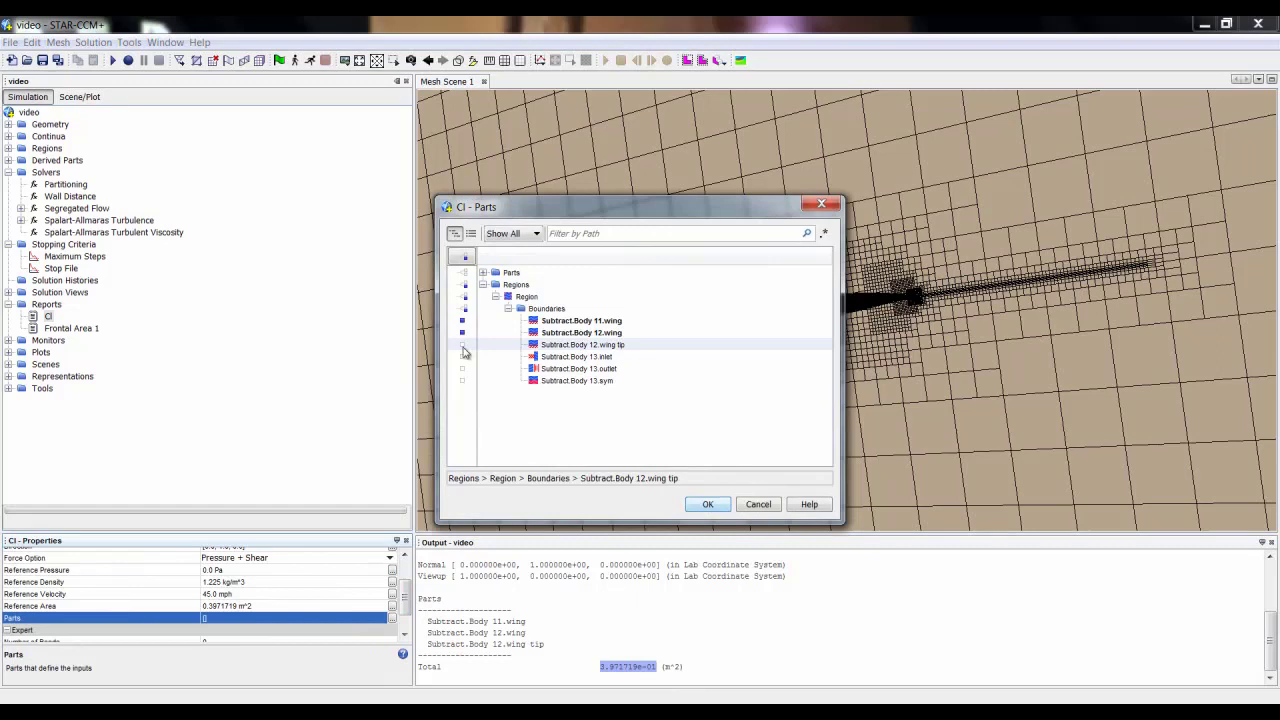
left_click(709, 507)
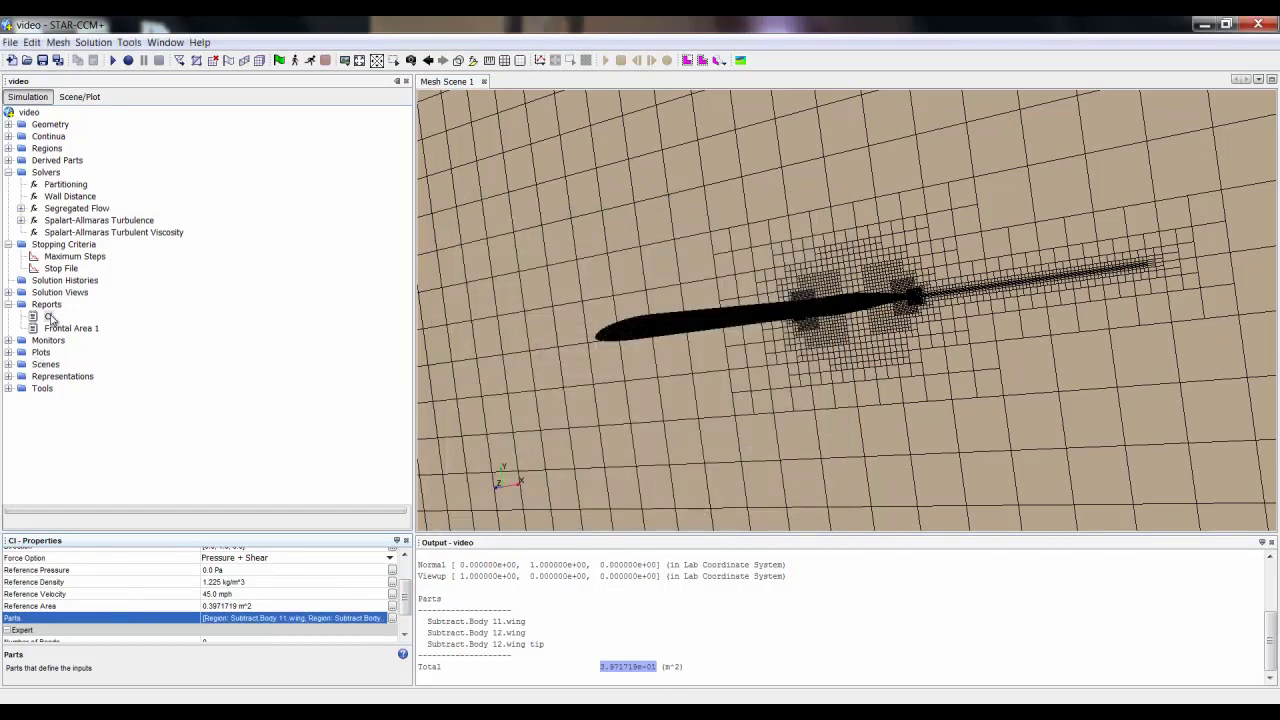
Duplicate the Cl report within Reports and rename the copy Cd.
left_click_drag(48, 315, 52, 309)
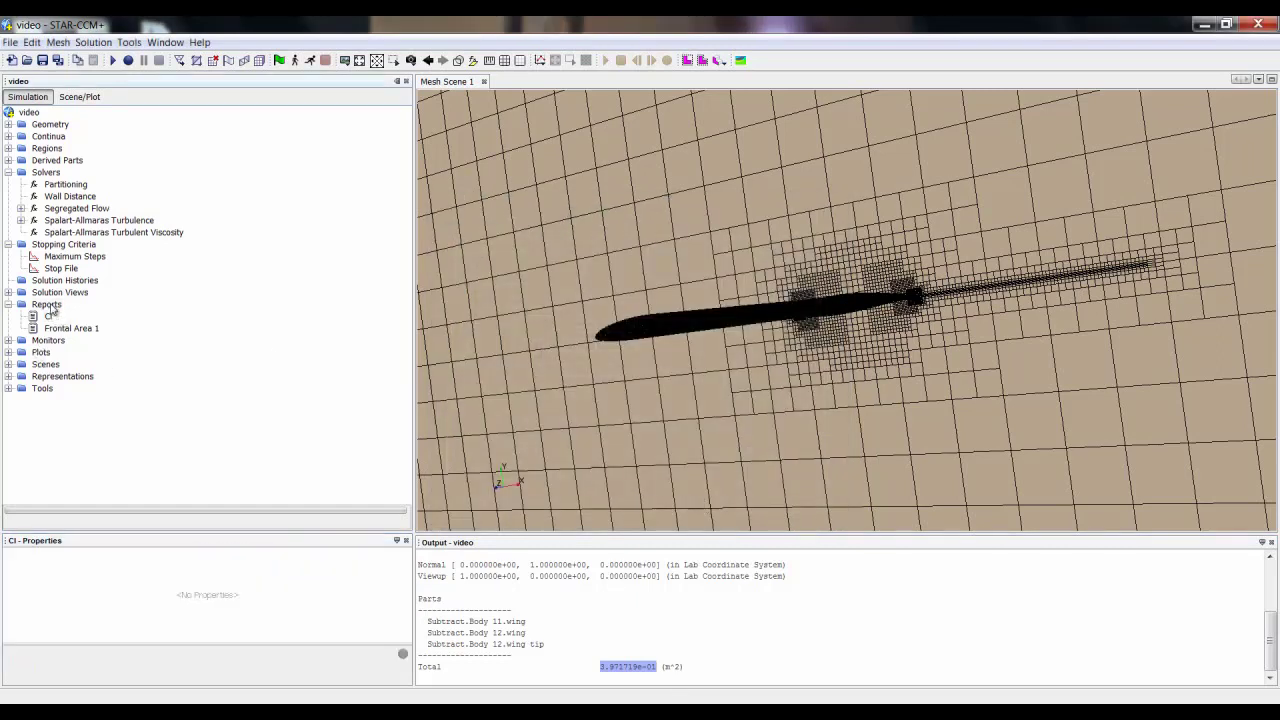
left_click(66, 333)
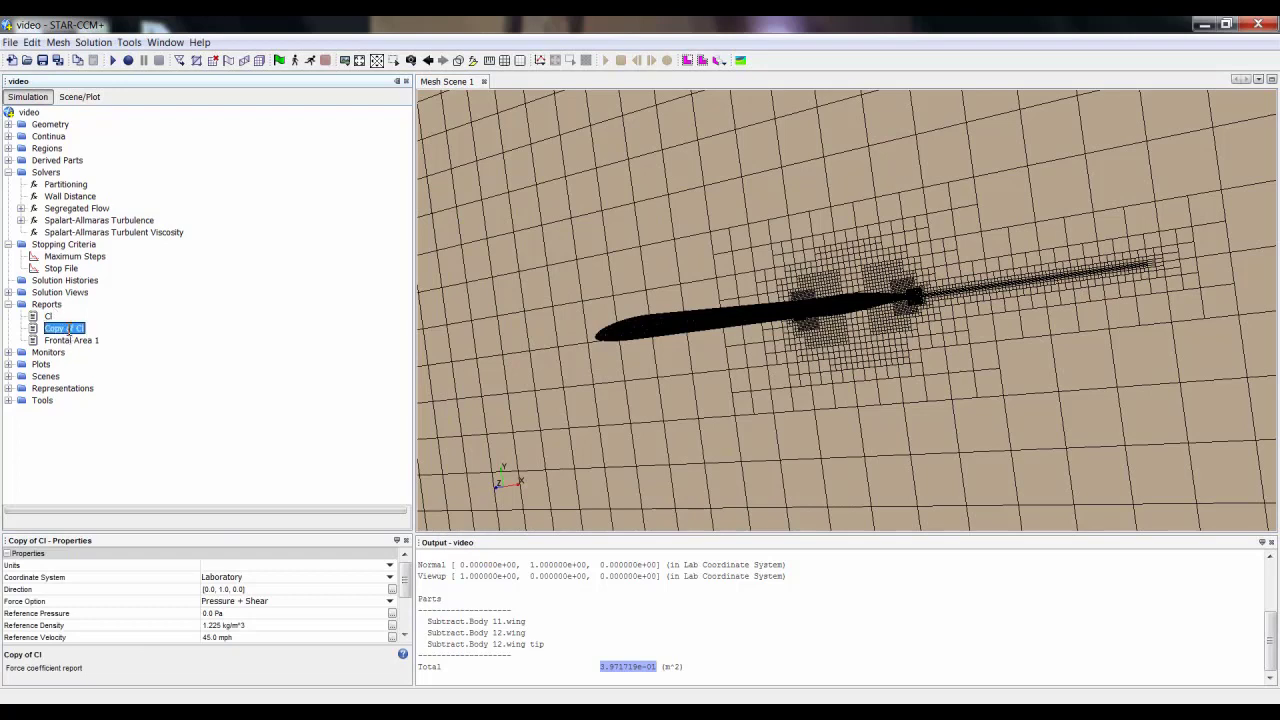
type("Cd")
key("Return")
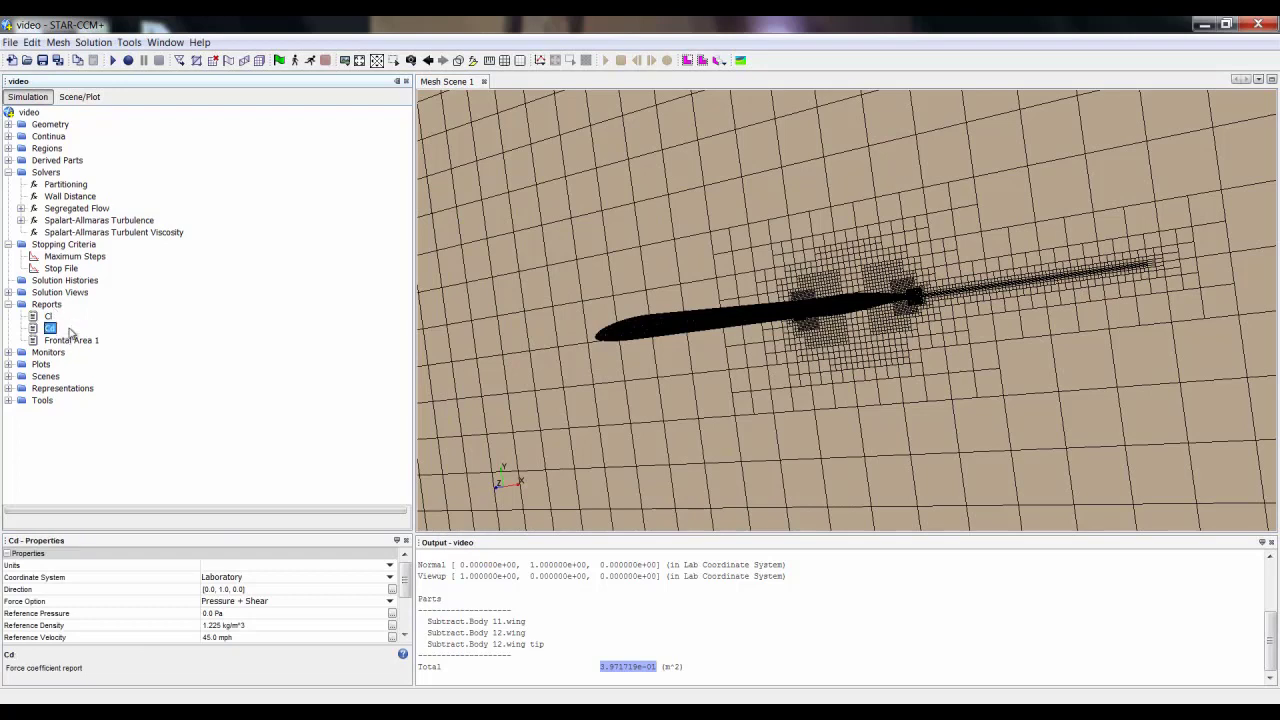
Set the Cd report's force direction to [1.0, 0.0, 0.0].
left_click(272, 589)
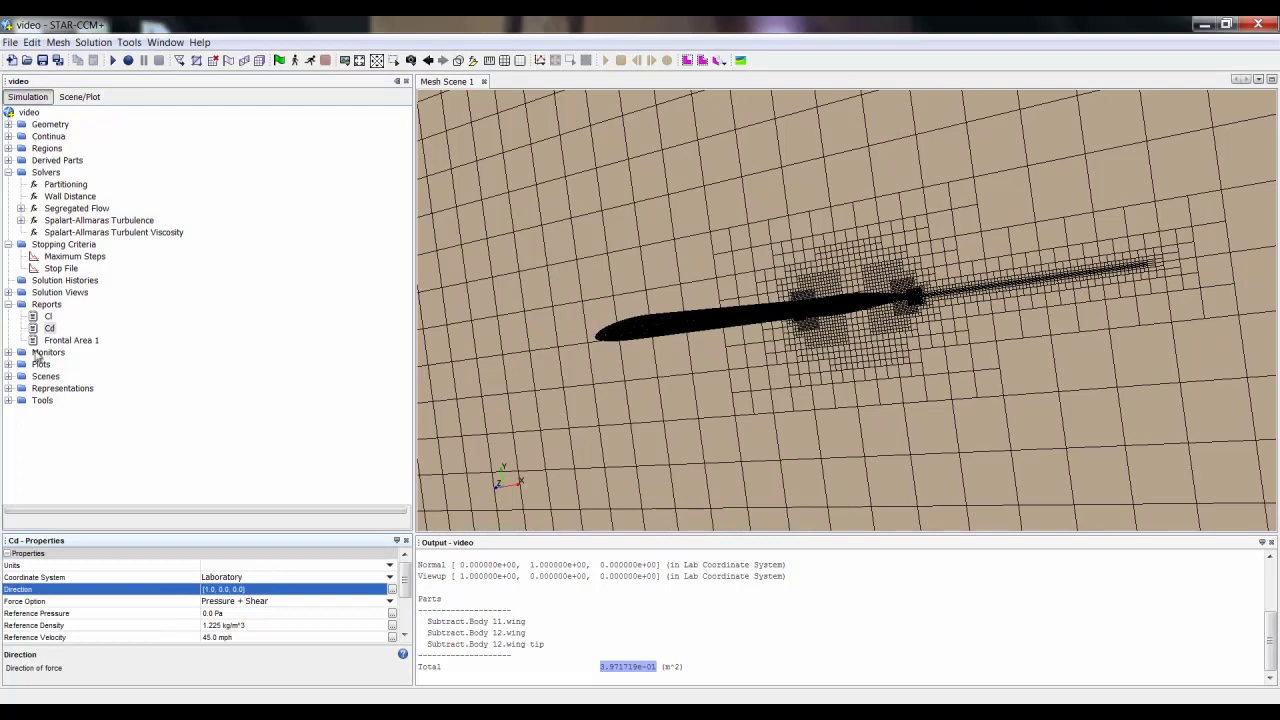
Create a Force report and assign the region's two wing boundaries and wing tip boundary as its parts.
right_click(52, 306)
mouse_move(132, 316)
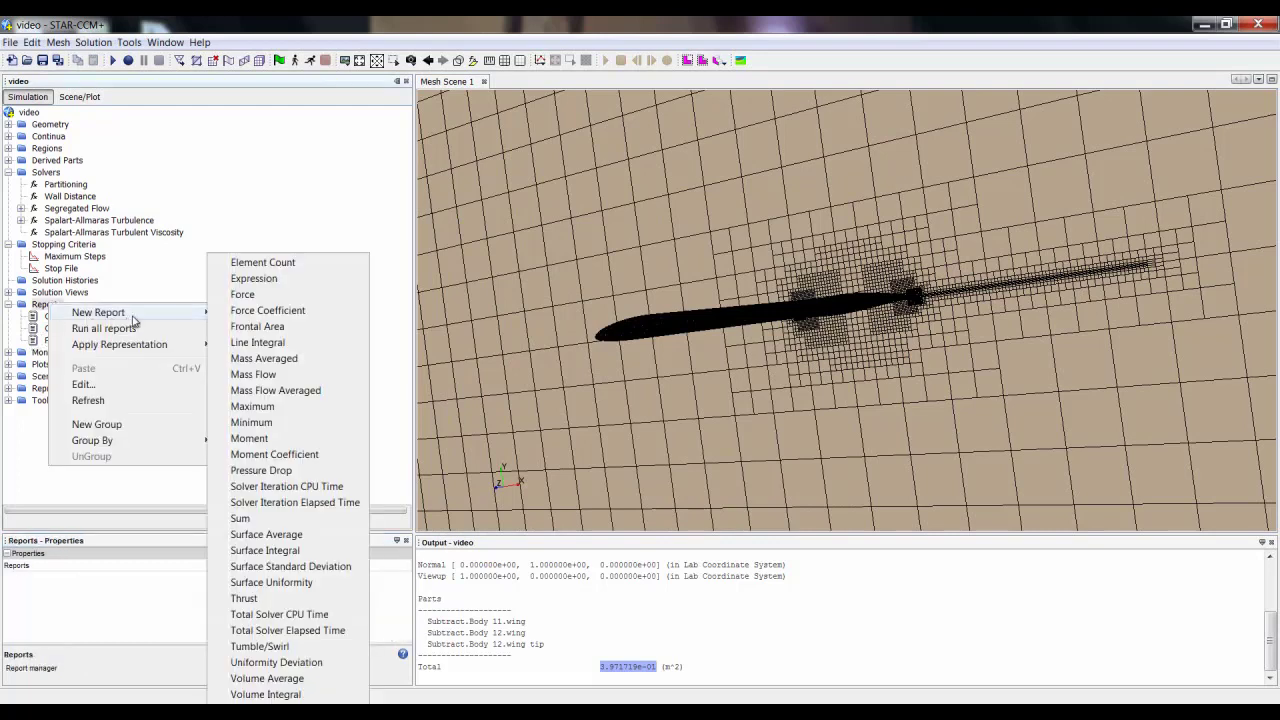
left_click(306, 295)
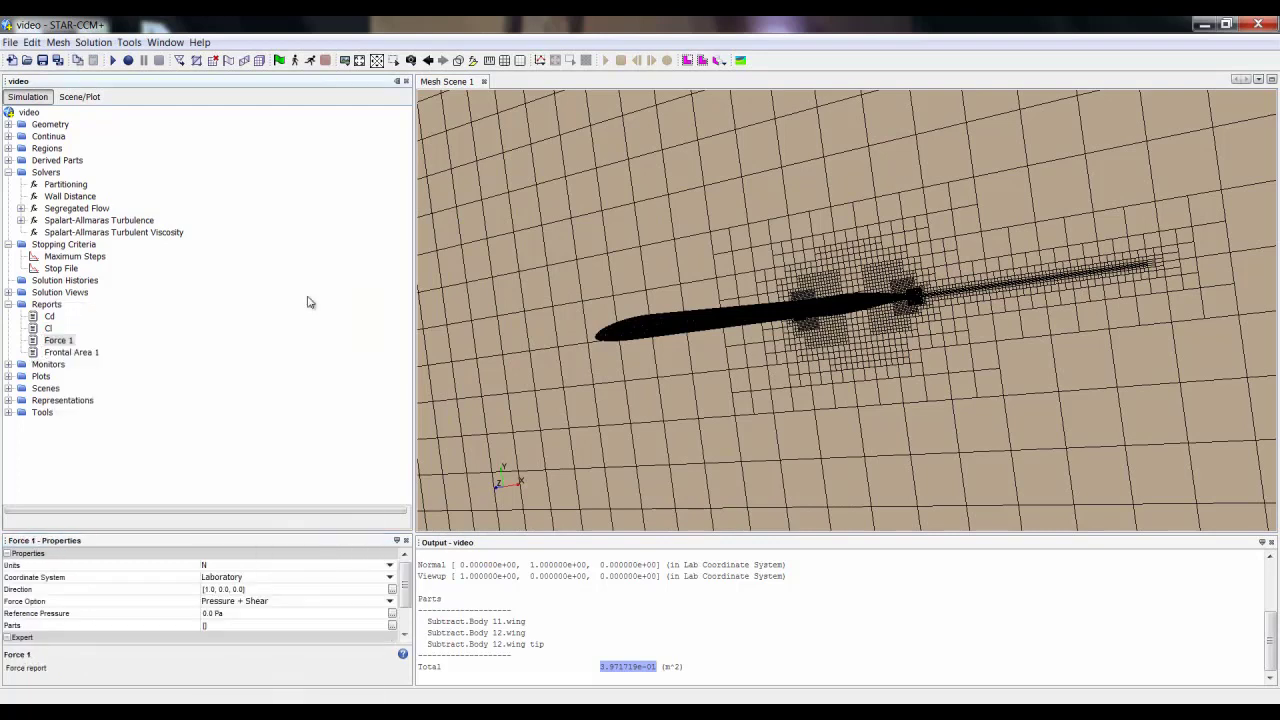
left_click(224, 628)
left_click(483, 286)
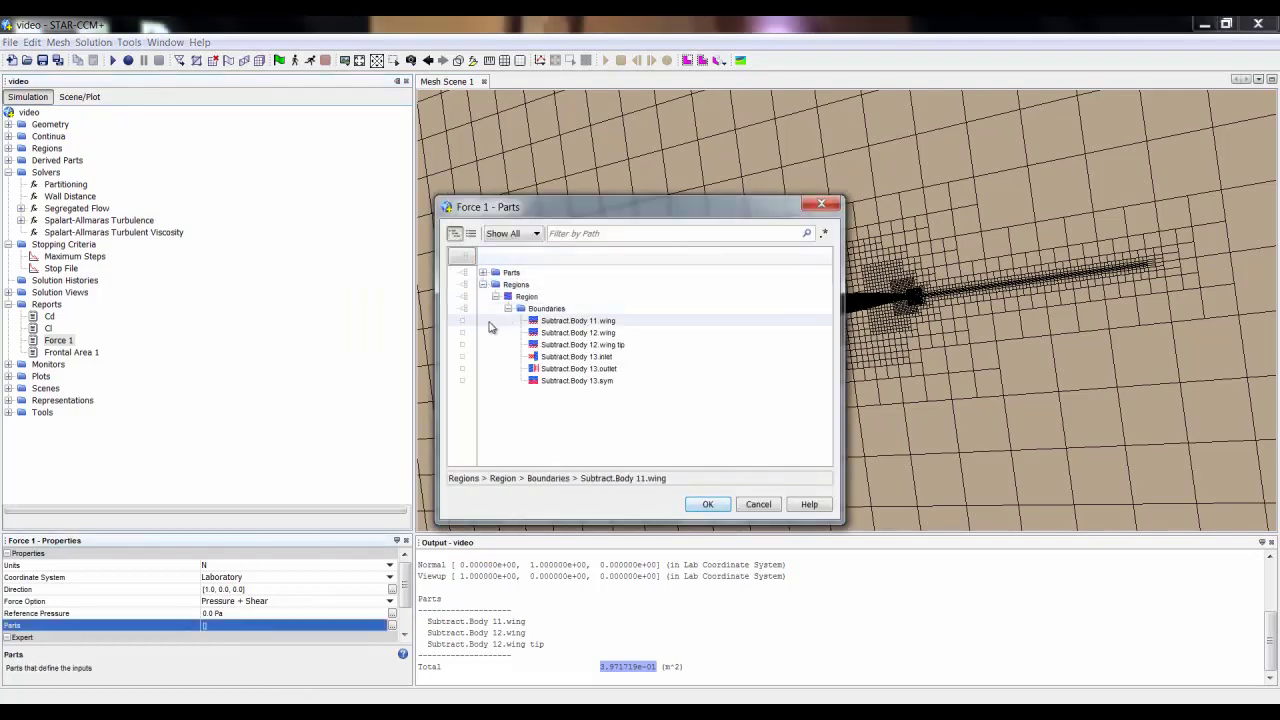
left_click(462, 320)
left_click(462, 332)
left_click(462, 344)
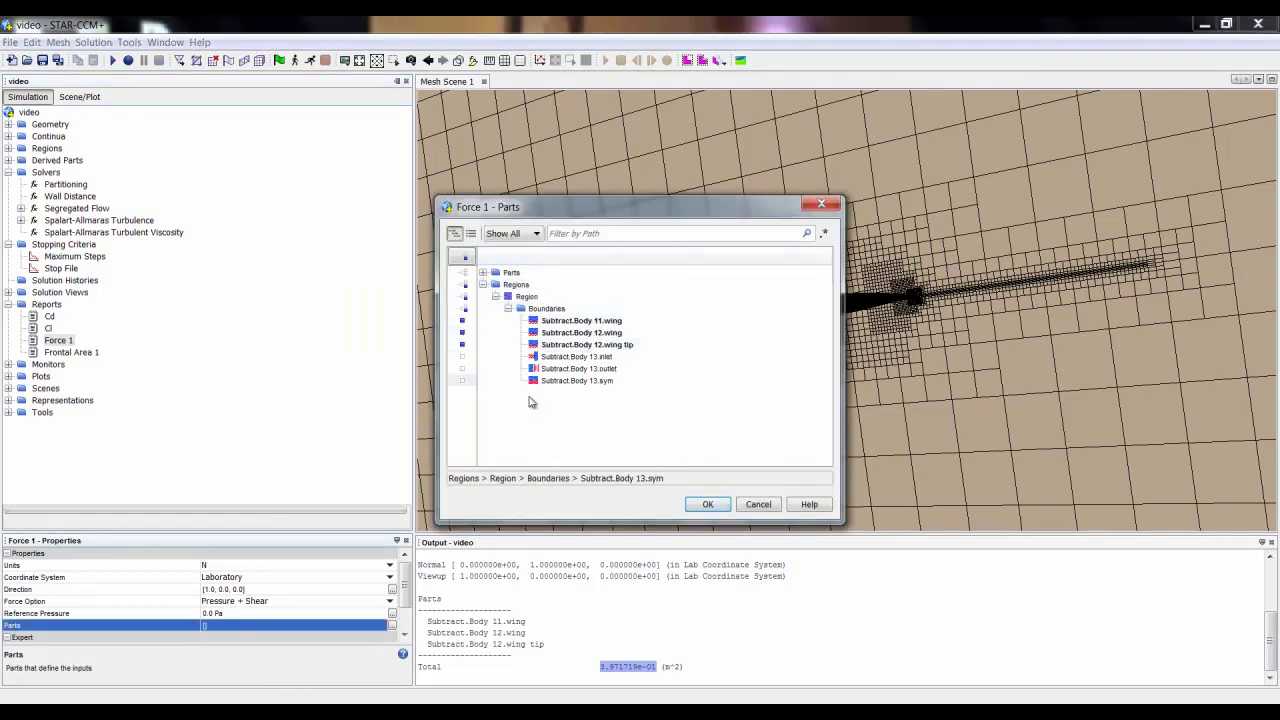
left_click(700, 504)
Rename the new force report D.
left_click(66, 342)
left_click(60, 341)
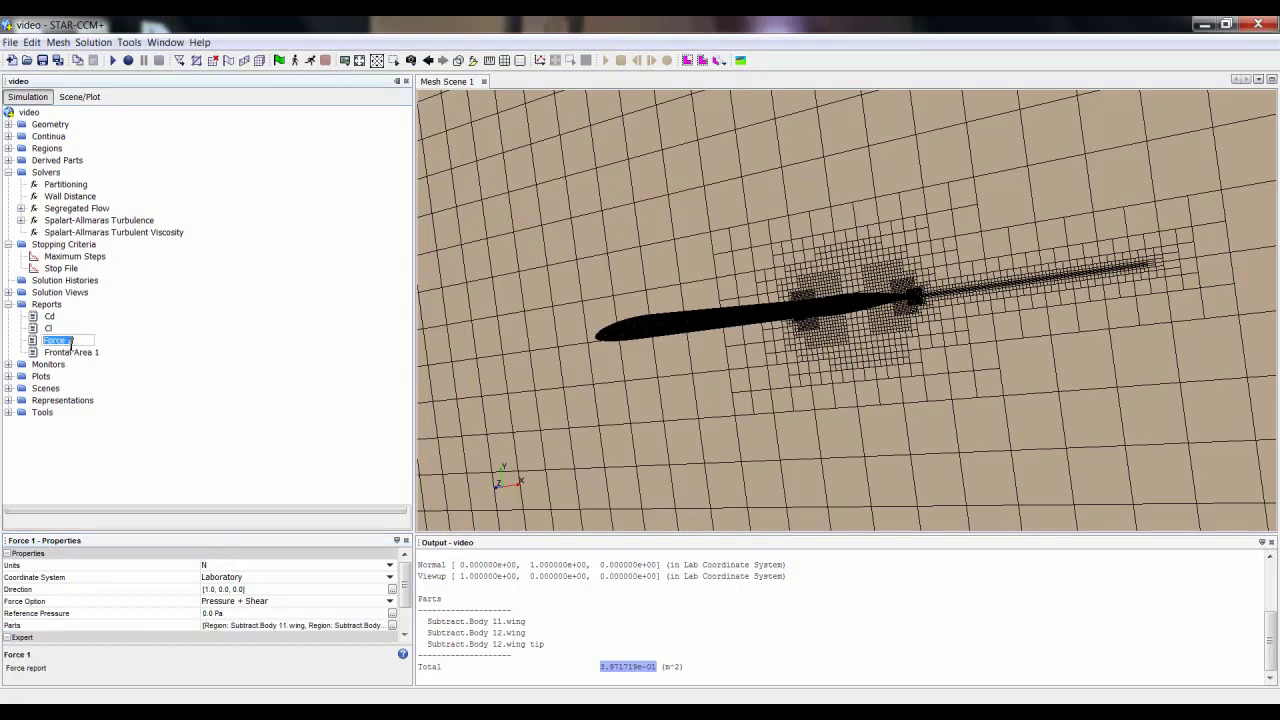
type("D")
key("Return")
Duplicate the D report within Reports and rename the copy L.
left_click_drag(50, 342, 51, 308, "ctrl")
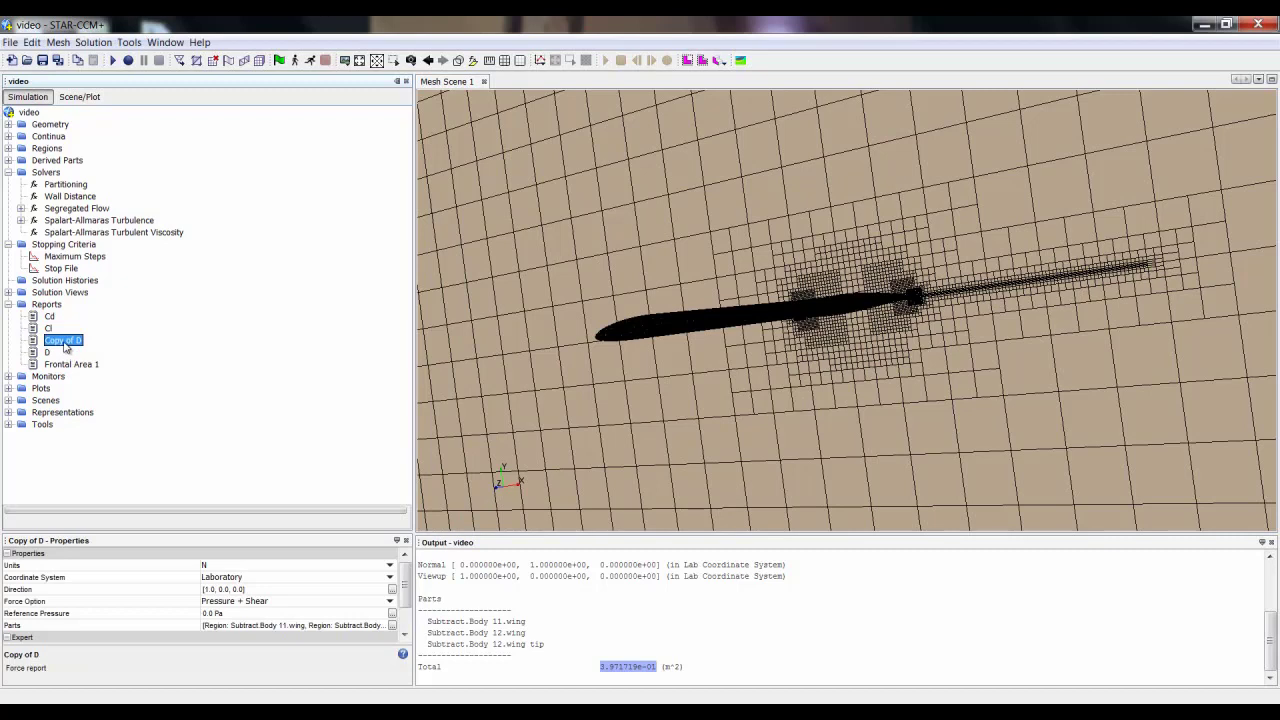
left_click(66, 343)
type("L")
key("Return")
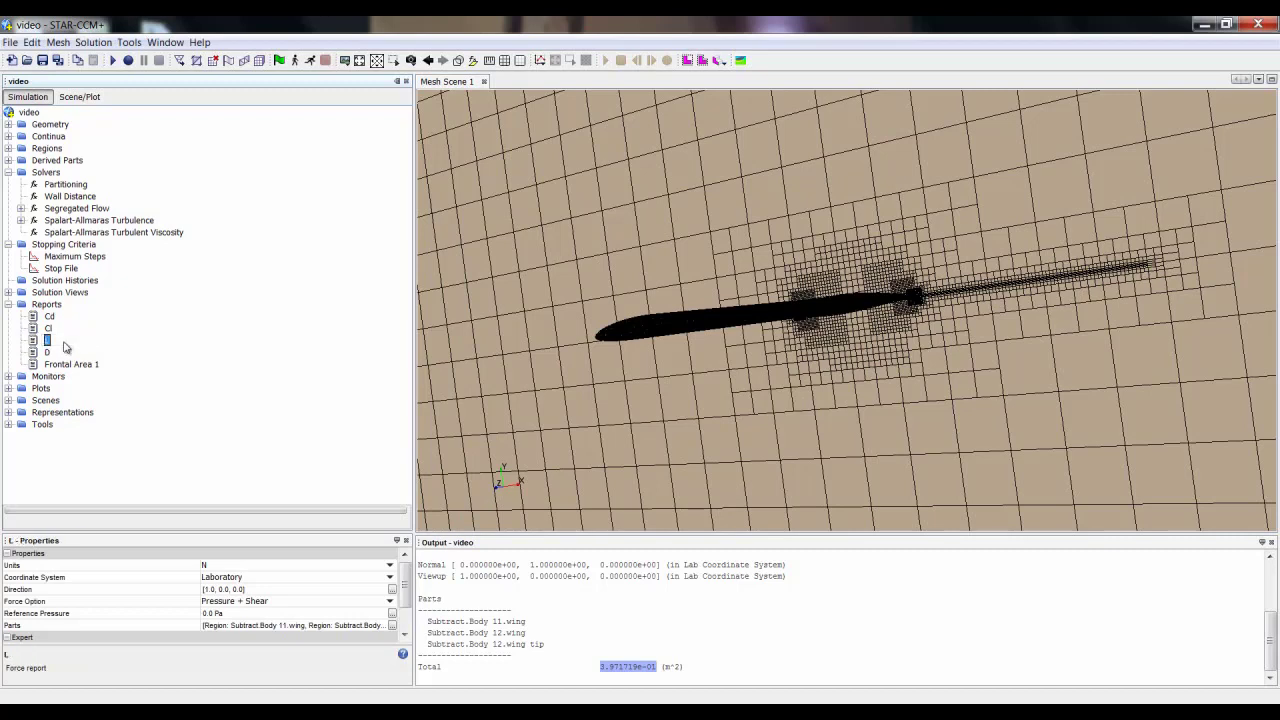
Set the L report's force direction to 0 1 0.
left_click(276, 589)
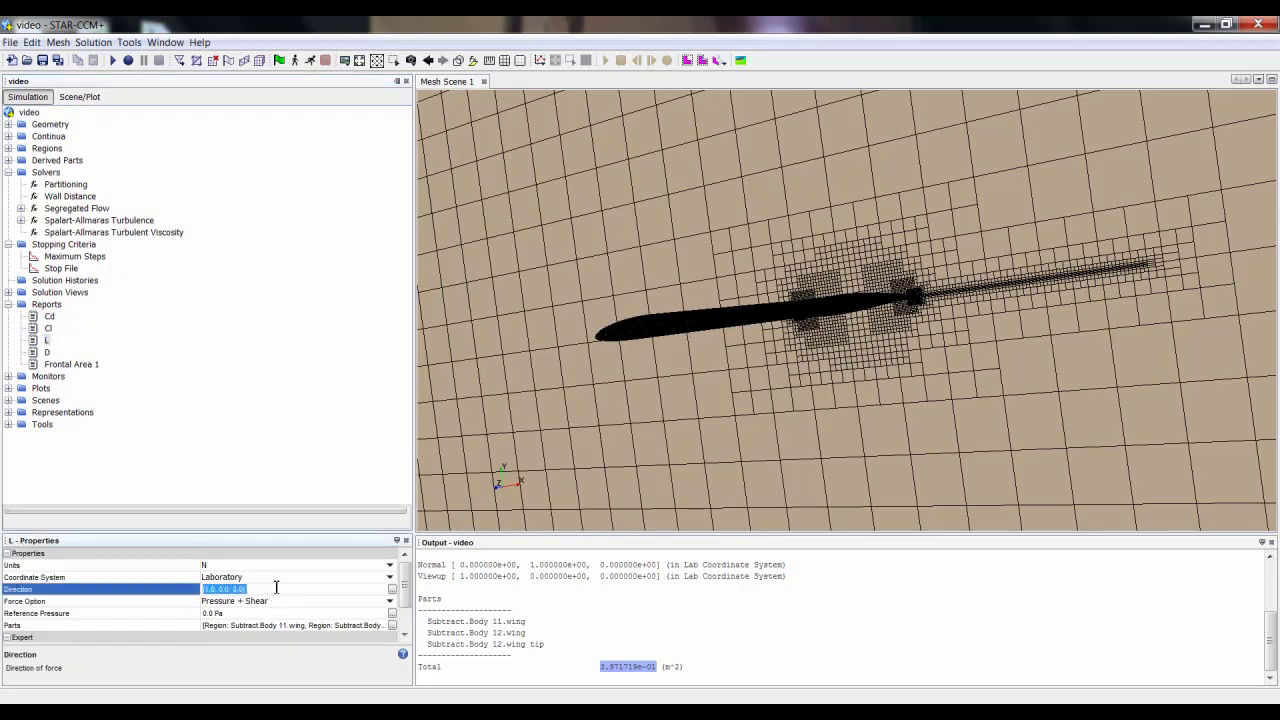
key("BackSpace")
type("0 1 0")
left_click(85, 362)
Create an Expression report and define it as $LReport/$DReport.
right_click(49, 304)
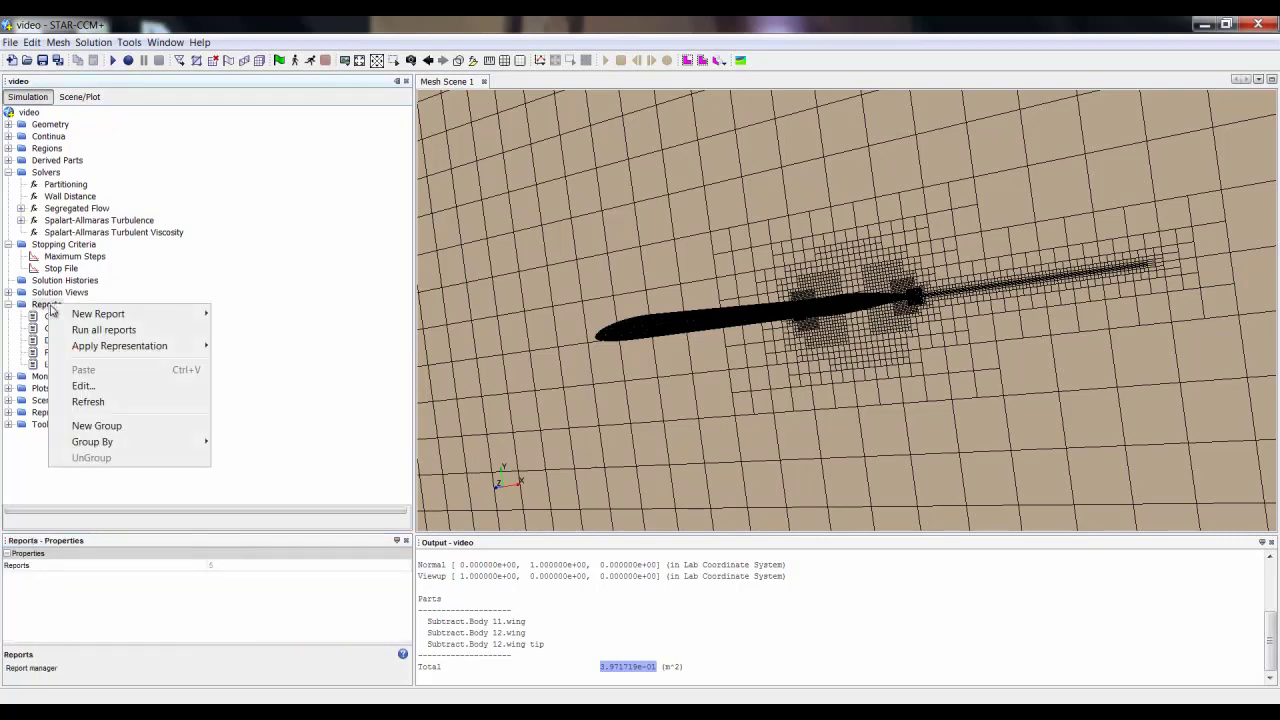
mouse_move(100, 315)
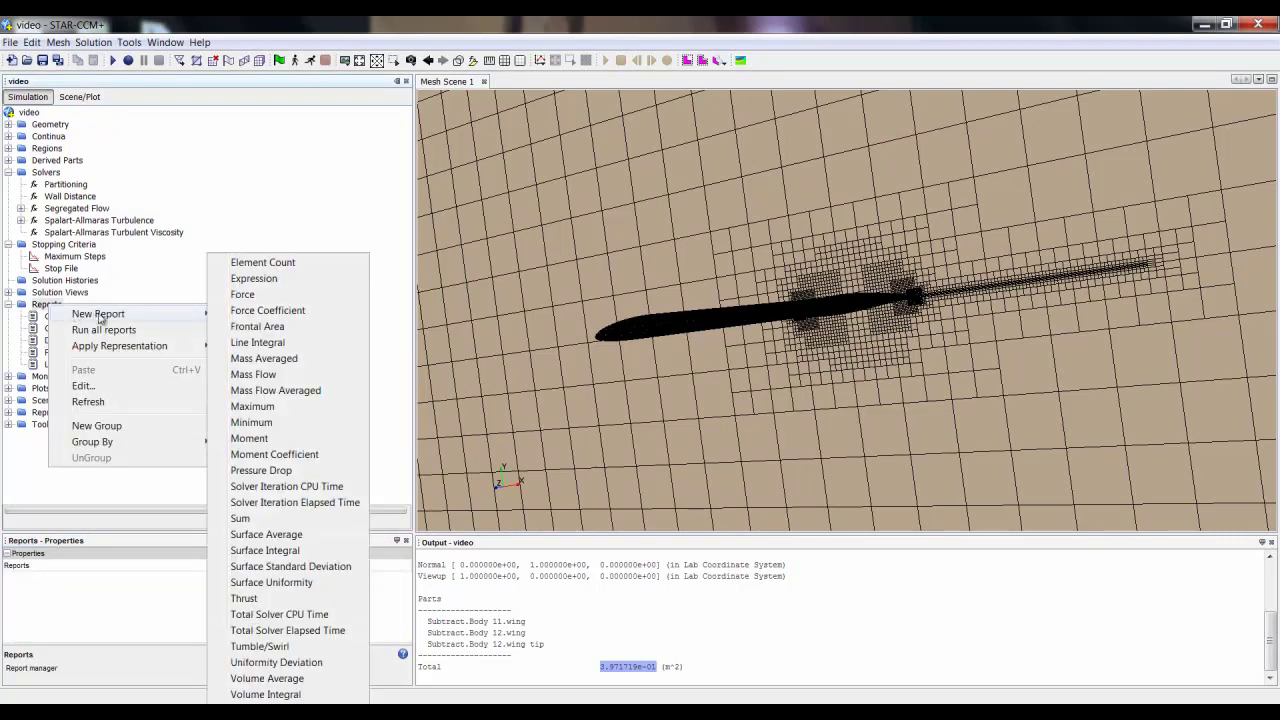
left_click(288, 280)
left_click(406, 579)
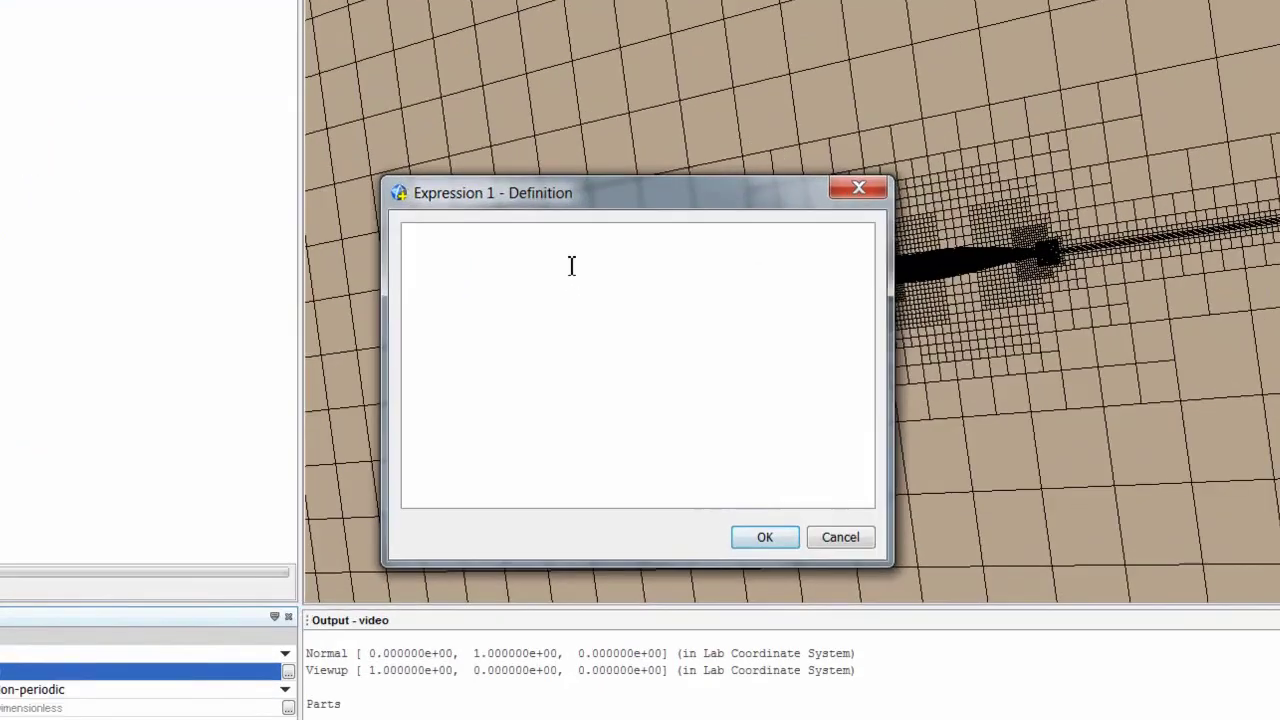
type("$L")
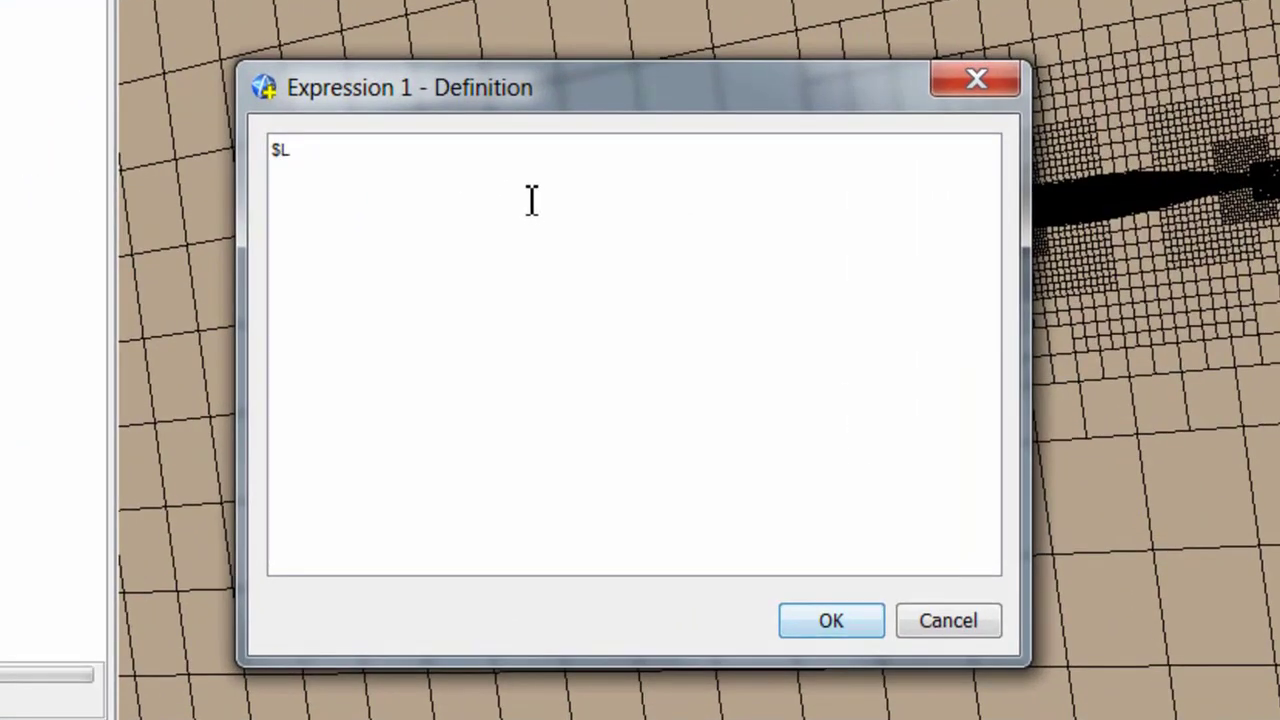
type("Report/$DRepor")
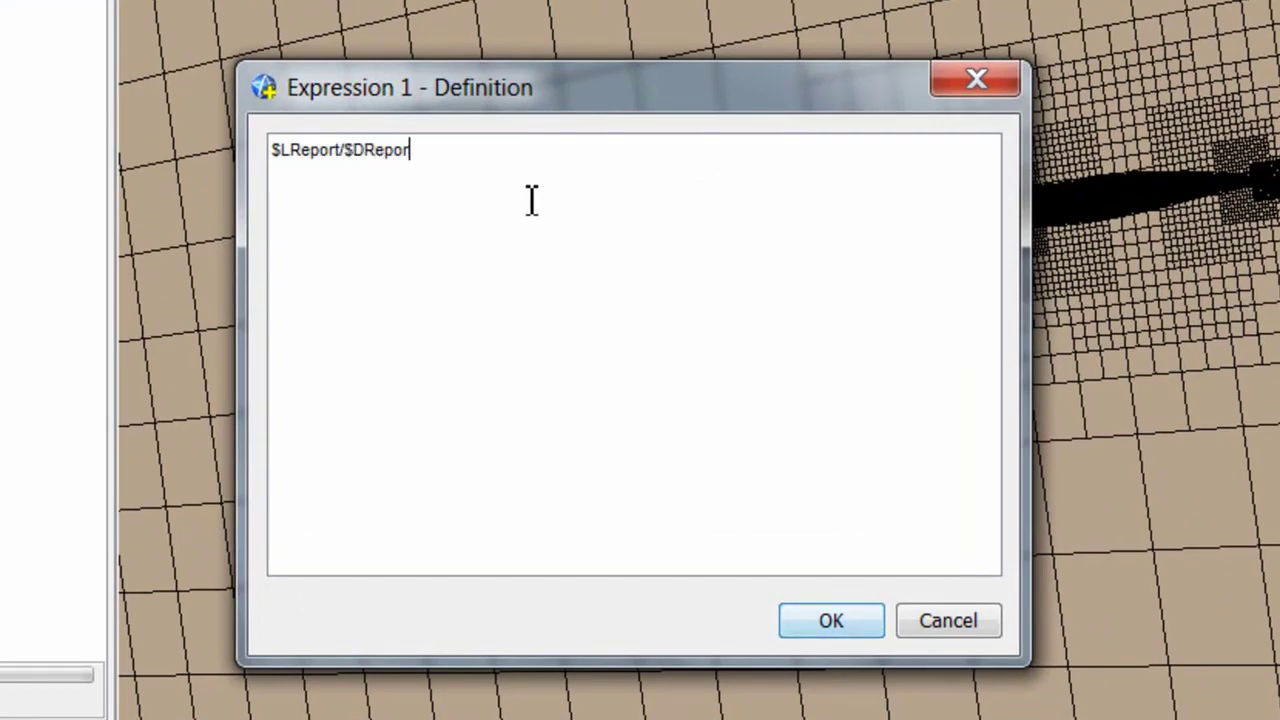
type("t")
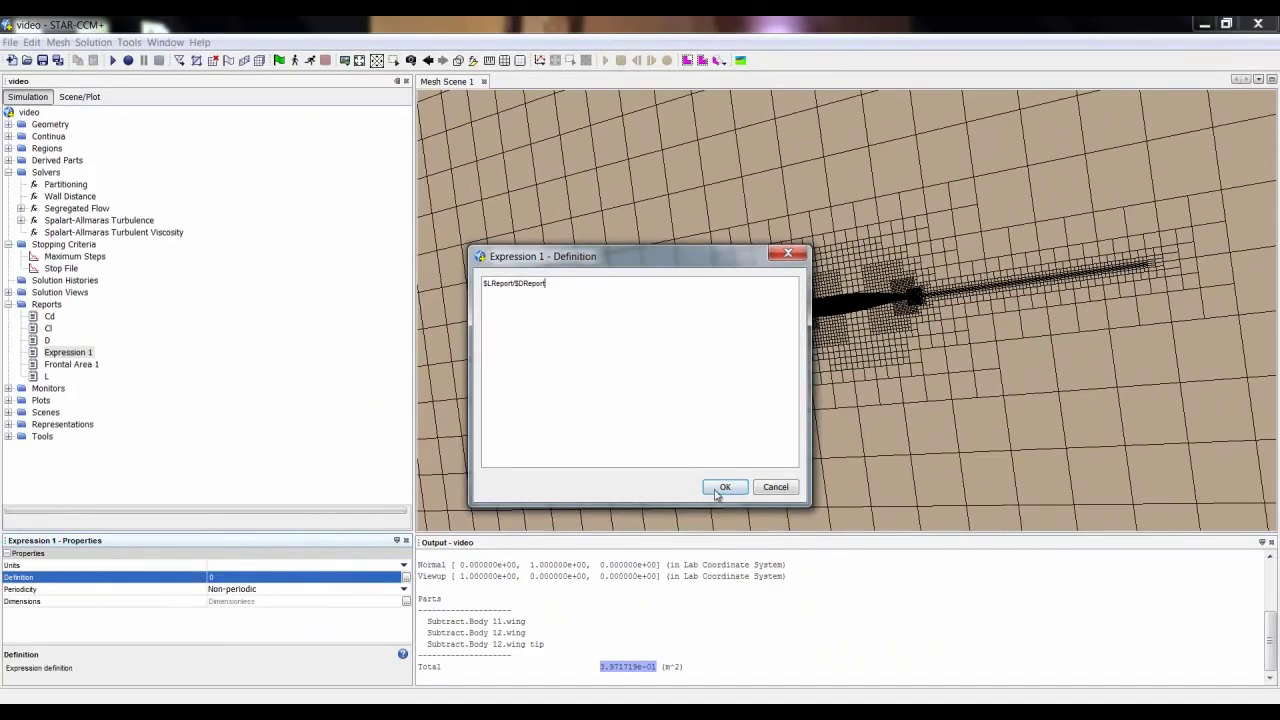
left_click(831, 620)
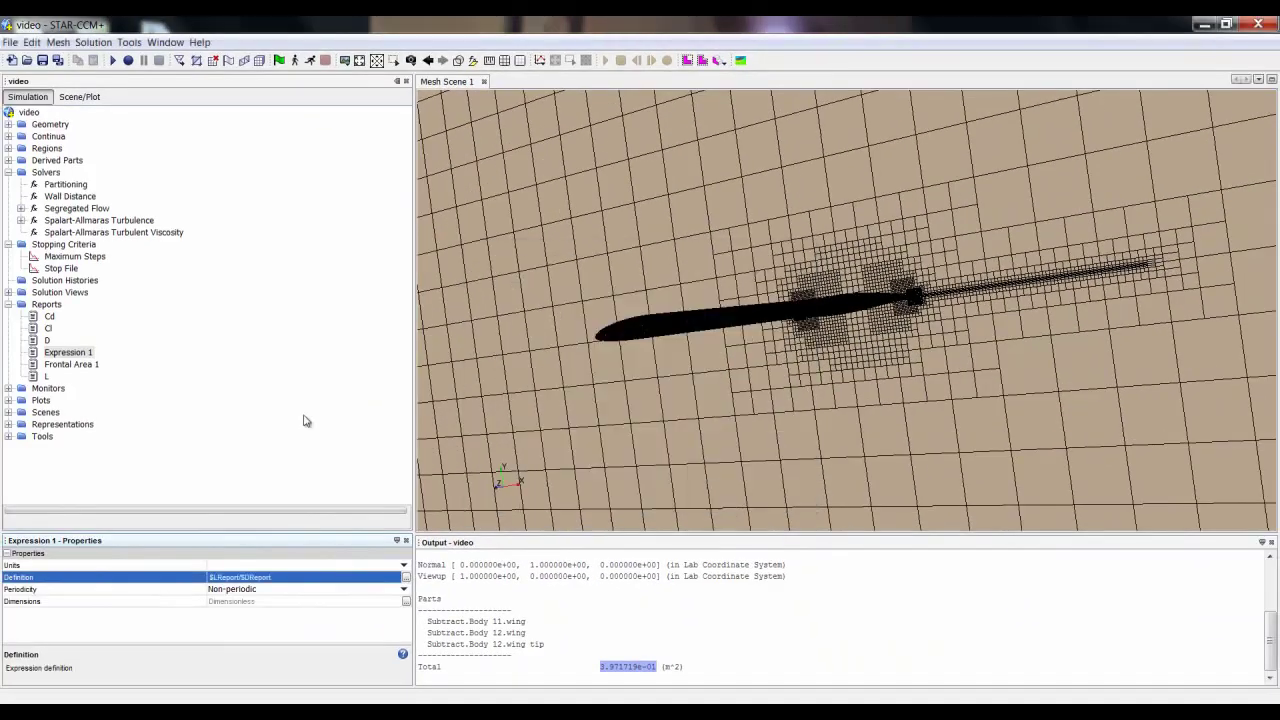
Rename the expression report L/D.
left_click(78, 355)
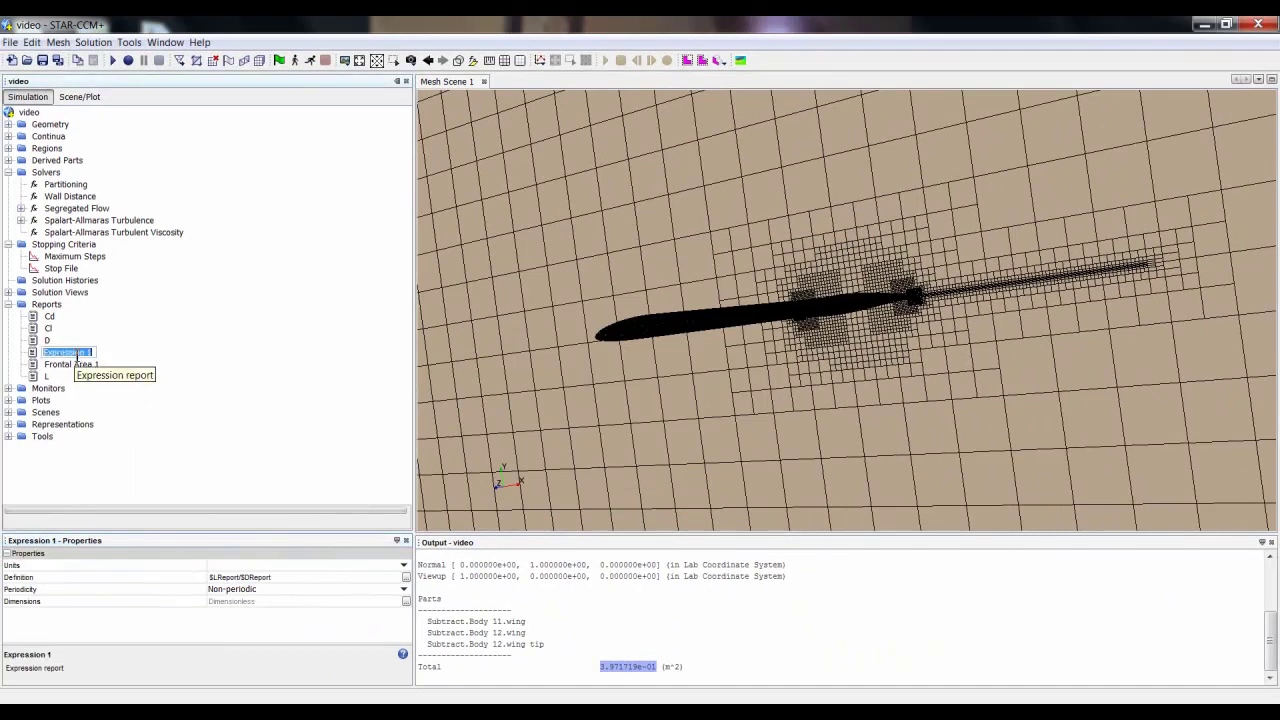
type("L/D")
key("Return")
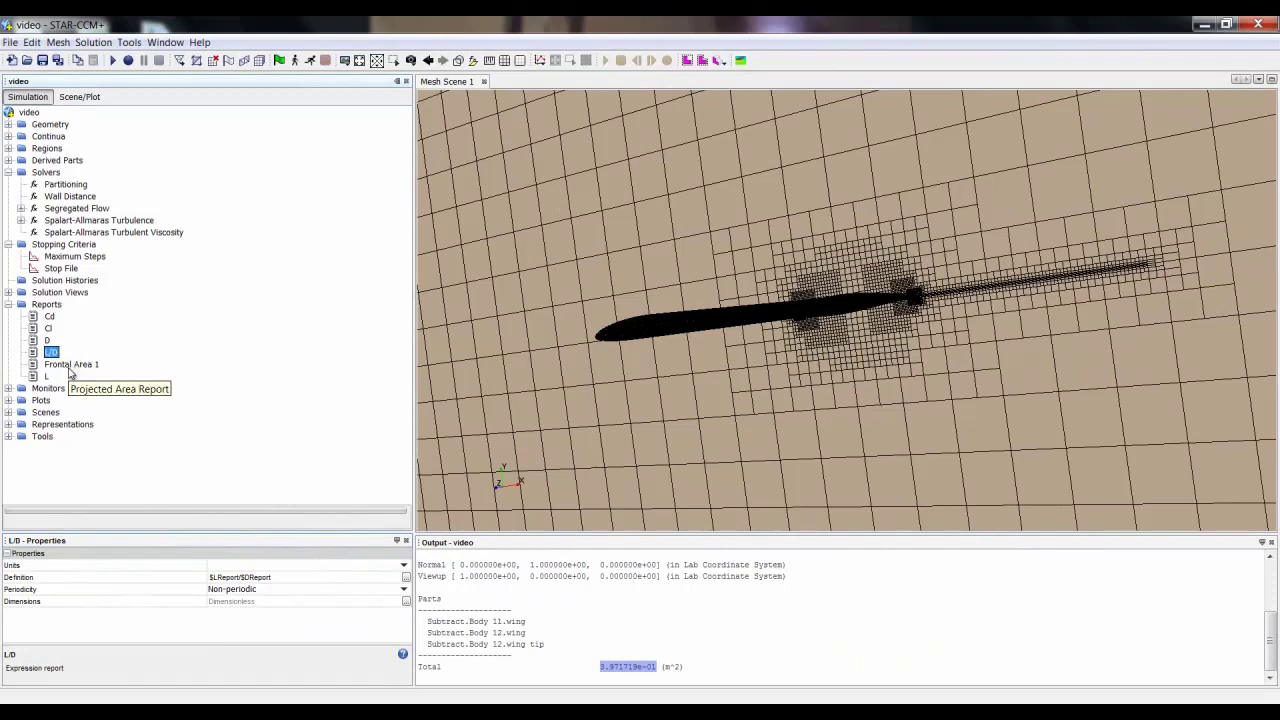
Create monitors and separate plots, one per report, from all reports except the frontal area: Cd, Cl, D, L/D and L.
right_click(72, 366)
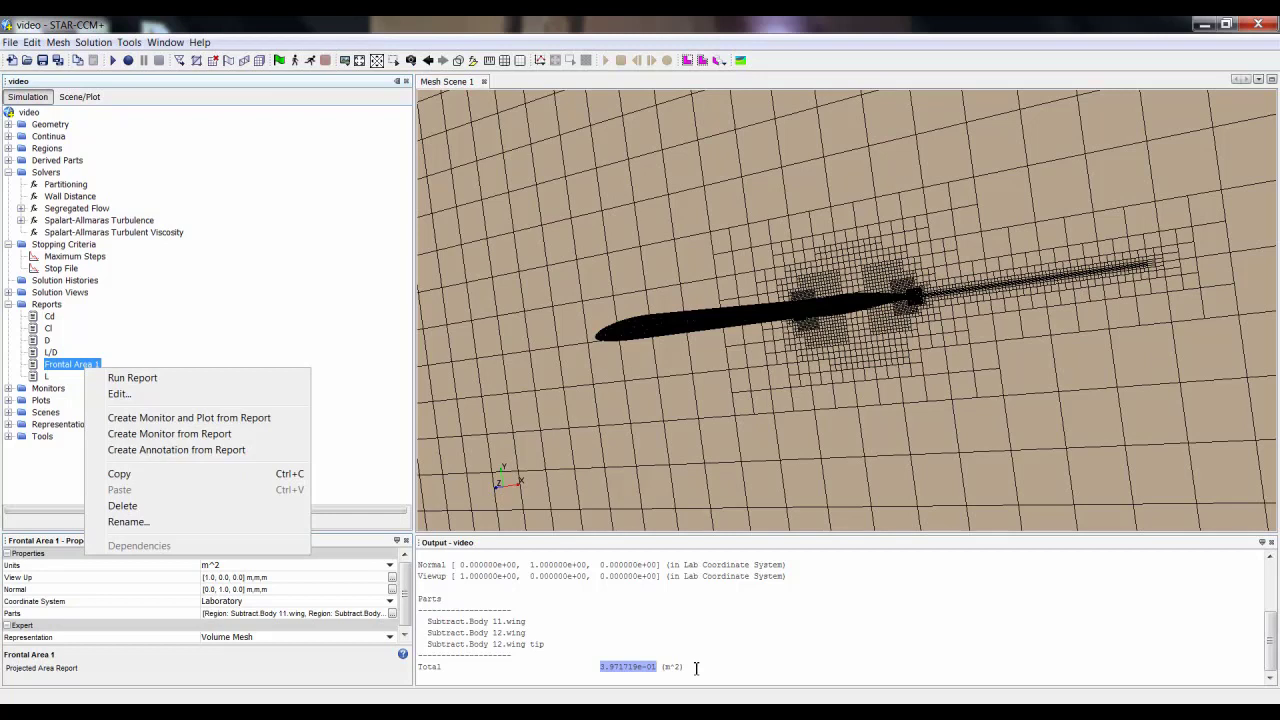
left_click(46, 320)
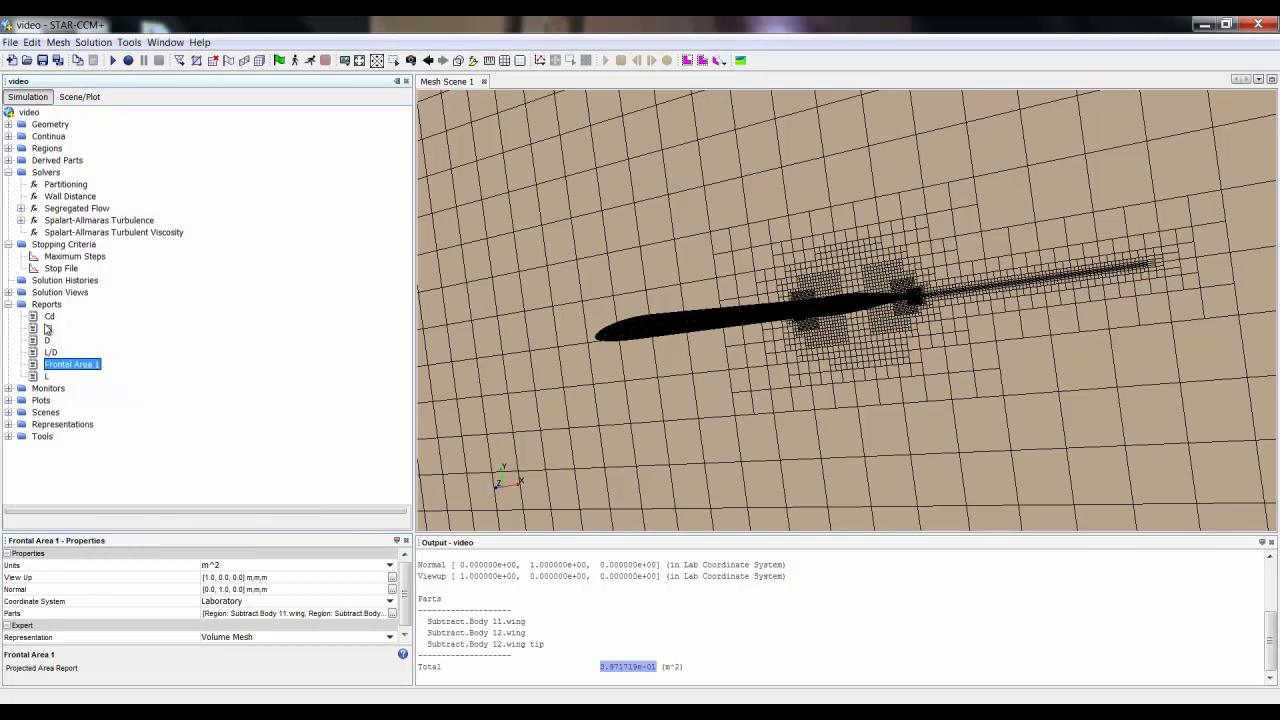
left_click(48, 316)
left_click(50, 378, "shift")
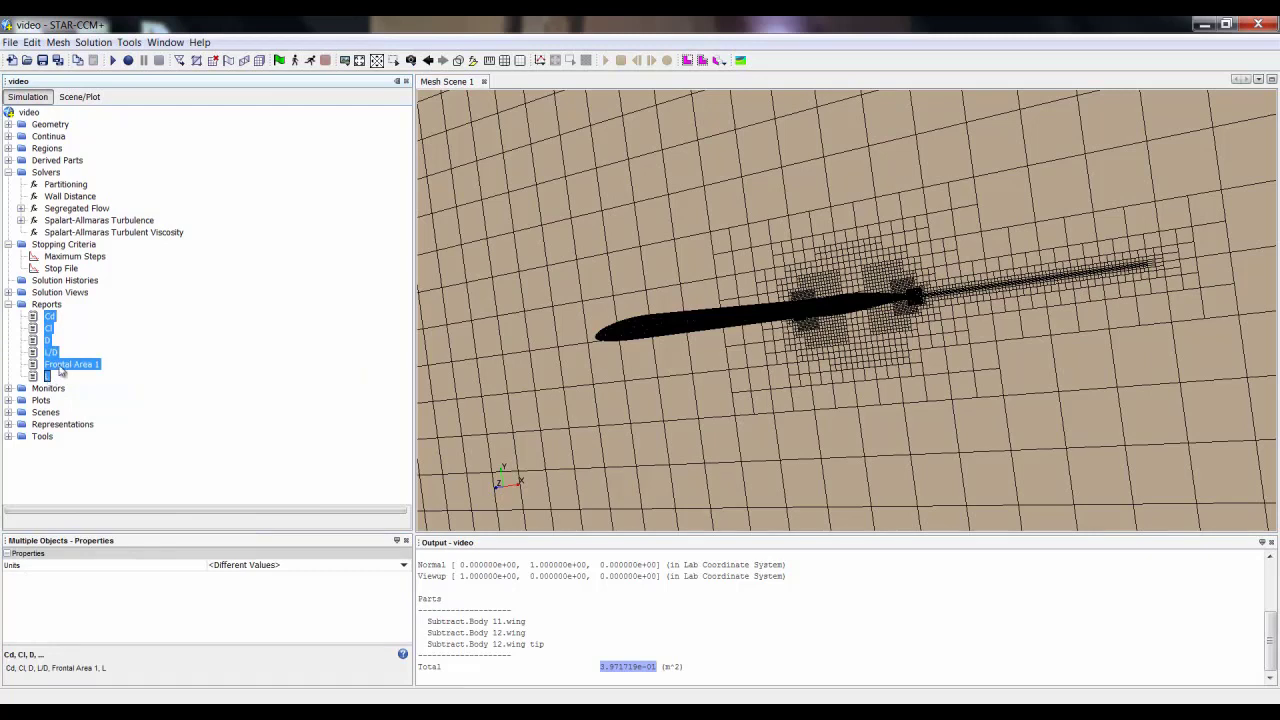
left_click(60, 366, "ctrl")
right_click(52, 355)
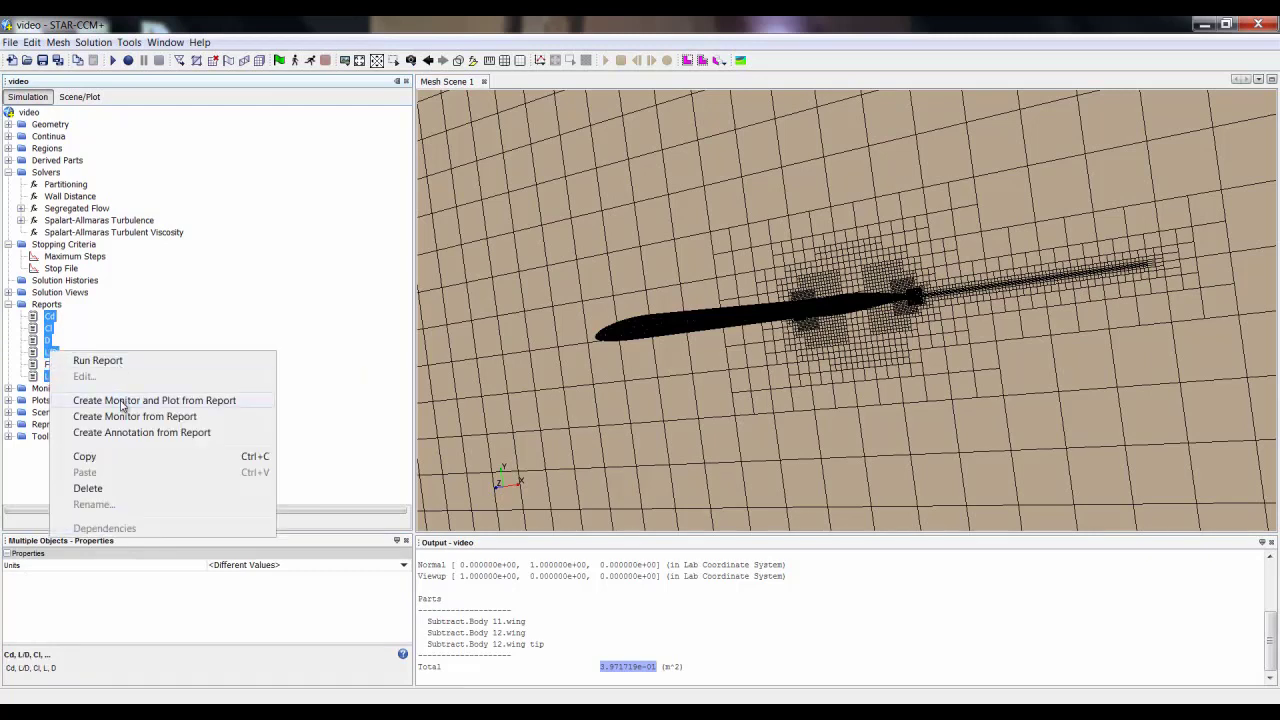
left_click(120, 403)
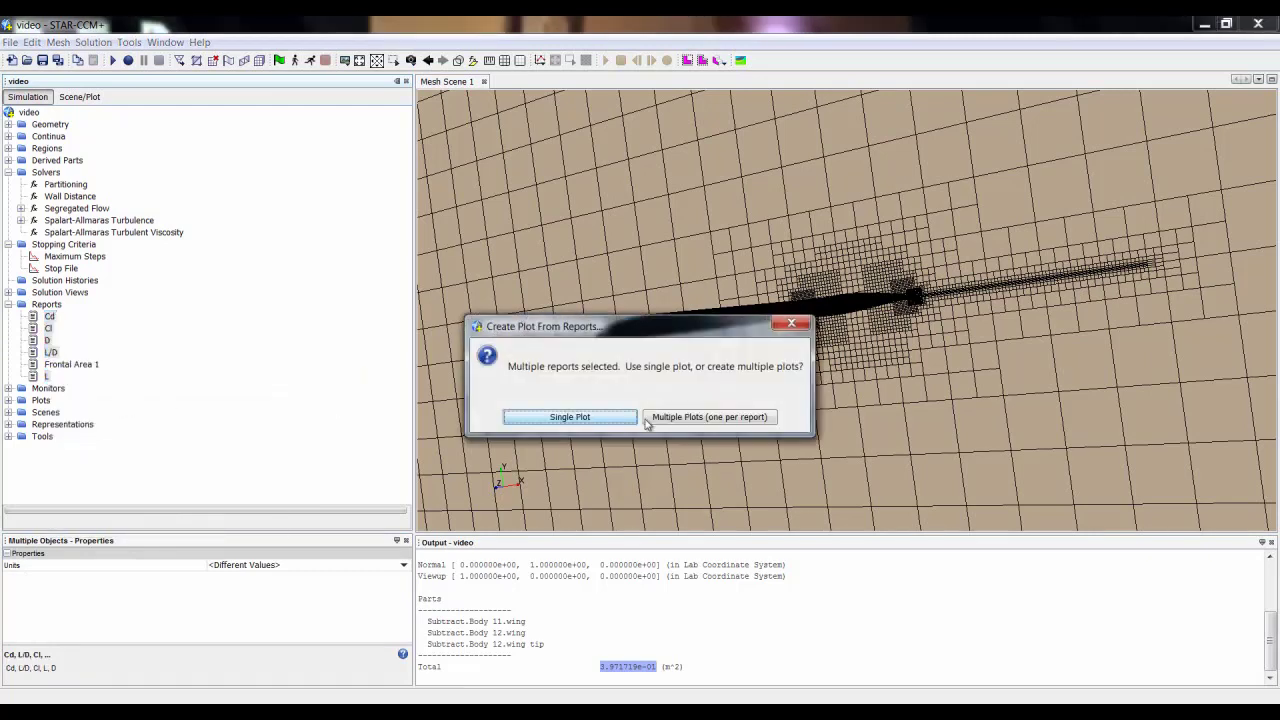
left_click(709, 417)
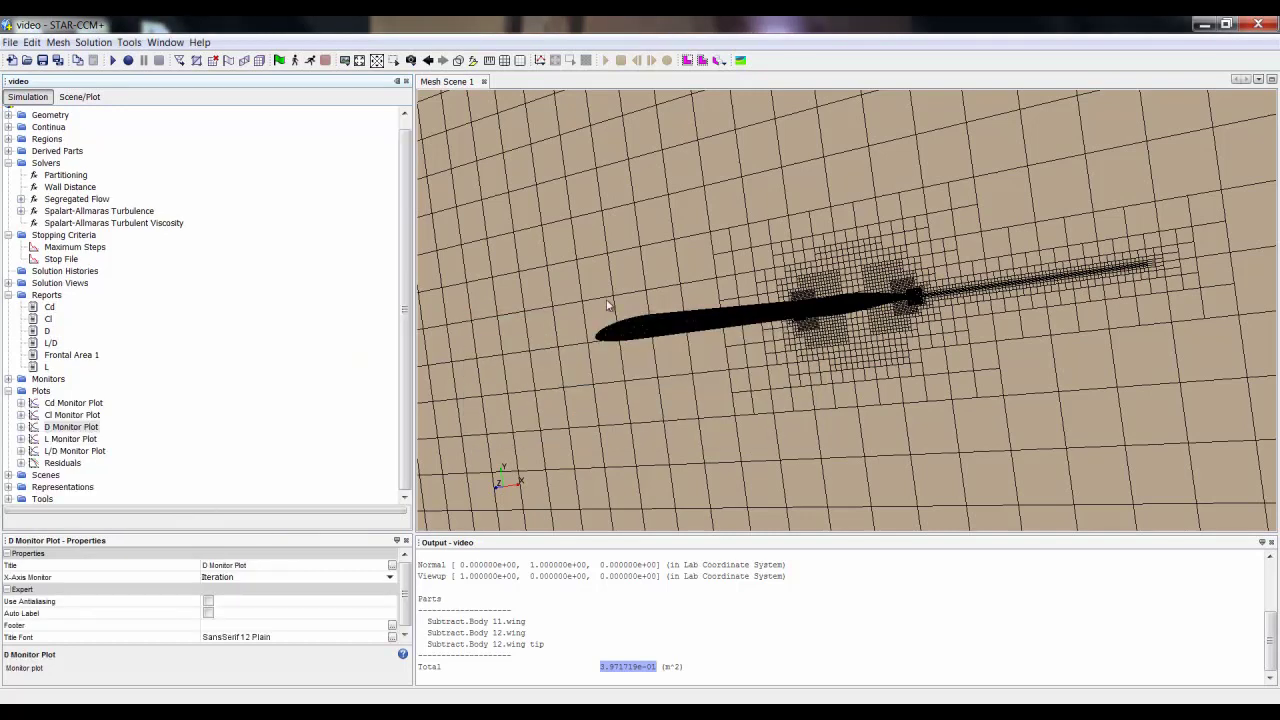
Close the mesh scene, then save the simulation and run the solver.
left_click(484, 82)
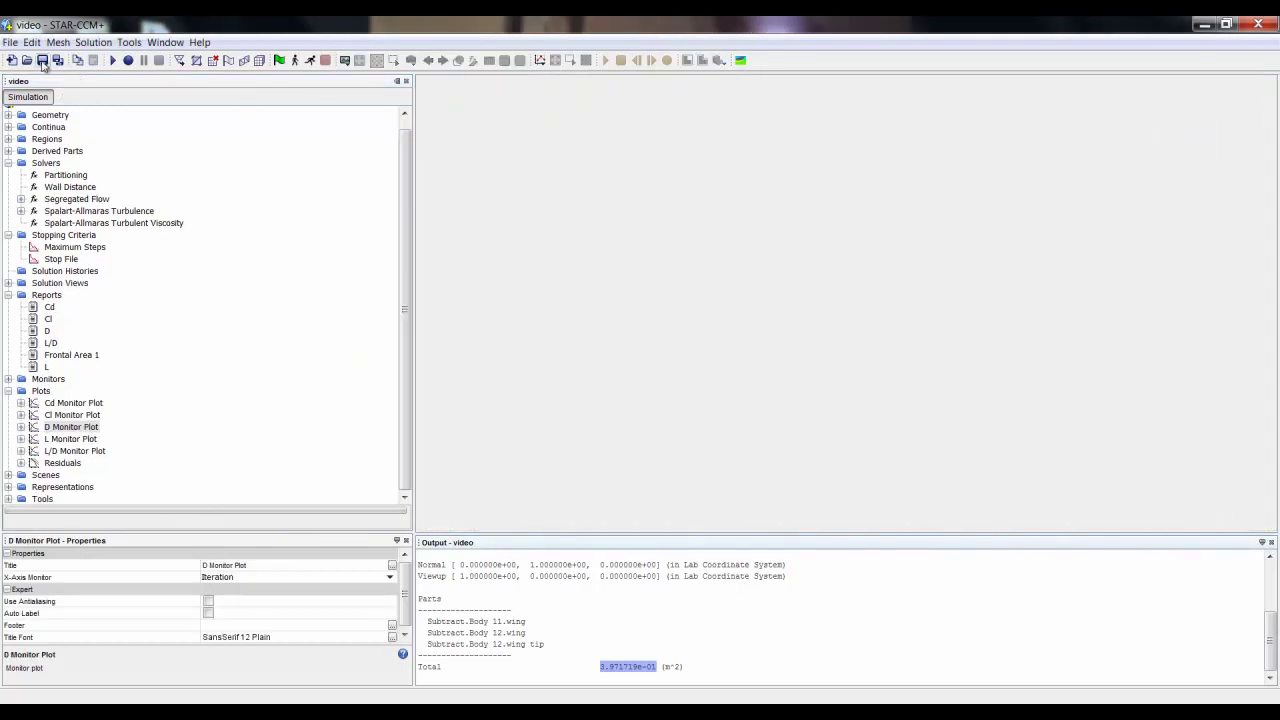
left_click(42, 60)
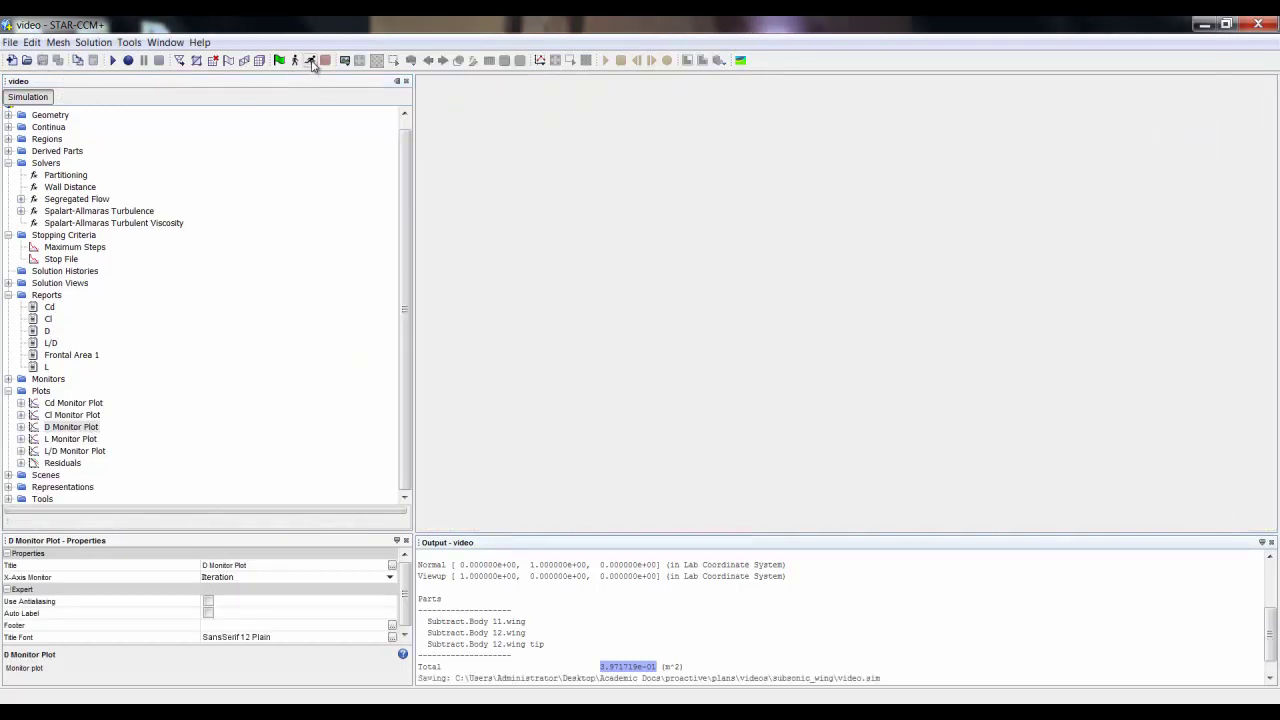
left_click(311, 61)
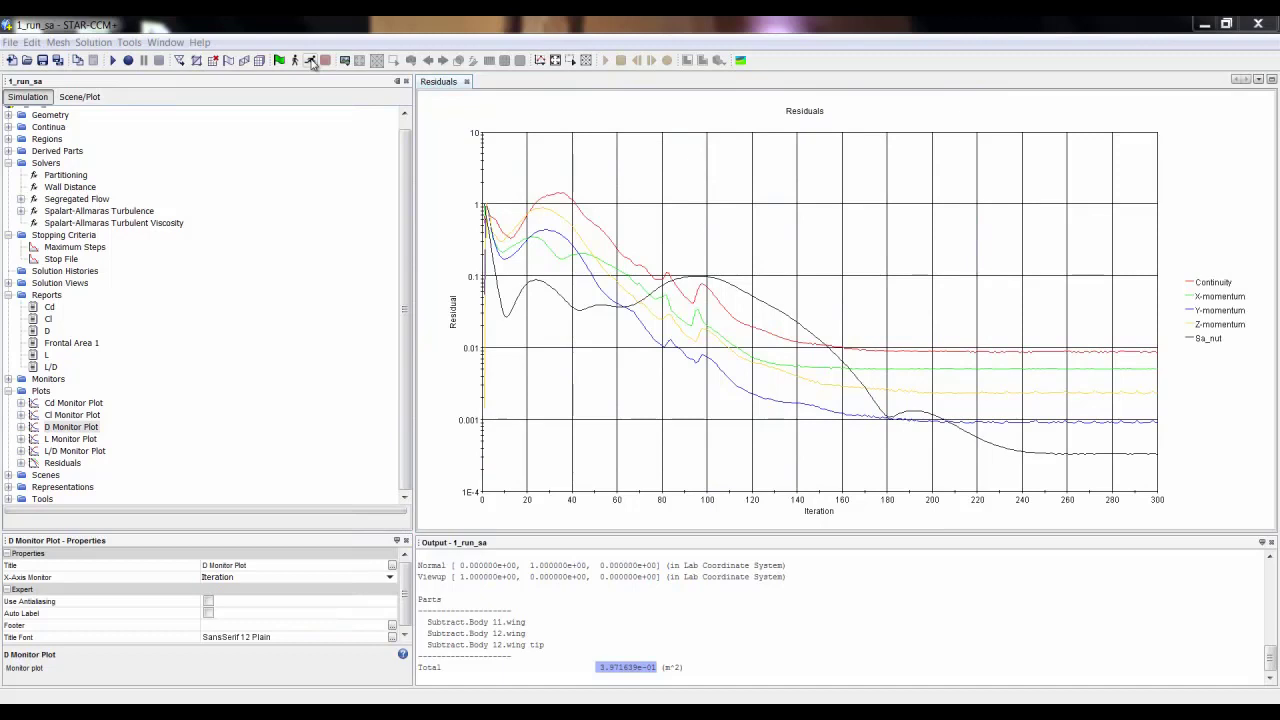
Open the L/D monitor plot and examine the flattening part of the curve up close for convergence.
left_click(65, 452)
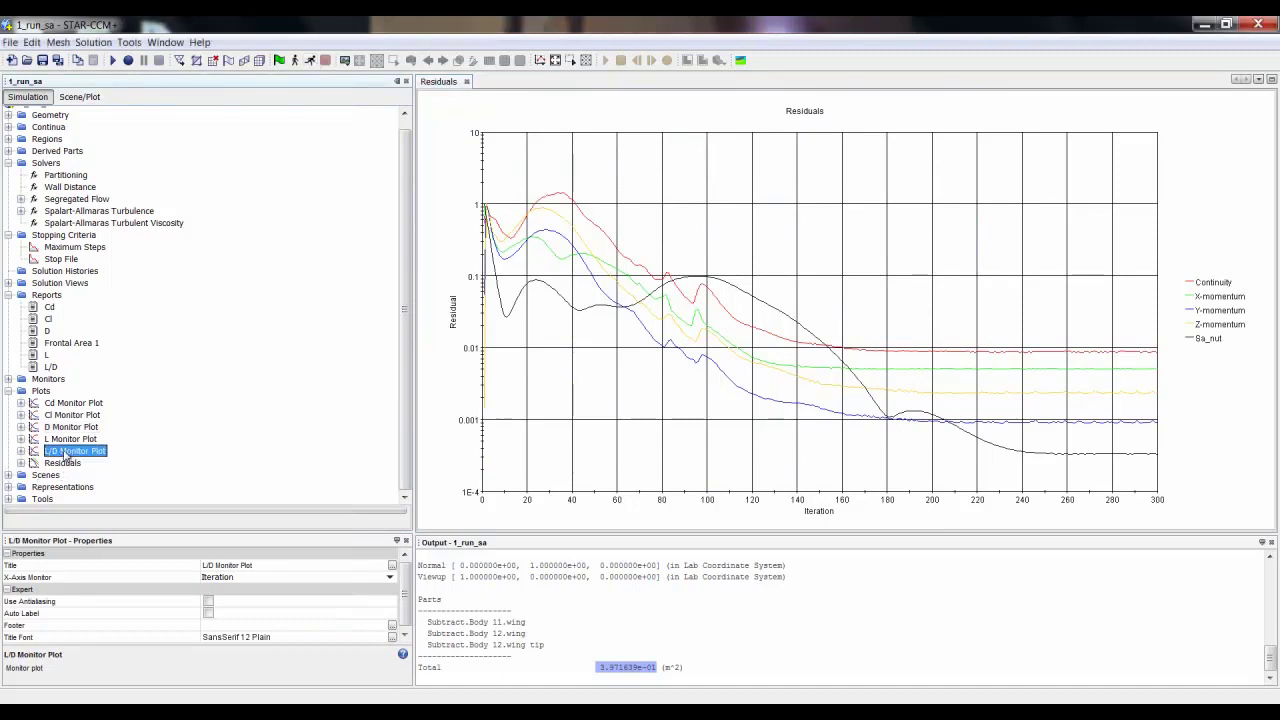
double_click(65, 452)
left_click_drag(572, 144, 1244, 159)
left_click_drag(654, 236, 1257, 357)
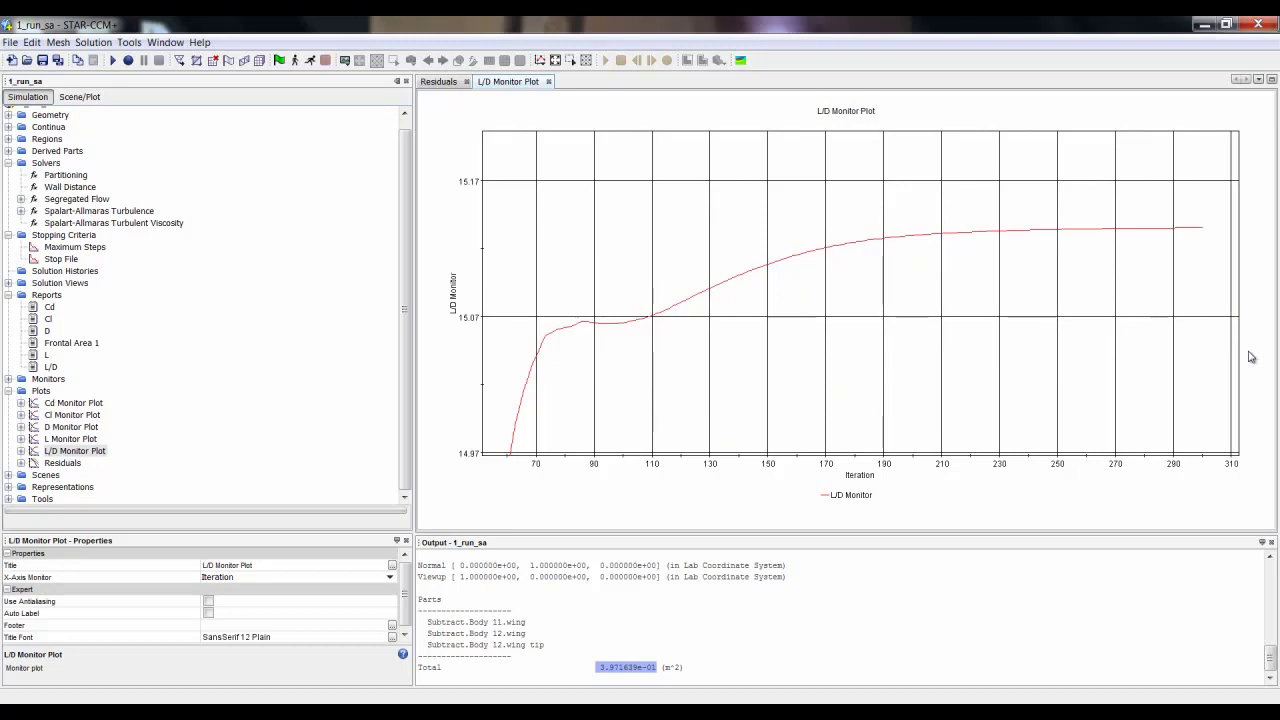
Create a new XY plot under Plots.
right_click(42, 392)
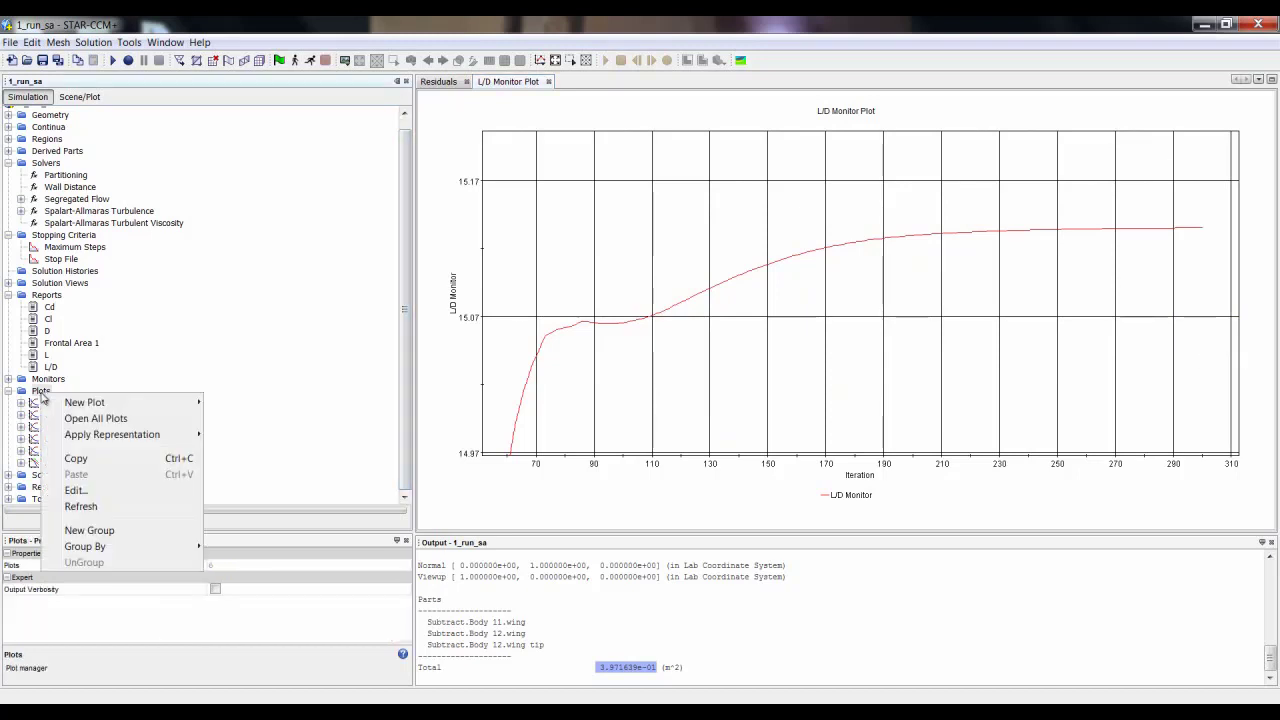
mouse_move(93, 407)
left_click(268, 420)
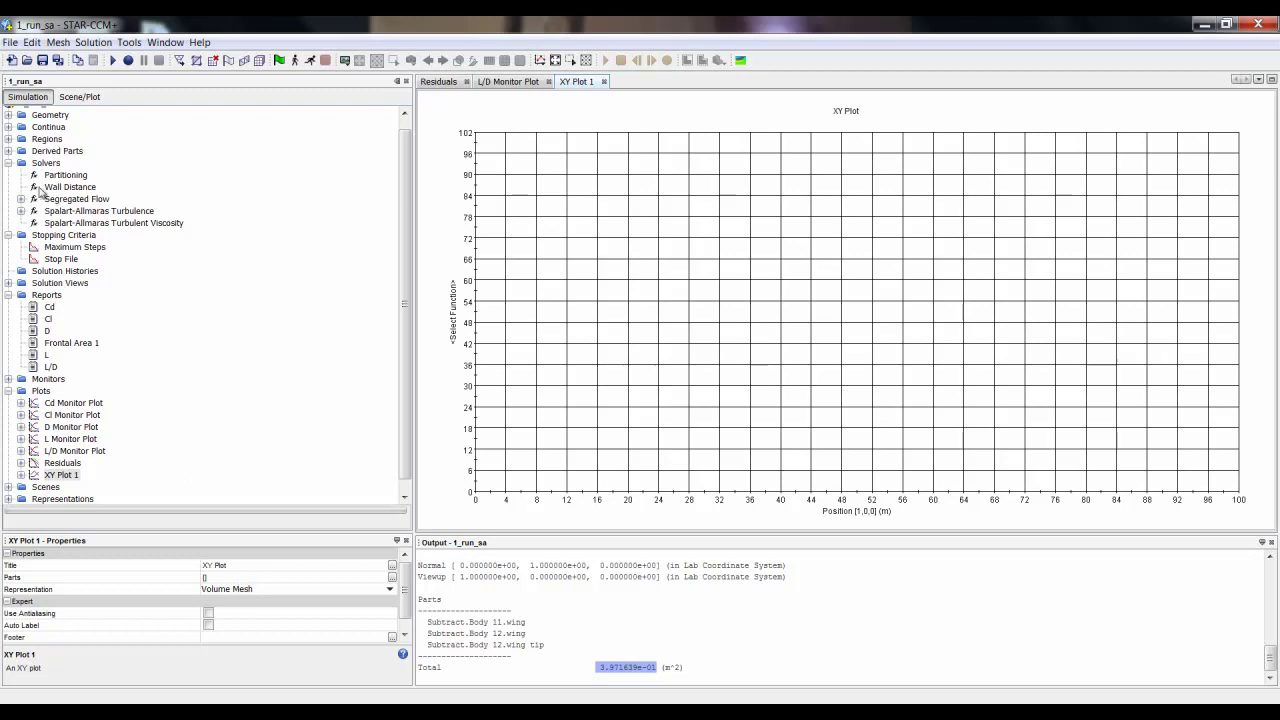
Duplicate the plane section within Derived Parts and rename the copy curve.
left_click(8, 151)
left_click_drag(54, 164, 54, 153)
key("F2")
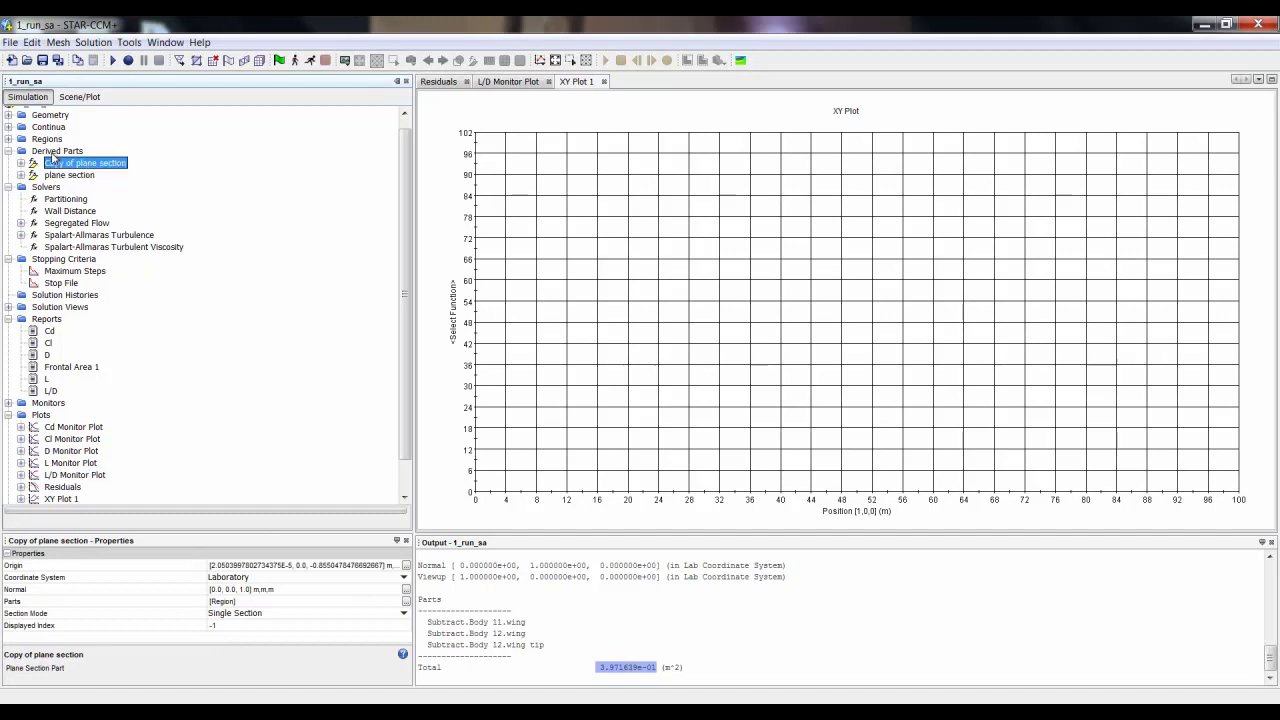
type("curve")
key("Return")
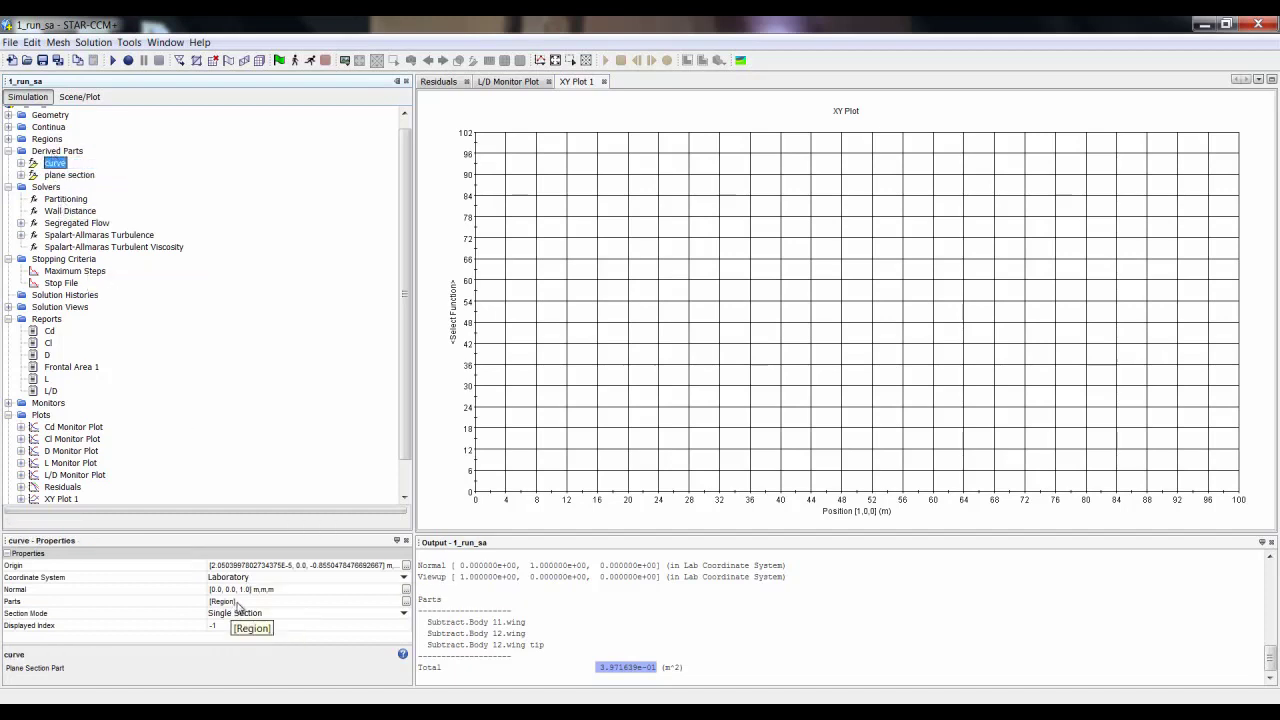
Set the curve section's input parts to the Subtract.Body 11.wing, Subtract.Body 12.wing and Subtract.Body 12.wing tip boundaries instead of the whole region.
left_click(238, 602)
left_click(483, 285)
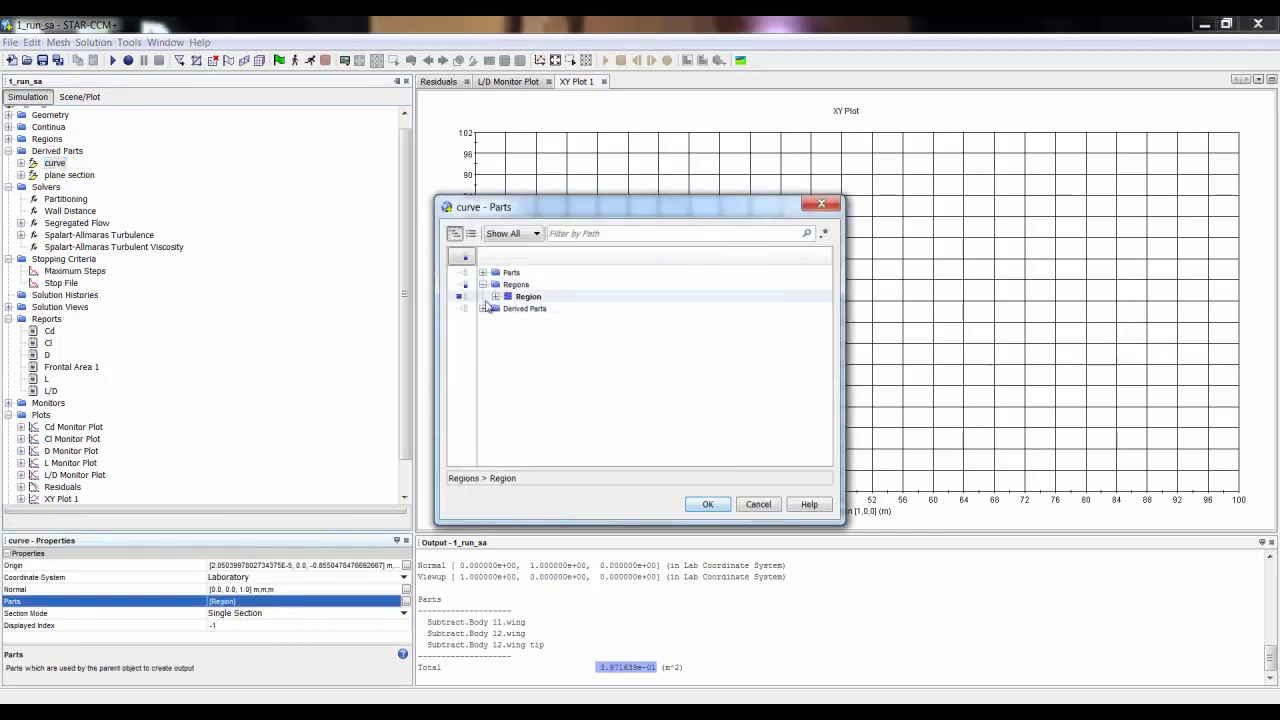
left_click(495, 297)
left_click(462, 320)
left_click(462, 332)
left_click(462, 344)
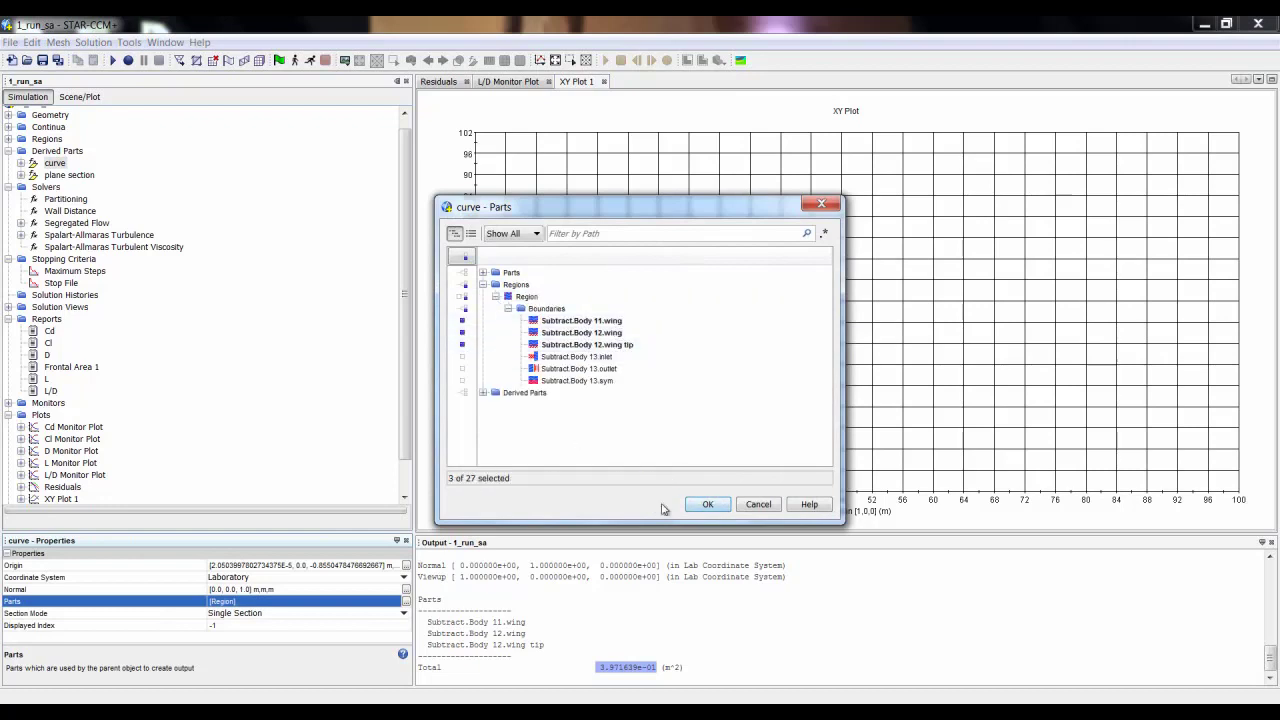
left_click(707, 505)
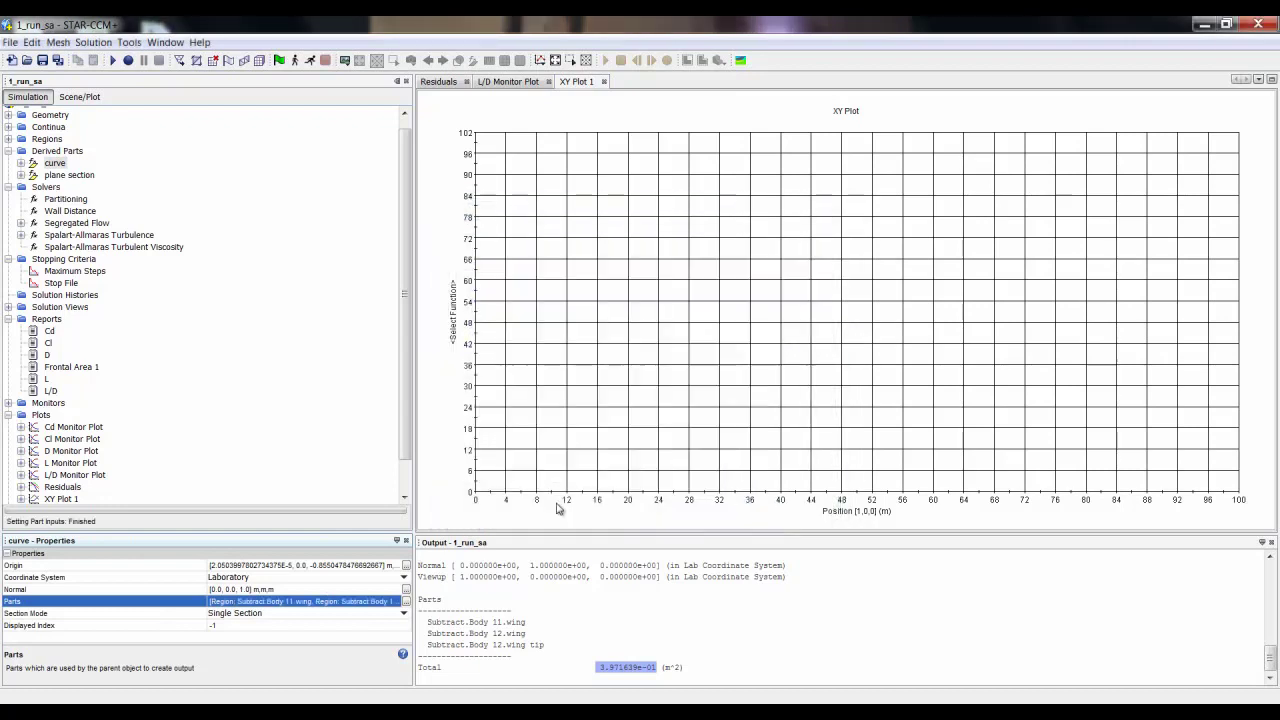
Assign the derived part curve as the input part of XY Plot 1.
left_click(62, 500)
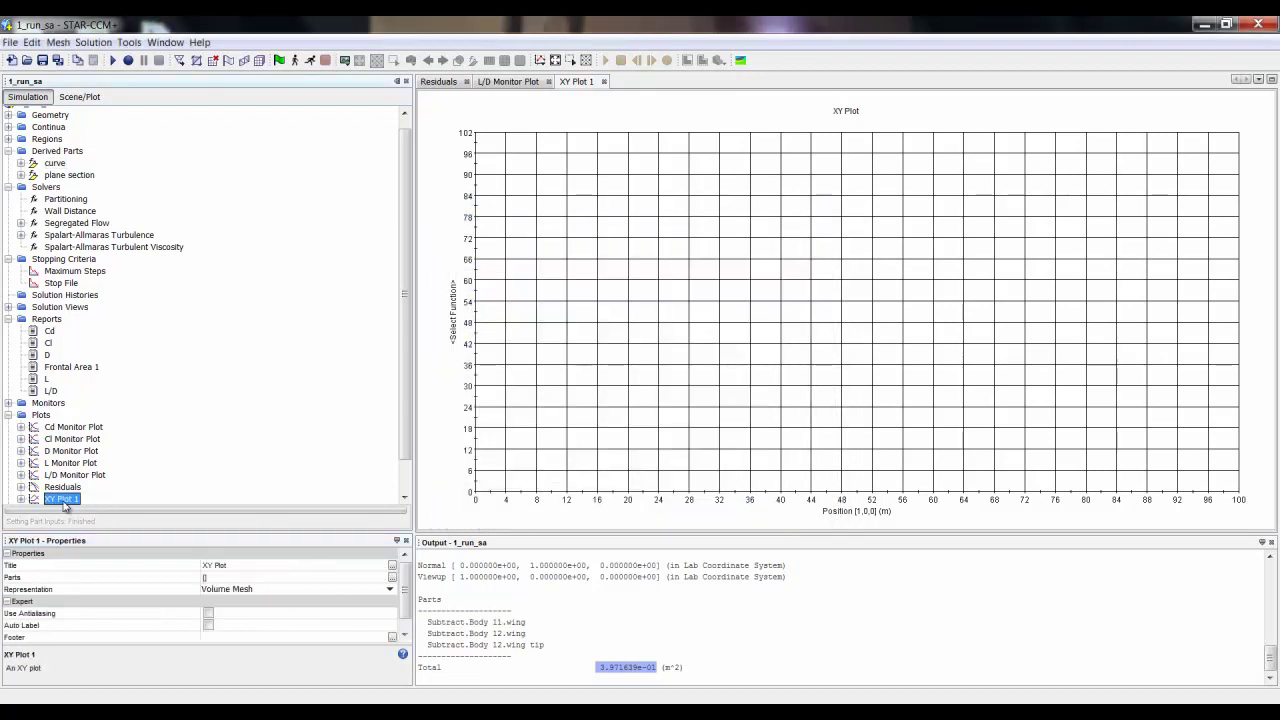
left_click(210, 578)
left_click(483, 297)
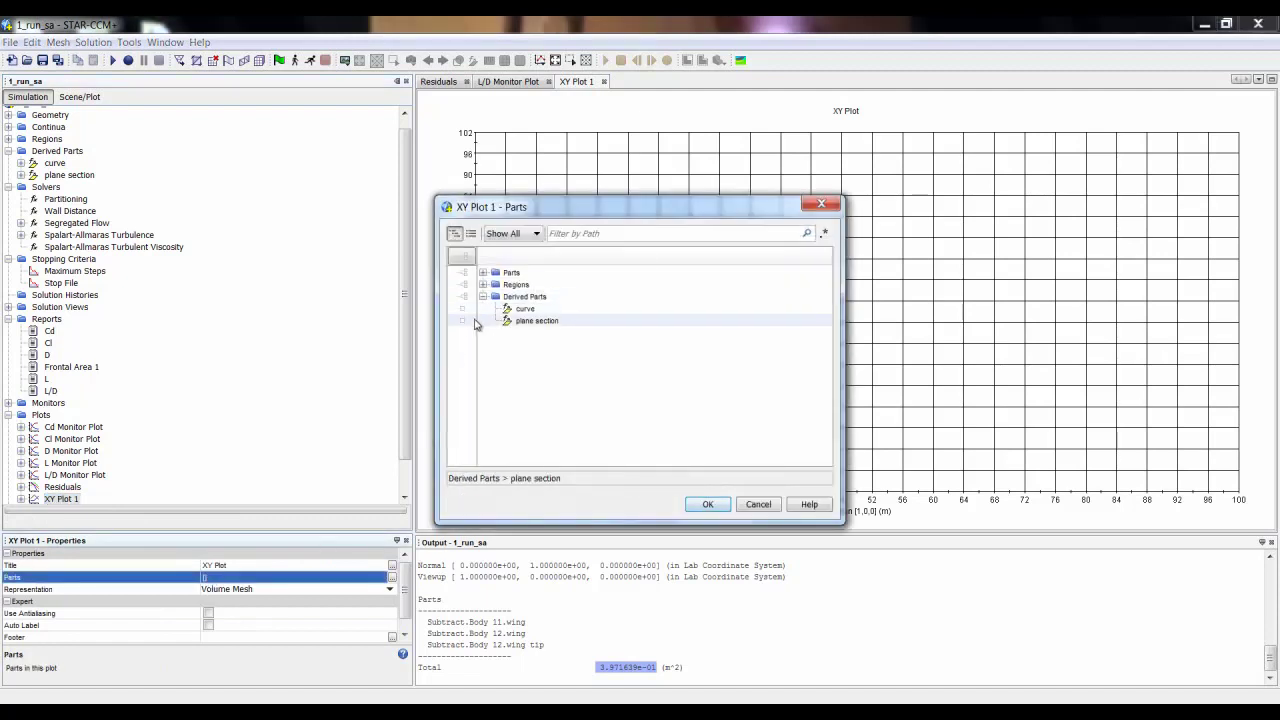
left_click(463, 309)
left_click(707, 504)
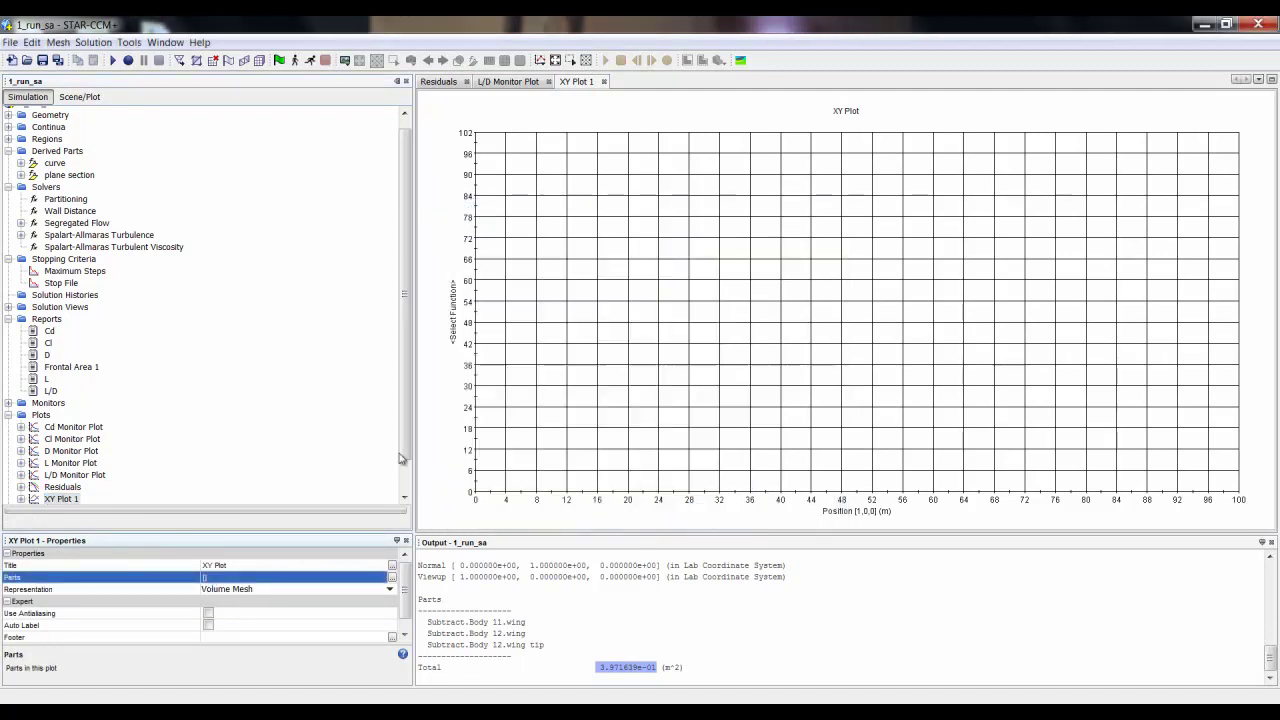
Check the X position direction of XY Plot 1 and set the Y Type 1 scalar function to Pressure Coefficient.
left_click(21, 499)
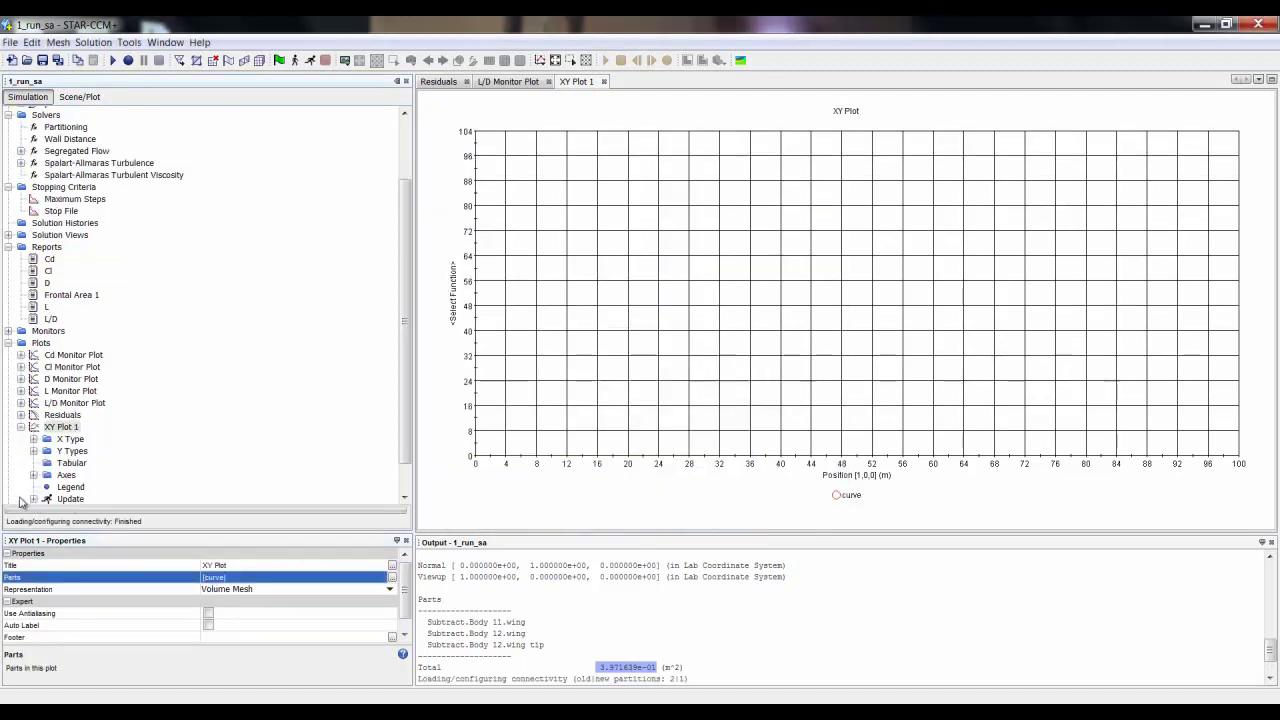
left_click(34, 439)
left_click(85, 452)
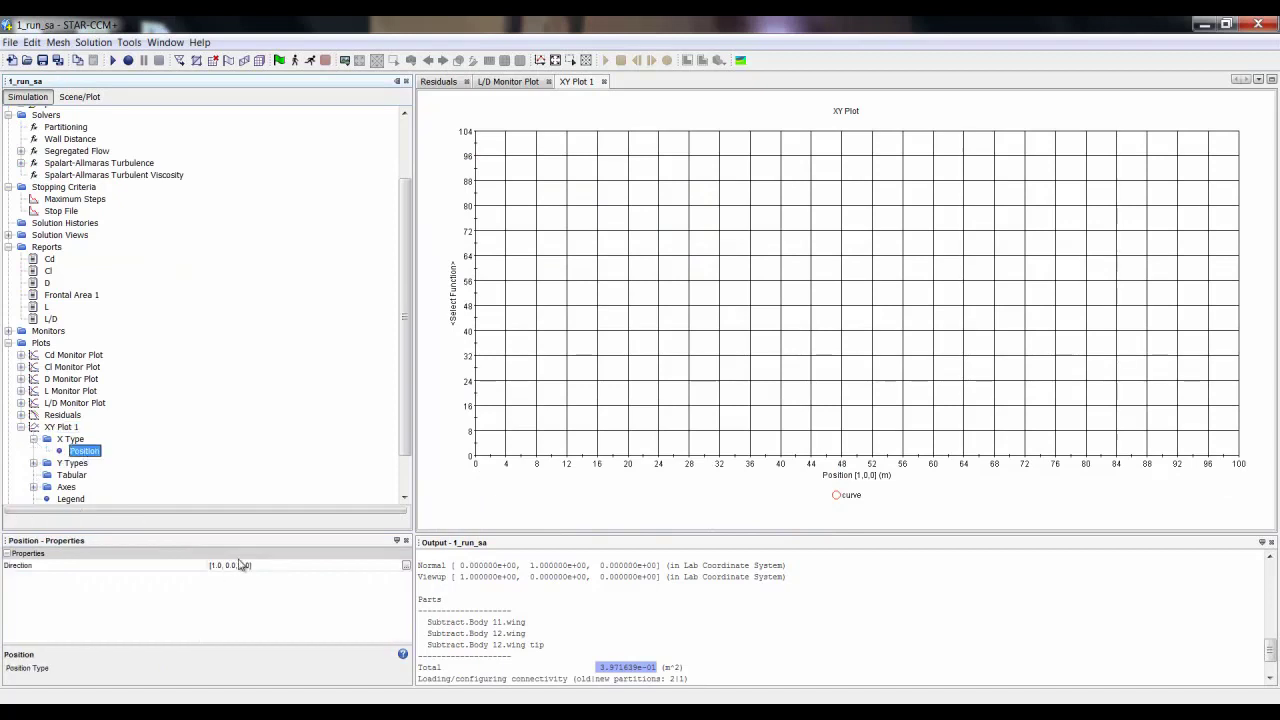
left_click(34, 463)
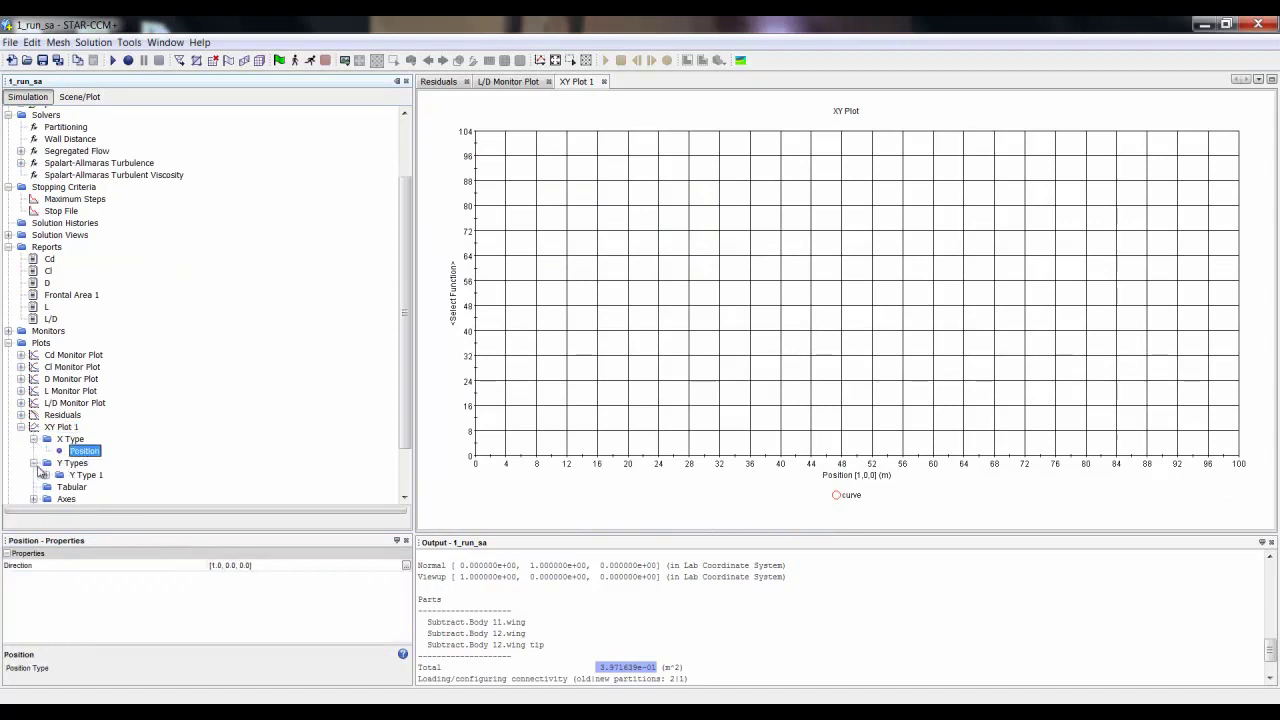
left_click(47, 476)
left_click(94, 487)
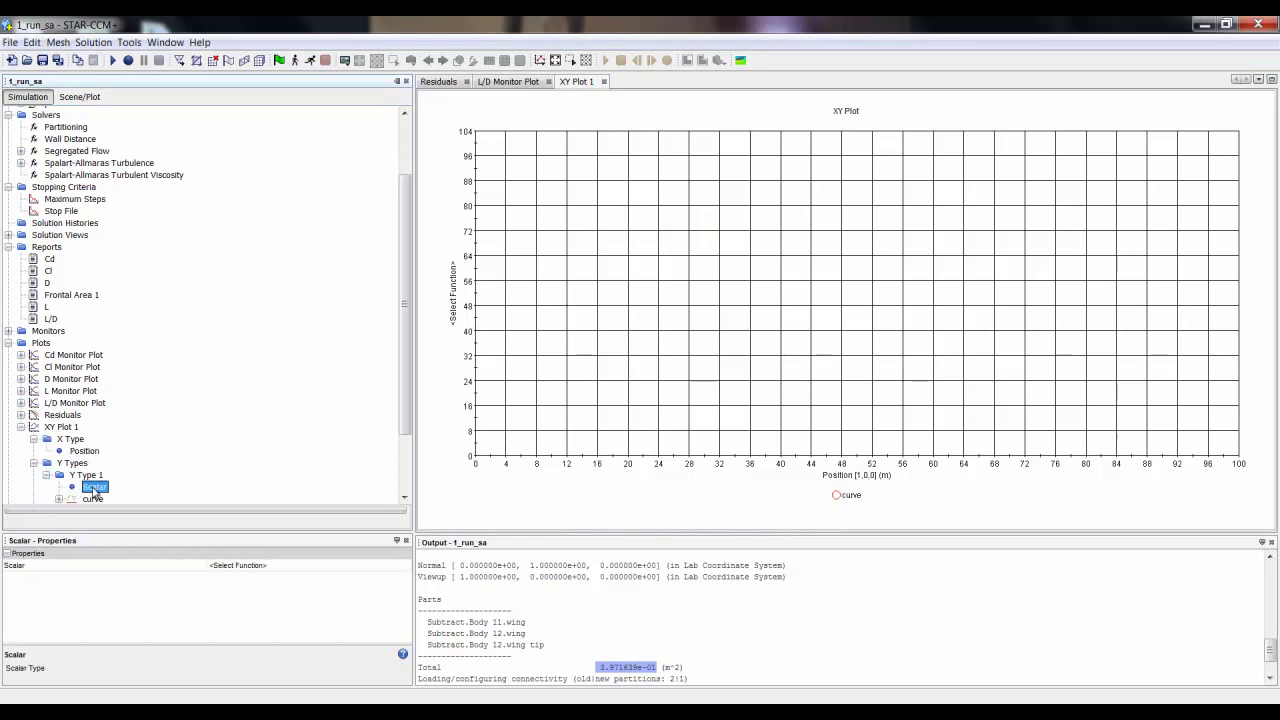
left_click(268, 571)
left_click(280, 630)
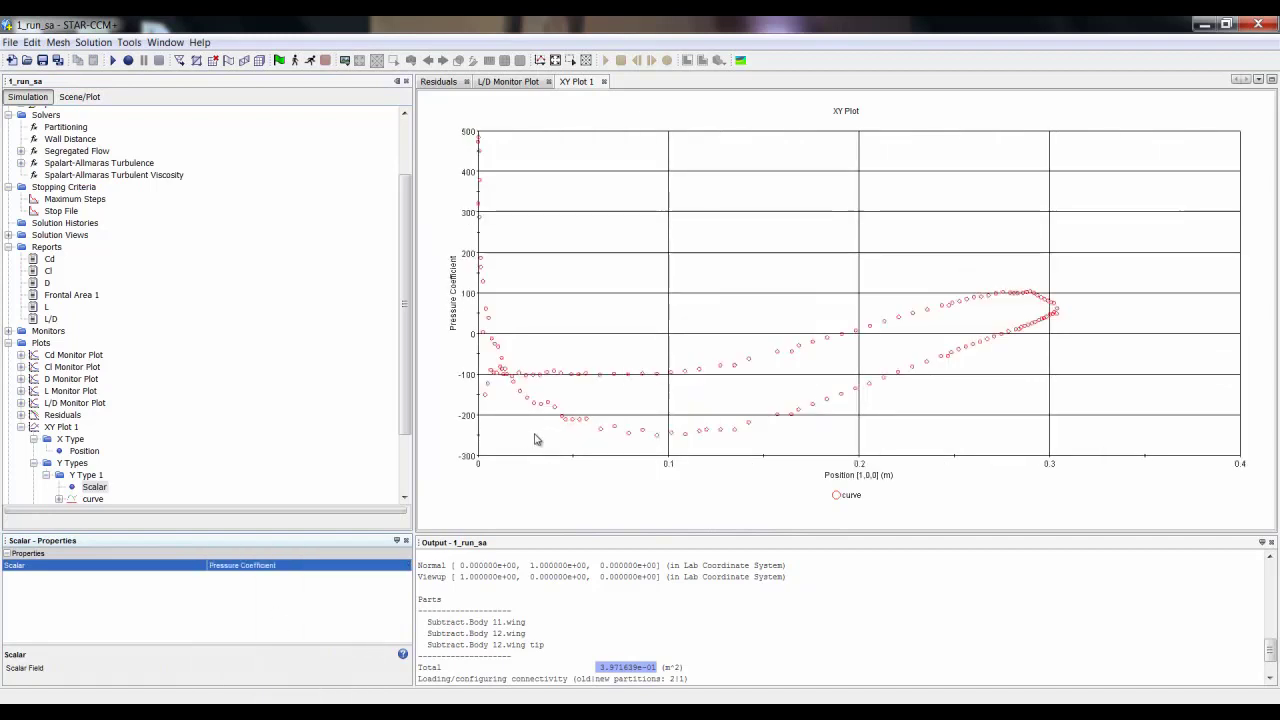
Create a new scalar scene under Scenes.
scroll(408, 403, "down", 3)
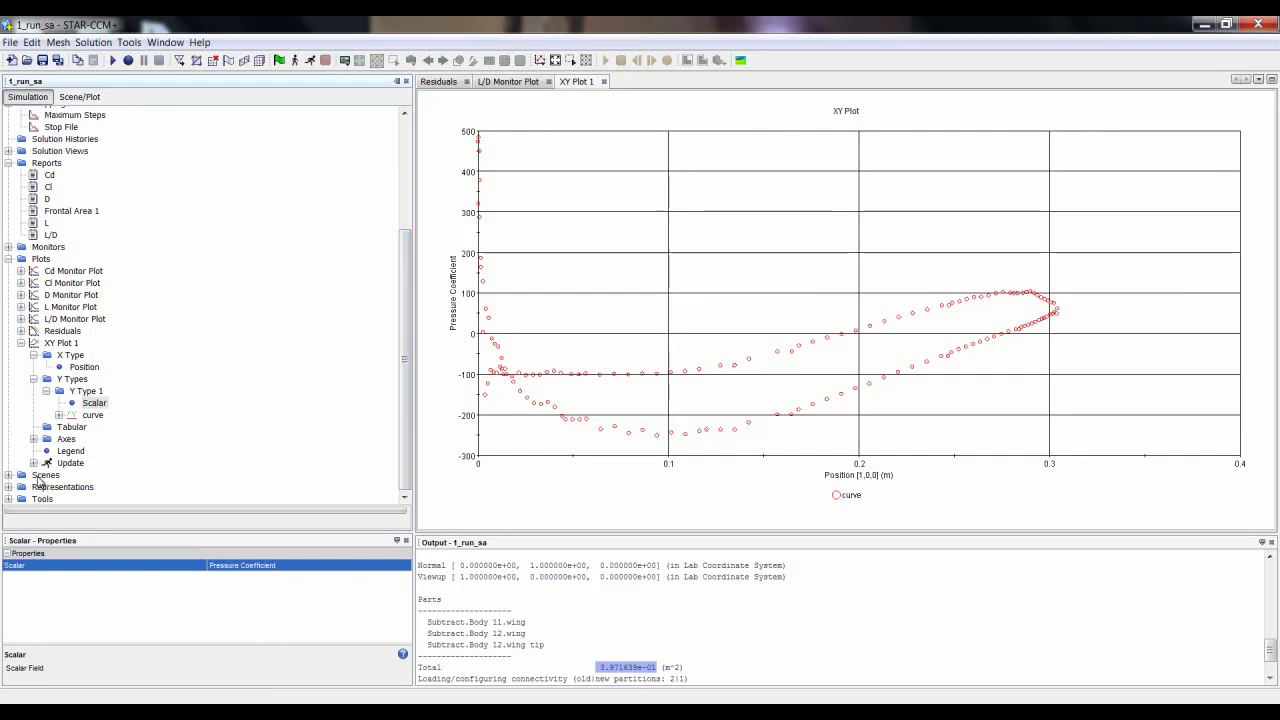
right_click(40, 479)
mouse_move(80, 490)
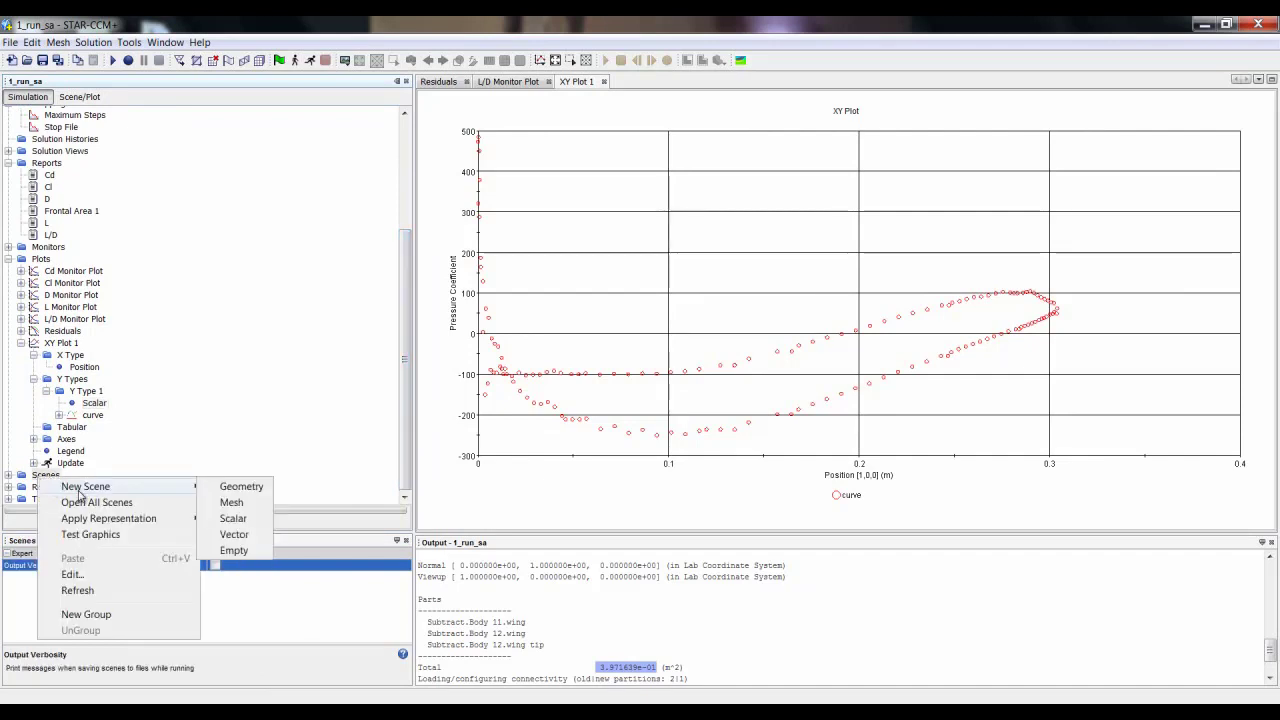
left_click(240, 518)
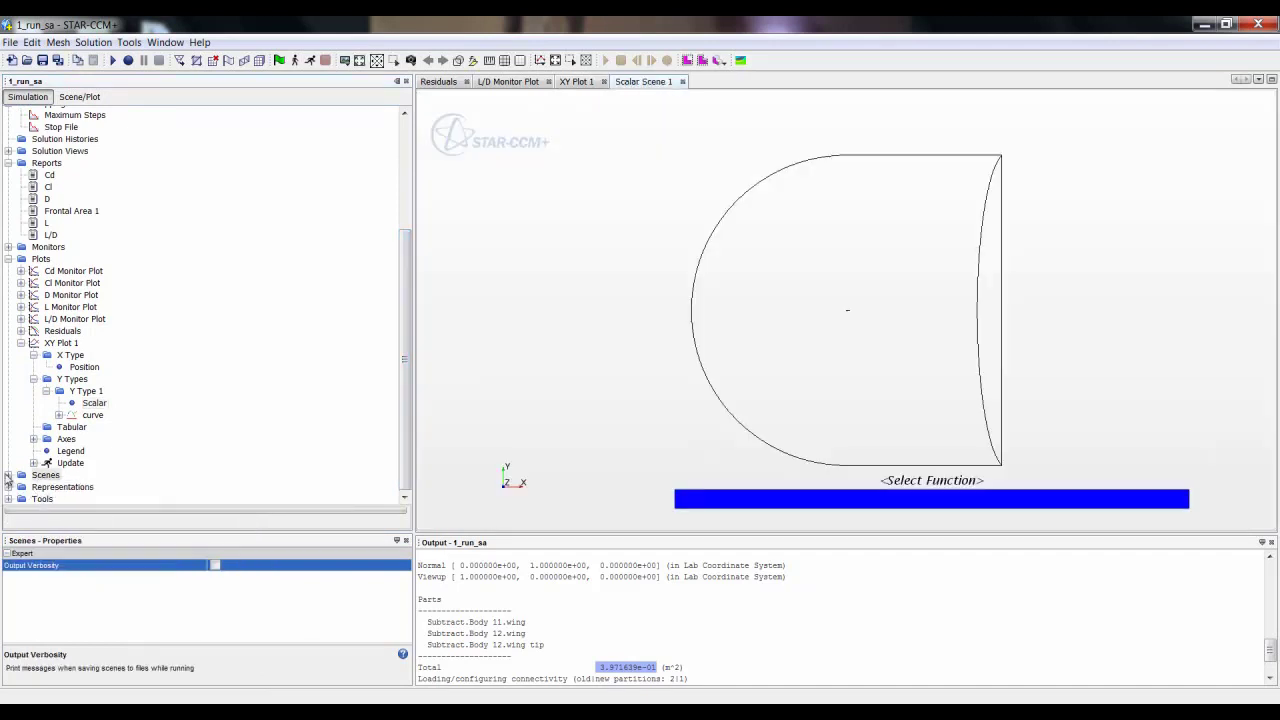
Delete the Outline 1 displayer from the new scalar scene.
left_click(8, 475)
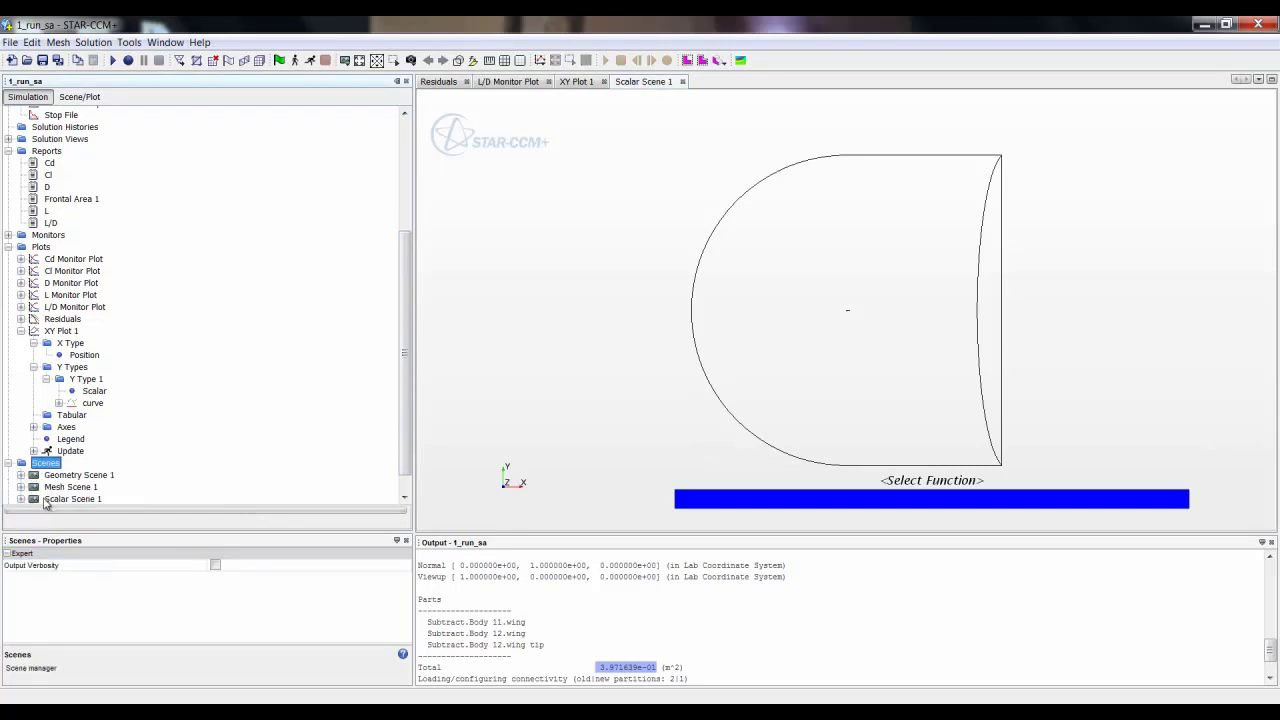
left_click(20, 499)
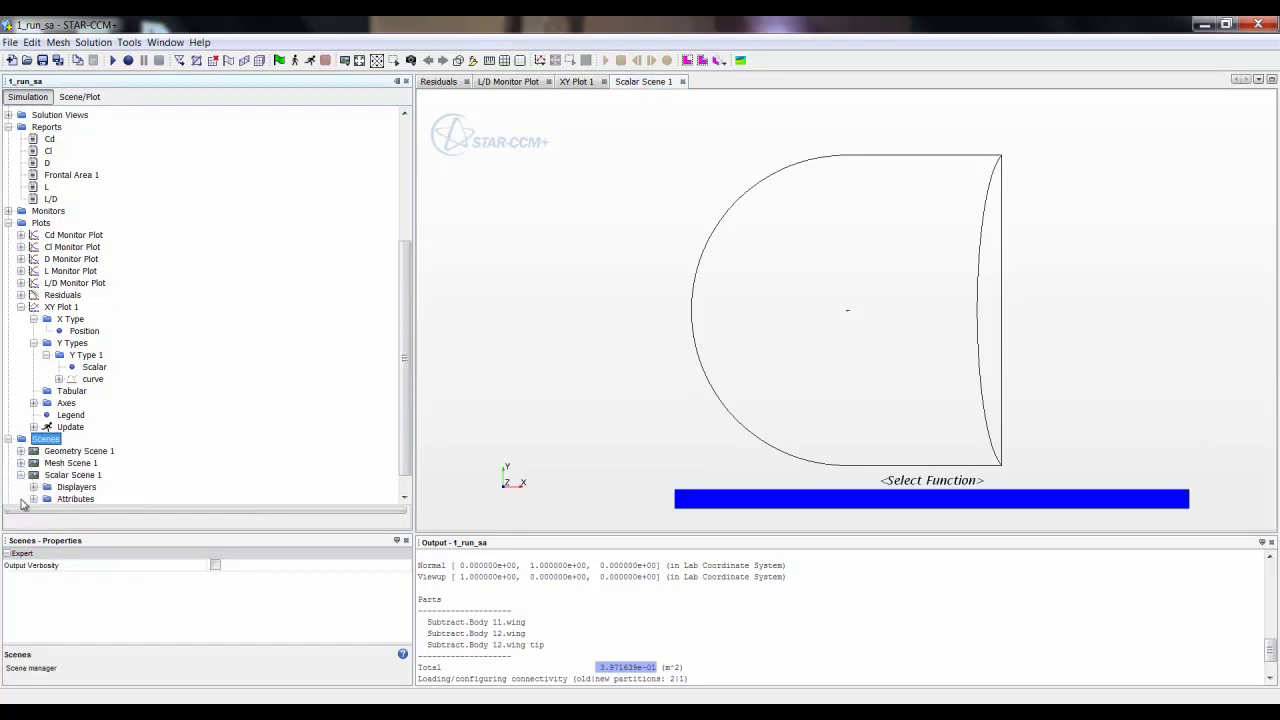
left_click(33, 487)
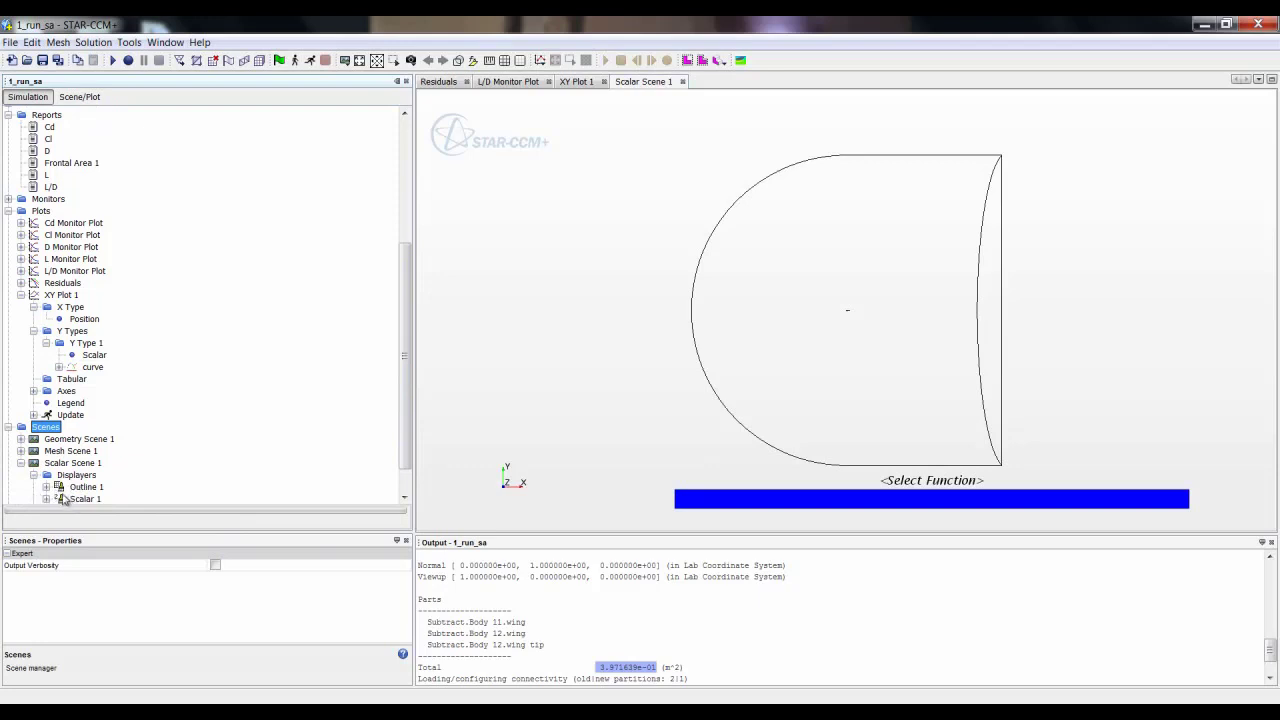
left_click(78, 97)
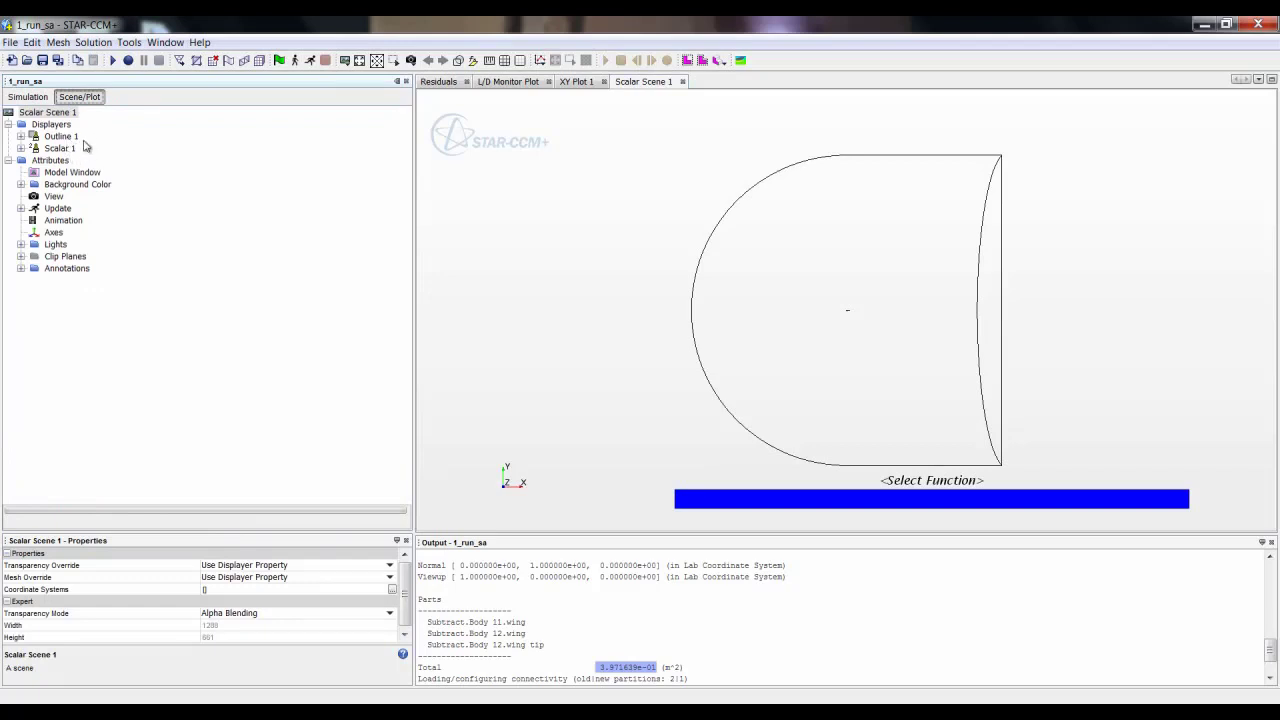
right_click(64, 138)
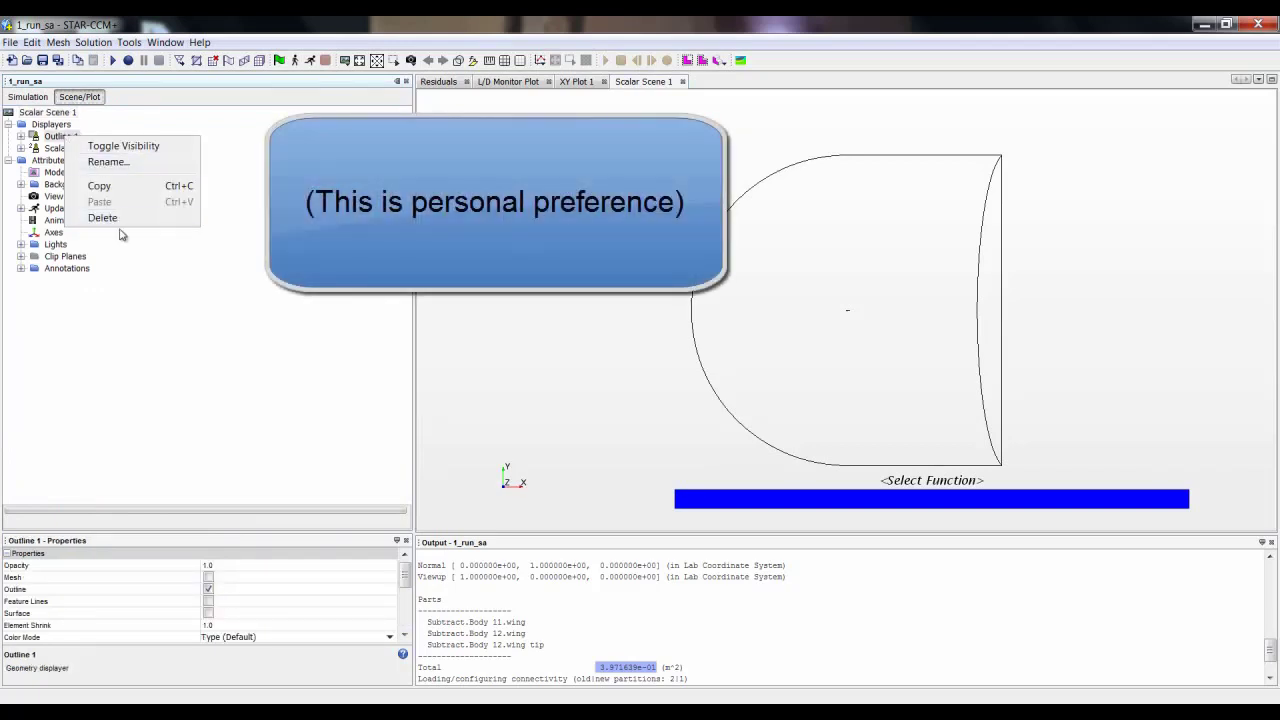
left_click(120, 222)
left_click(621, 417)
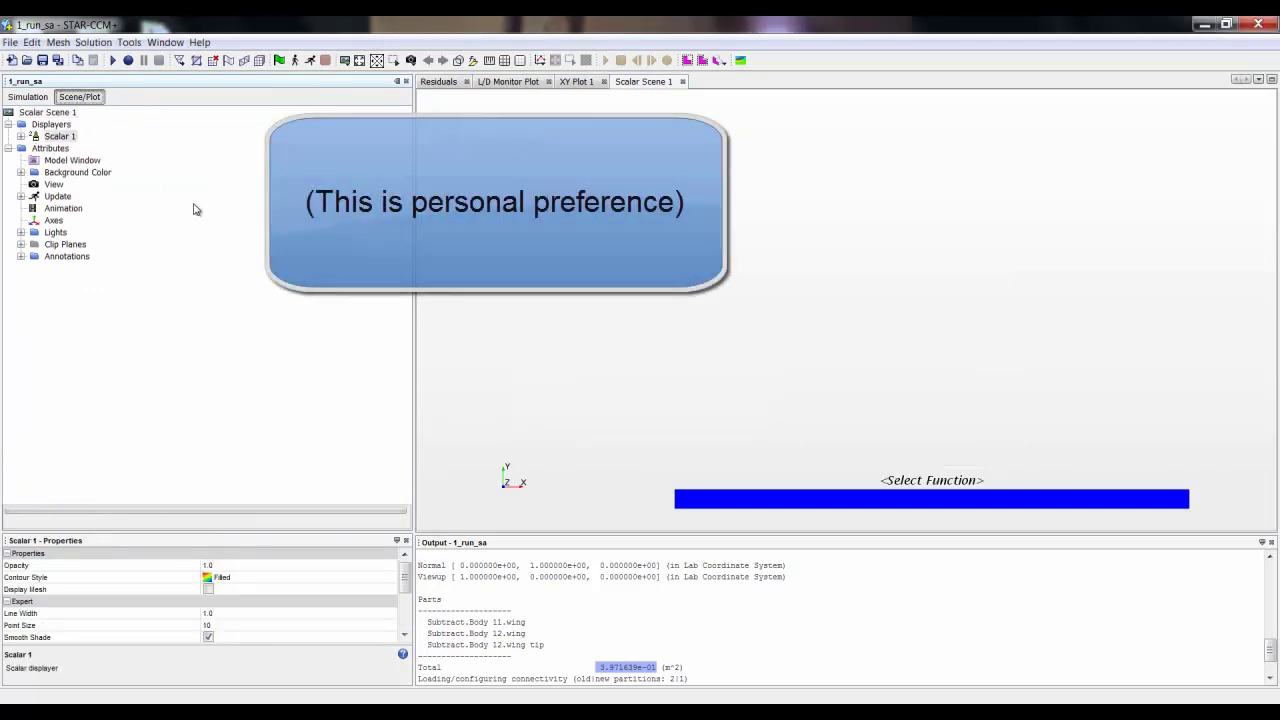
Assign the Subtract.Body 11.wing, Subtract.Body 12.wing and Subtract.Body 12.wing tip boundaries as parts of the Scalar 1 displayer.
left_click(20, 136)
left_click(66, 149)
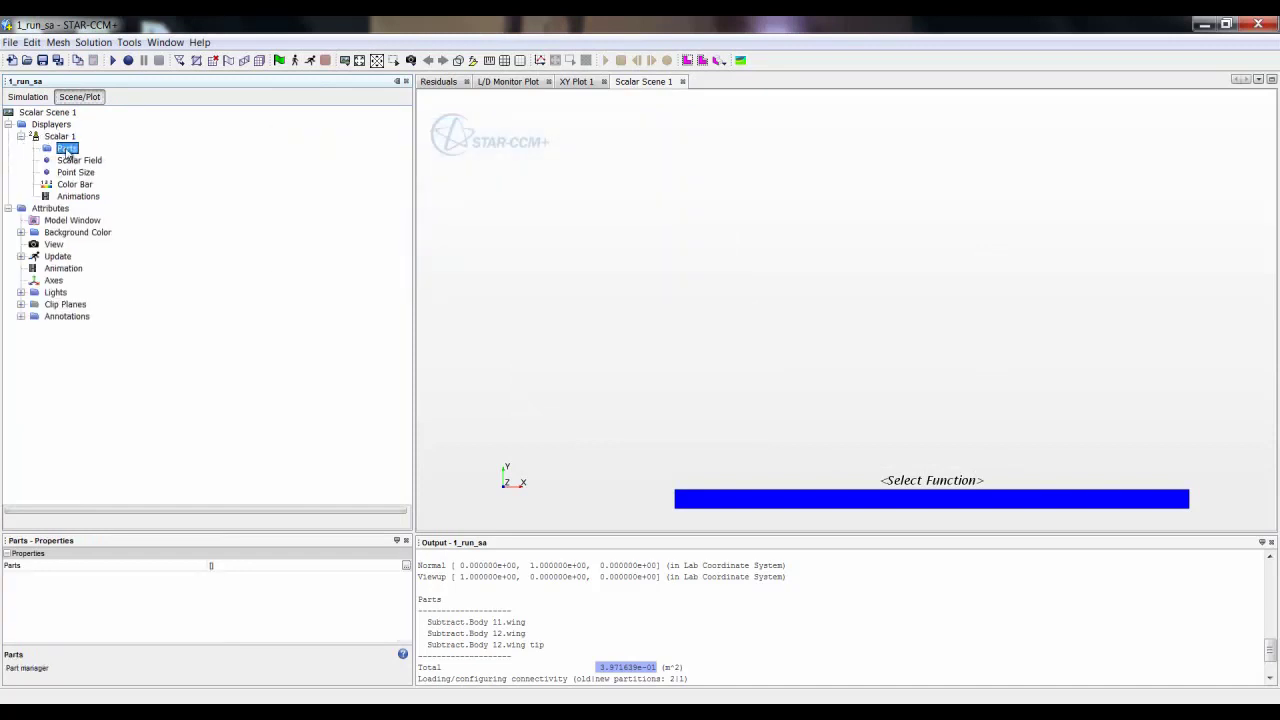
left_click(407, 567)
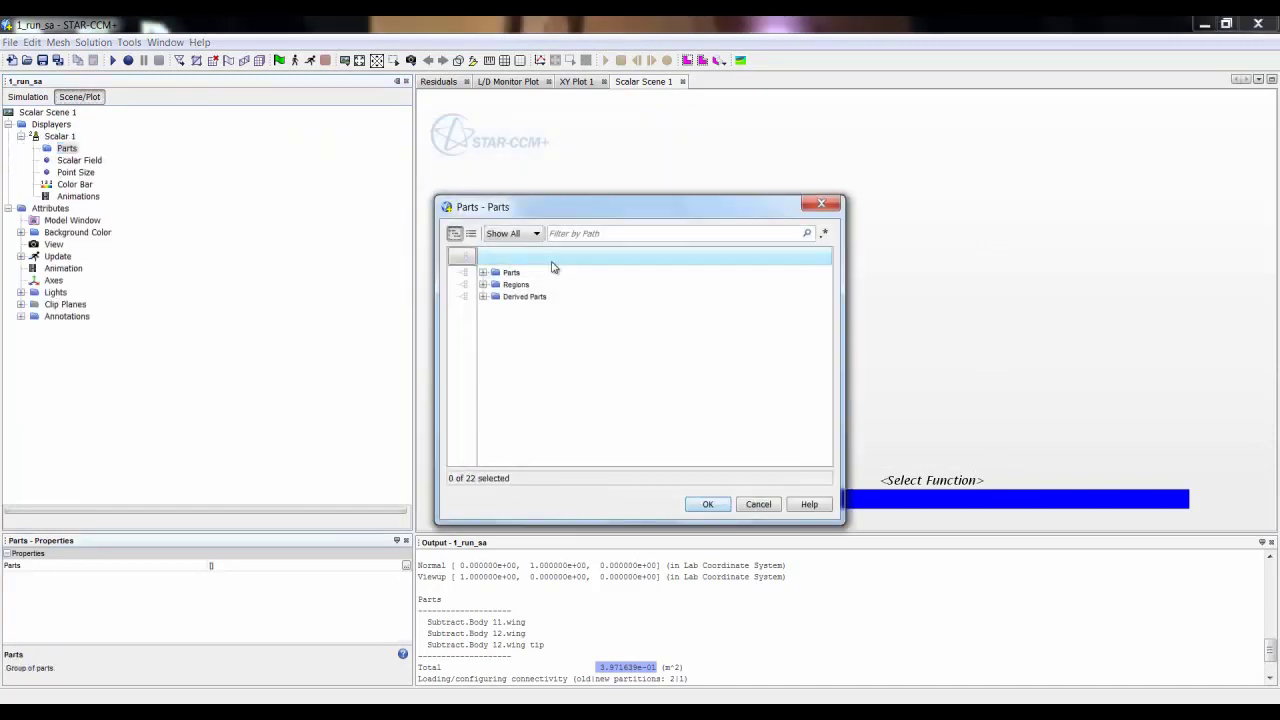
left_click(483, 286)
left_click(462, 320)
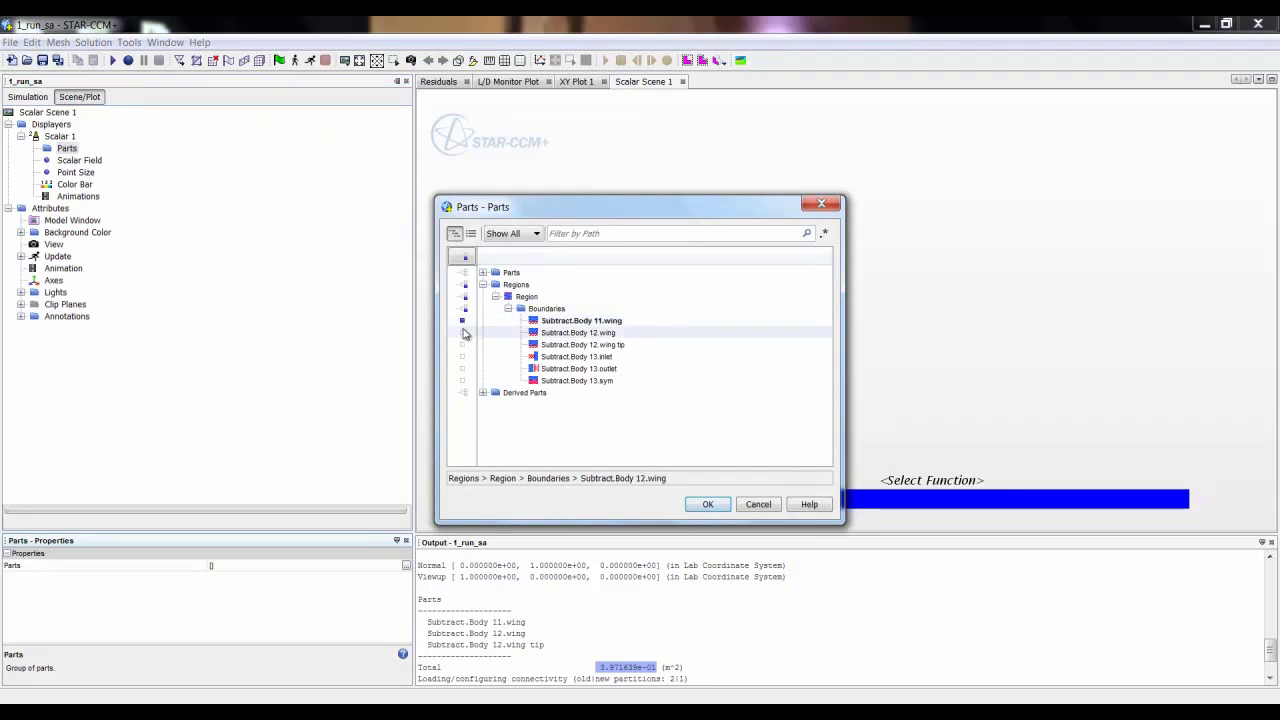
left_click(462, 332)
left_click(462, 344)
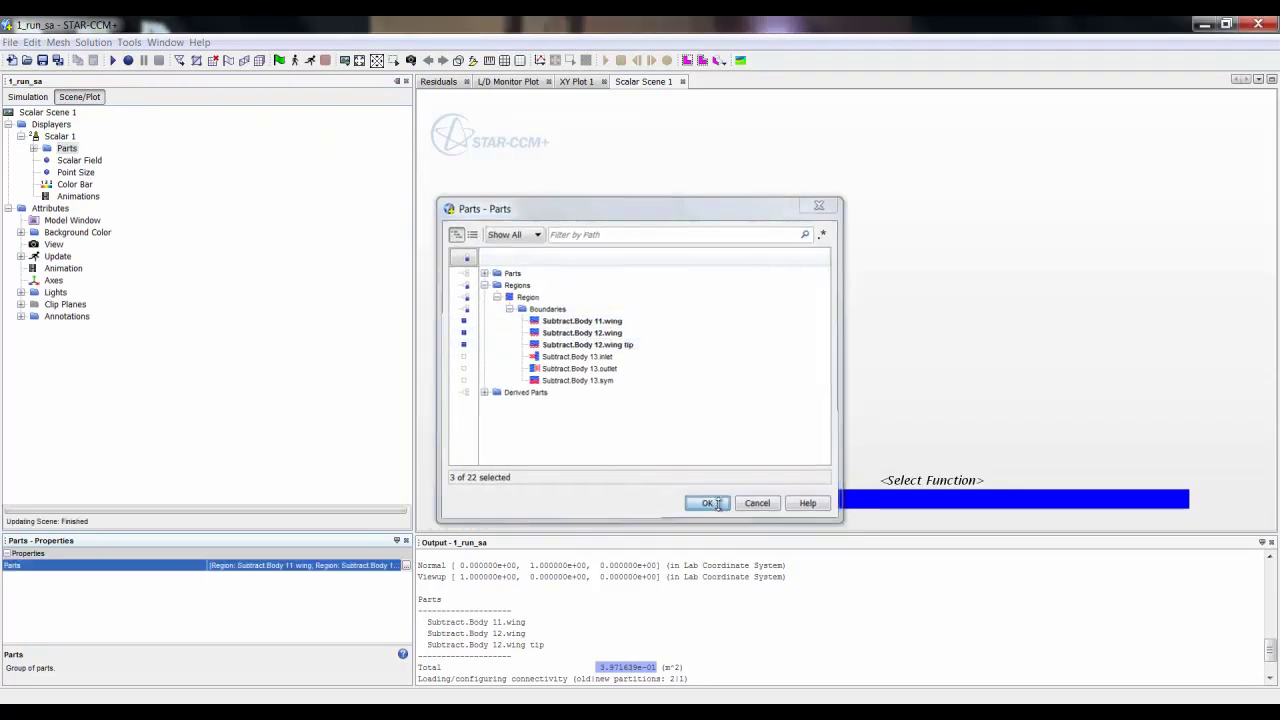
left_click(708, 504)
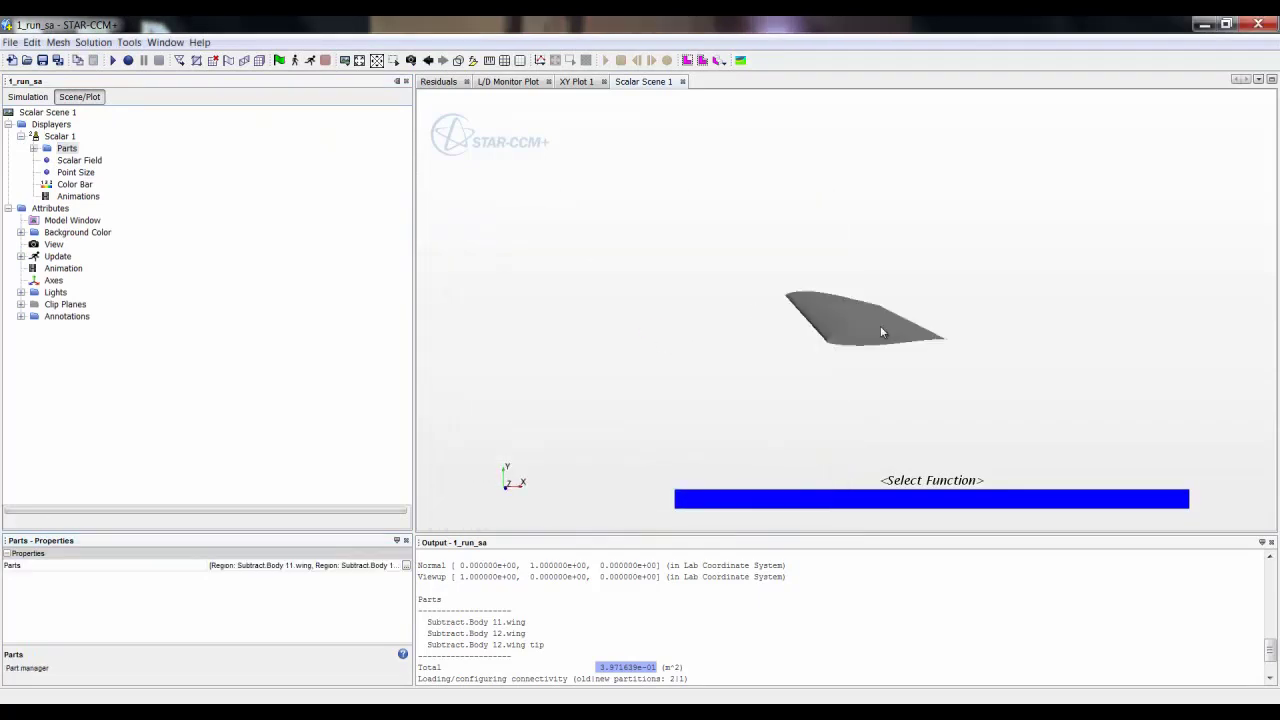
Set the scalar field function of the Scalar 1 displayer to Pressure.
mouse_move(834, 325)
left_mouse_down()
mouse_move(942, 346)
mouse_move(940, 377)
mouse_move(943, 332)
mouse_move(886, 332)
mouse_move(894, 349)
mouse_move(899, 323)
mouse_move(840, 326)
left_mouse_up()
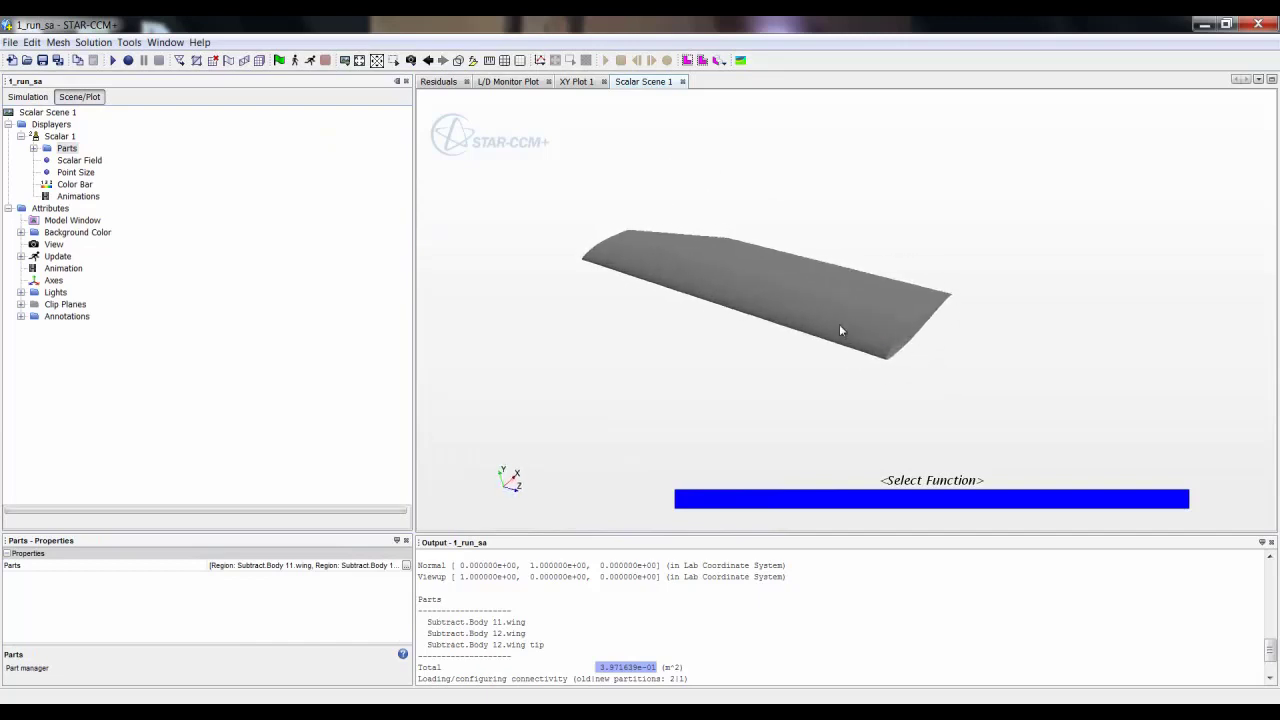
left_click(78, 160)
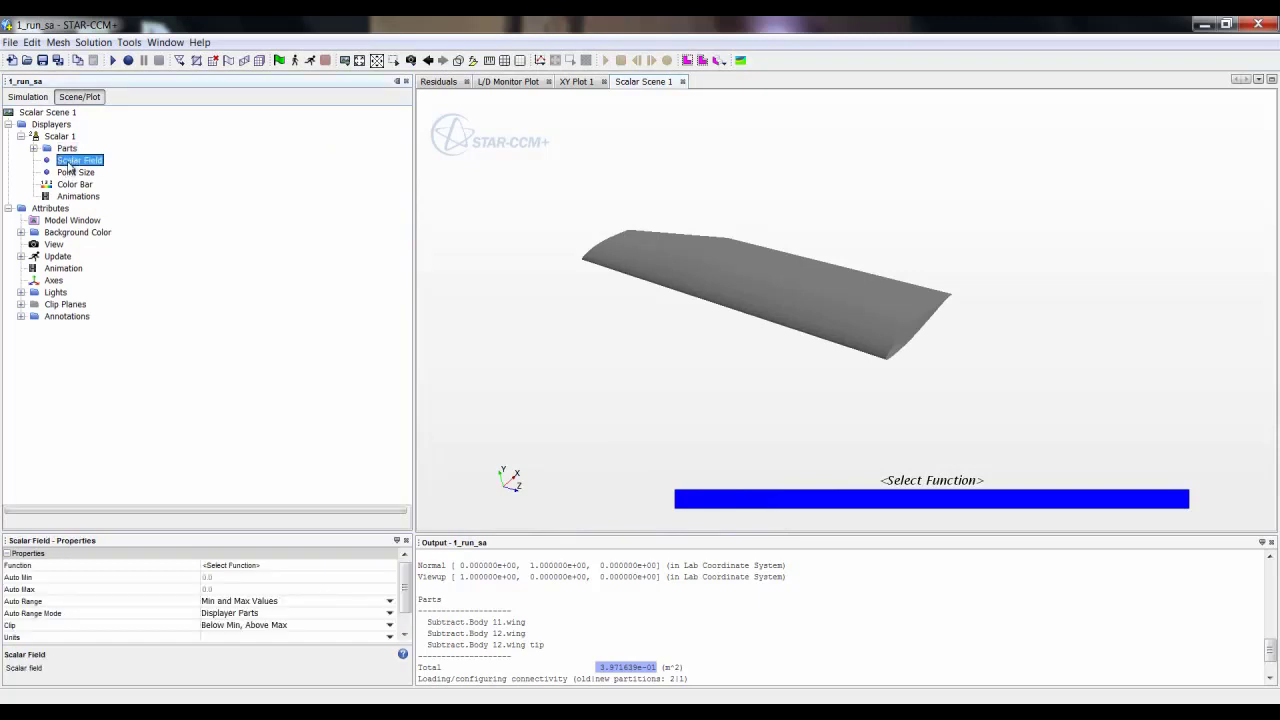
left_click(243, 565)
scroll(255, 610, "down", 5)
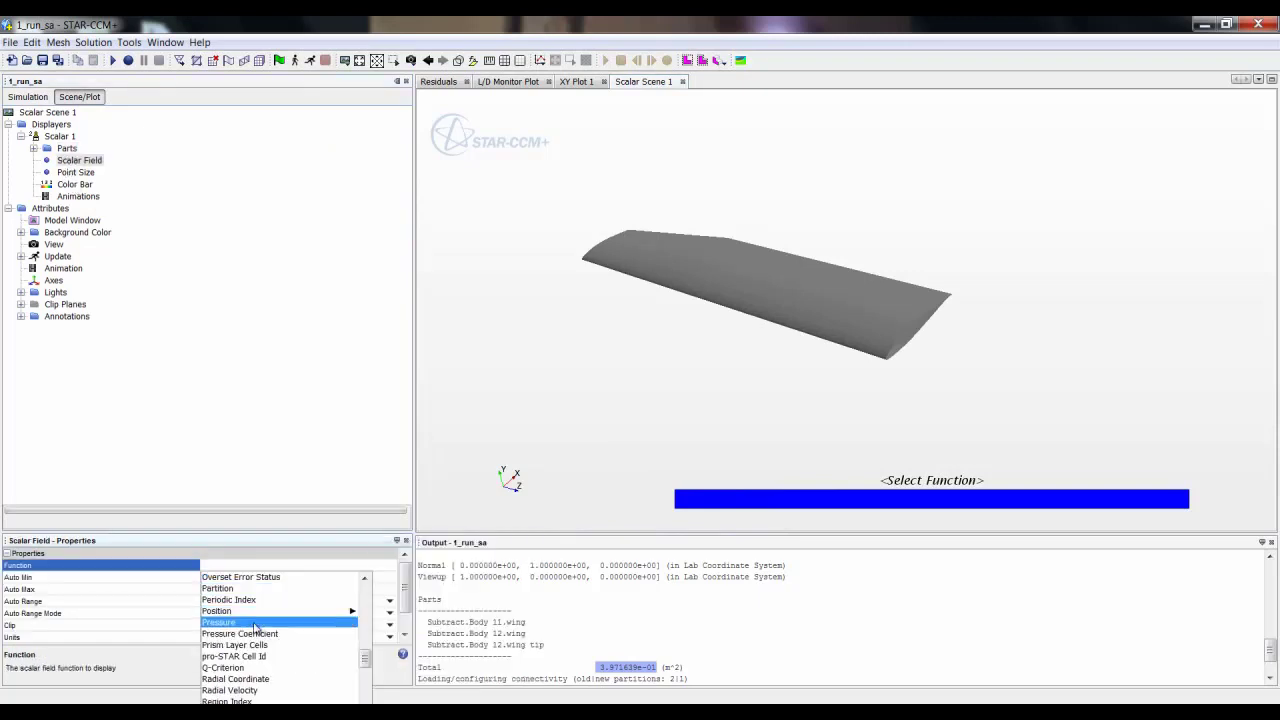
left_click(256, 622)
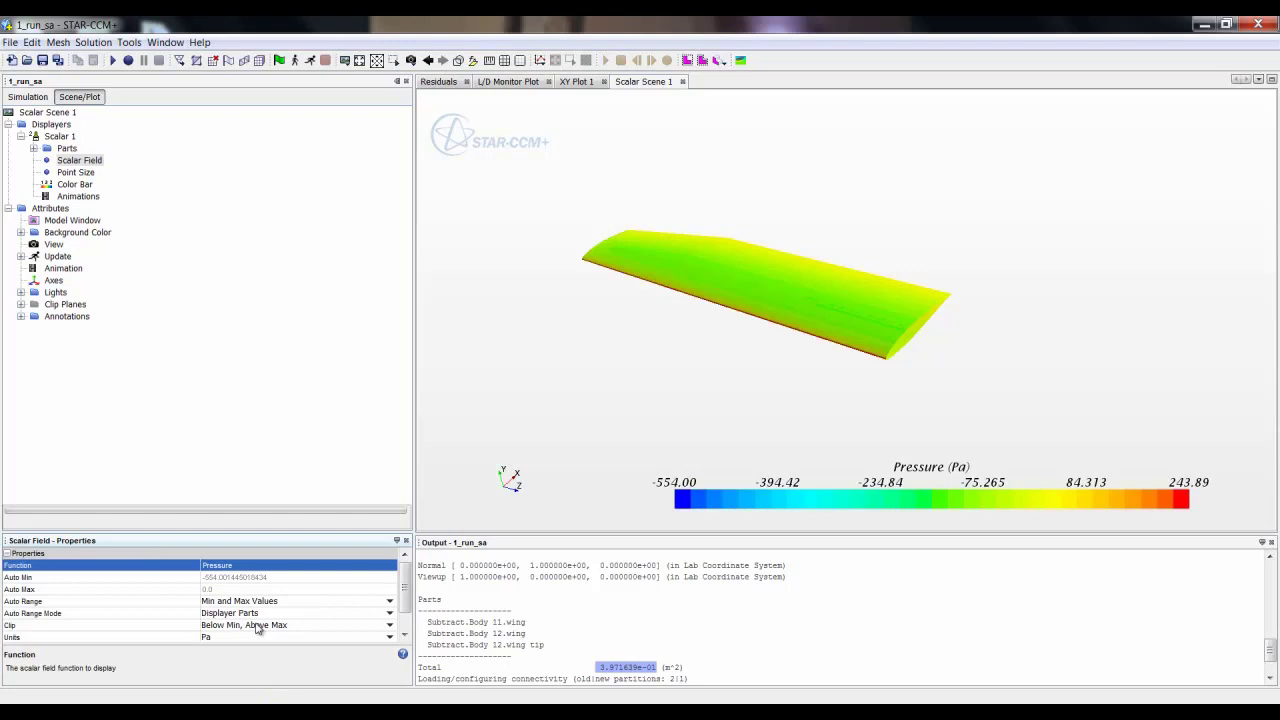
Change the contour style of the Scalar 1 displayer to Smooth Filled.
left_click(56, 138)
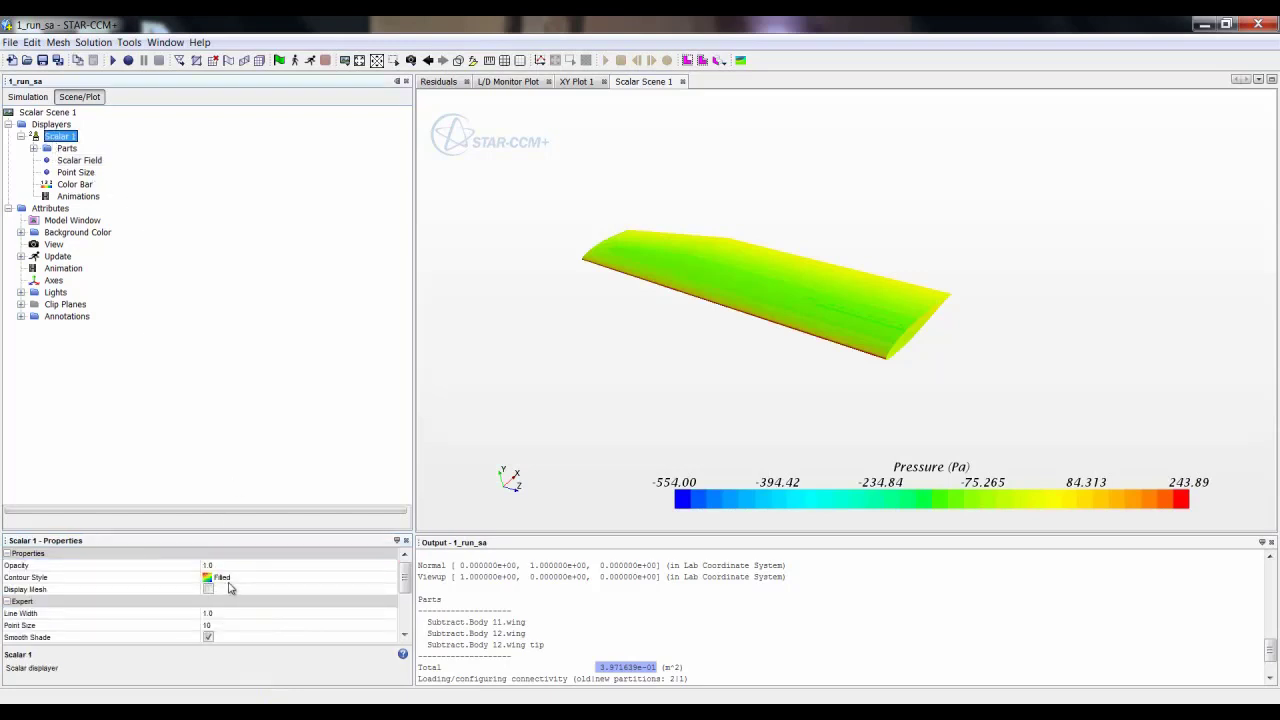
left_click(228, 578)
left_click(245, 591)
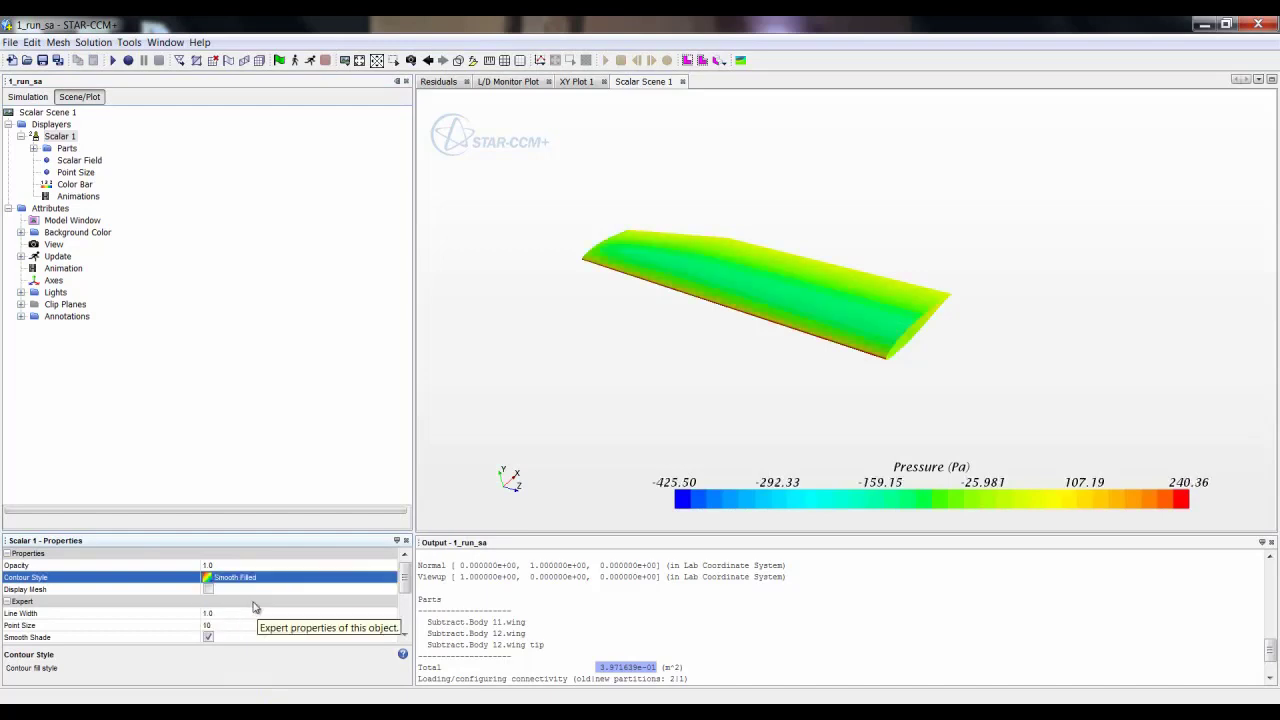
Rename the scalar scene Scalar Surface Pressure and duplicate it within Scenes.
left_click(28, 96)
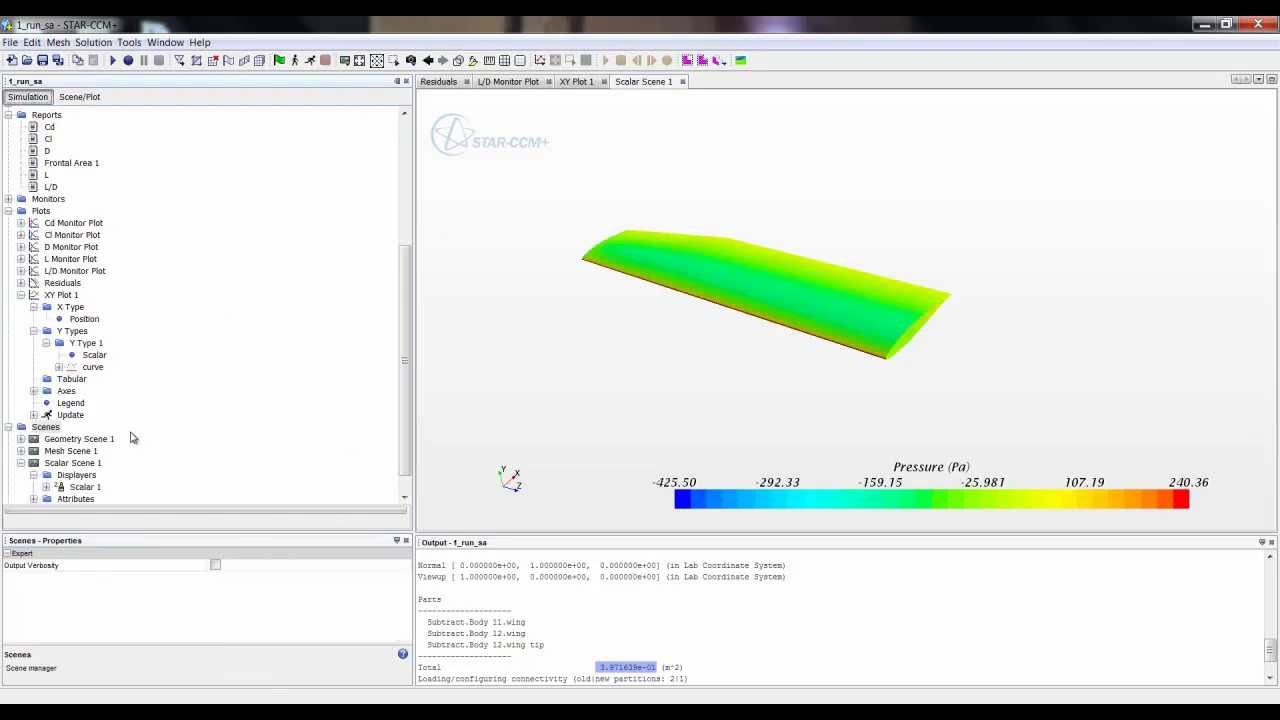
left_click(87, 466)
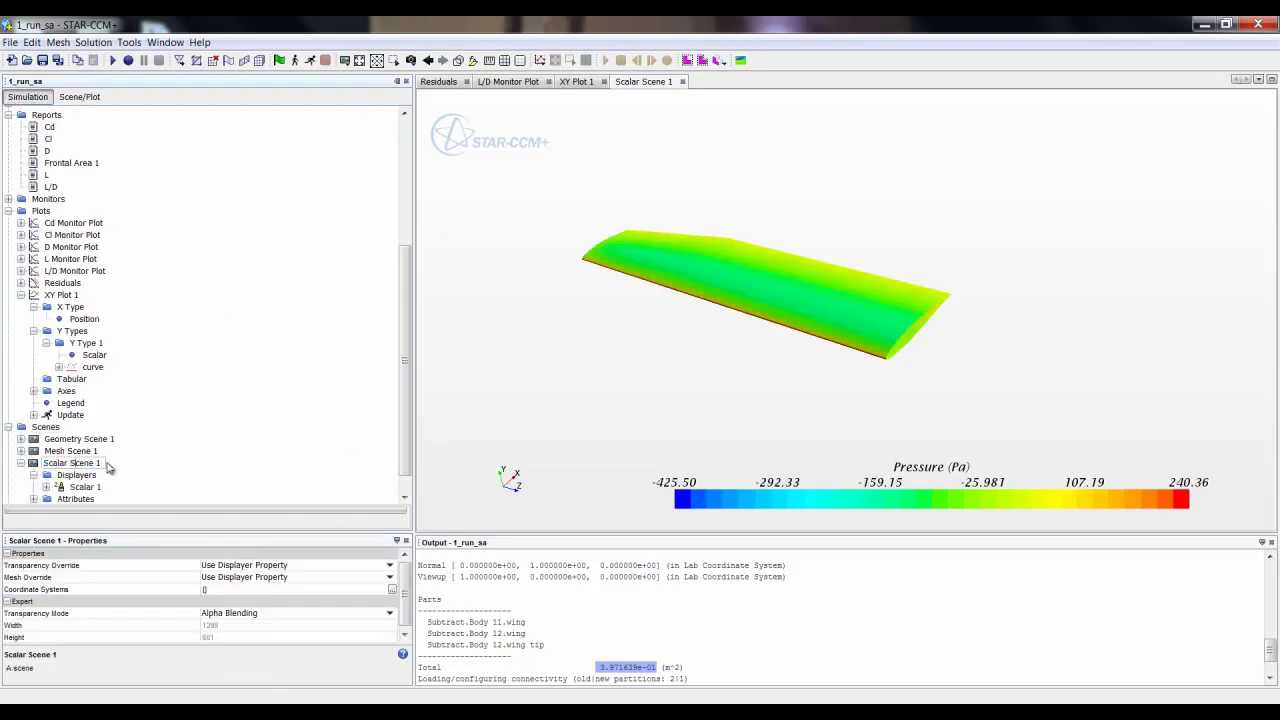
type("Scalar Surface Pressure")
key("Return")
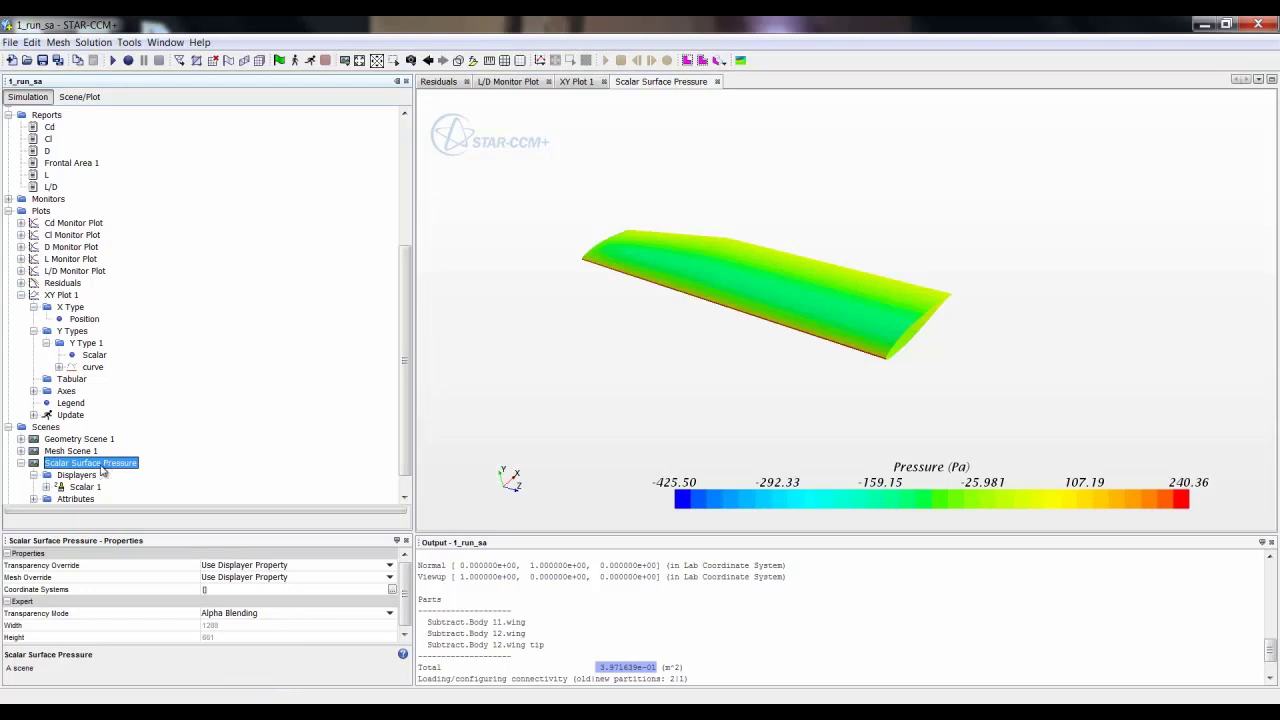
left_click_drag(101, 471, 54, 432)
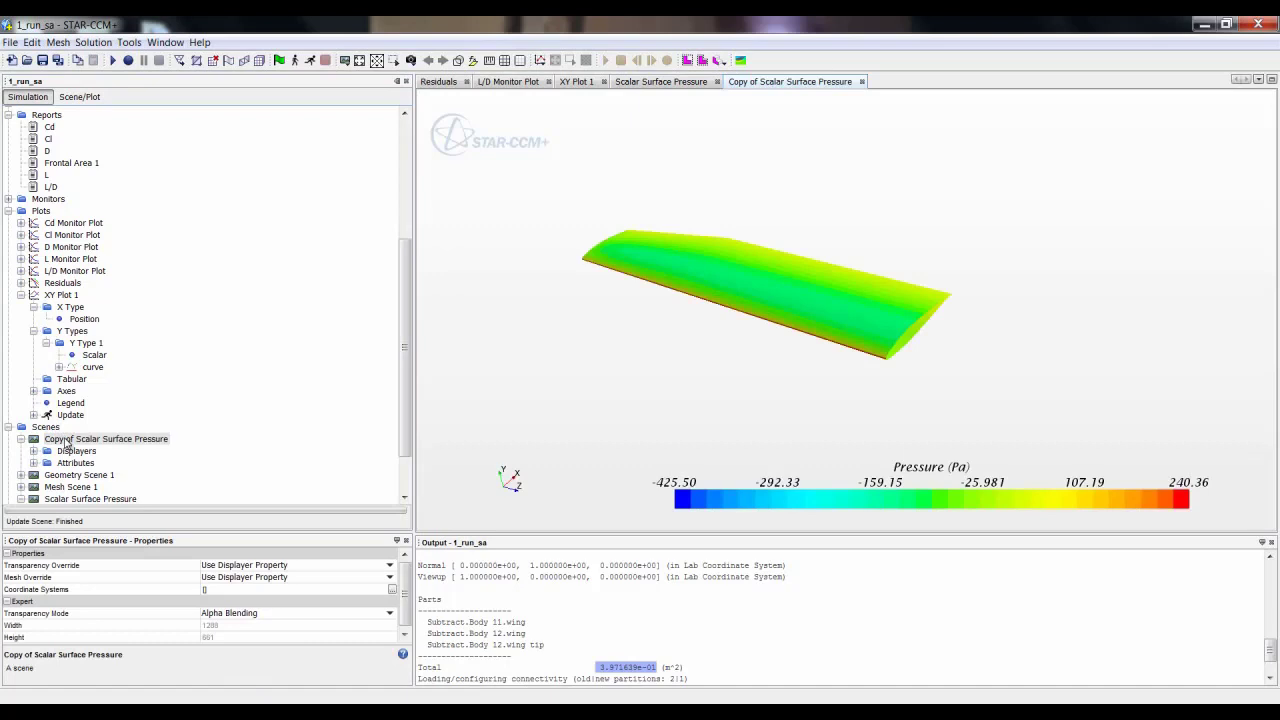
Rename the copied Scalar Surface Pressure scene as Scalar Surface Wall Y+.
left_click(66, 440)
type("Scalar Surface Wall Y+")
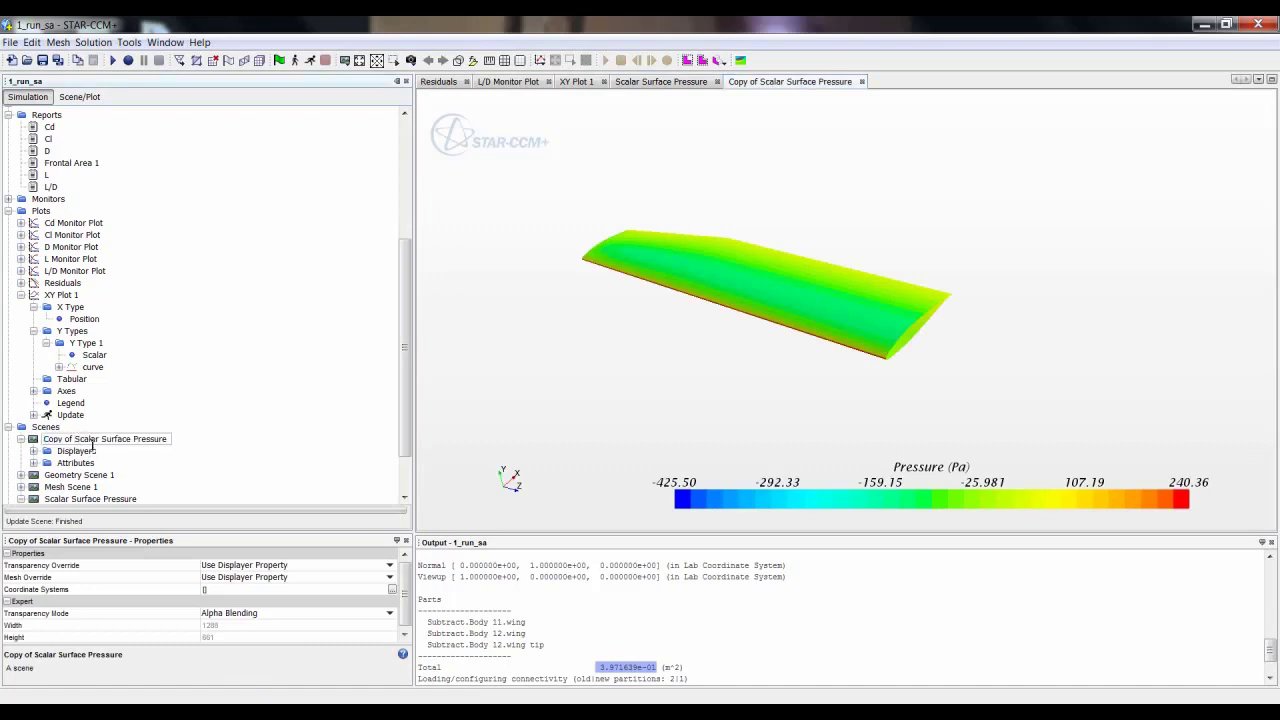
key("Return")
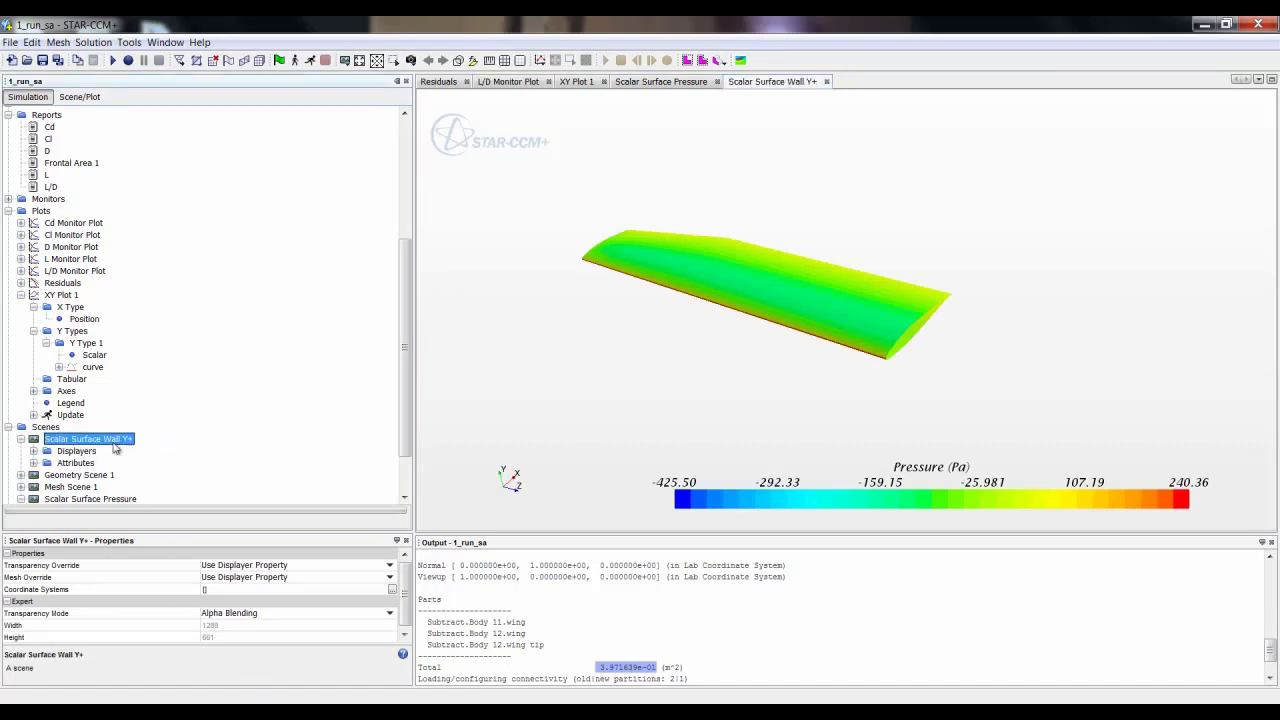
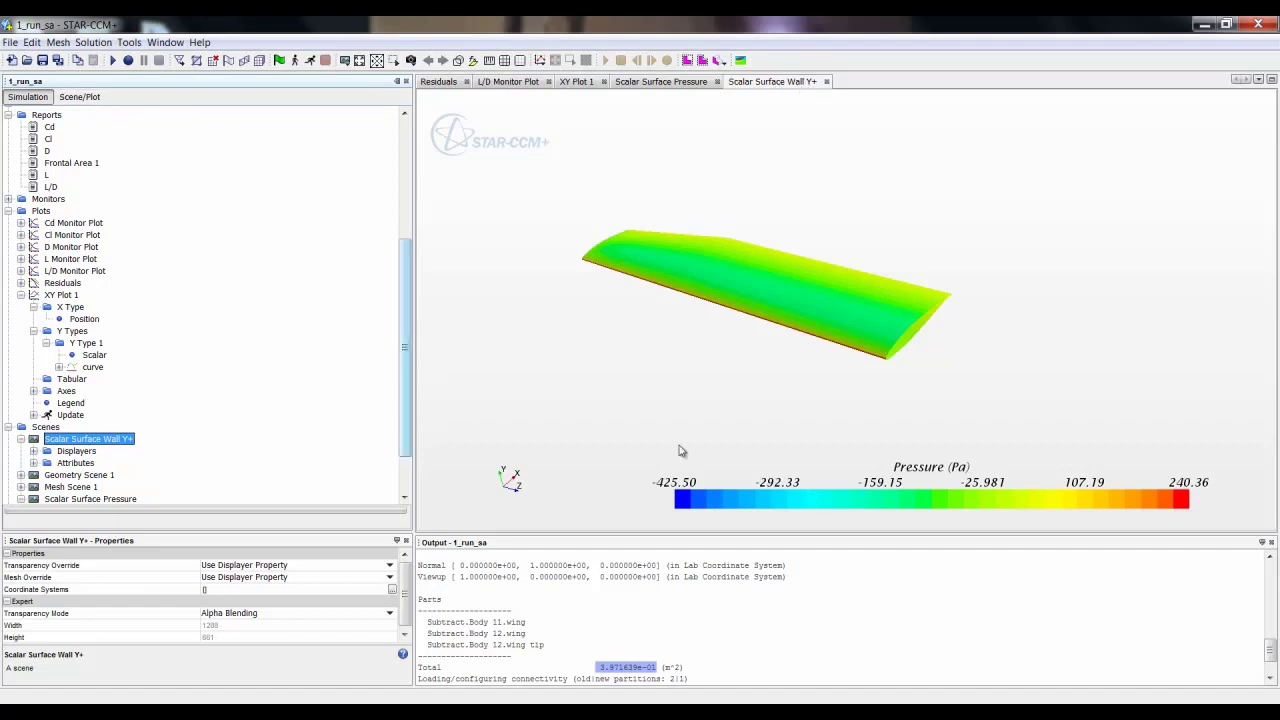
Change the displayed scalar field of the Scalar Surface Wall Y+ scene from its color bar to Wall Y+.
left_click(918, 466)
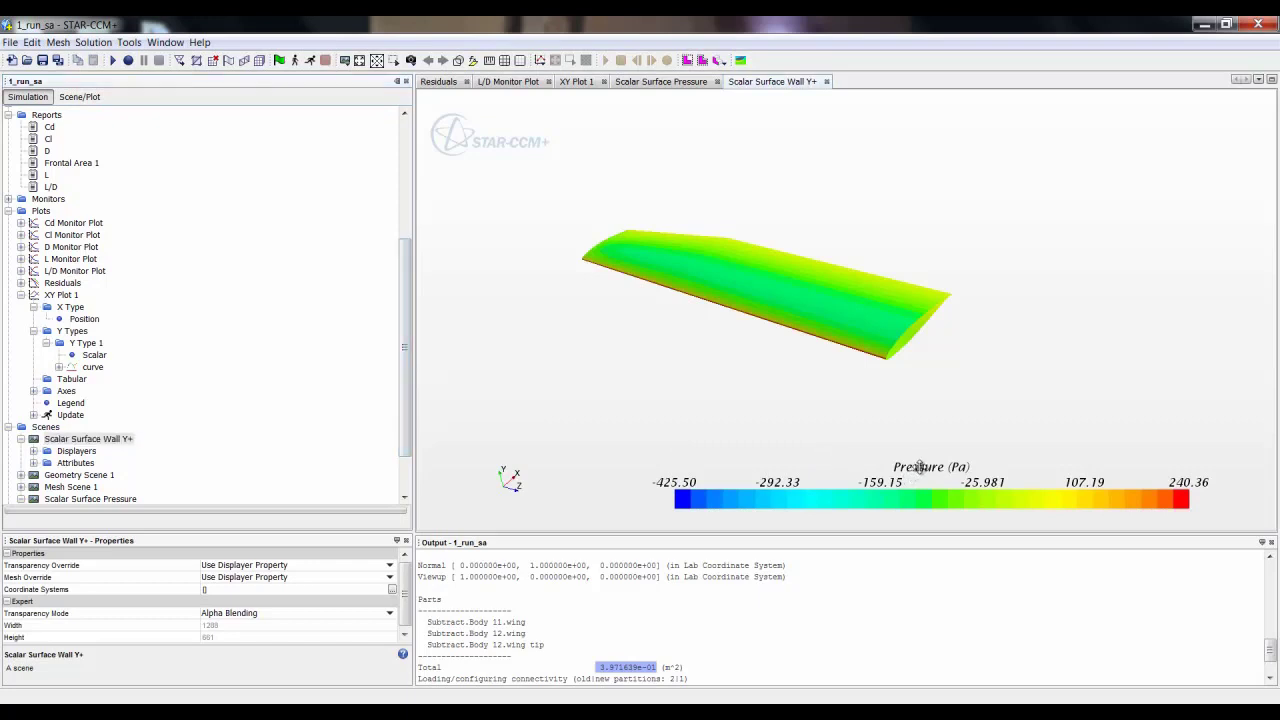
scroll(940, 560, "down", 6)
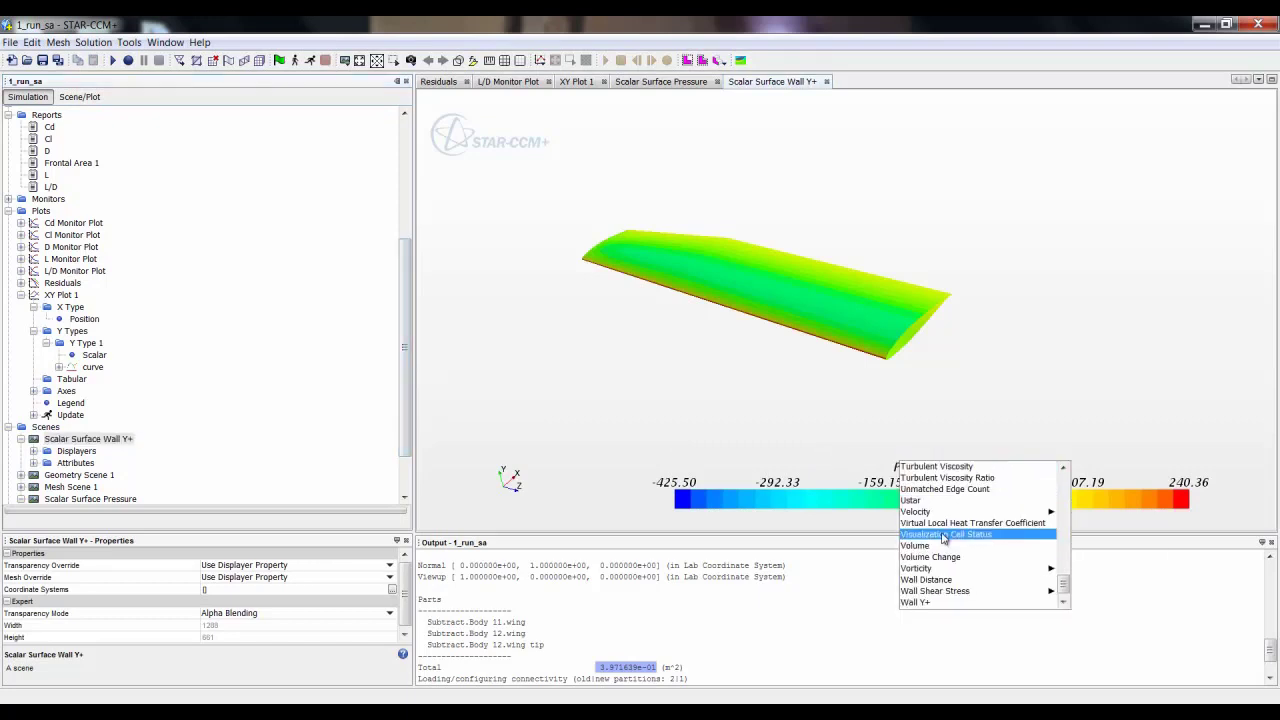
left_click(946, 593)
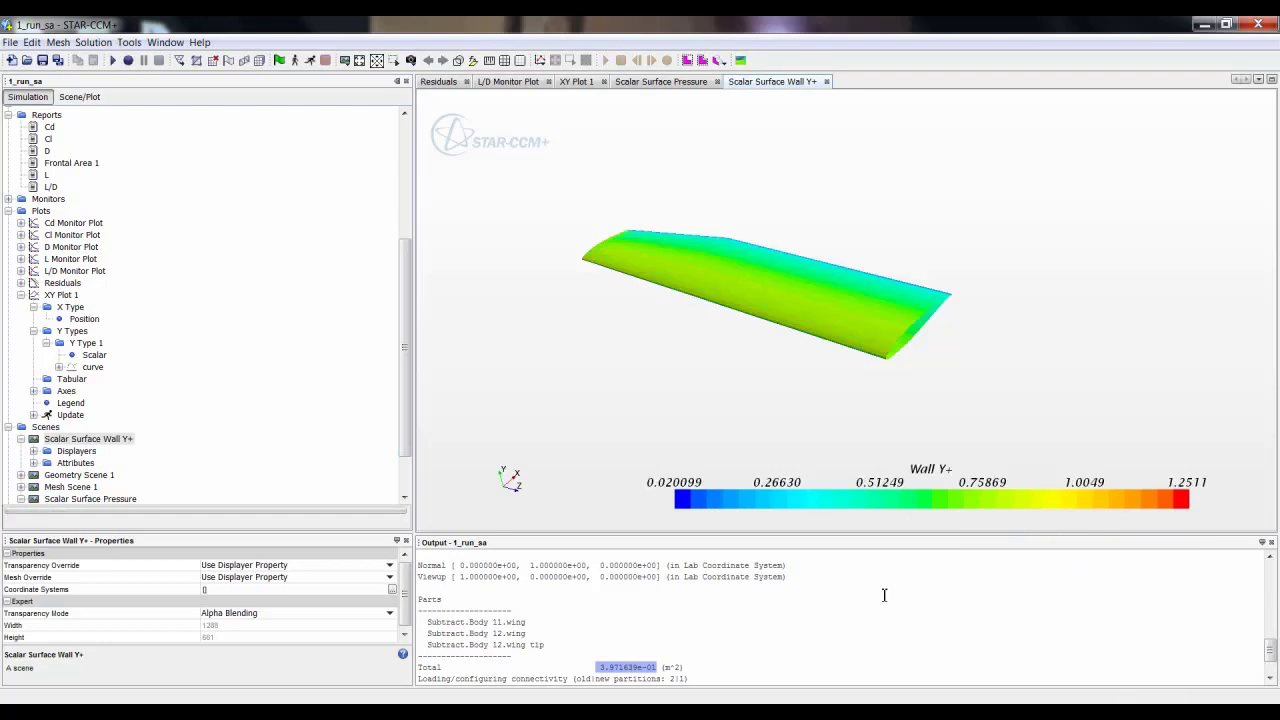
Duplicate the Scalar Surface Wall Y+ scene within Scenes and name the copy Scalar Cut Plane.
left_click_drag(55, 445, 46, 428)
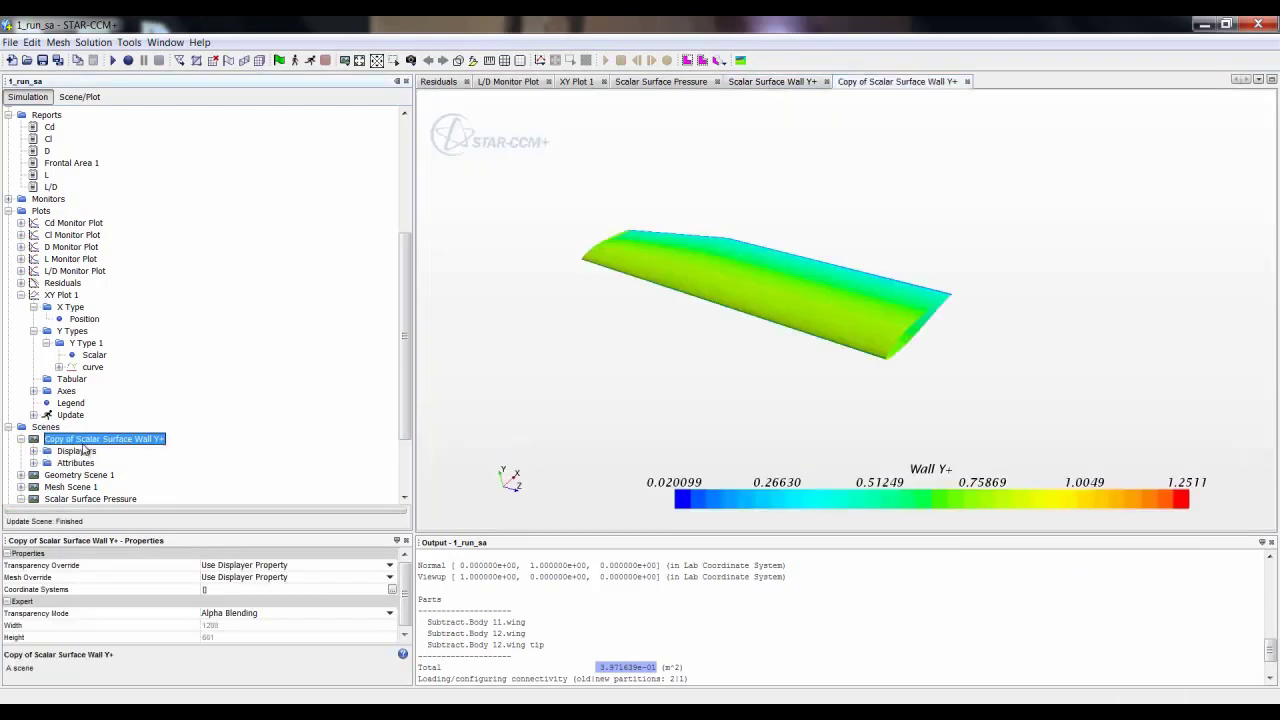
type("Scalar Cut Plane")
key("Return")
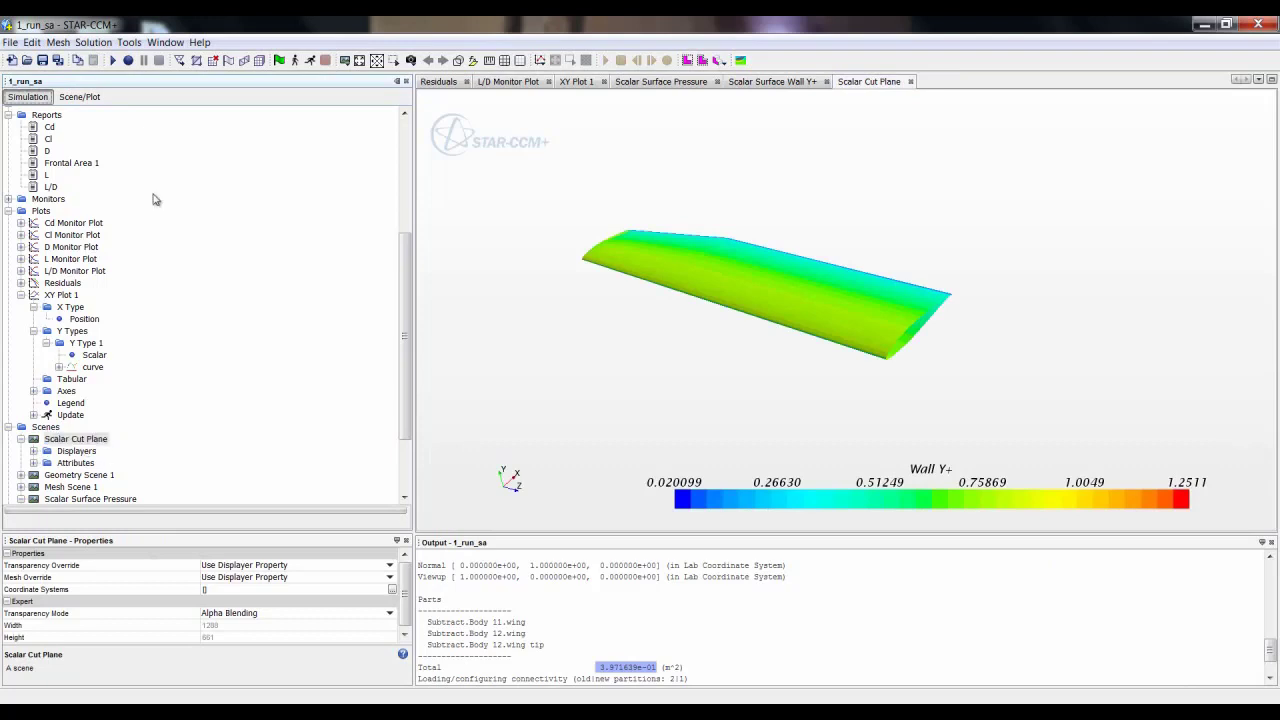
Make the plane section derived part the only part of the Scalar 1 displayer in the Scalar Cut Plane scene.
left_click(79, 96)
left_click(21, 137)
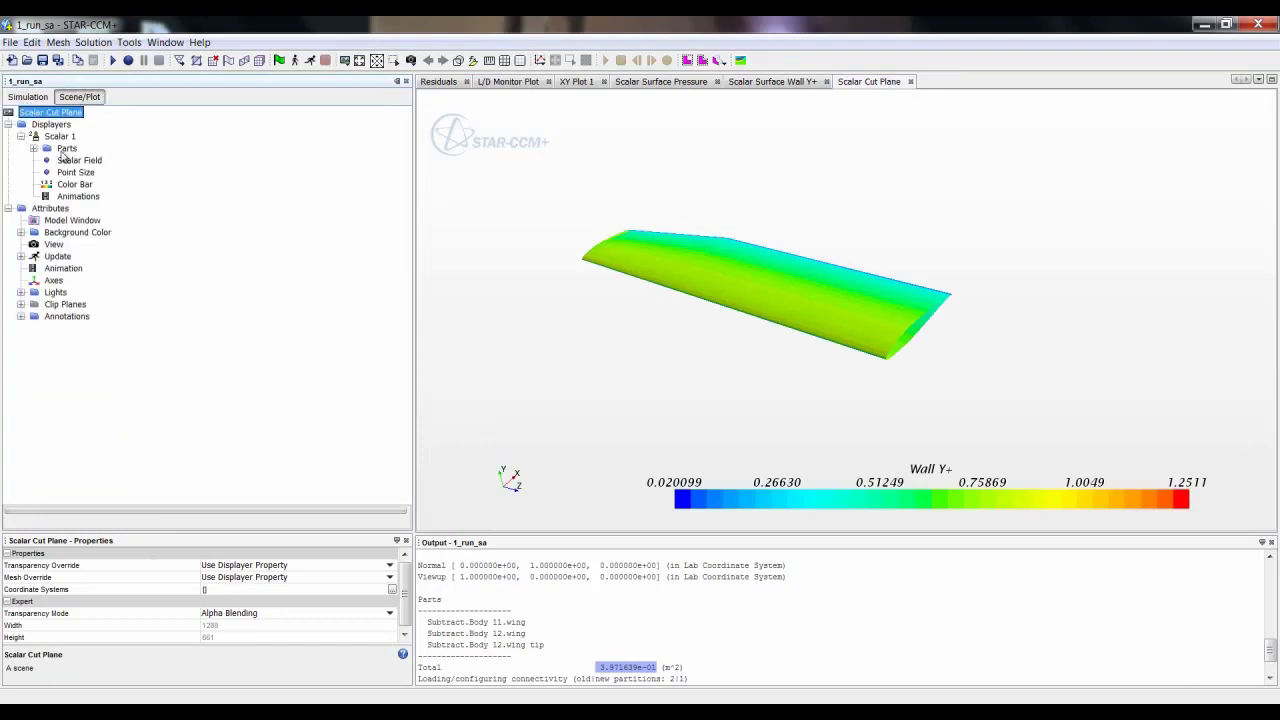
left_click(65, 149)
left_click(406, 566)
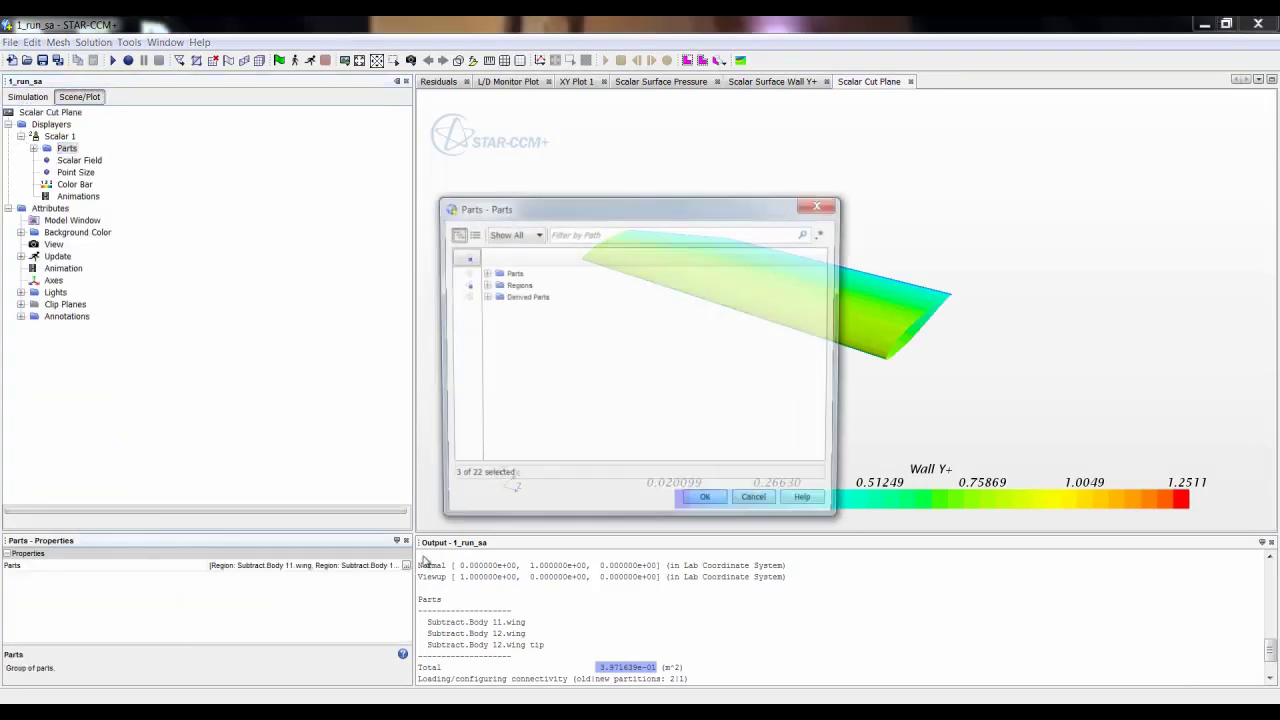
left_click(463, 257)
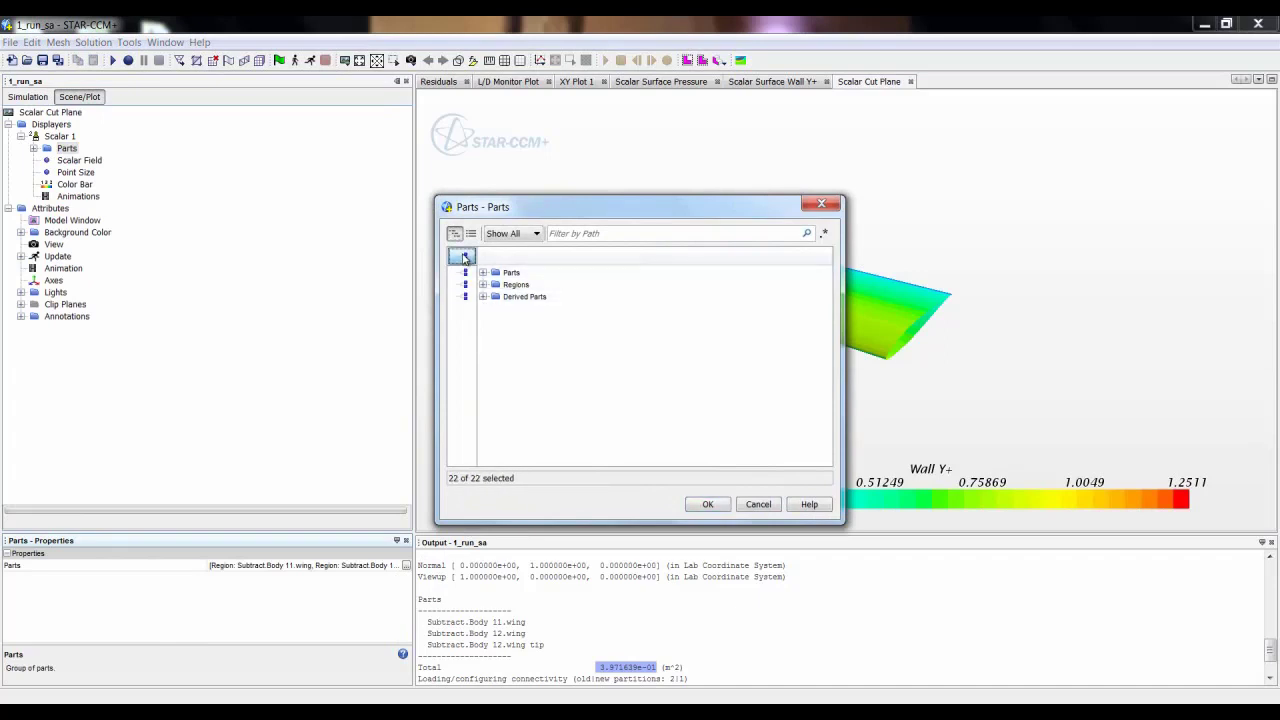
left_click(463, 257)
left_click(482, 297)
left_click(462, 320)
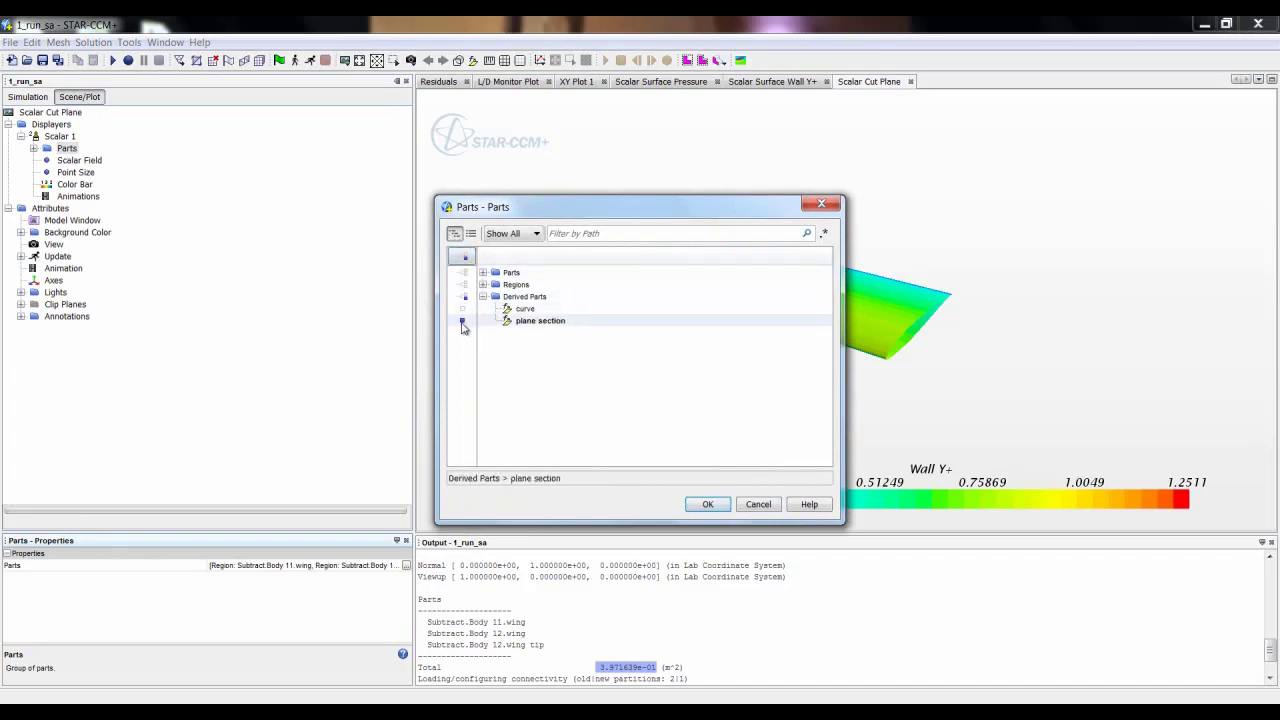
left_click(706, 505)
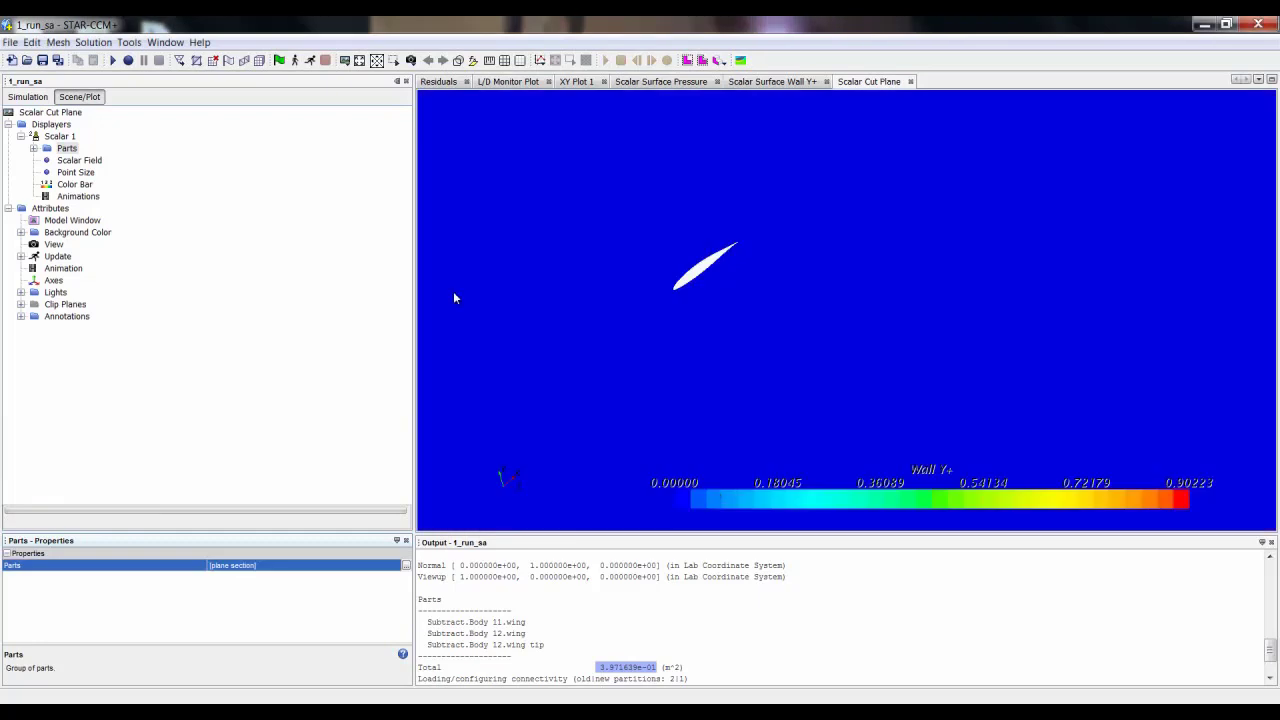
Set the scalar field function of the Scalar Cut Plane scene's Scalar 1 displayer to Velocity Magnitude.
left_click(63, 162)
left_click(297, 566)
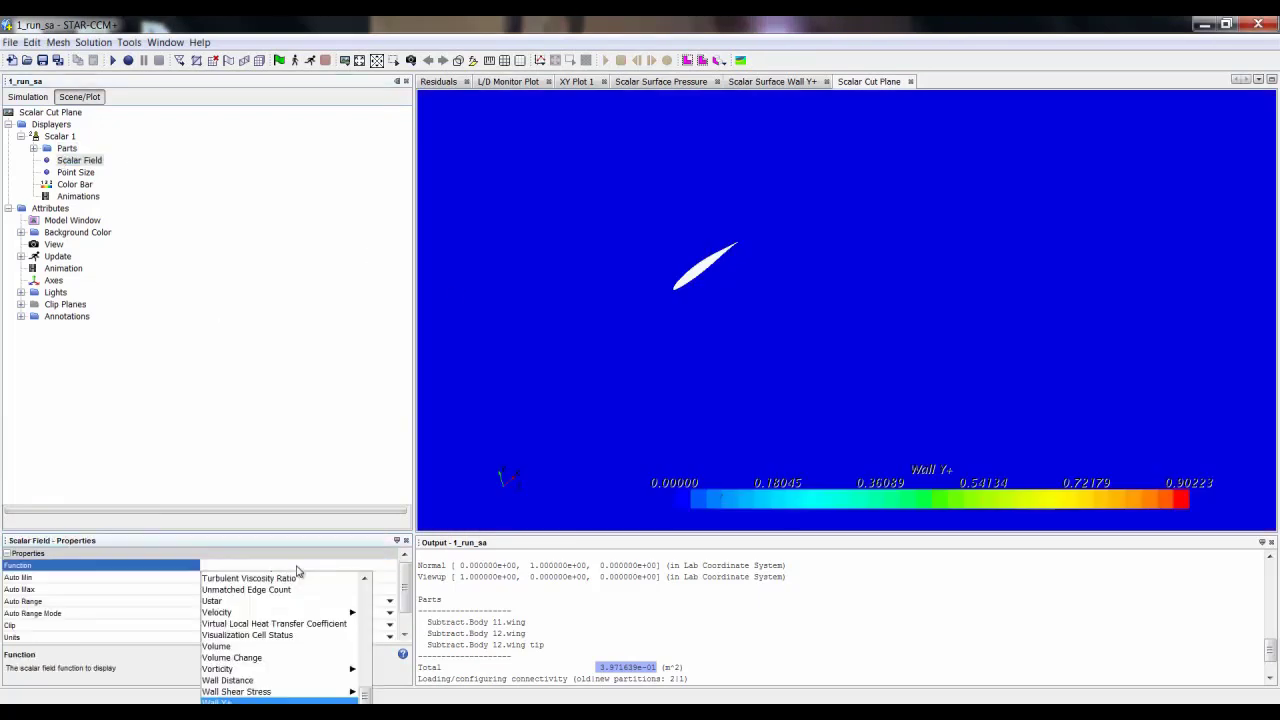
mouse_move(300, 614)
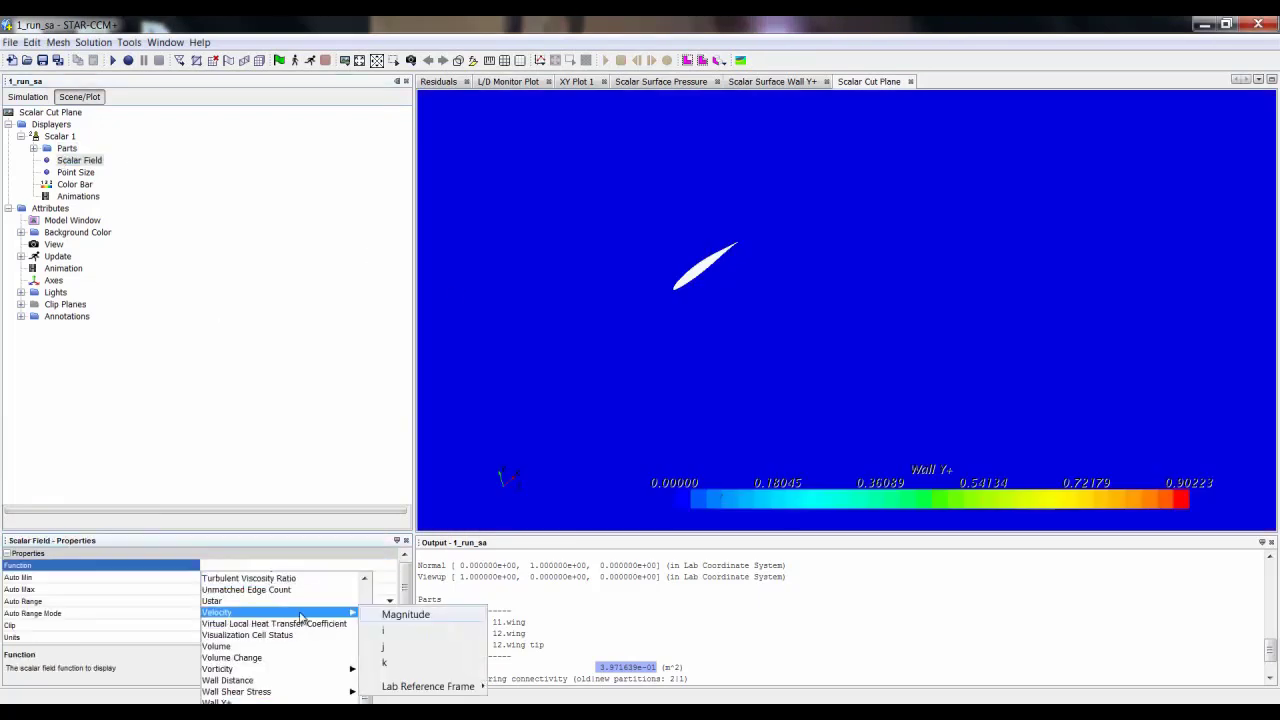
left_click(410, 615)
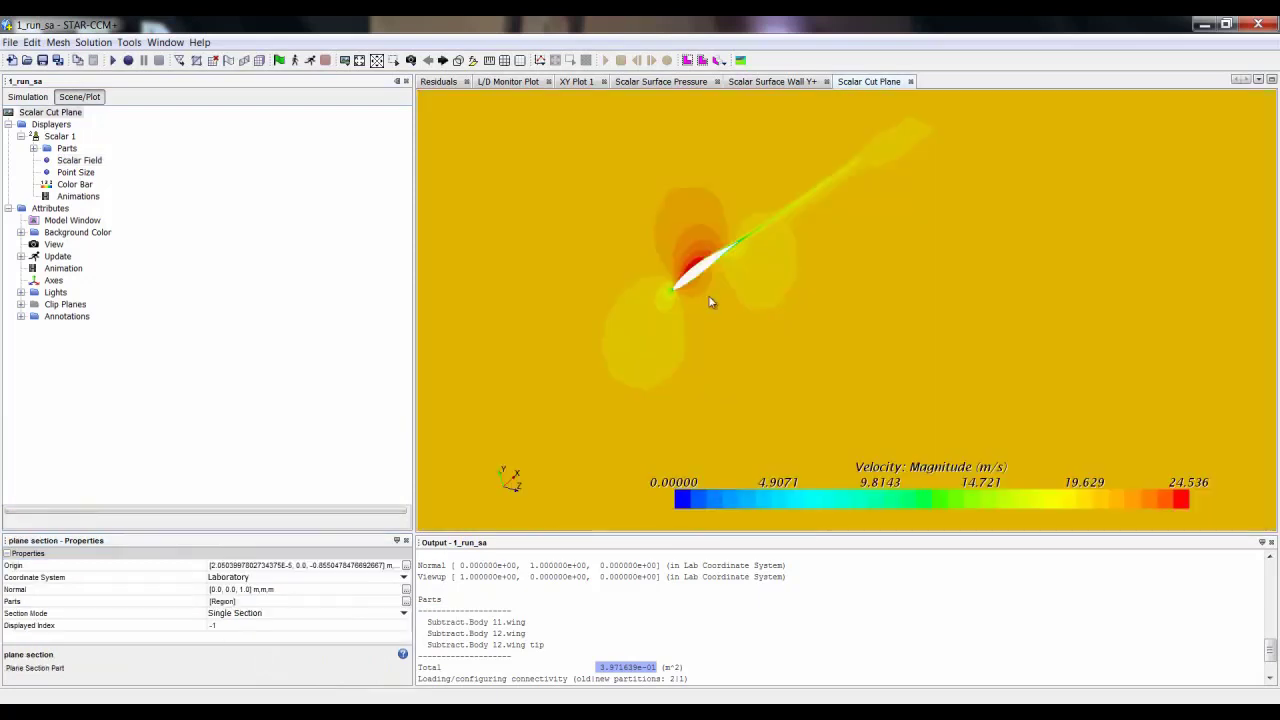
key("t")
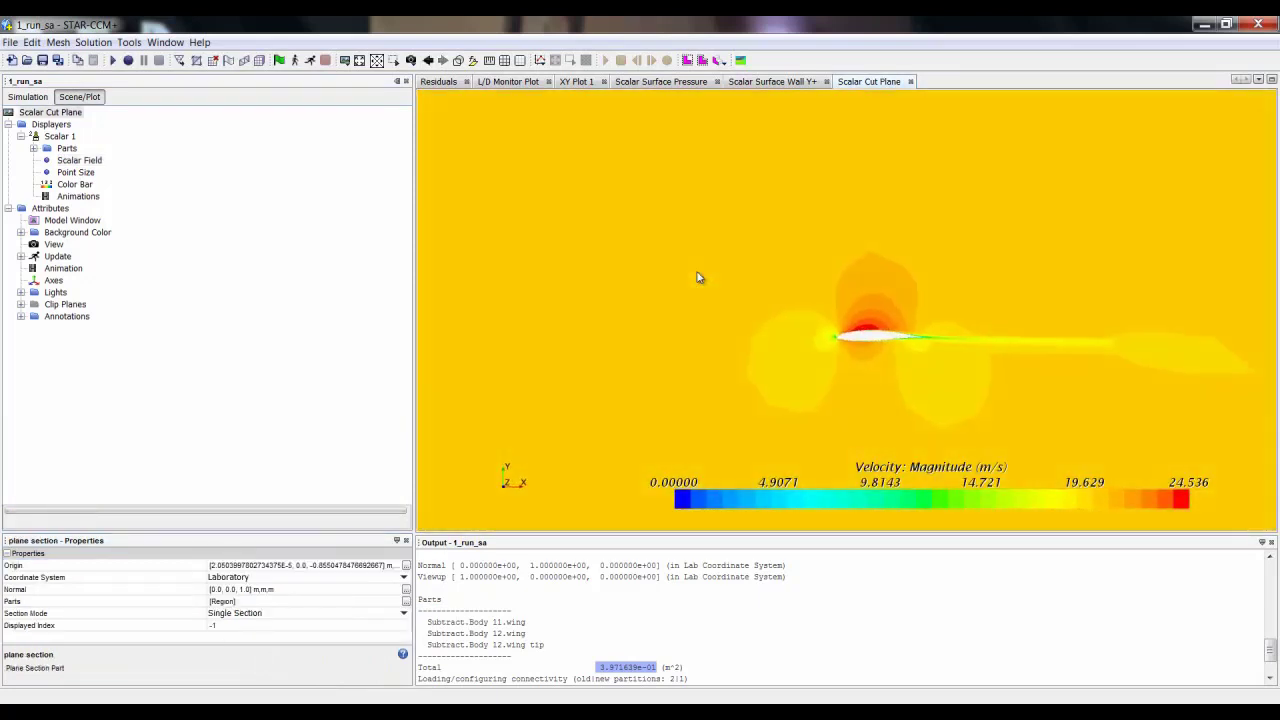
scroll(880, 350, "up", 10)
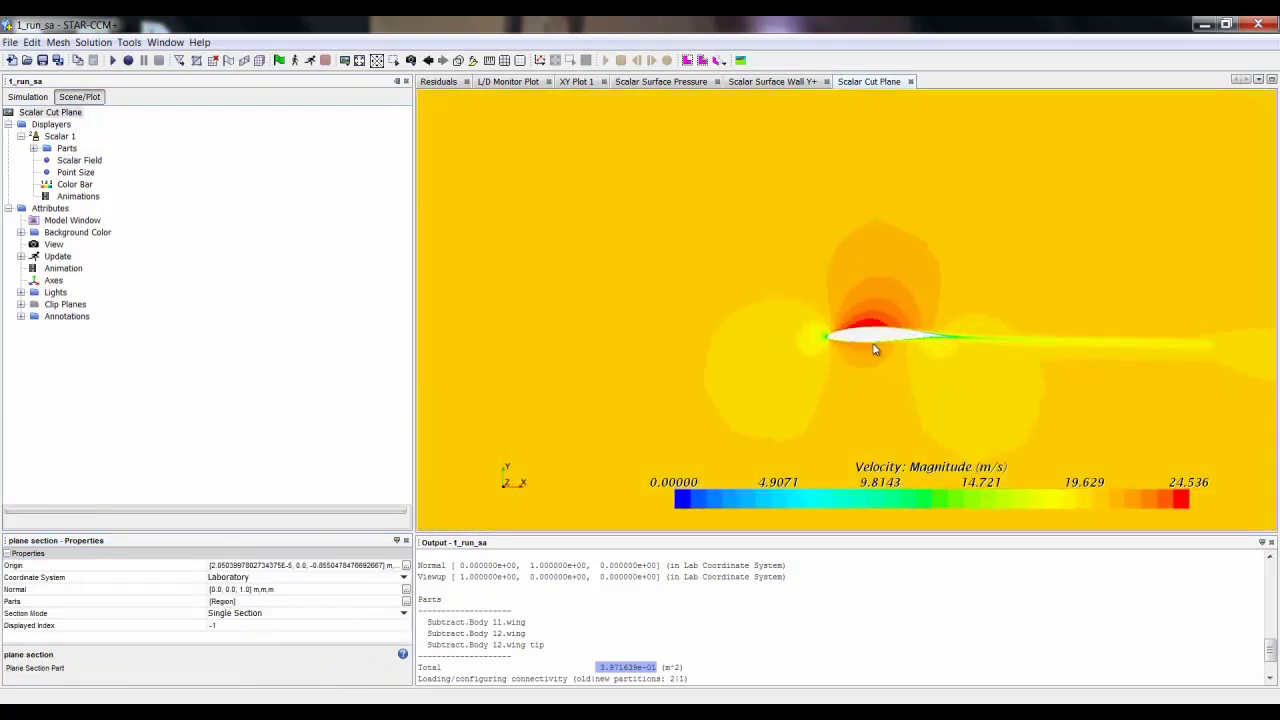
middle_click_drag(873, 347, 817, 336)
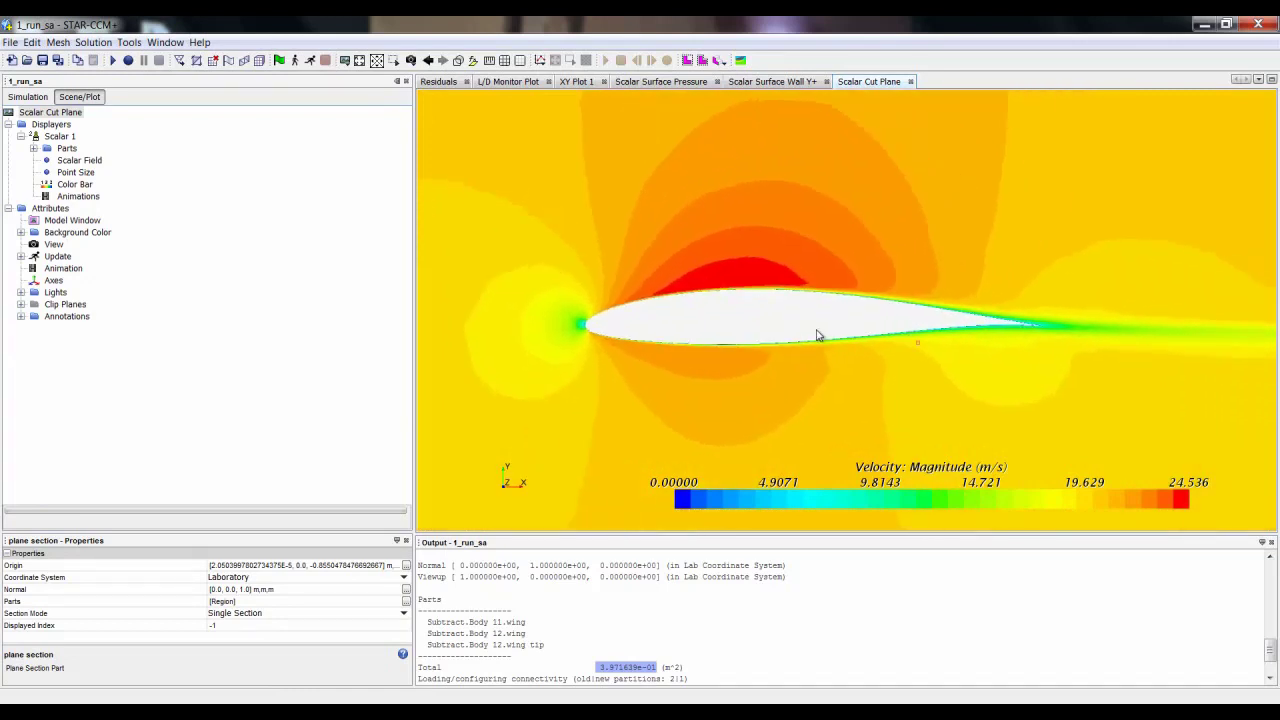
Create a new geometry scene under Scenes.
left_click(28, 97)
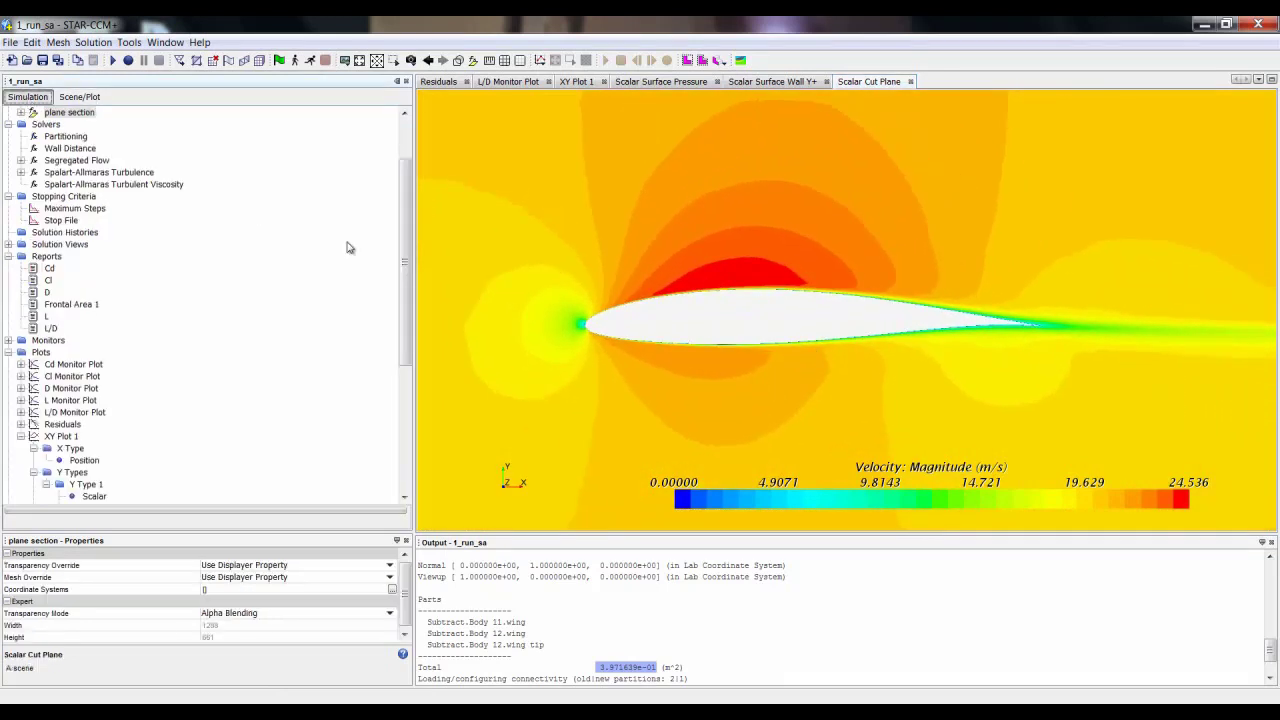
left_click_drag(413, 234, 410, 350)
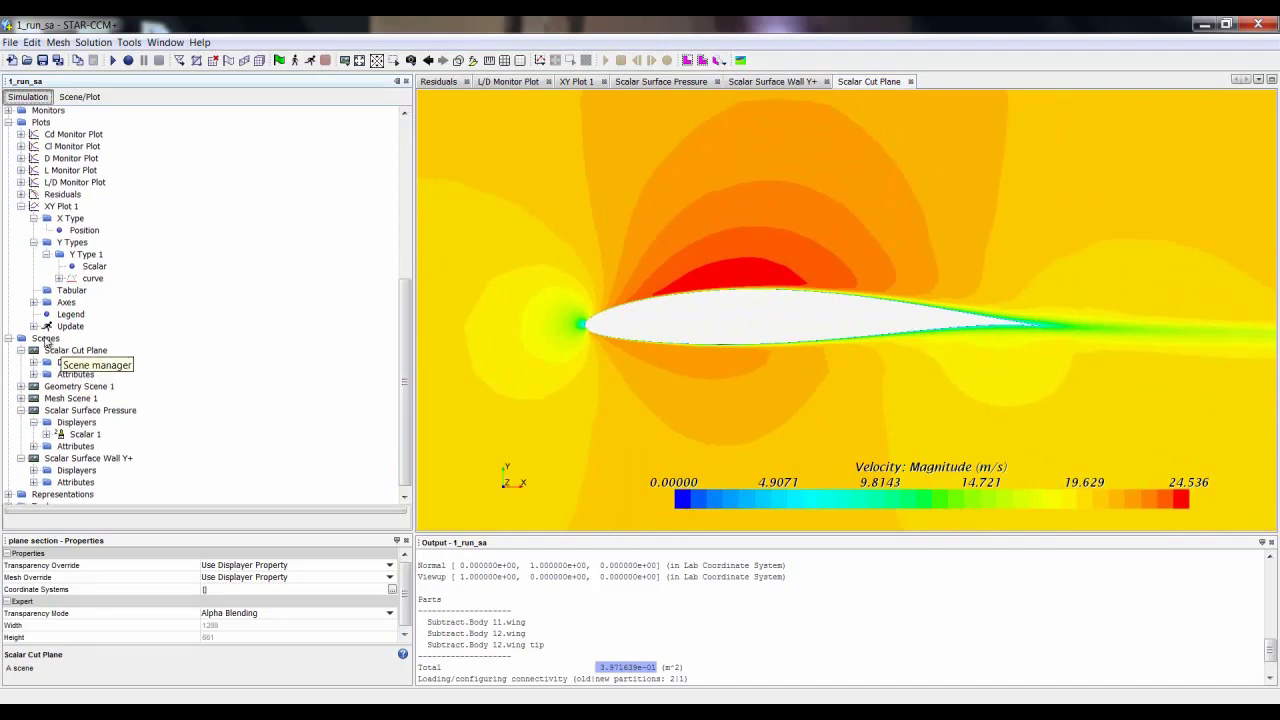
right_click(58, 338)
mouse_move(110, 350)
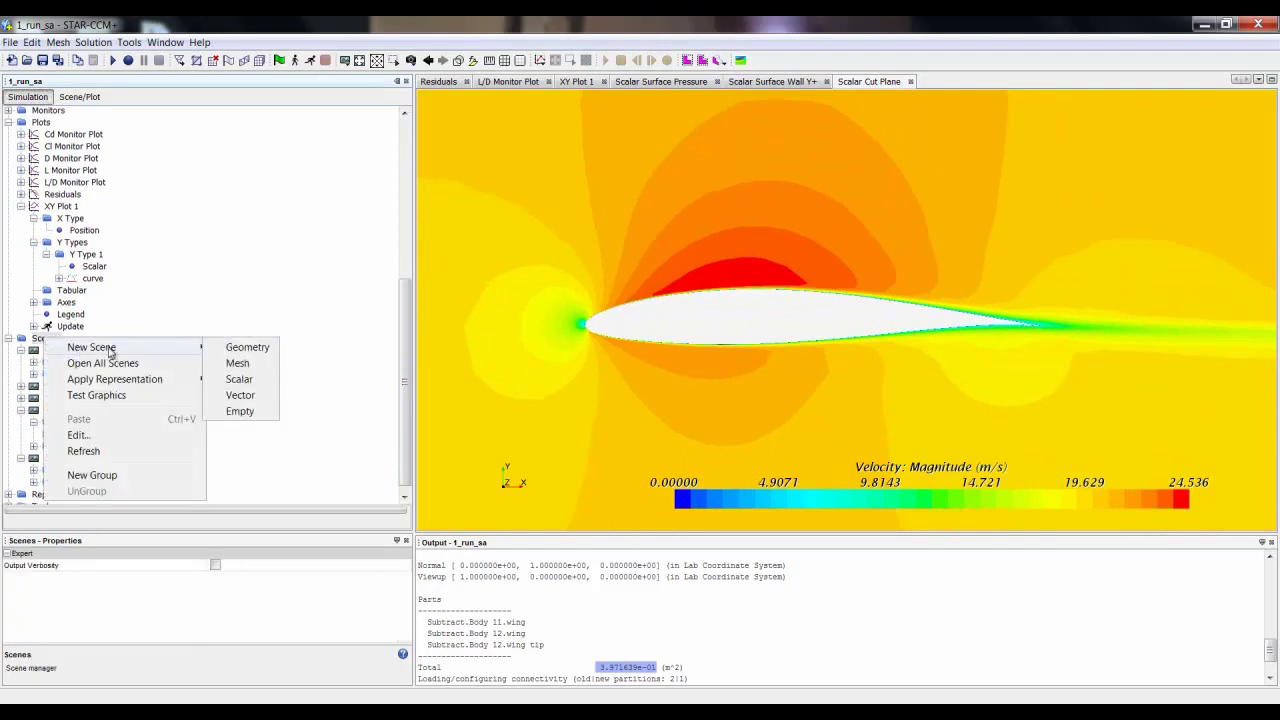
left_click(247, 348)
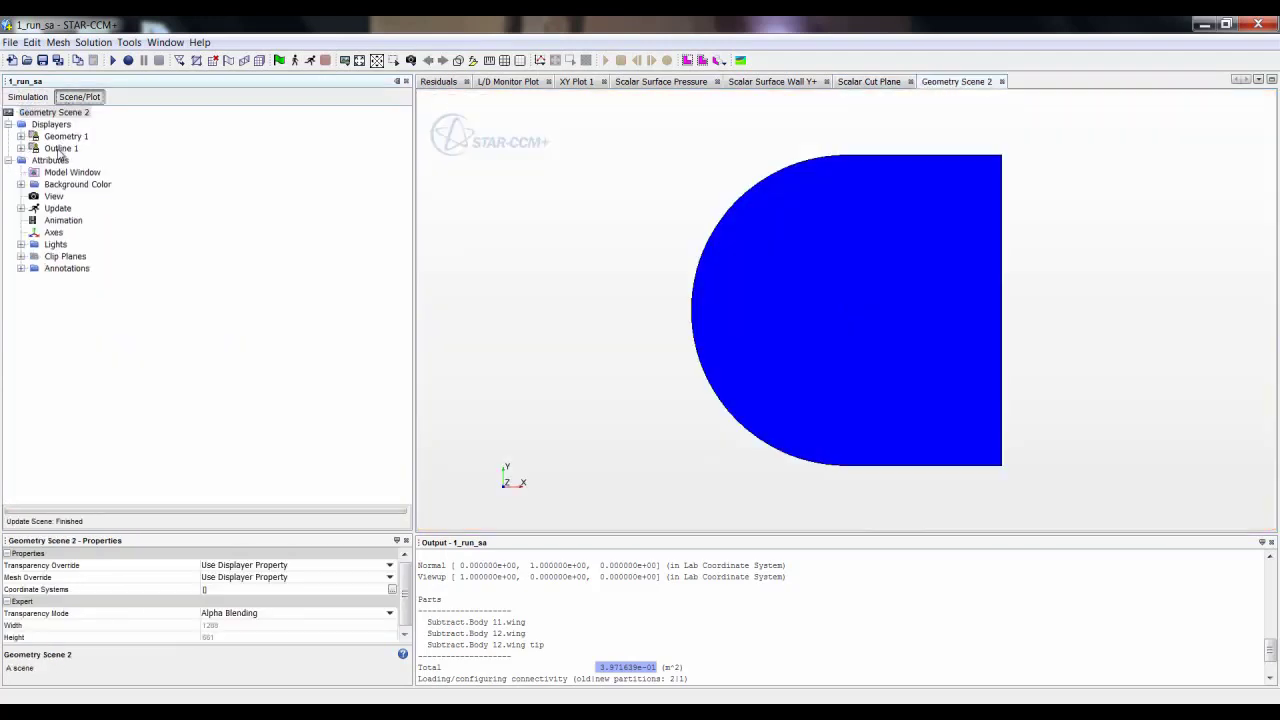
Delete the Outline 1 displayer from the new geometry scene.
right_click(59, 150)
left_click(102, 238)
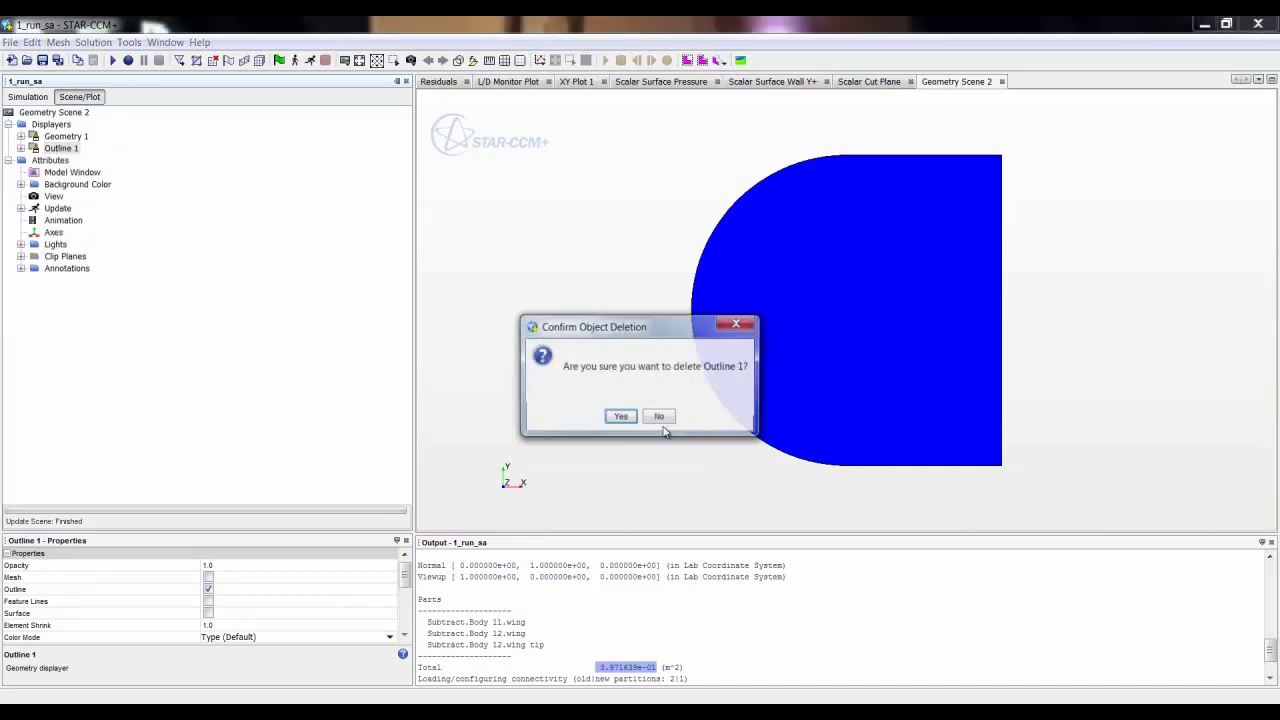
left_click(620, 418)
Limit the Geometry 1 displayer's parts to the Subtract.Body 11.wing, Subtract.Body 12.wing and Subtract.Body 12.wing tip boundaries.
left_click(21, 136)
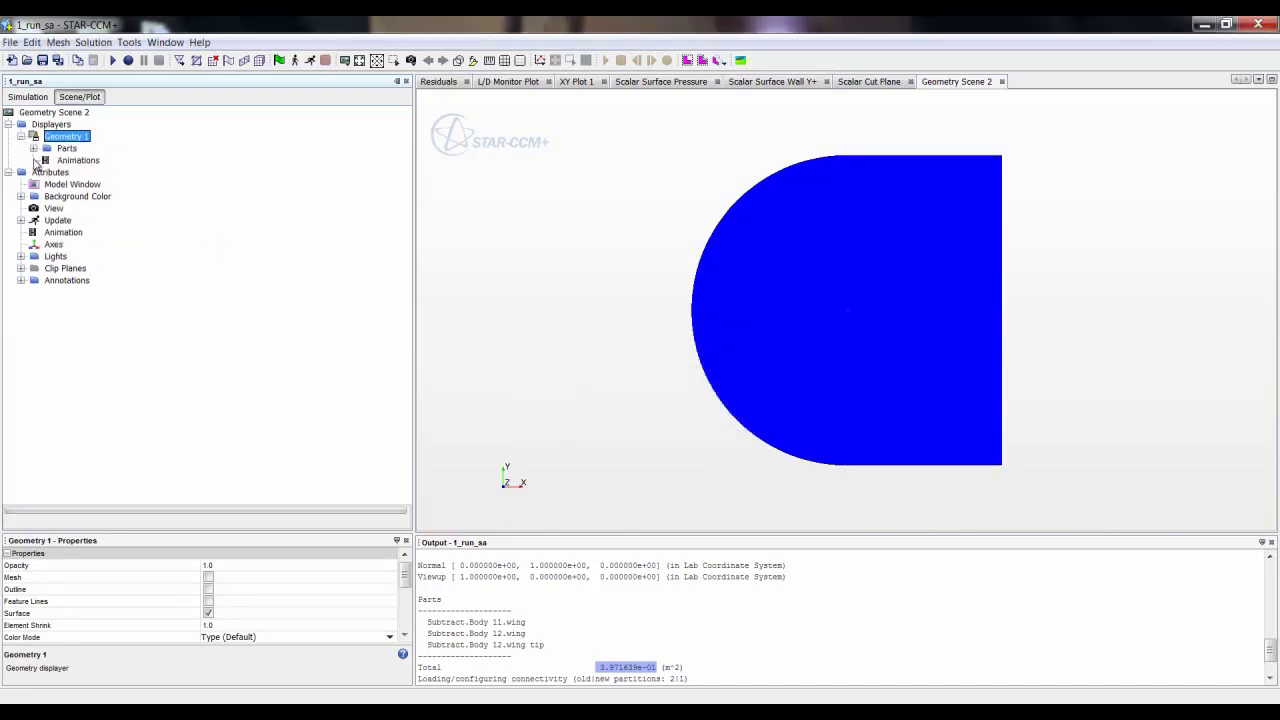
left_click(33, 148)
left_click(67, 148)
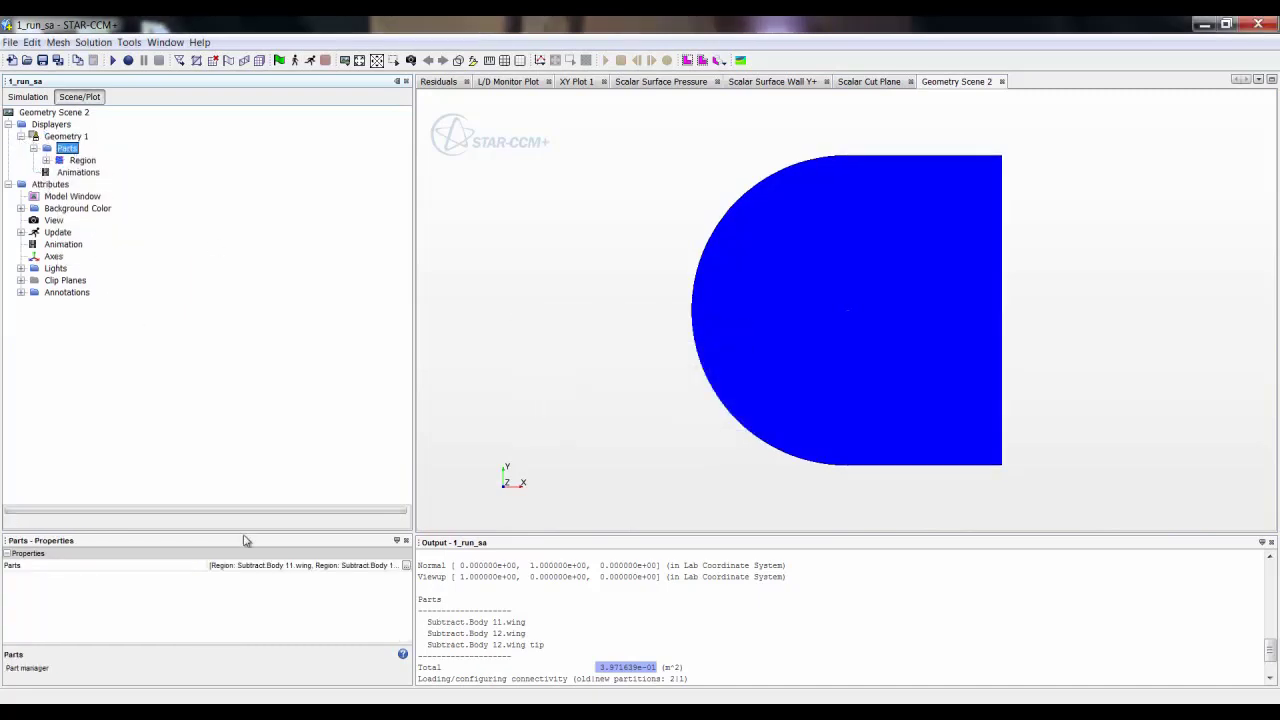
left_click(406, 566)
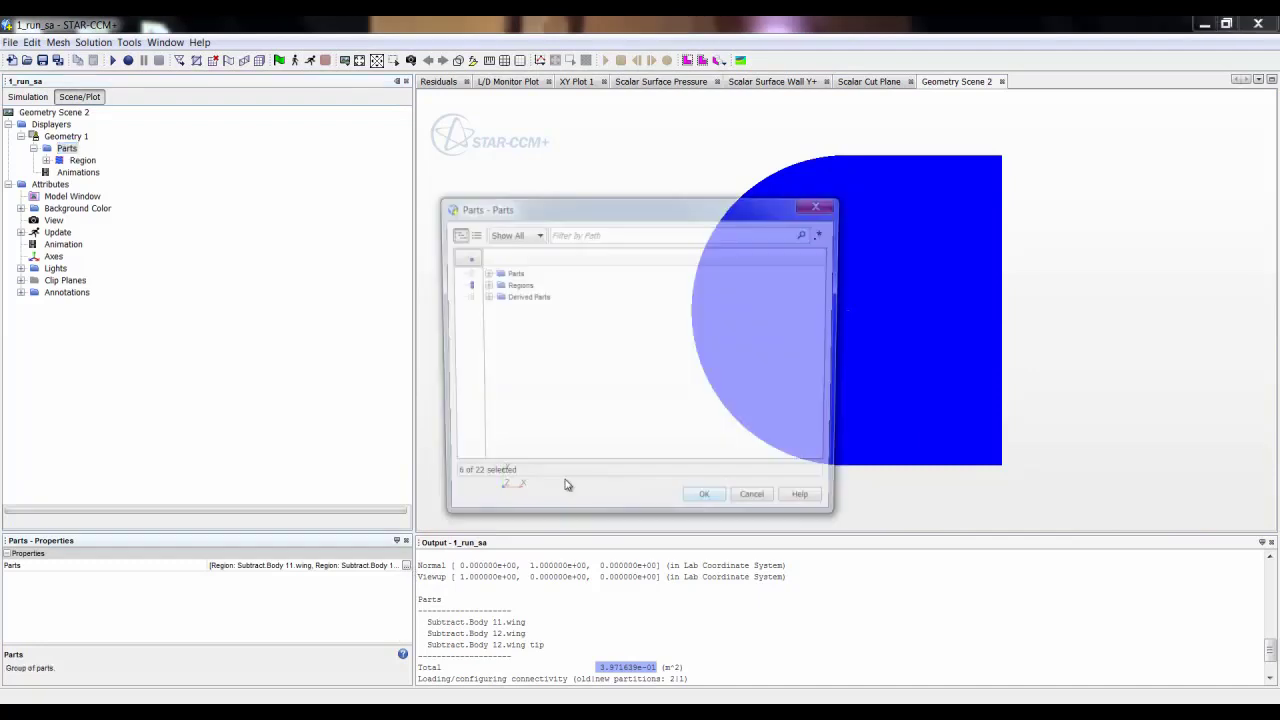
double_click(463, 258)
left_click(483, 286)
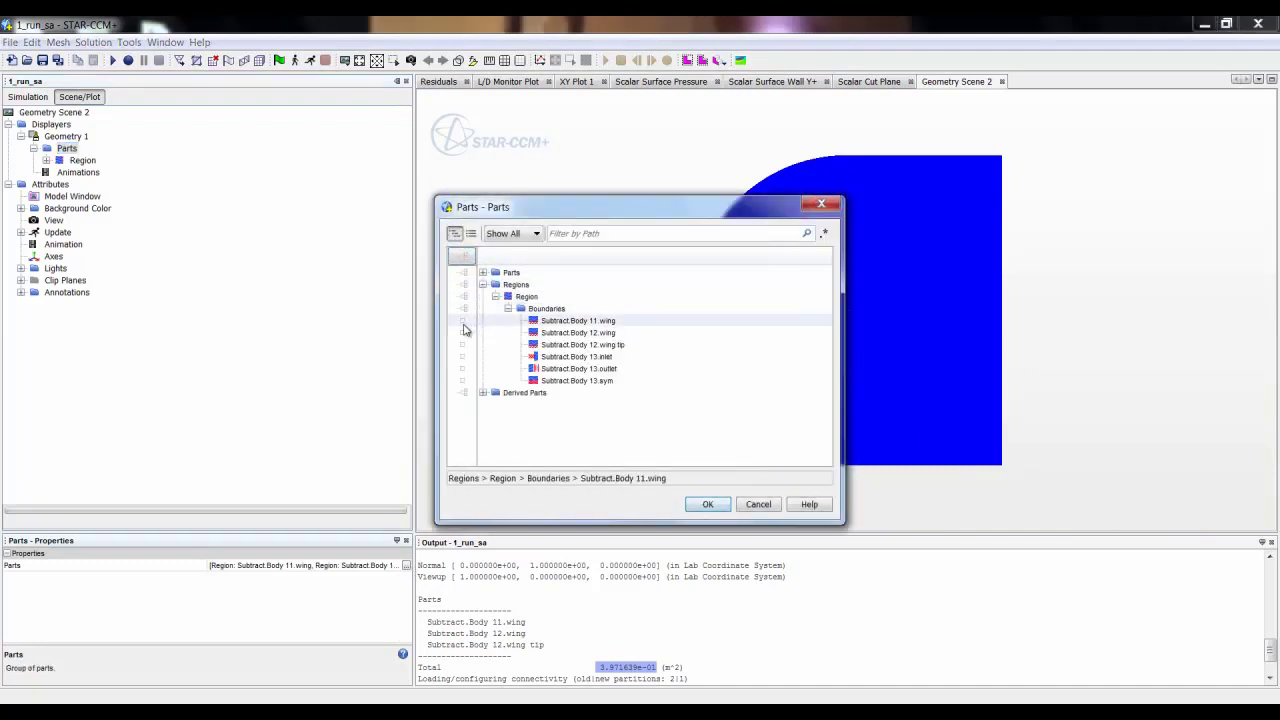
left_click(463, 321)
left_click(463, 333)
left_click(463, 345)
left_click(710, 506)
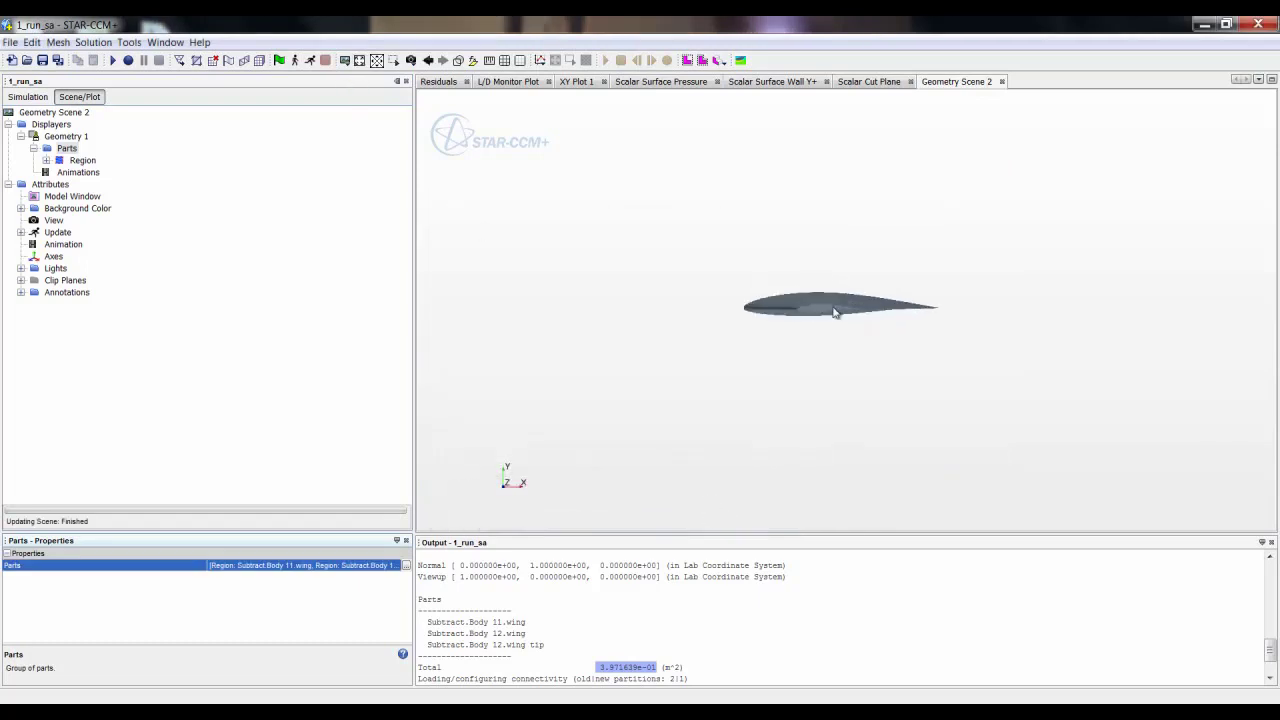
left_click_drag(835, 312, 786, 350)
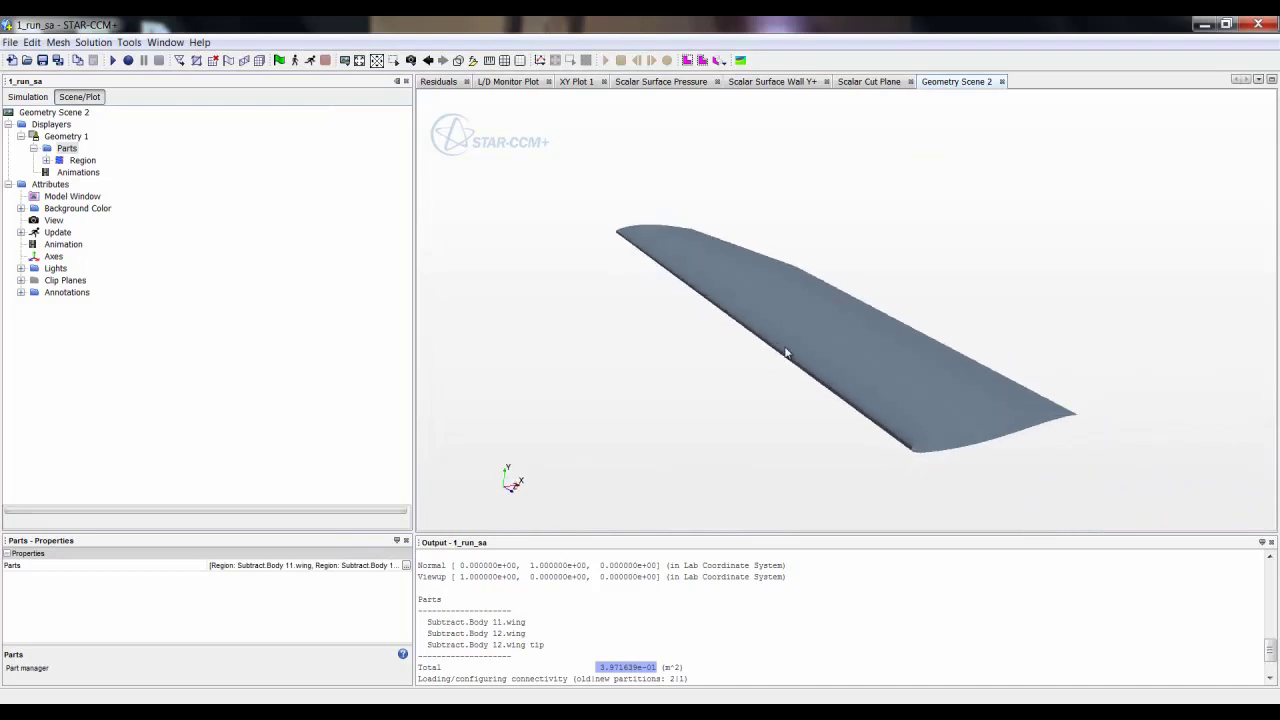
Start a new streamline derived part with the seed mode set to Line Seed and the seed line tool displayed.
left_click(28, 96)
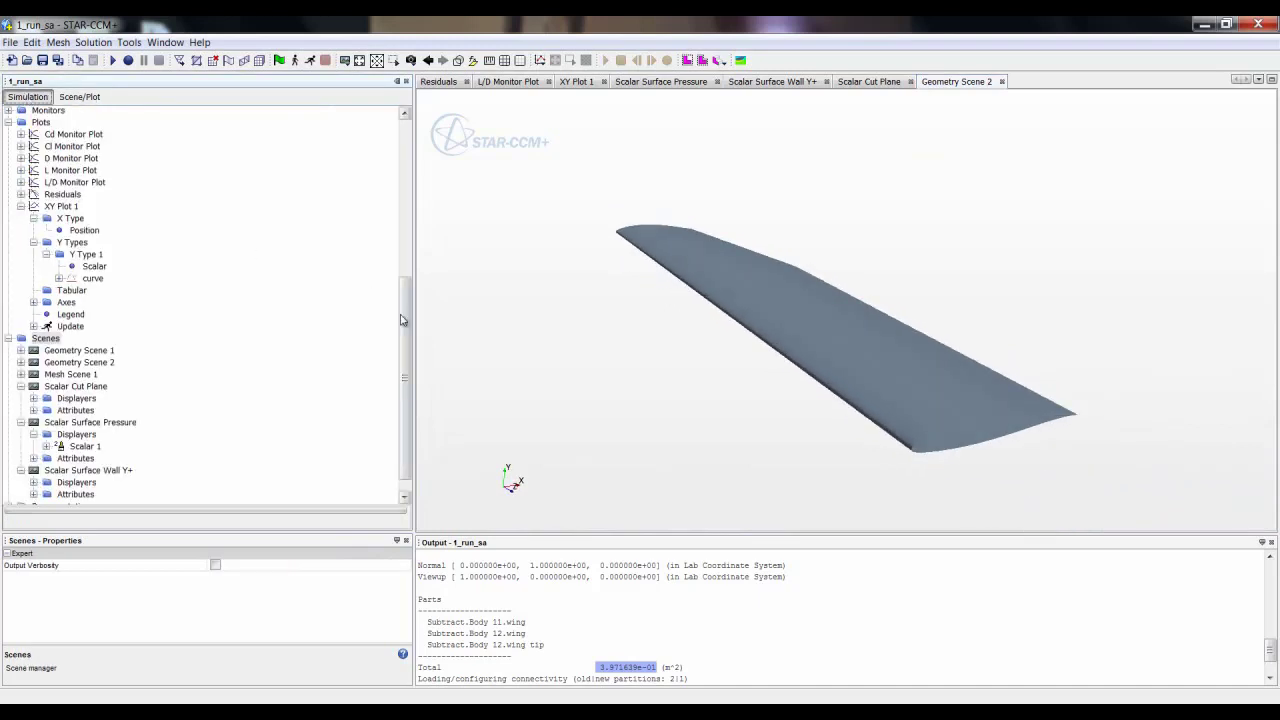
scroll(410, 303, "up", 1)
left_click_drag(410, 303, 406, 160)
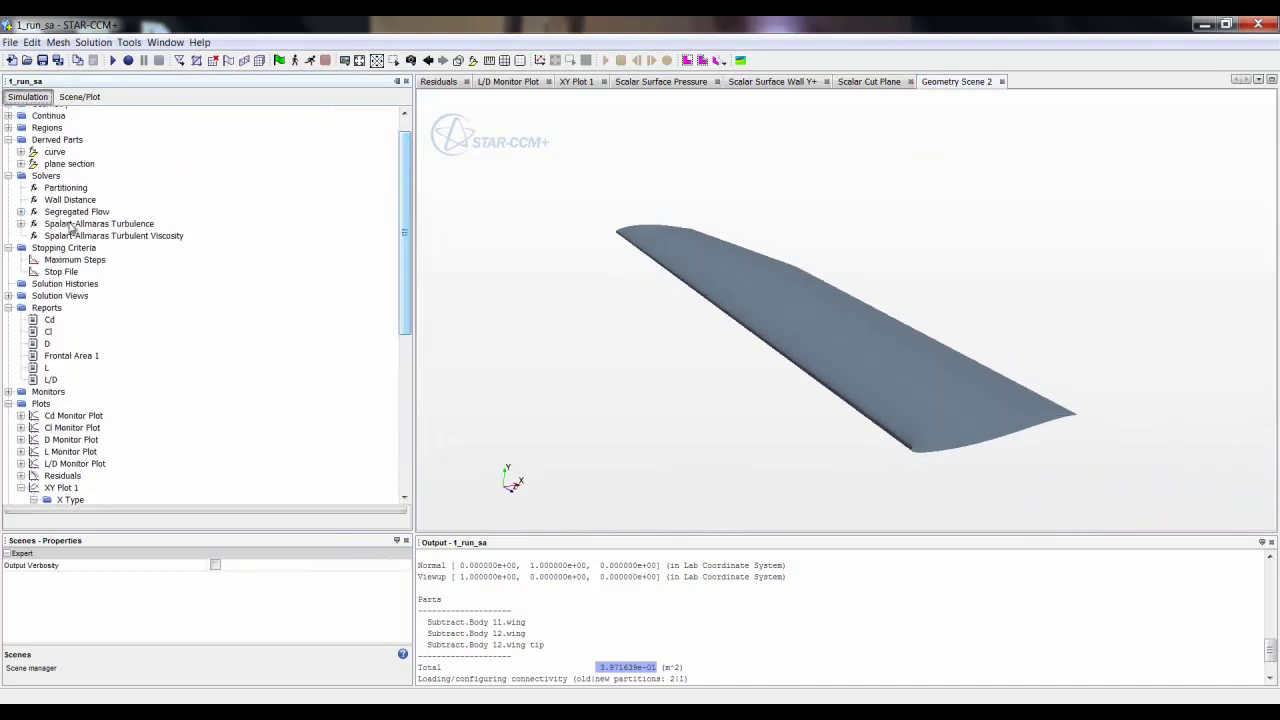
right_click(53, 141)
mouse_move(103, 147)
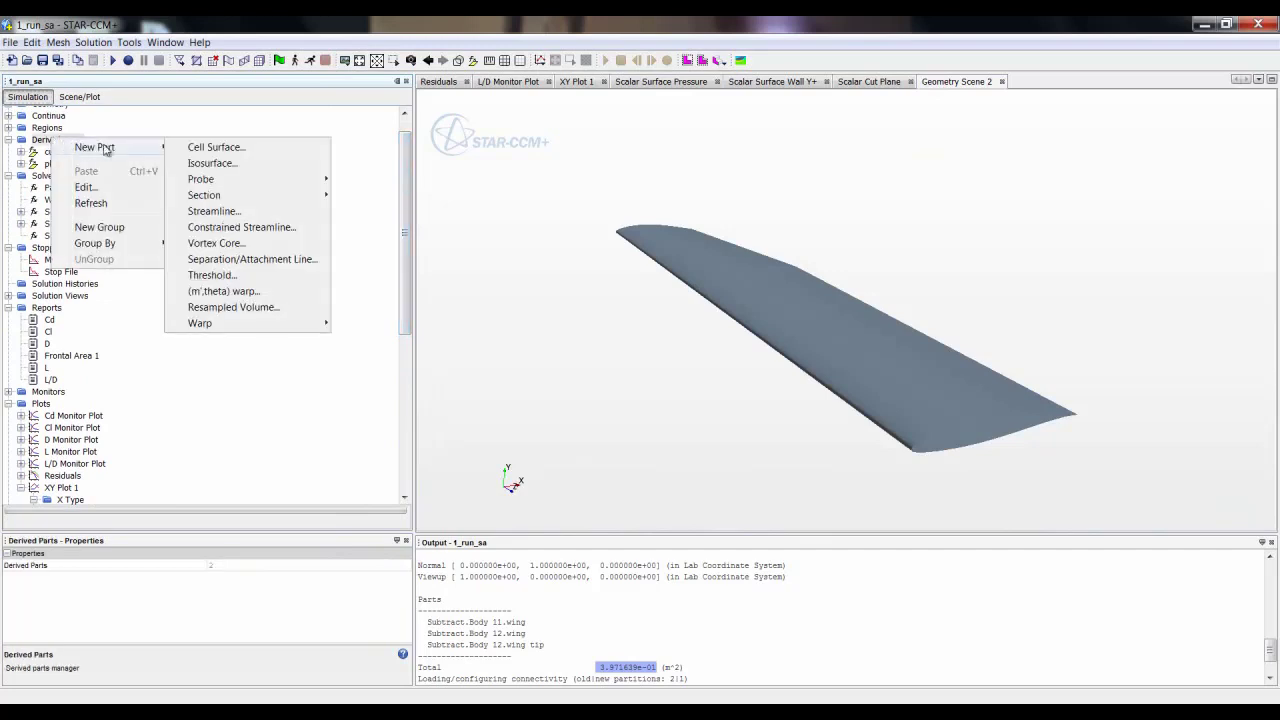
left_click(253, 212)
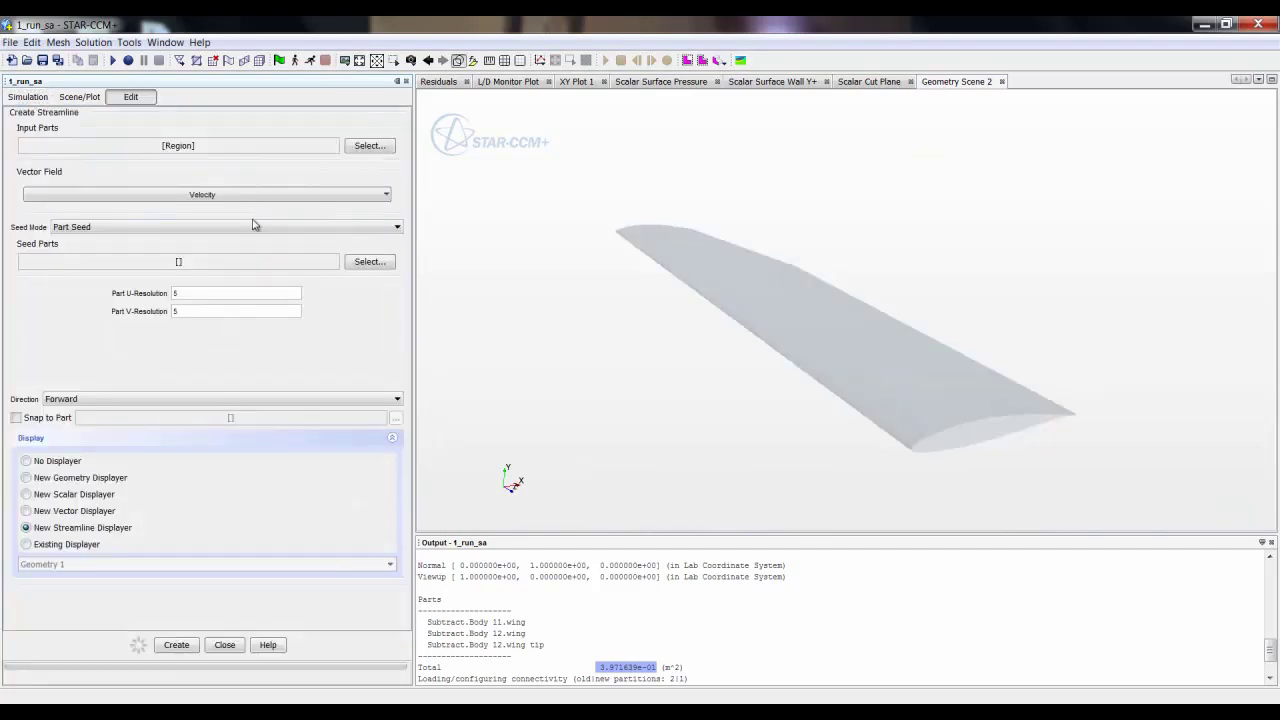
left_click(251, 230)
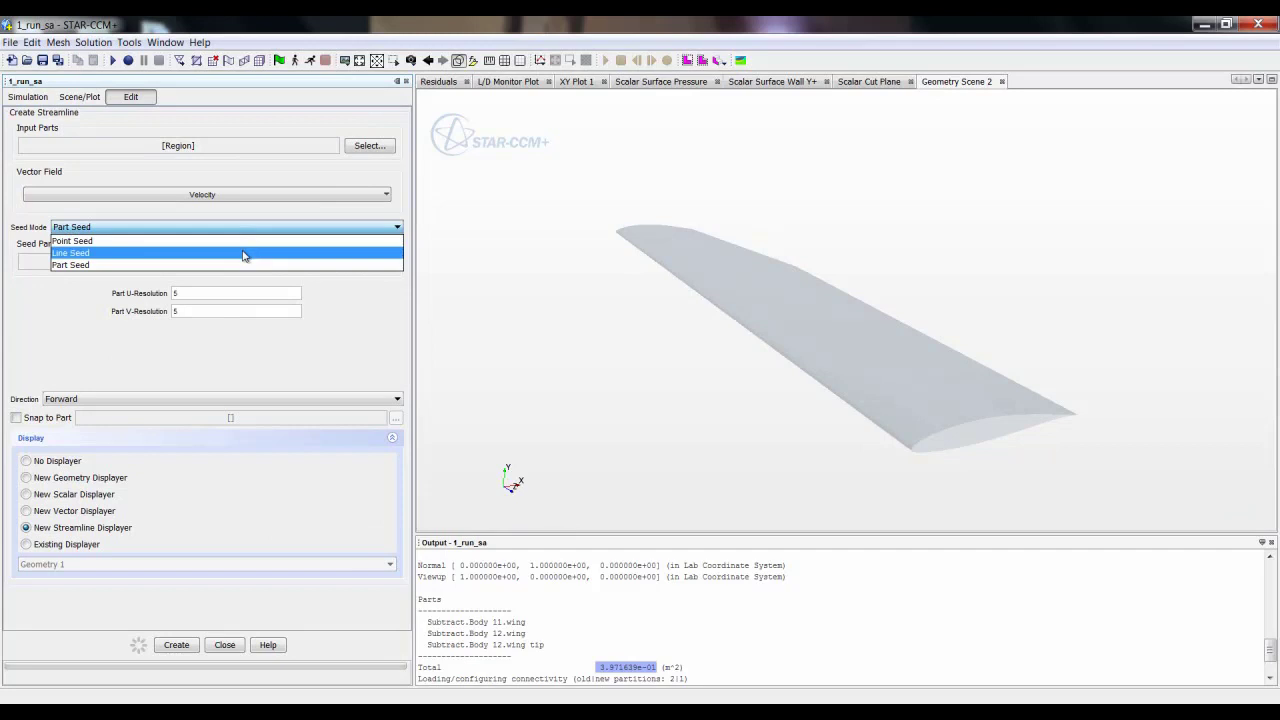
left_click(243, 255)
left_click(182, 358)
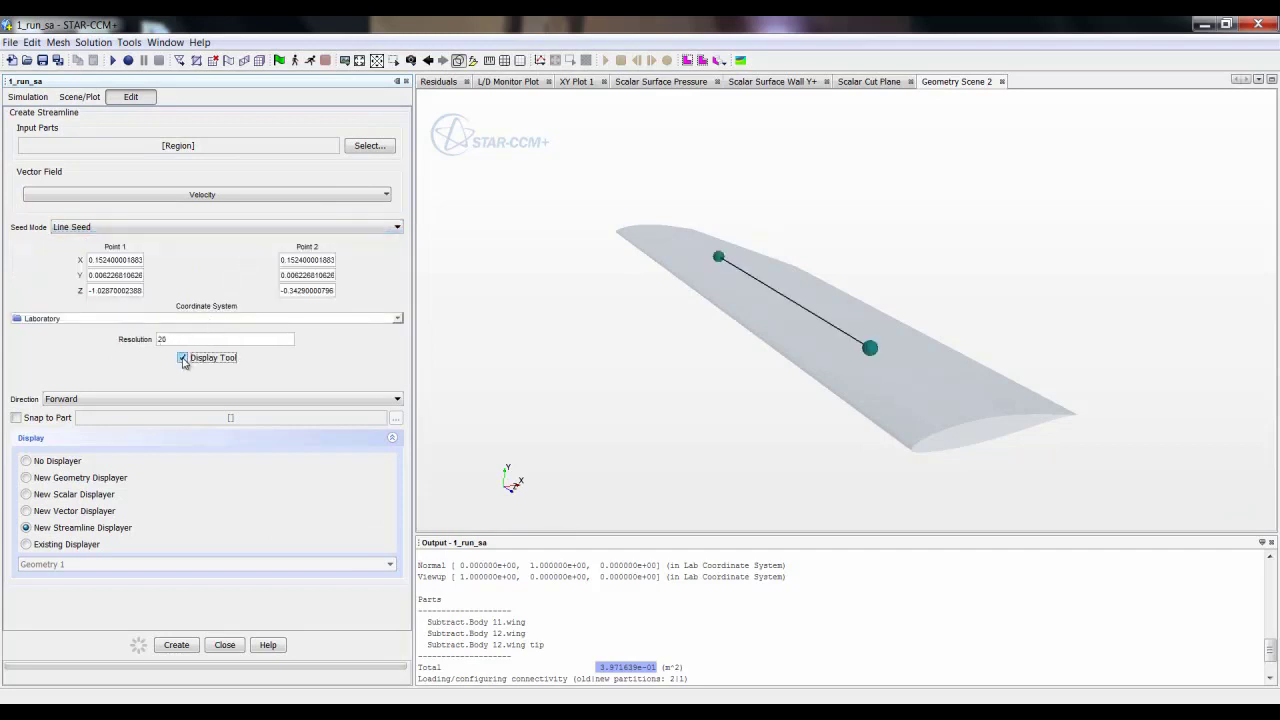
Set the seed line from (-0.5, -0.01, 0.0) m to (-0.5, -0.01, -1.37) m and create the streamline in a new streamline displayer.
left_click_drag(718, 258, 603, 232)
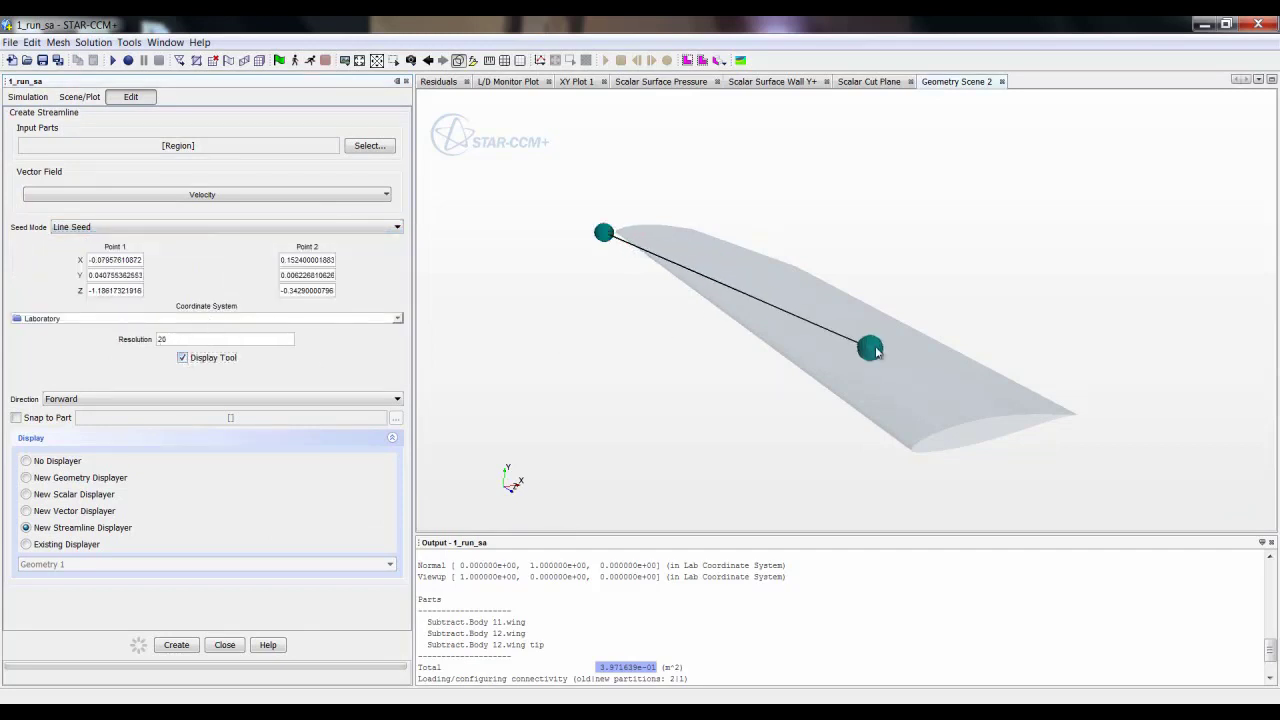
left_click_drag(869, 348, 896, 466)
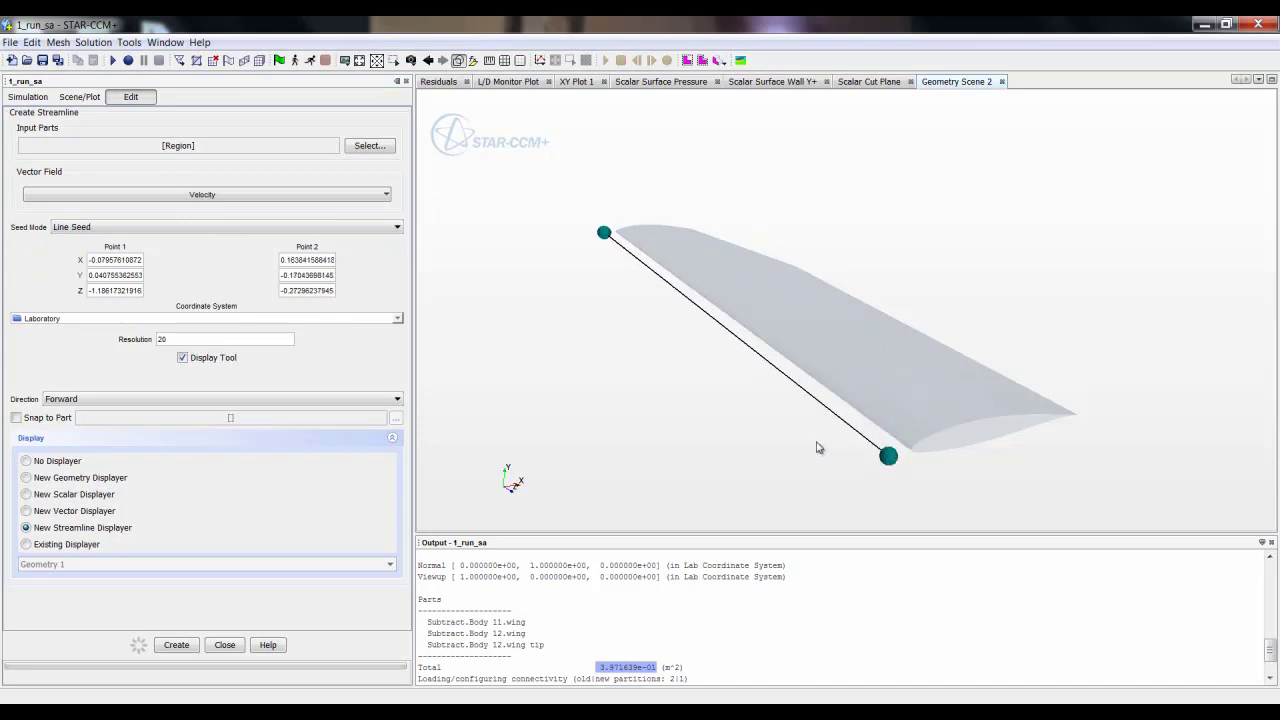
double_click(140, 261)
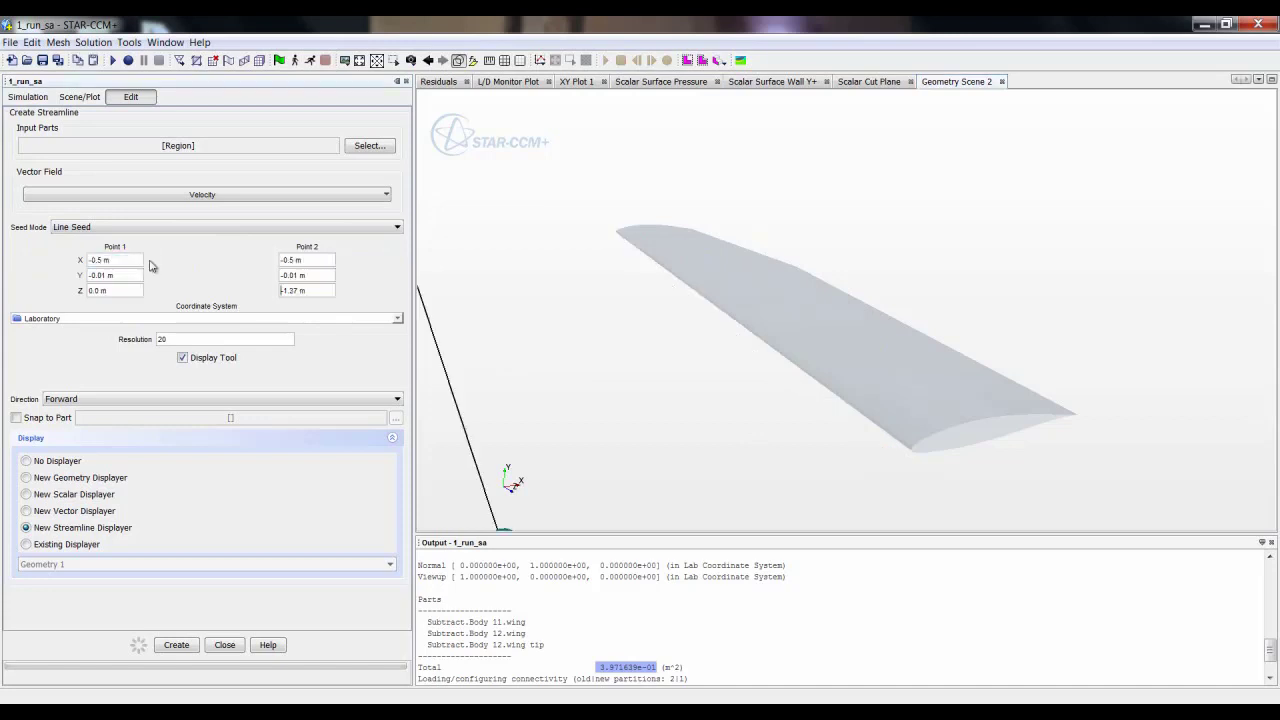
scroll(658, 332, "down", 3)
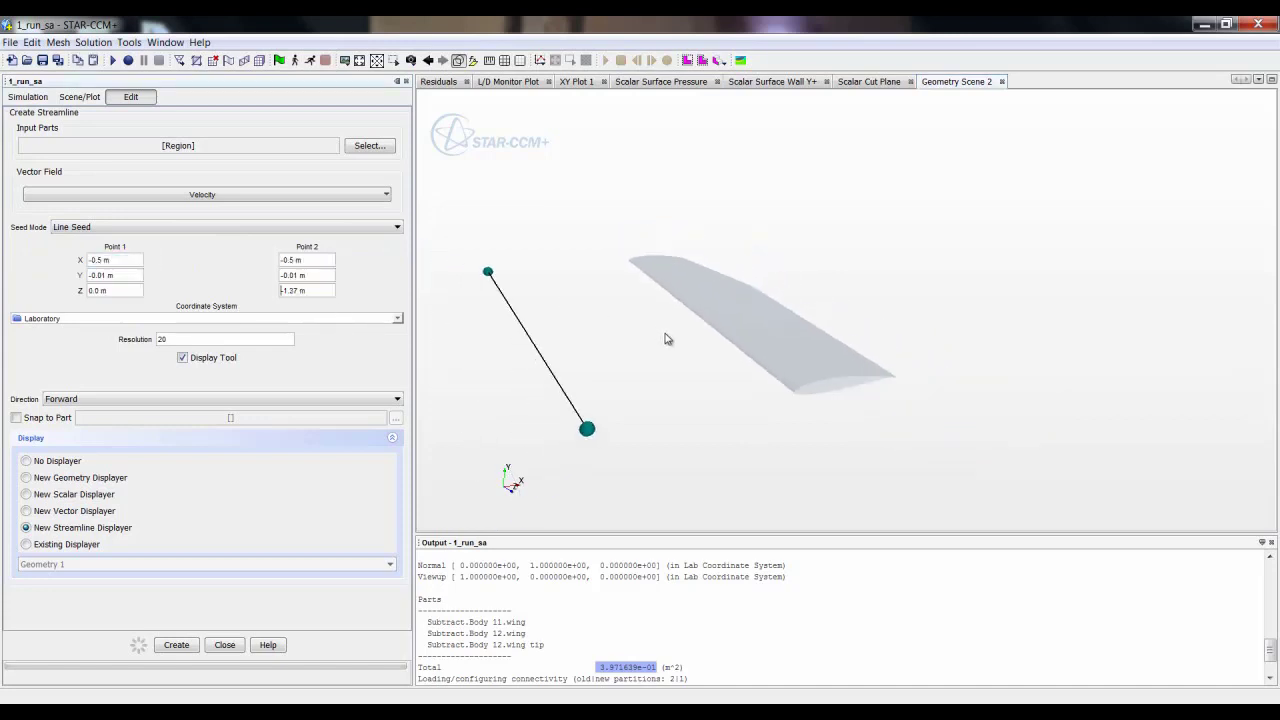
mouse_move(679, 346)
left_mouse_down()
mouse_move(609, 331)
mouse_move(623, 340)
mouse_move(575, 364)
left_mouse_up()
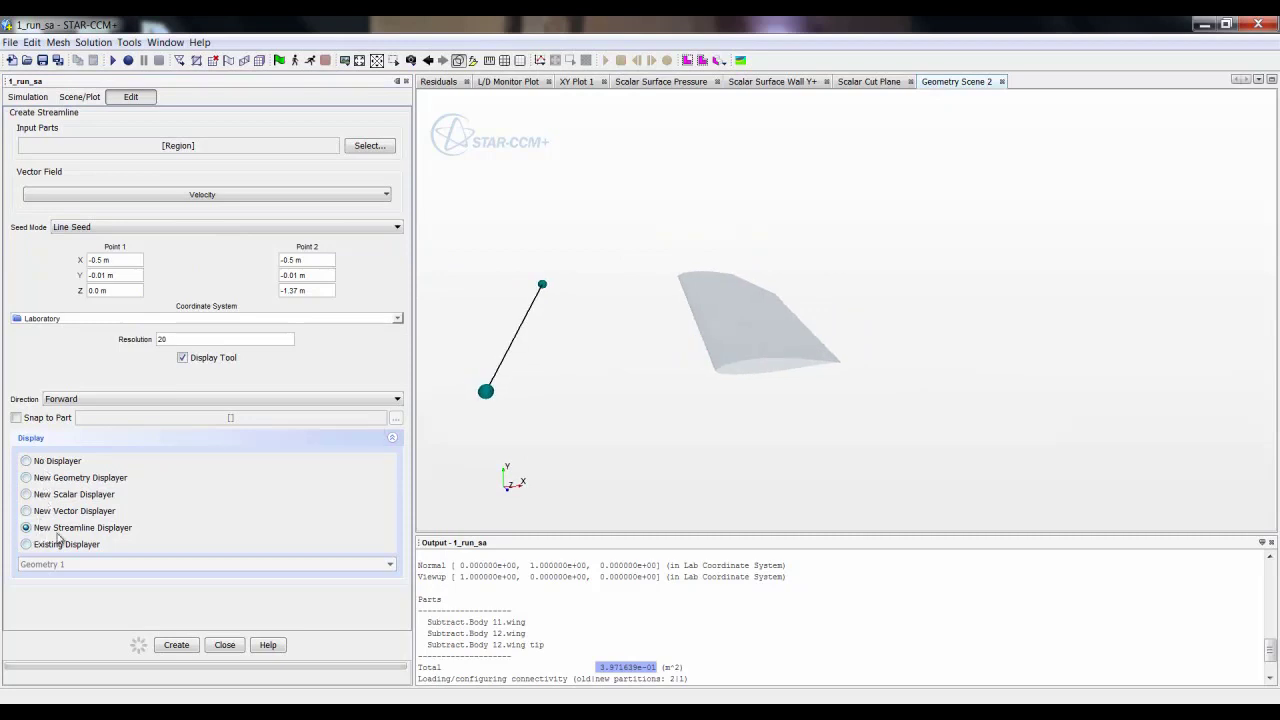
left_click(172, 644)
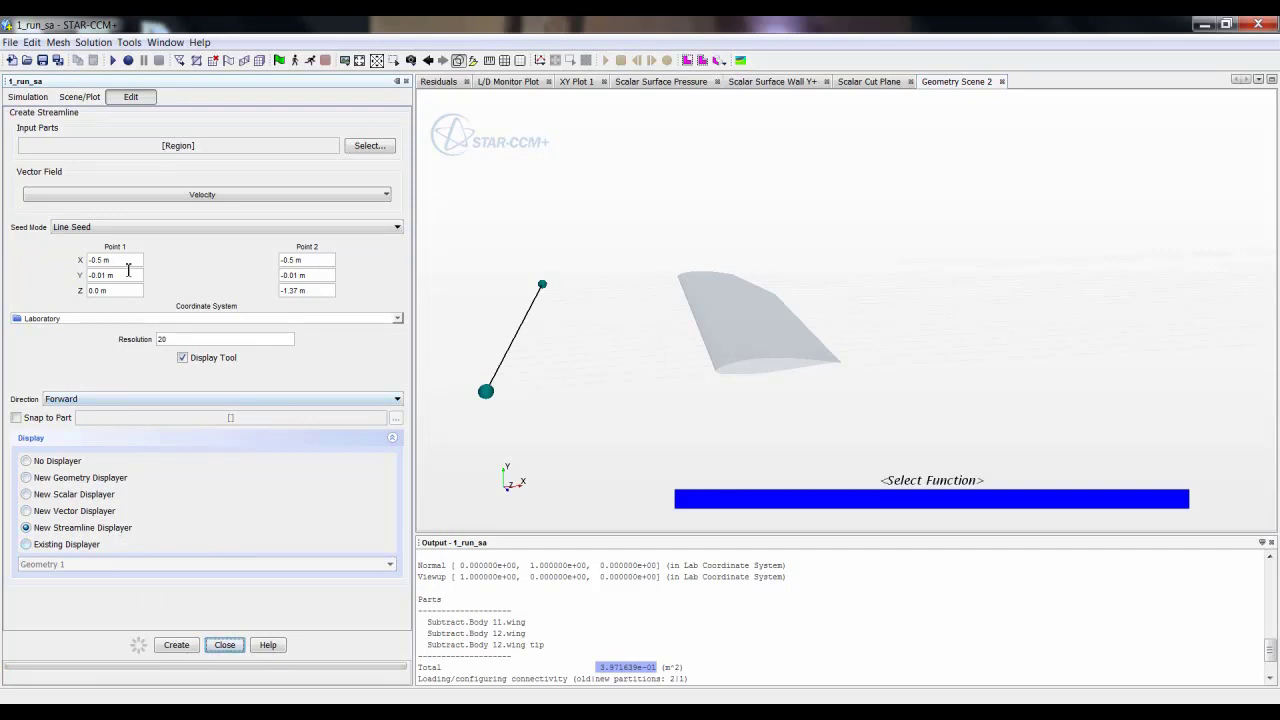
Create a second streamline with both seed points' Y at 0.01 m, shown in the existing Section Stream 1 displayer.
left_click(125, 275)
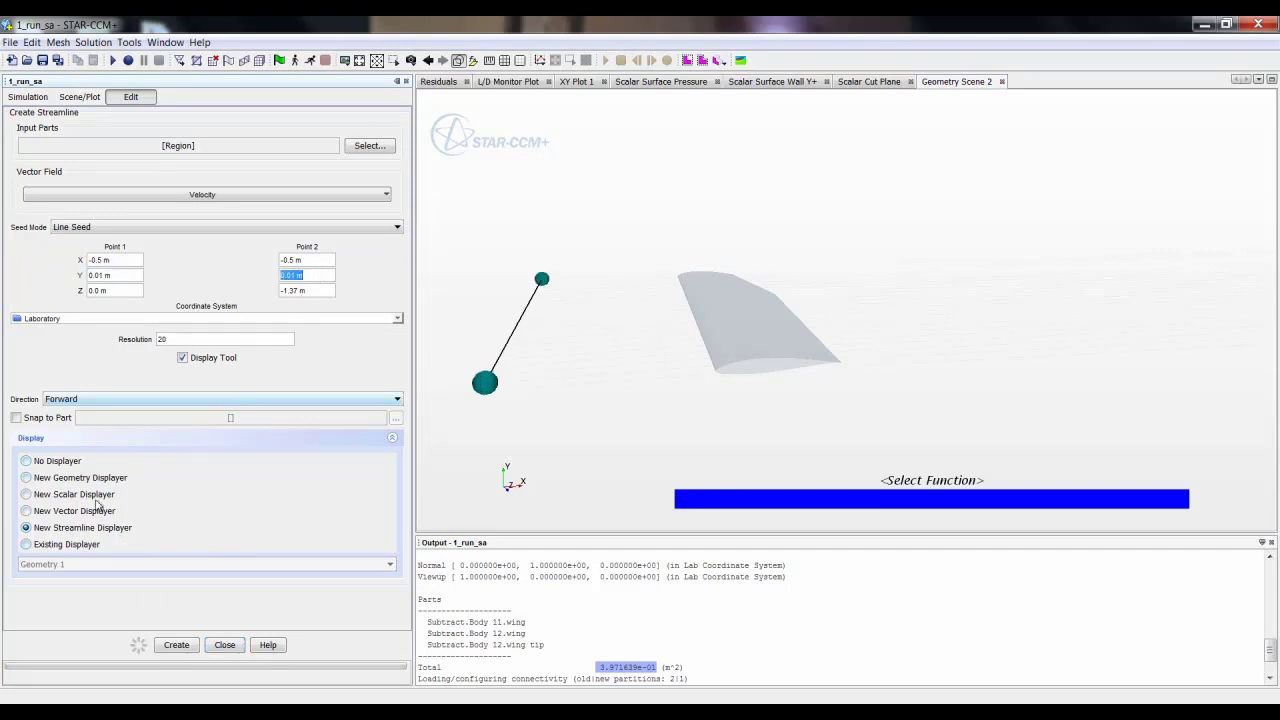
left_click(28, 544)
left_click(95, 564)
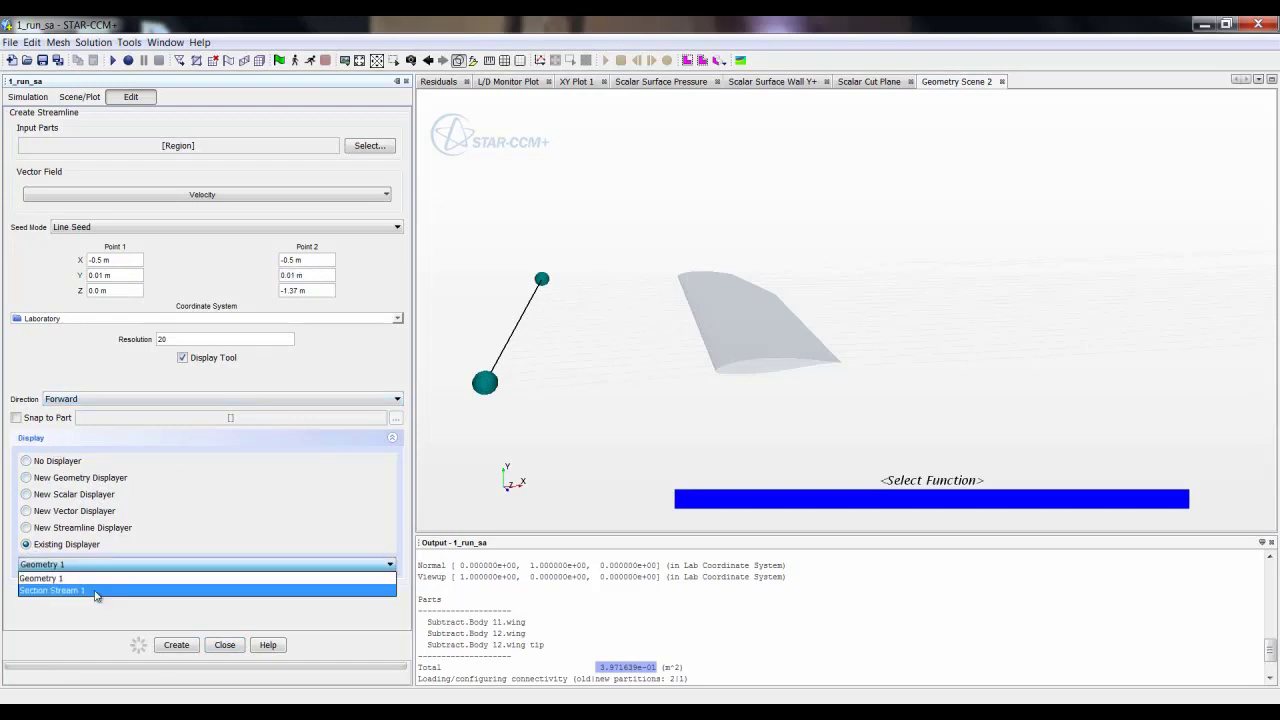
left_click(95, 591)
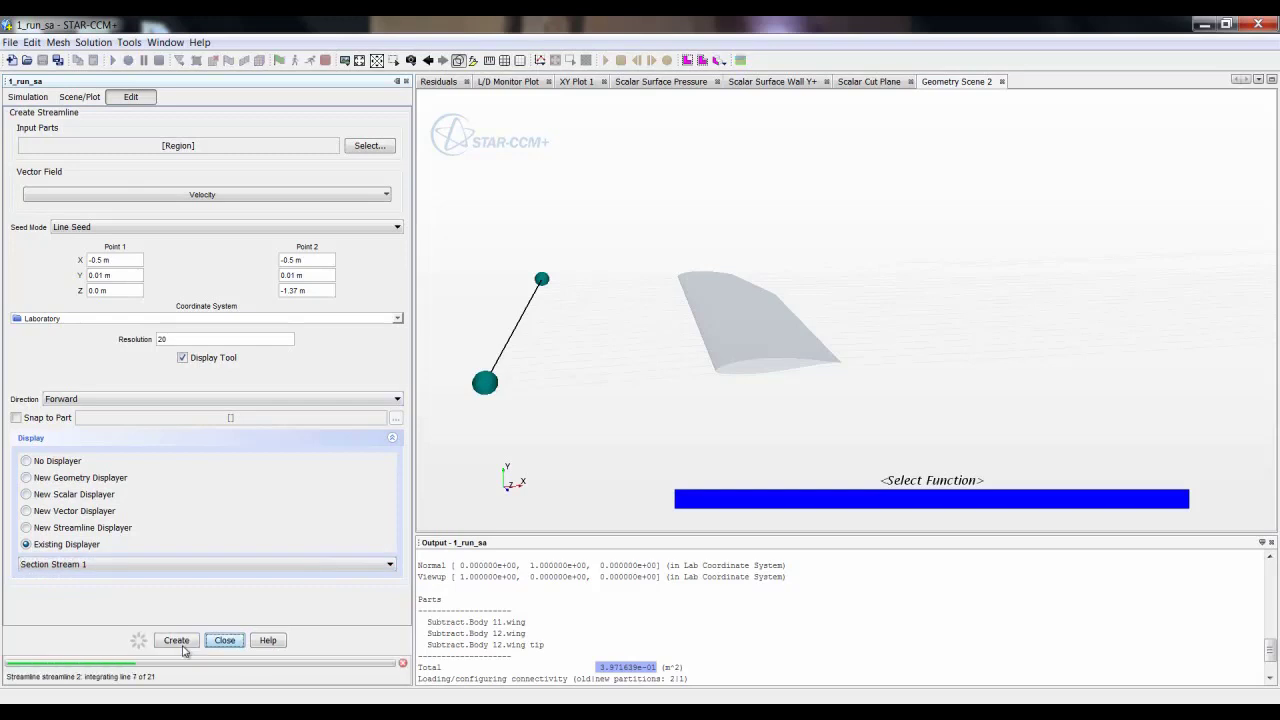
left_click(224, 645)
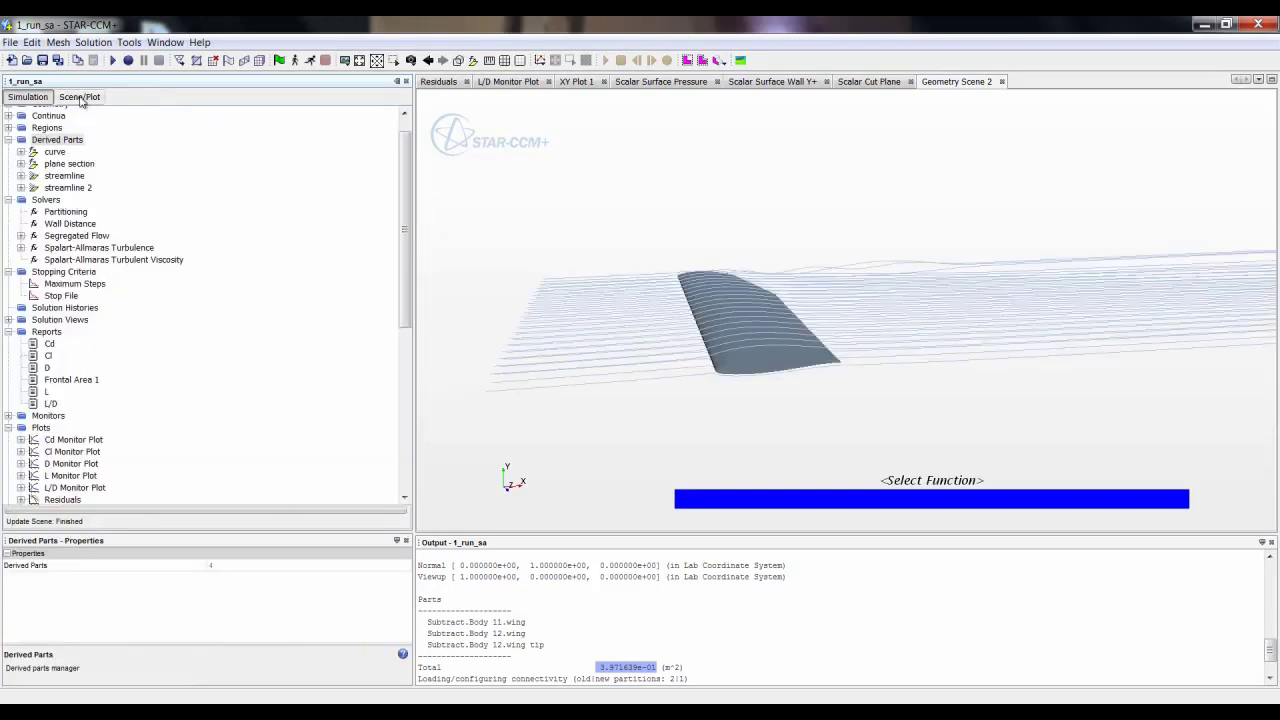
Set the Section Stream 1 displayer's mode to Tubes.
left_click(76, 100)
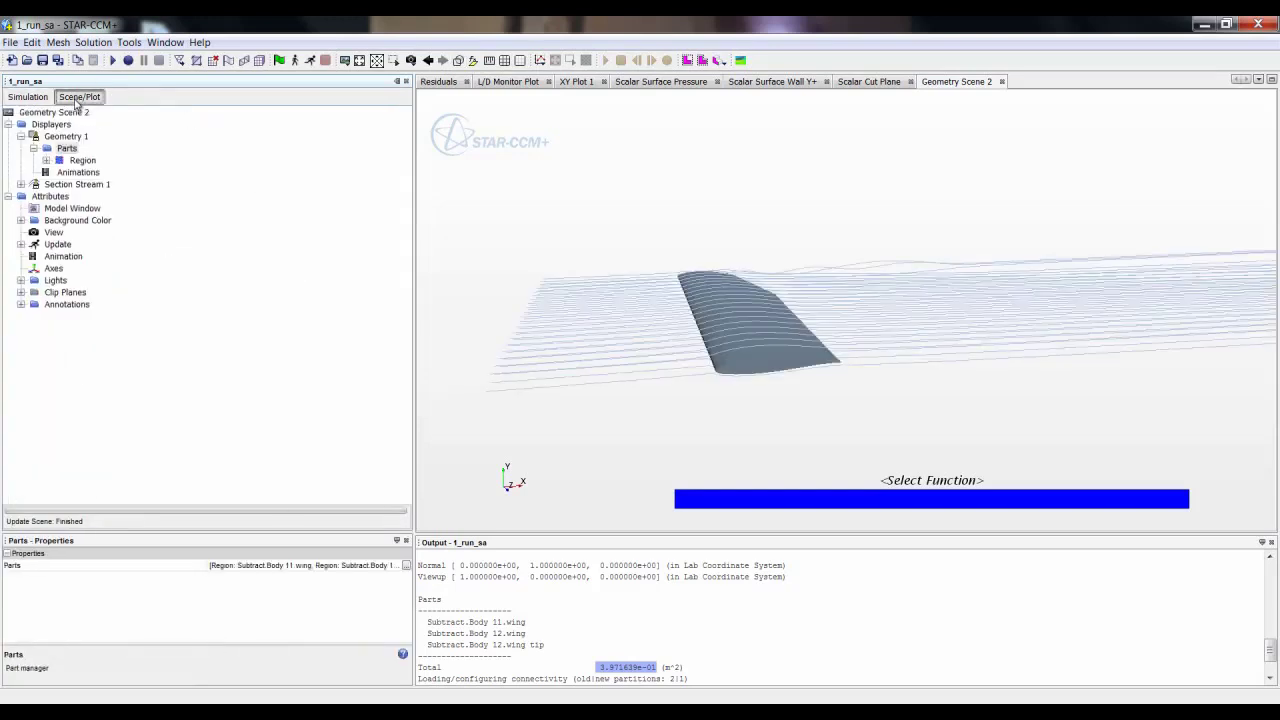
left_click(21, 185)
left_click(78, 186)
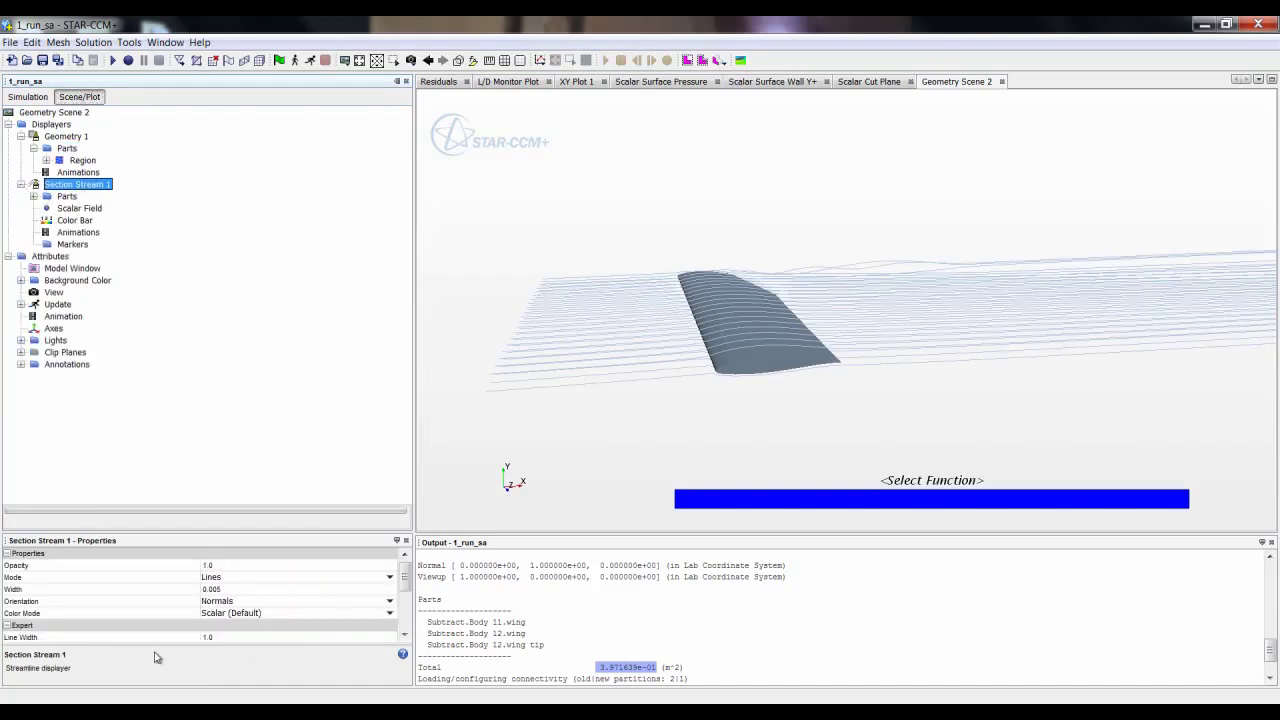
left_click(216, 580)
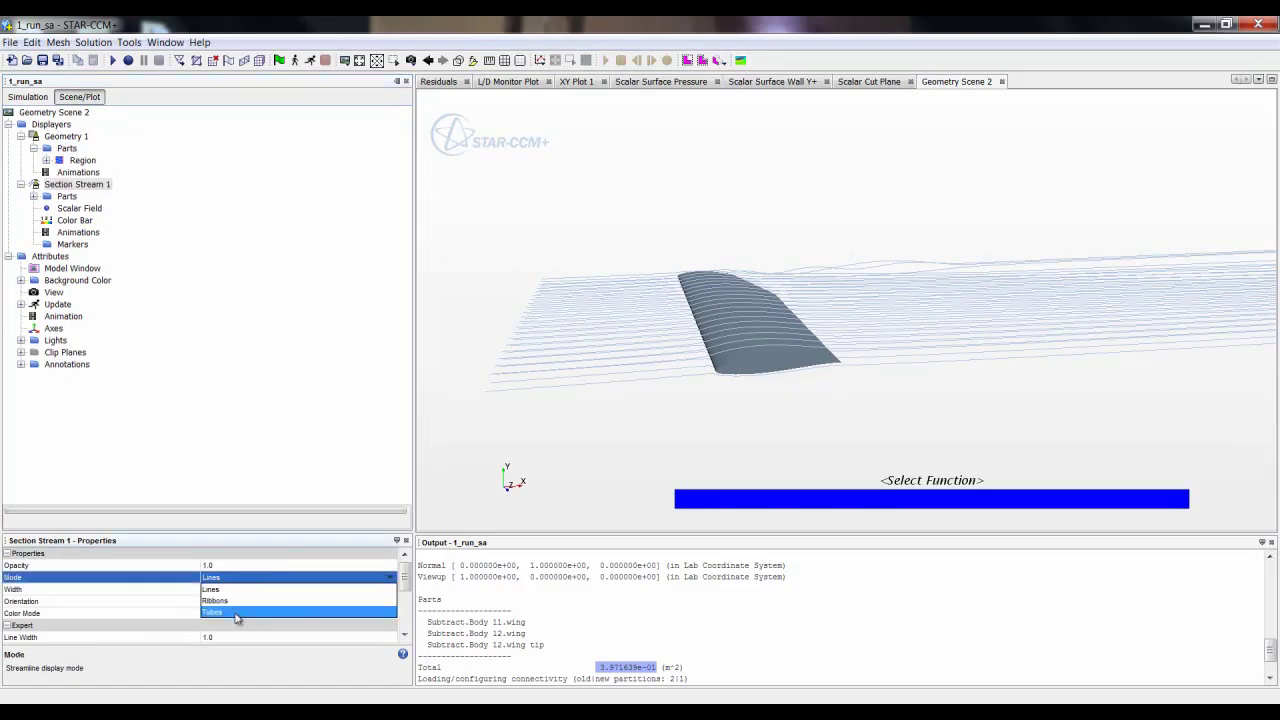
left_click(237, 614)
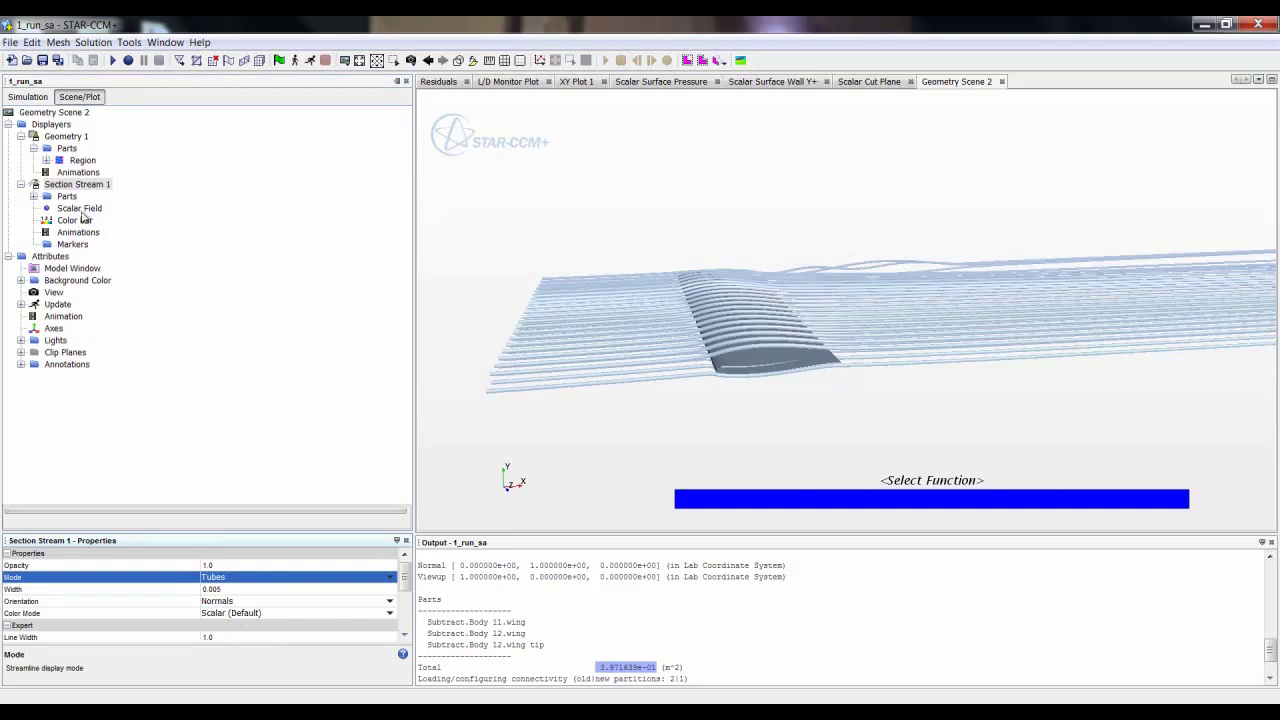
Set the scalar field function of the Section Stream 1 displayer to Velocity Magnitude.
left_click(81, 209)
left_click(260, 567)
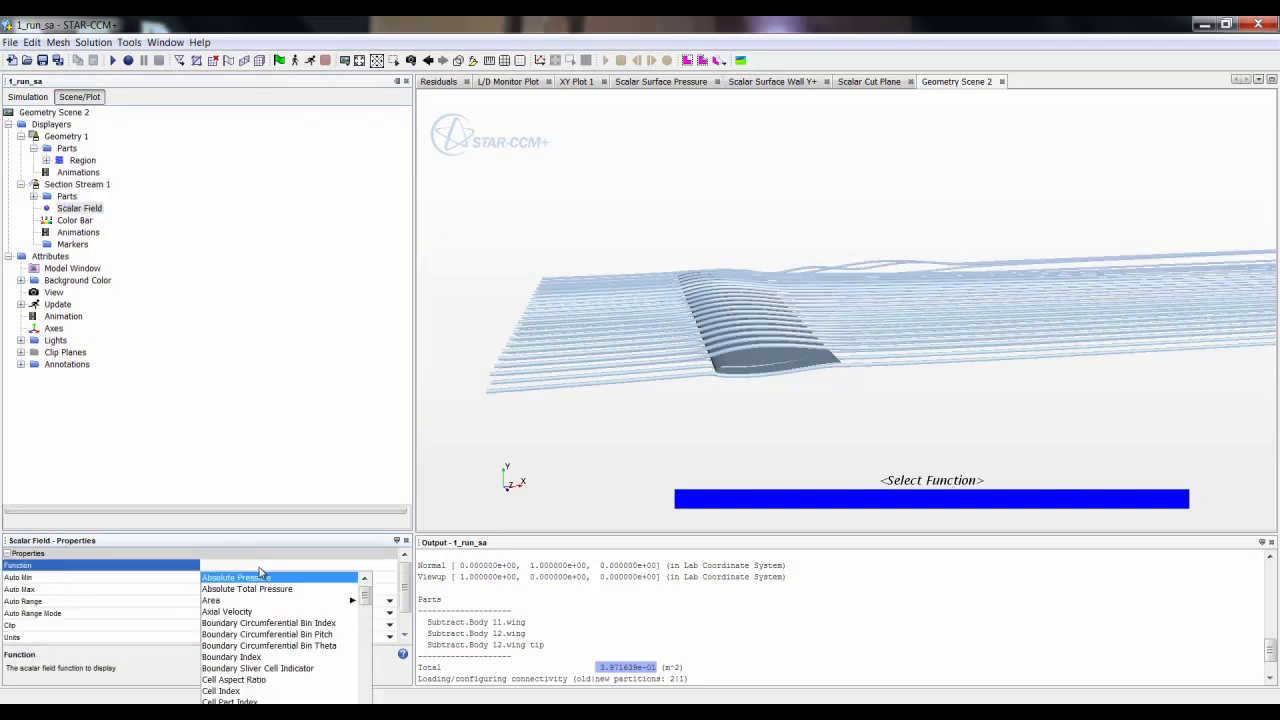
scroll(260, 590, "down", 10)
left_click(383, 620)
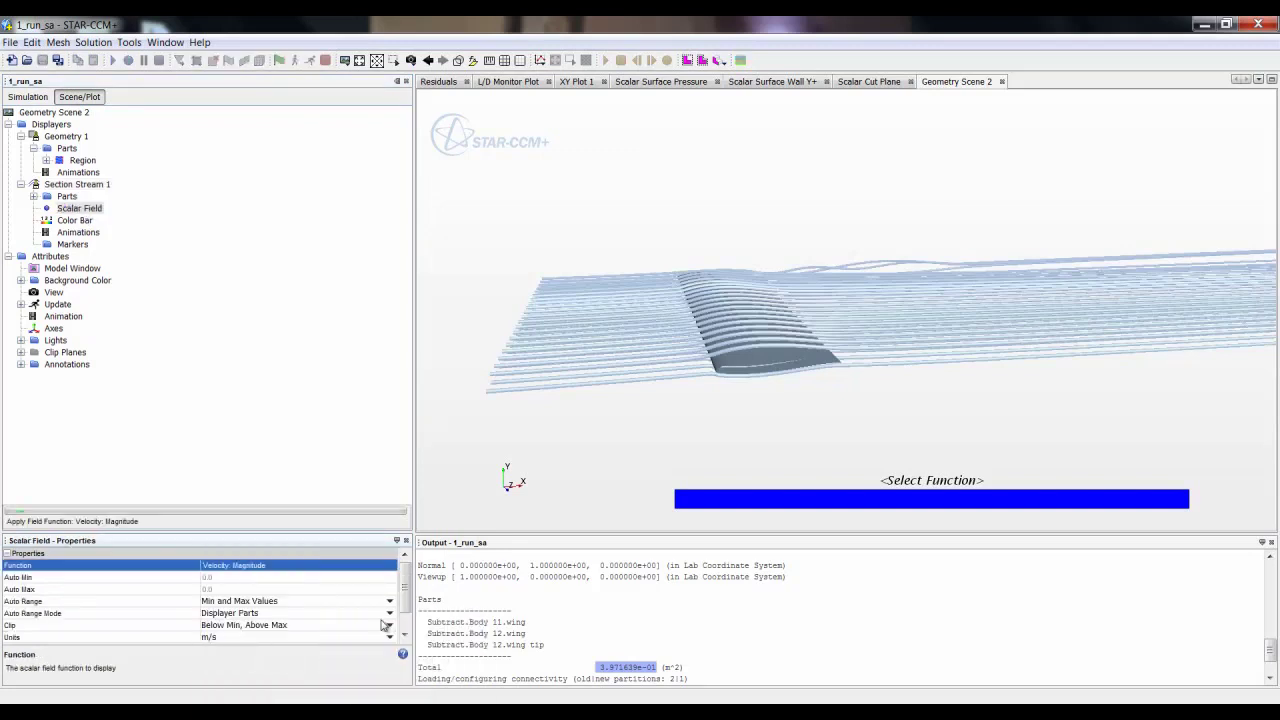
Set the Section Stream 1 animation mode to Tracers and play the animation, viewing the wing from behind.
left_click(79, 233)
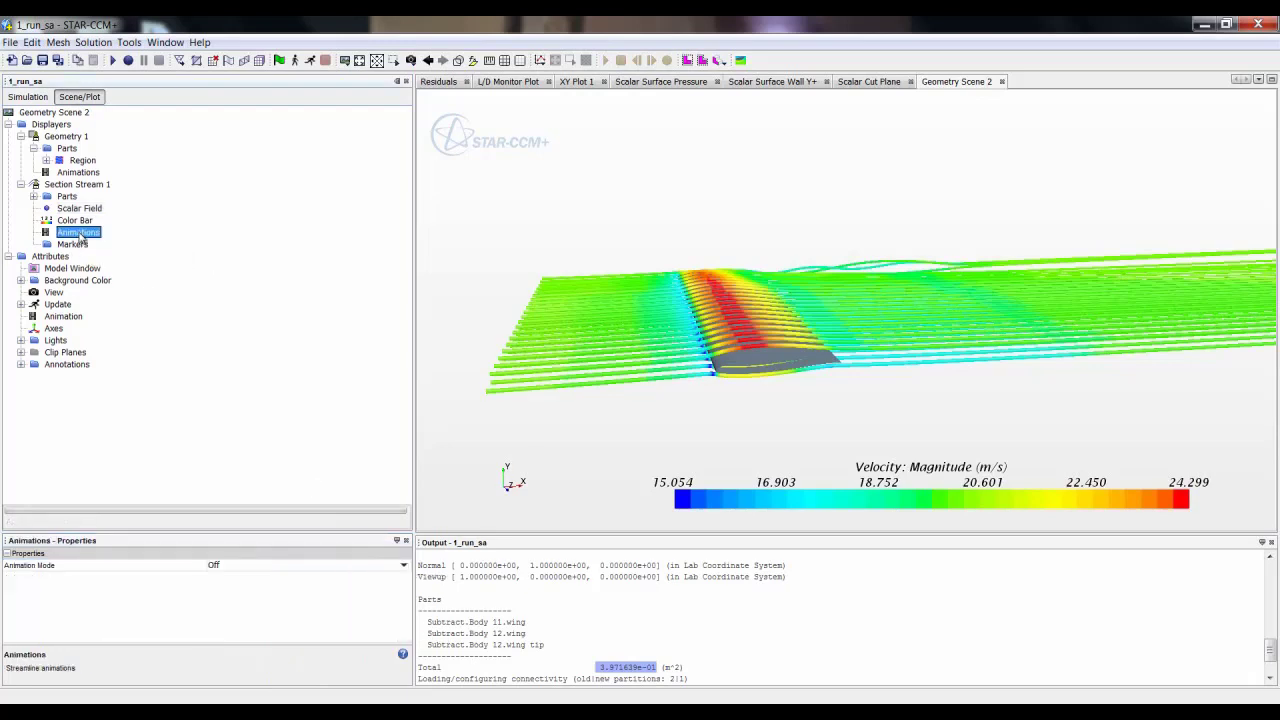
left_click(297, 566)
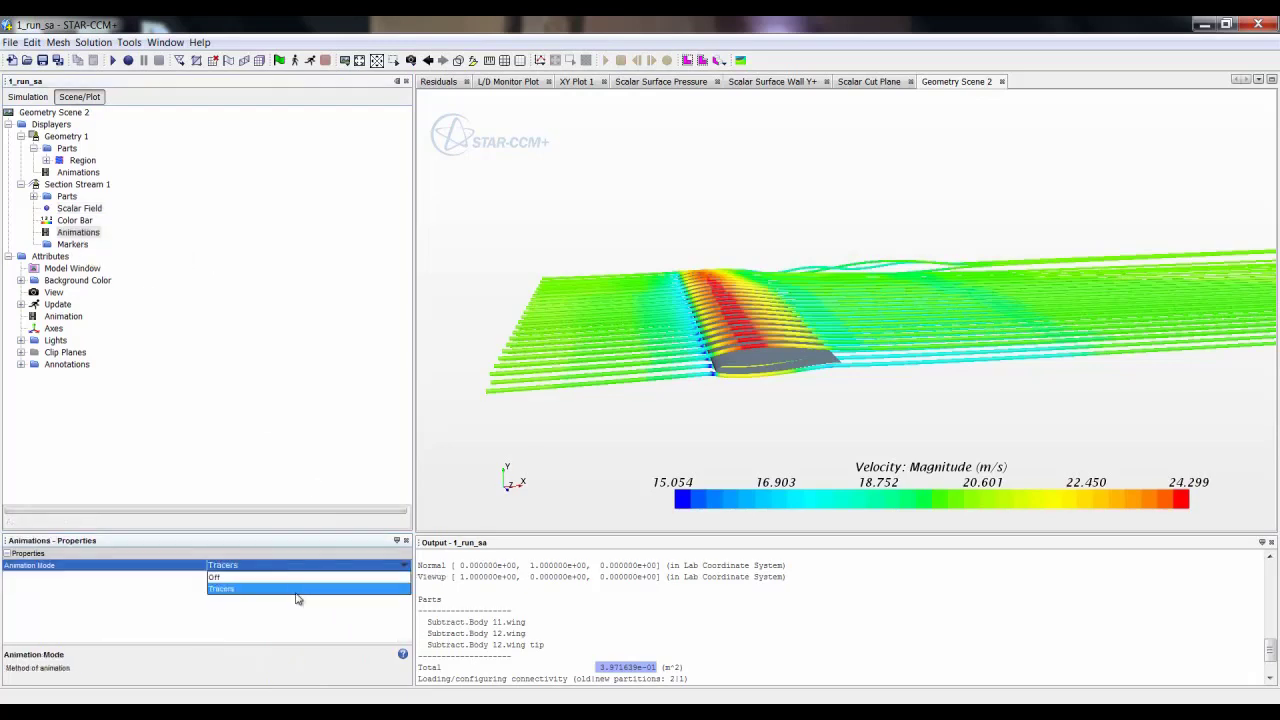
left_click(297, 590)
left_click(605, 60)
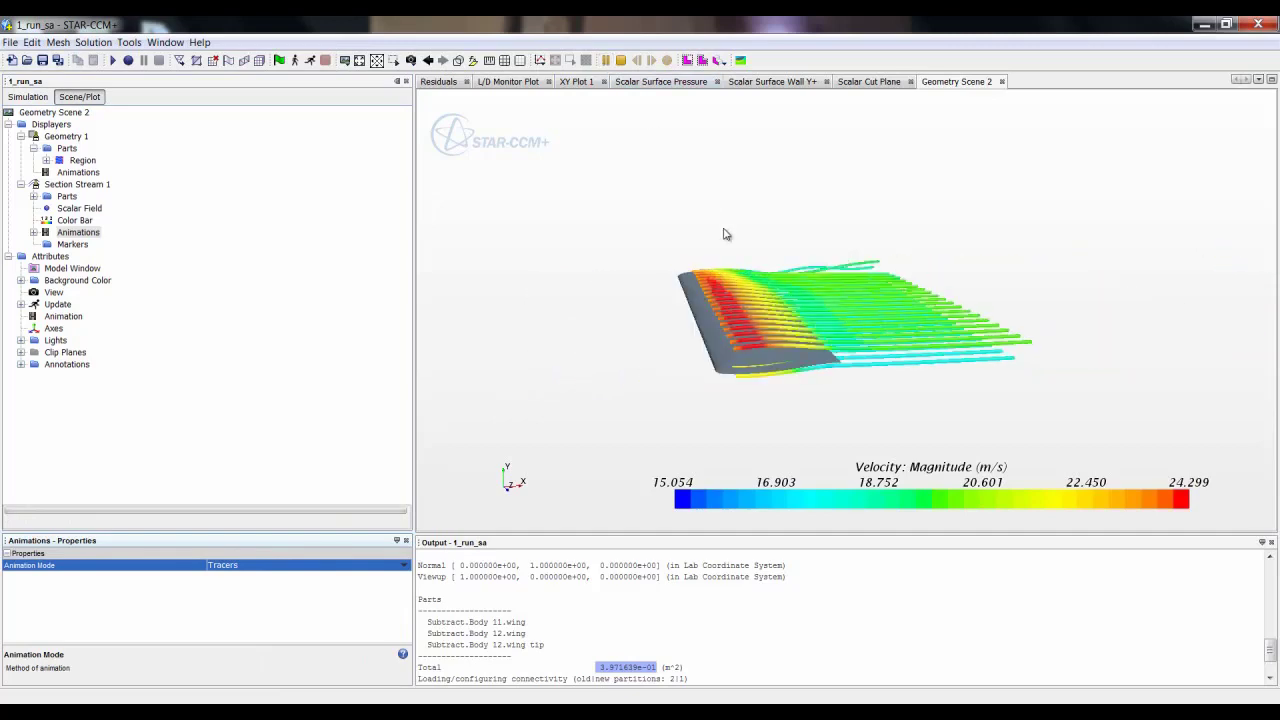
left_click_drag(726, 234, 640, 275)
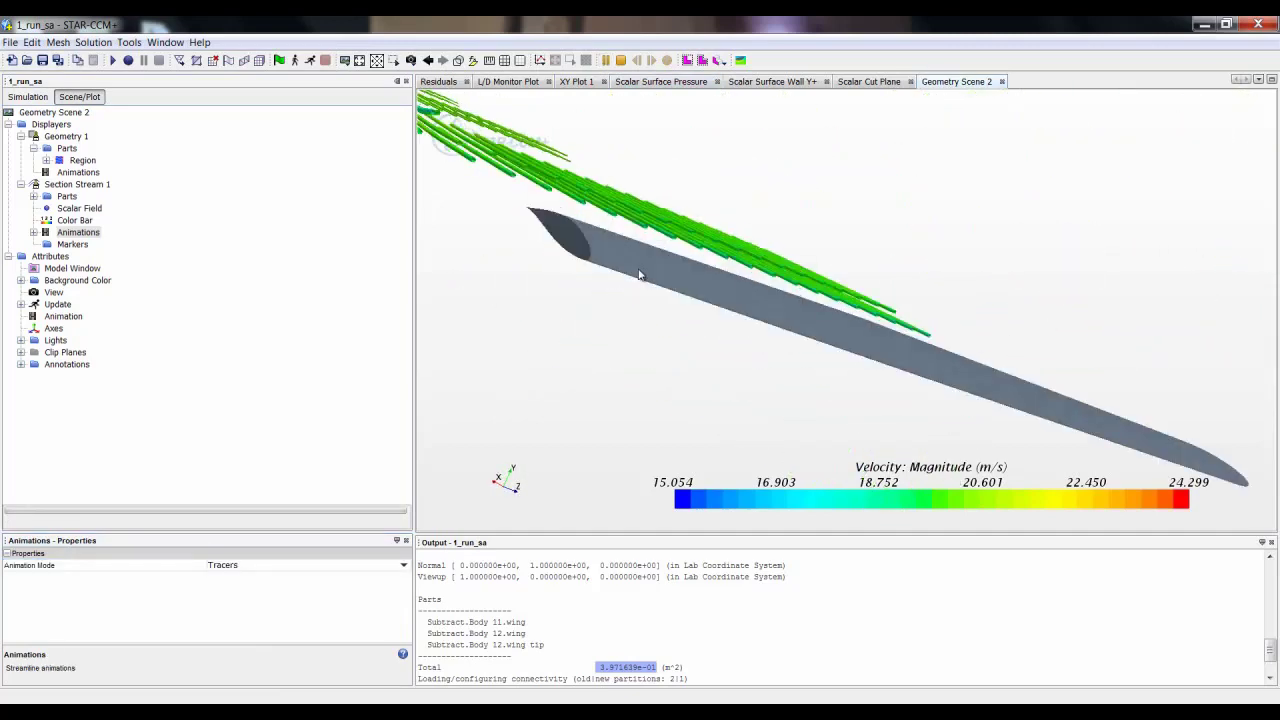
Set the Section Stream 1 streamline width to 0.001 and stop the animation.
left_click(72, 185)
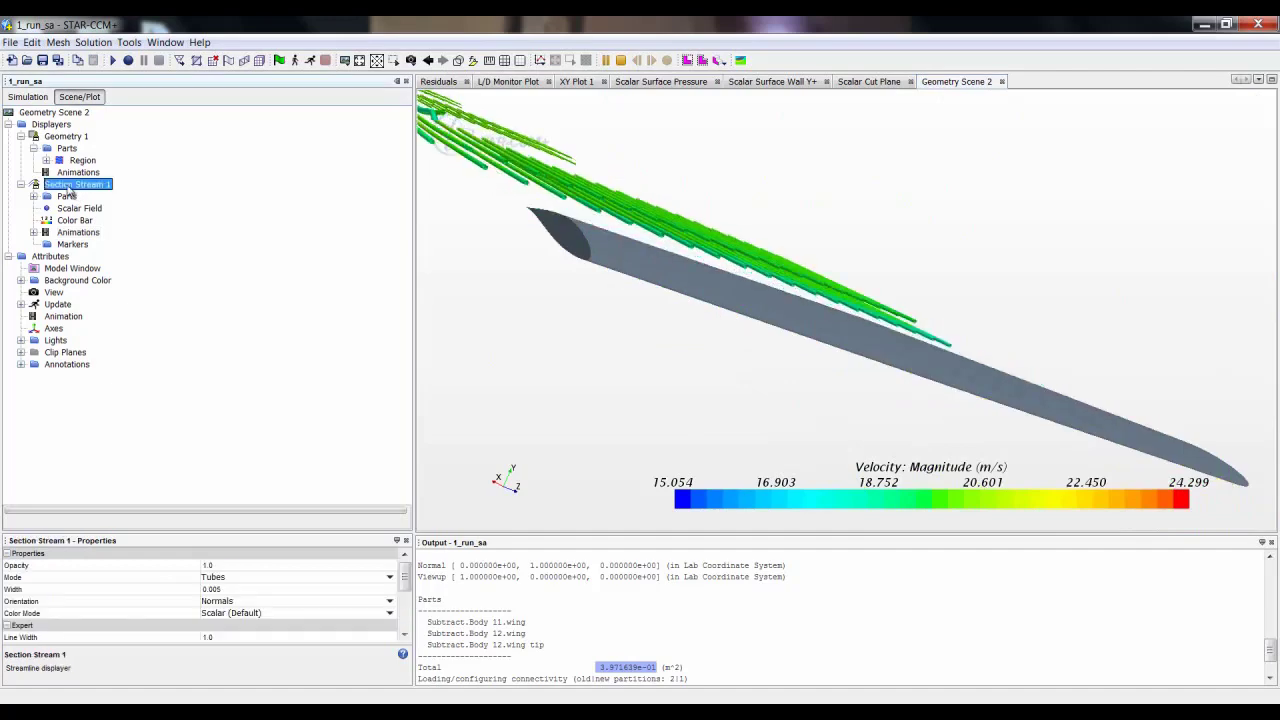
left_click(248, 590)
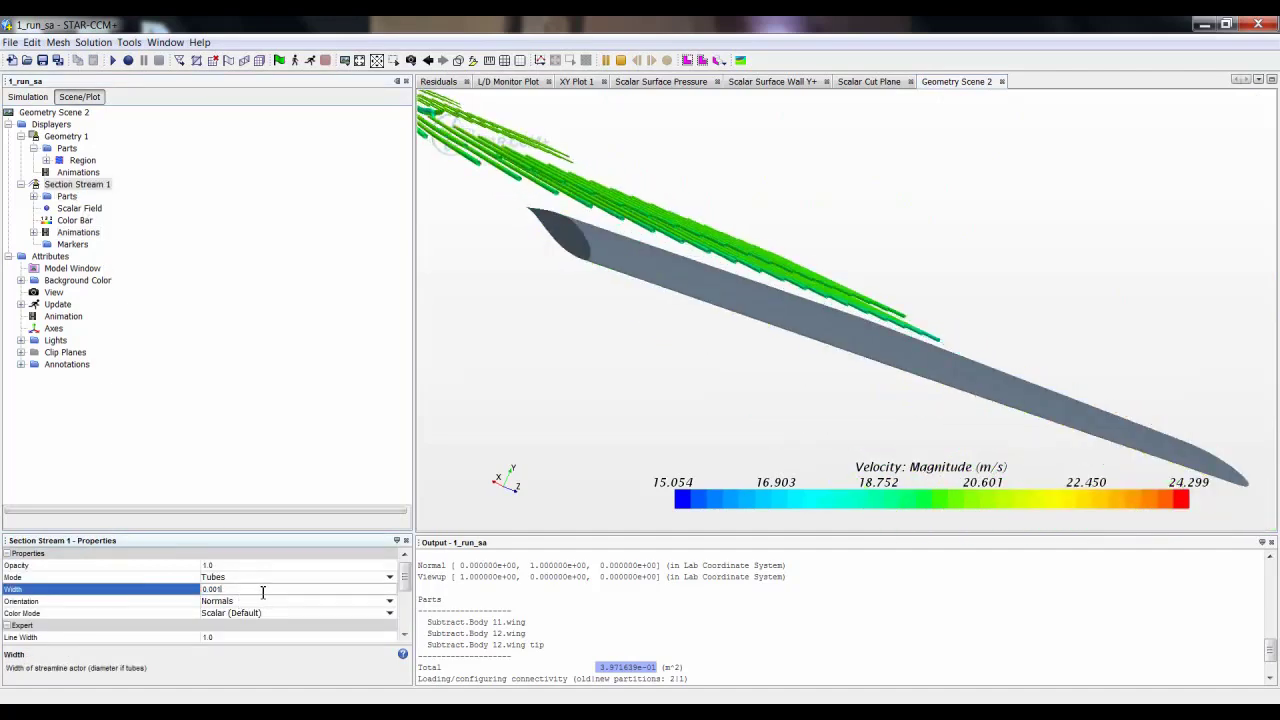
type("0.001")
key("Return")
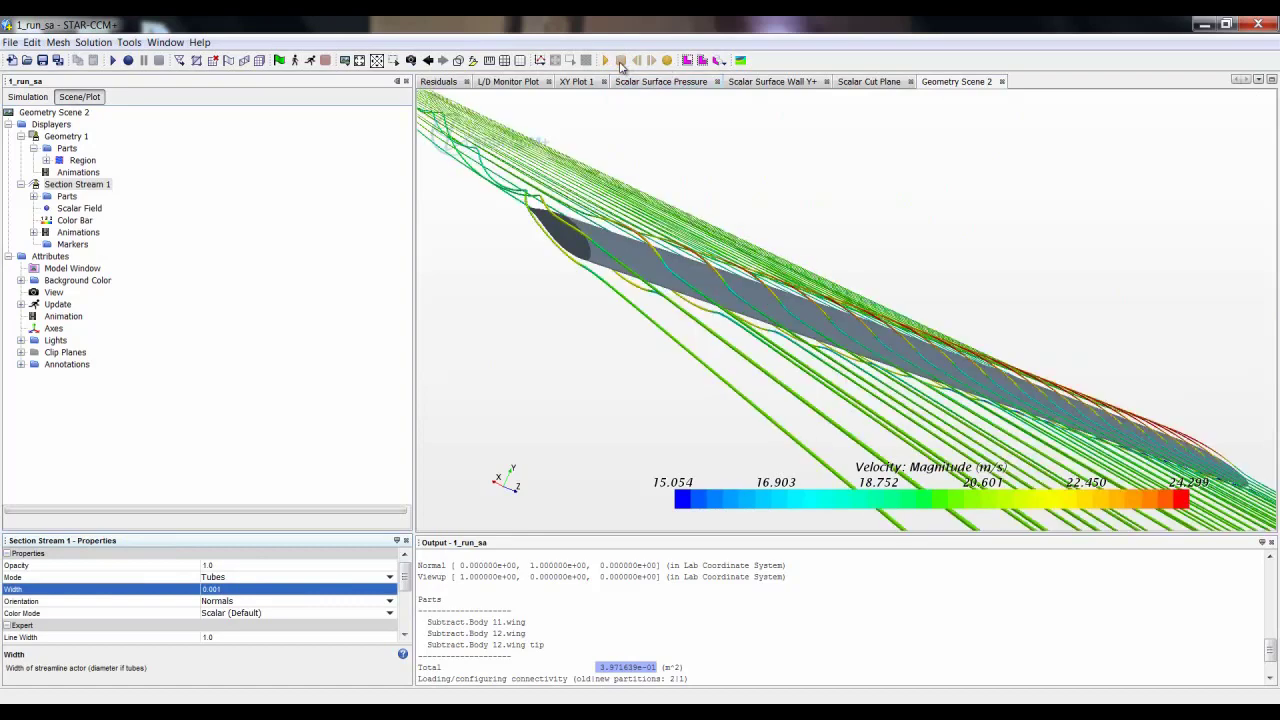
Create a new vector scene under Scenes.
left_click(28, 96)
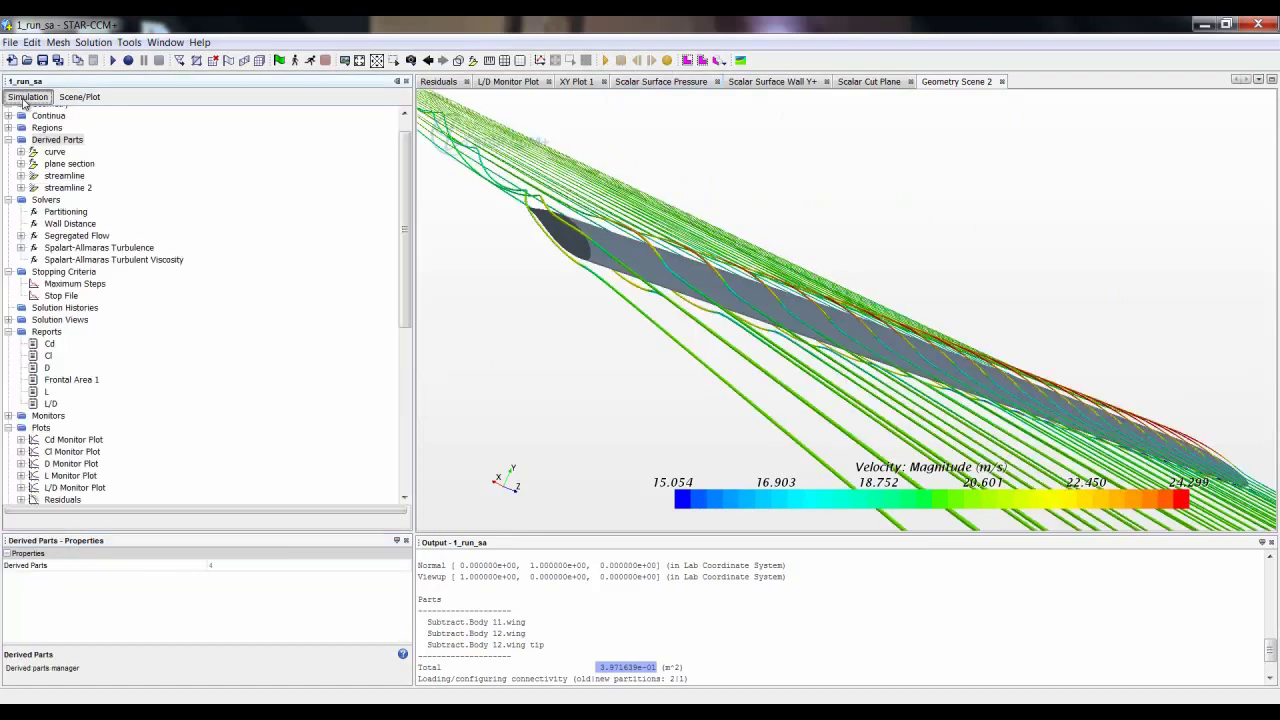
scroll(126, 417, "down", 9)
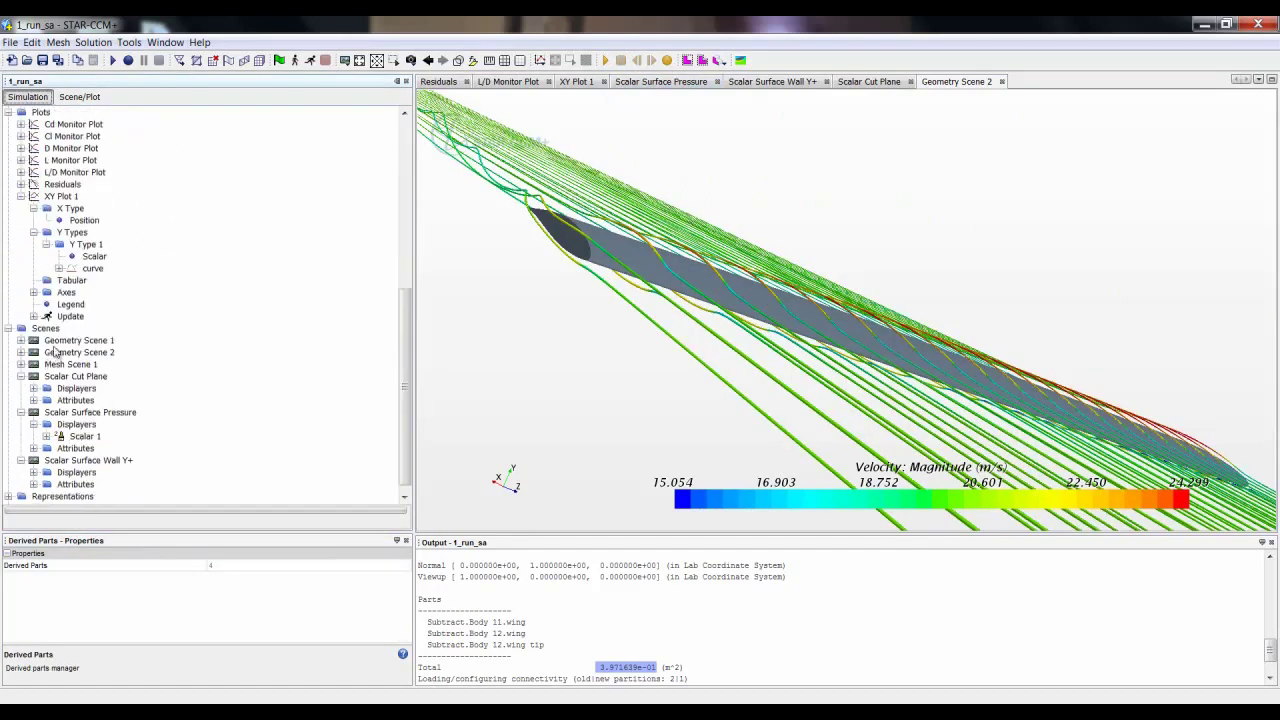
right_click(42, 328)
mouse_move(132, 338)
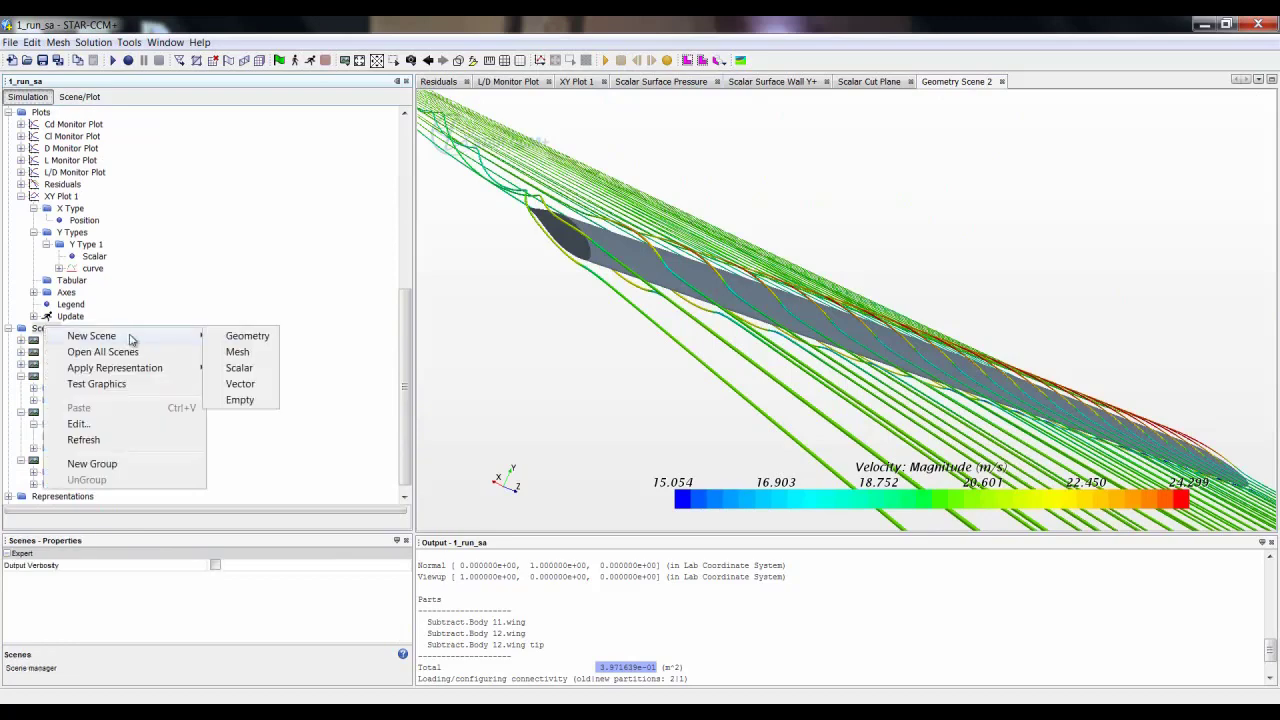
left_click(262, 384)
Delete the Outline 1 displayer from the new vector scene and expand the Vector 1 displayer.
left_click(79, 96)
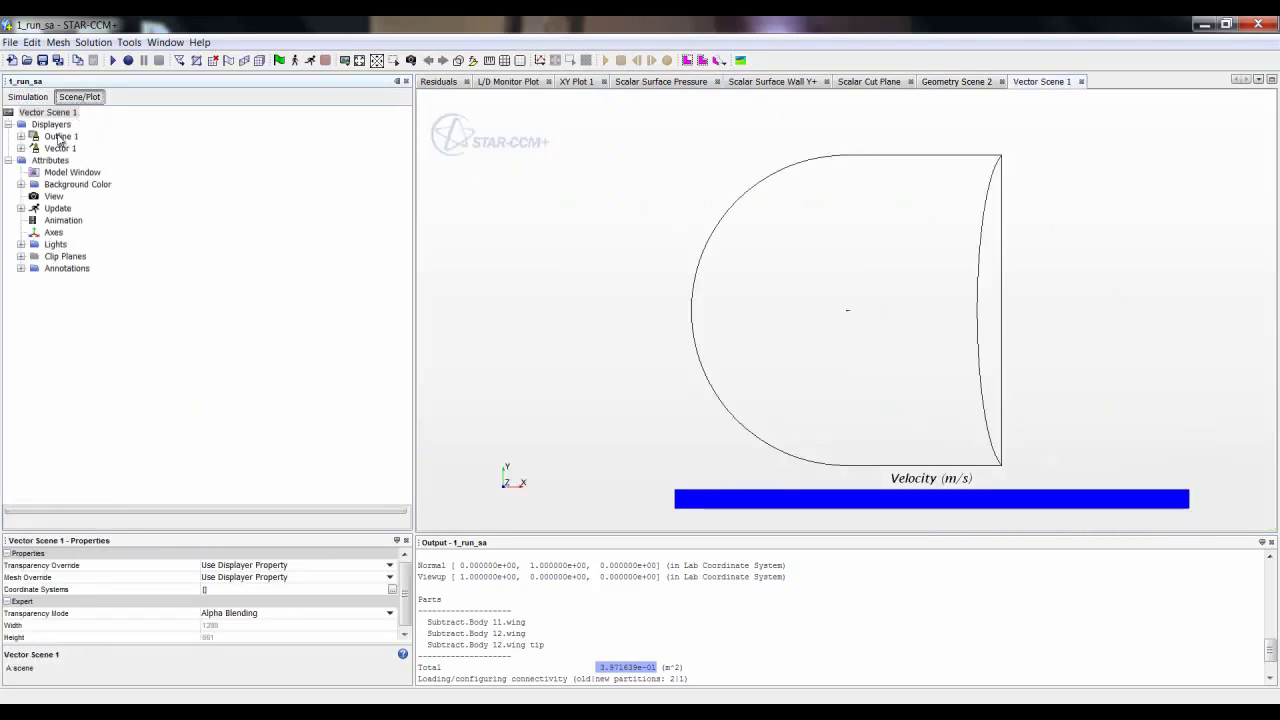
right_click(55, 136)
left_click(108, 216)
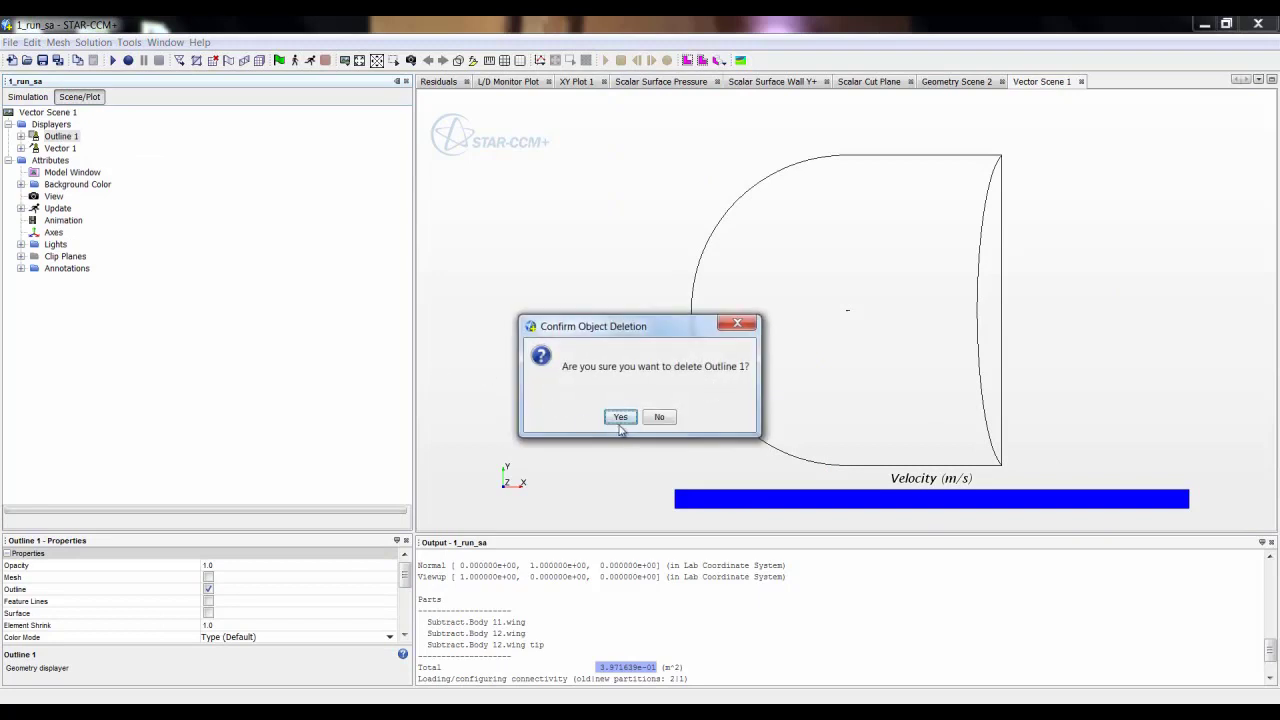
key("Return")
left_click(21, 136)
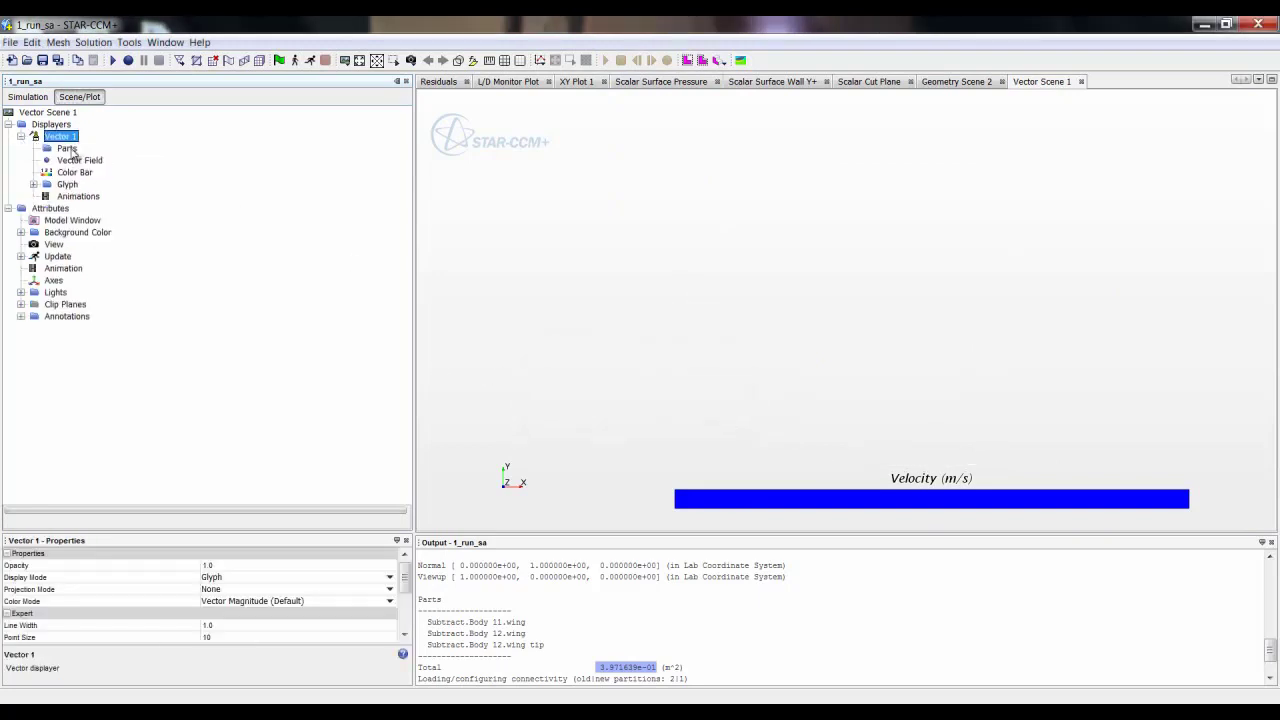
Assign the Subtract.Body 11.wing, Subtract.Body 12.wing and Subtract.Body 12.wing tip boundaries as parts of the Vector 1 displayer.
left_click(66, 148)
left_click(405, 565)
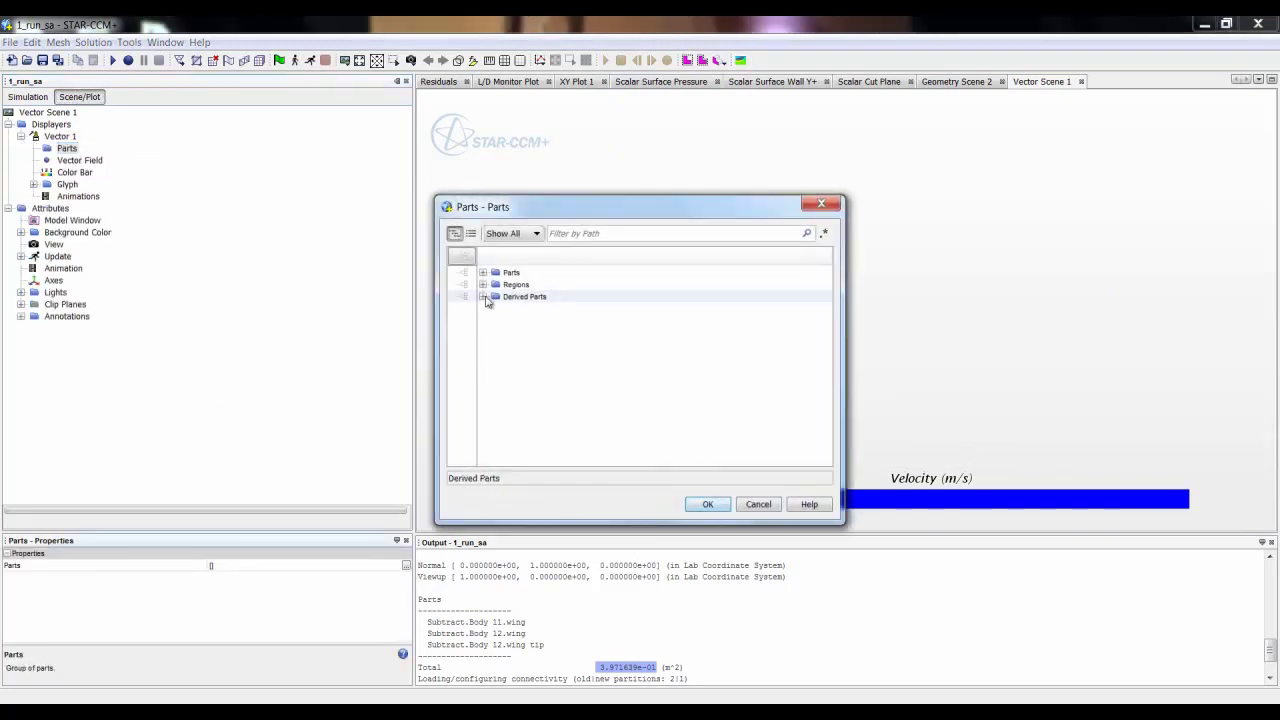
left_click(483, 284)
left_click(462, 320)
left_click(462, 332)
left_click(462, 344)
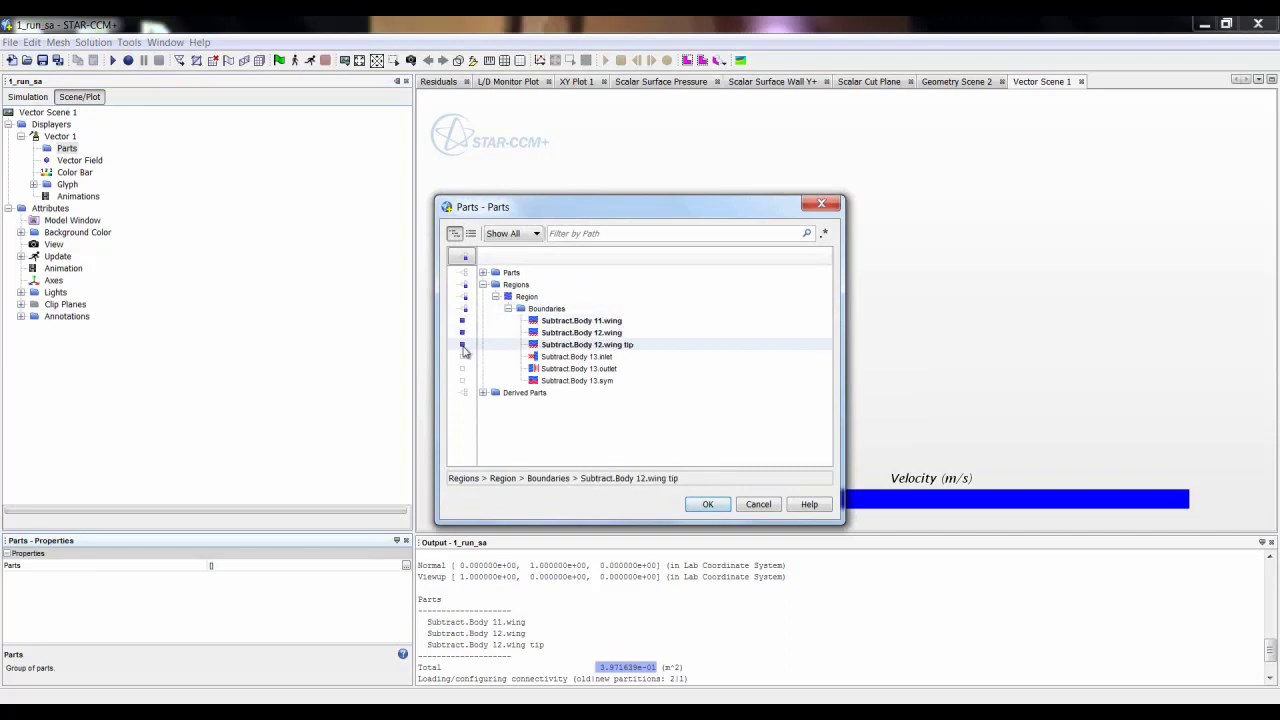
left_click(700, 507)
Set the Vector 1 vector field function to Wall Shear Stress and view the wing up close.
left_click(79, 160)
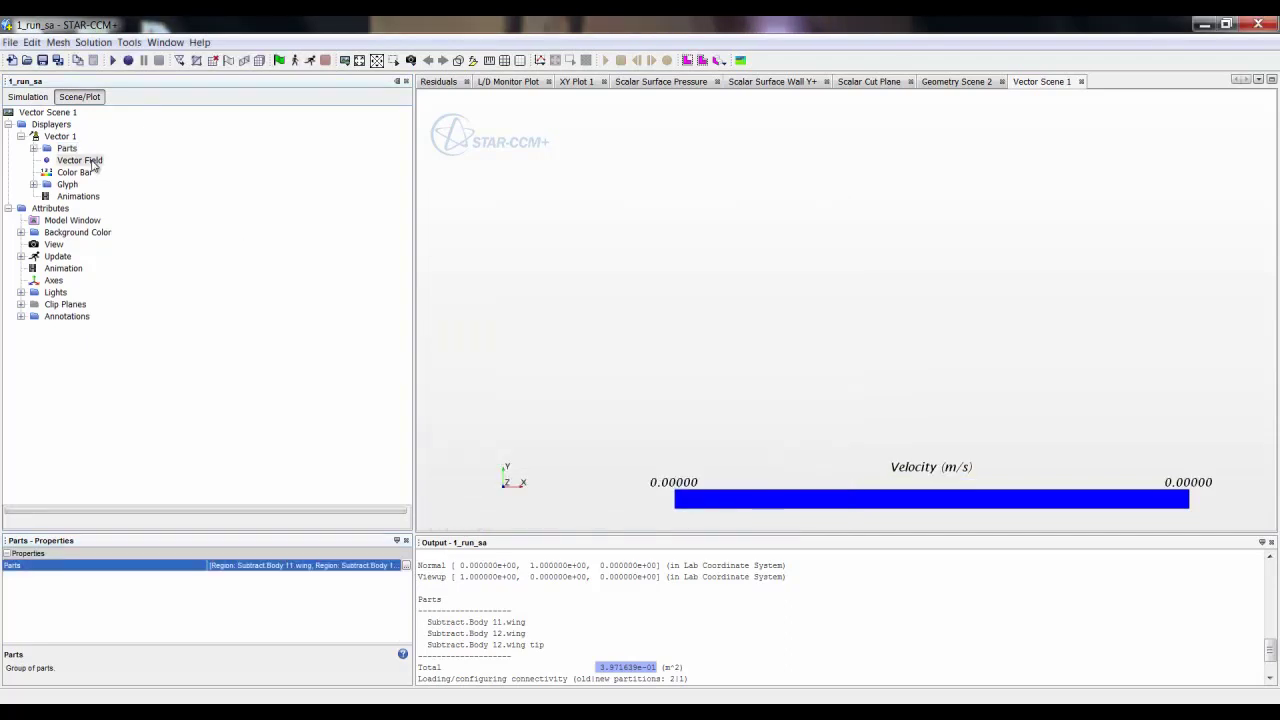
left_click(238, 567)
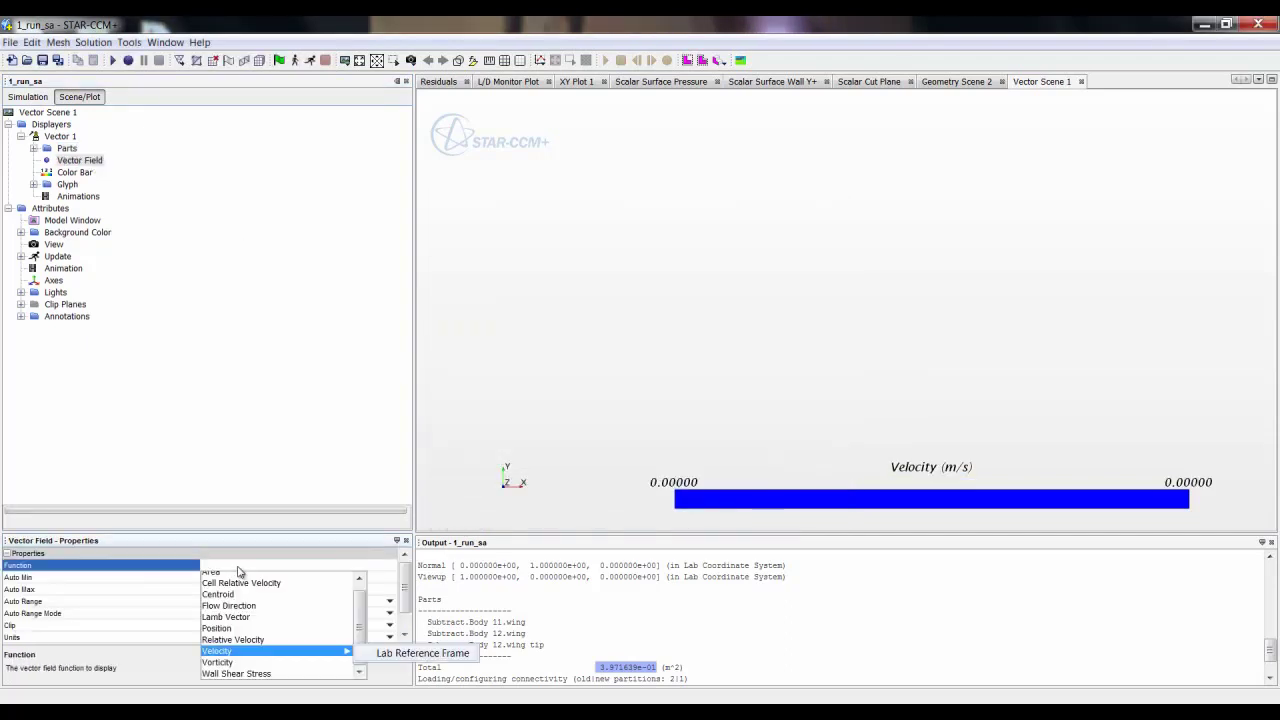
left_click(236, 673)
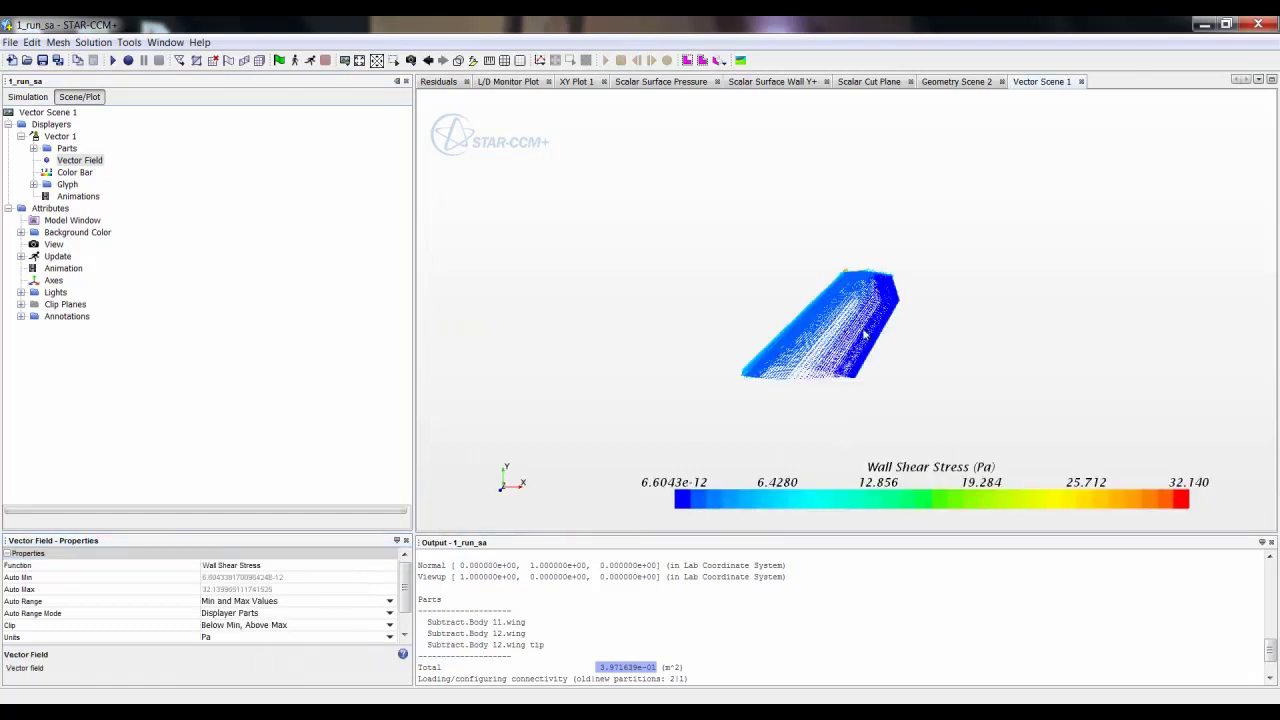
scroll(844, 342, "up", 1)
left_click_drag(860, 314, 857, 320)
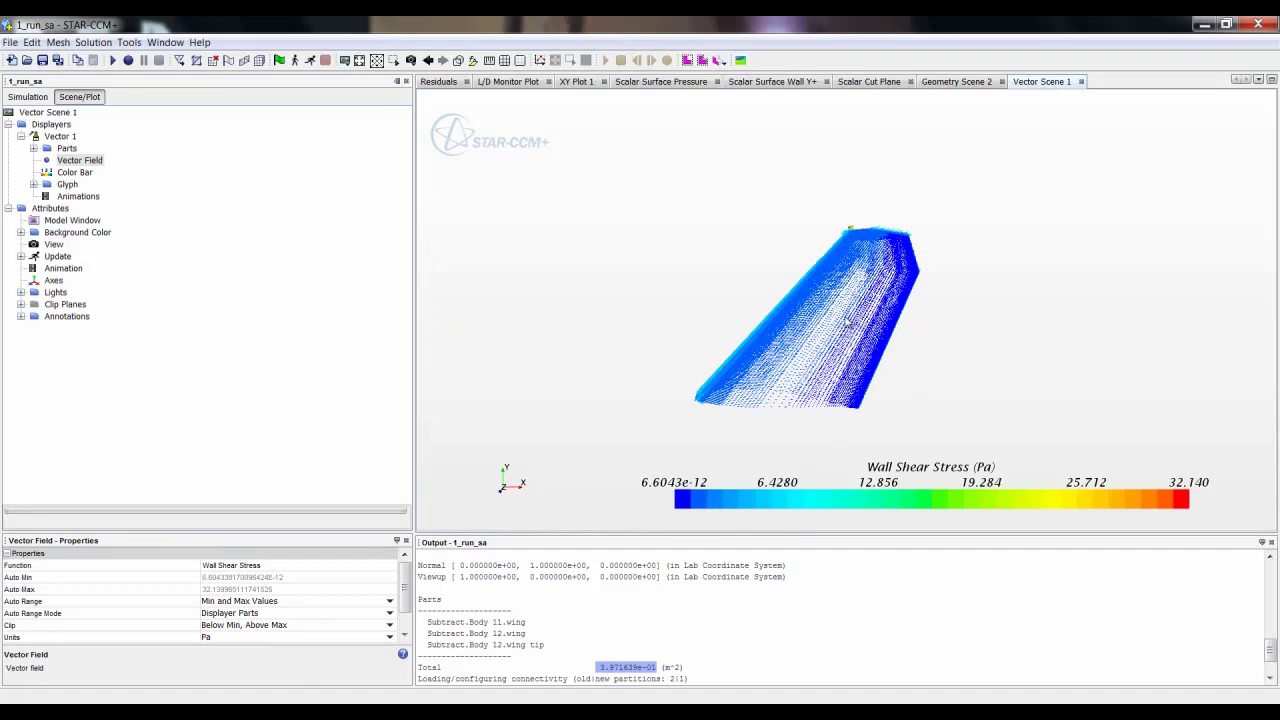
Set the Vector 1 display mode to Line Integral Convolution.
left_click(64, 137)
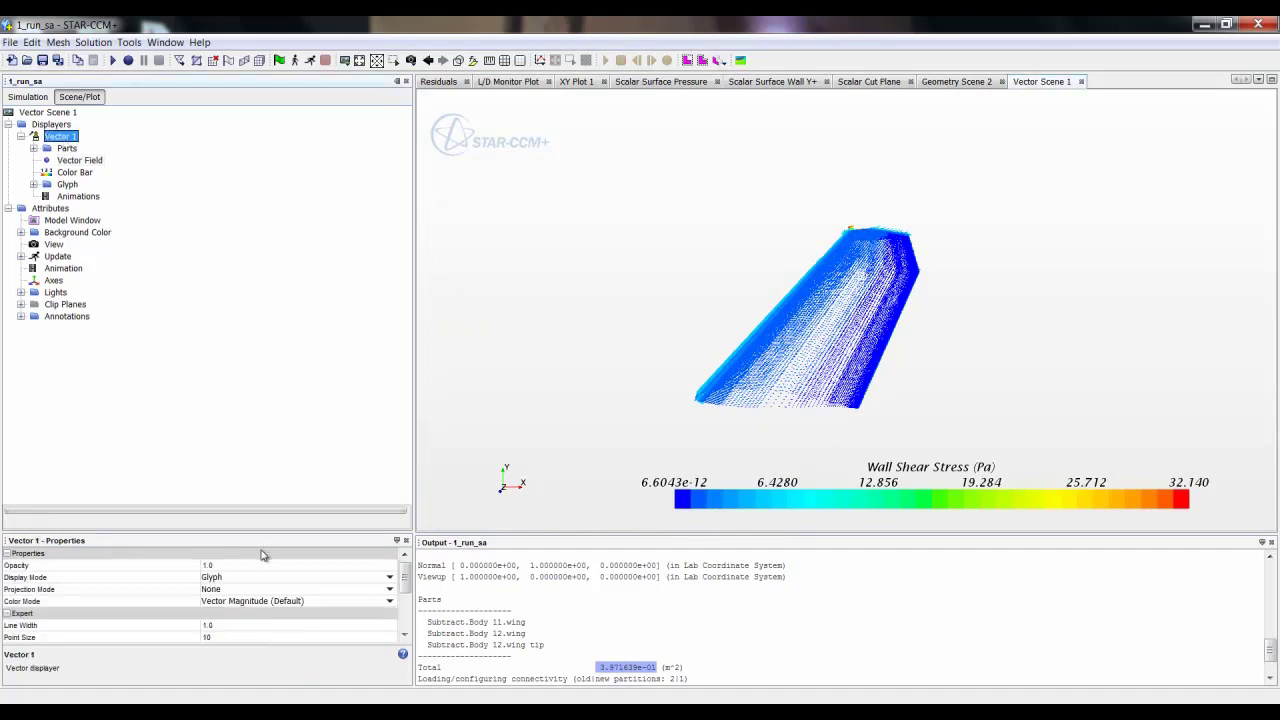
left_click(232, 580)
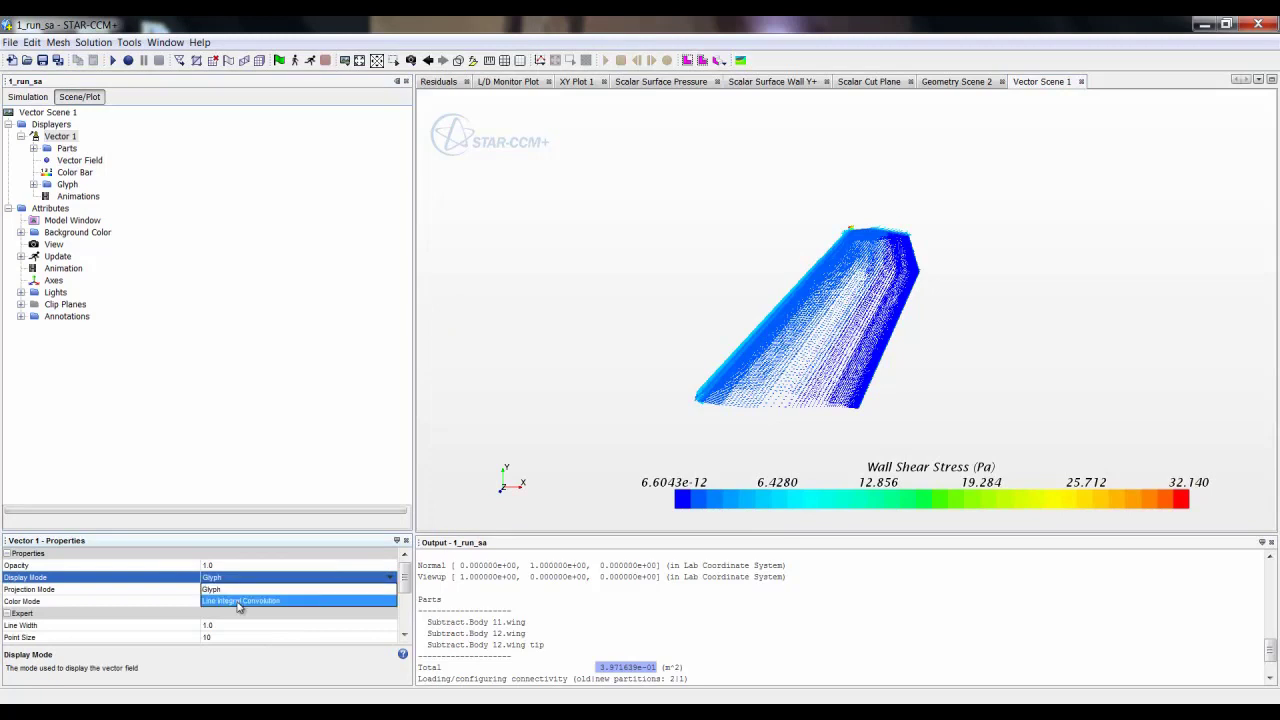
left_click(239, 601)
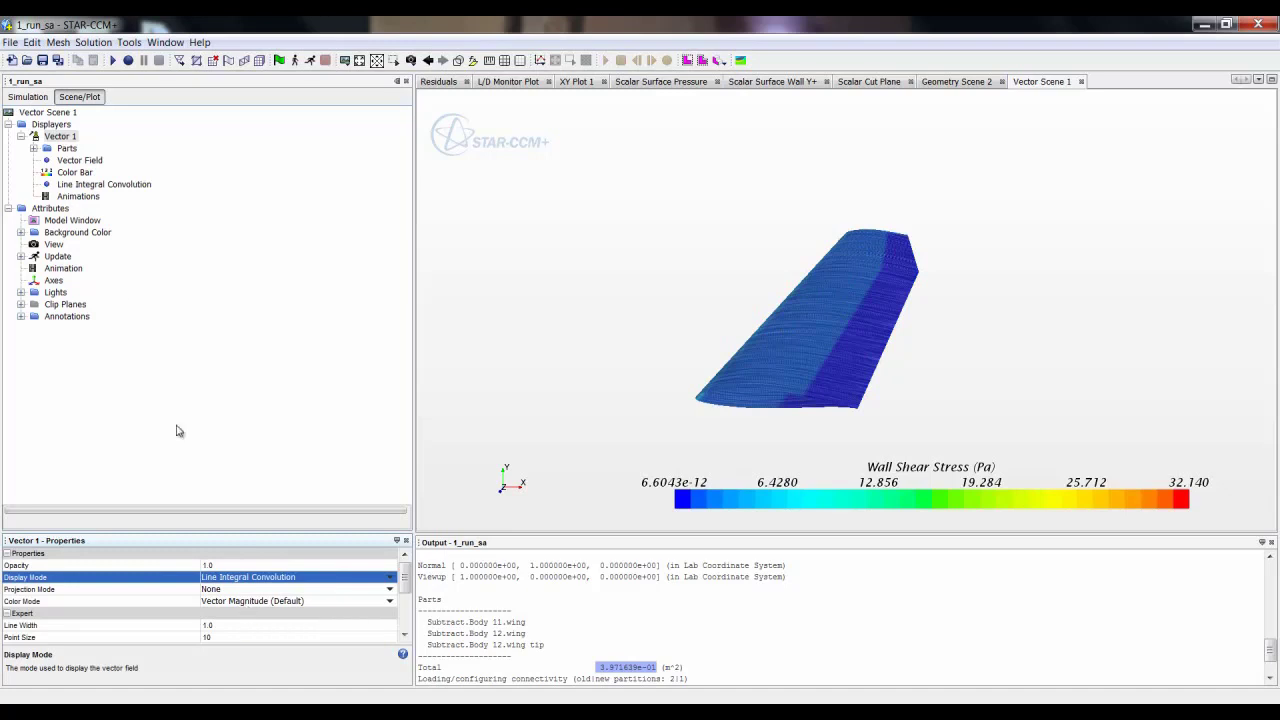
Set the 8 position design parameter of 3D-CAD Model 1 to [0.0, 0.2, -4.0] m.
left_click(27, 97)
scroll(116, 224, "up", 10)
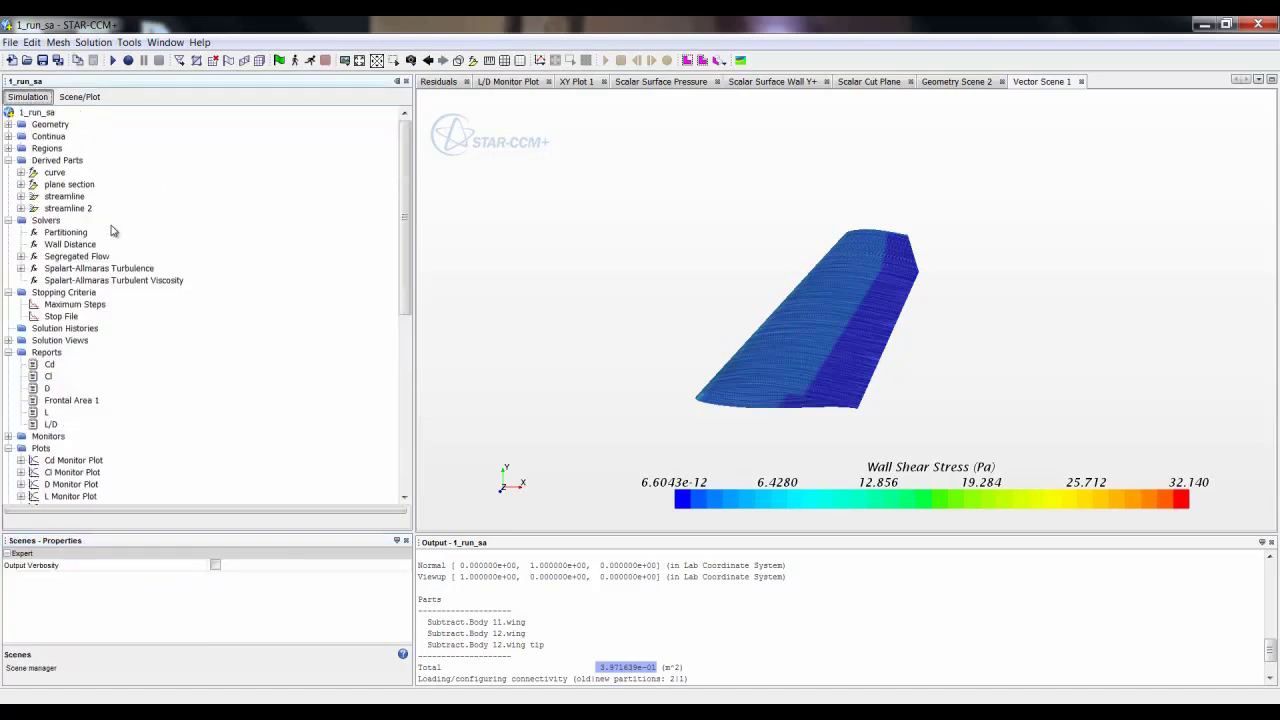
left_click(8, 124)
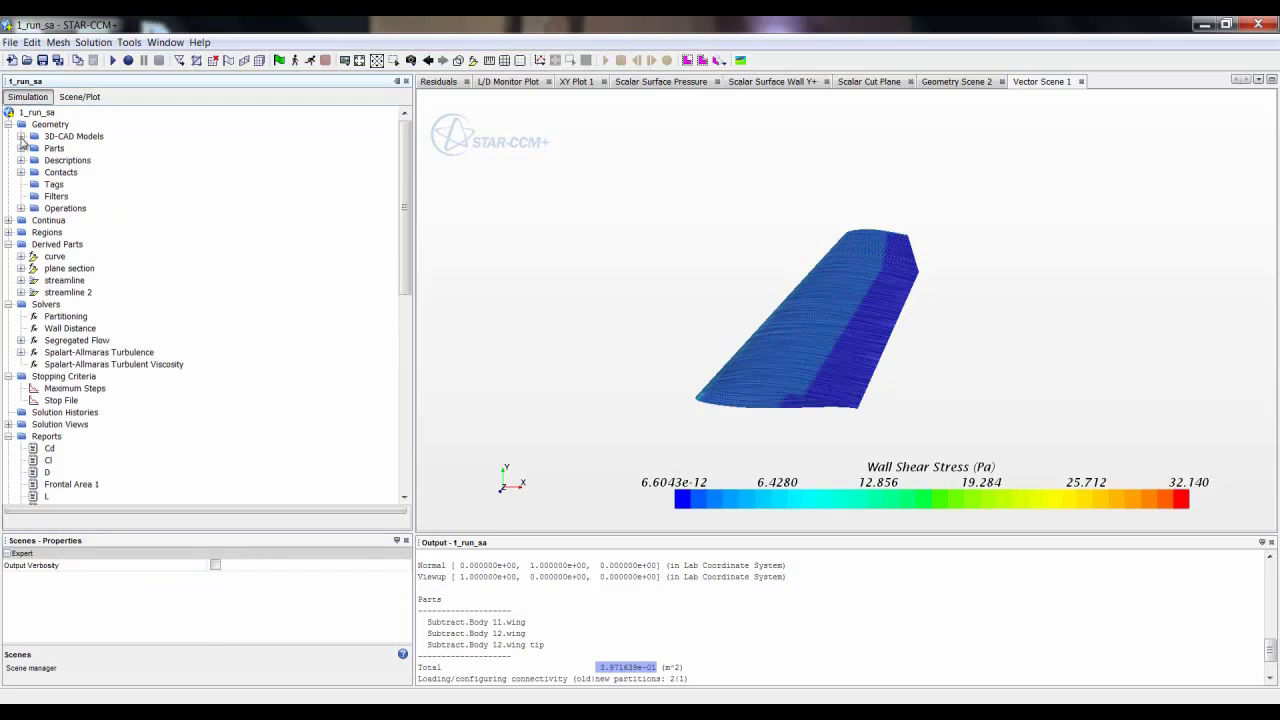
left_click(20, 136)
left_click(33, 148)
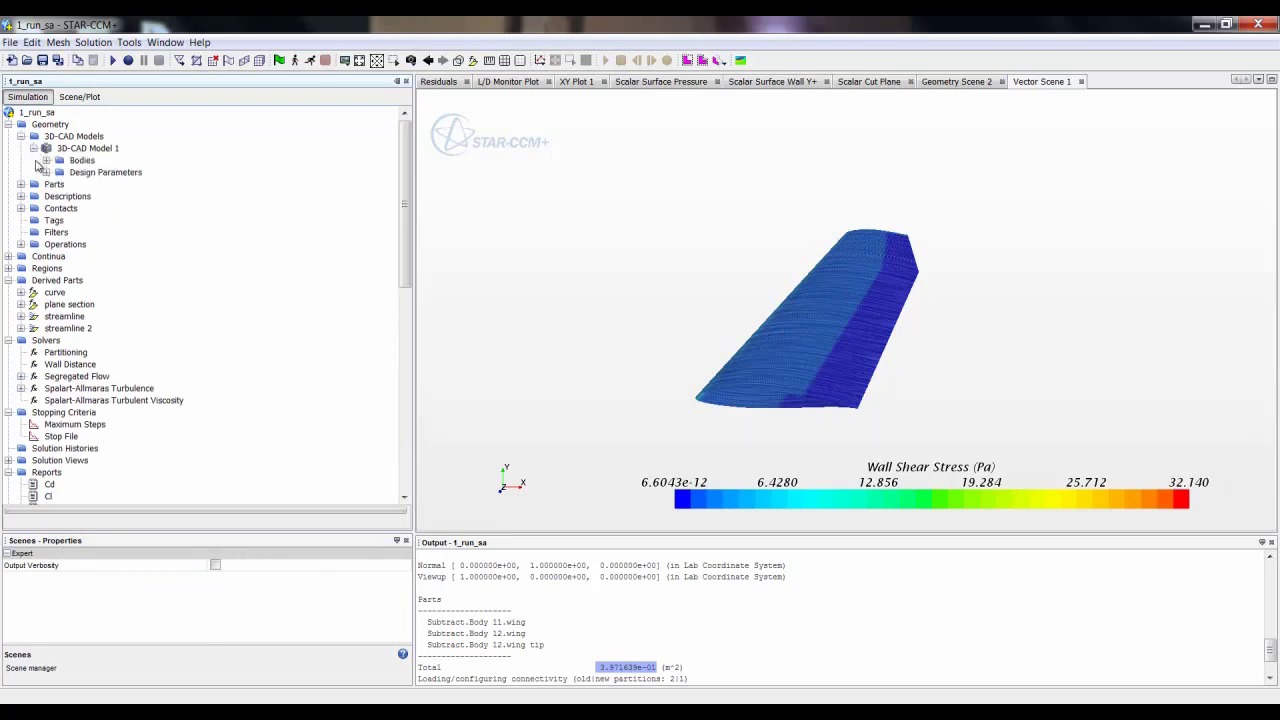
left_click(45, 172)
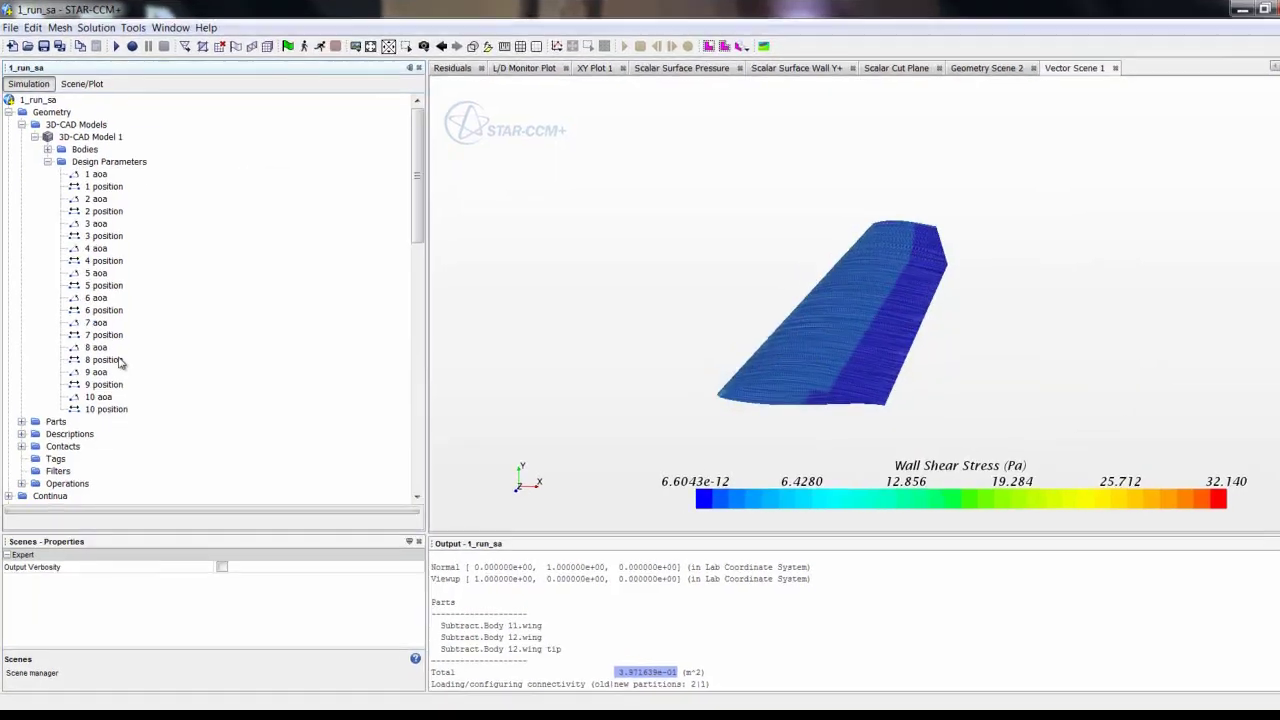
left_click(108, 364)
left_click(556, 622)
type("0.2")
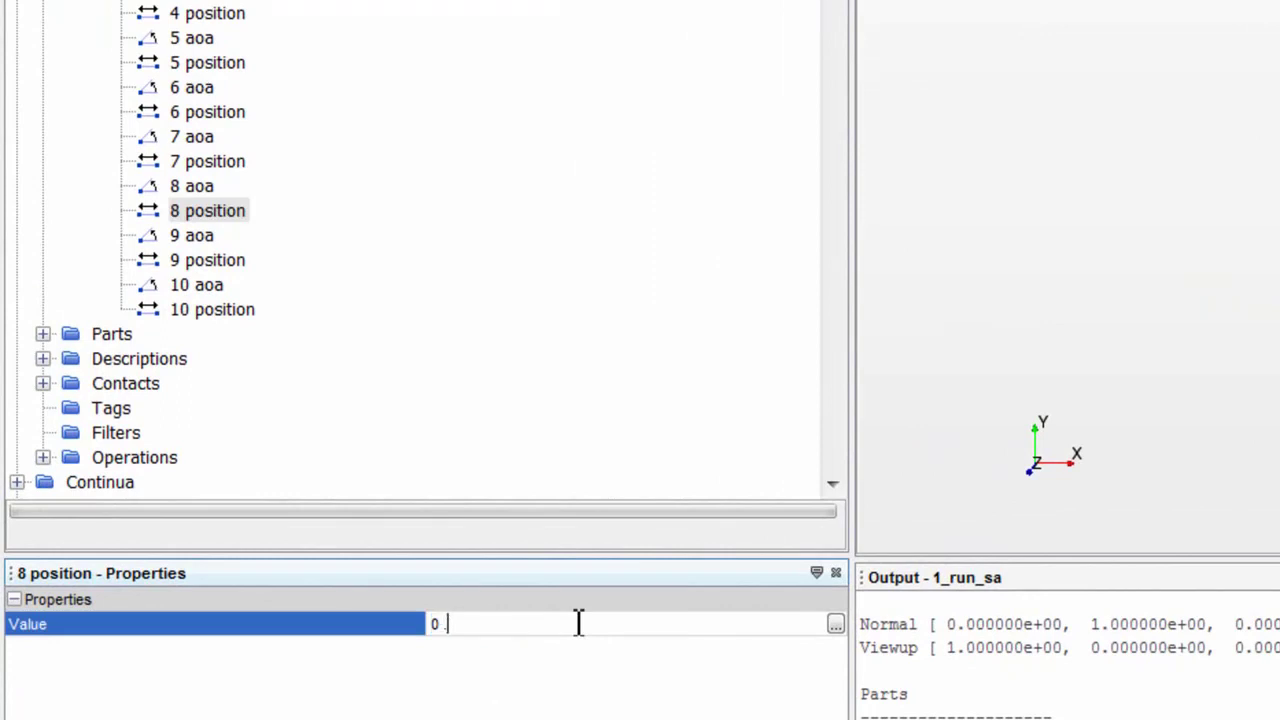
type(",-4")
key("Return")
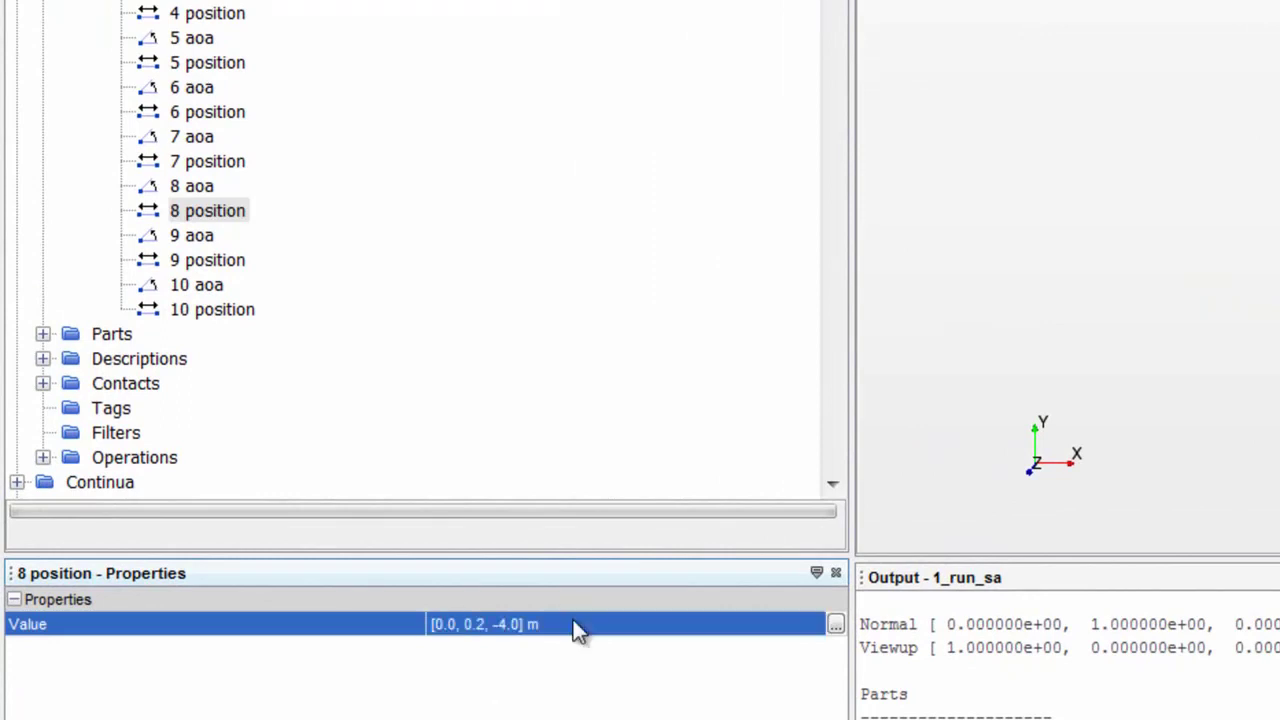
Set the 9 position design parameter to [0.0, 0.4, -5.0] m.
left_click(240, 262)
left_click(577, 620)
type("0")
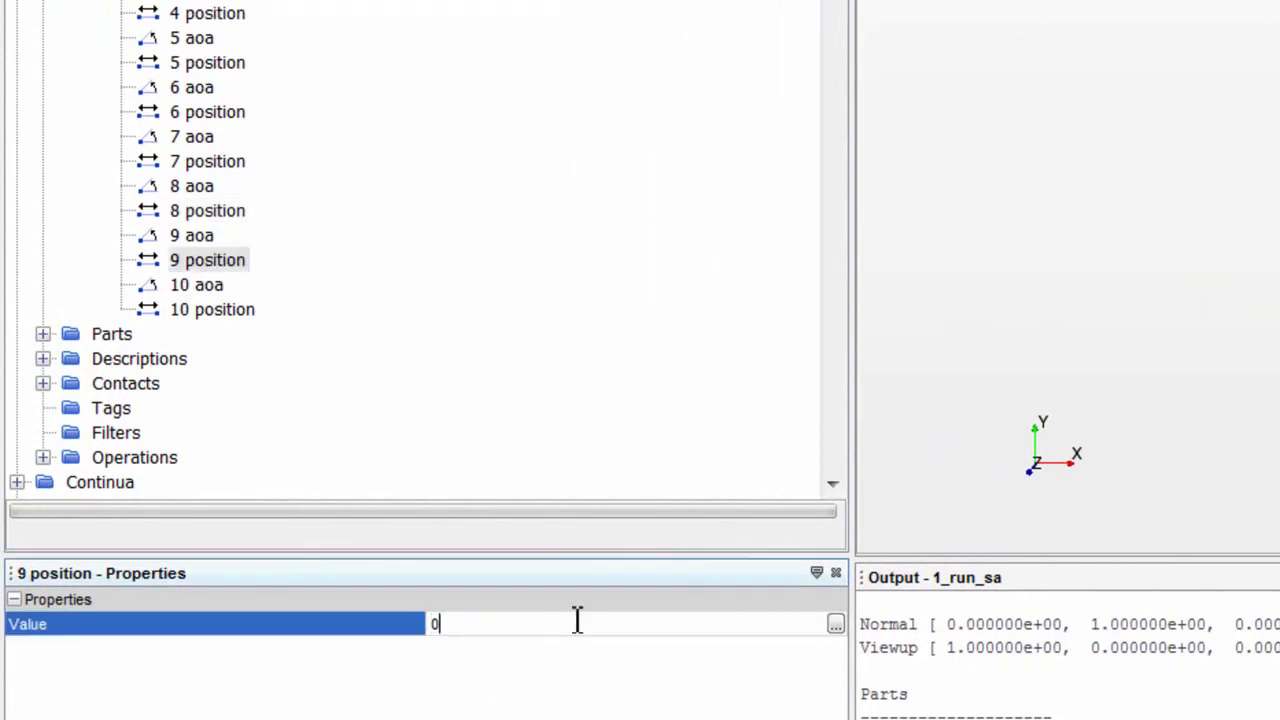
type(".4, -5")
key("Return")
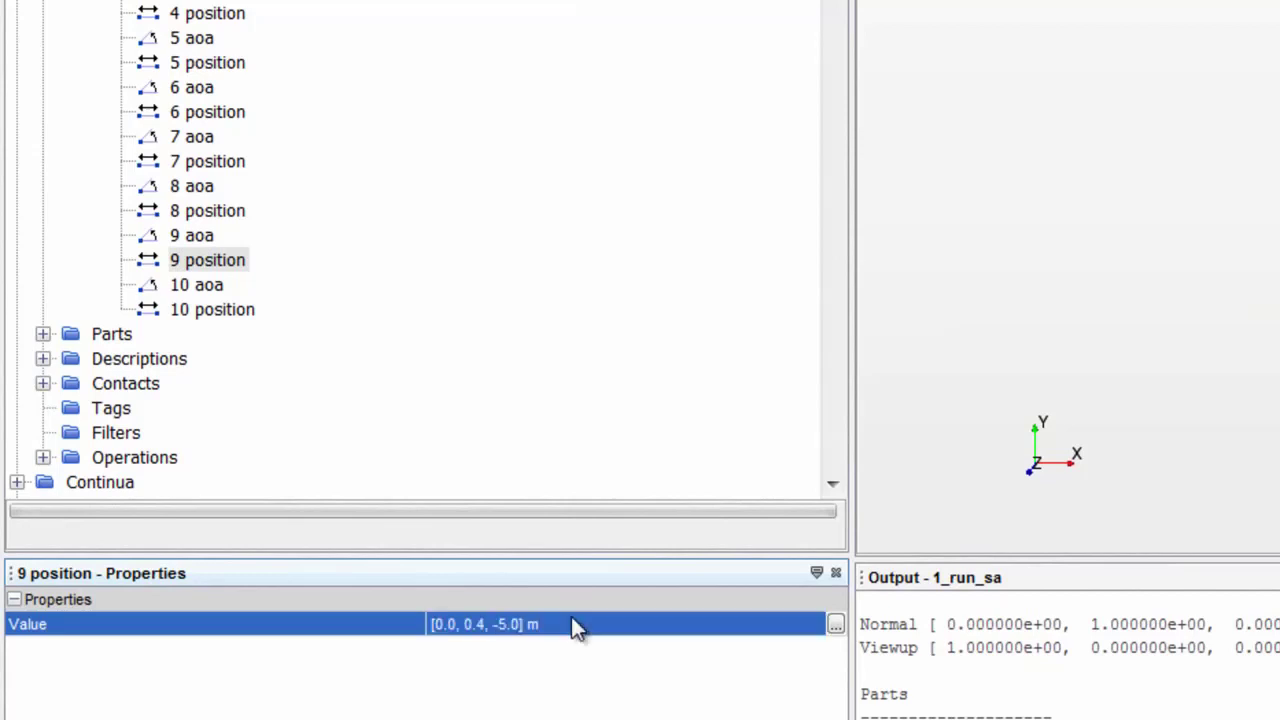
Set the 10 position design parameter to [0.0, 0.6, -6.0] m.
left_click(240, 310)
left_click(580, 624)
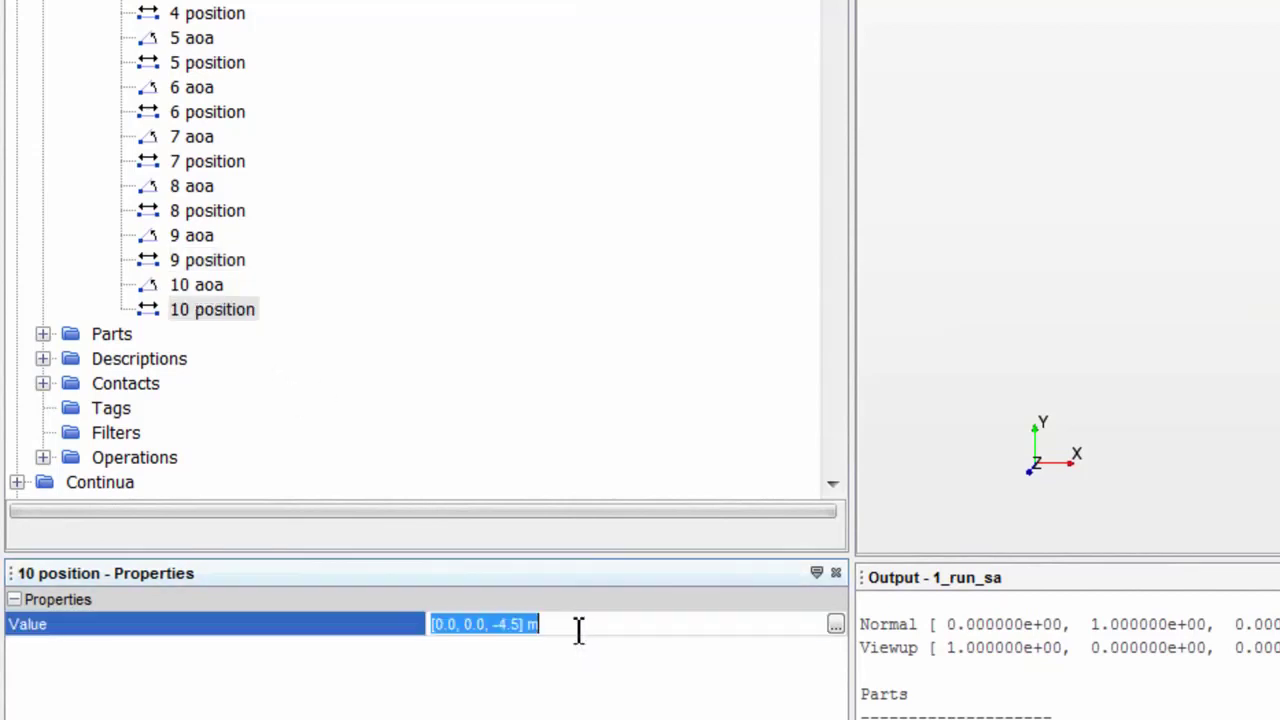
type("0.6, -6")
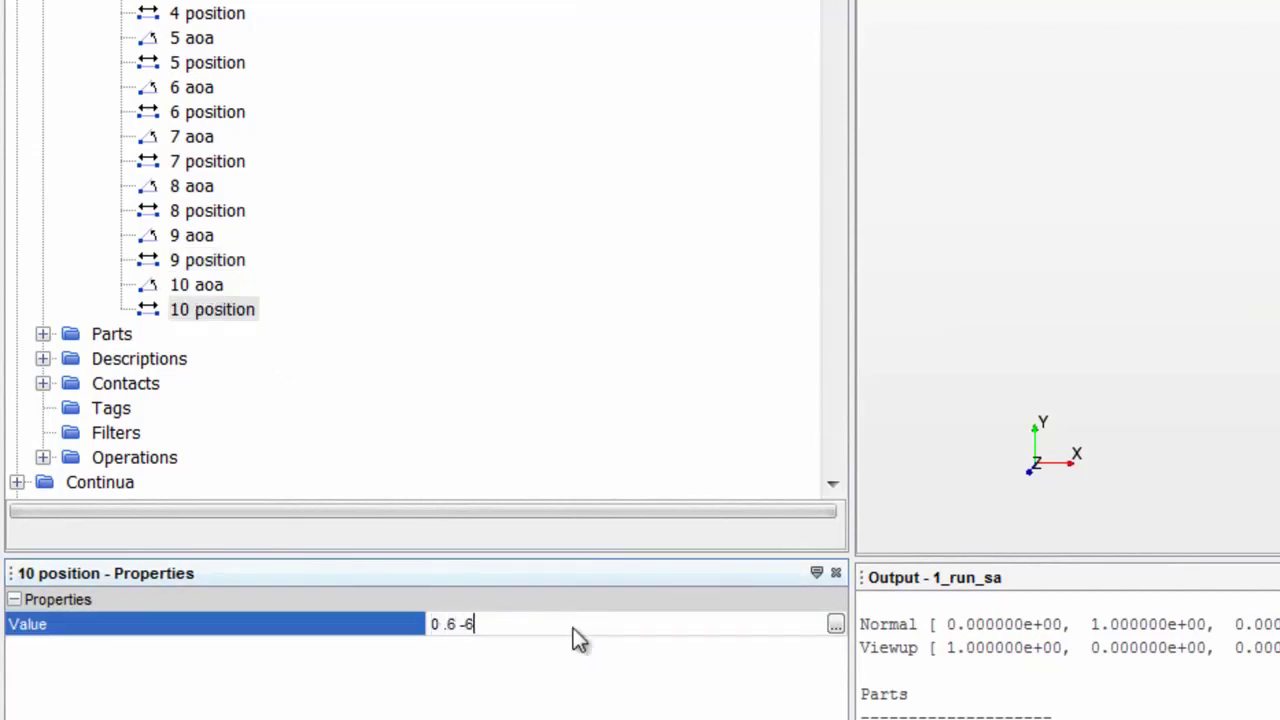
key("Return")
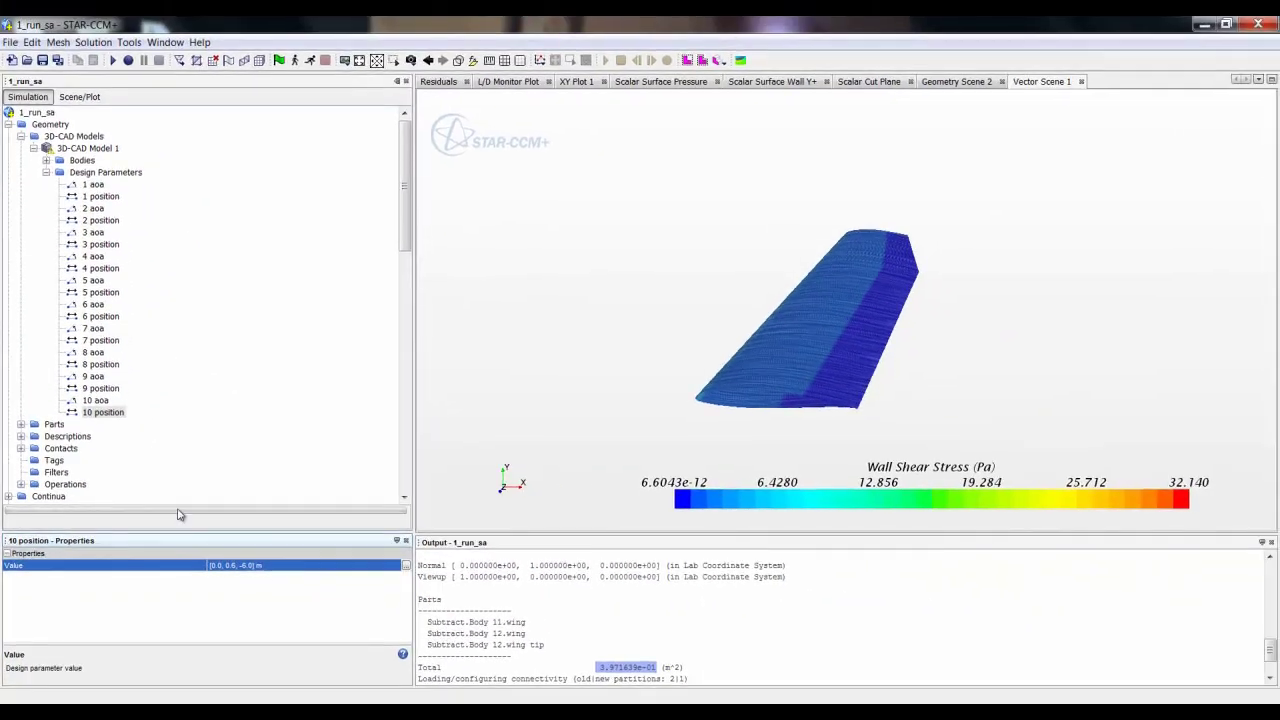
Execute the Subtract operation under Geometry to update the out-of-date parts with the changed wing geometry.
left_click(25, 408)
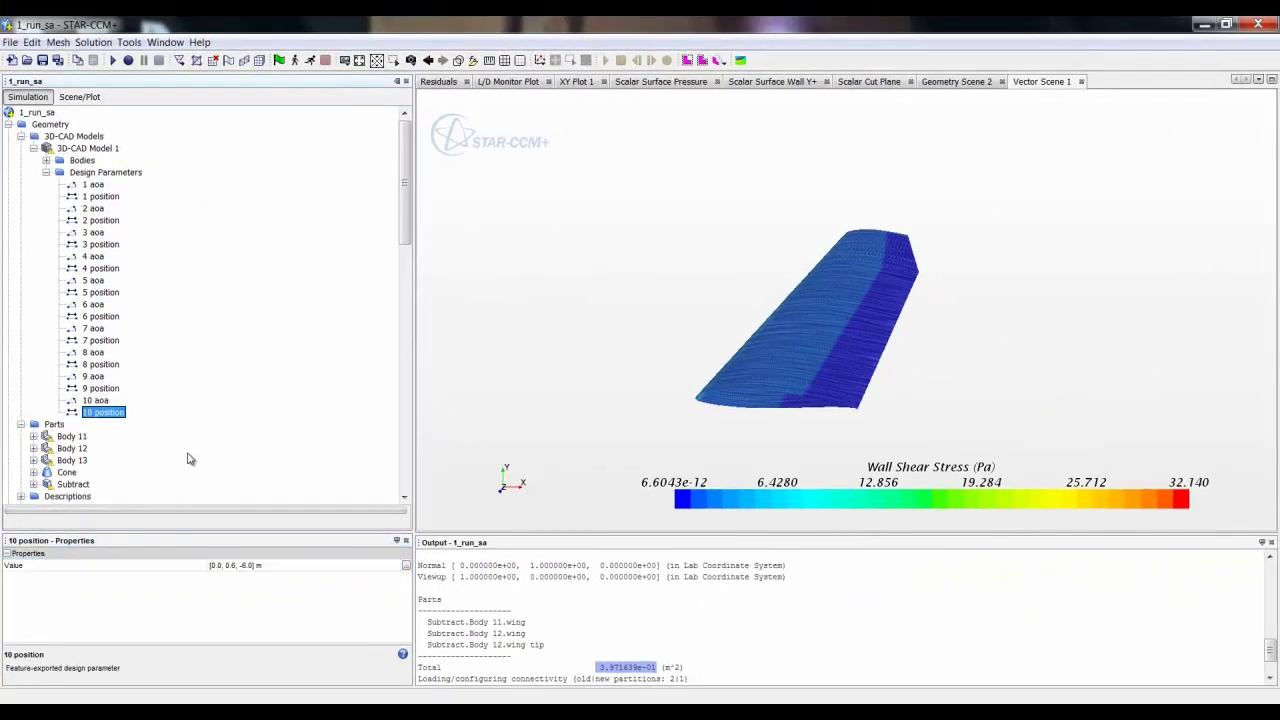
scroll(190, 459, "down", 3)
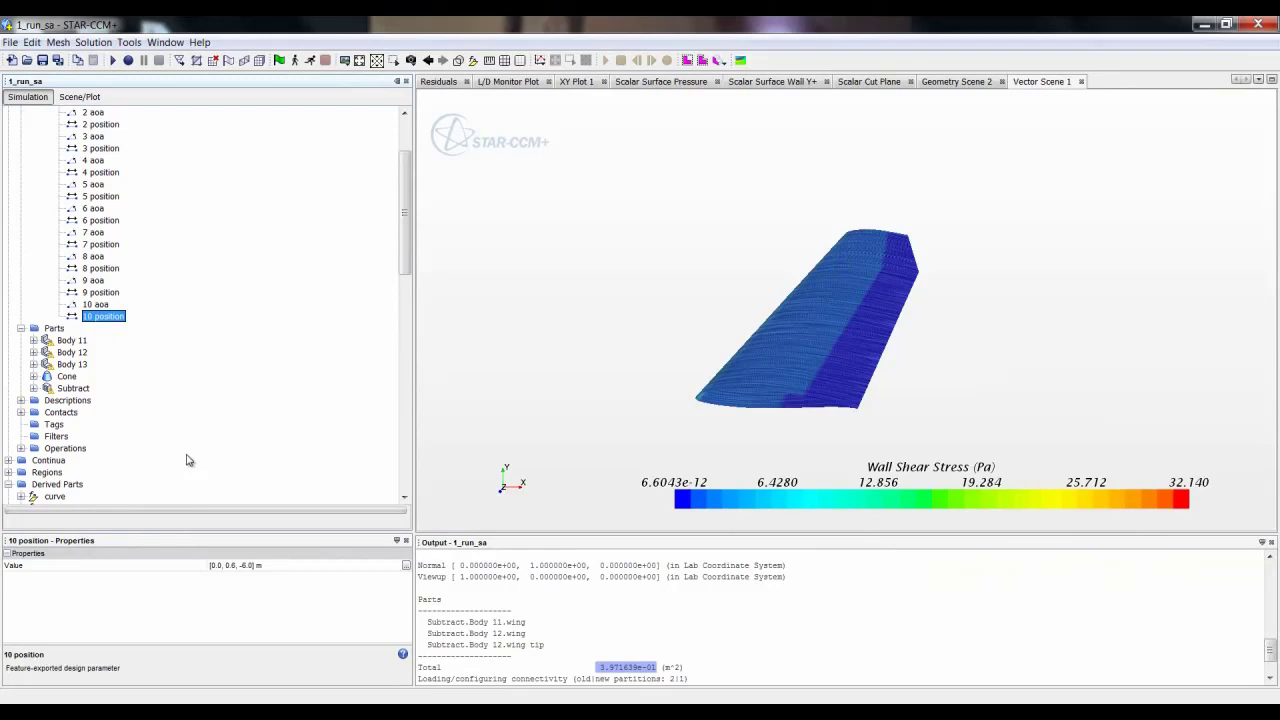
left_click(21, 448)
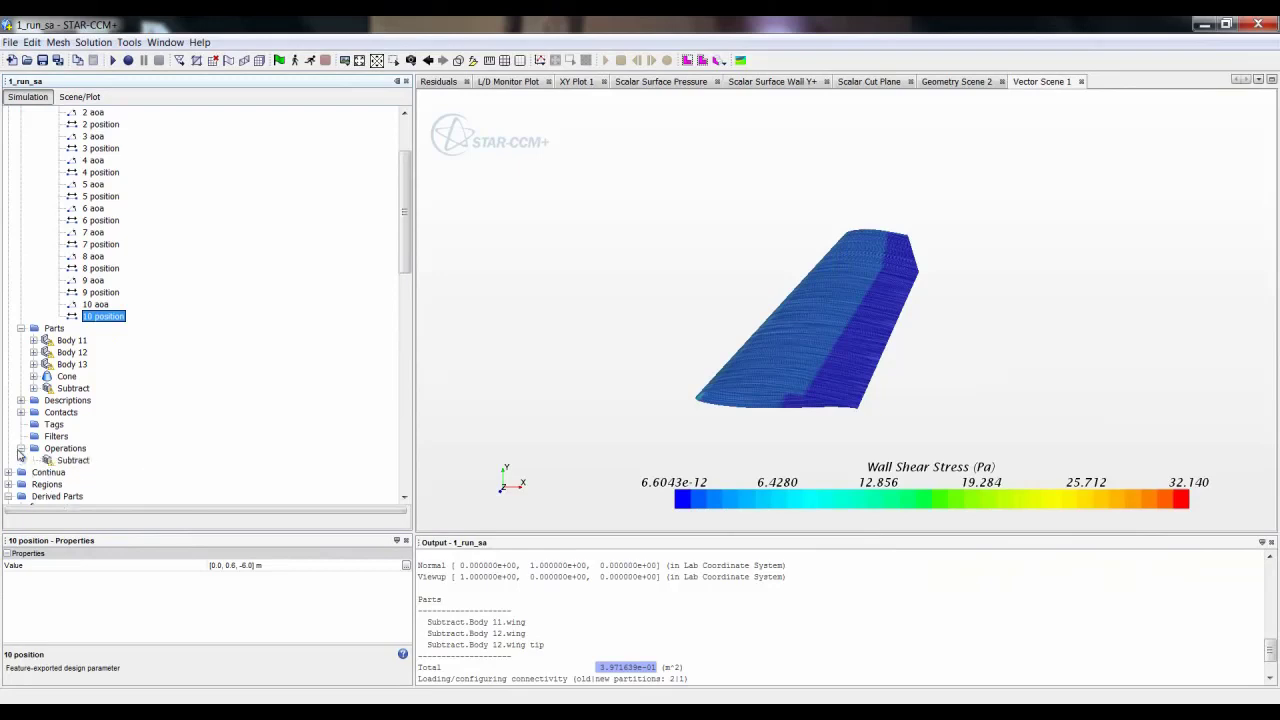
right_click(70, 461)
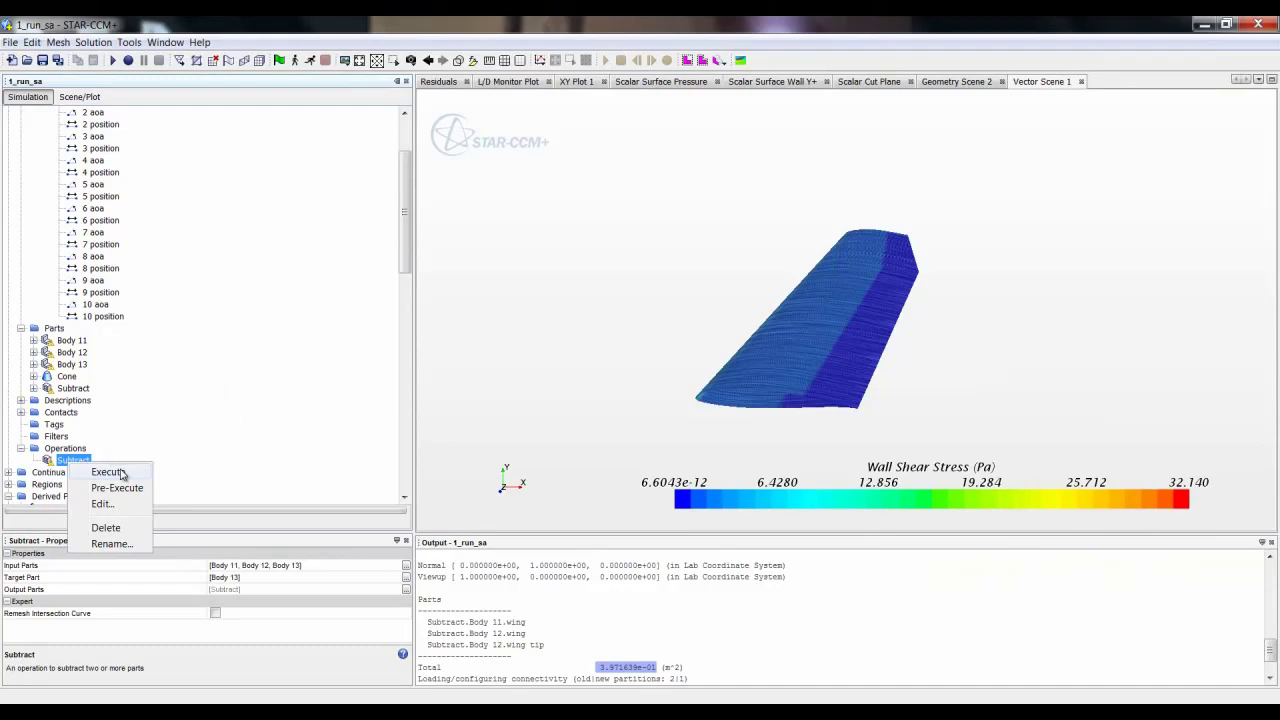
left_click(107, 472)
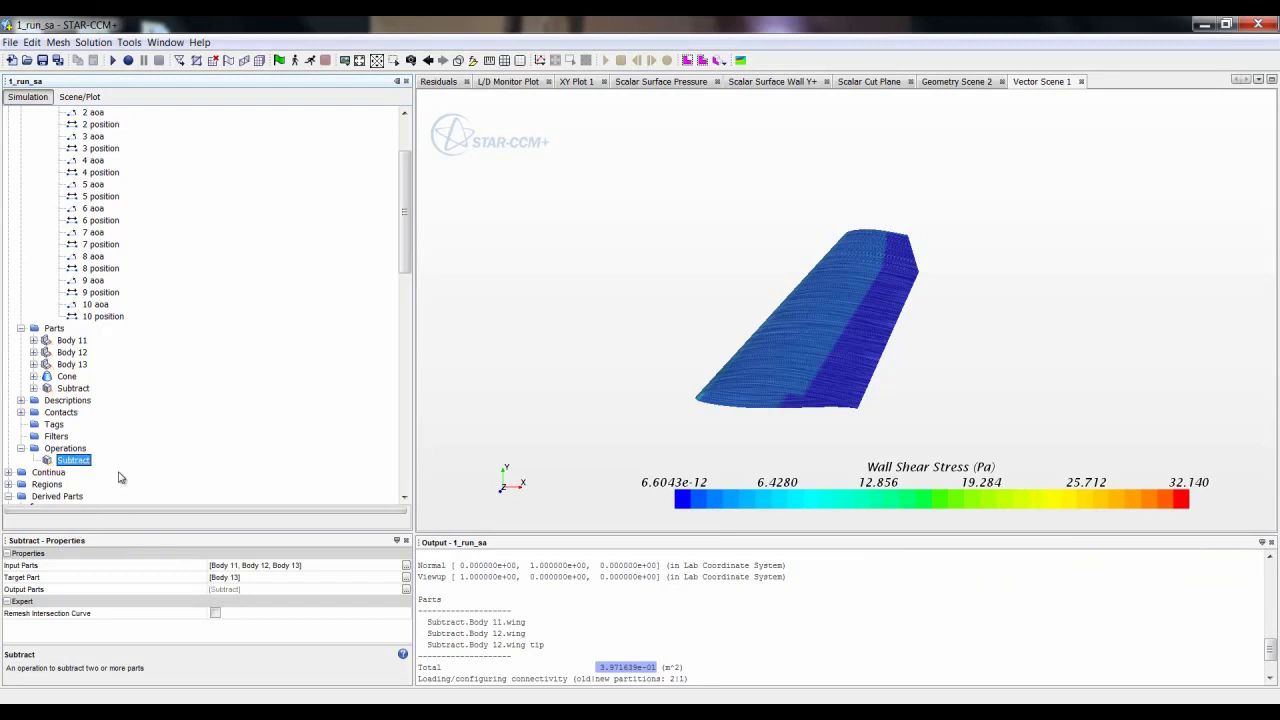
Clear the existing solution, including its history and fields.
left_click(92, 43)
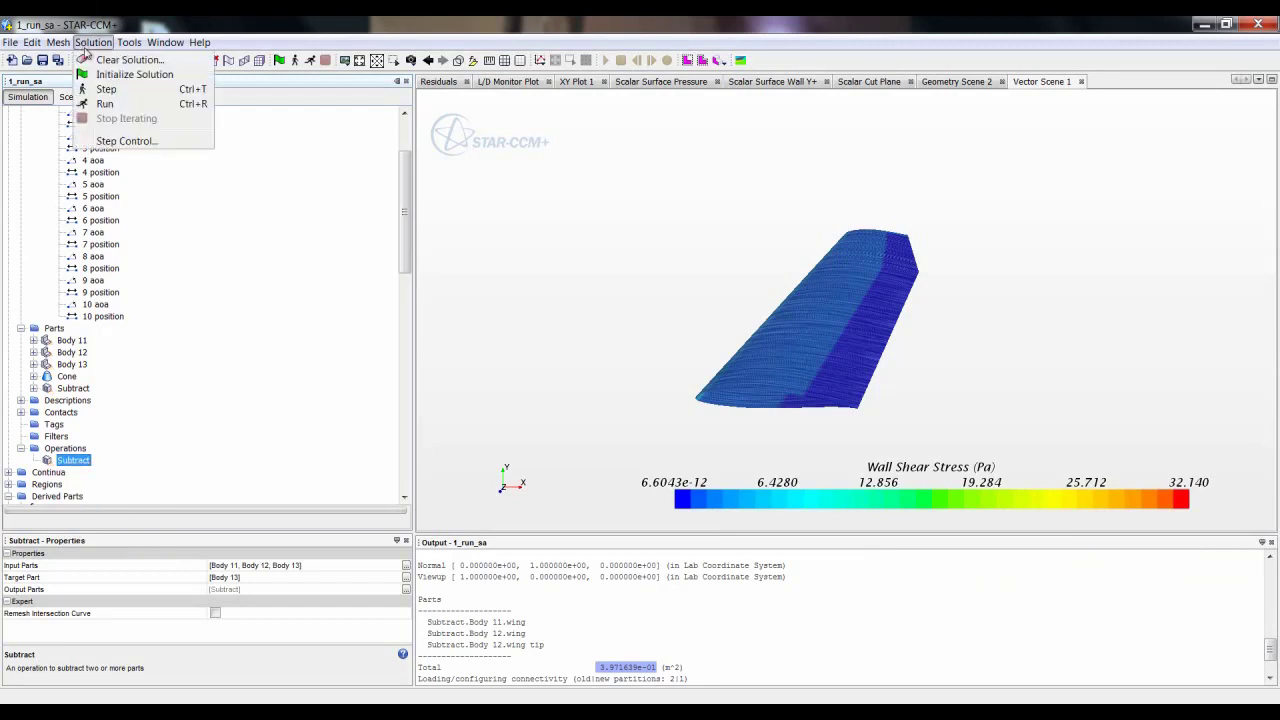
left_click(112, 61)
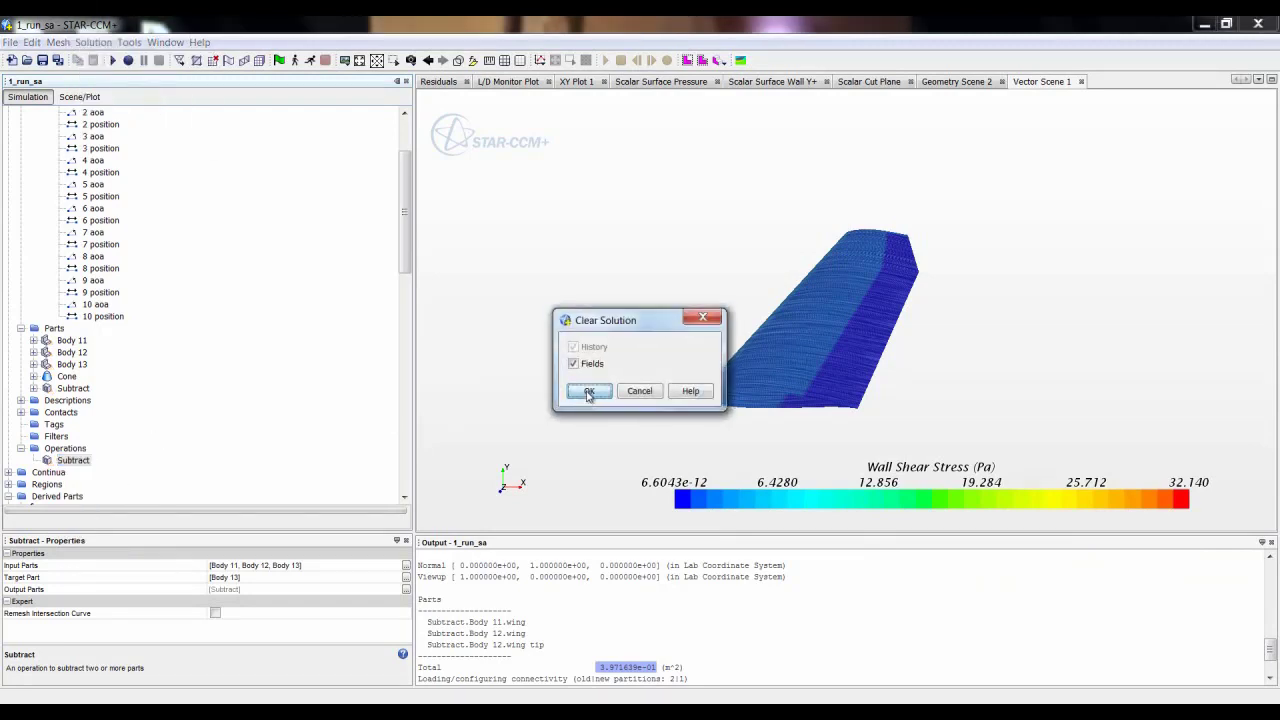
left_click(590, 391)
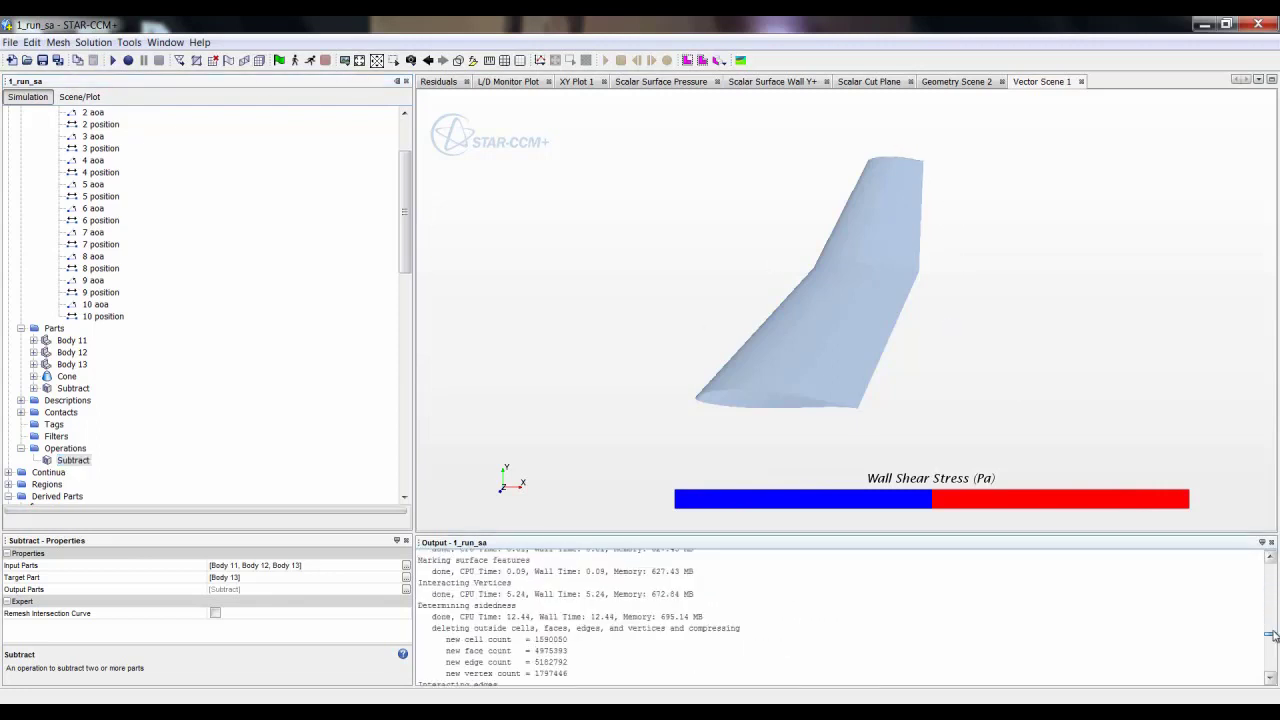
Check the volume meshing wall time and the cell count in the output log.
scroll(719, 666, "up", 1)
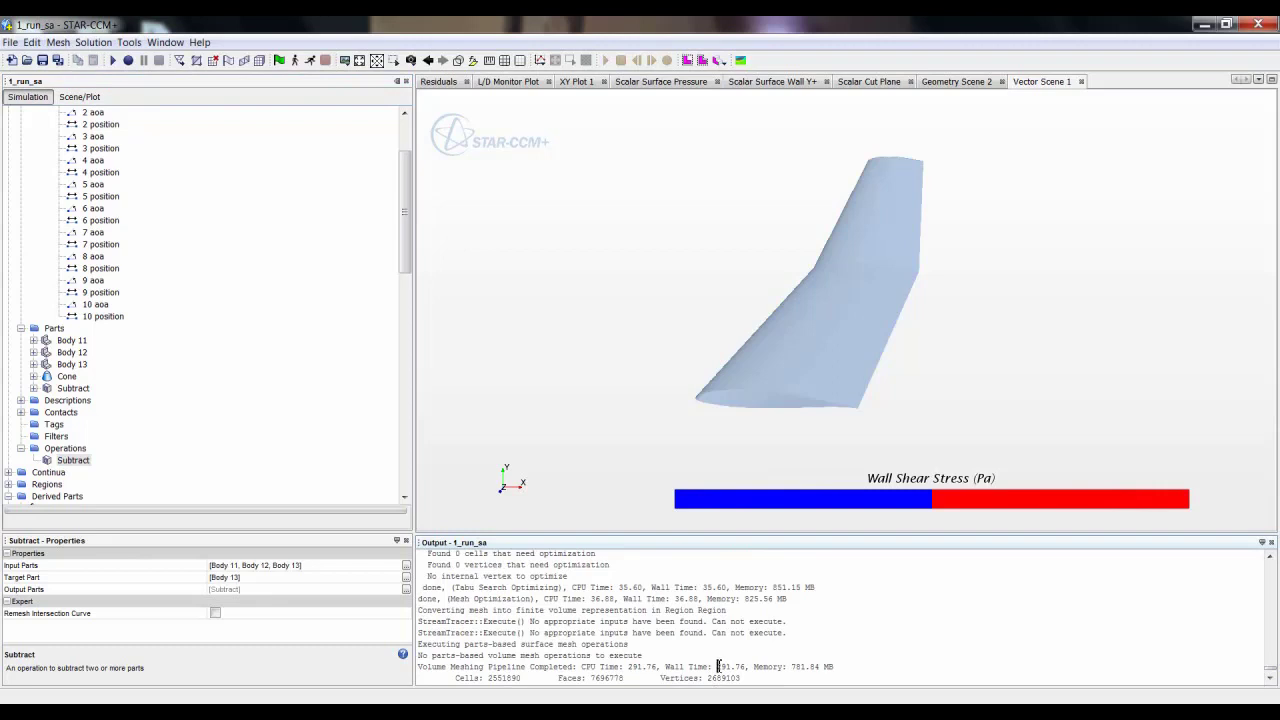
left_click_drag(717, 666, 731, 666)
left_click_drag(490, 679, 533, 678)
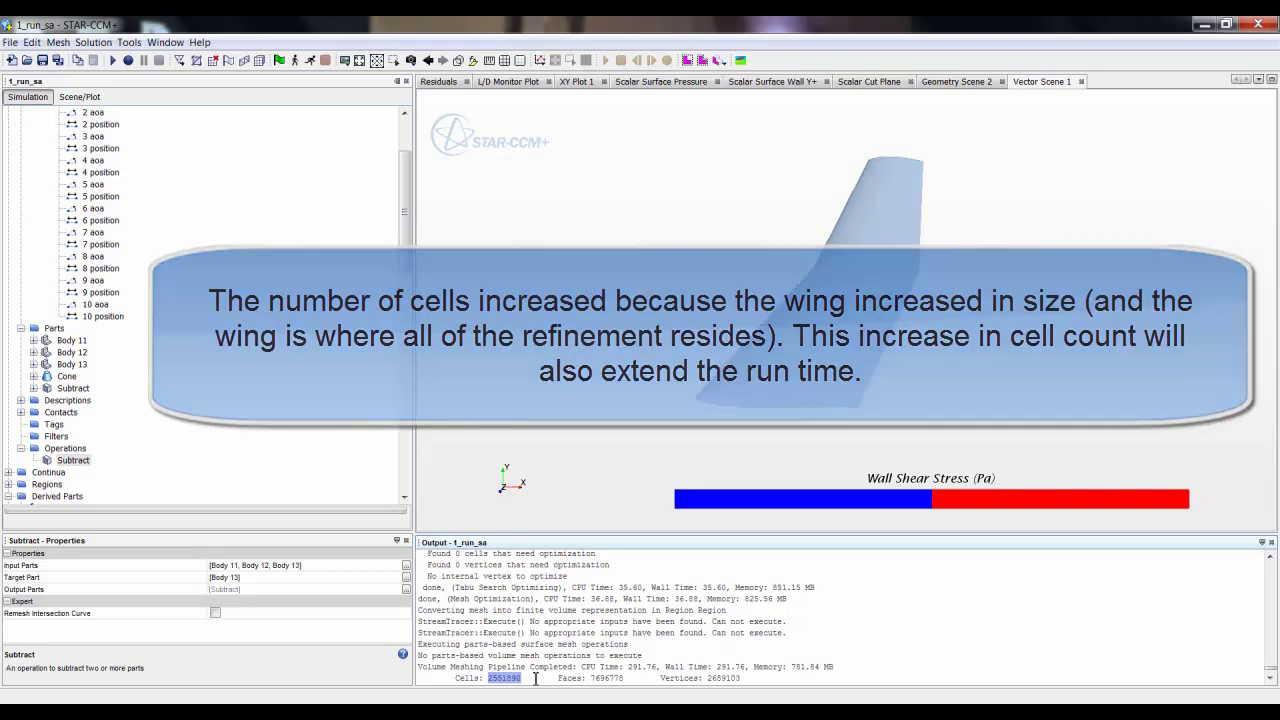
Close all open plot and scene documents and run the simulation on the modified wing.
right_click(449, 86)
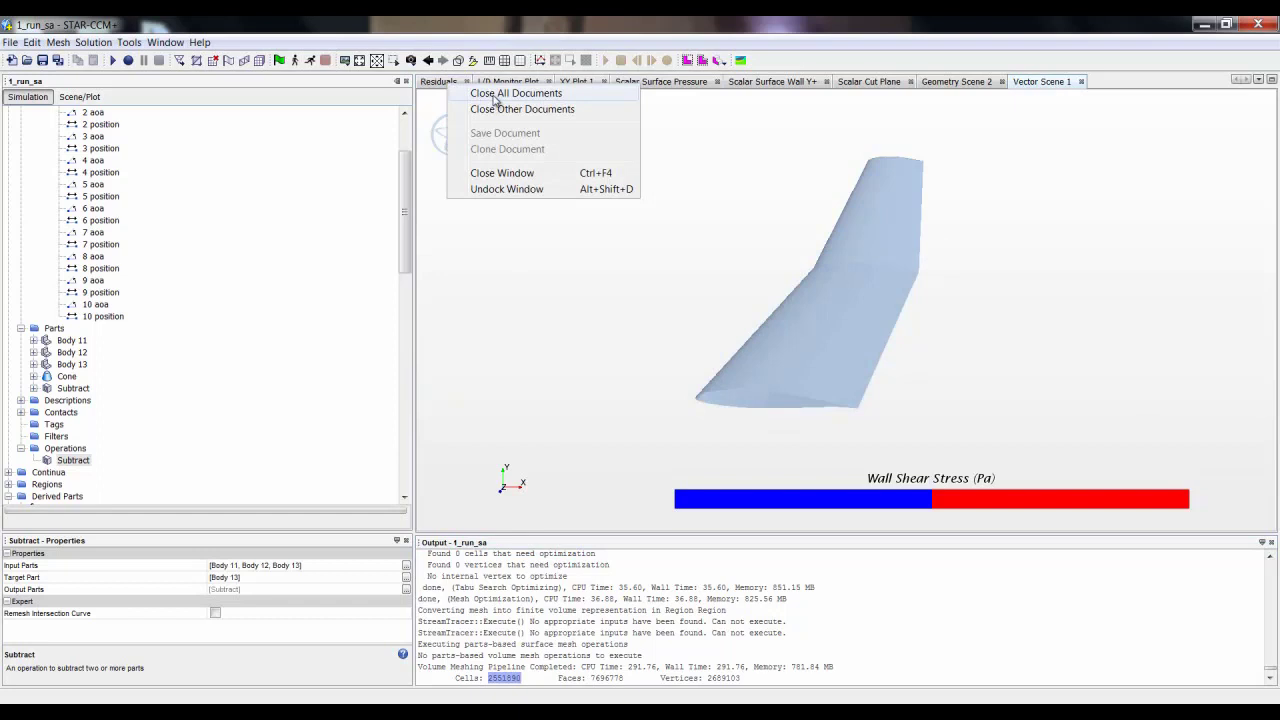
left_click(494, 95)
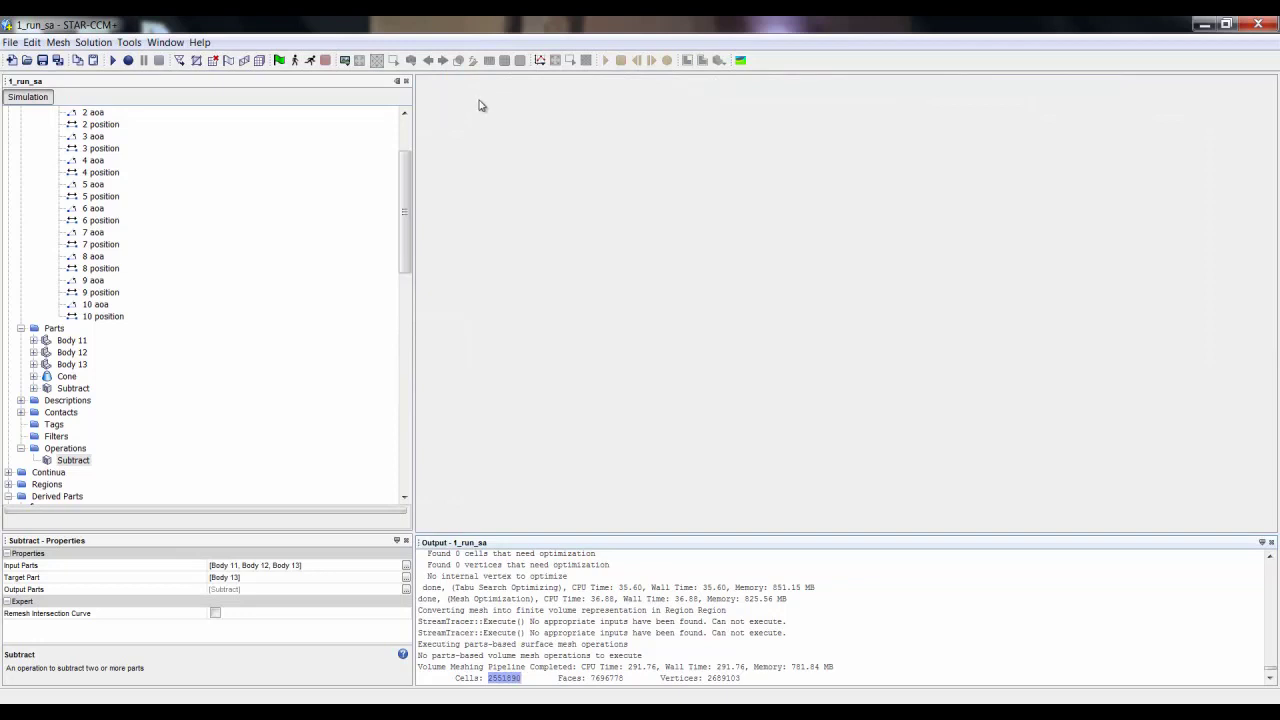
left_click(311, 62)
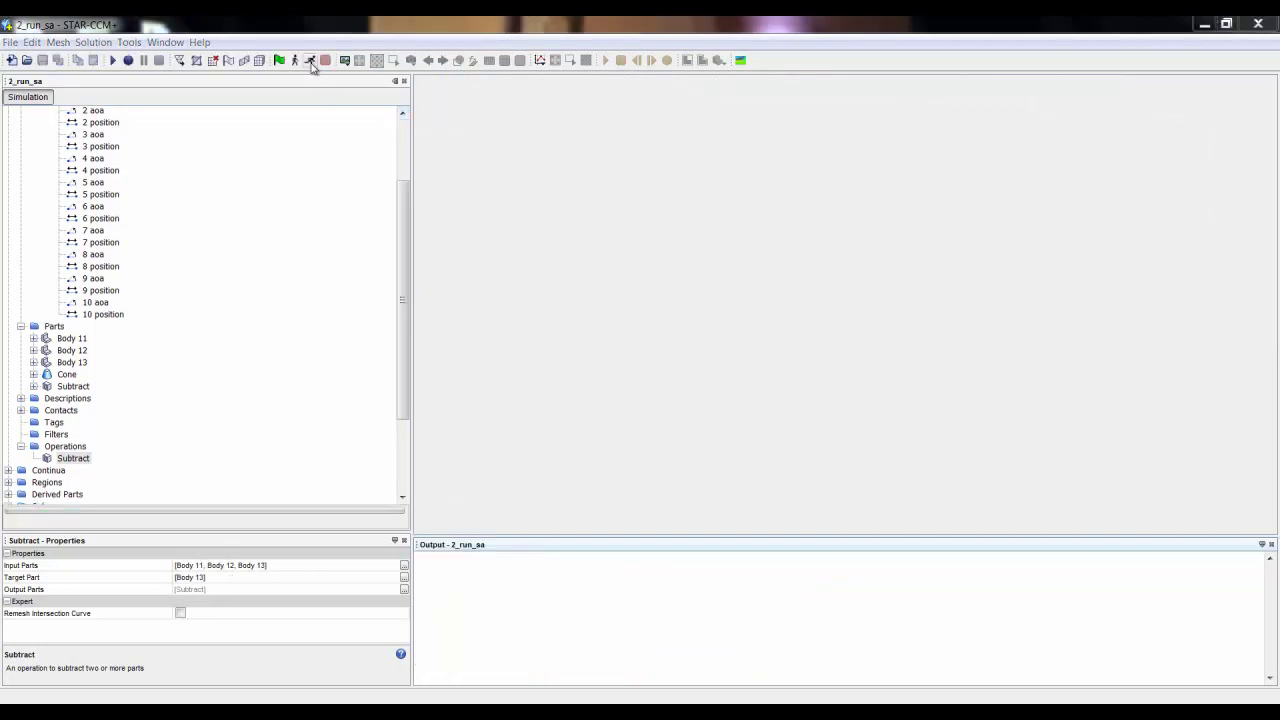
Open all plots of the modified wing run and examine the Residuals plot and the converged range of the L/D Monitor Plot.
left_click_drag(403, 262, 403, 340)
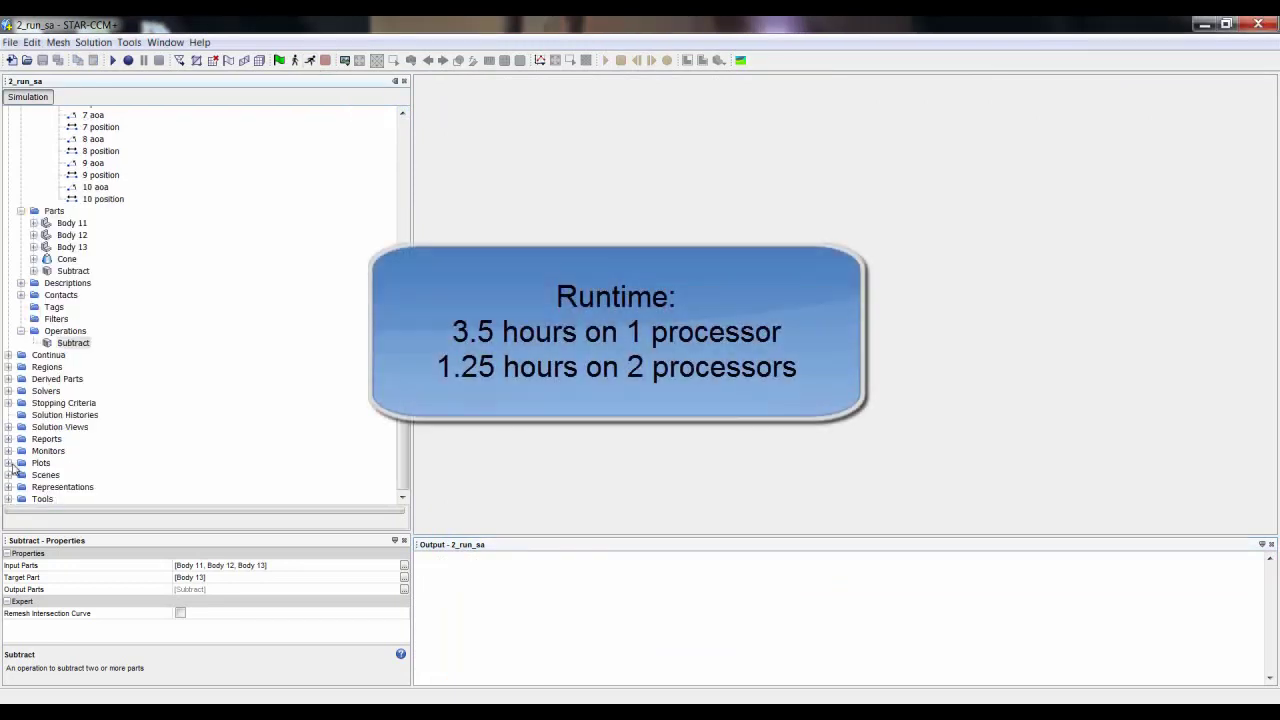
left_click_drag(403, 220, 400, 354)
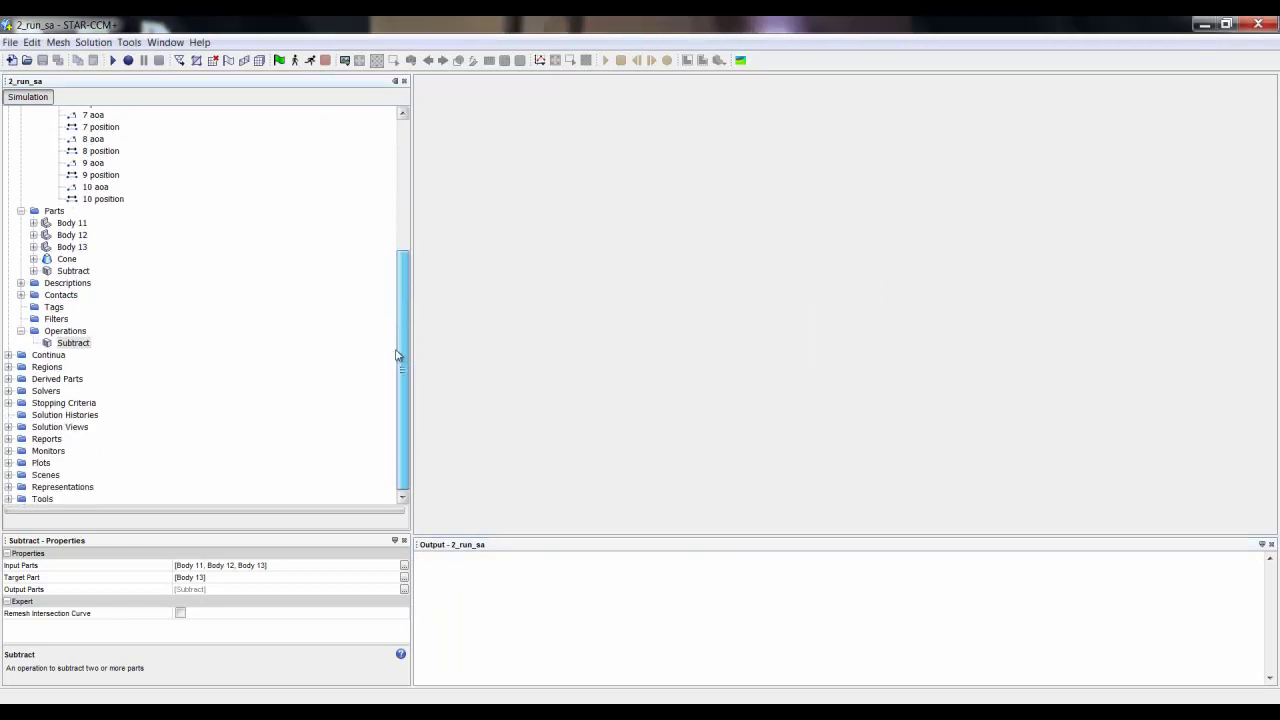
right_click(43, 467)
left_click(75, 490)
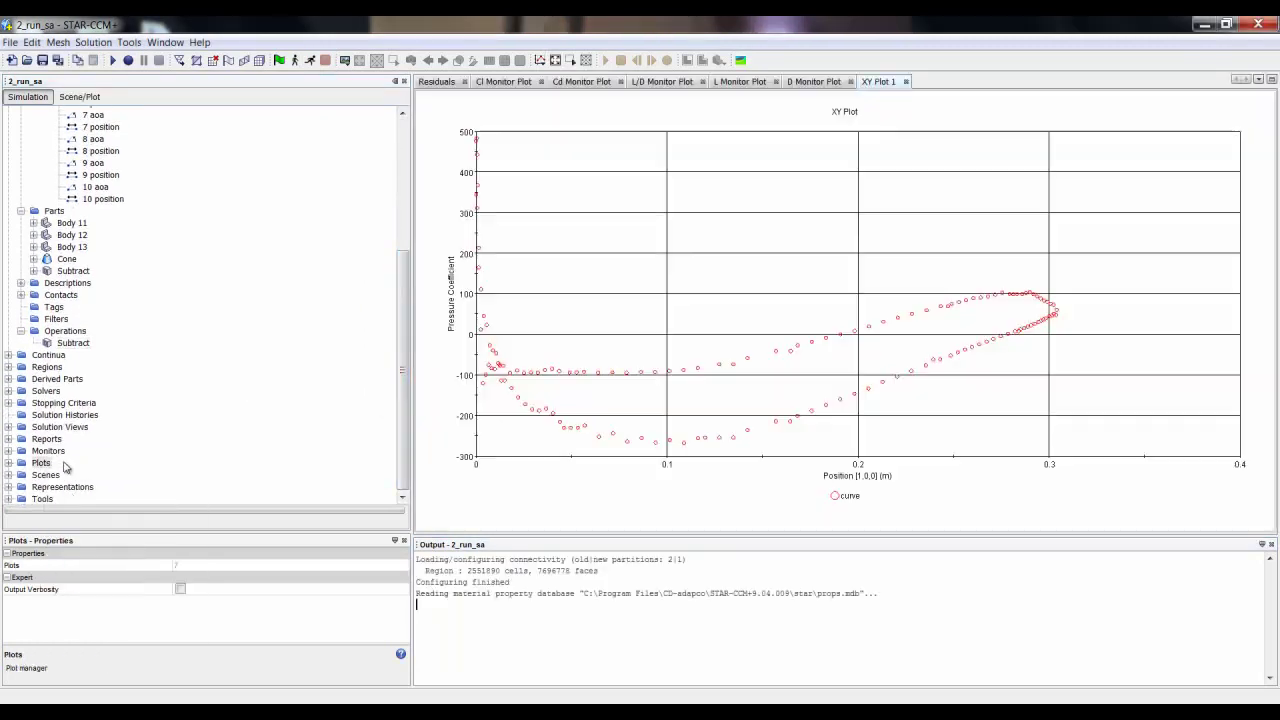
left_click(434, 83)
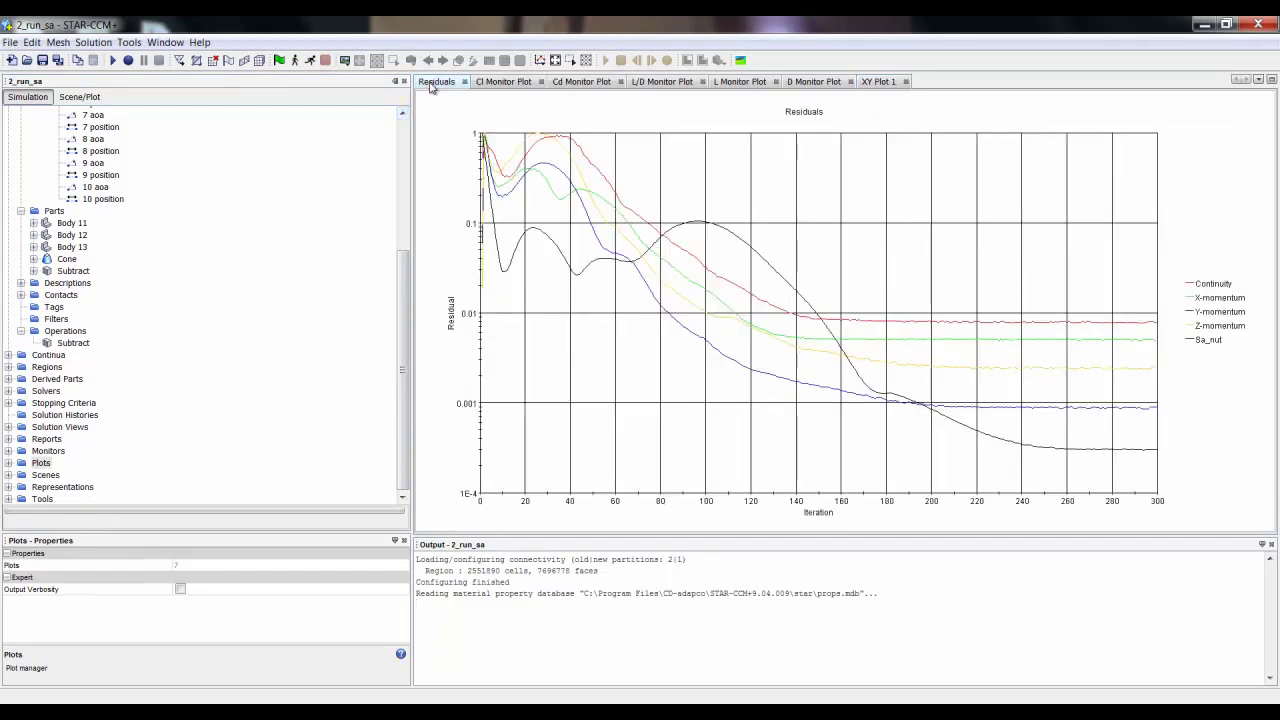
left_click(663, 84)
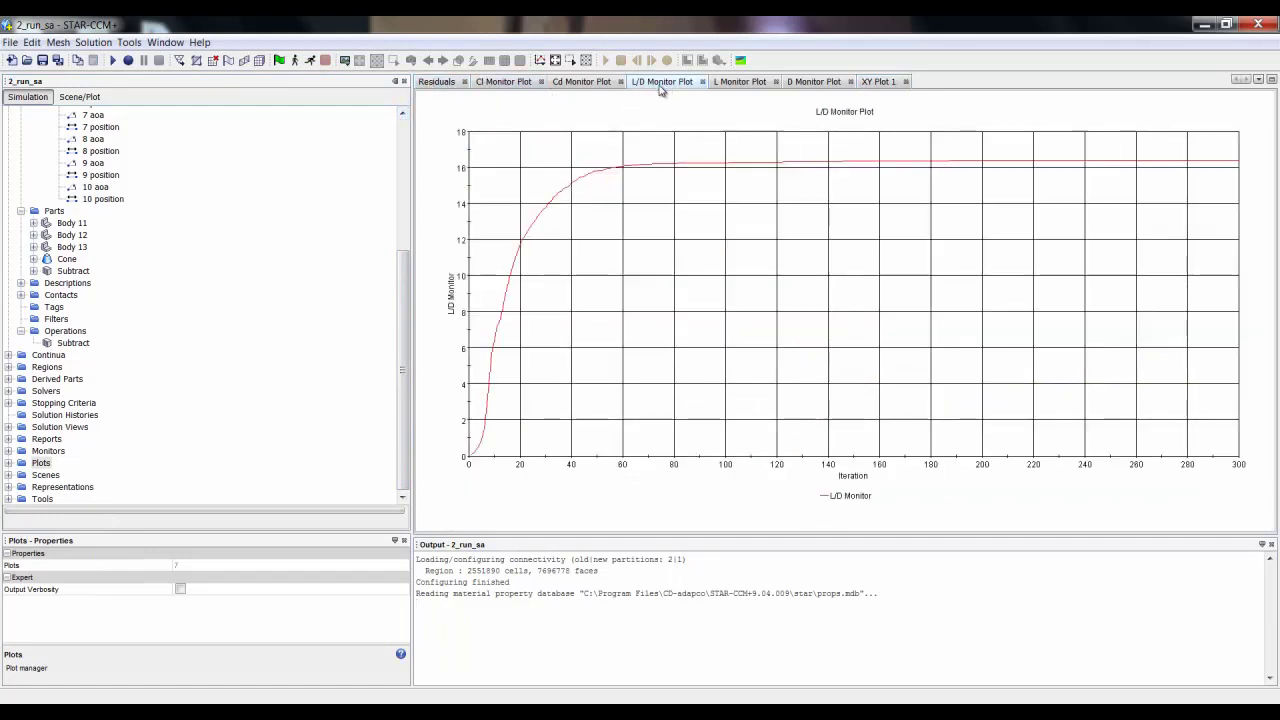
left_click_drag(603, 145, 1200, 182)
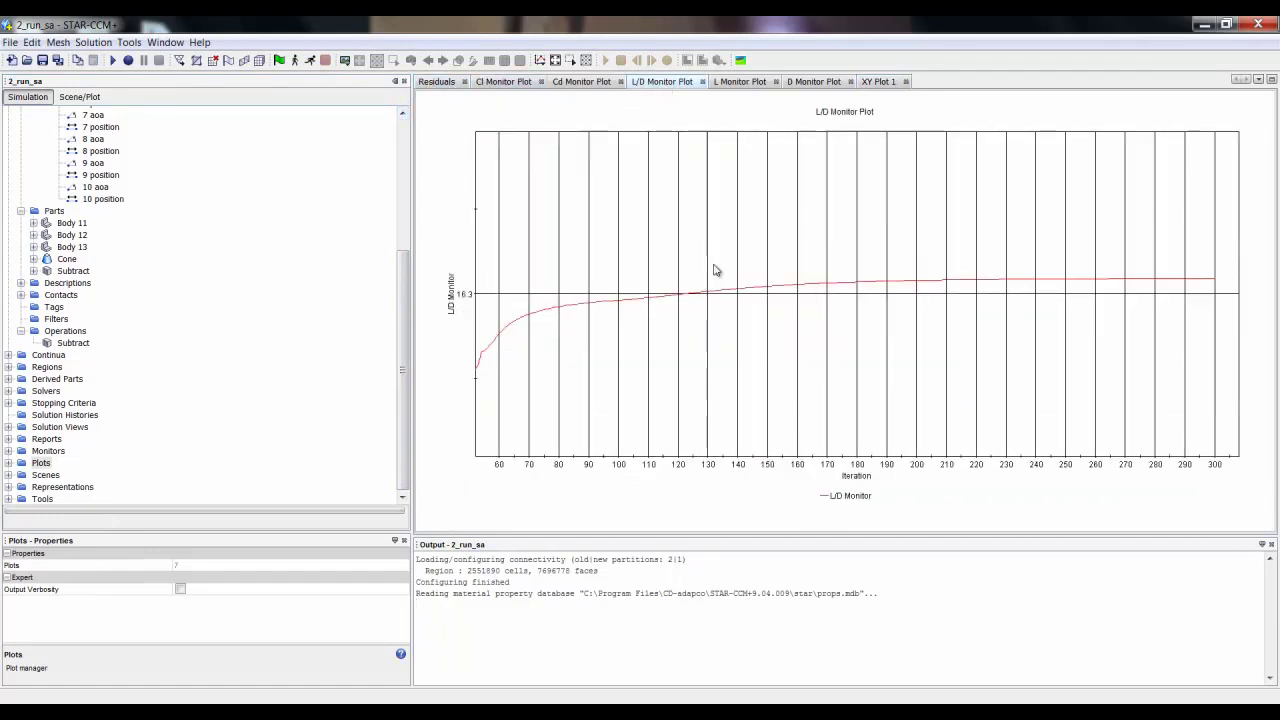
Open all scenes and review the mesh, the surface pressure, the wall shear stress vectors and the velocity cut plane on the modified wing.
right_click(48, 480)
left_click(86, 504)
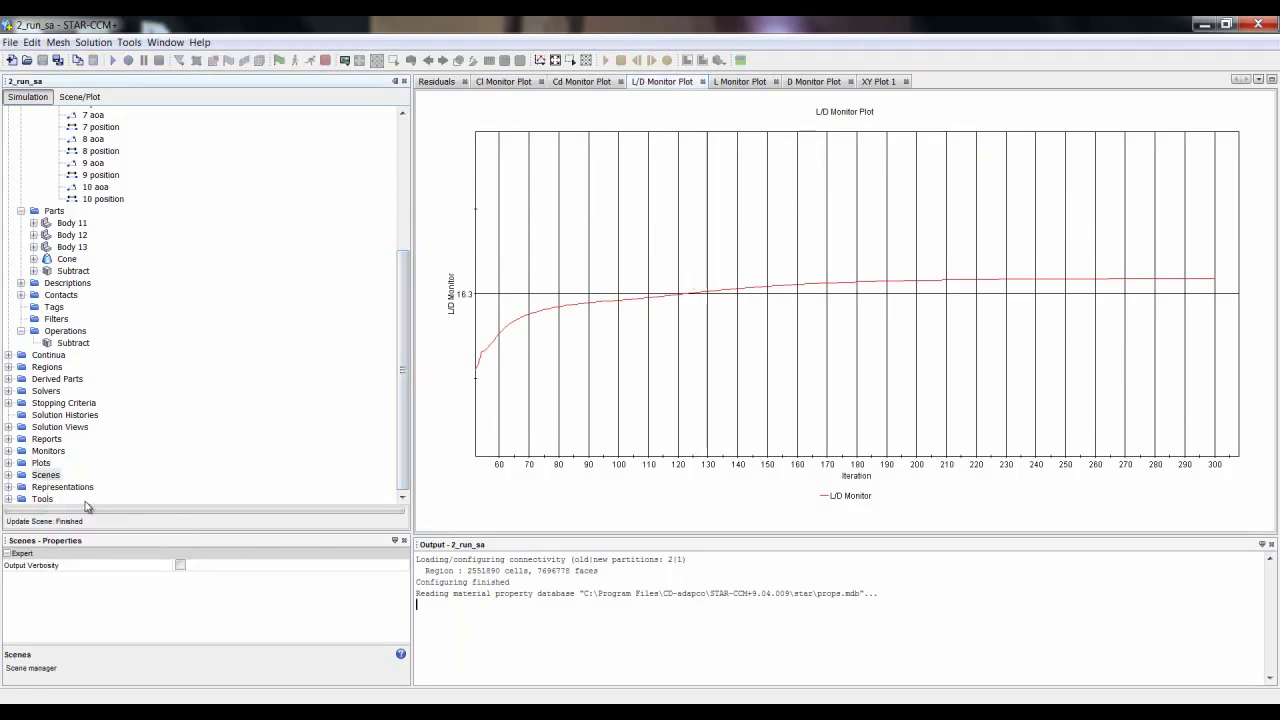
left_click_drag(874, 303, 976, 274)
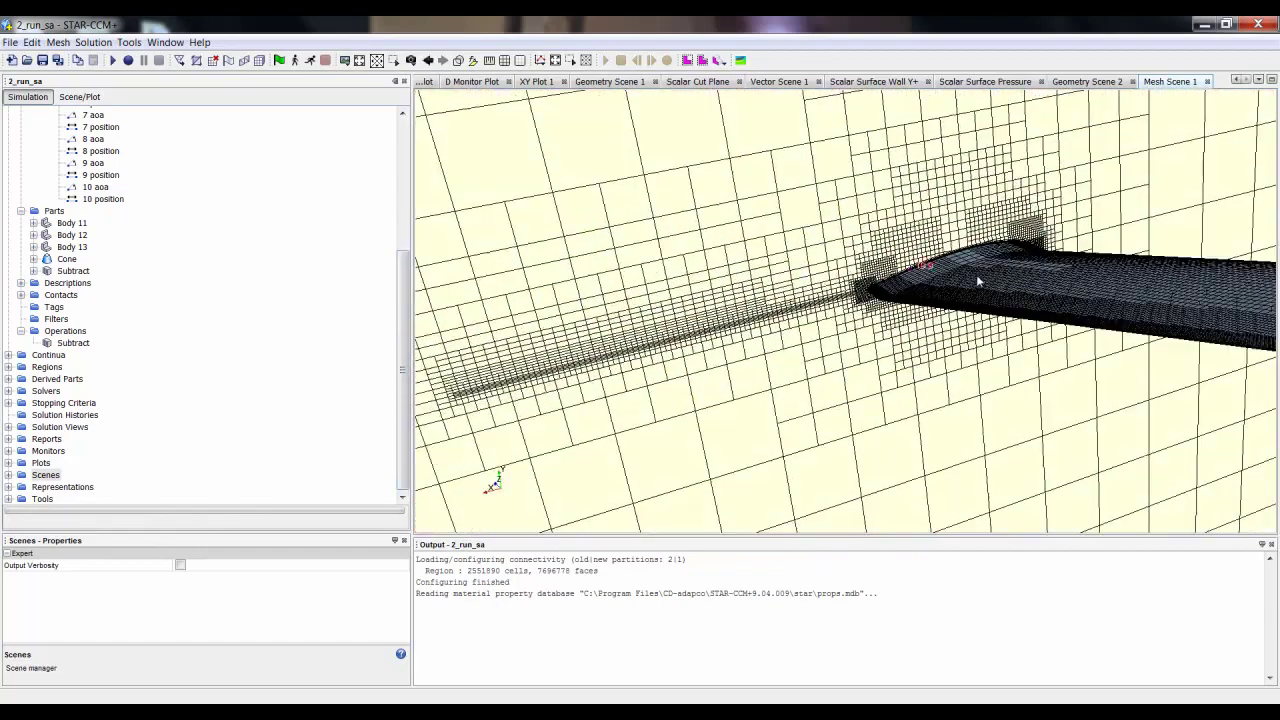
left_click(997, 84)
left_click(778, 83)
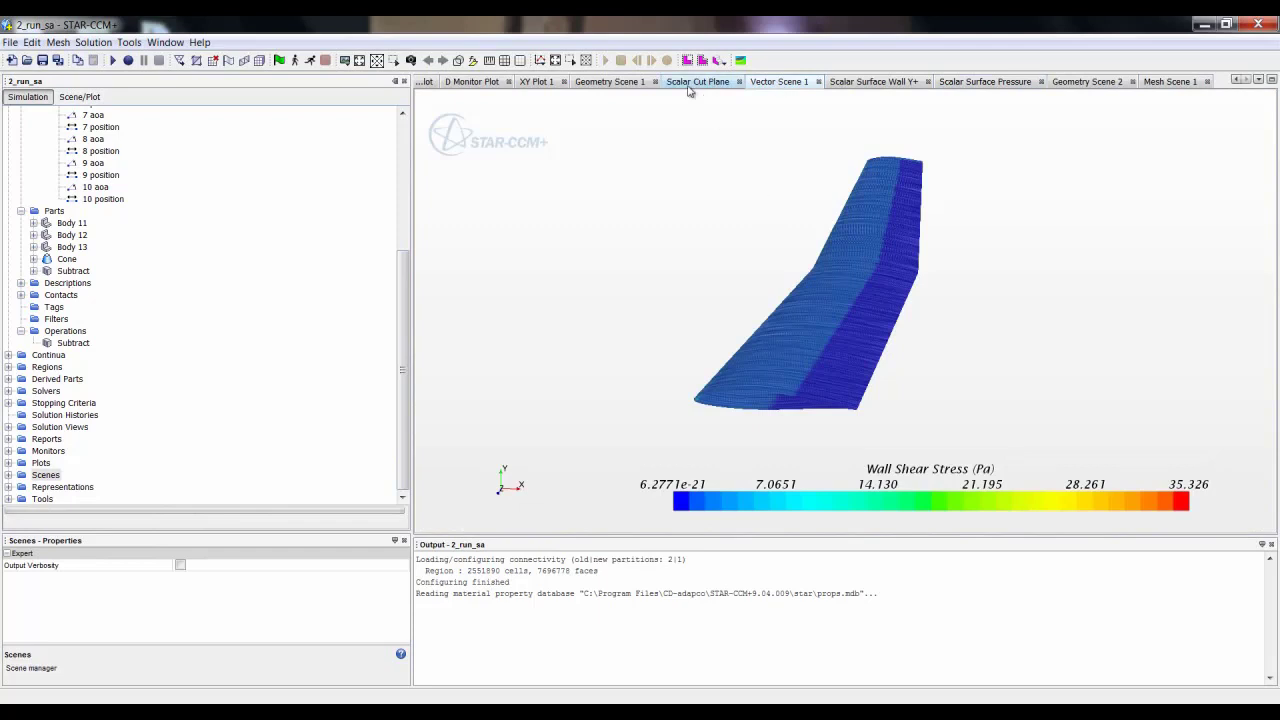
left_click(687, 86)
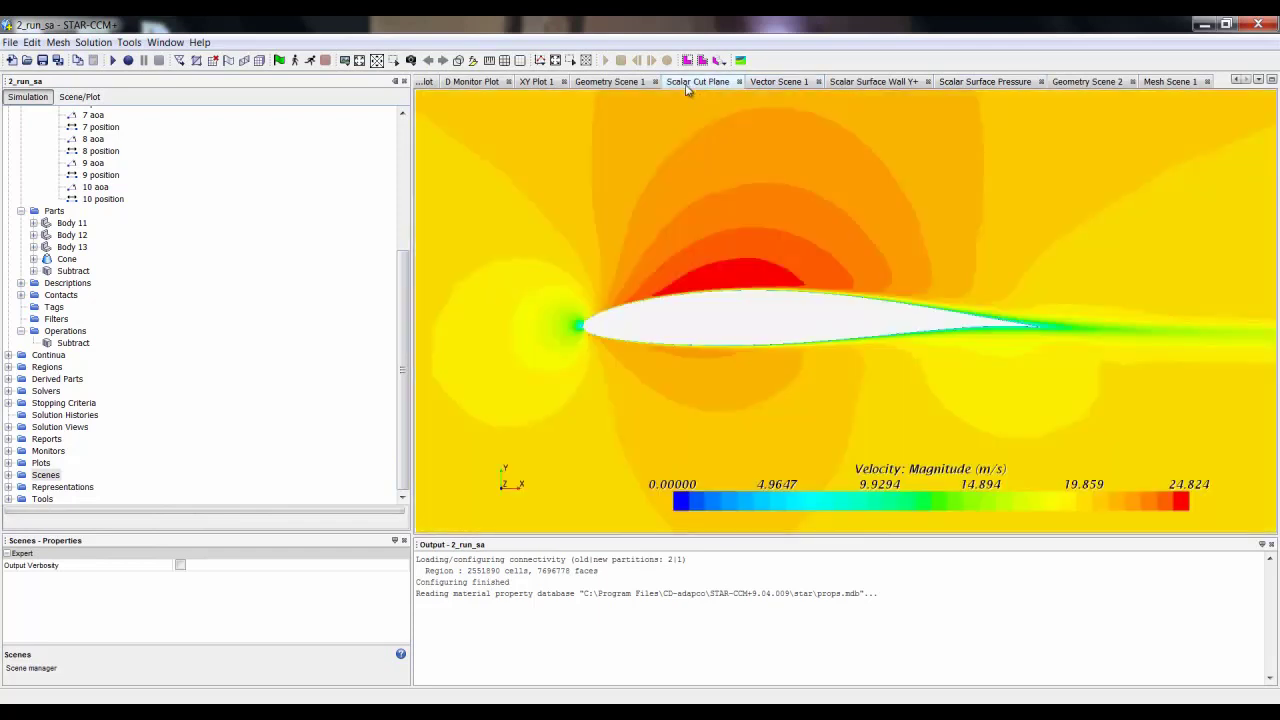